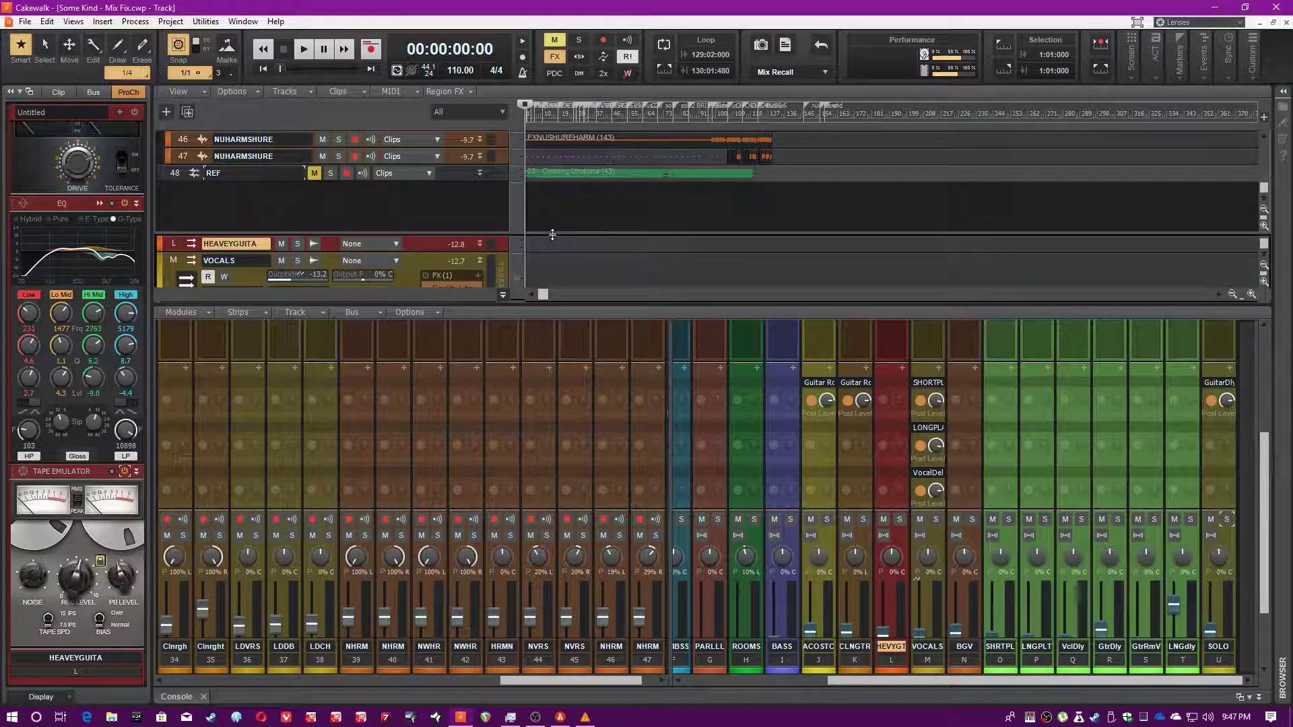
Enlarge the tracks area, bring the drum tracks at the start of the list into view and widen the timeline's horizontal scale.
drag(388, 232, 388, 262)
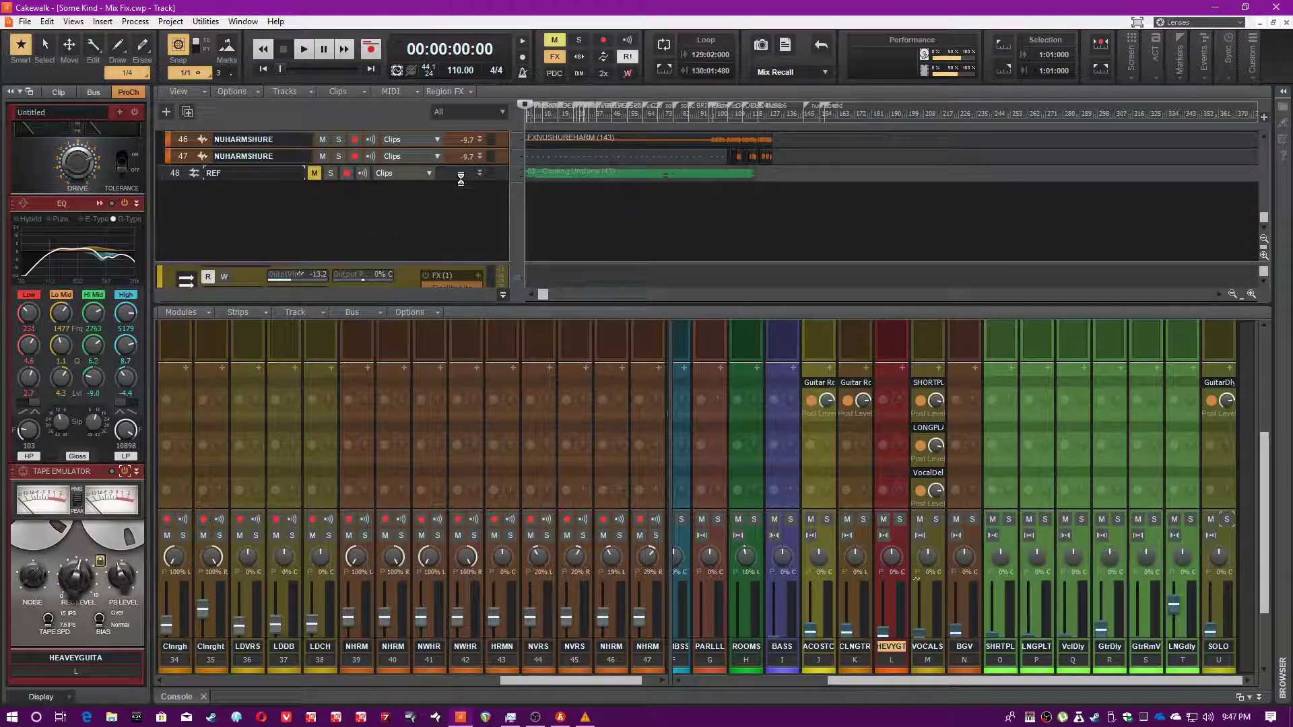
scroll(502, 233, up, 7)
scroll(503, 233, up, 8)
click(1250, 295)
click(1250, 295)
click(1250, 295)
click(1250, 295)
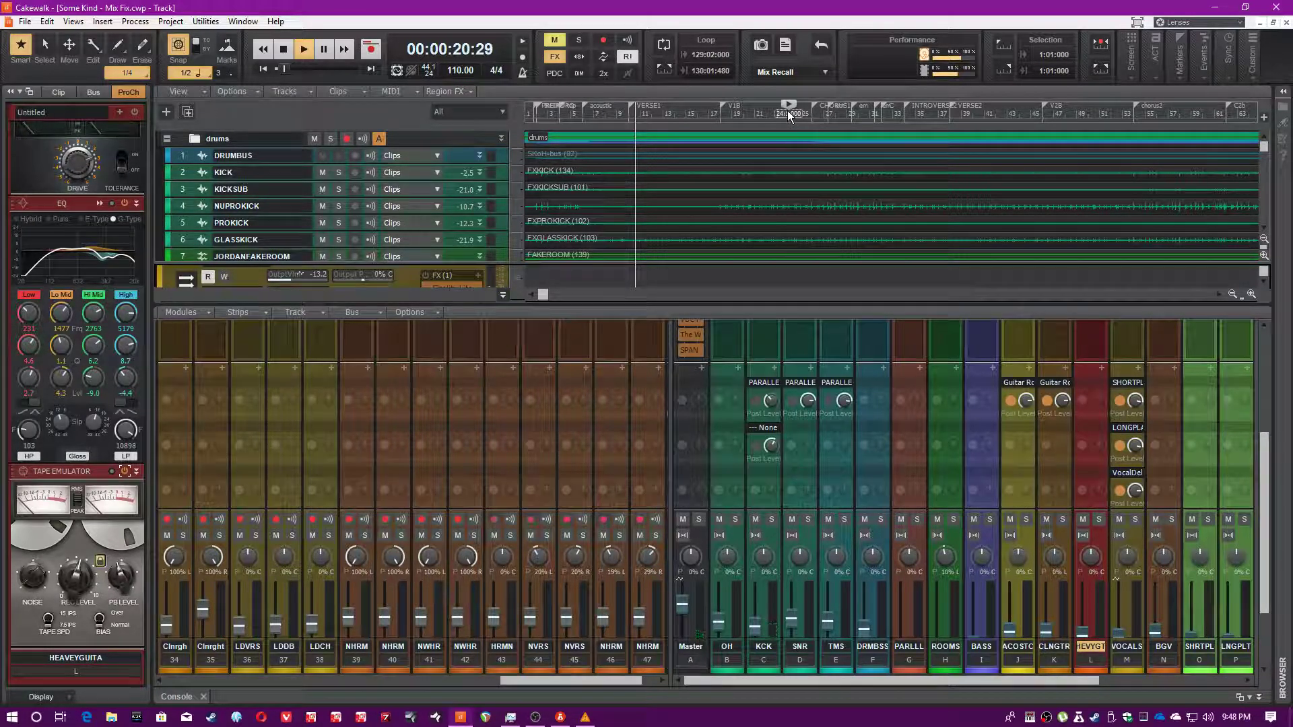
Play the mix from measure 22 with the global effects bypass switched off.
click(791, 113)
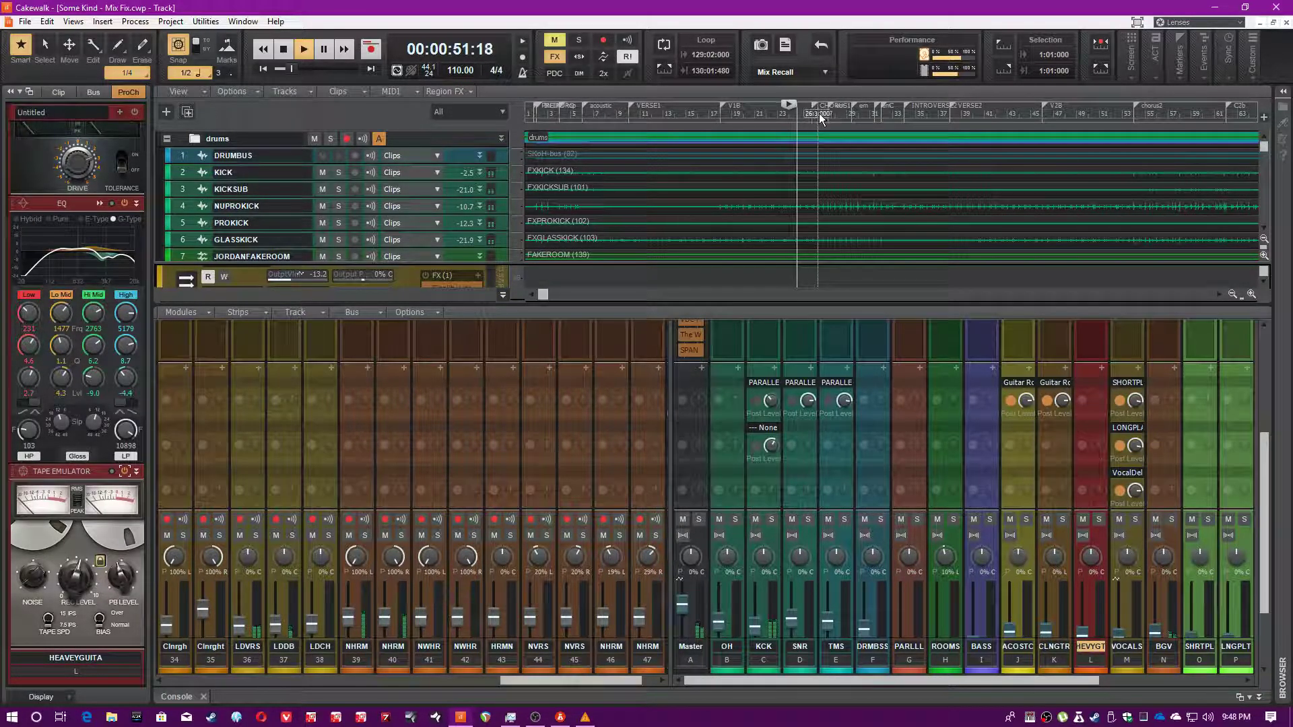
click(767, 114)
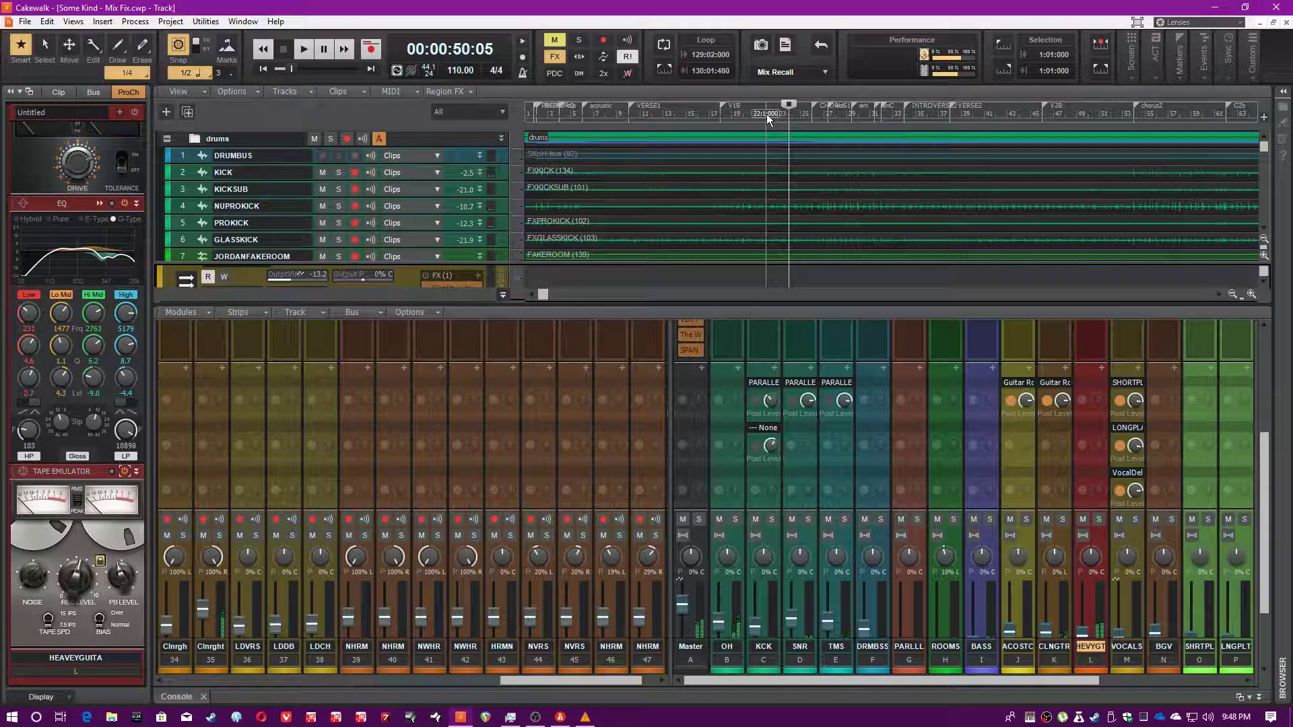
click(559, 57)
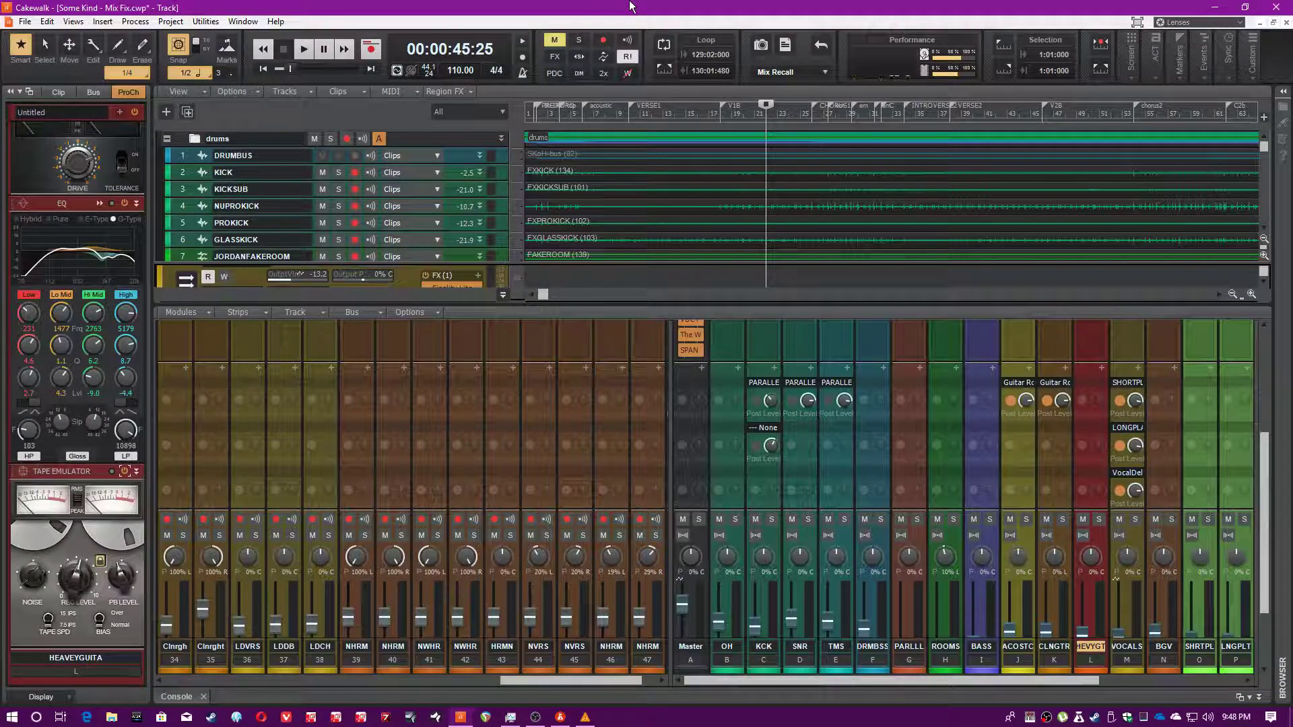
key(space)
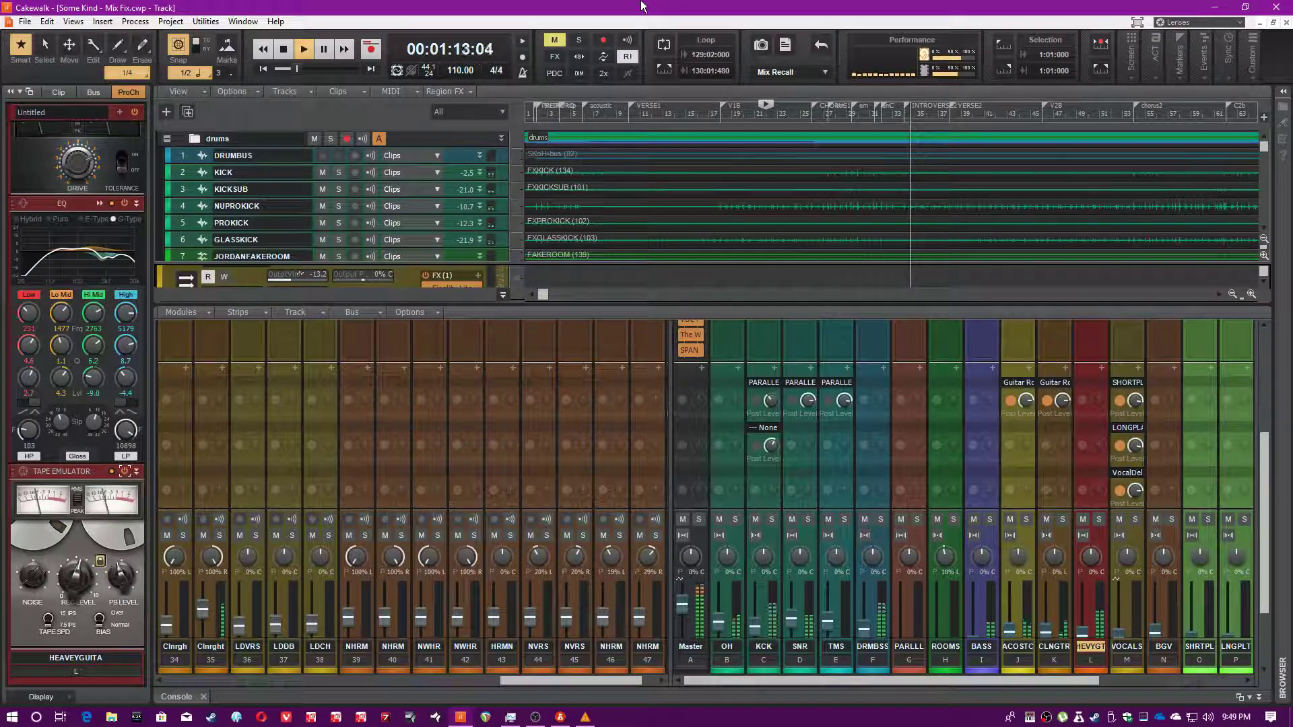
key(space)
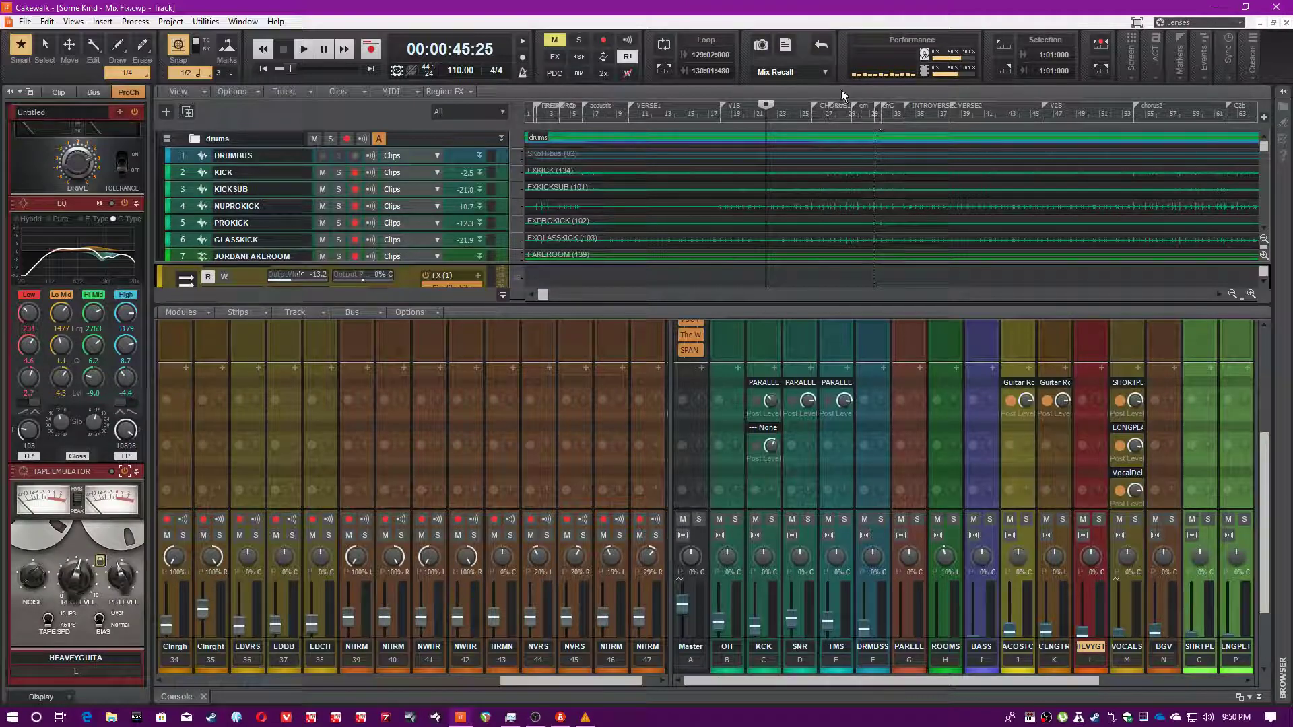
key(space)
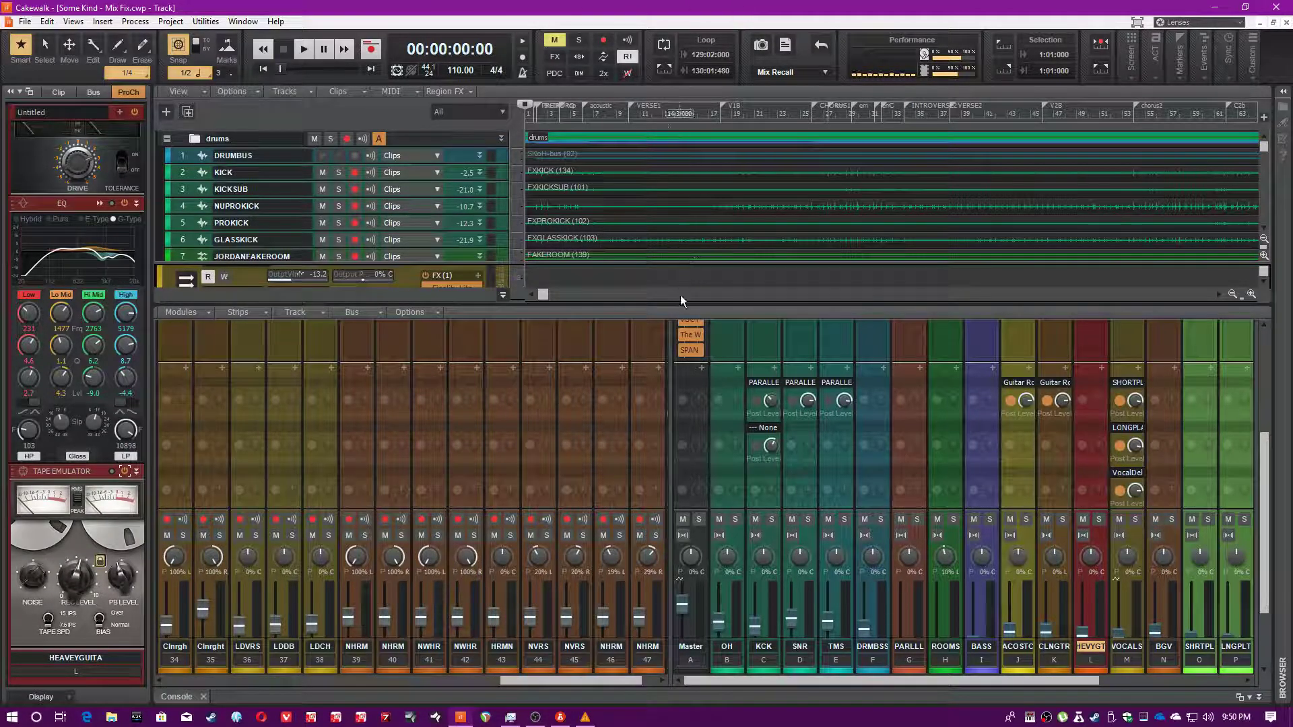
Bring the drum track strips into view in the console and look through the extra overhead punch and hat strips during playback.
scroll(732, 439, up, 3)
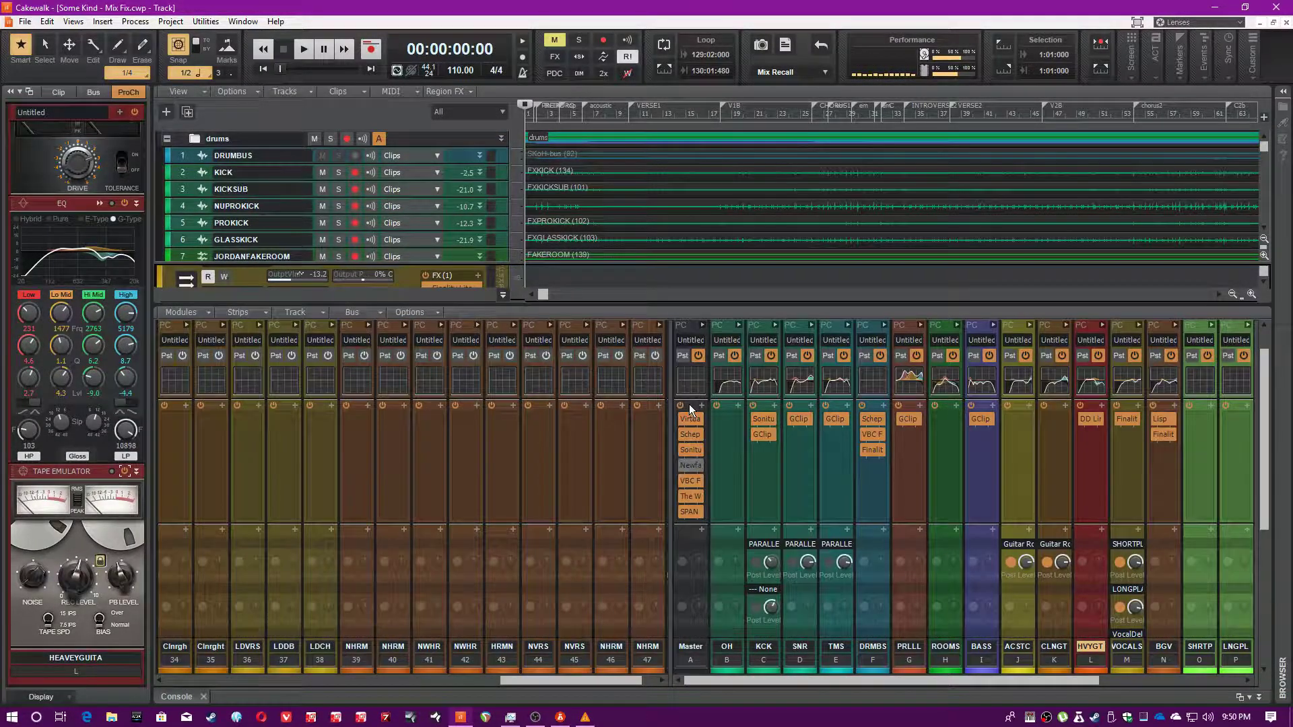
click(689, 404)
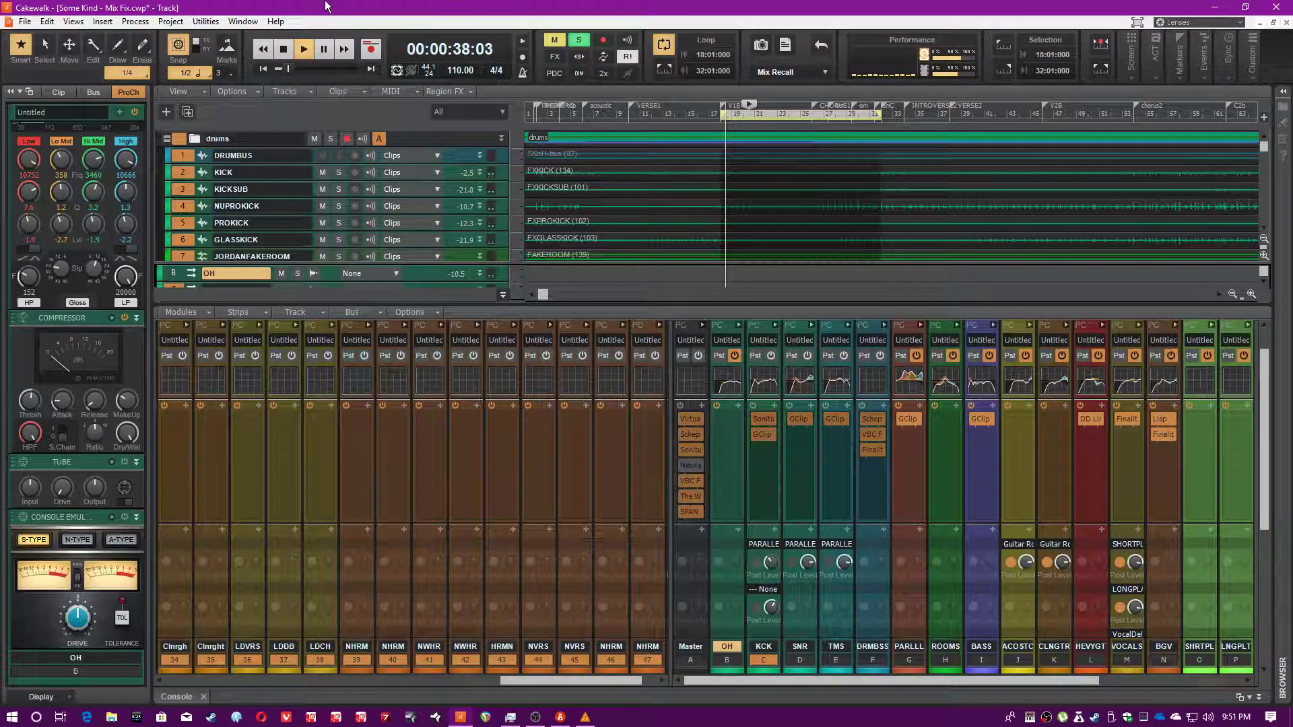
double_click(324, 6)
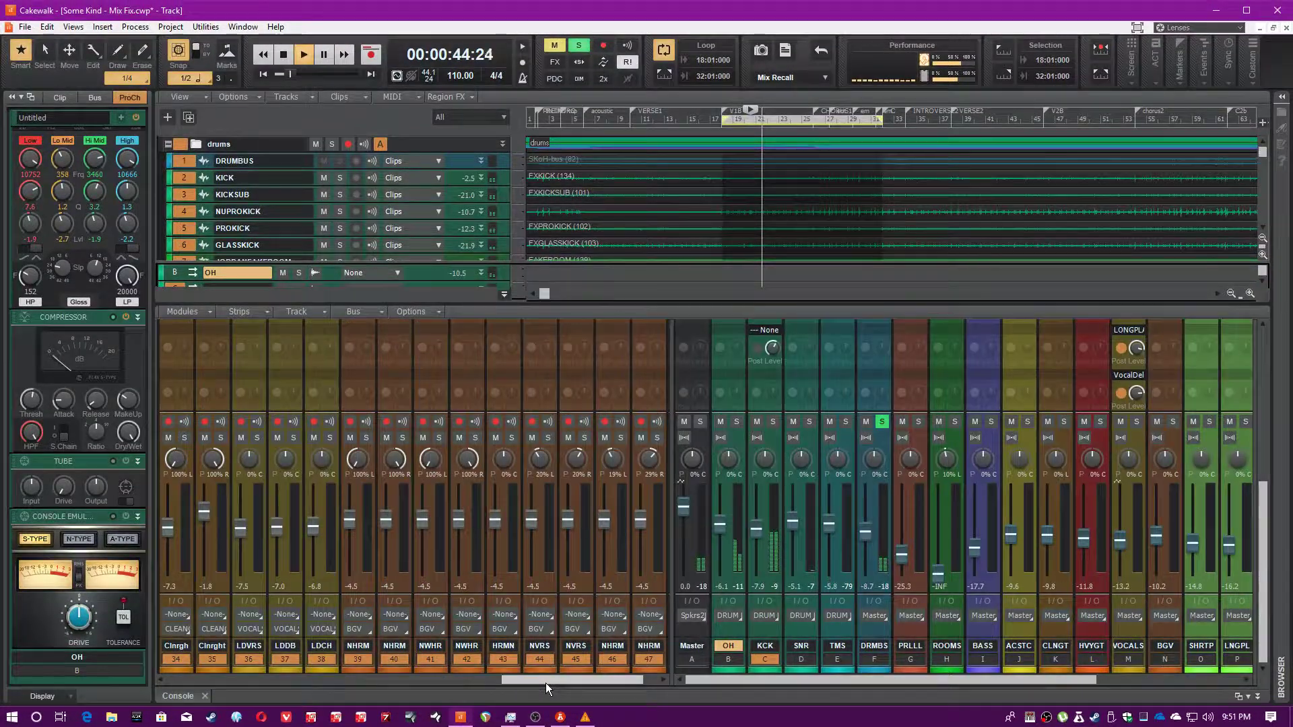
drag(545, 682, 211, 677)
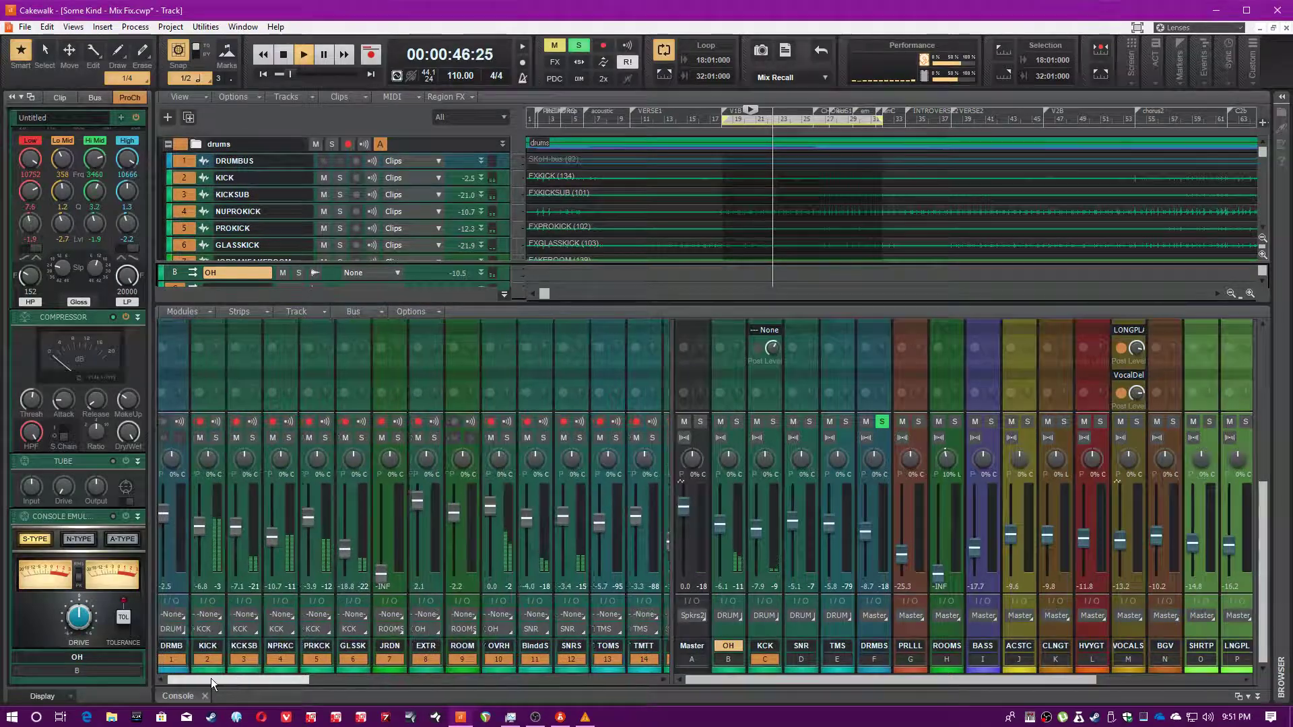
click(498, 647)
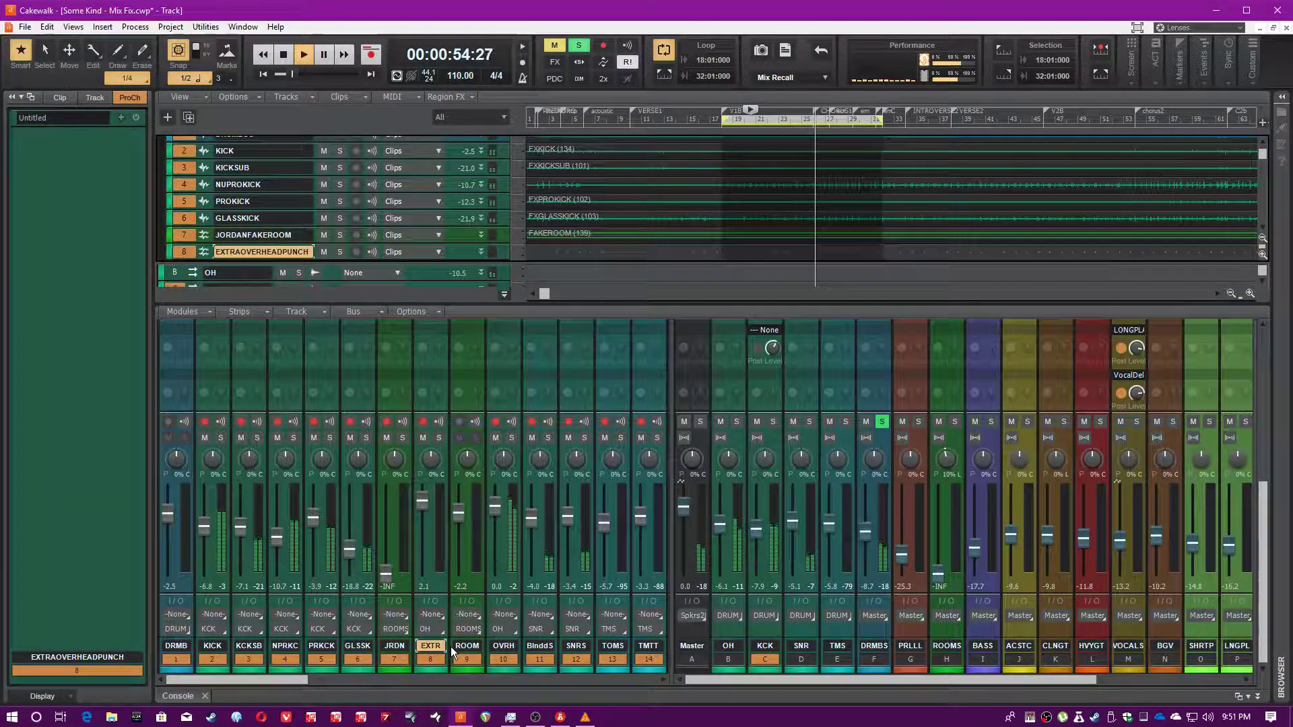
click(445, 646)
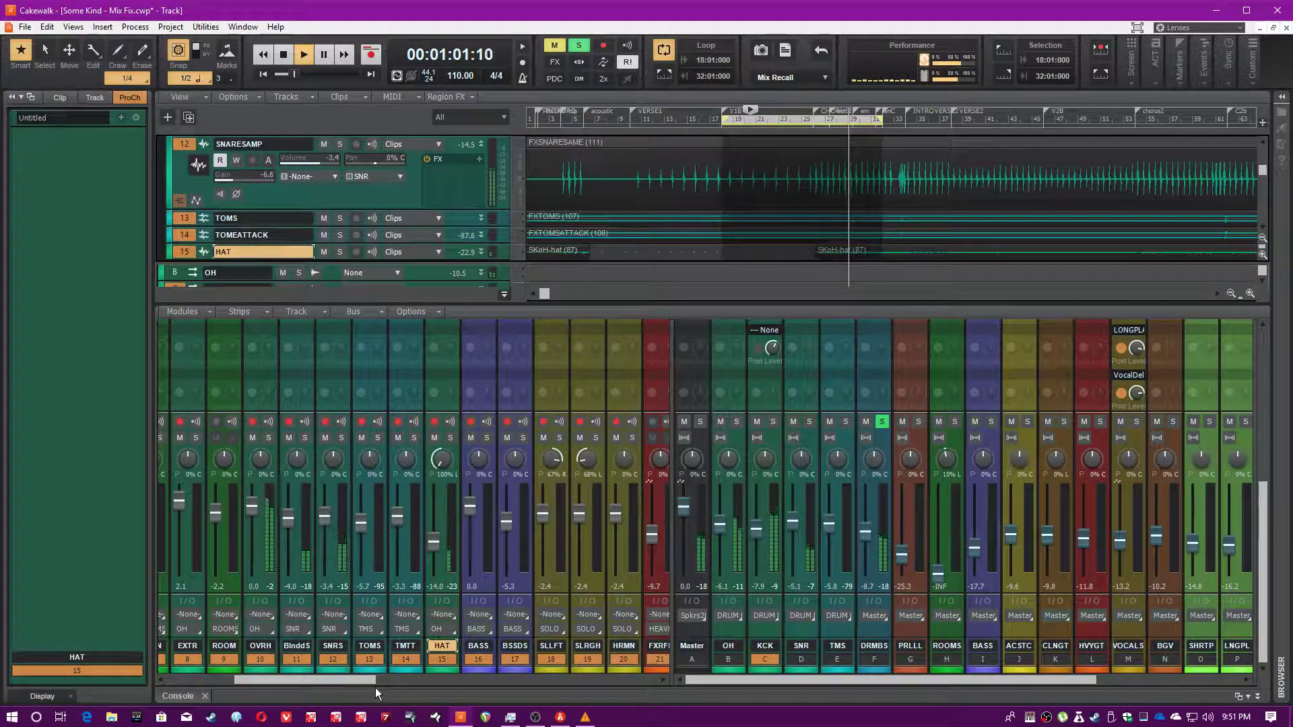
mouse_move(343, 683)
mouse_down()
mouse_move(280, 688)
mouse_move(325, 681)
mouse_up()
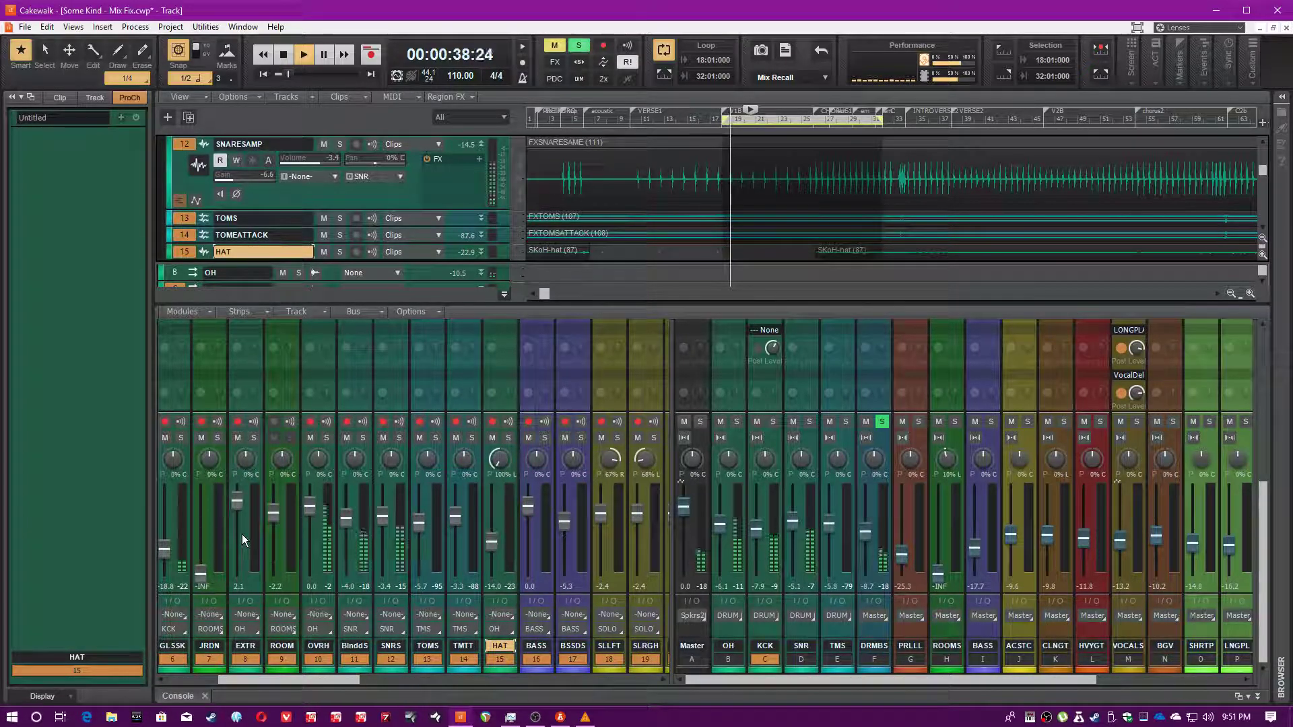
Go through the EXTRAOVERHEADPUNCH, ROOM, OVERHEAD and HAT tracks in the console to check their levels.
click(240, 590)
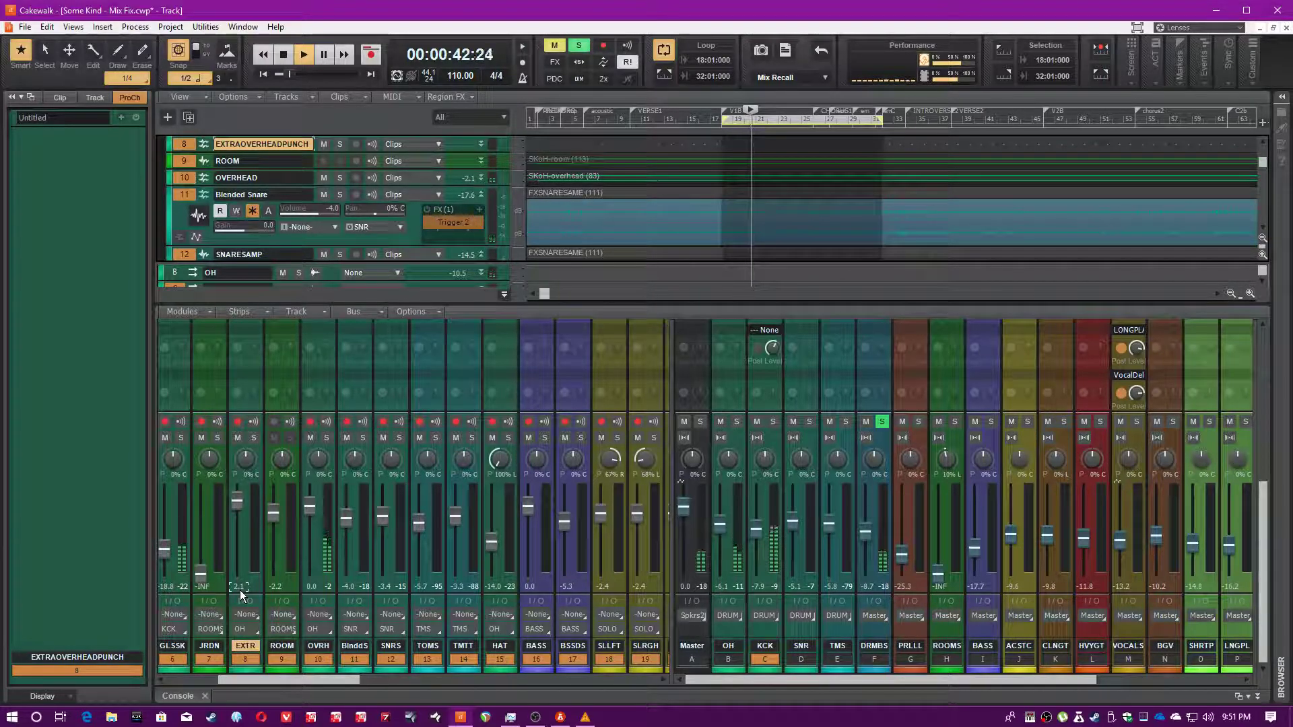
click(282, 587)
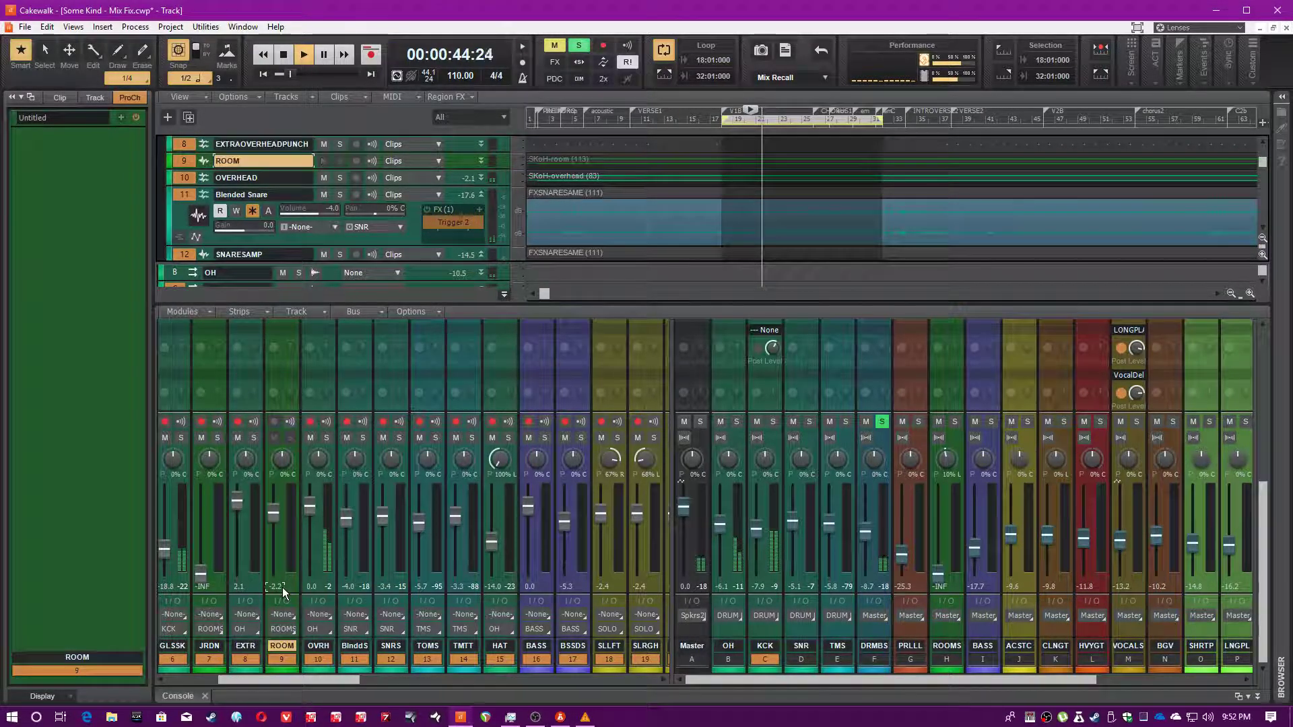
click(328, 585)
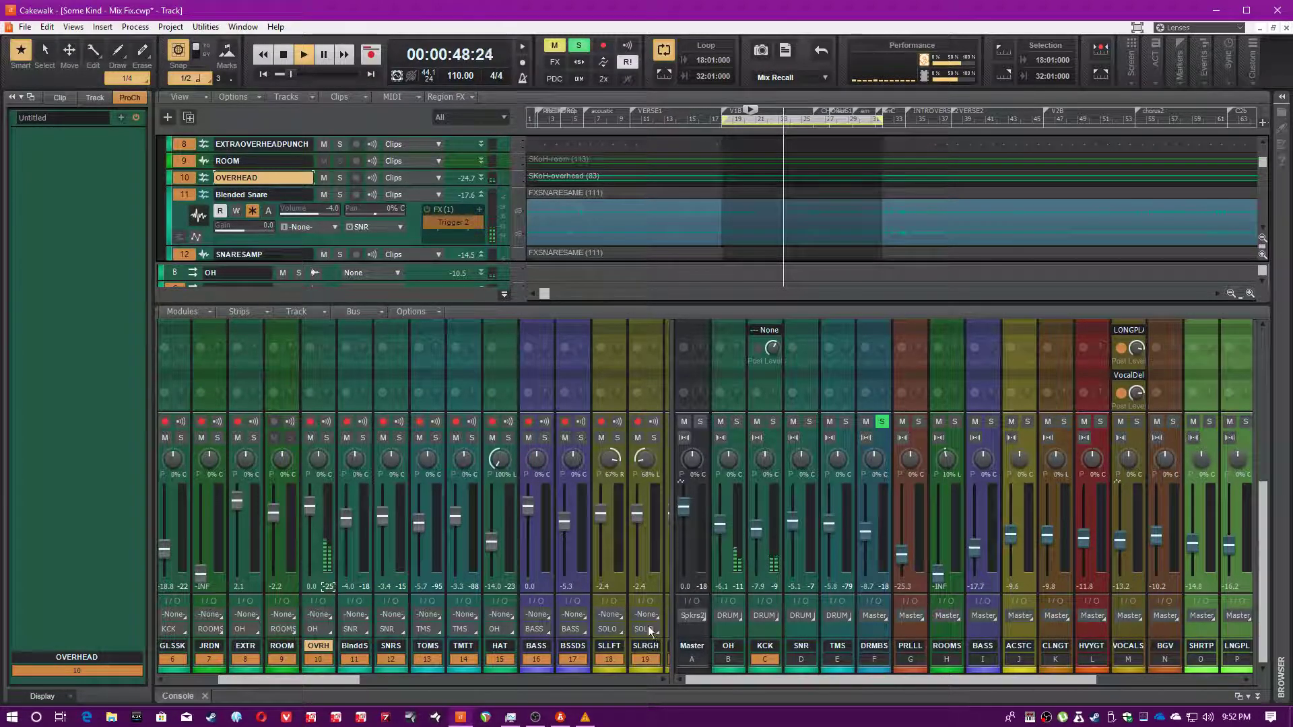
click(512, 583)
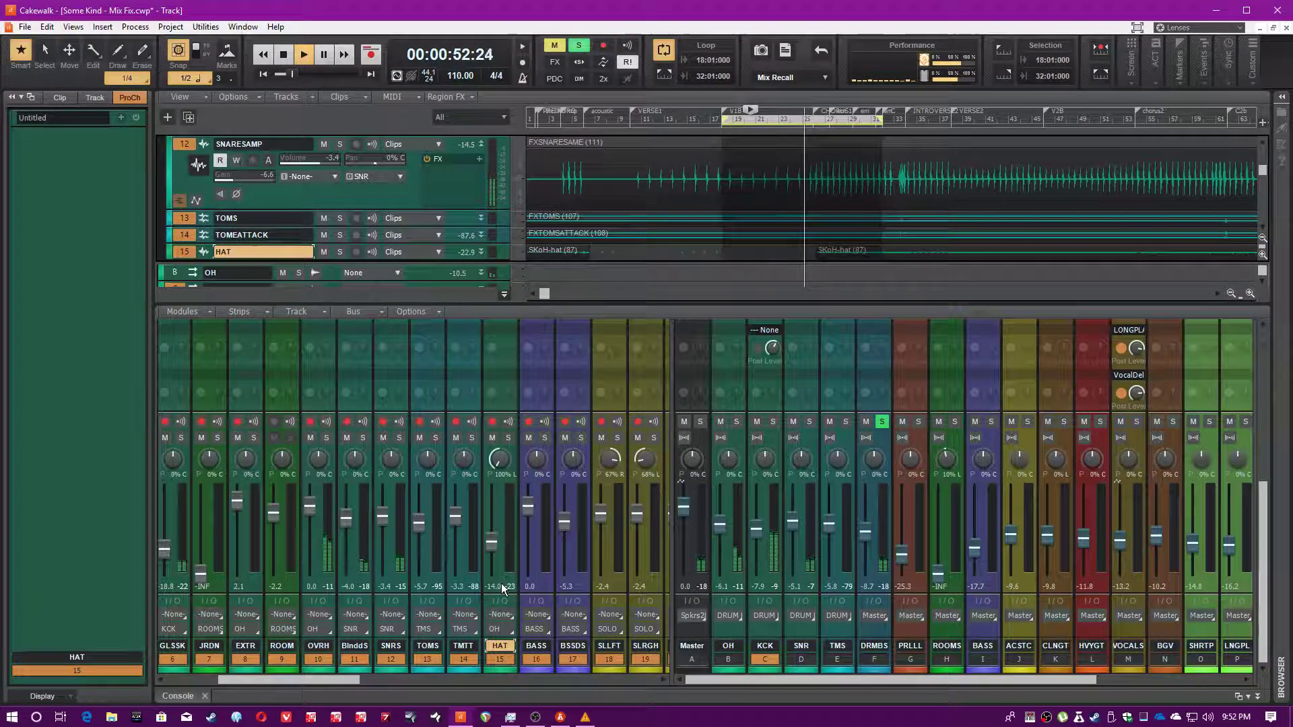
scroll(511, 583, up, 4)
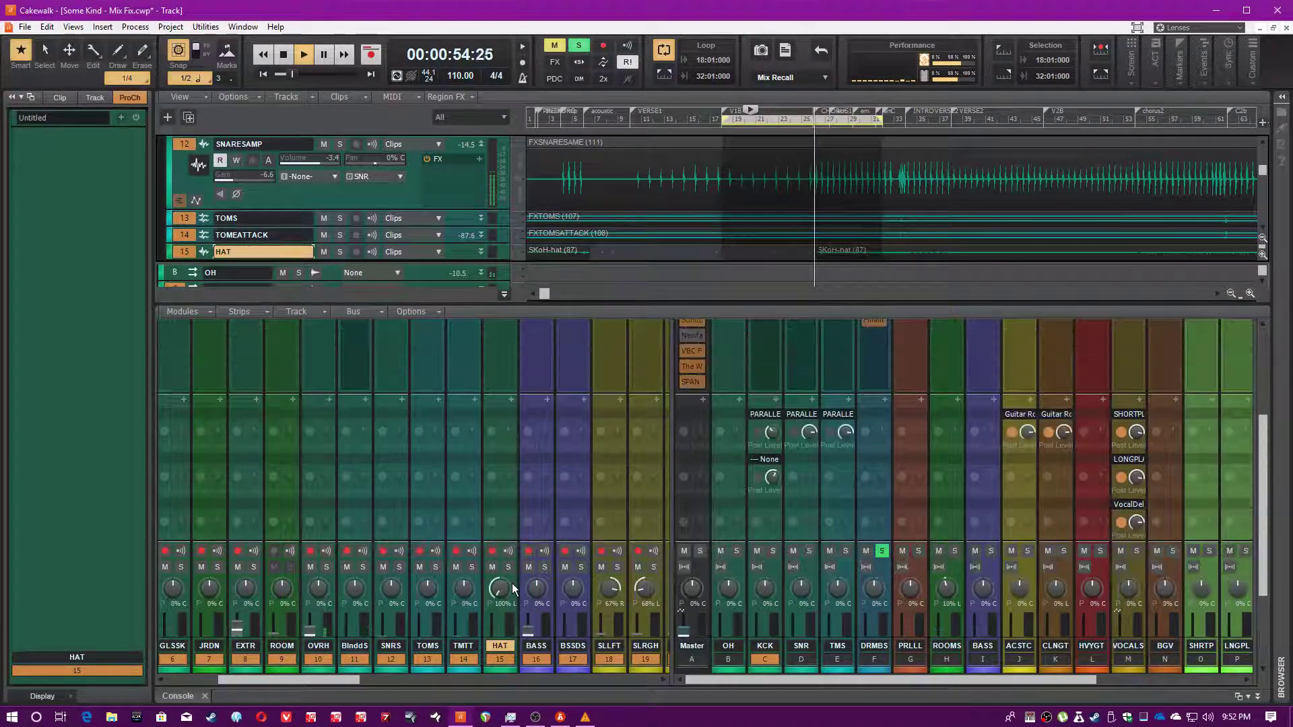
scroll(502, 468, down, 3)
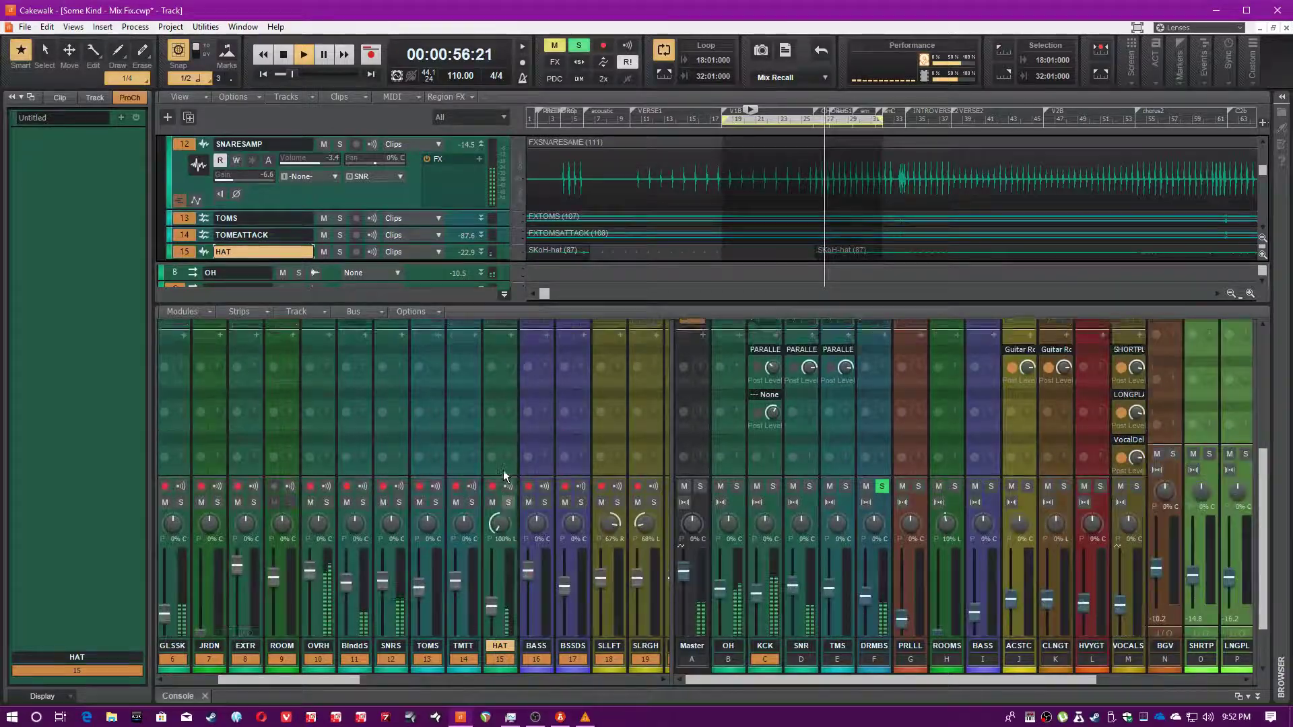
scroll(503, 470, down, 3)
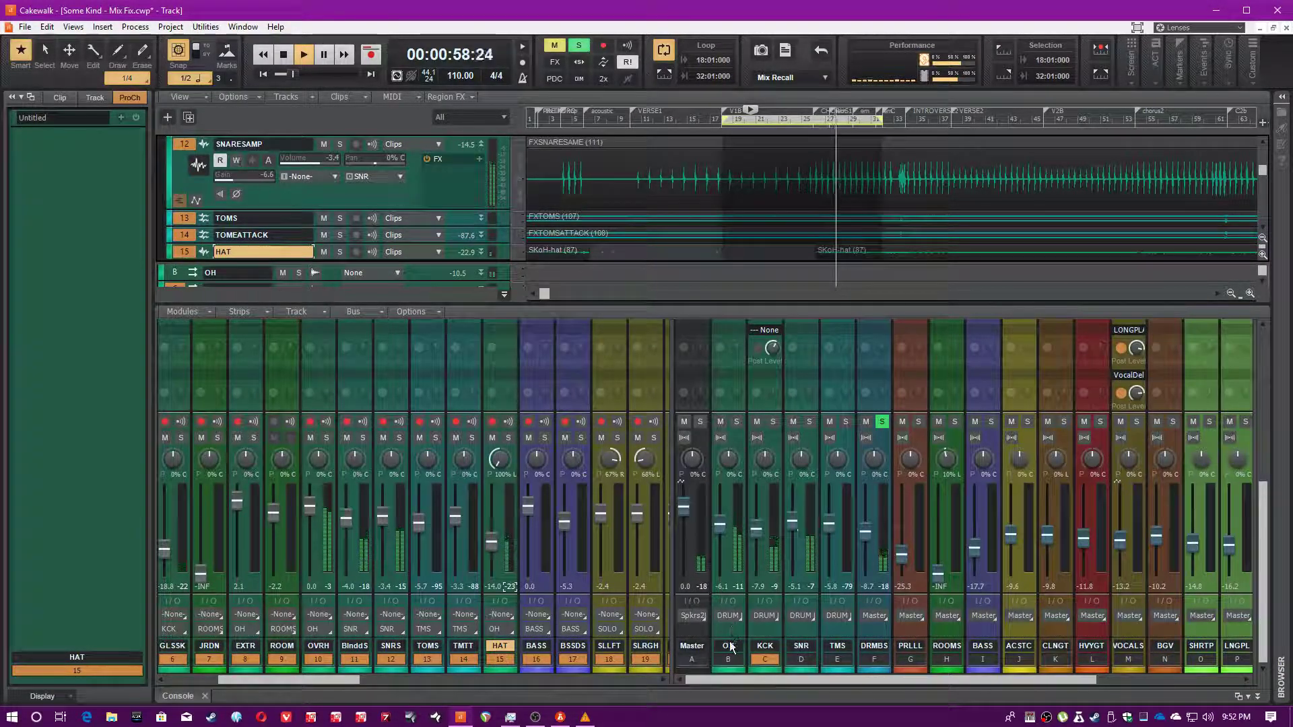
Inspect the OVERHEAD track and the OH bus it feeds, ending with the OH bus selected.
click(728, 645)
click(725, 658)
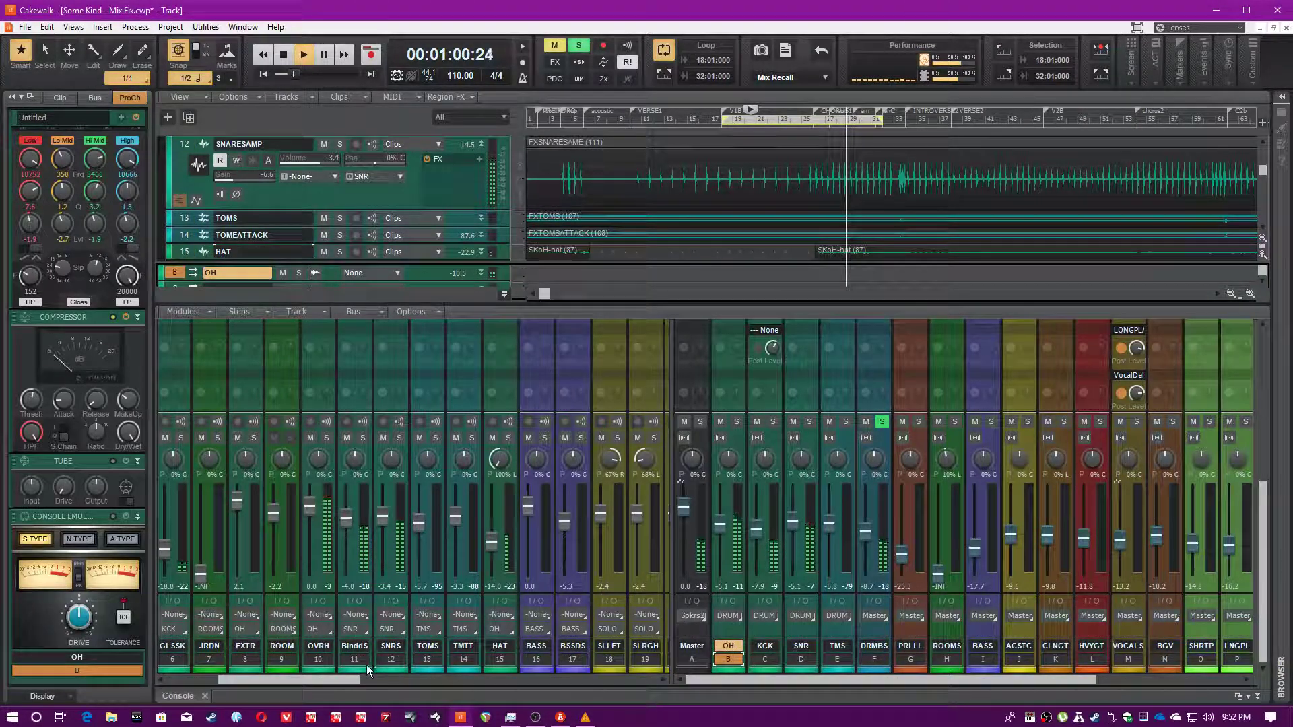
click(467, 657)
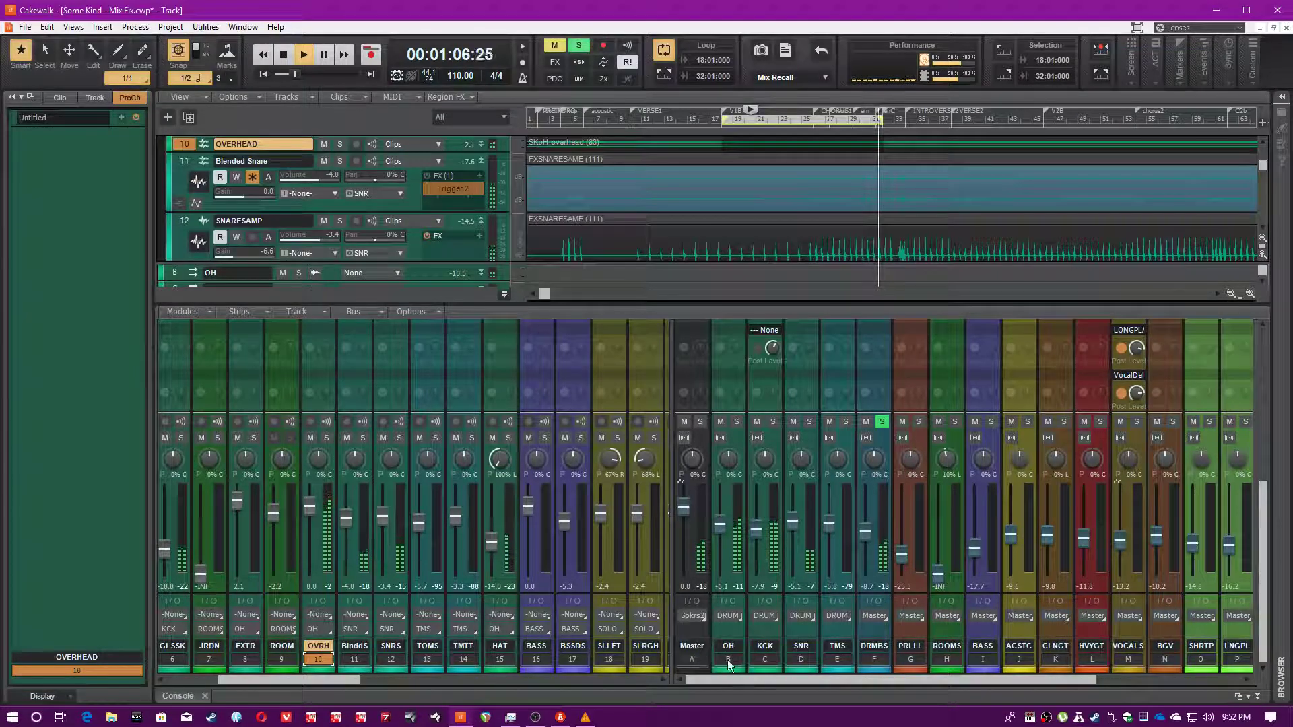
click(729, 645)
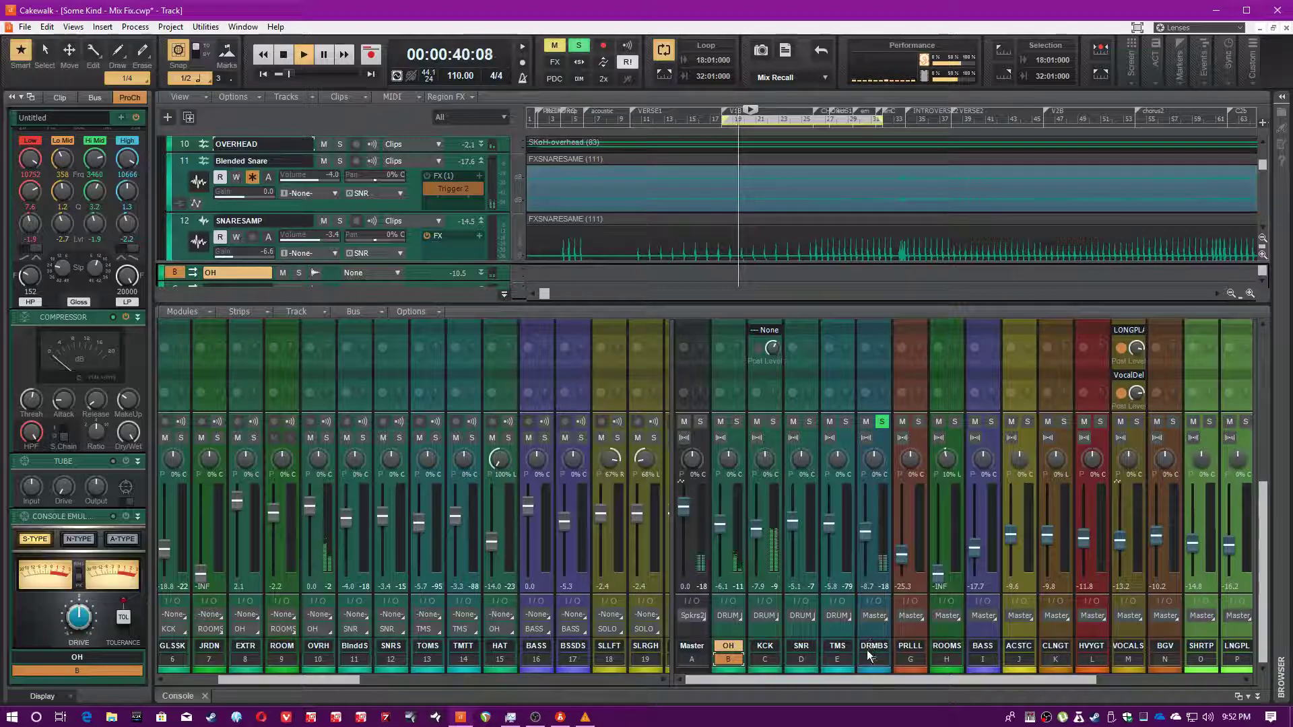
Open the OH bus's QuadCurve Equalizer and switch it off and on again to compare the sound.
scroll(92, 342, up, 3)
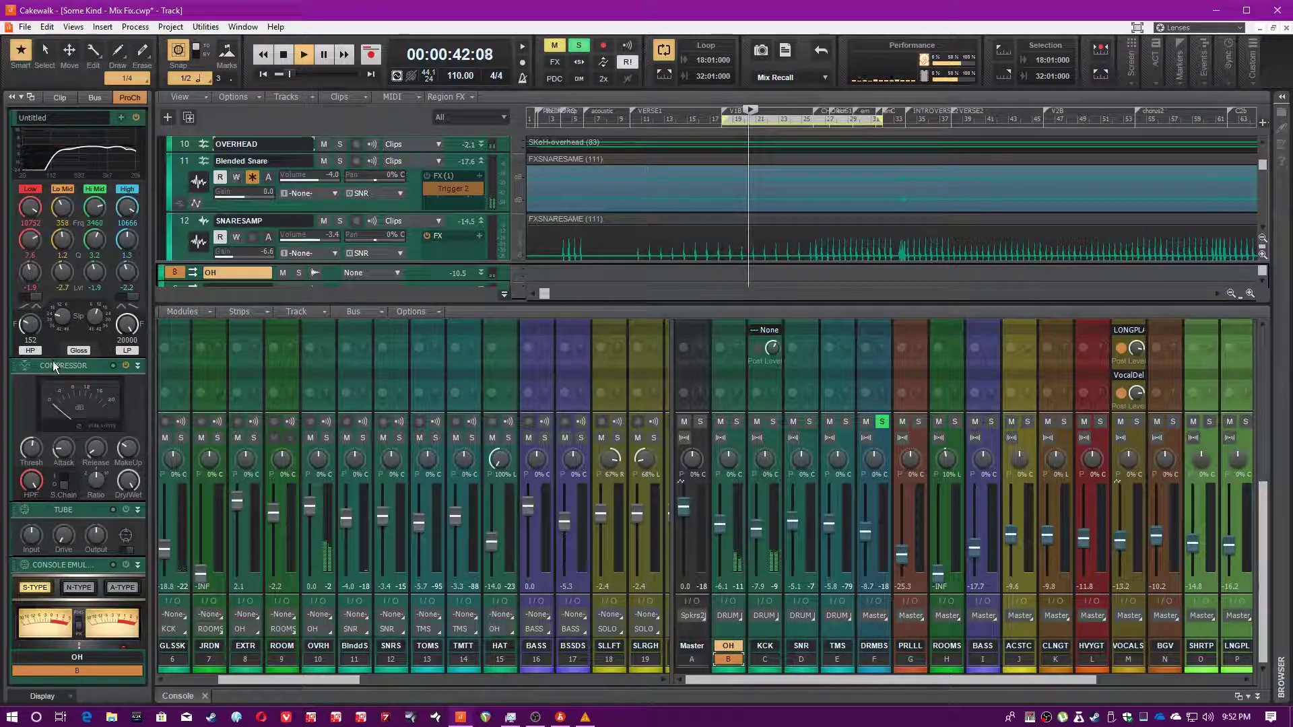
scroll(738, 567, up, 5)
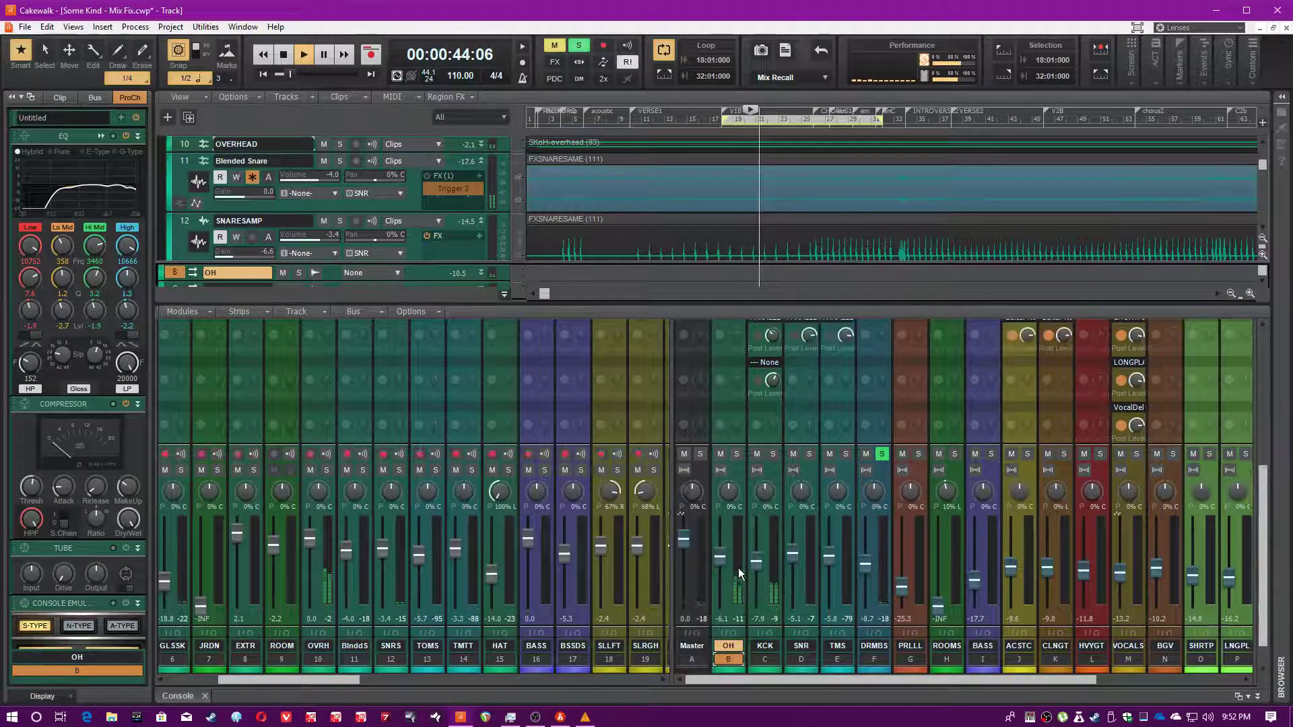
scroll(738, 559, up, 5)
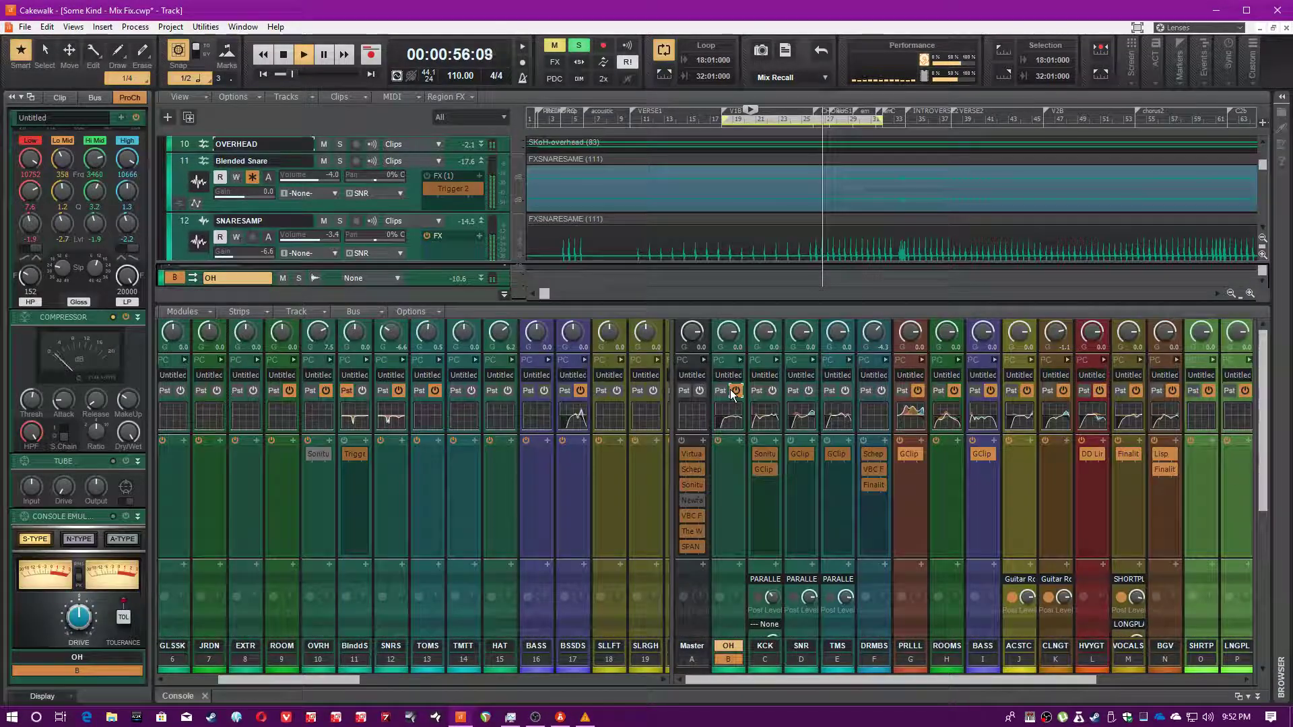
click(102, 136)
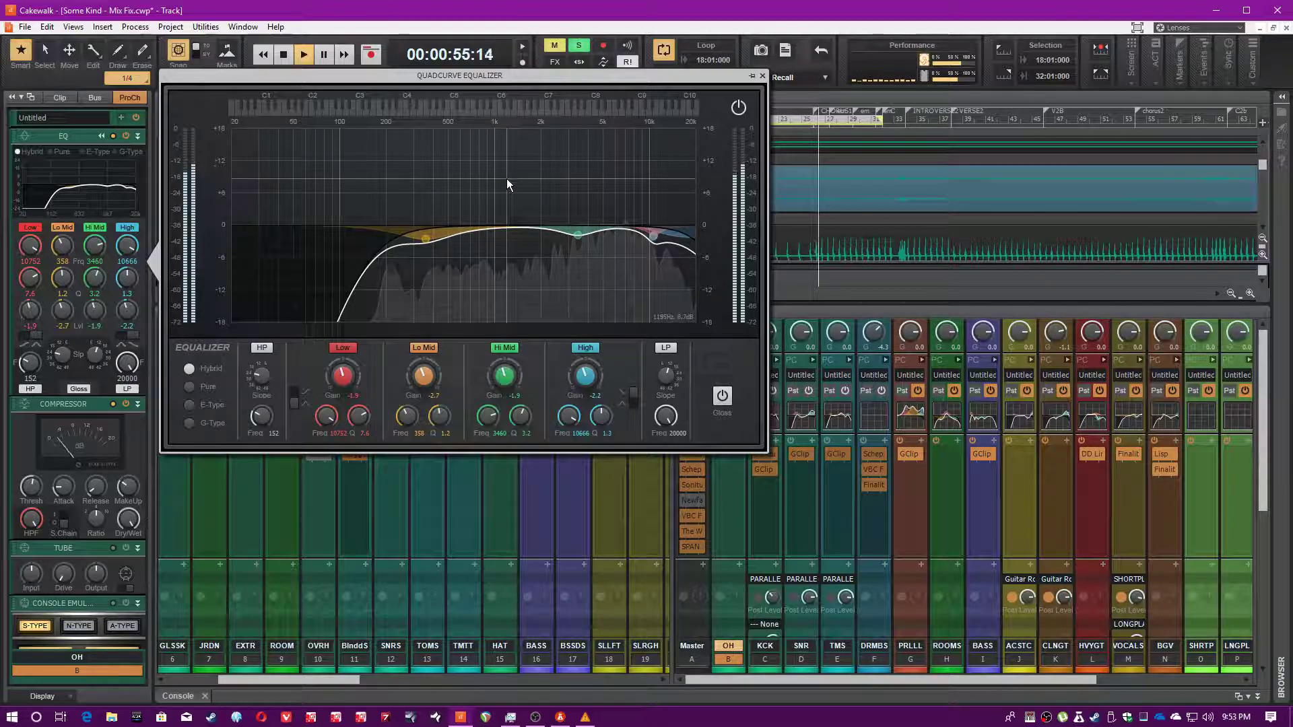
click(739, 108)
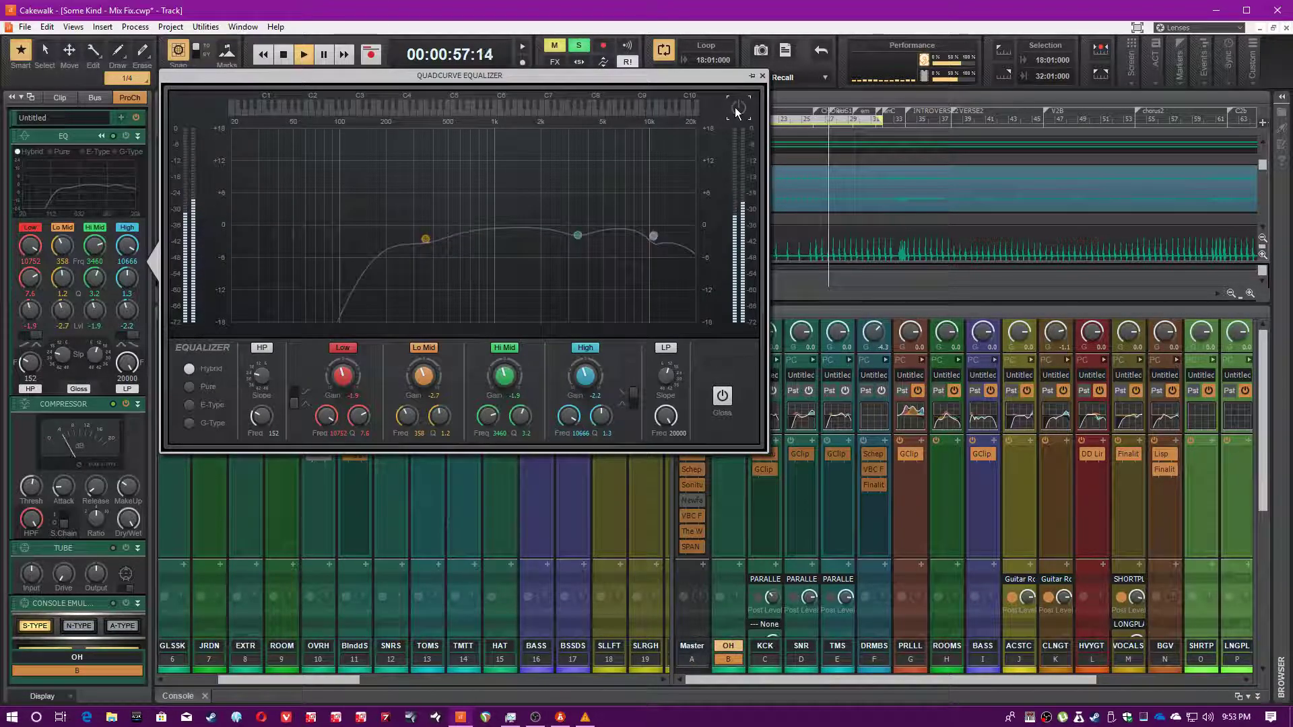
click(739, 108)
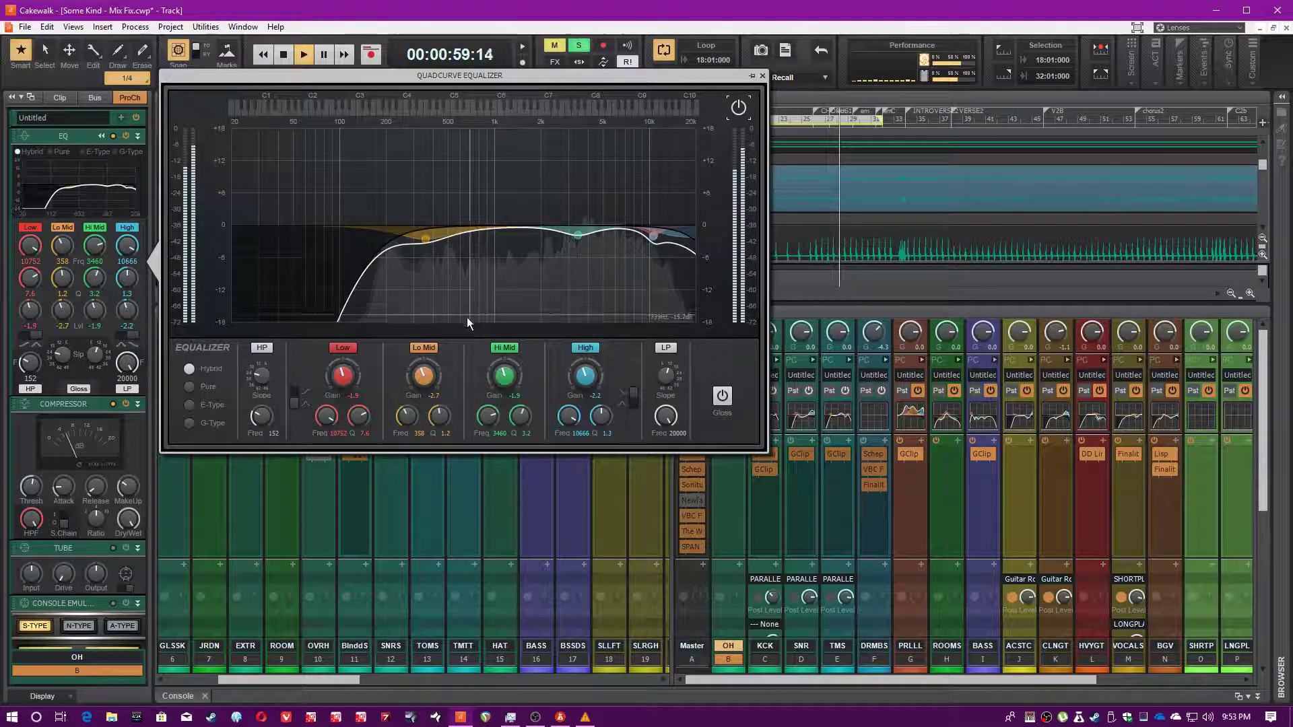
Set the OH bus equalizer's Lo Mid gain to -2.8 and, after a trial boost to 4.9, its Hi Mid gain to -1.8.
mouse_move(422, 376)
mouse_down()
mouse_move(423, 320)
mouse_move(423, 375)
mouse_up()
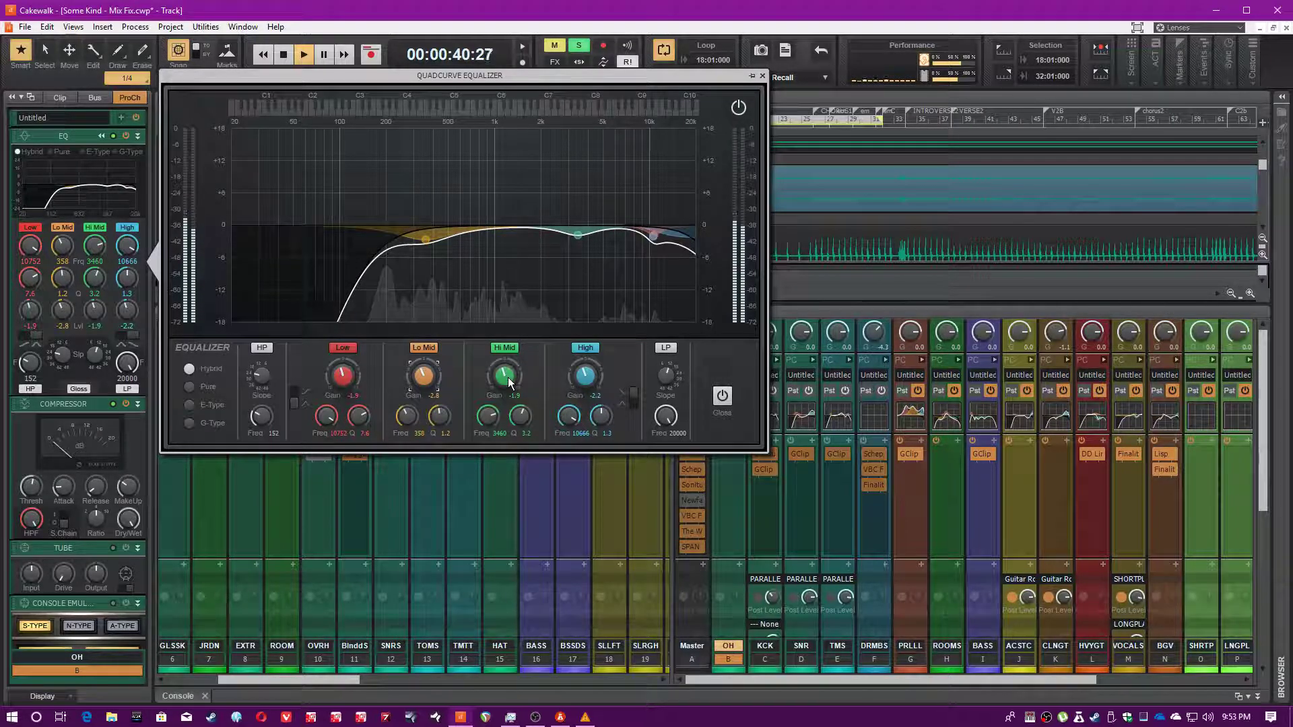
drag(508, 382, 508, 354)
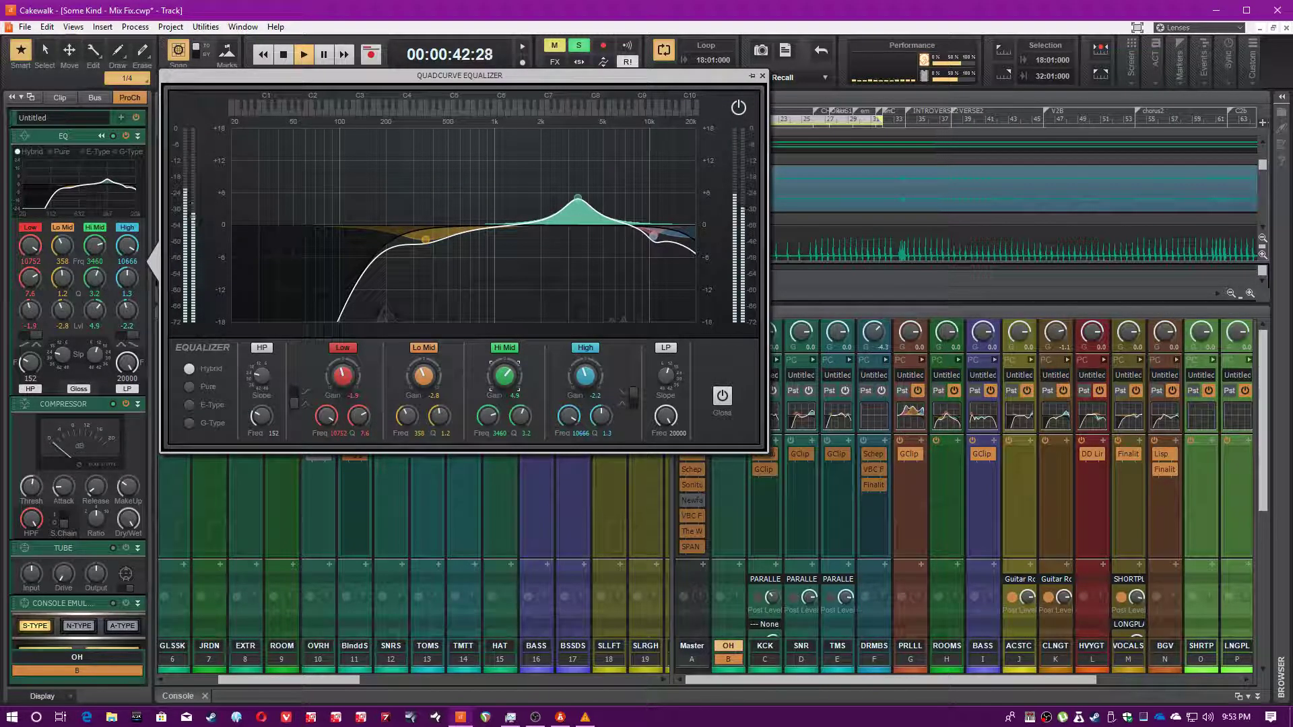
mouse_move(504, 375)
mouse_down()
mouse_move(505, 404)
mouse_move(513, 383)
mouse_up()
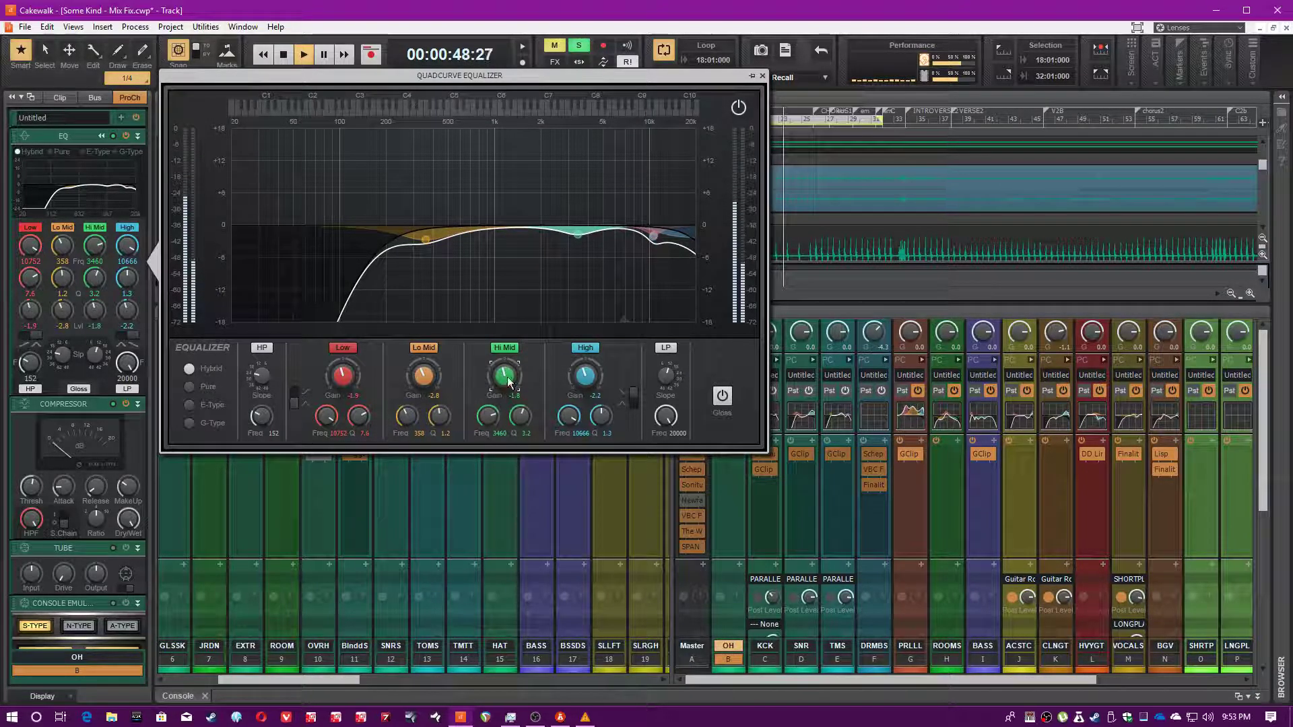
click(585, 376)
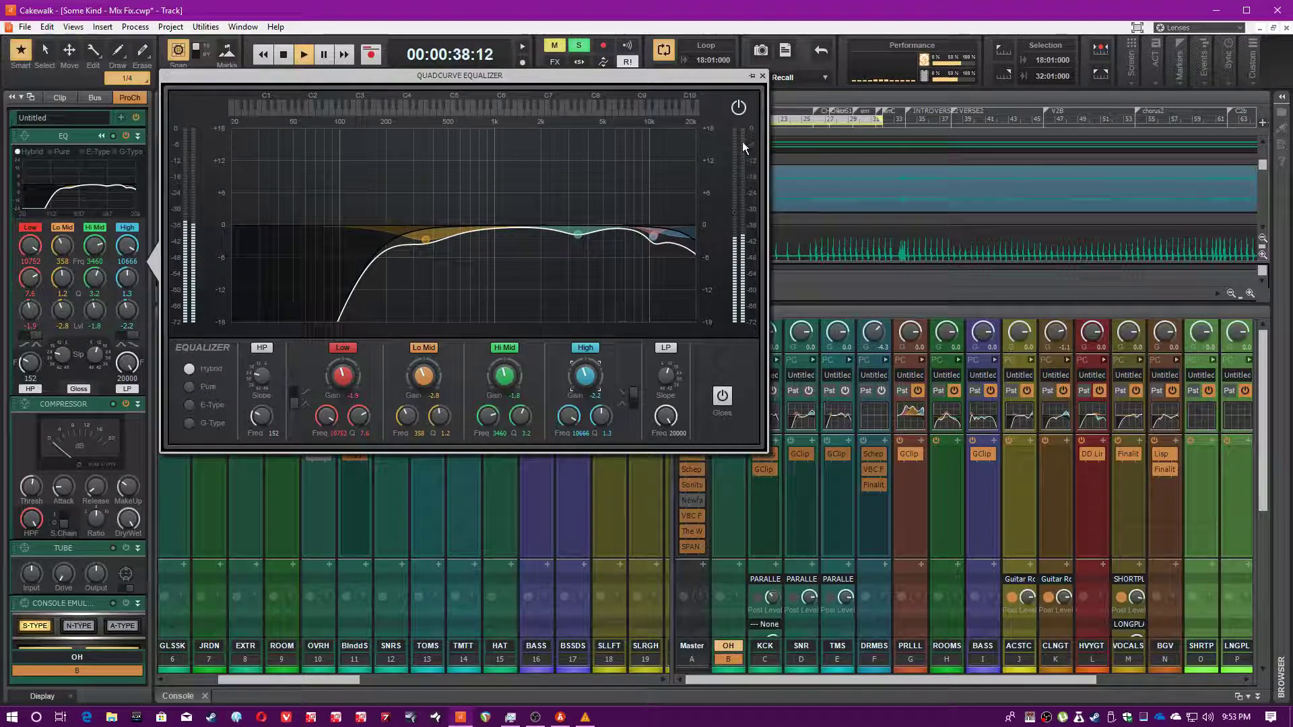
Bypass and re-enable the OH bus equalizer, close its window, and examine the bus's compressor and console emulator.
click(736, 109)
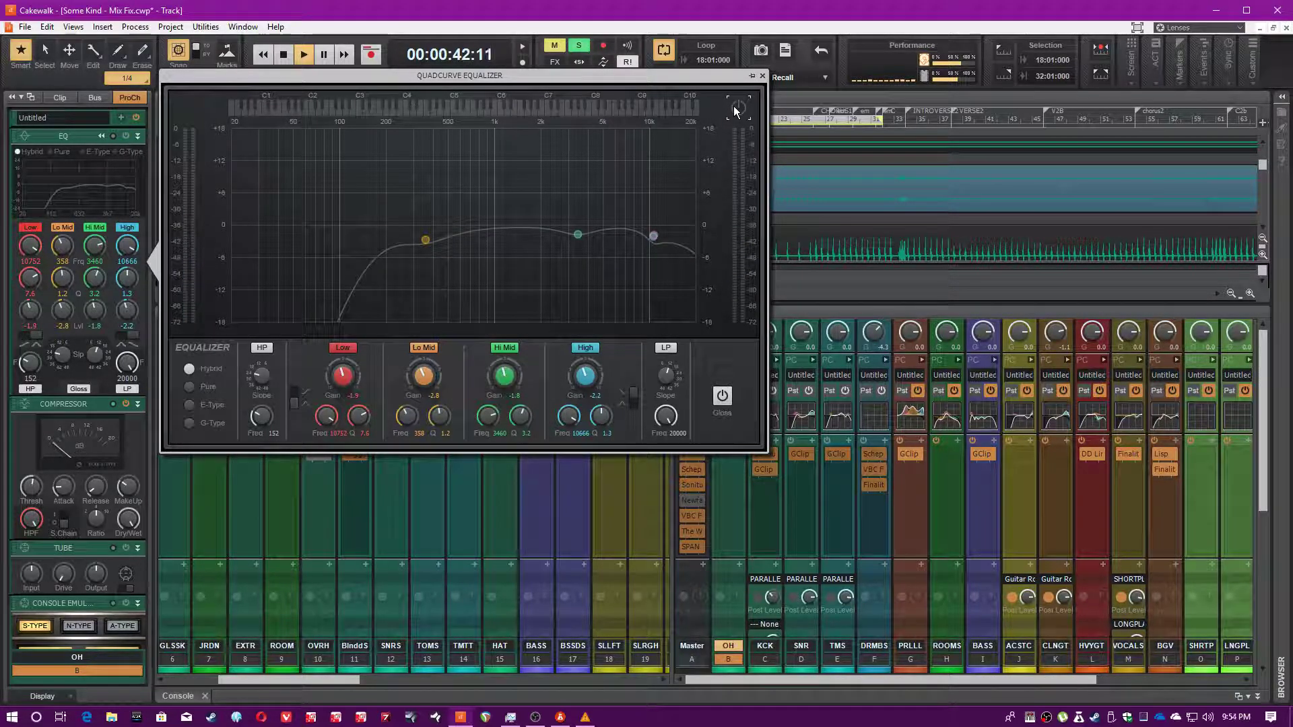
click(733, 106)
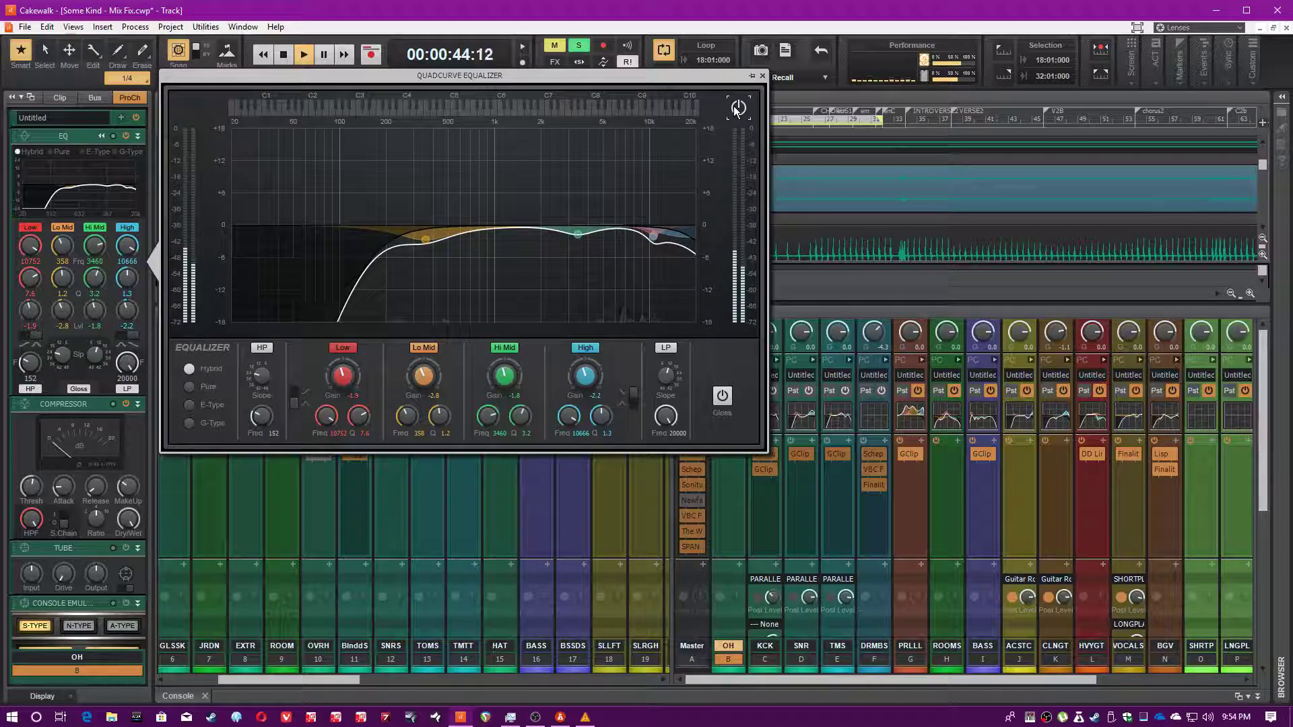
click(761, 76)
drag(314, 17, 293, 9)
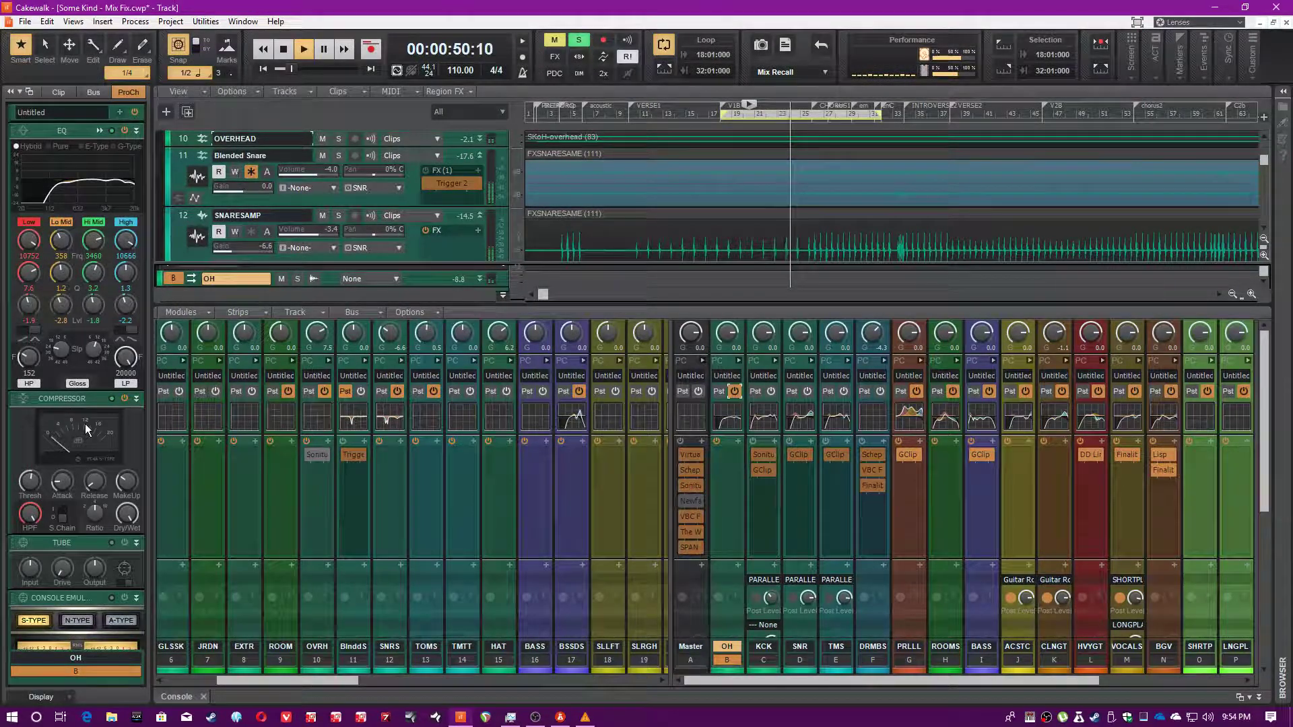
scroll(88, 410, down, 1)
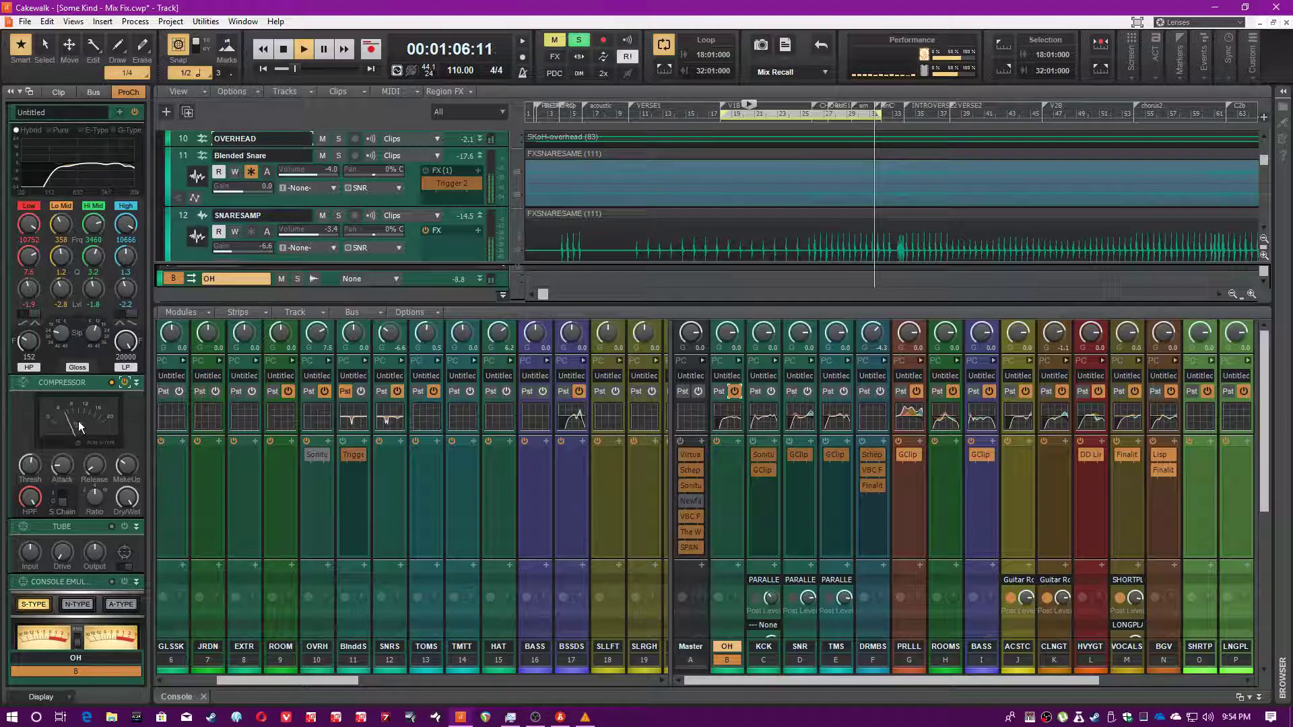
scroll(78, 420, down, 2)
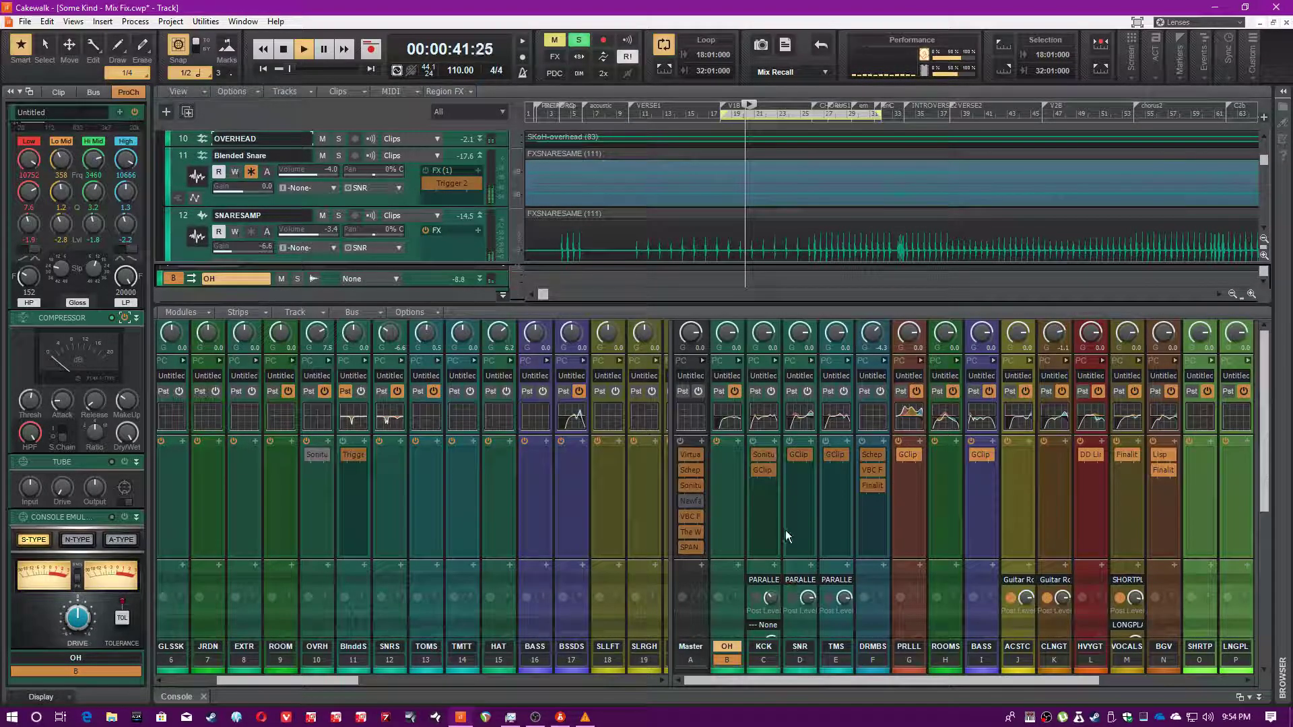
Select the KCK bus and look over its effects, fader and the kick tracks feeding it in the console.
click(762, 519)
scroll(762, 519, down, 3)
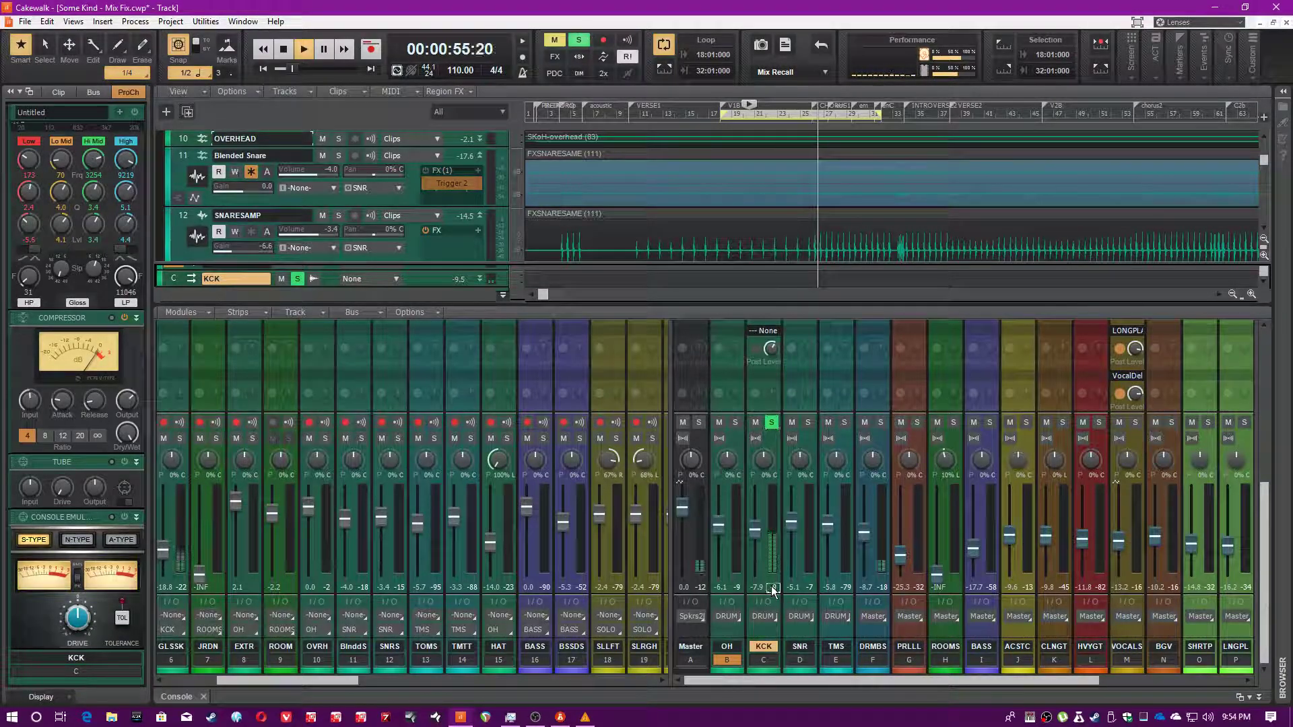
scroll(773, 527, up, 5)
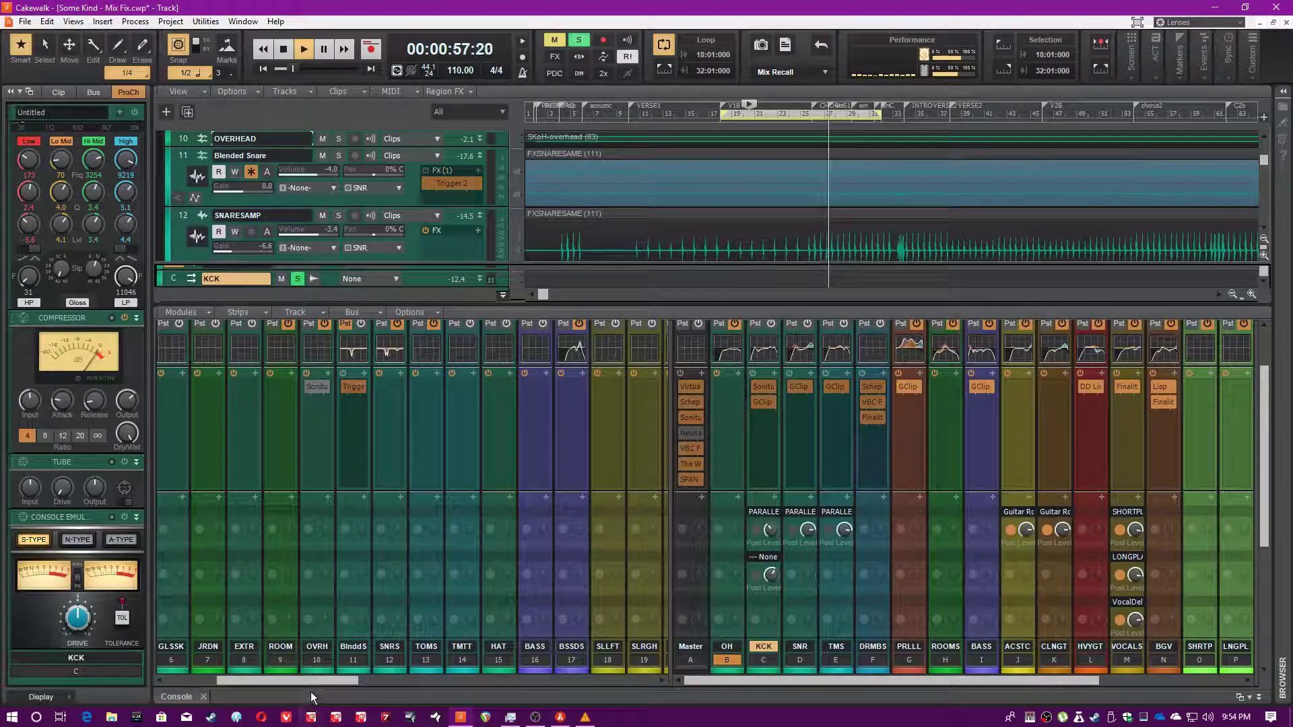
scroll(385, 556, down, 5)
drag(333, 685, 198, 684)
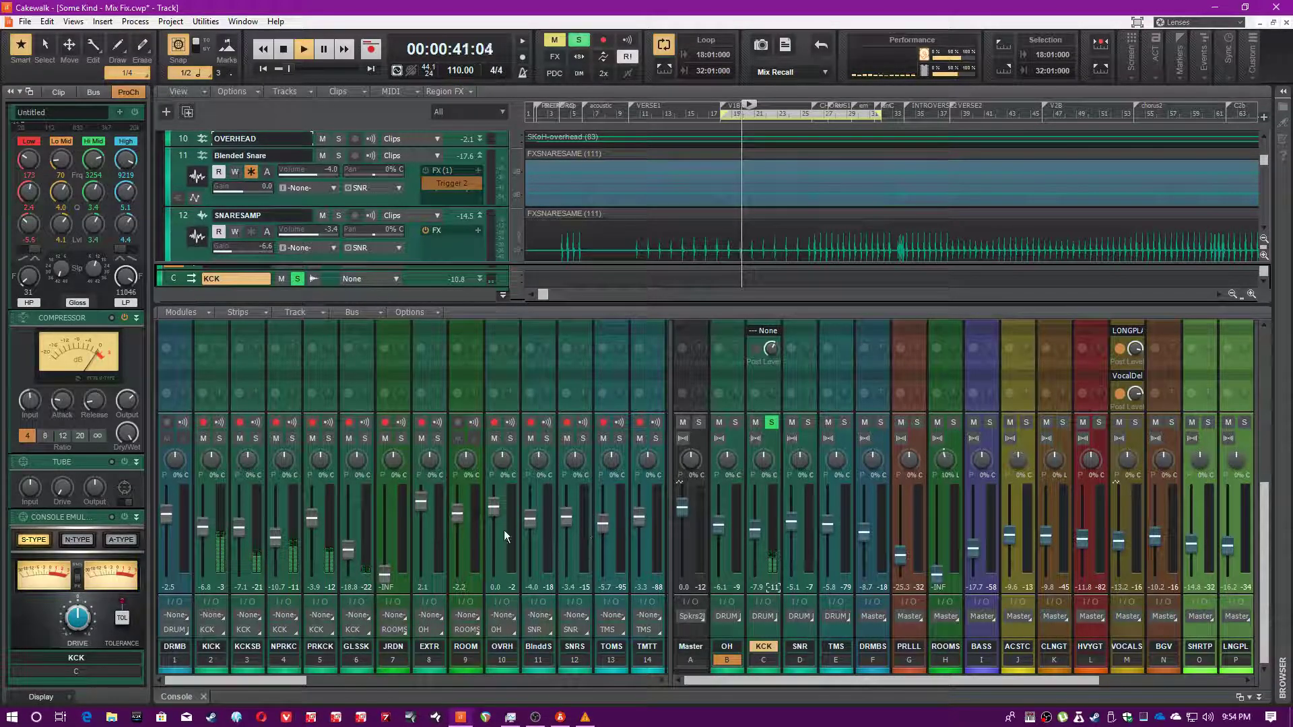
Reset the KCK and Master peak read-outs and set the SNR bus volume to -6.0, ending with KCK selected.
click(766, 586)
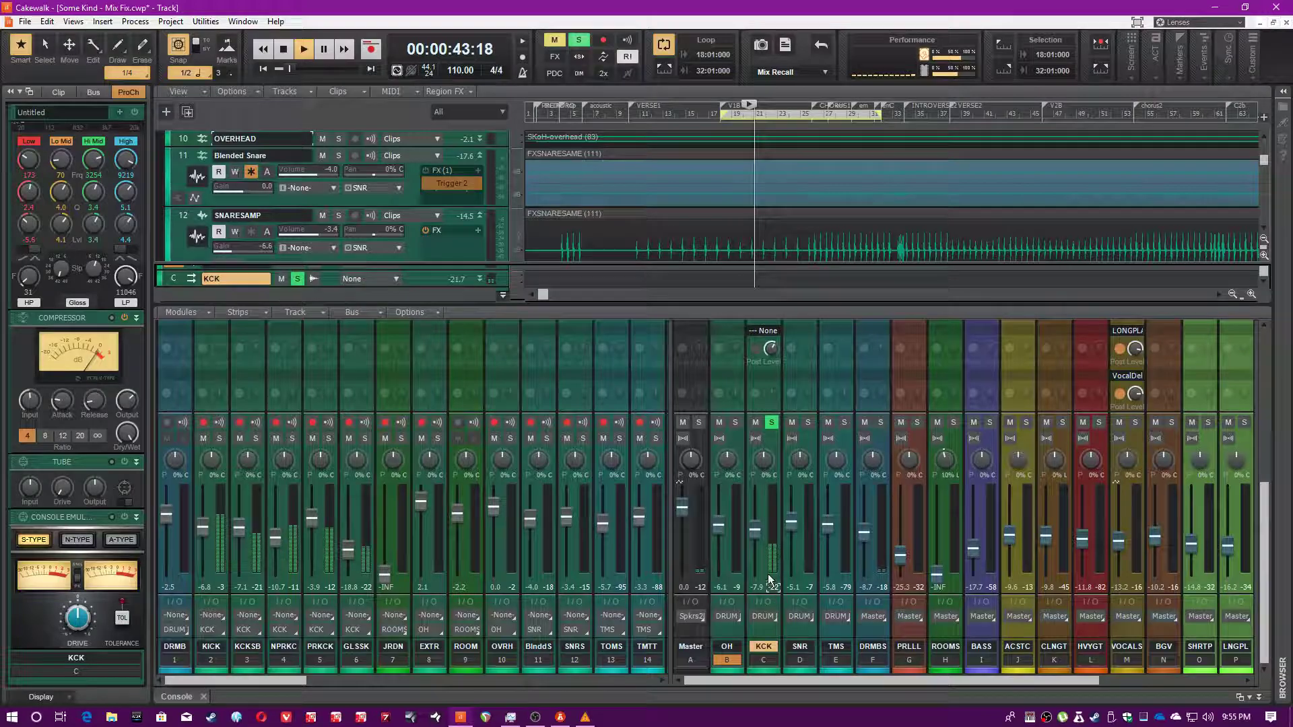
click(700, 587)
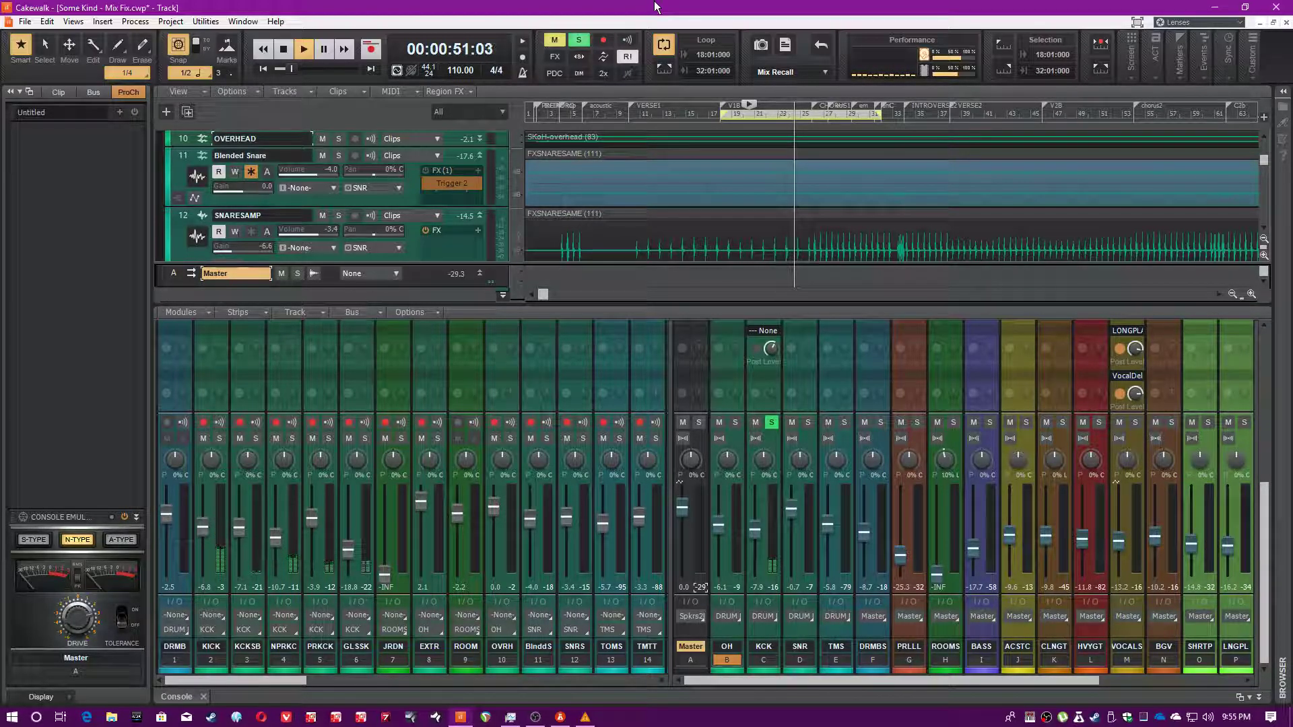
drag(789, 515, 789, 526)
click(752, 591)
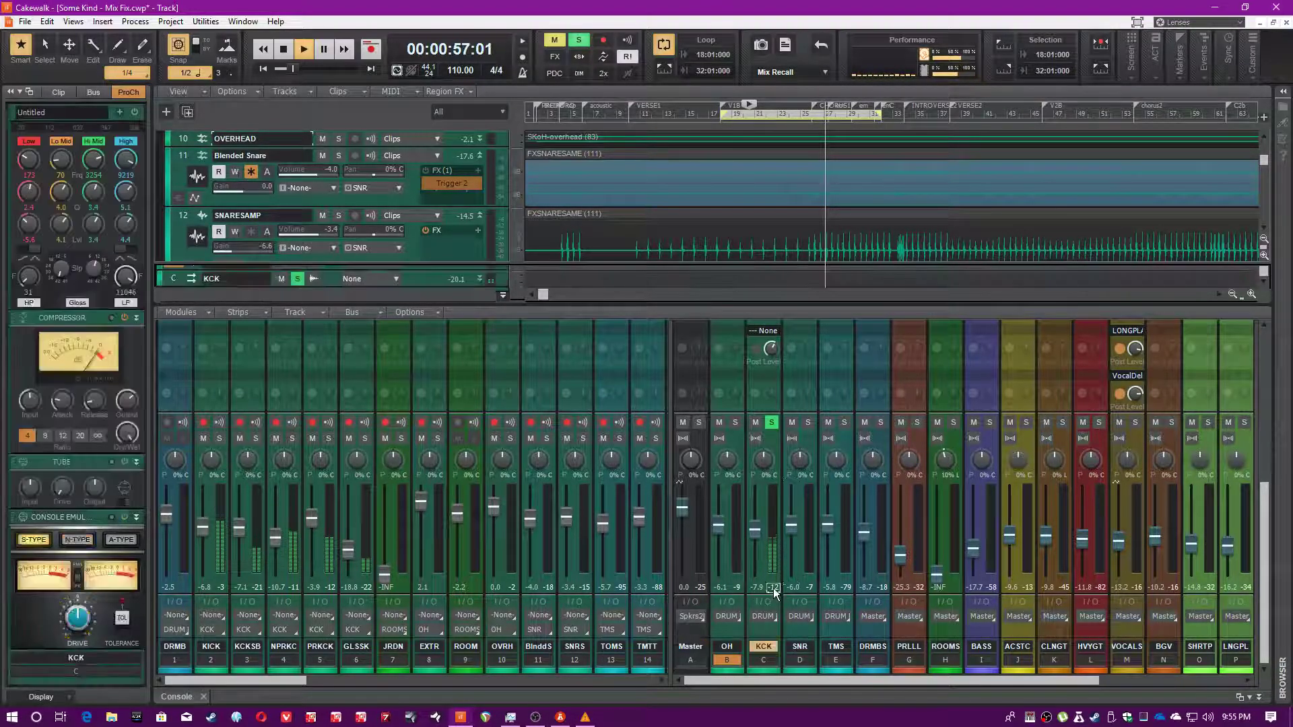
Examine the KCK bus's ProChannel modules from the console emulator up to the FX Chain, and toggle its ProChannel.
scroll(769, 378, up, 5)
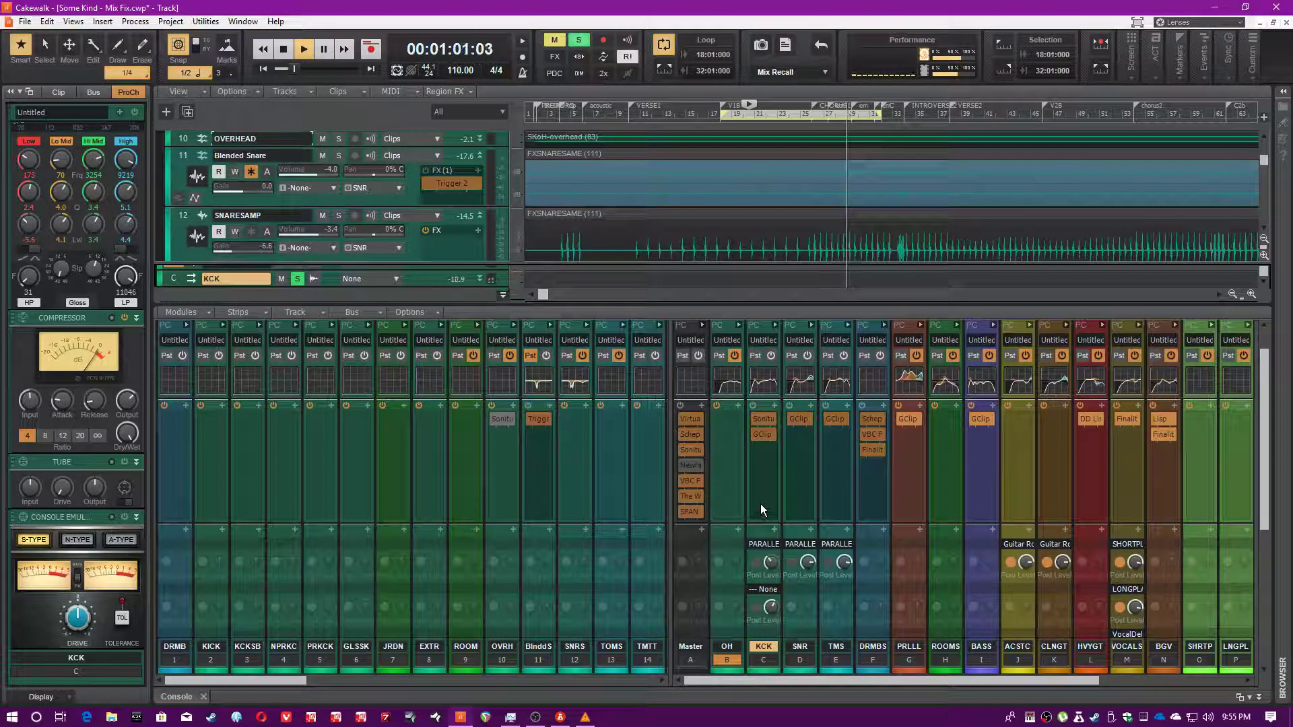
scroll(760, 503, down, 2)
scroll(765, 495, up, 3)
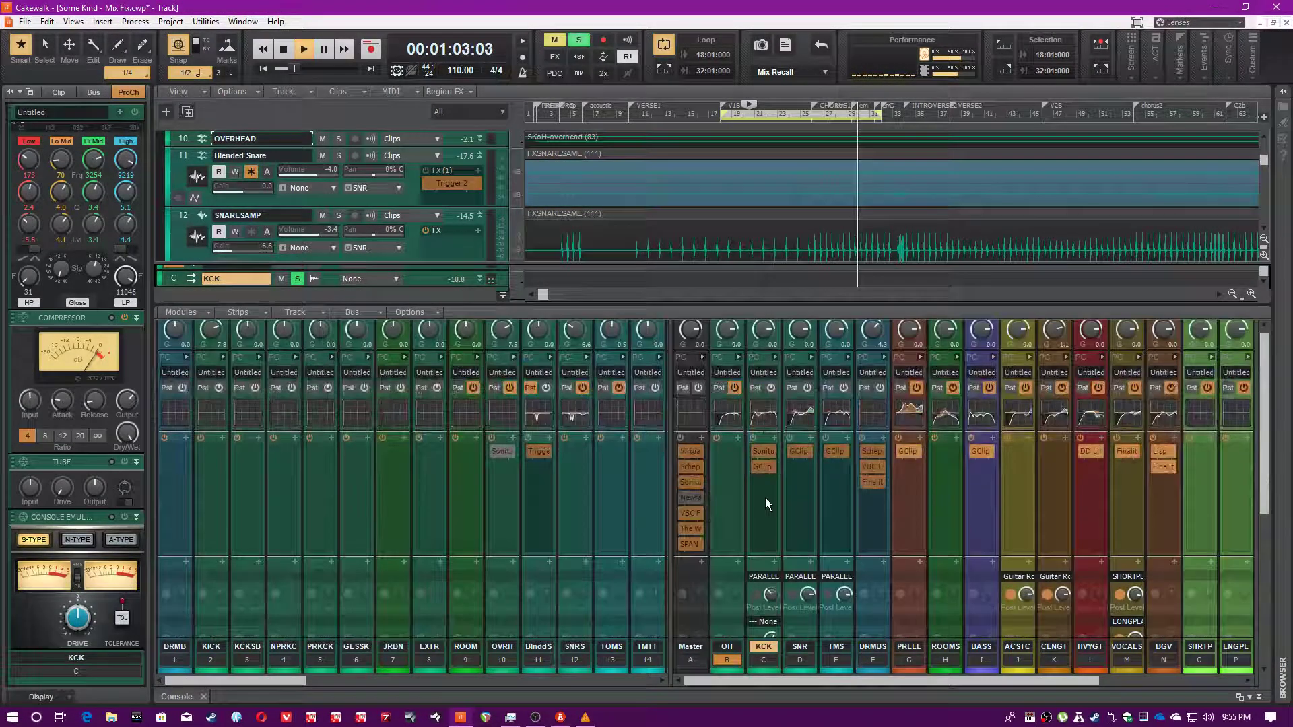
scroll(87, 365, up, 5)
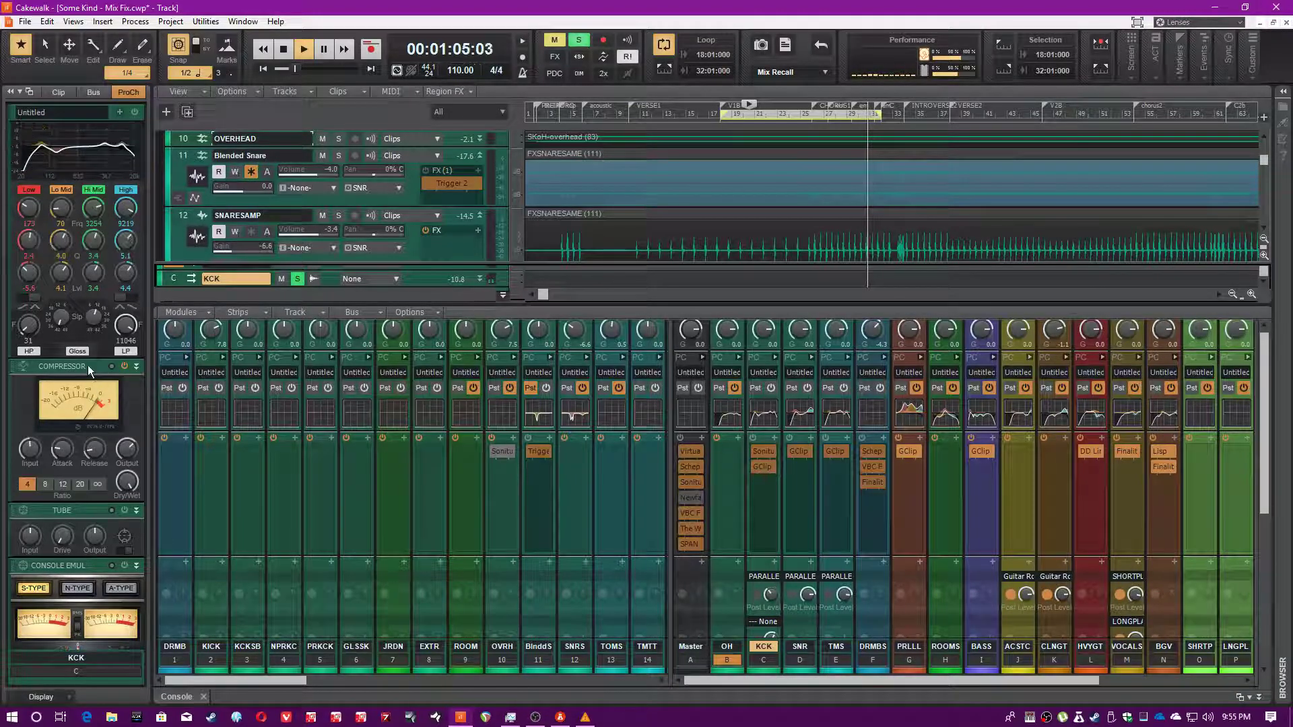
scroll(88, 375, up, 2)
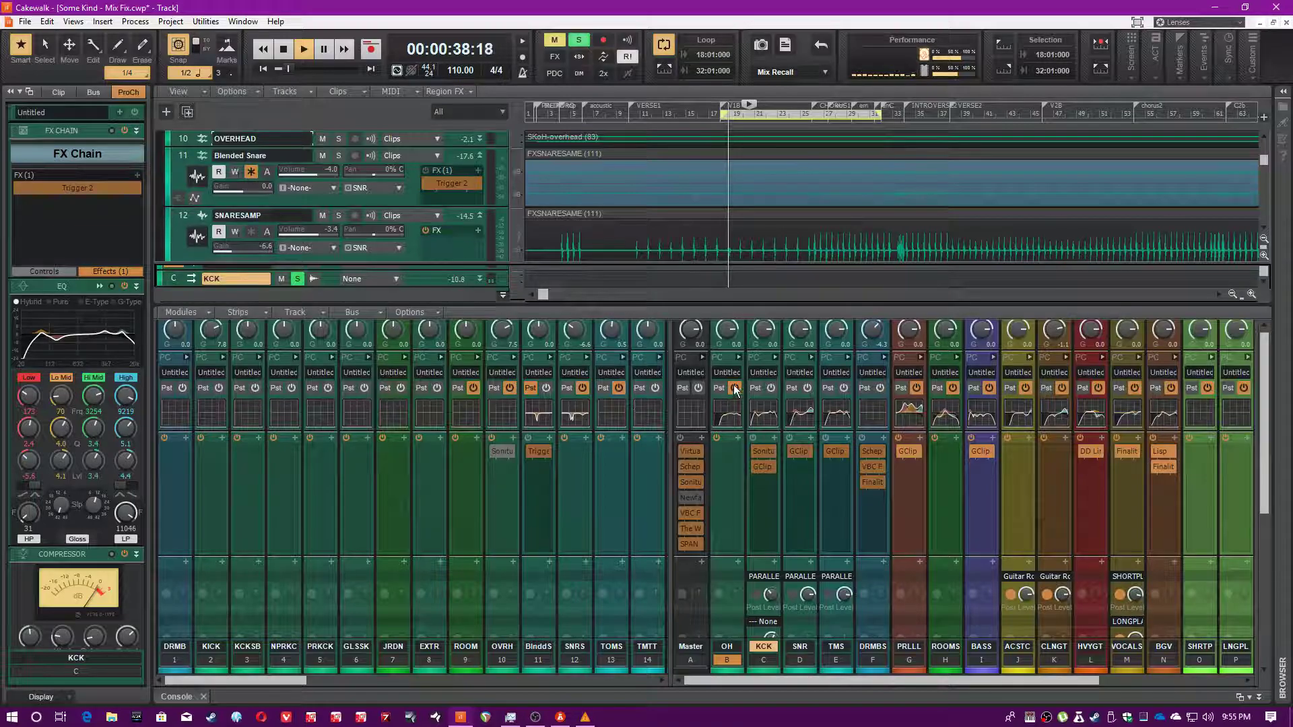
click(774, 388)
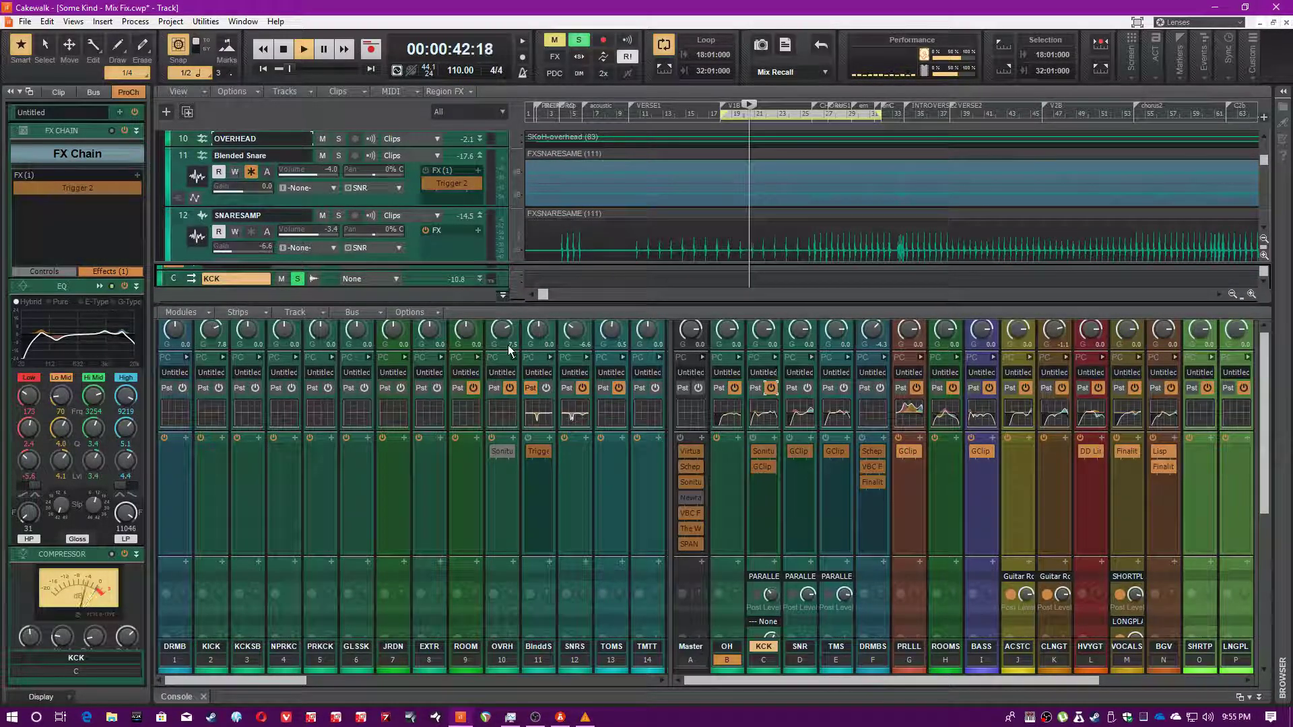
Open Trigger 2 from the KCK bus's FX Chain and compare the sound at 0% and 100% mix.
double_click(85, 186)
drag(458, 13, 858, 67)
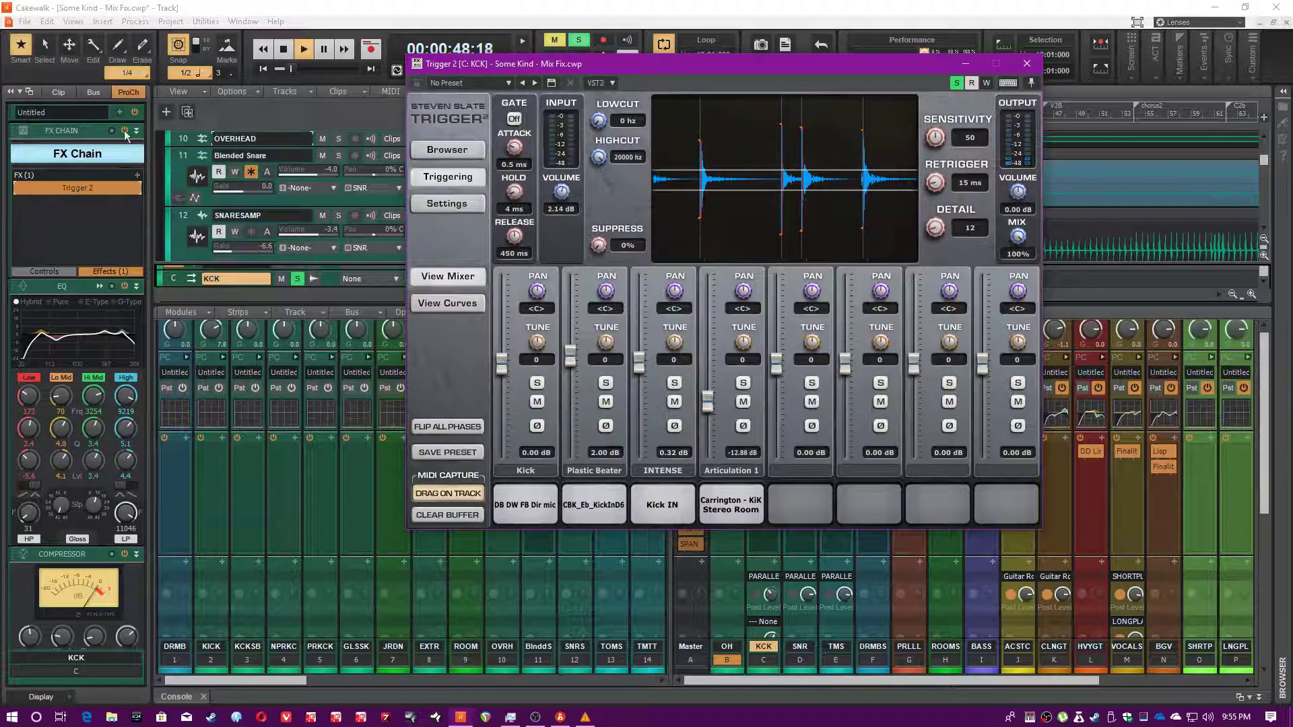
drag(1022, 237, 1001, 307)
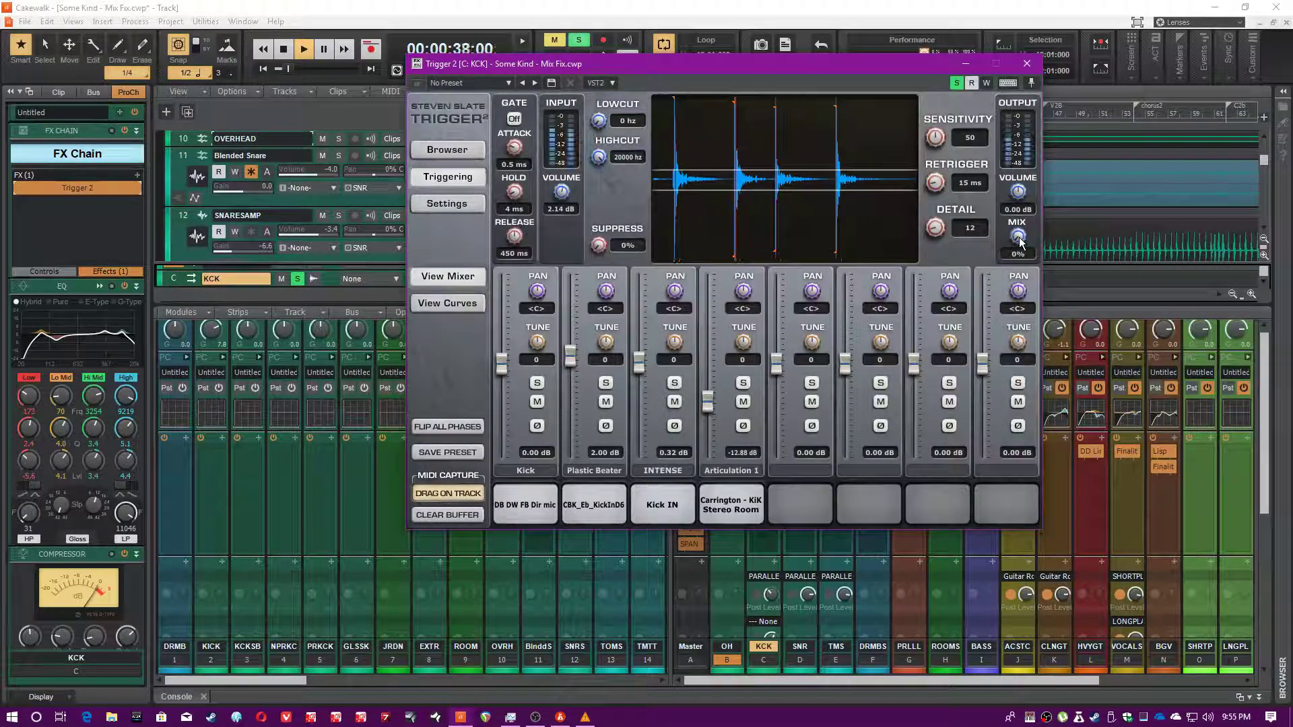
drag(1018, 244, 1045, 234)
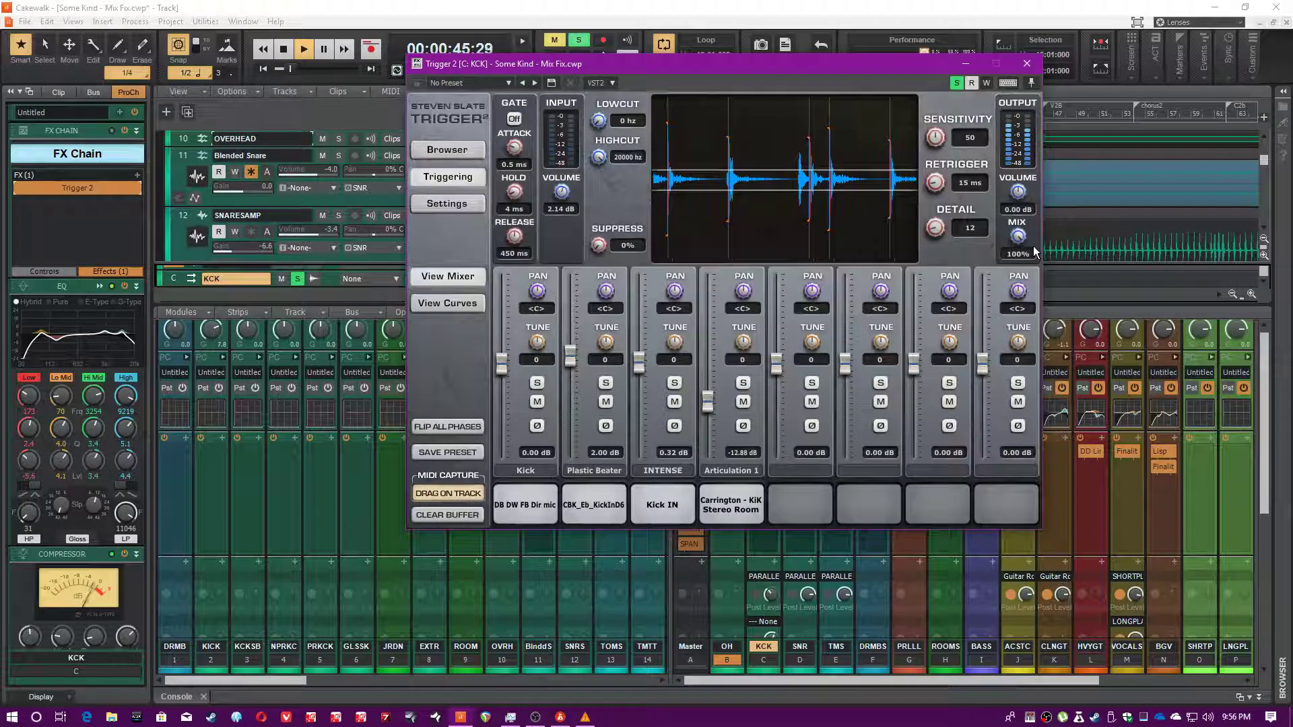
Audition the Carrington - KiK Stereo Room and Kick IN samples in Trigger 2 and show the sample curves.
click(753, 498)
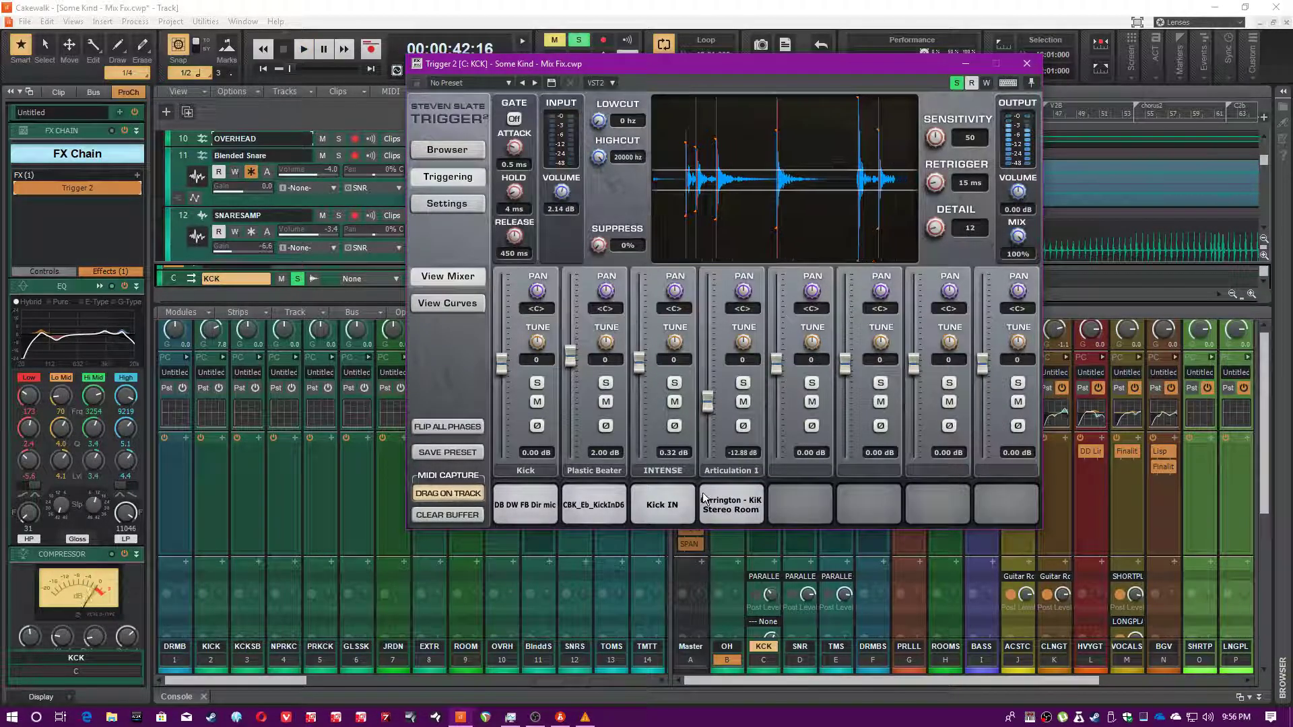
click(725, 486)
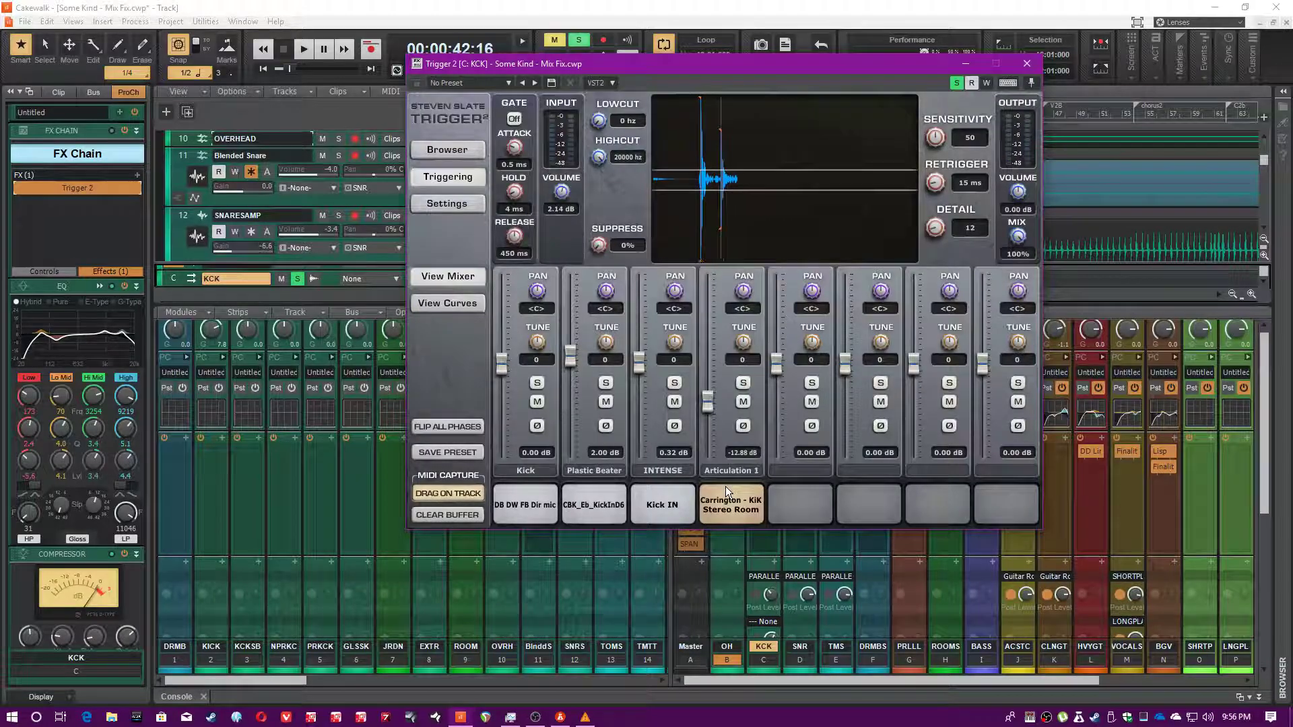
click(660, 490)
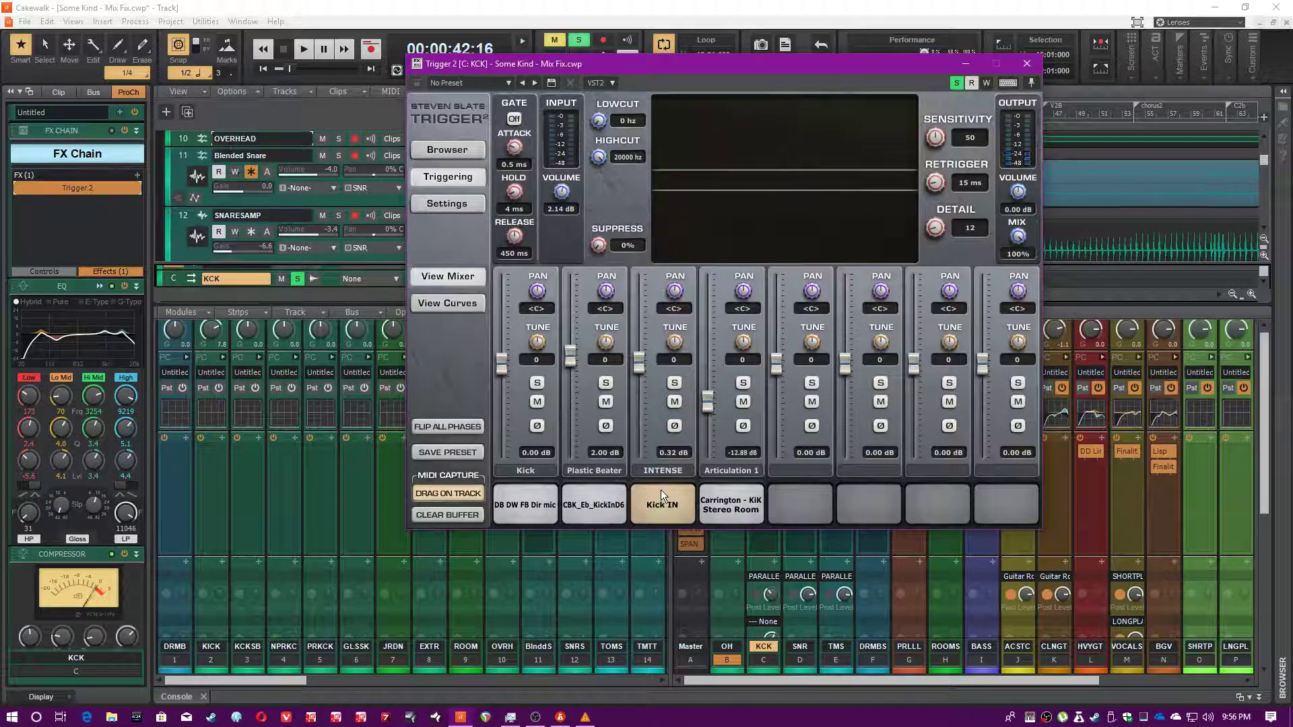
click(442, 304)
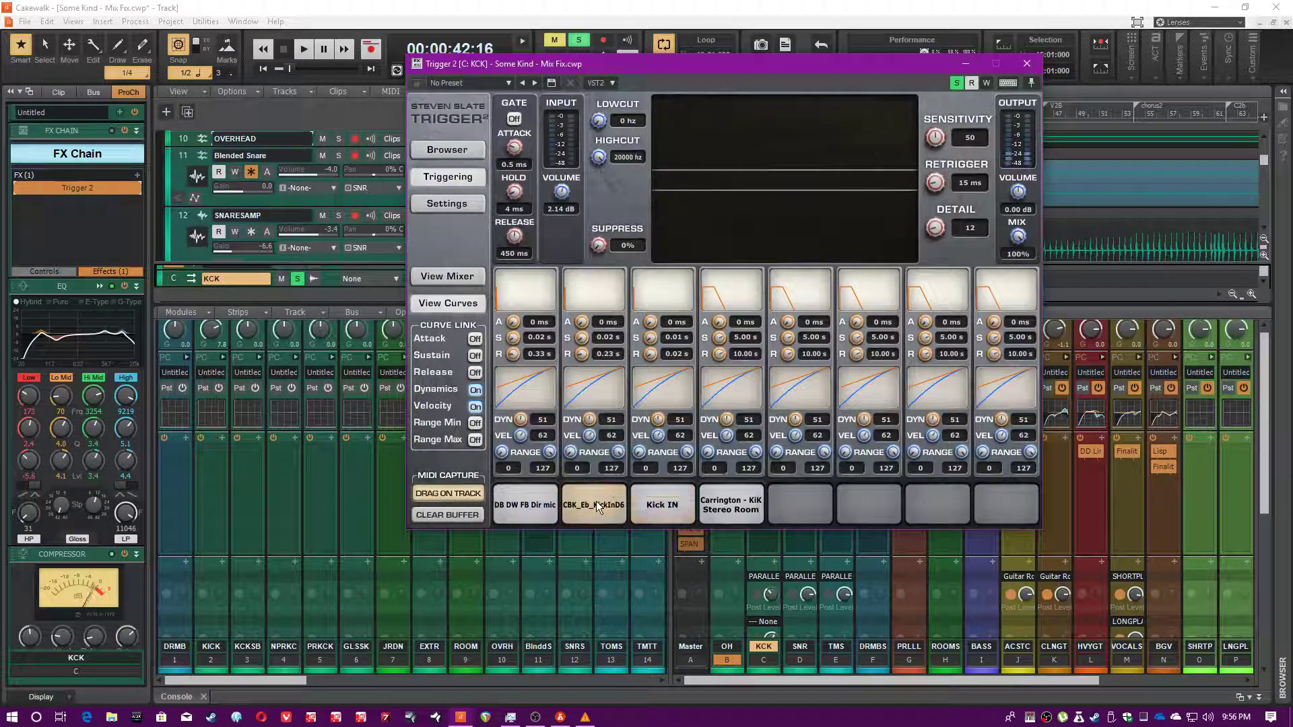
Save the project and close the Trigger 2 window.
click(394, 7)
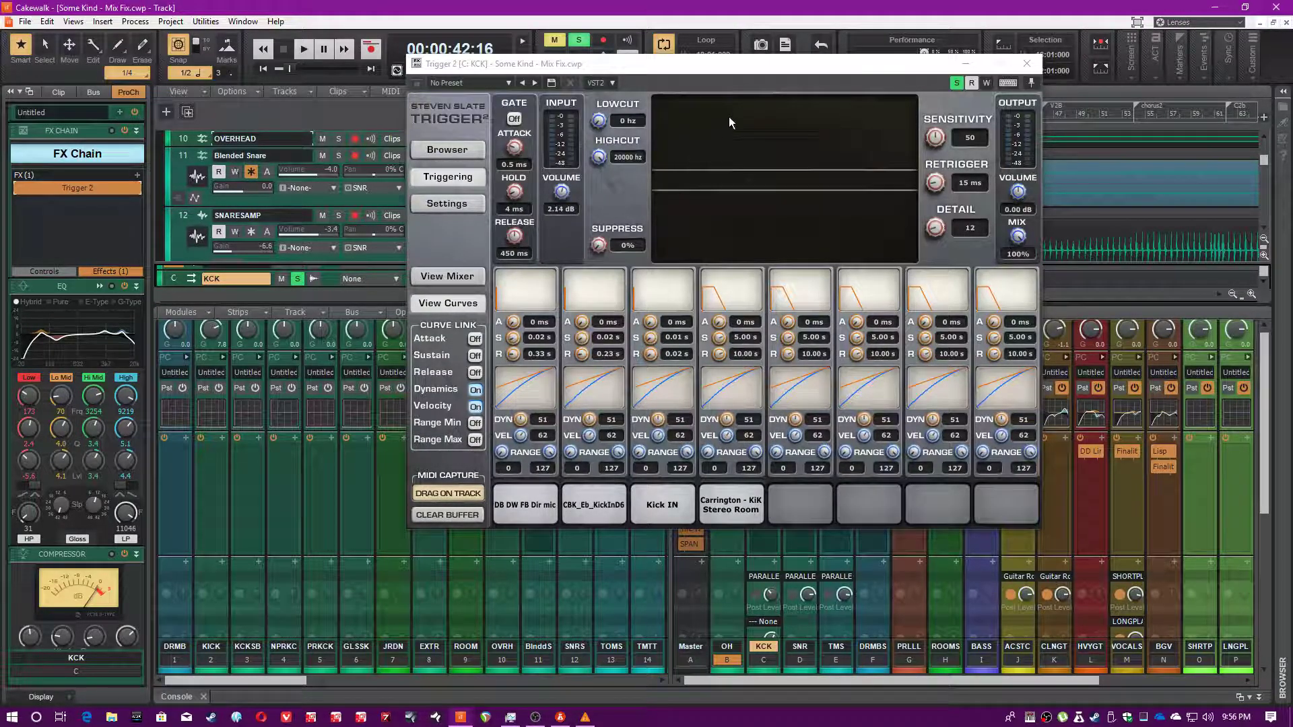
click(743, 98)
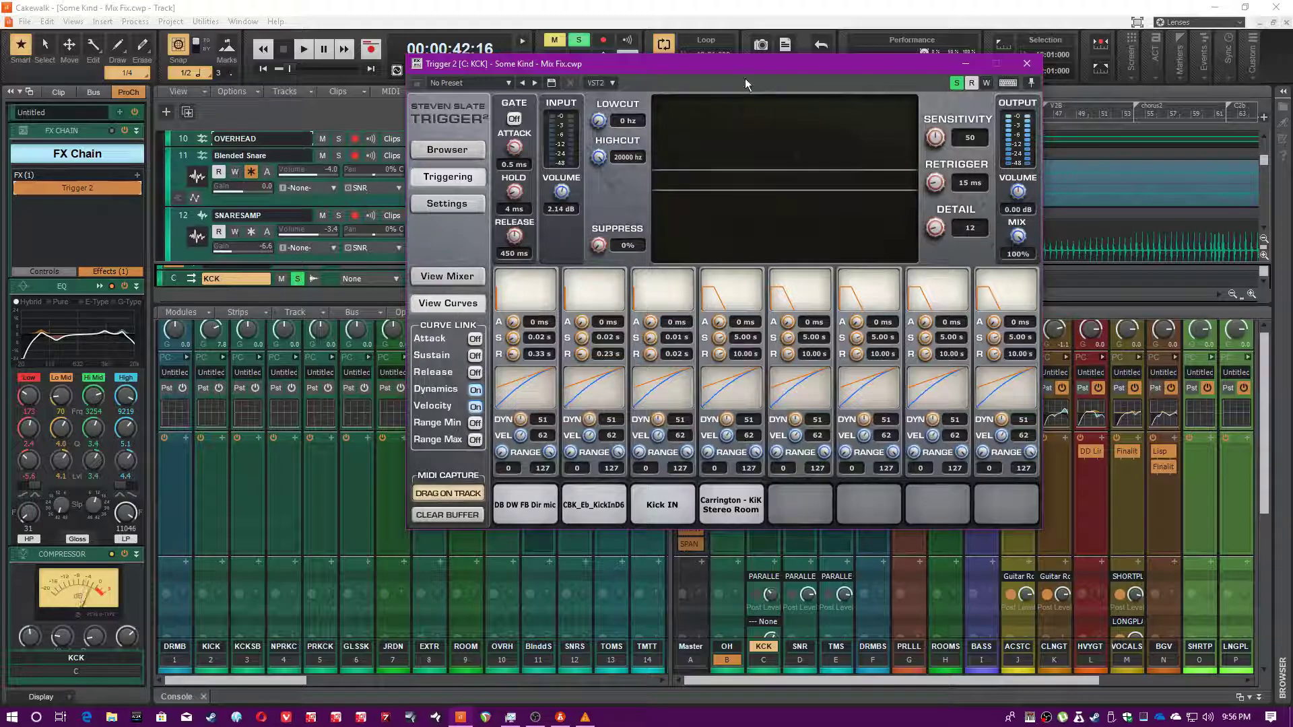
drag(744, 64, 774, 89)
click(25, 21)
click(35, 111)
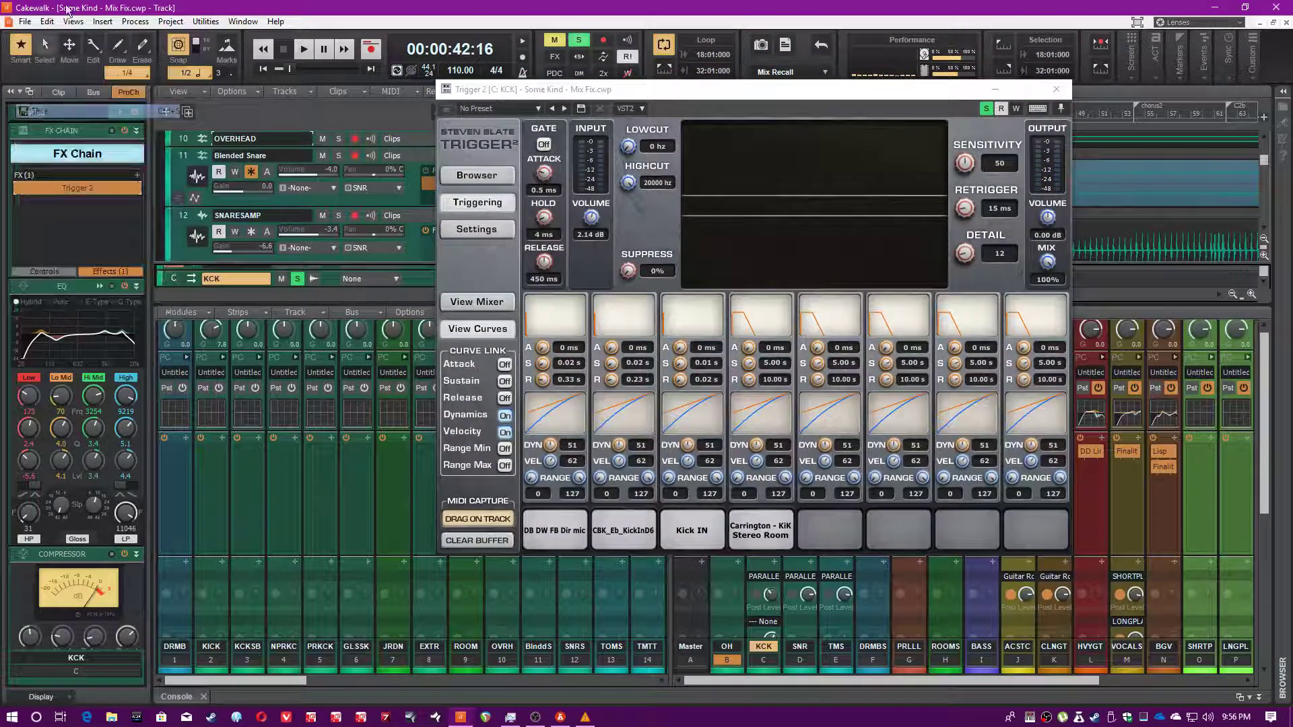
drag(567, 94, 562, 132)
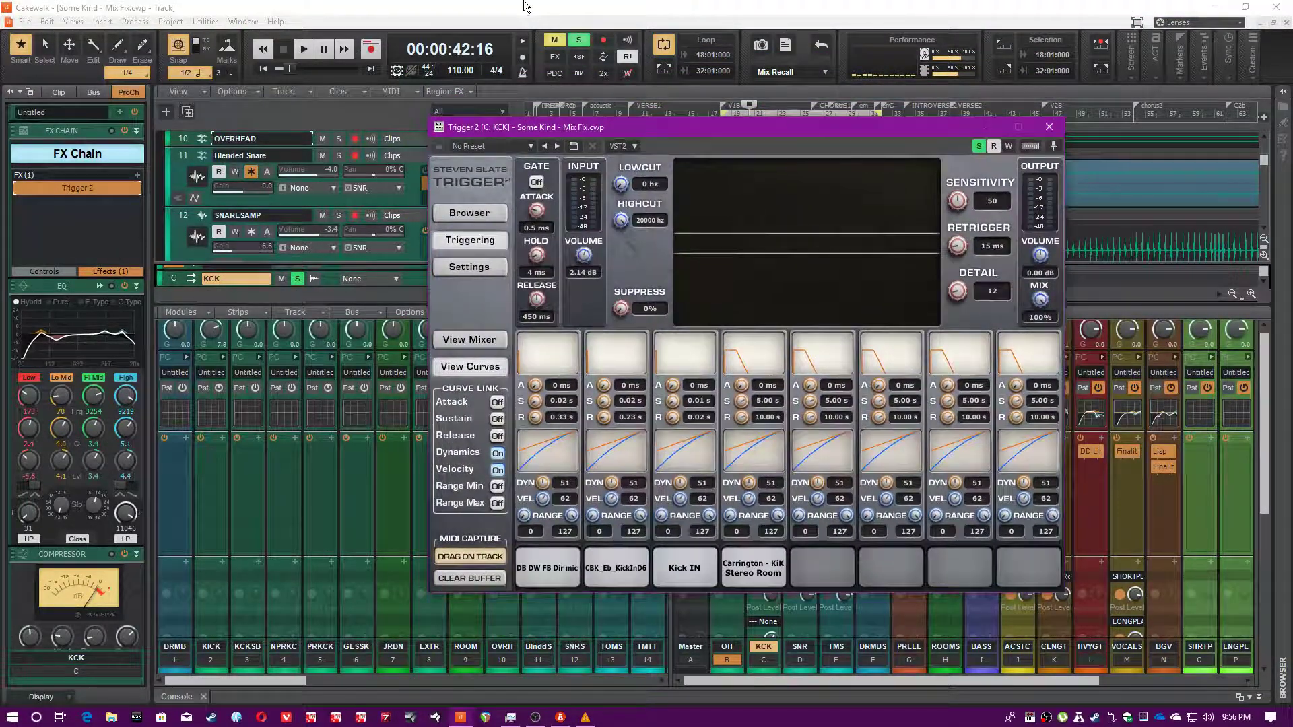
click(525, 7)
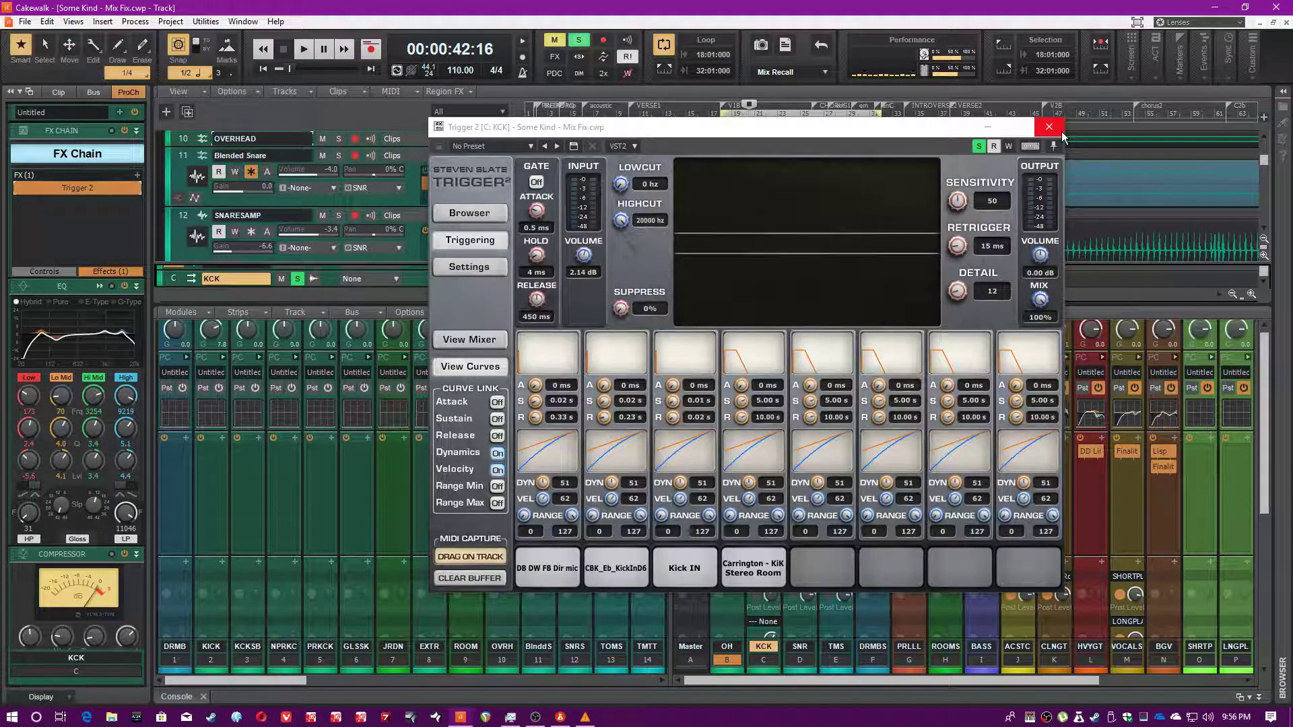
click(1048, 127)
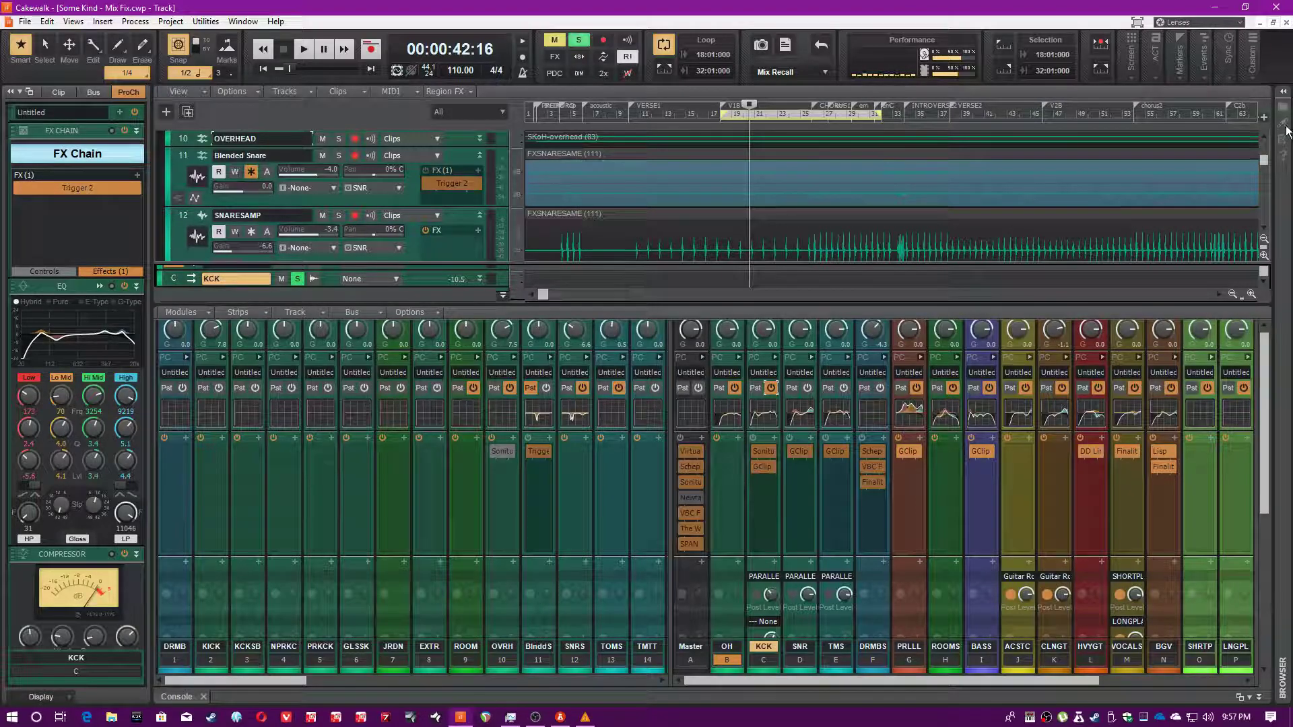
Insert the FreakQ 305 equalizer from the EQ plug-ins into the KCK bus's ProChannel, below the Trigger 2 FX Chain.
click(1283, 92)
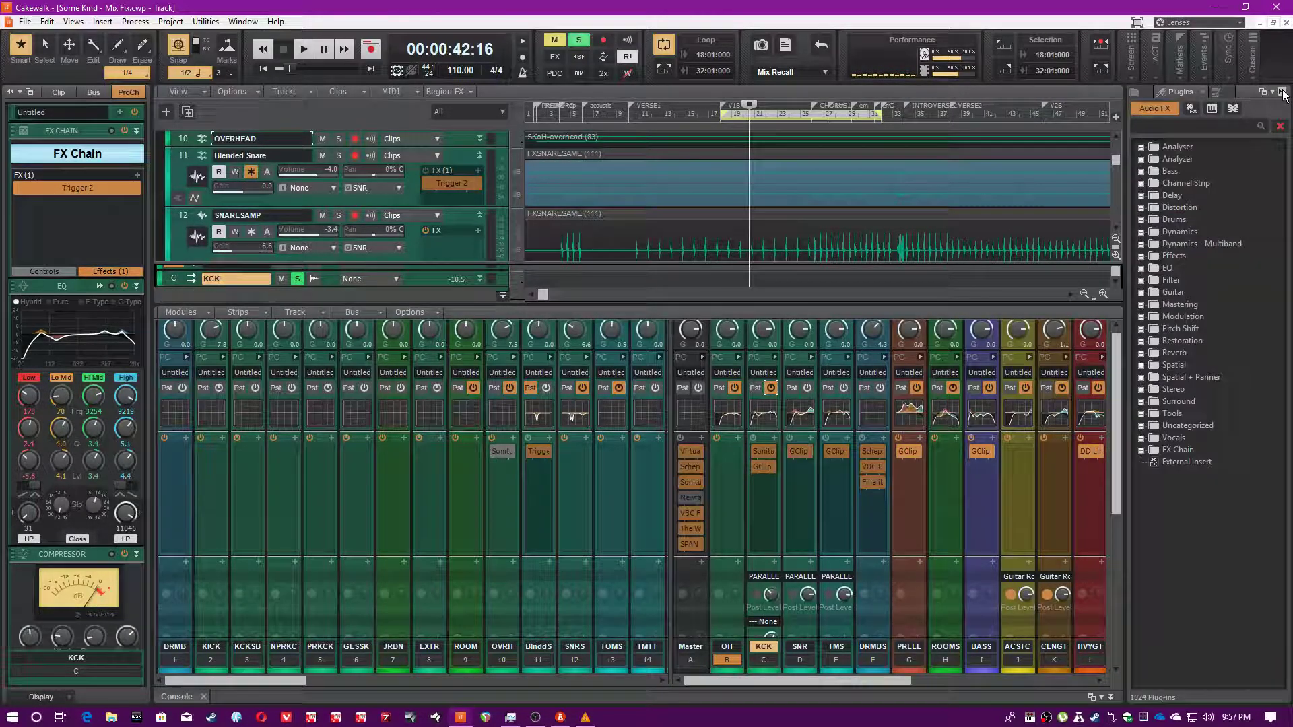
click(1140, 268)
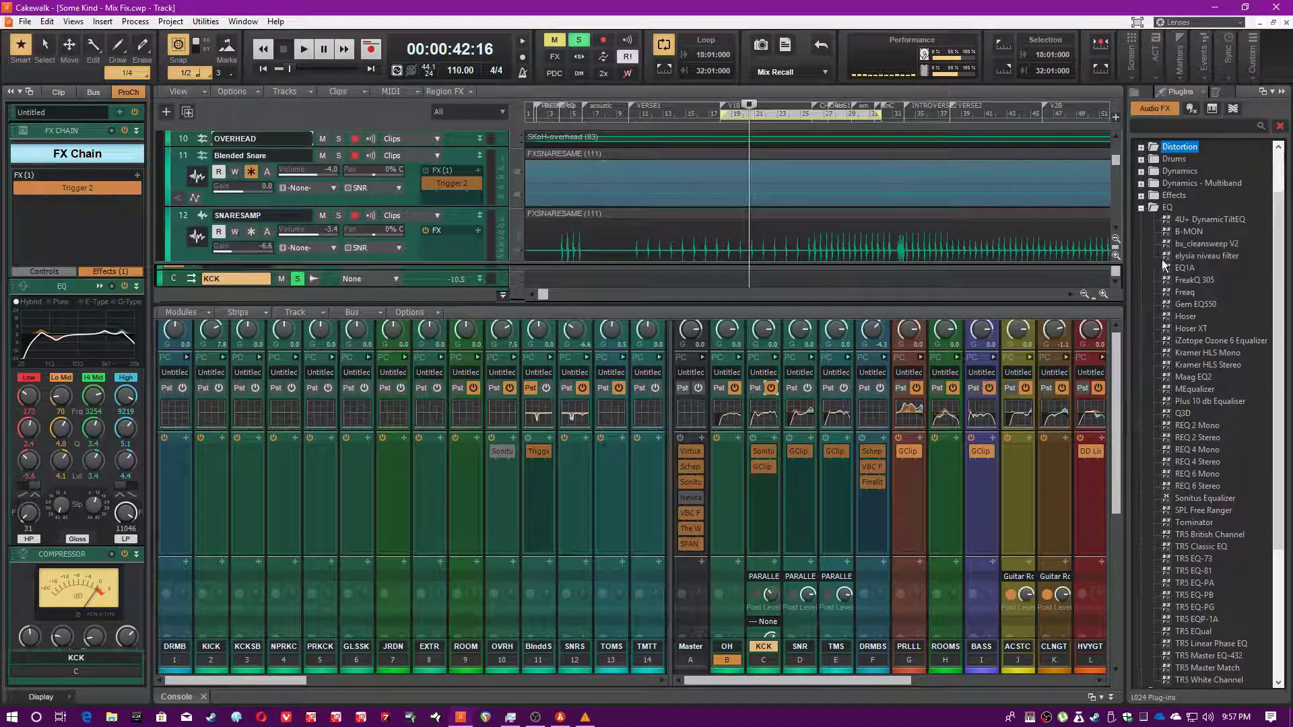
drag(1177, 277, 66, 280)
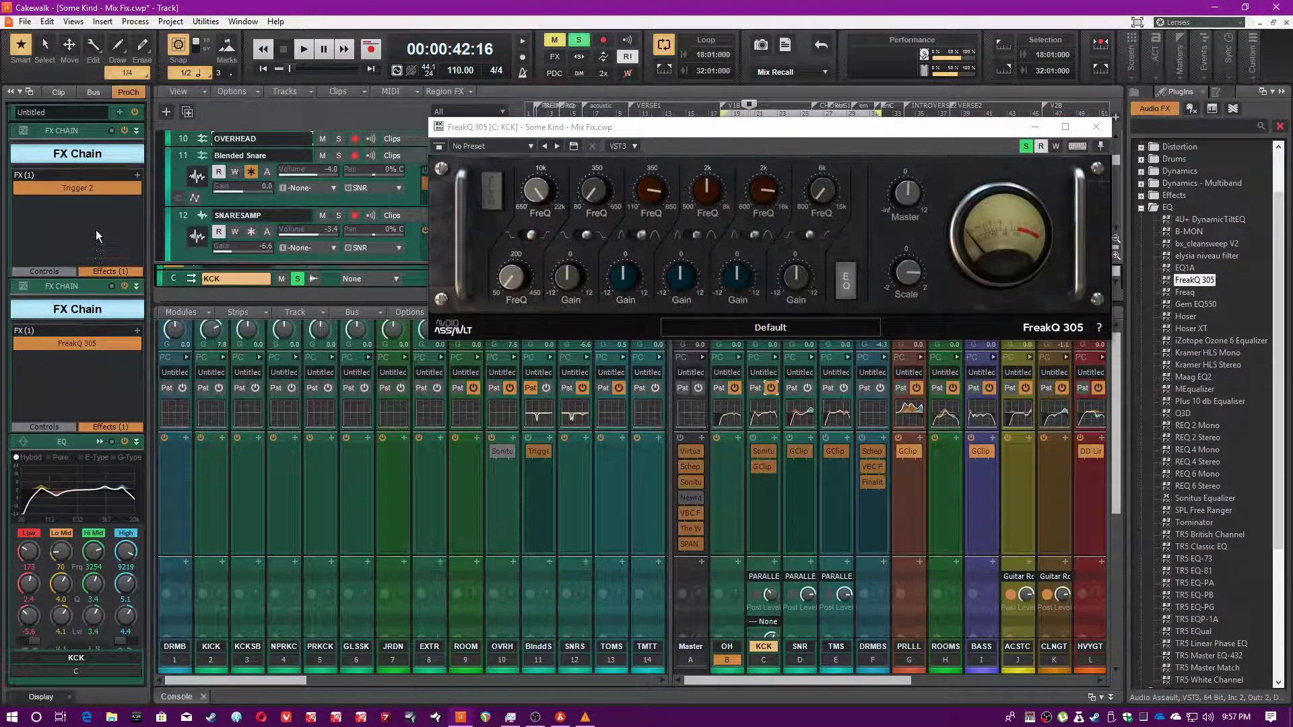
Remove the FX Chain module holding FreakQ 305 from the KCK bus's ProChannel.
right_click(52, 284)
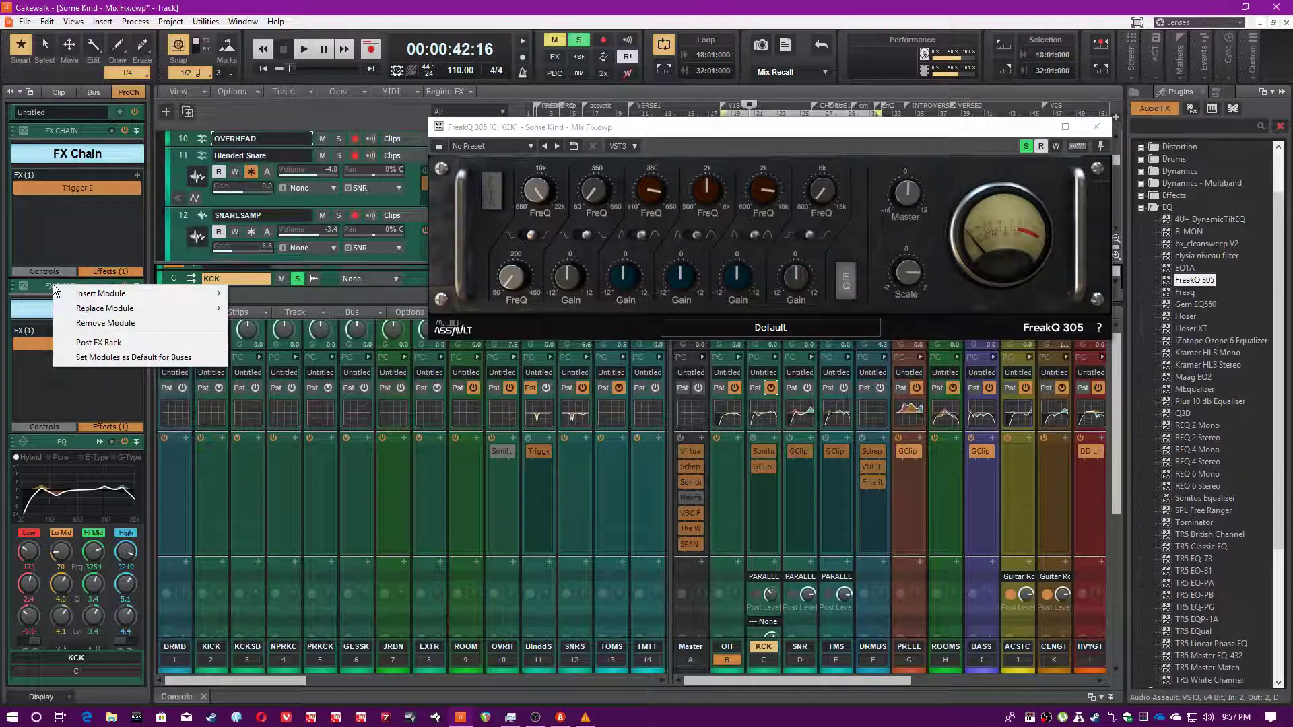
click(99, 323)
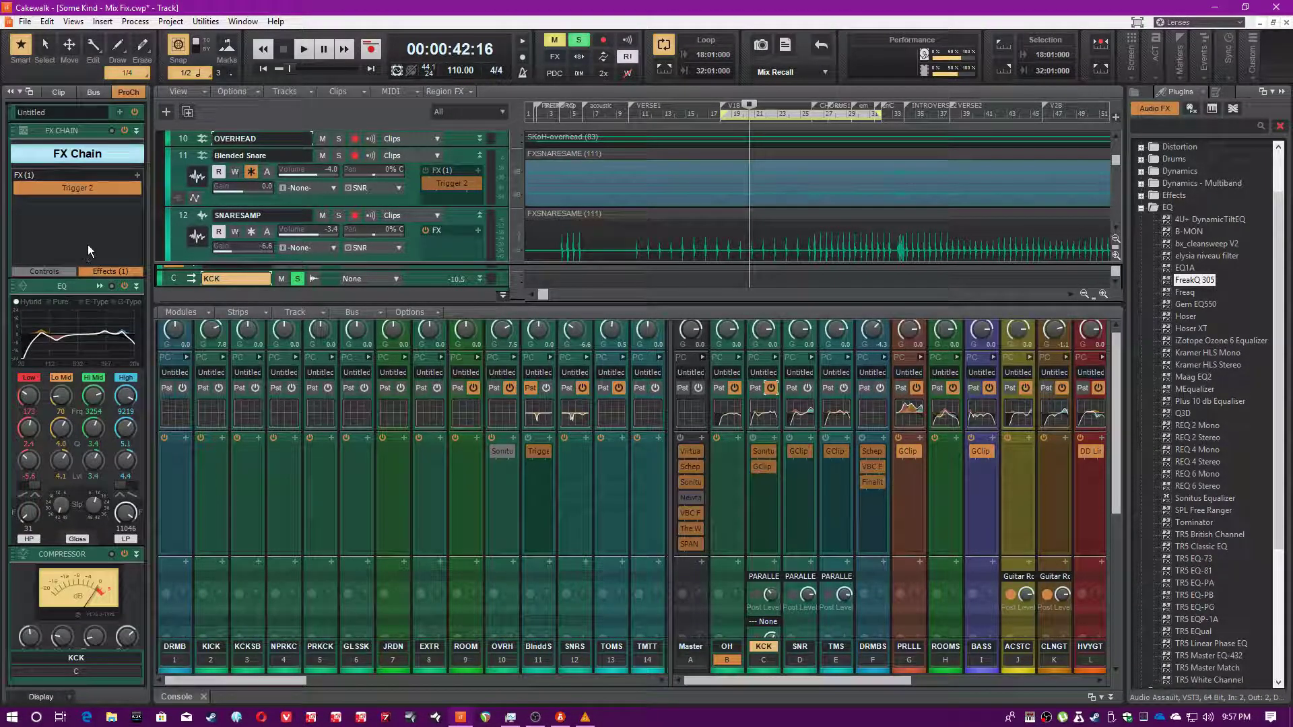
right_click(36, 153)
click(83, 193)
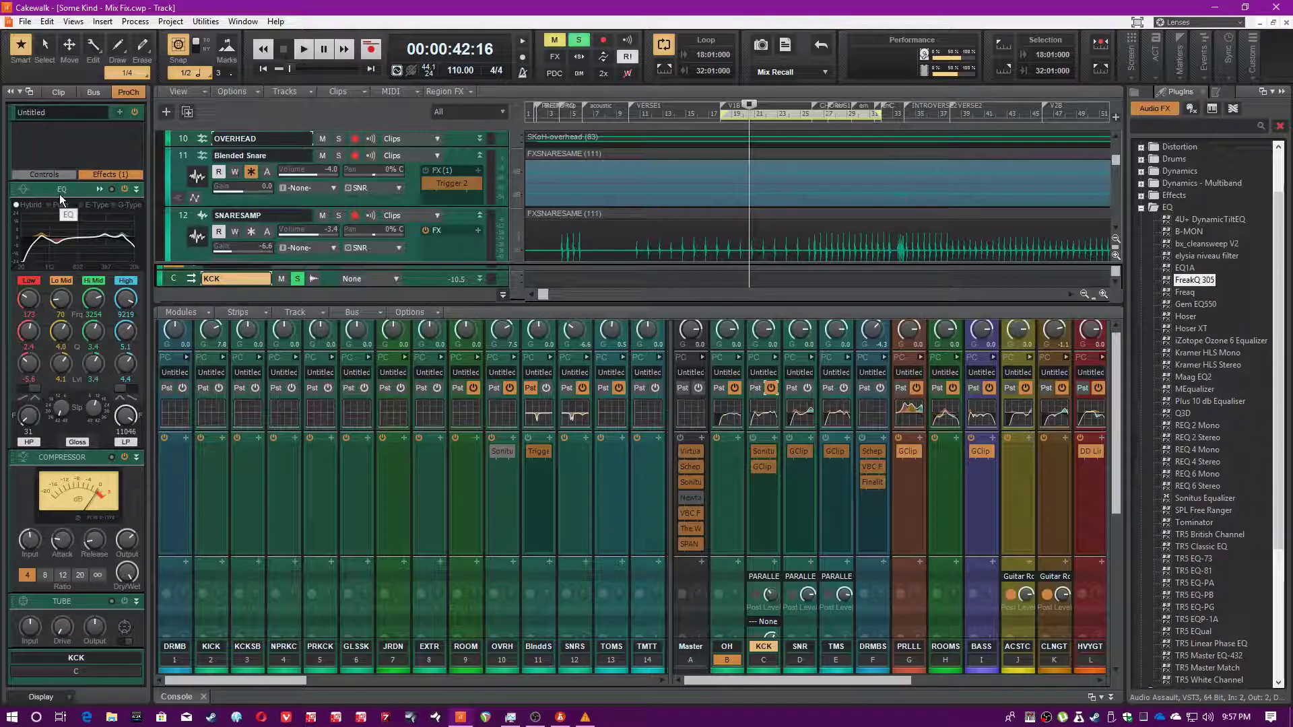
Hide the plug-in browser and save the project.
click(1283, 127)
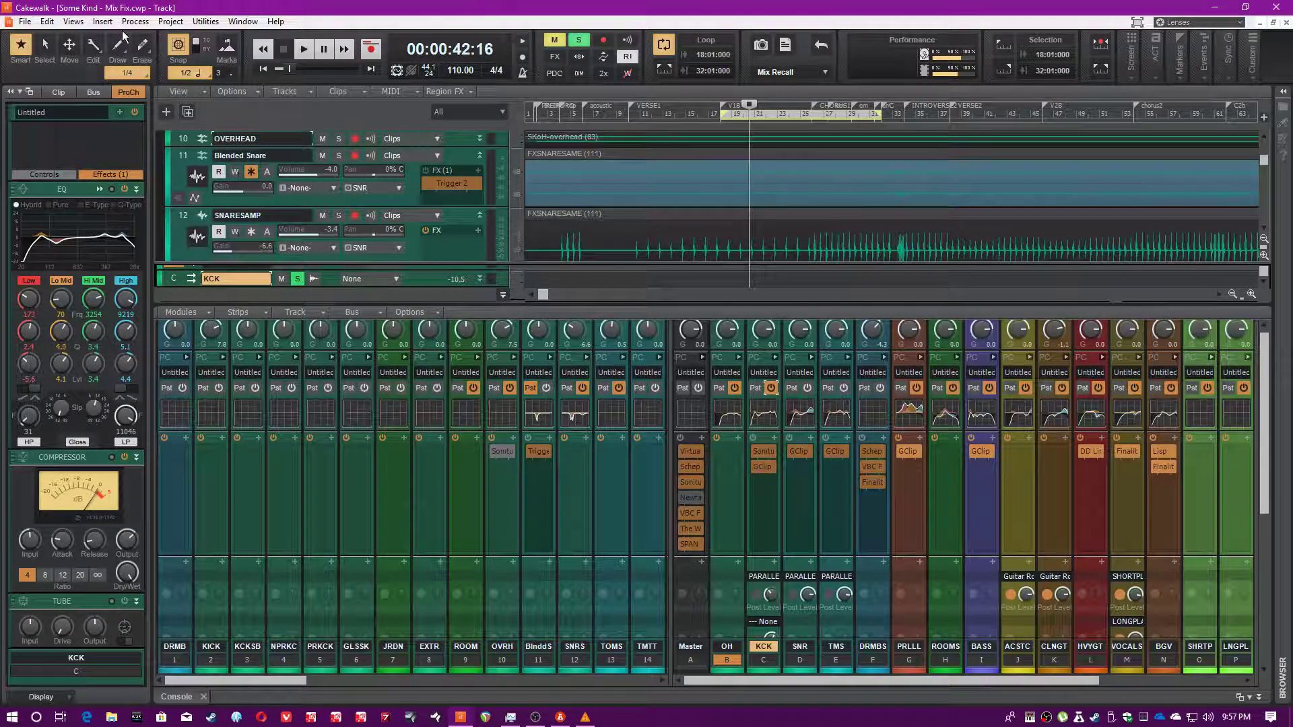
click(25, 21)
click(40, 111)
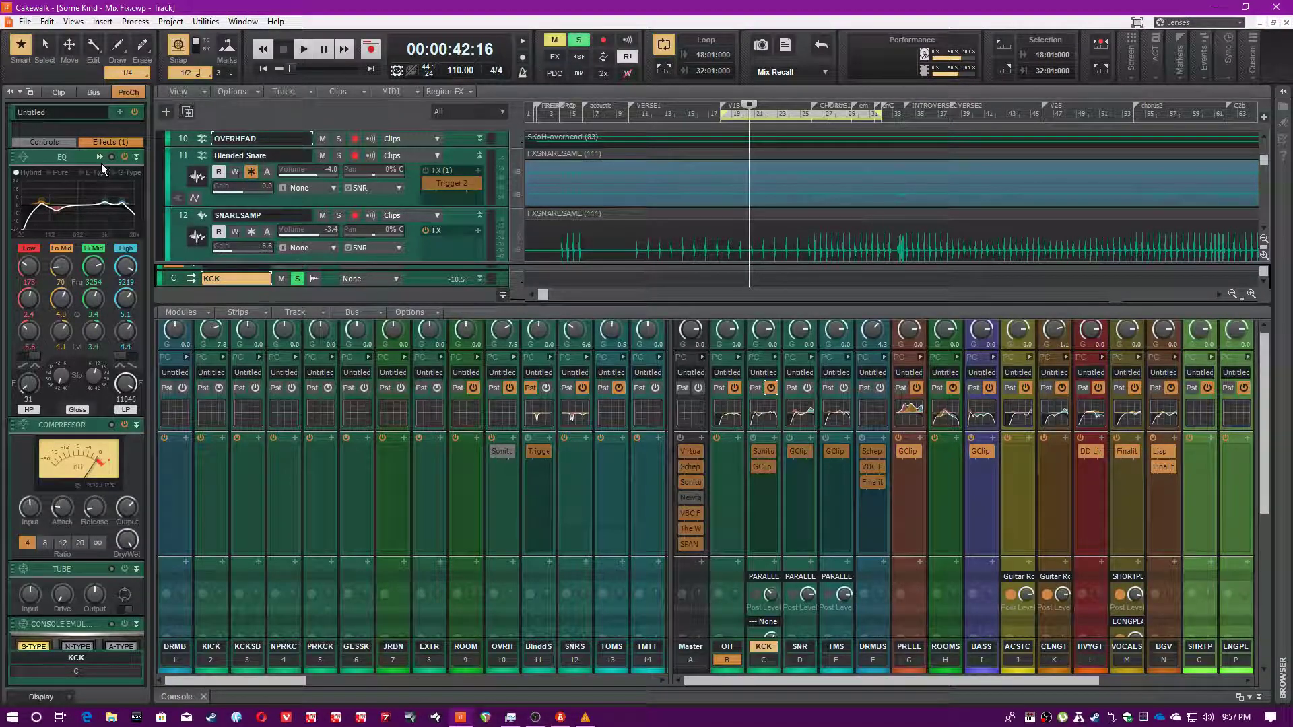
Play the song, open the KCK bus's QuadCurve Equalizer in its zoom window, and compare the kick with the EQ bypassed and active.
click(111, 156)
key(space)
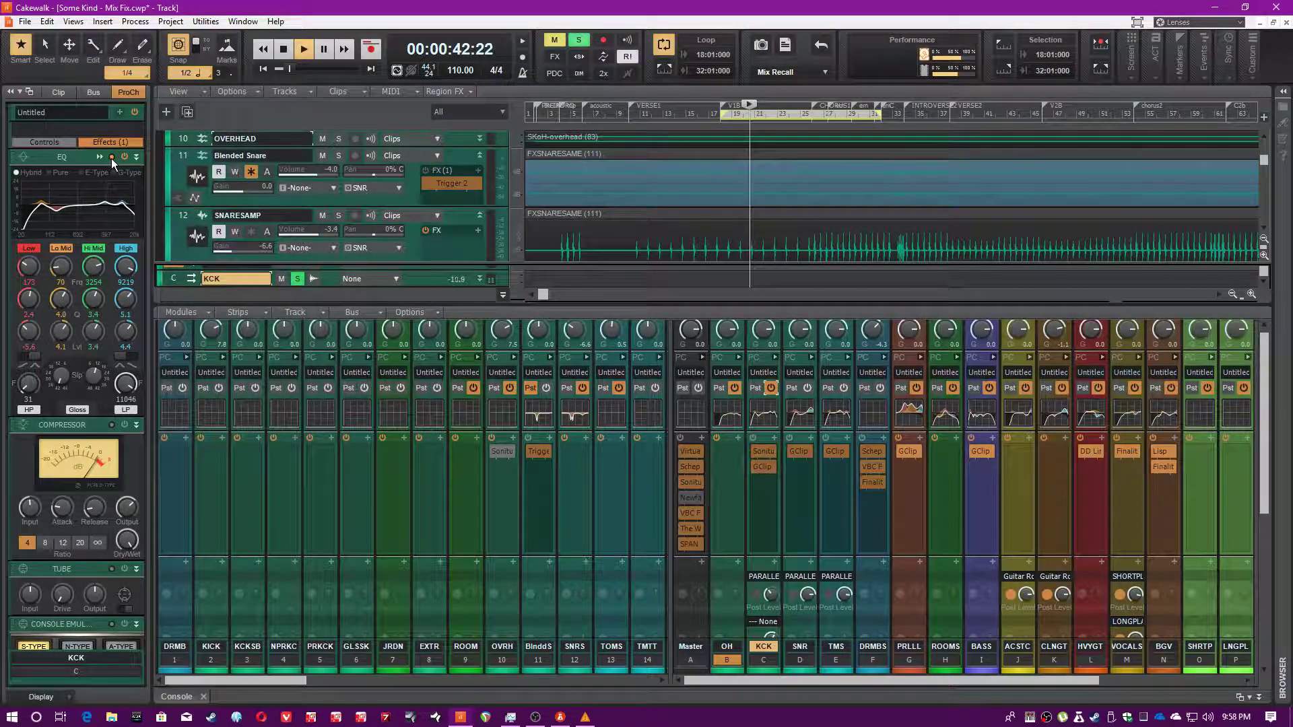
click(98, 157)
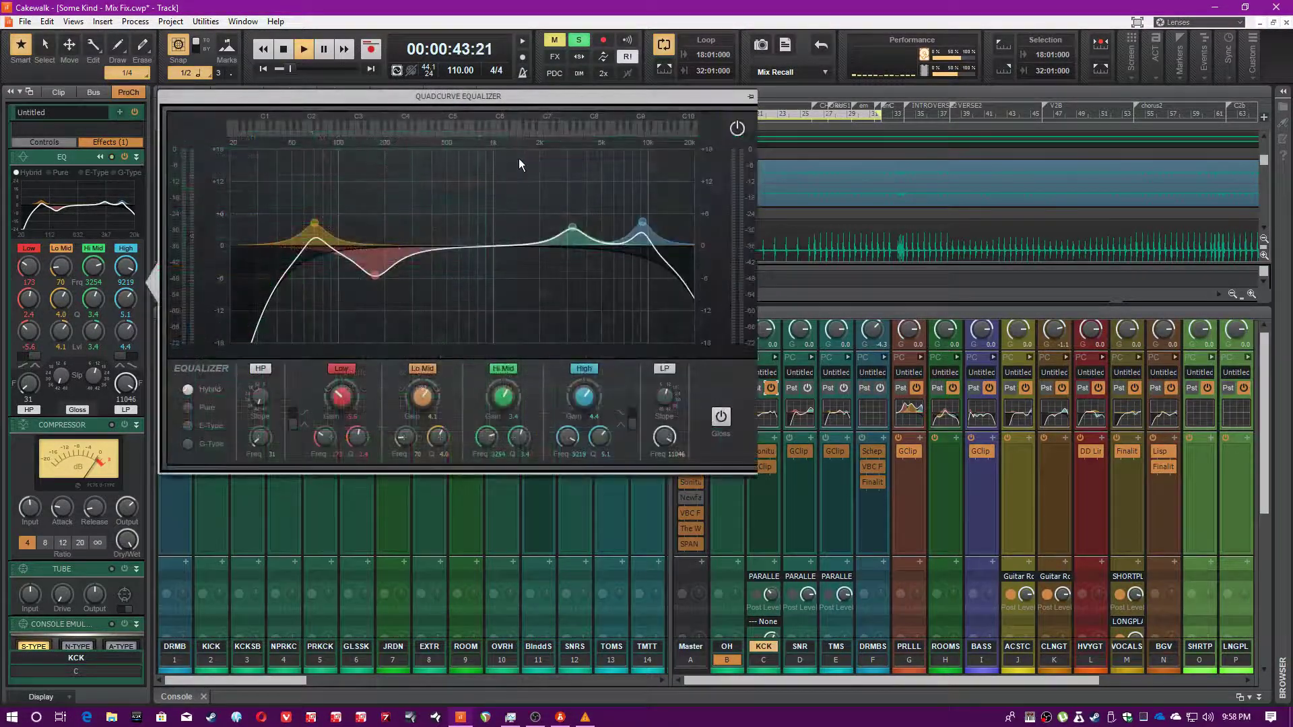
click(739, 128)
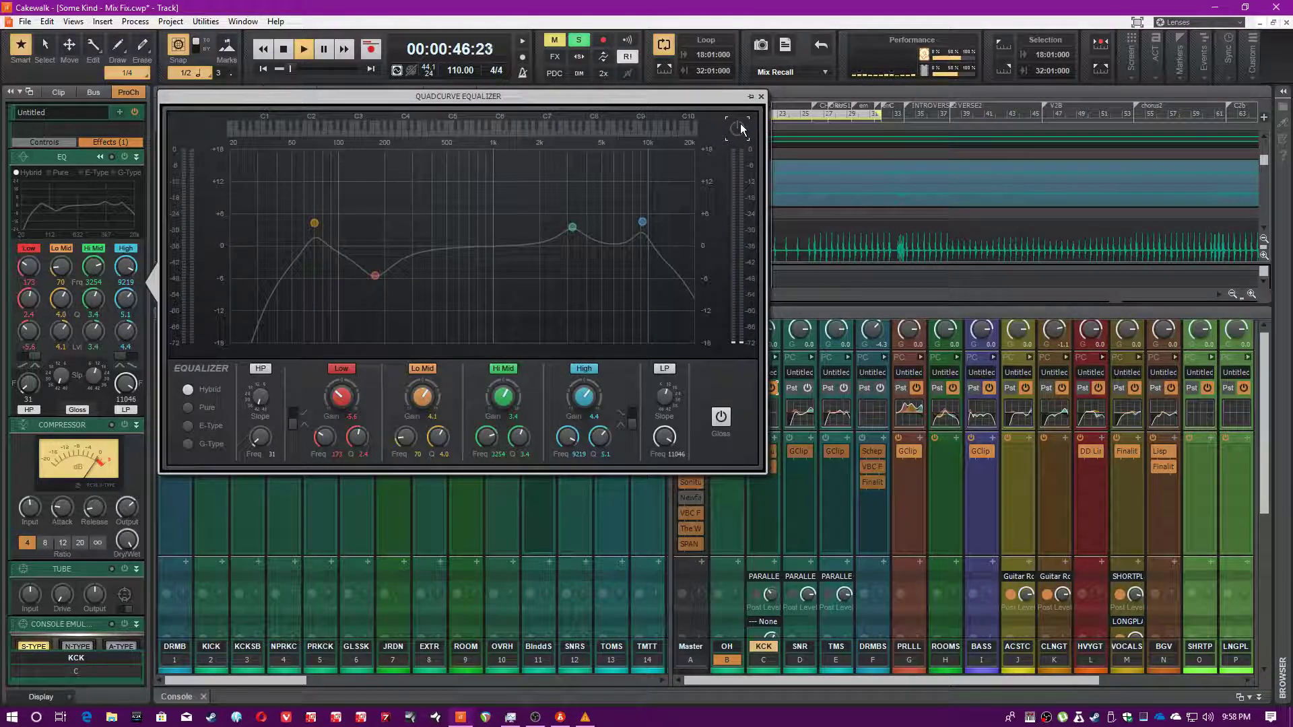
click(741, 124)
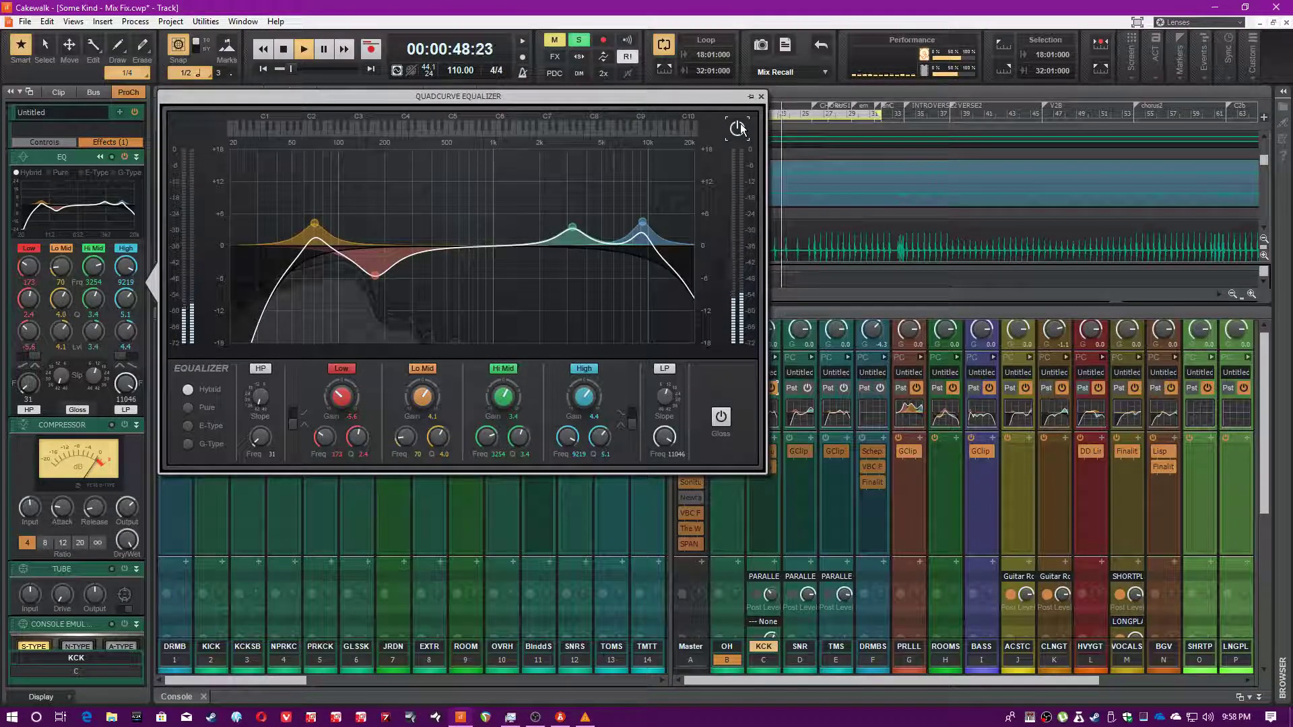
key(space)
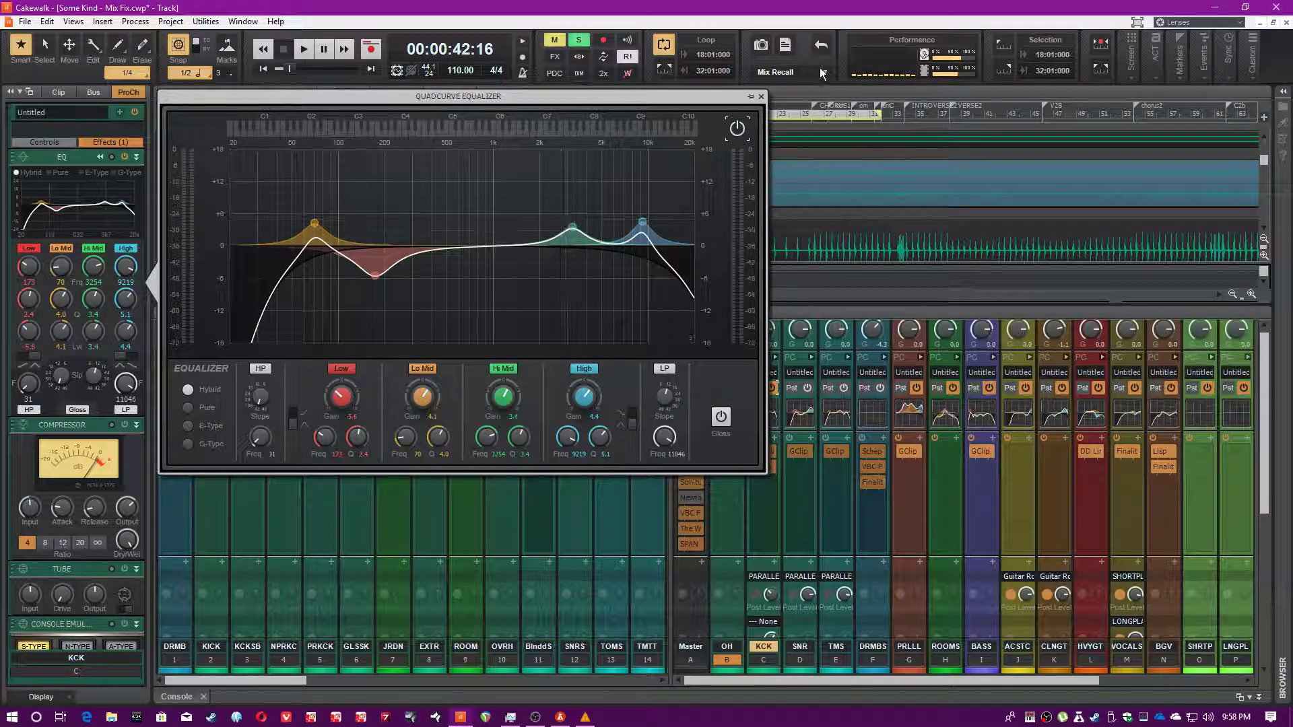
Replay the kick with the QuadCurve Equalizer bypassed and active once more, and close its zoom window.
key(space)
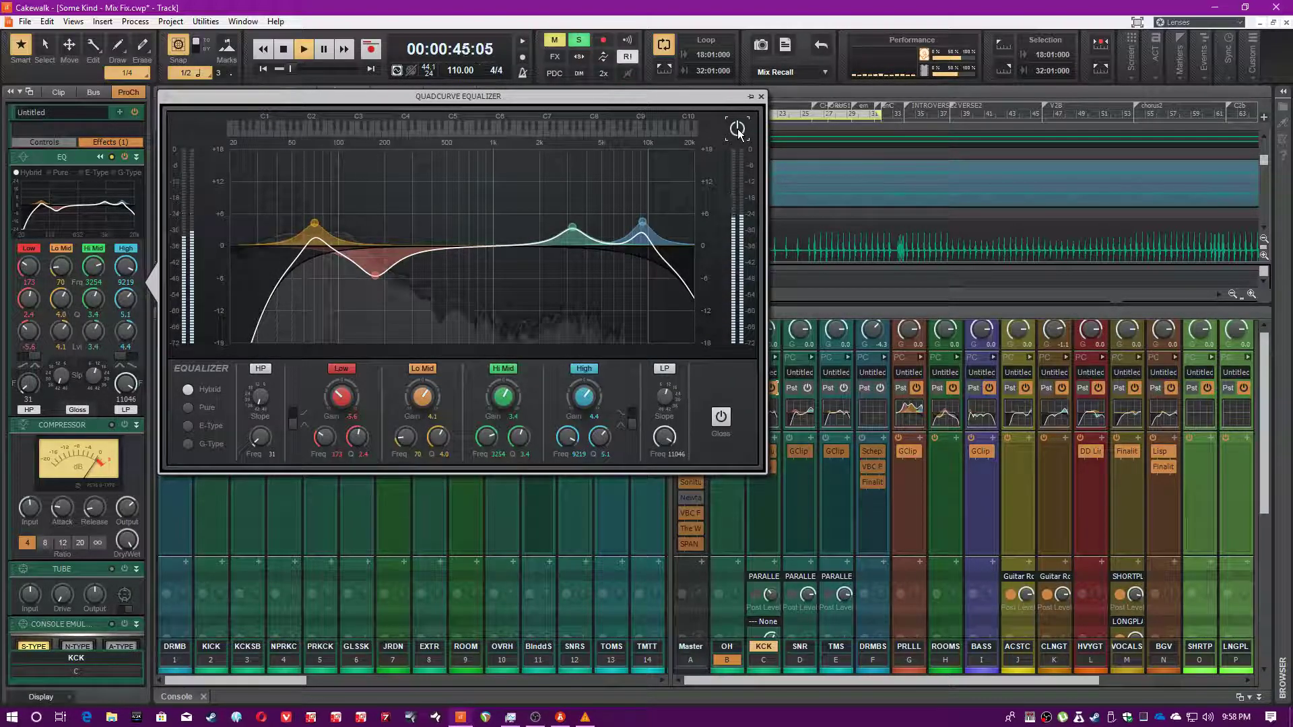
click(738, 129)
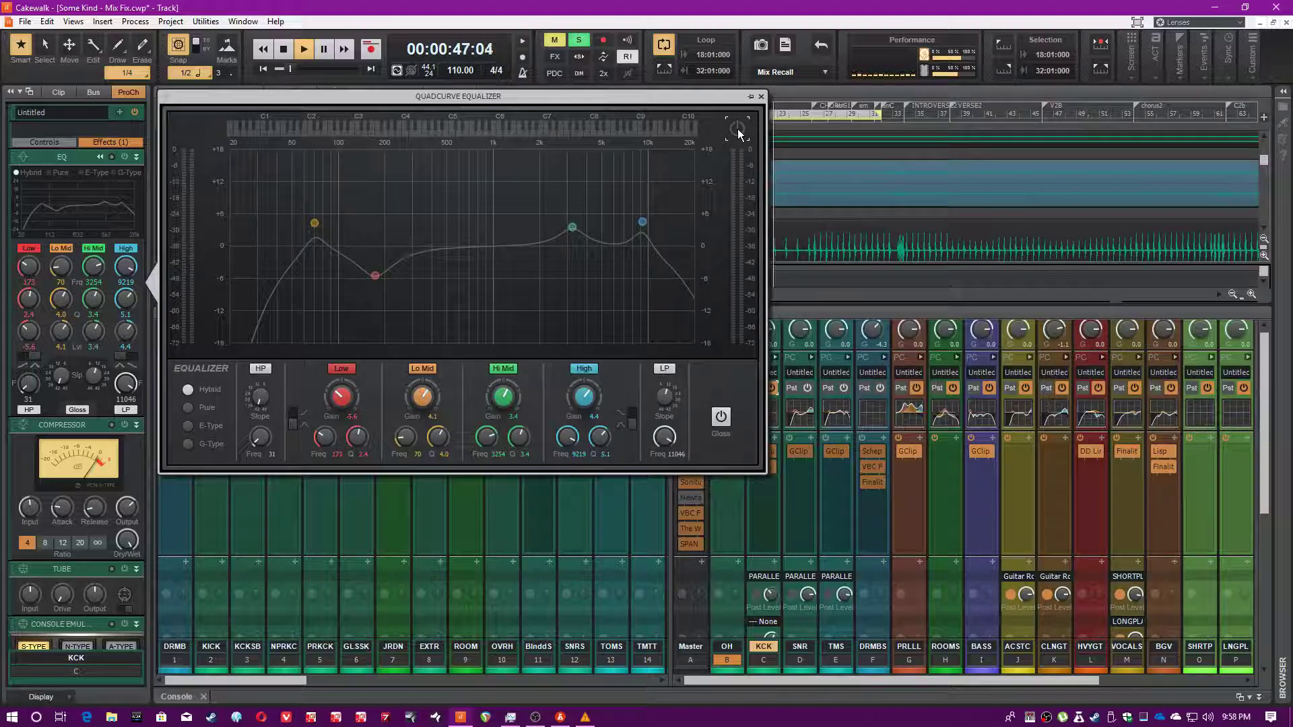
click(738, 130)
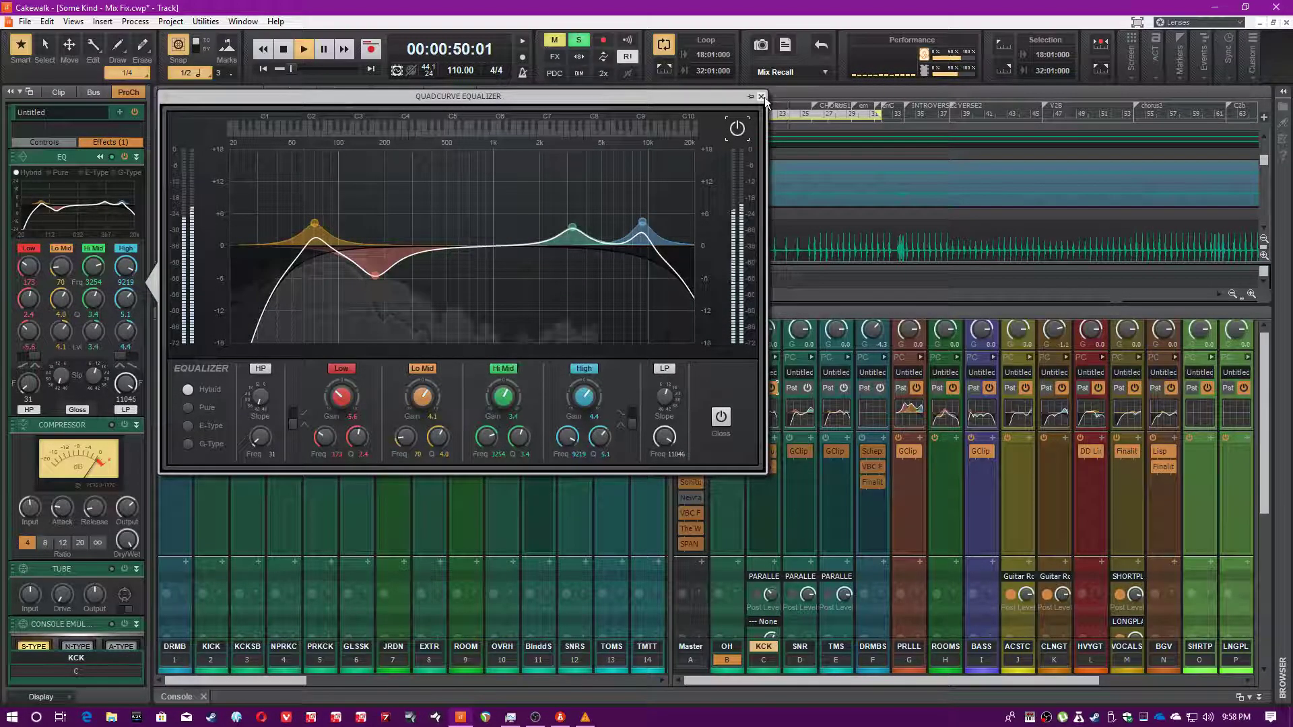
key(space)
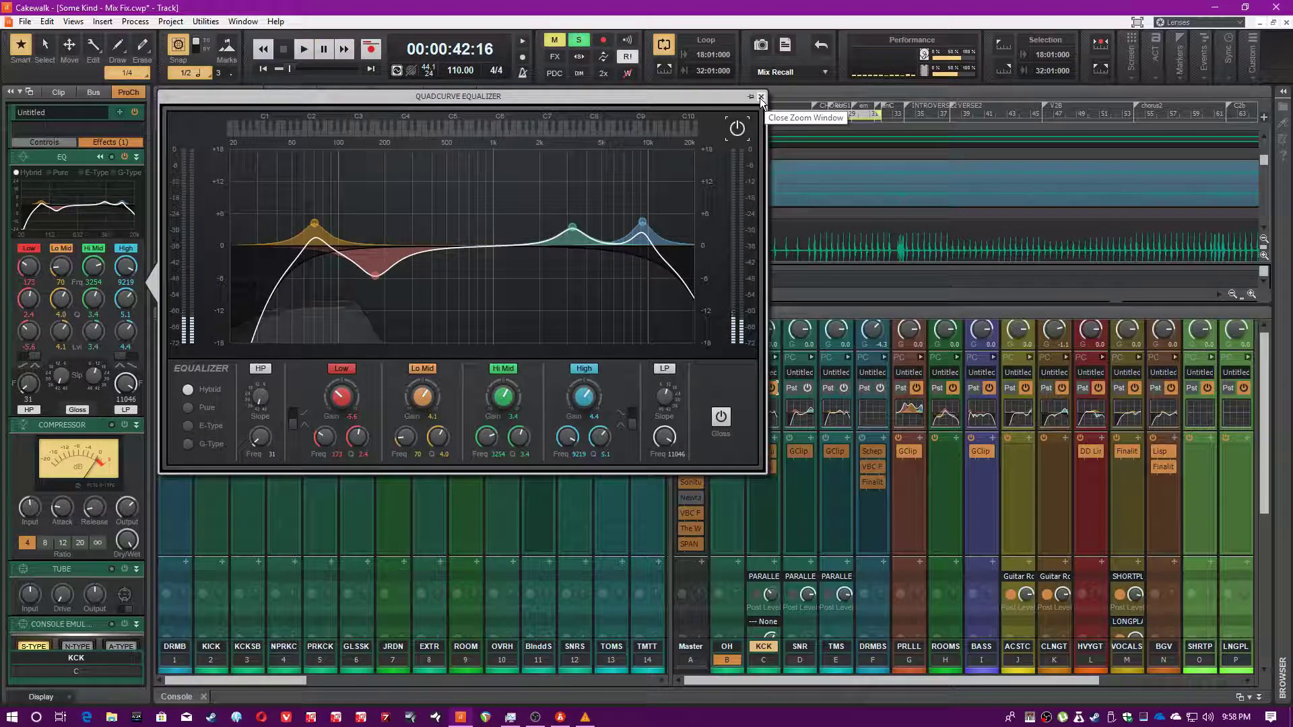
click(761, 97)
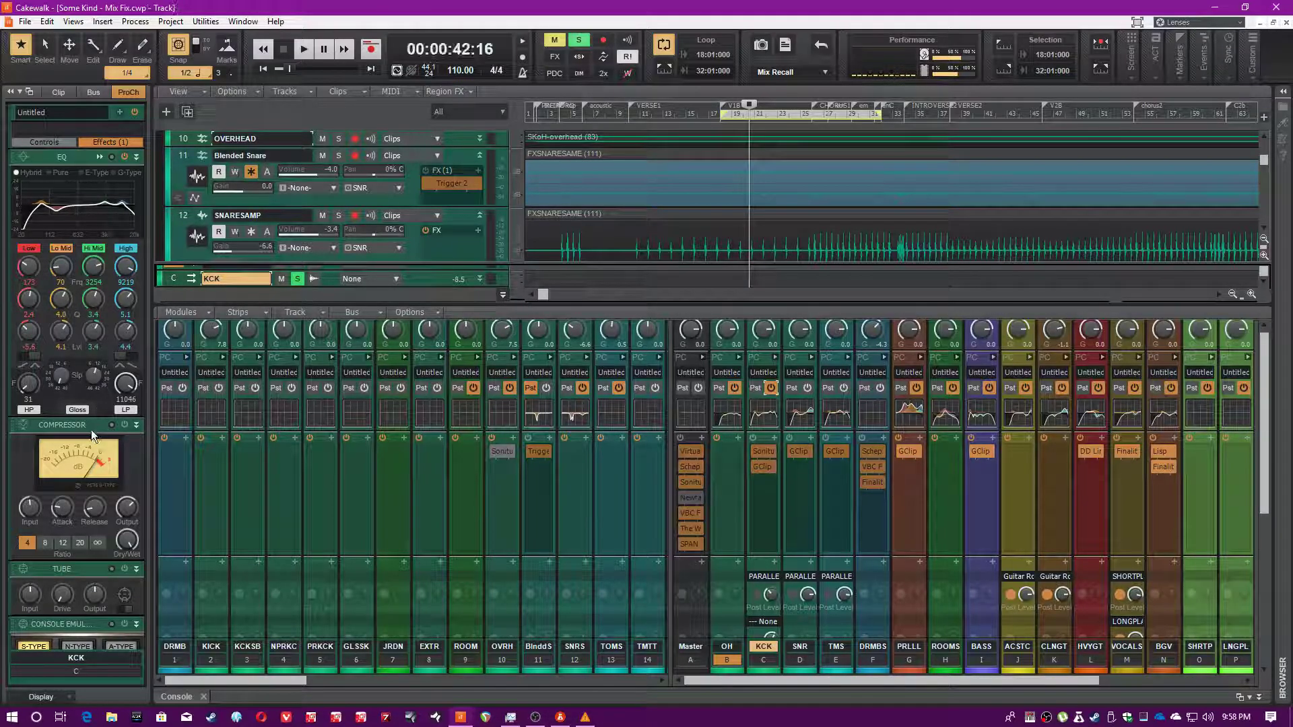
Enable the compressor in the KCK bus's ProChannel during playback and view the Console Emulator settings below it.
scroll(93, 426, down, 3)
key(space)
click(124, 344)
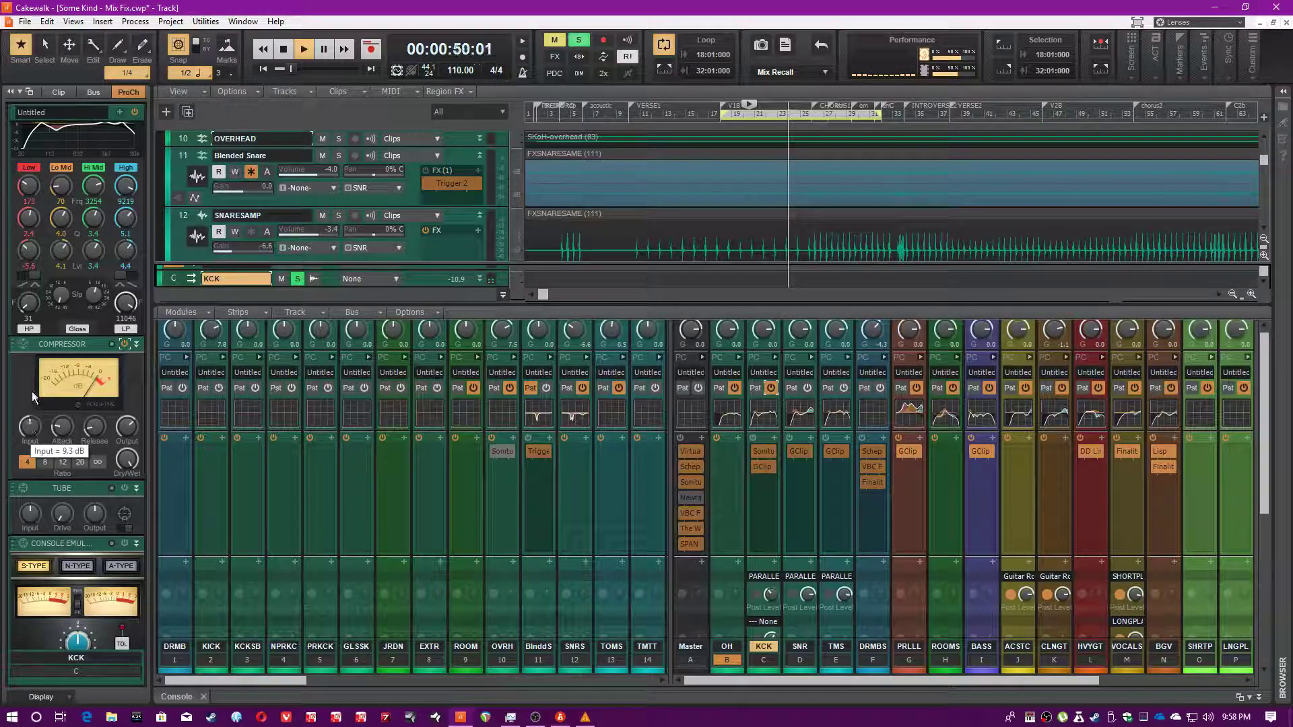
scroll(116, 378, down, 1)
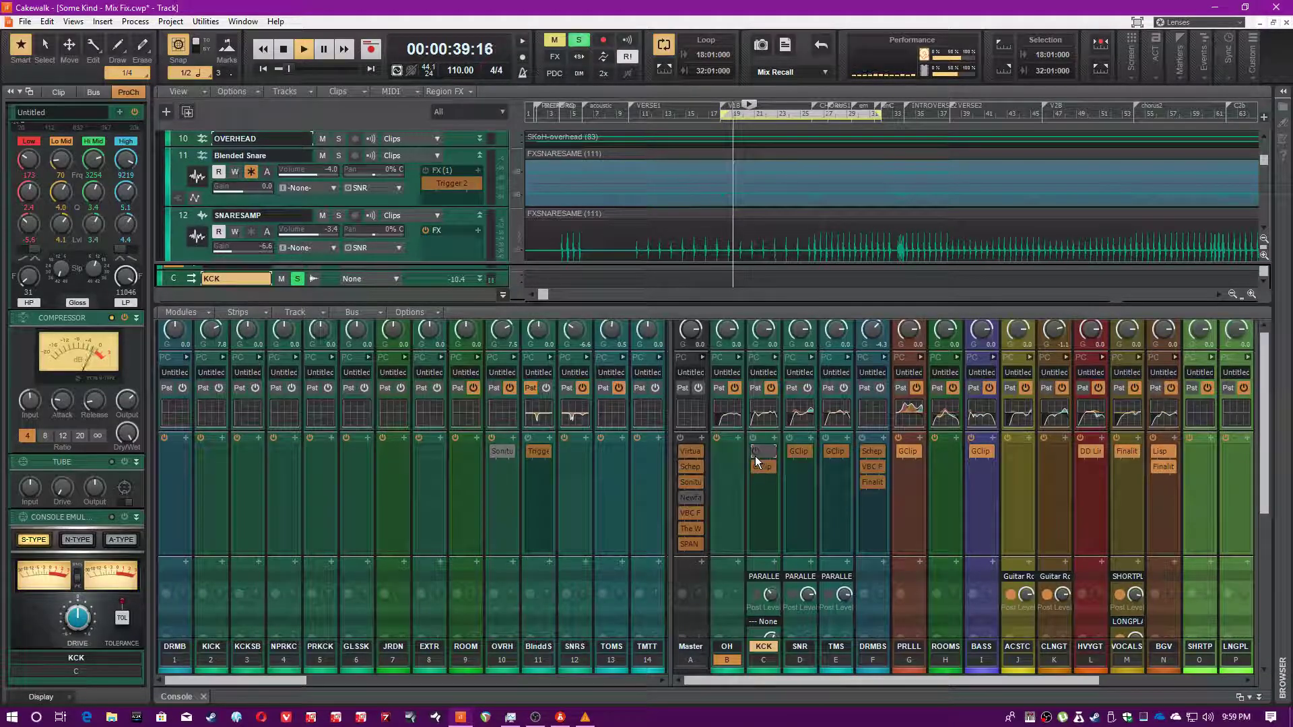
Bypass and re-enable the KCK bus's effects rack for comparison, and open its Sonitus:fx Multiband.
click(753, 438)
click(752, 438)
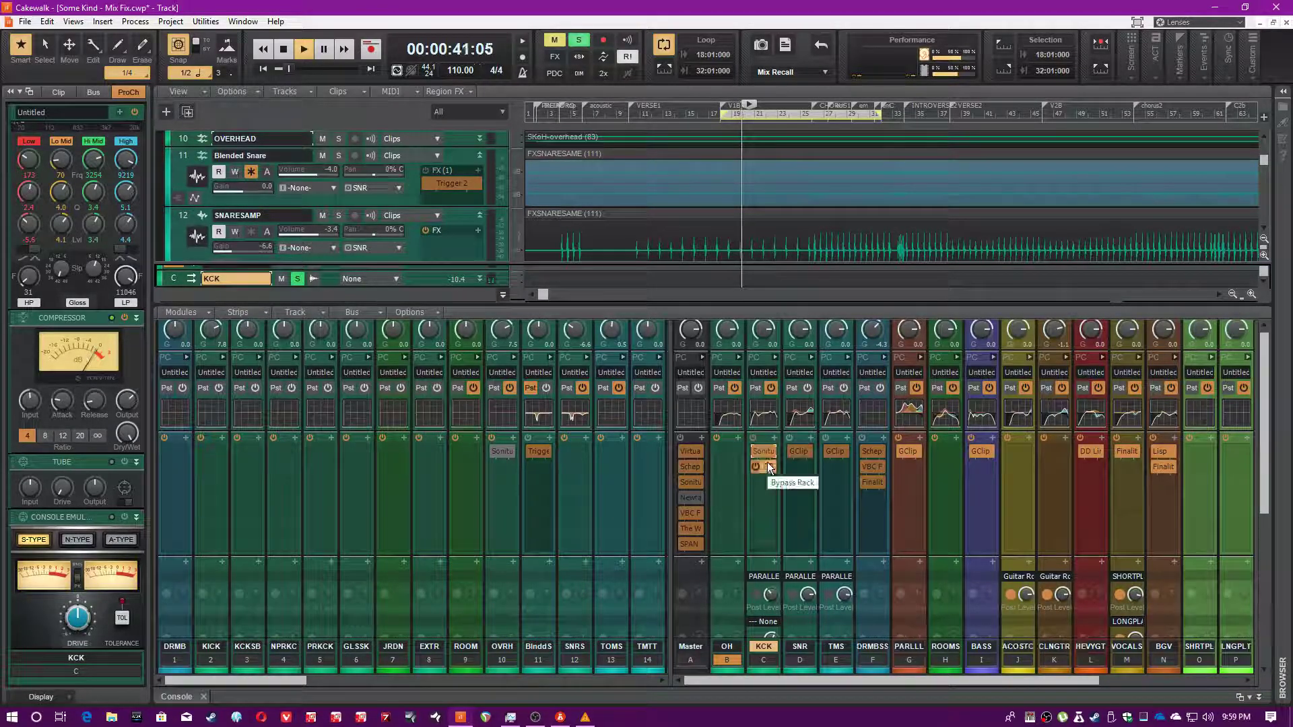
double_click(769, 451)
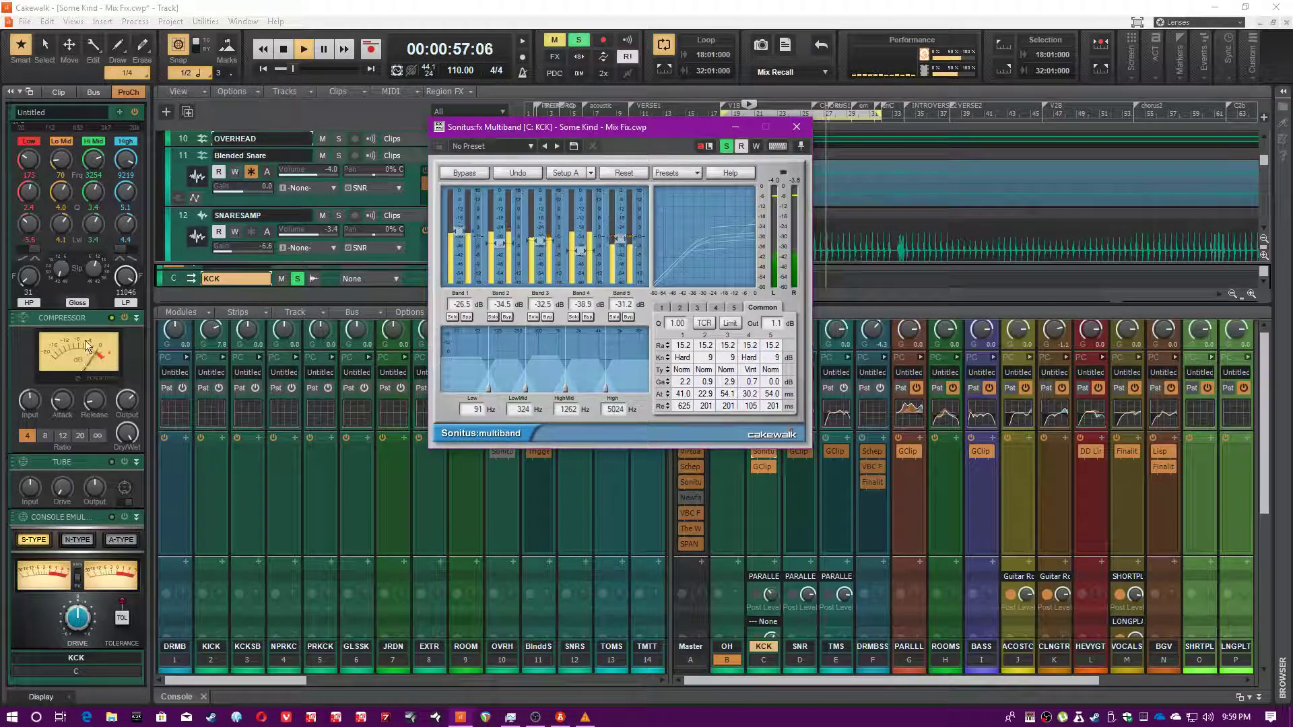
Inspect the settings of Multiband bands 5, 4 and 2, soloing band 2 briefly, and return to the Common overview of all bands.
click(622, 238)
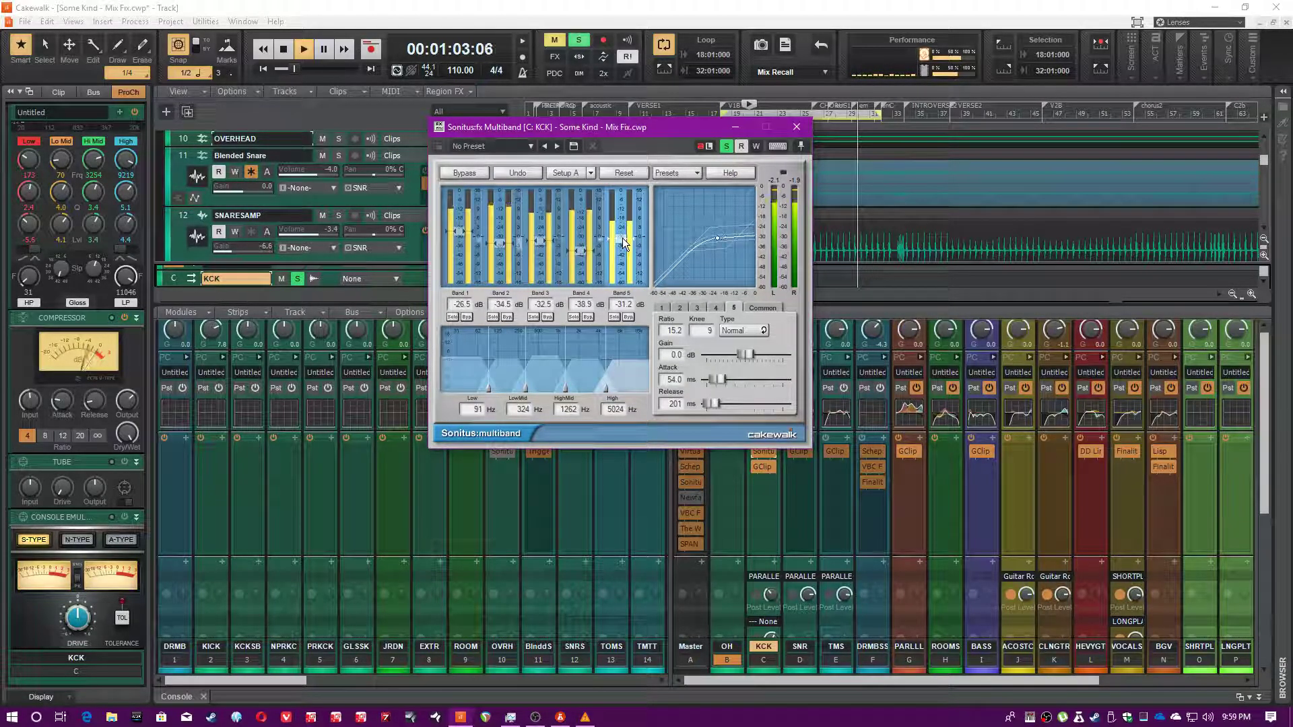
click(719, 307)
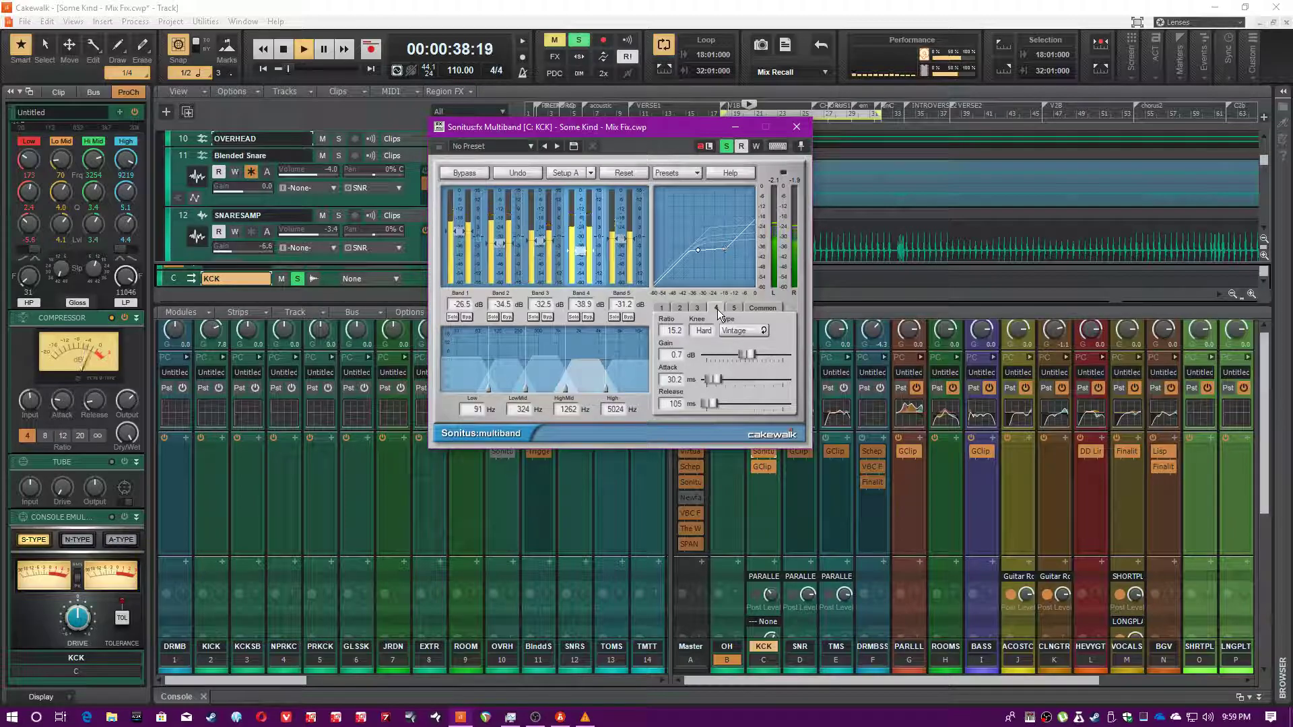
click(501, 250)
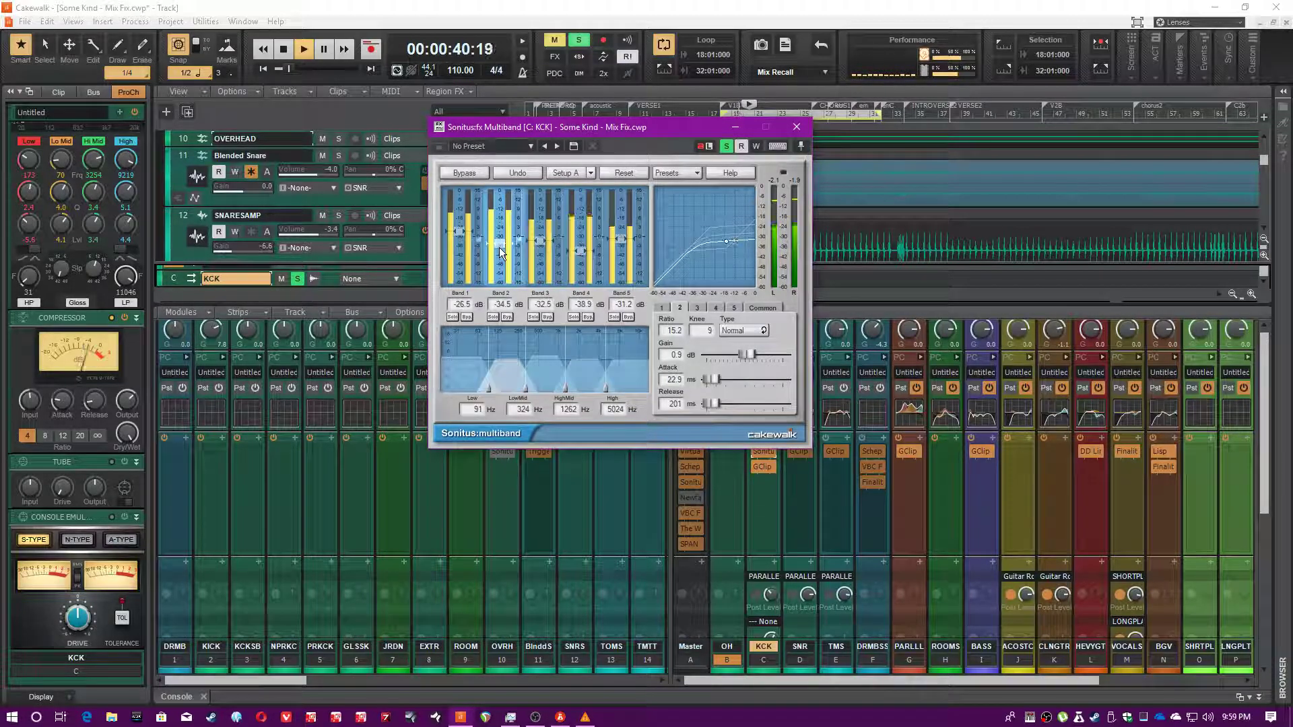
click(492, 317)
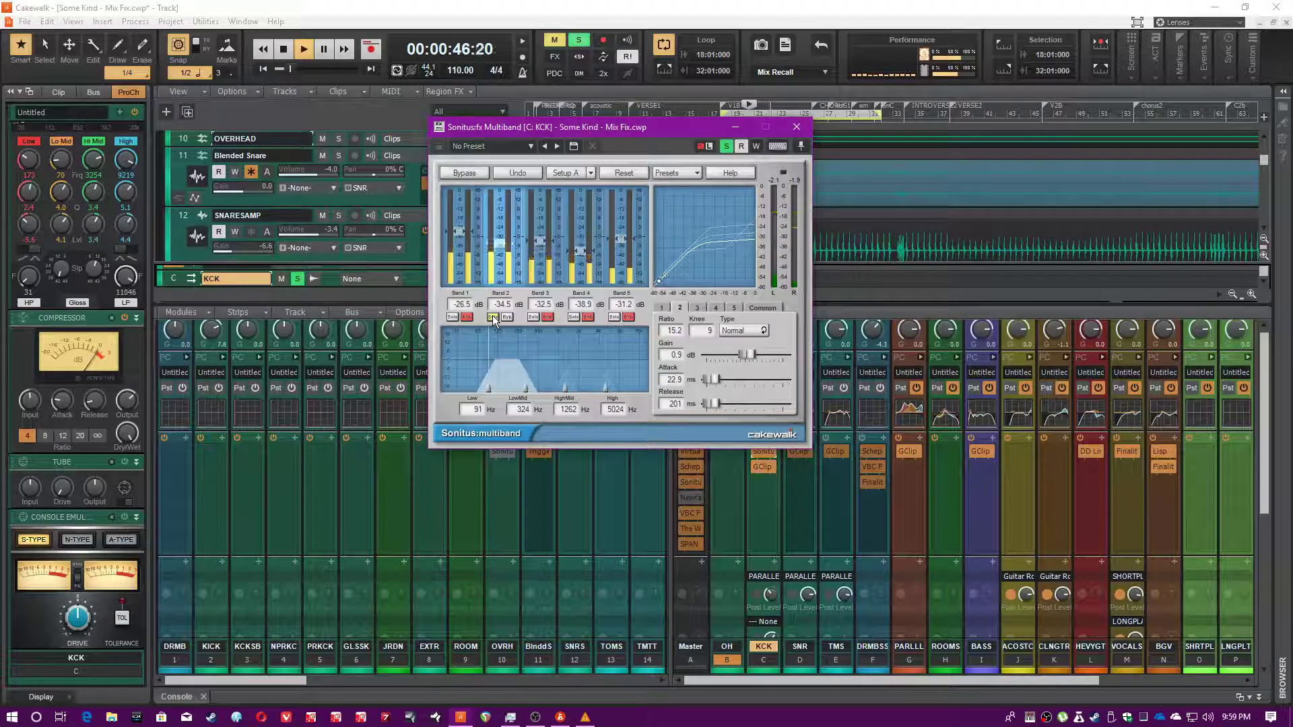
click(493, 317)
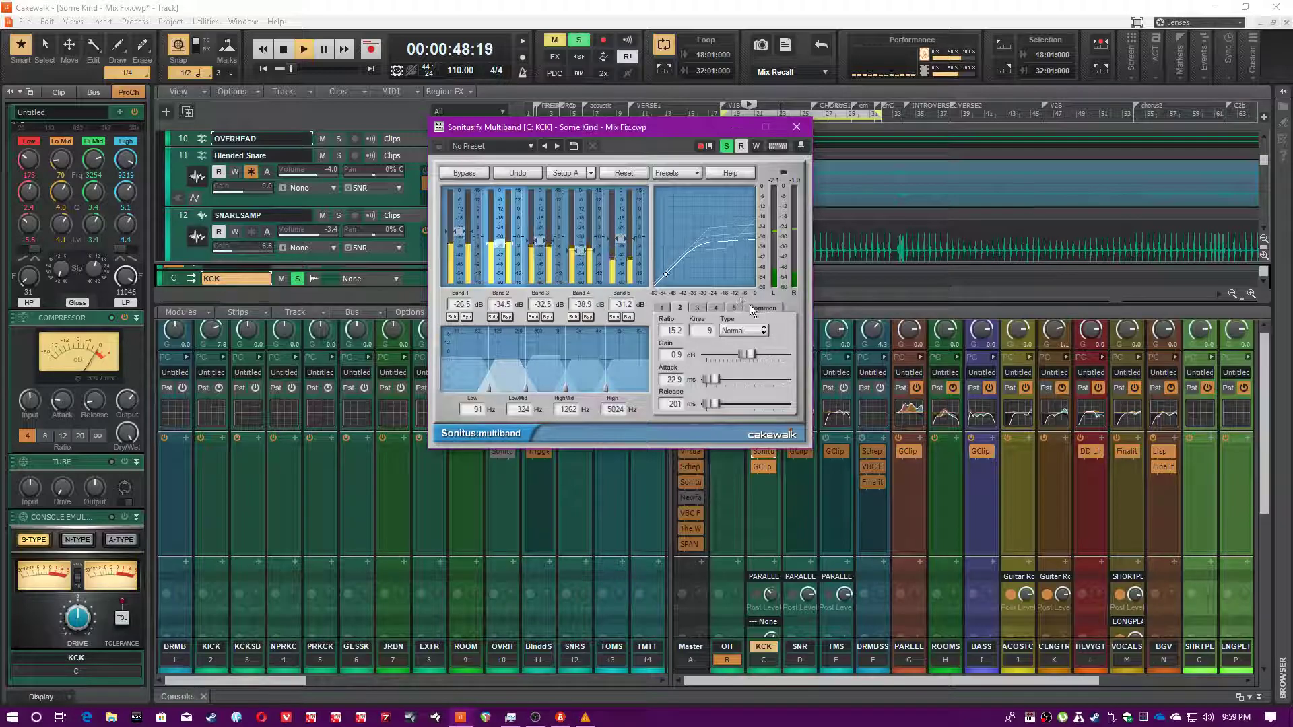
click(756, 307)
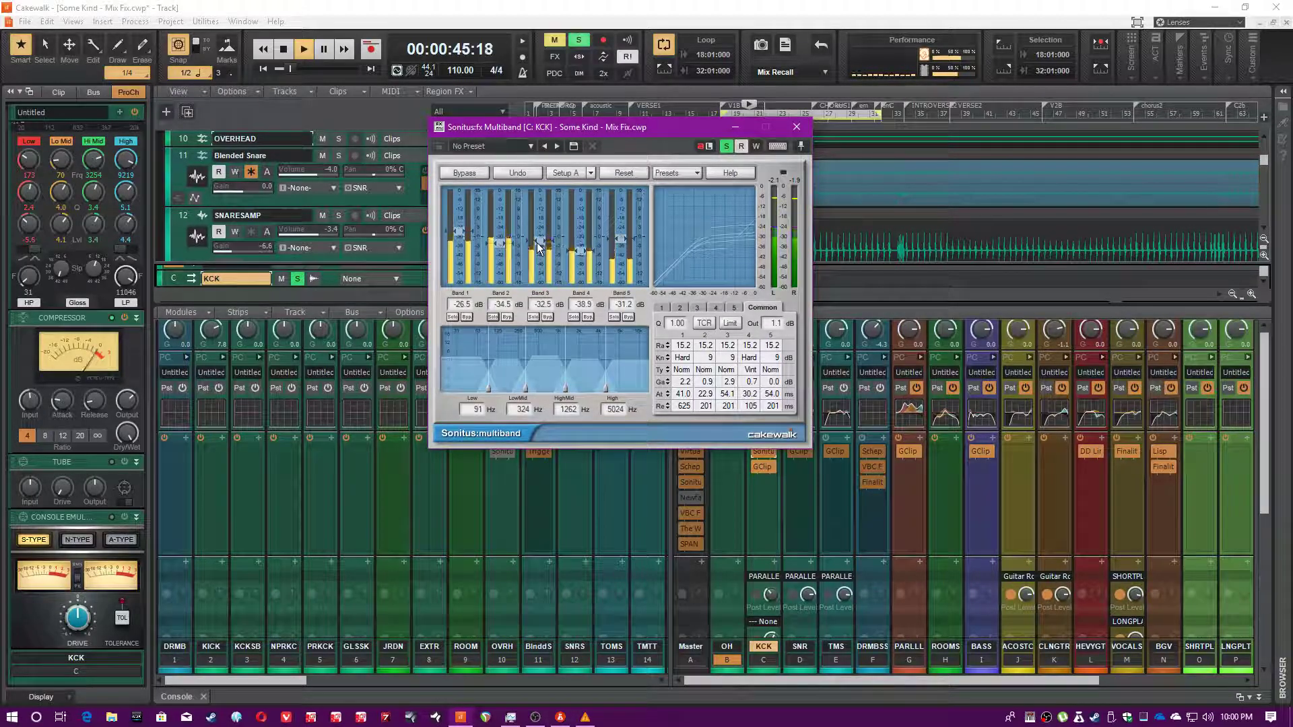
Compare the kick with Sonitus:fx Multiband bypassed and active during playback.
click(474, 171)
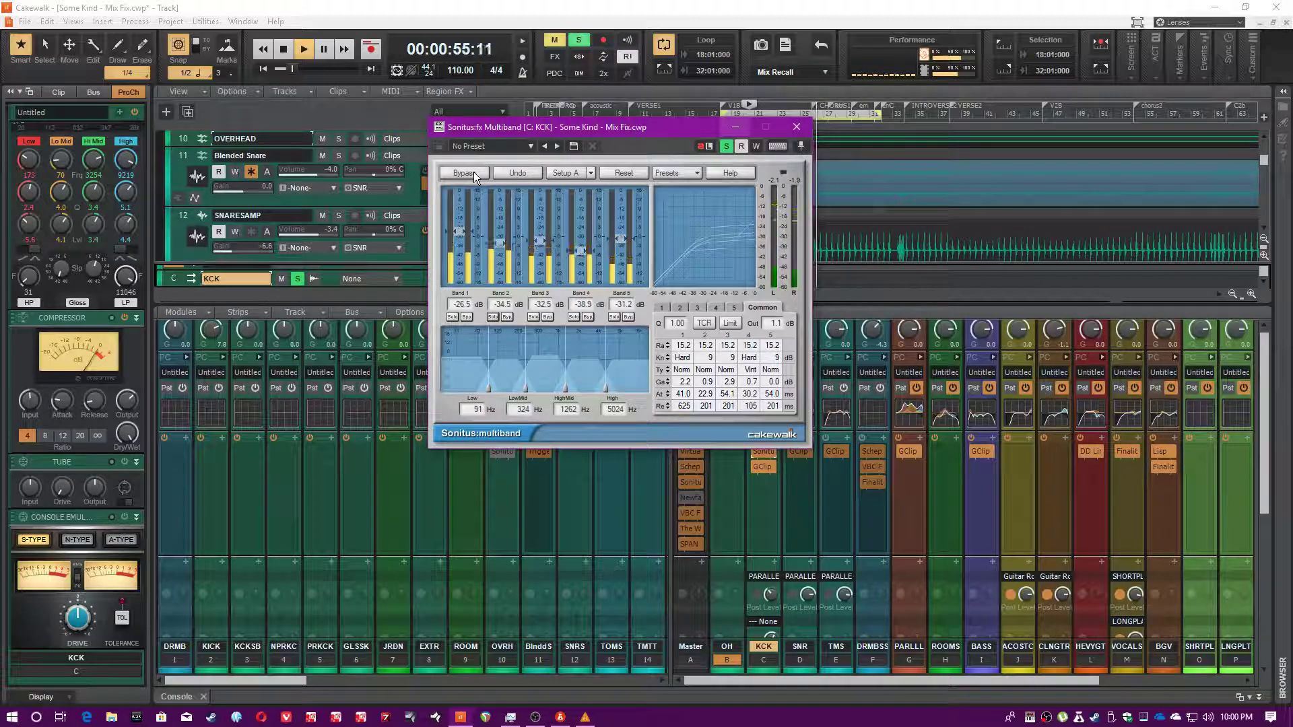
click(474, 172)
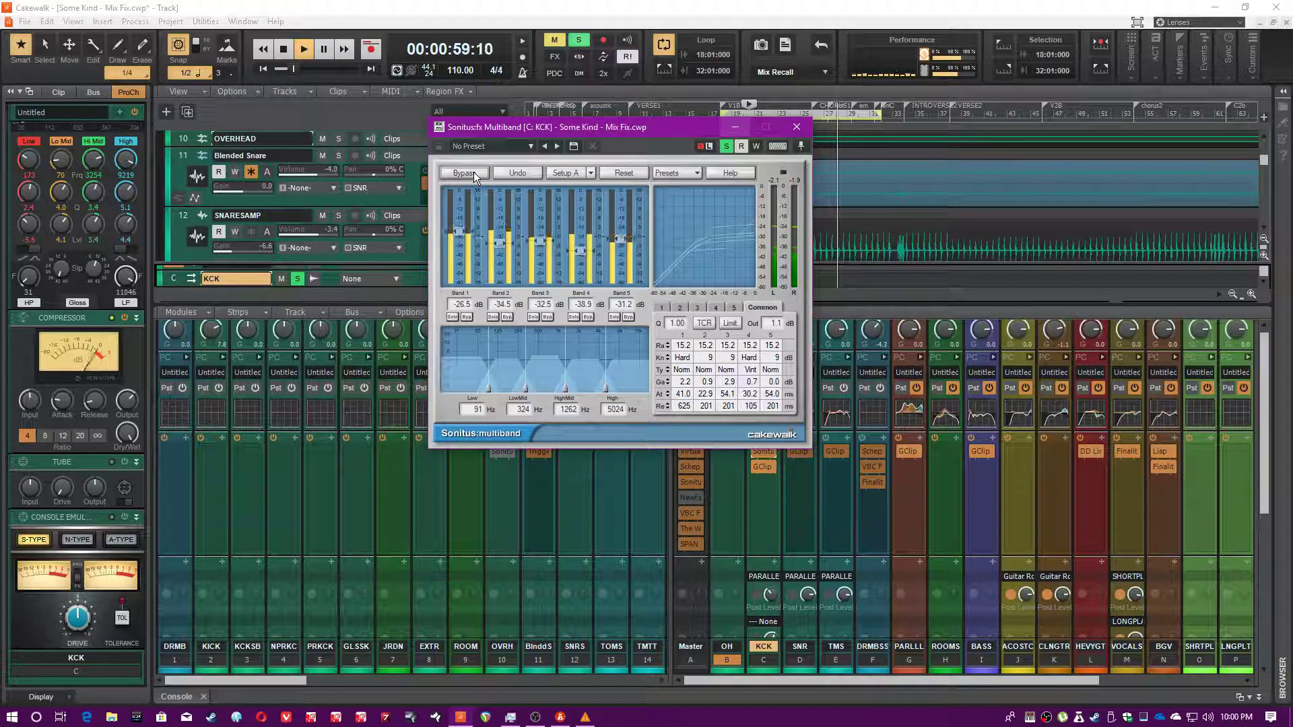
click(474, 171)
click(474, 172)
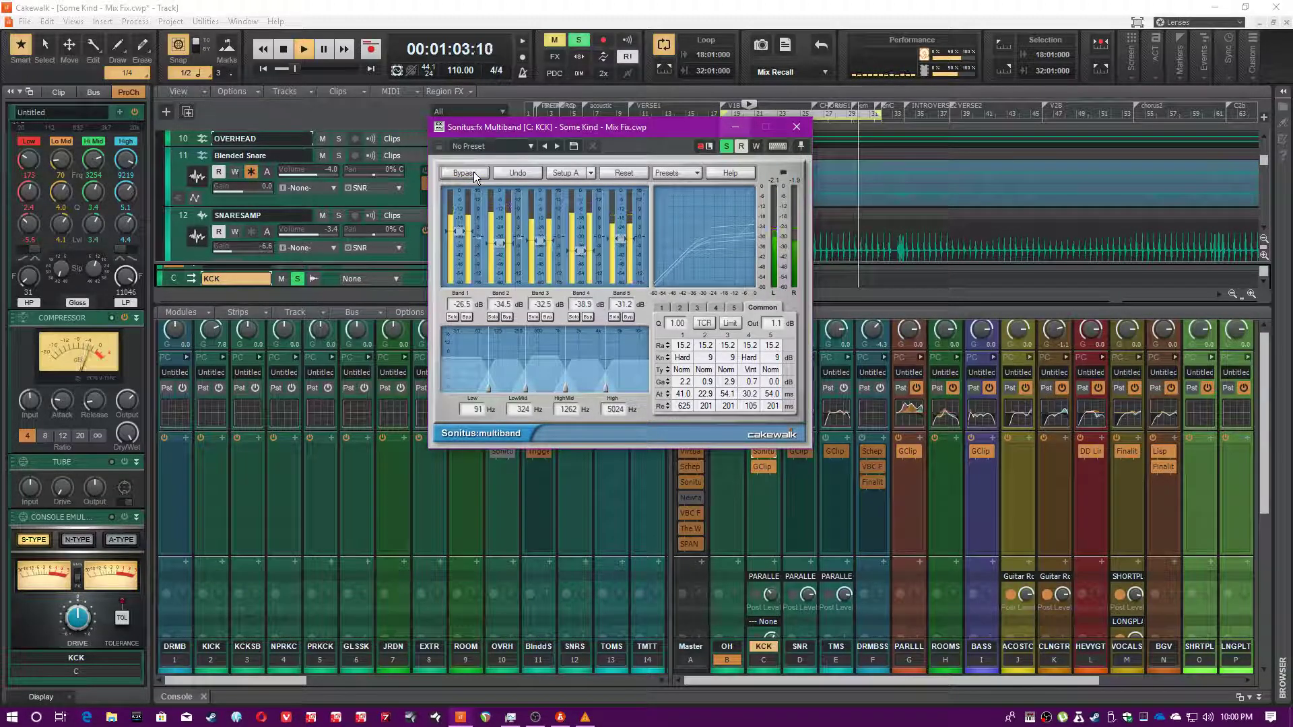
Save the project and close the Sonitus:fx Multiband window.
click(601, 6)
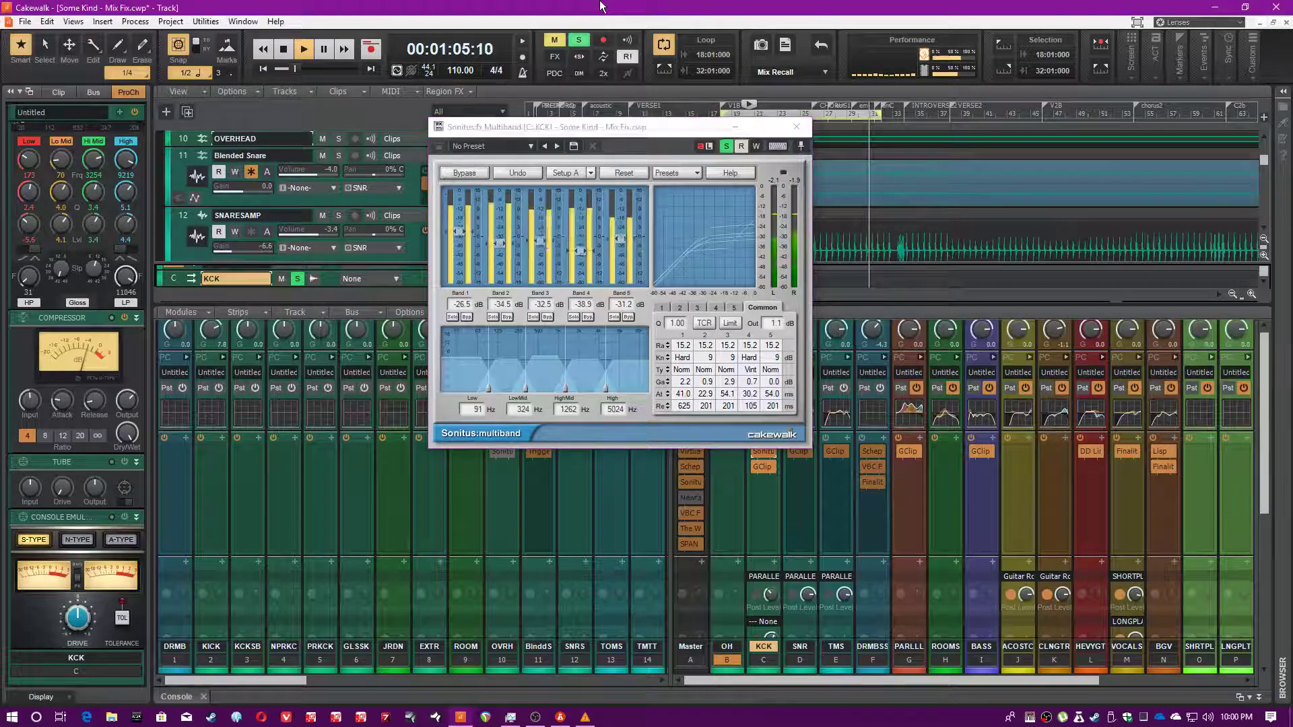
click(795, 127)
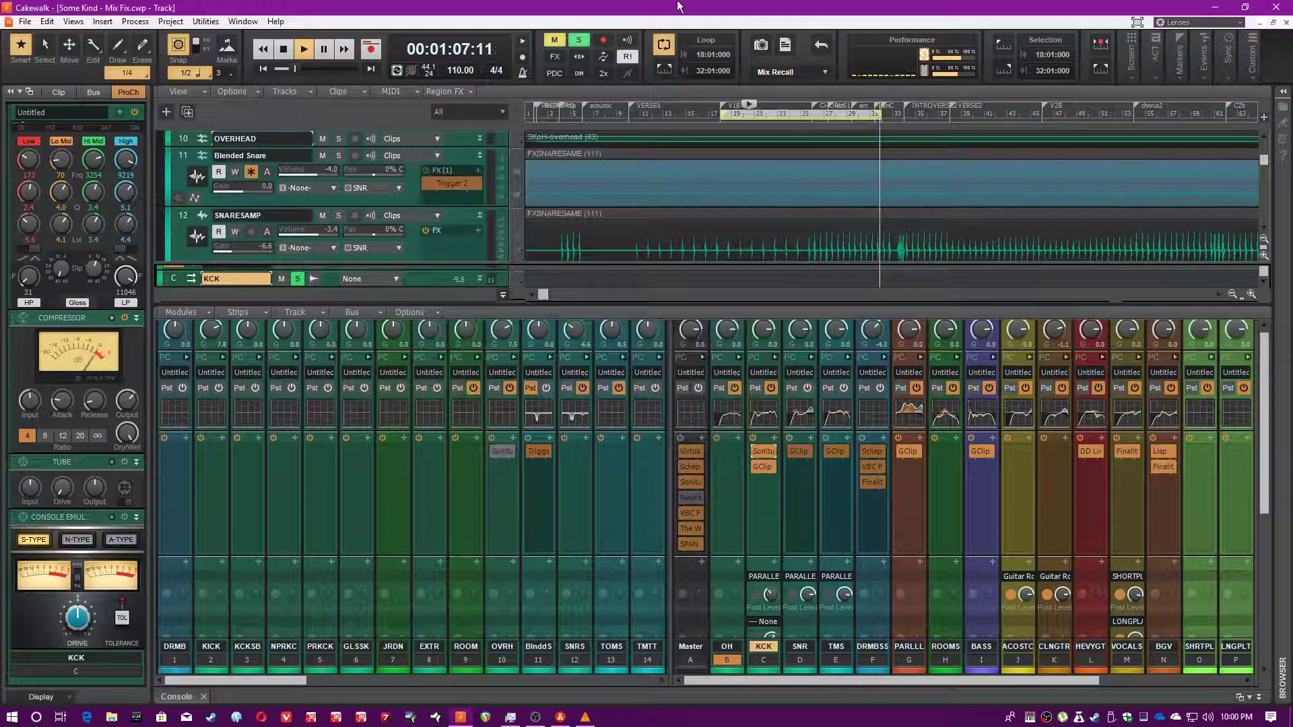
Open GClip on the KCK bus, examine its gain, clip and softness settings during playback, and close it.
click(769, 466)
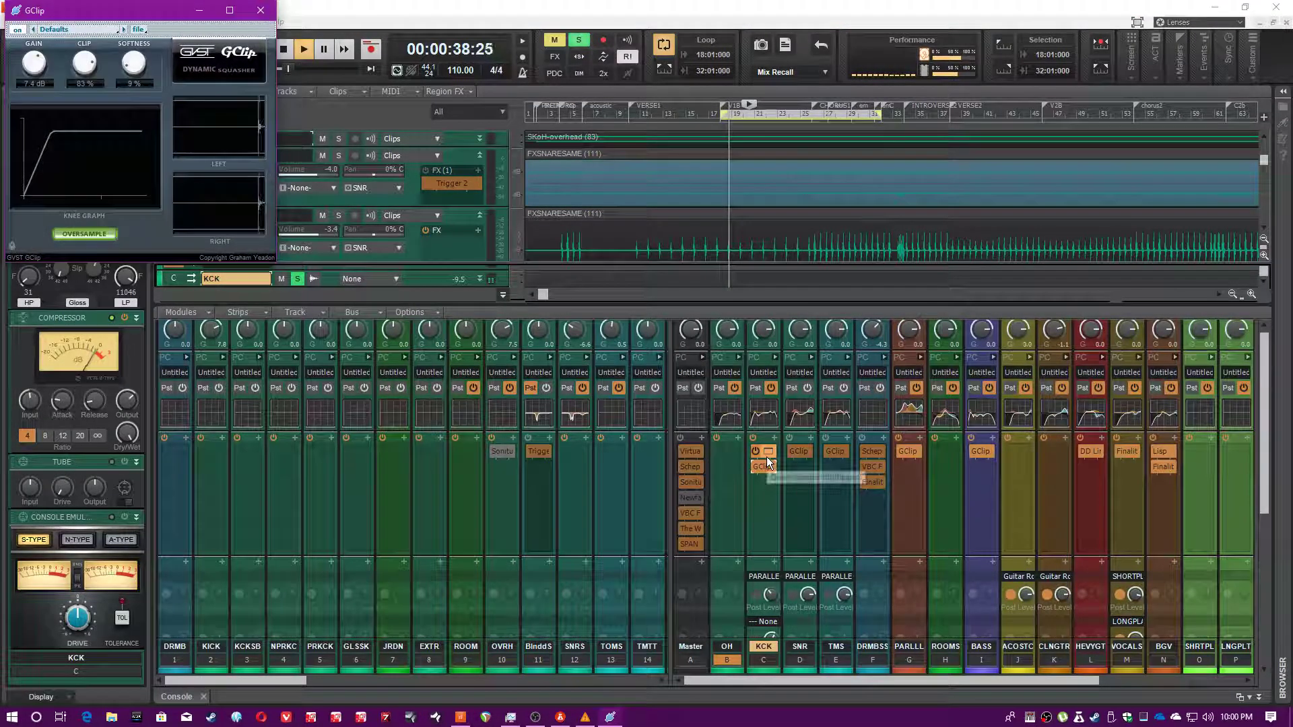
drag(134, 21, 740, 265)
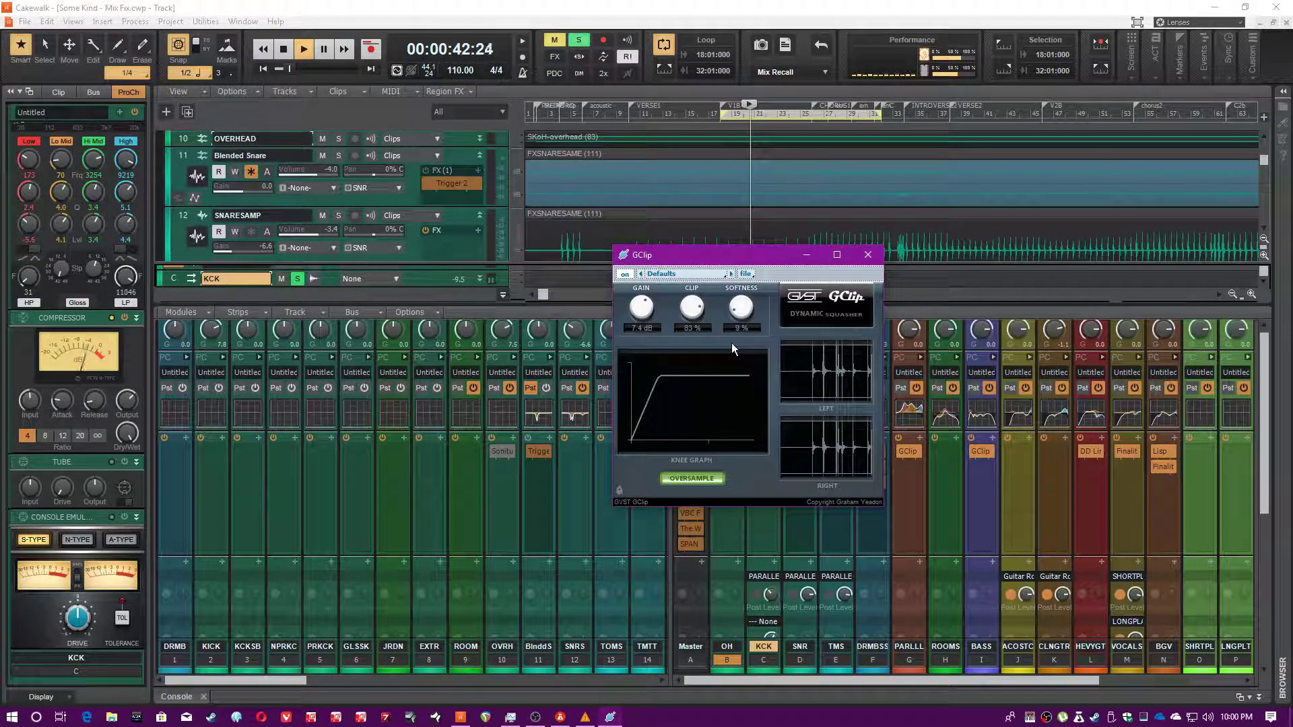
drag(684, 257, 309, 197)
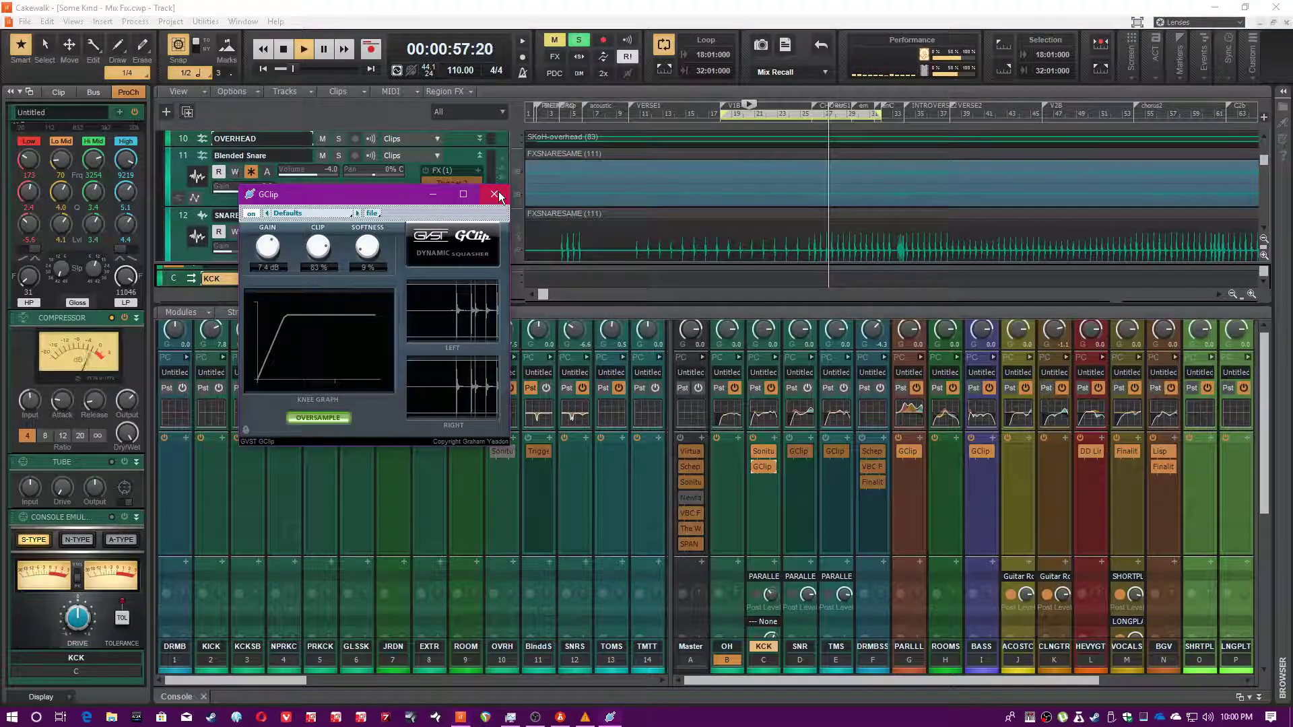
click(504, 197)
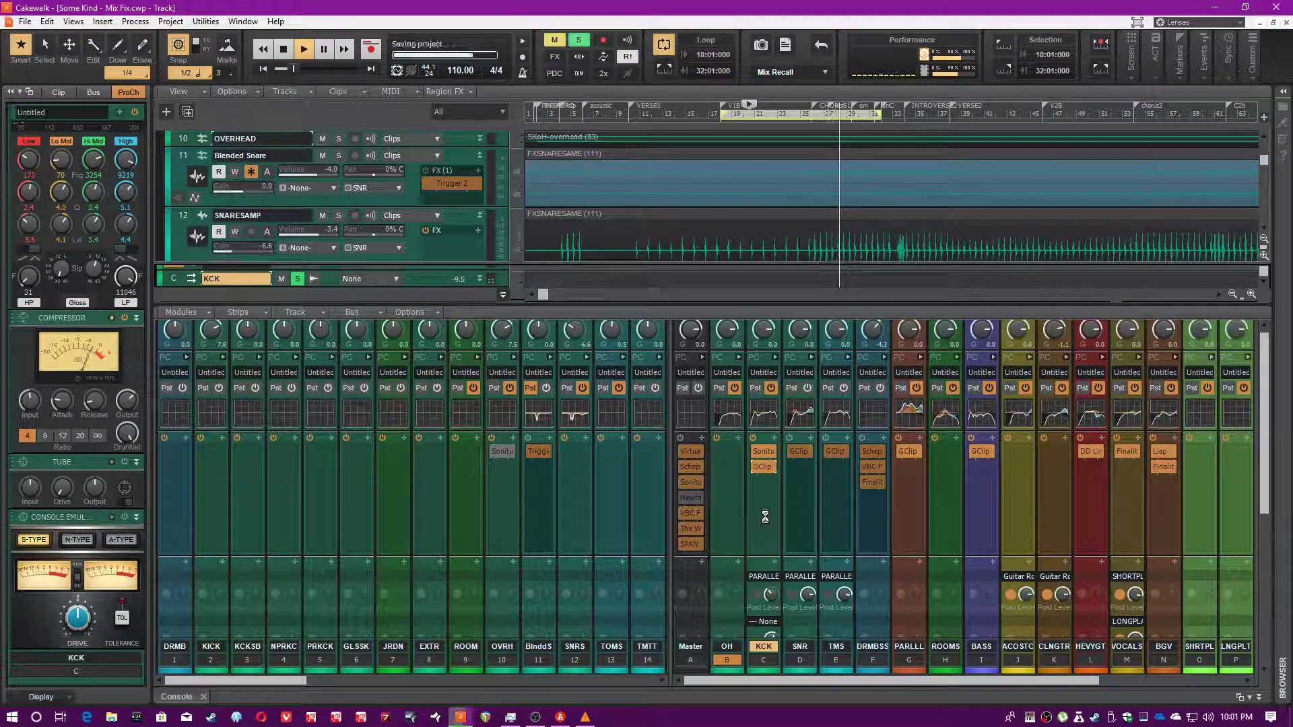
Select the SNR bus, look over the bus sends and faders in the console, and select the TMS bus to show its ProChannel.
click(810, 507)
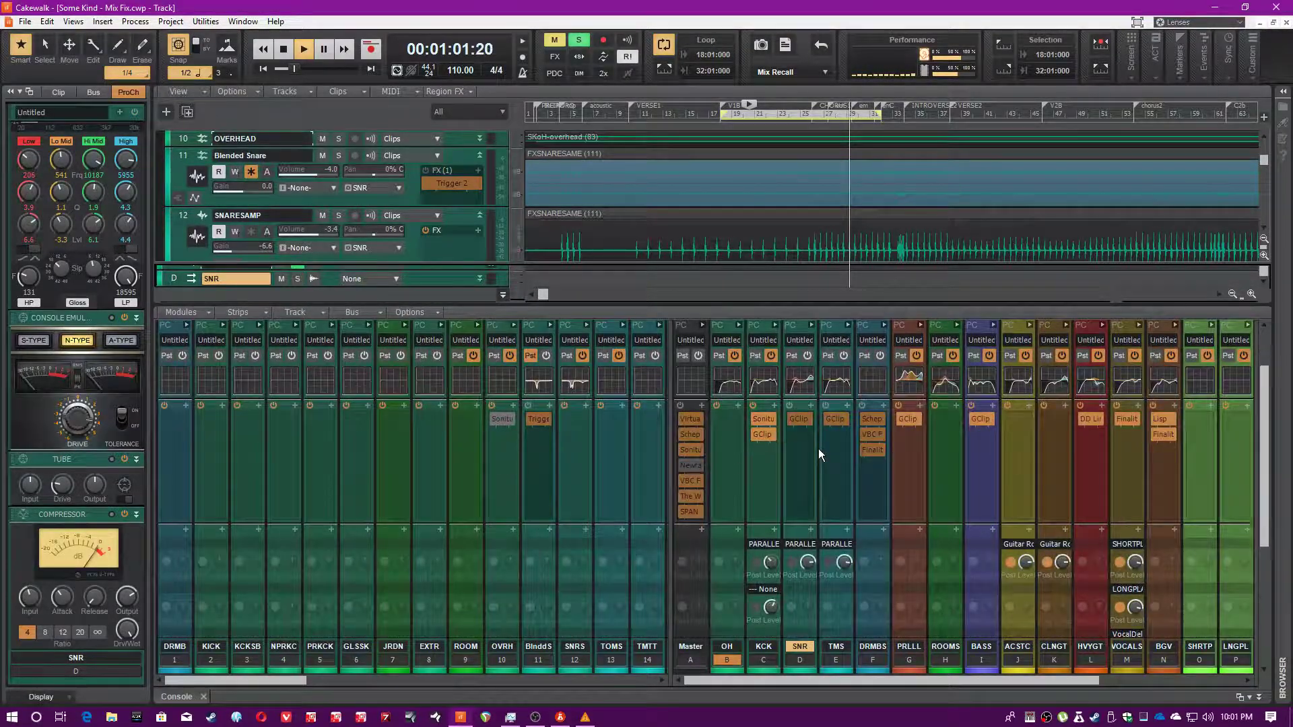
scroll(818, 448, down, 3)
scroll(818, 494, down, 3)
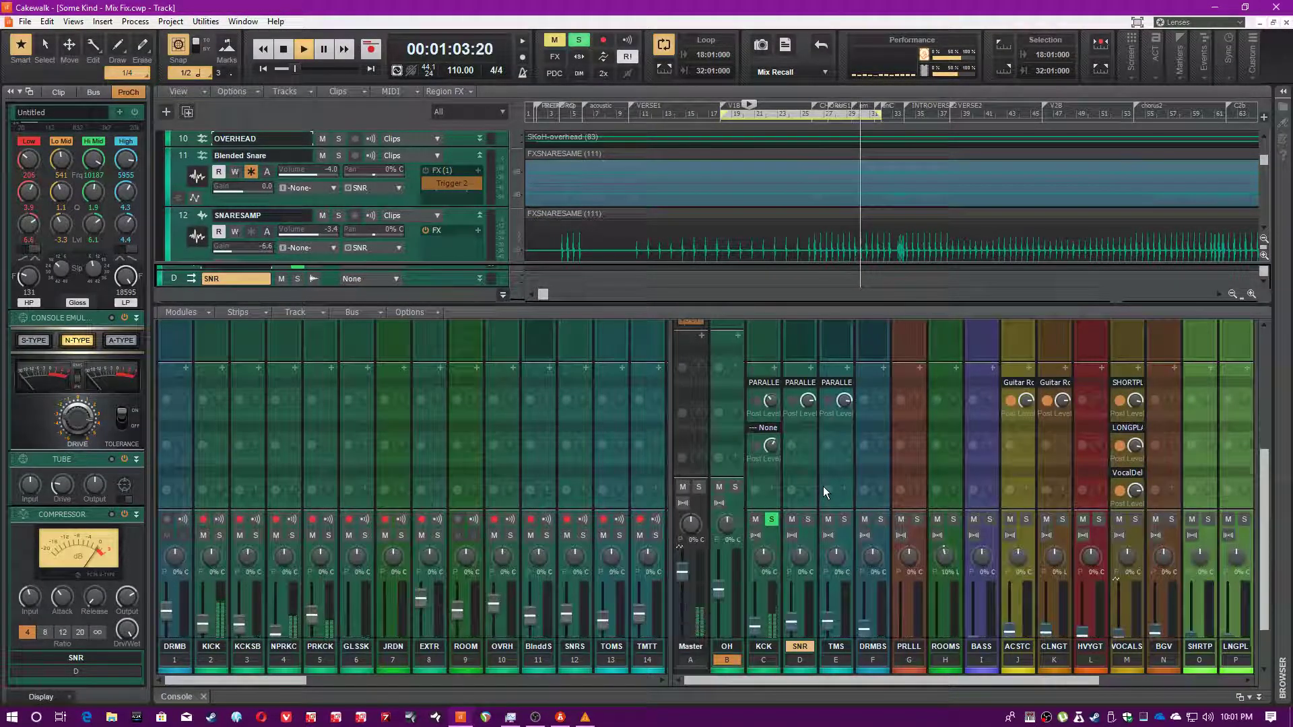
scroll(778, 568, up, 3)
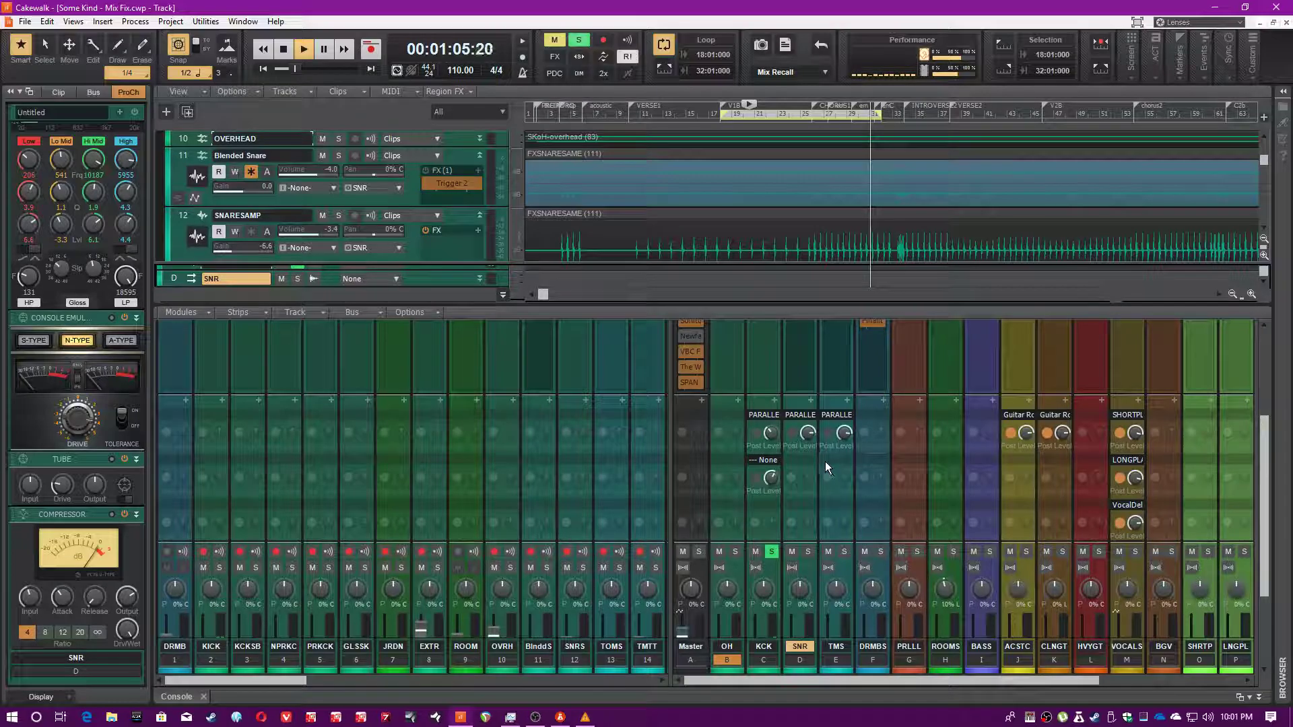
scroll(825, 460, up, 3)
click(827, 439)
scroll(794, 387, up, 3)
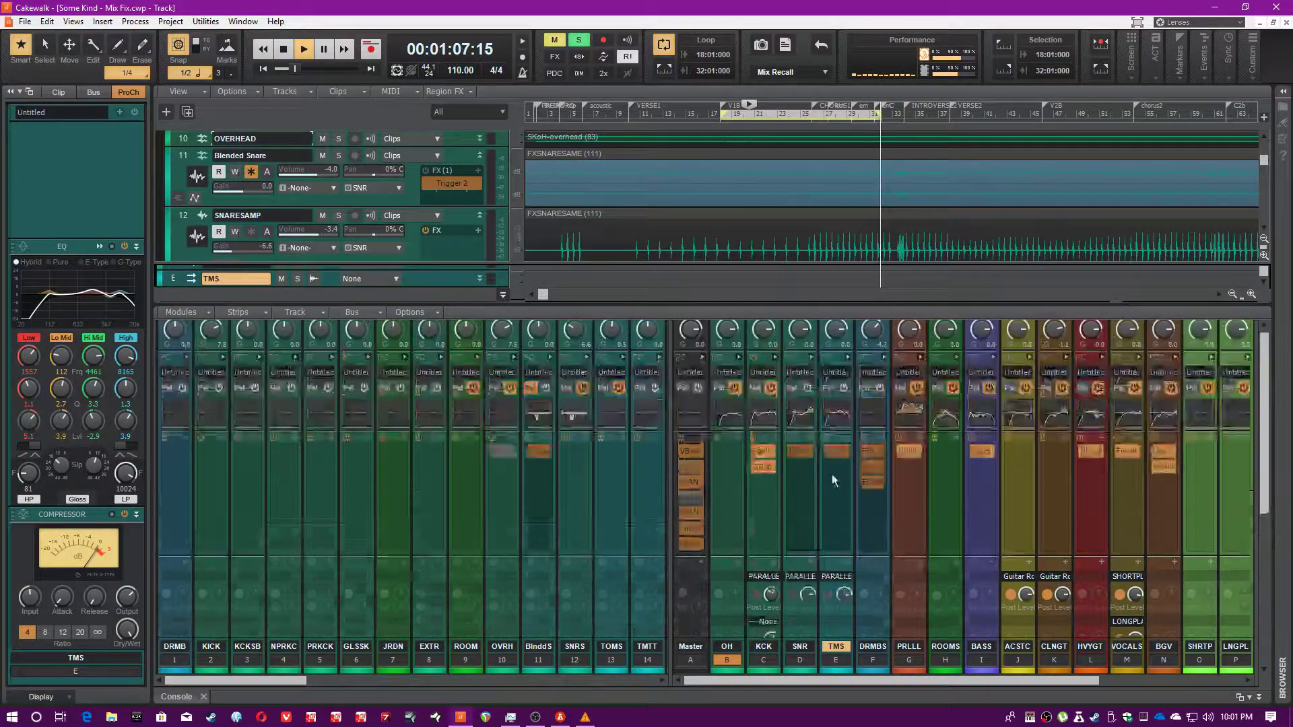
Select the SNR bus, look over the gain, clip and softness settings in the KCK bus's GClip, and close it.
click(802, 509)
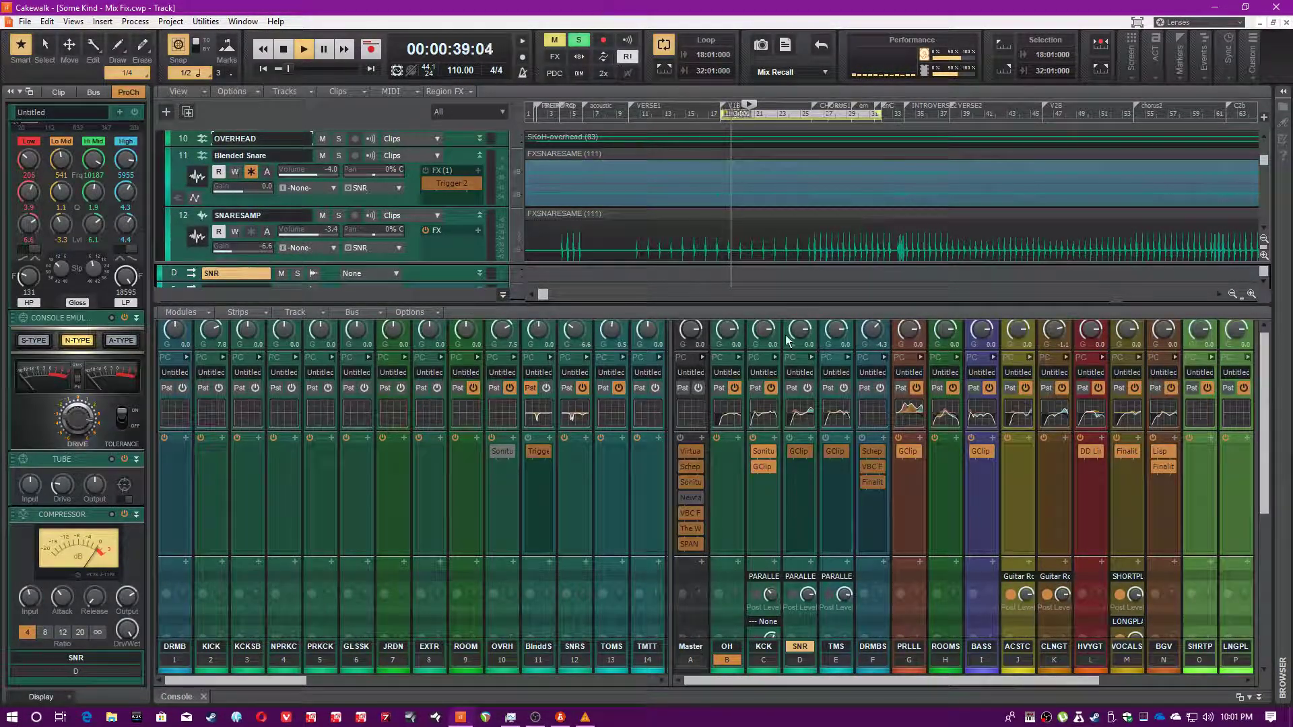
click(770, 467)
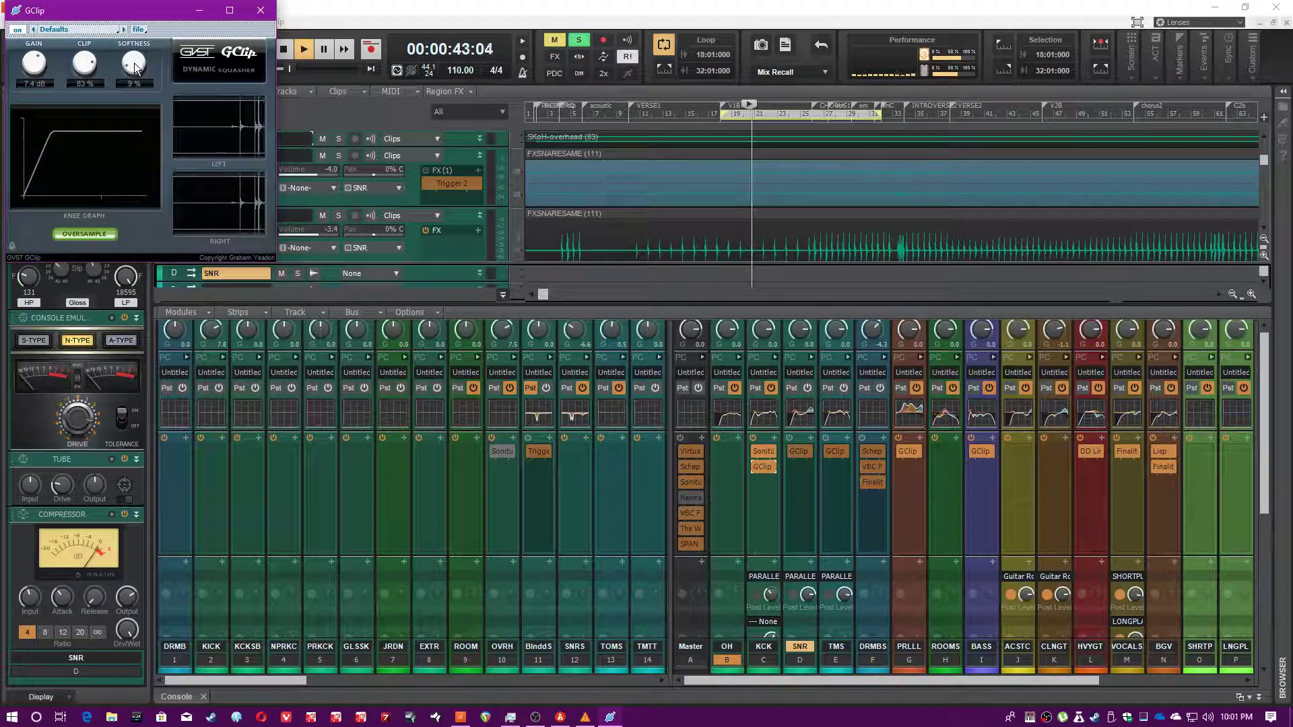
drag(144, 14, 221, 116)
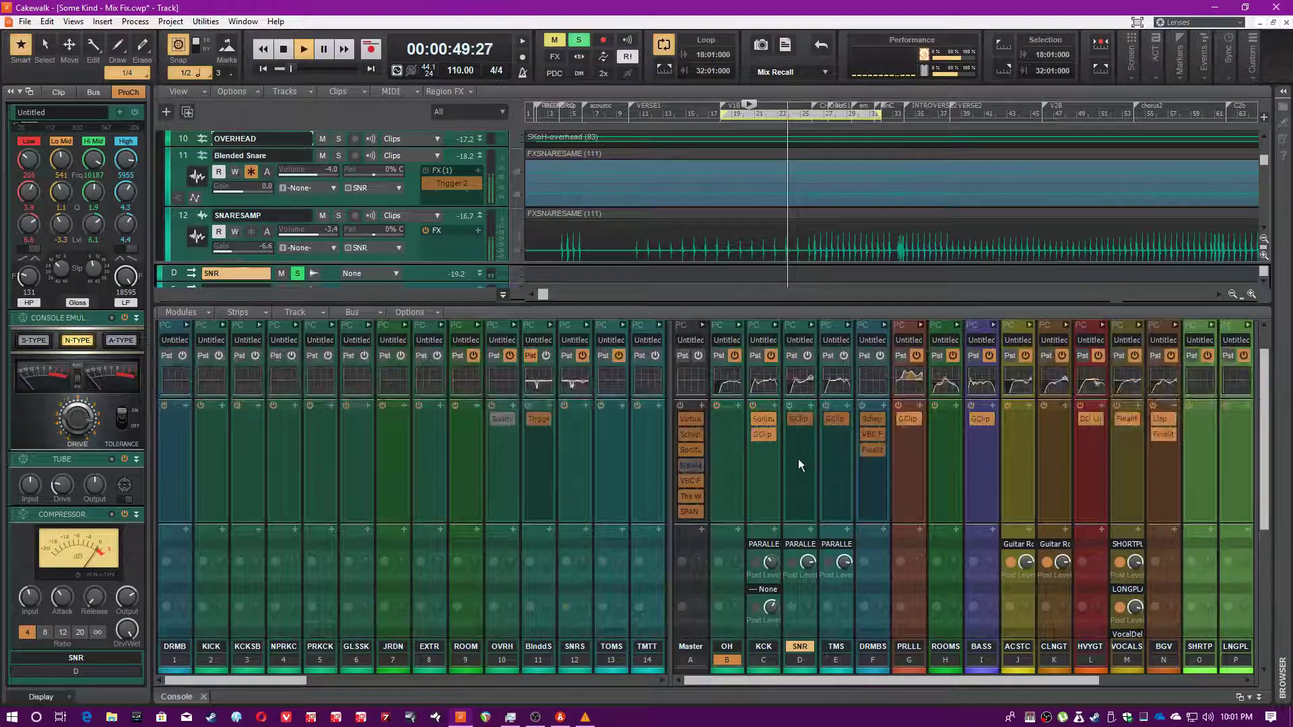
Check the soloed SNR bus's fader in the console and switch on the bus's ProChannel.
scroll(806, 478, down, 4)
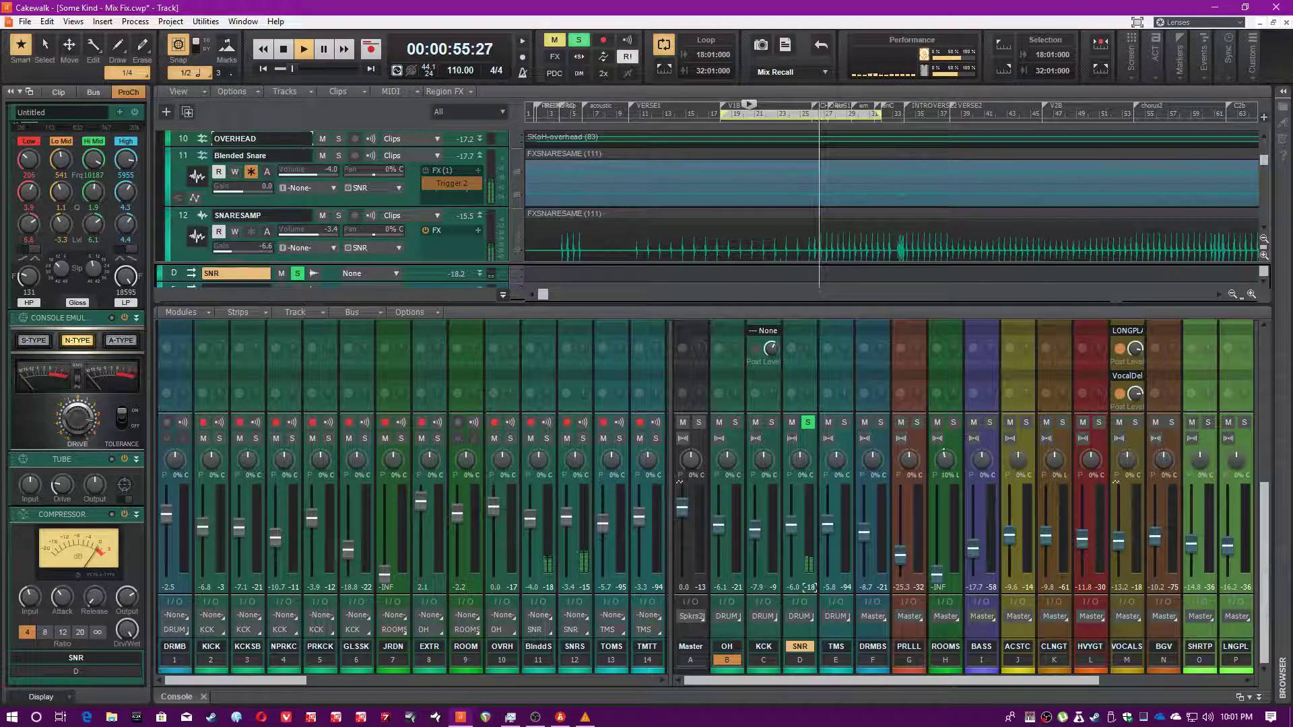
scroll(1264, 535, up, 3)
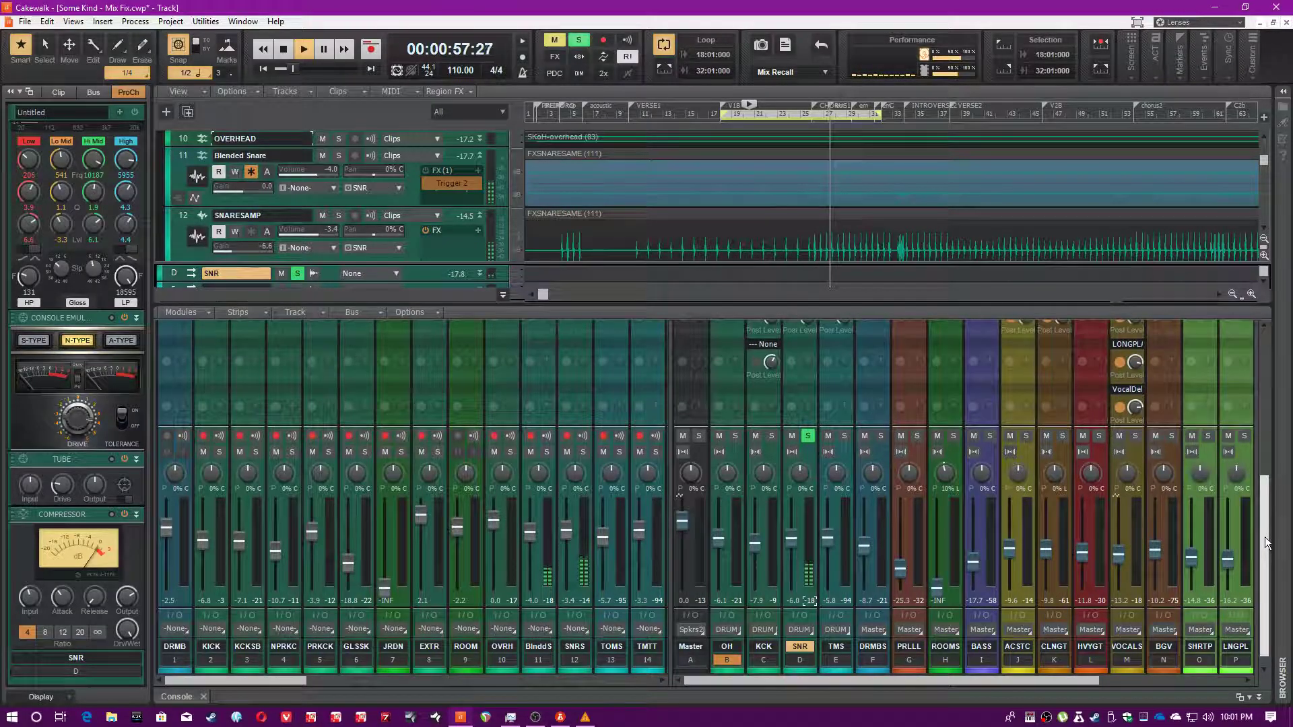
scroll(1251, 492, up, 5)
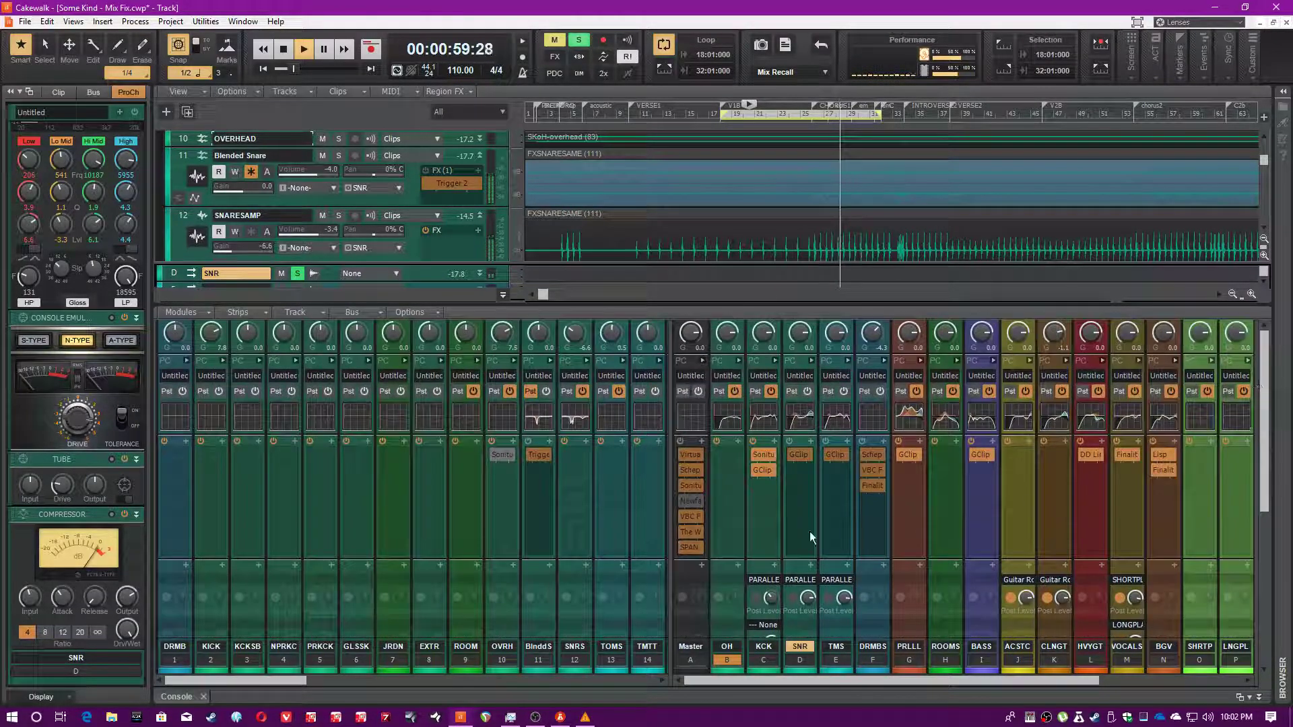
click(800, 658)
click(807, 392)
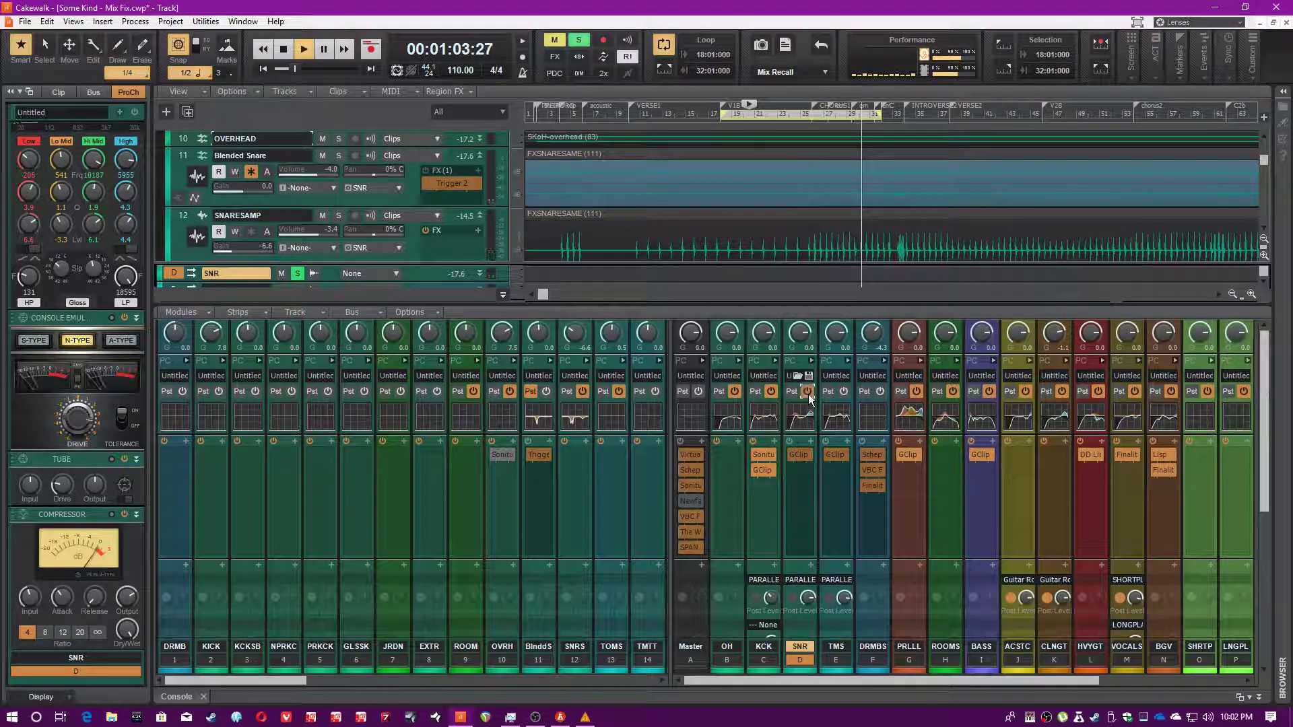
Open Trigger 2 from the SNR bus's FX Chain and enlarge its window to show all of its channels.
scroll(81, 368, up, 5)
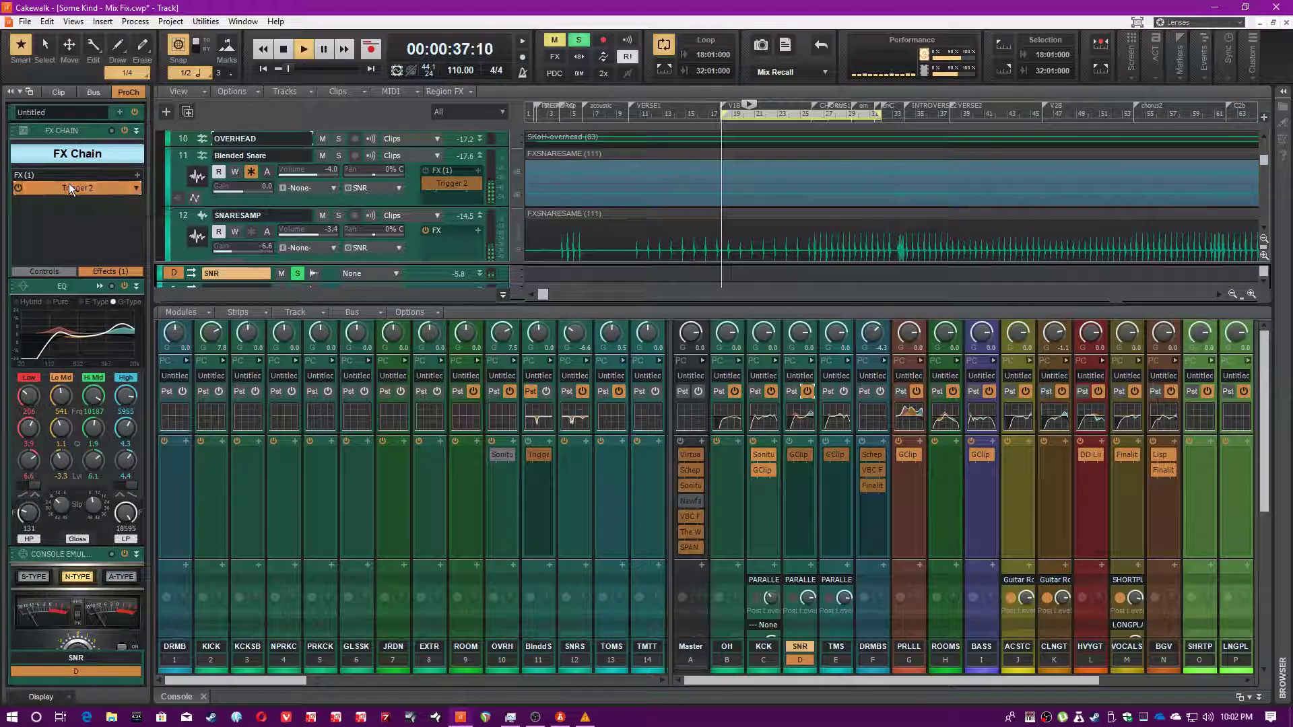
double_click(78, 188)
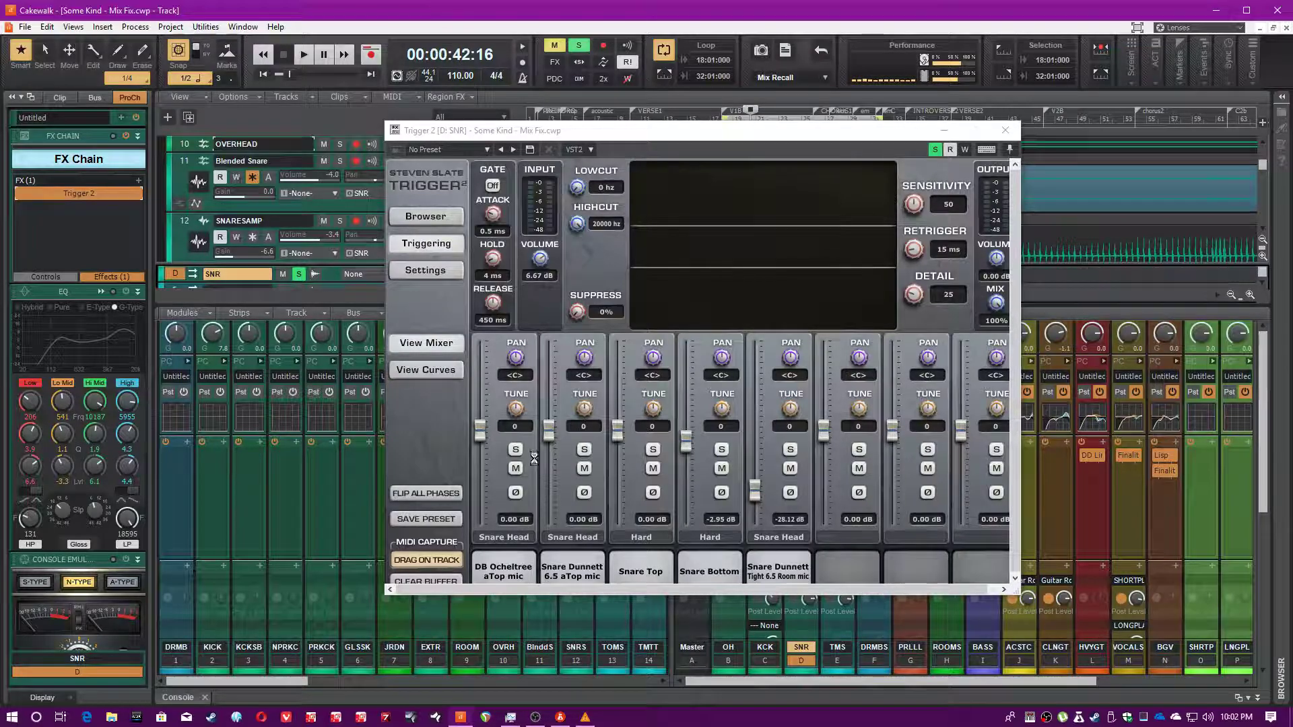
drag(261, 684, 333, 681)
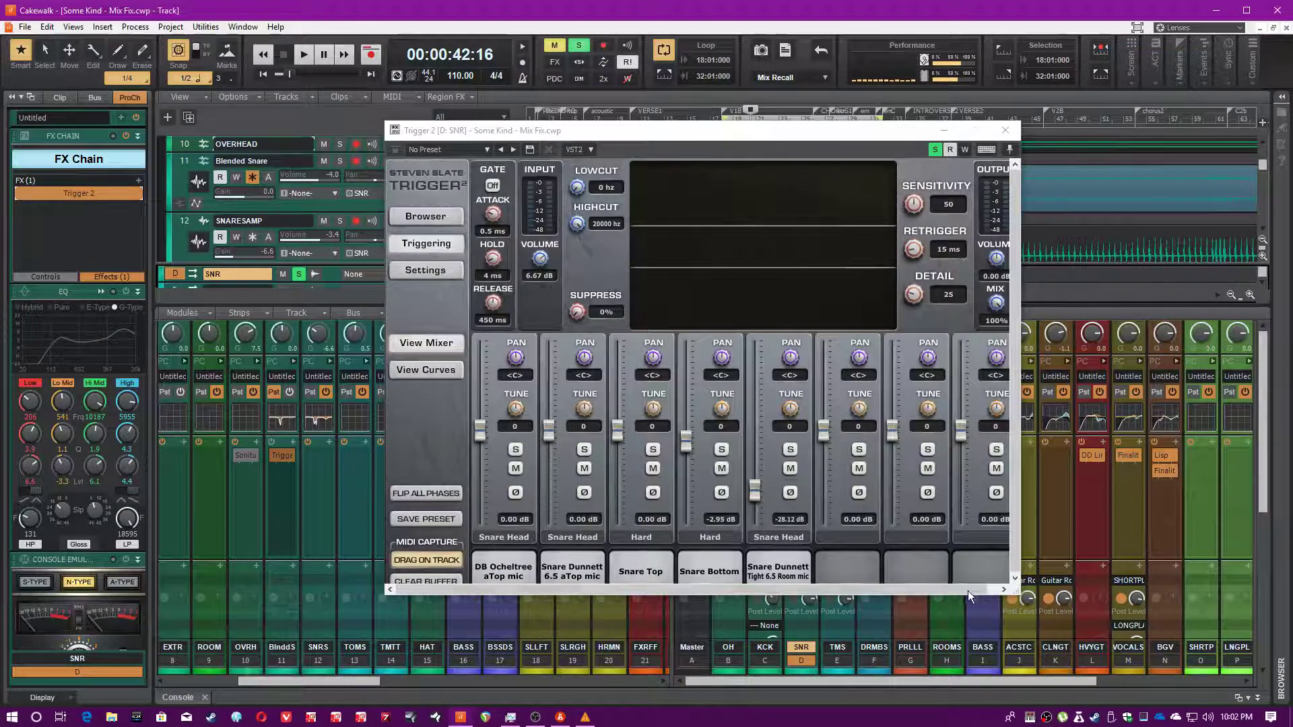
drag(1014, 595, 1072, 622)
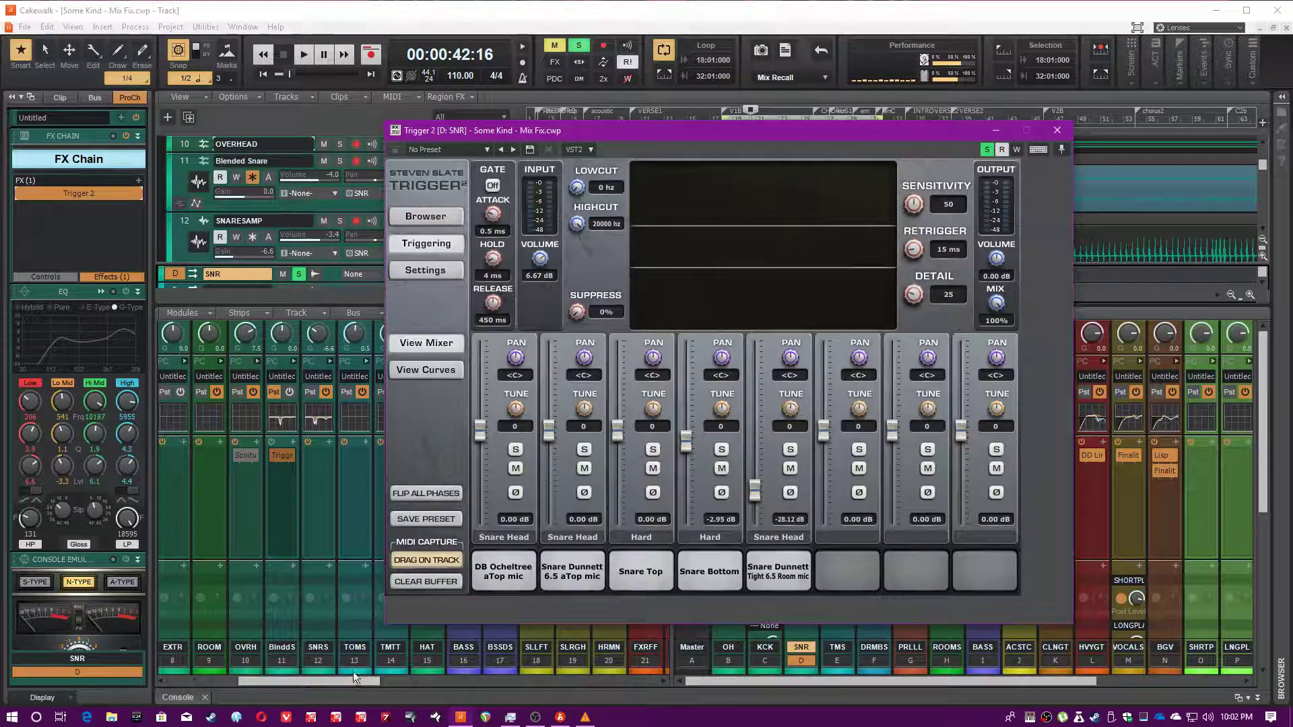
Examine the Blended Snare track's clip and ProChannel EQ, and compare them with the SNARESAMP track's.
click(291, 648)
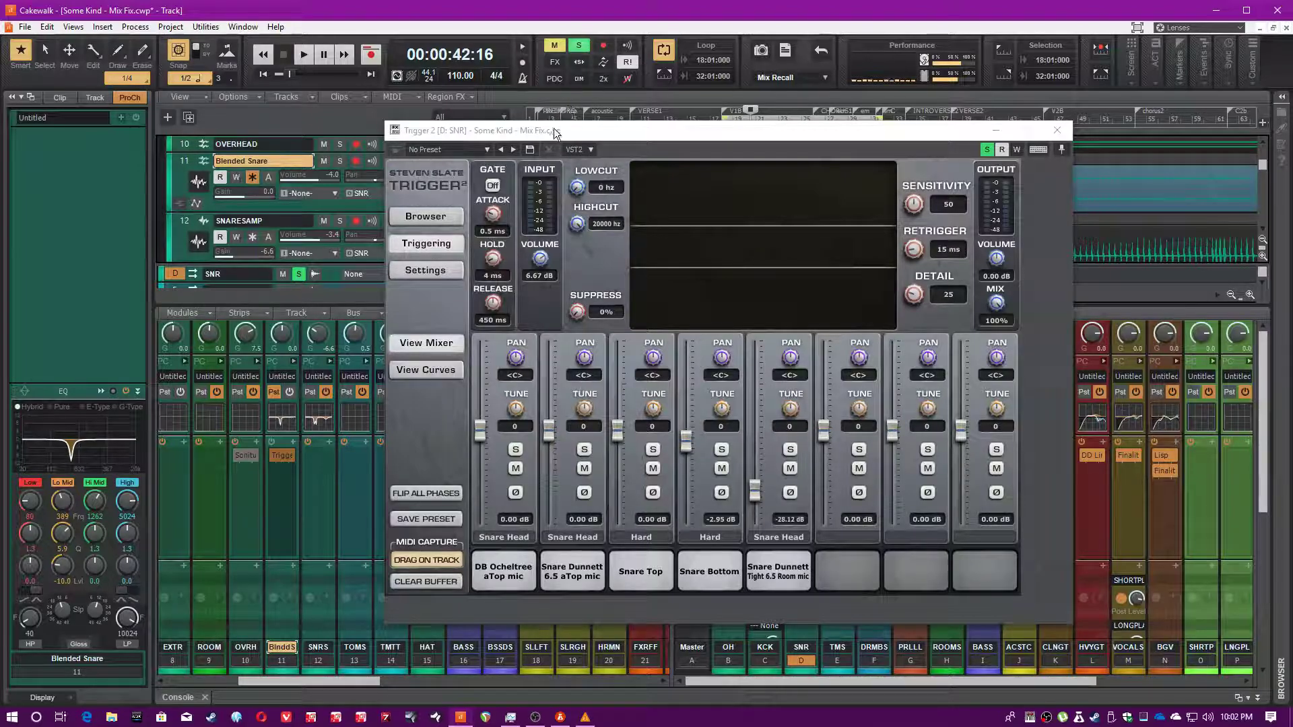
drag(556, 129, 792, 271)
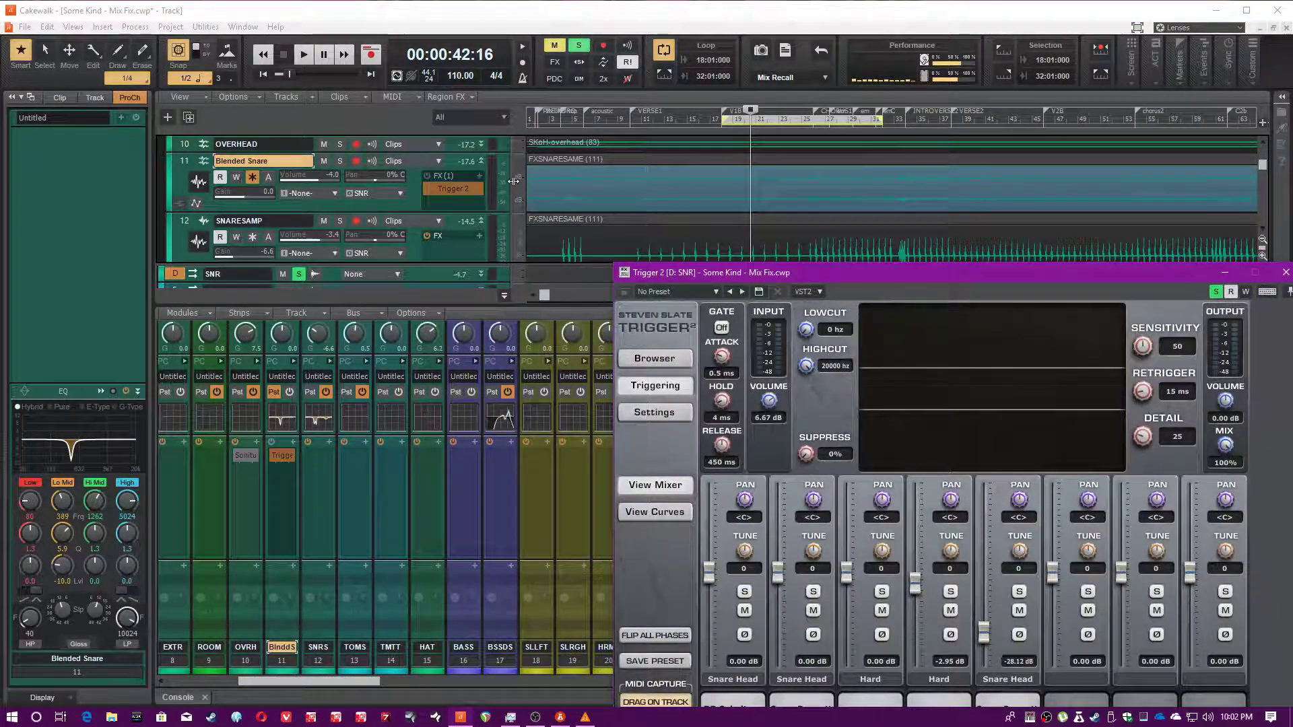
click(578, 167)
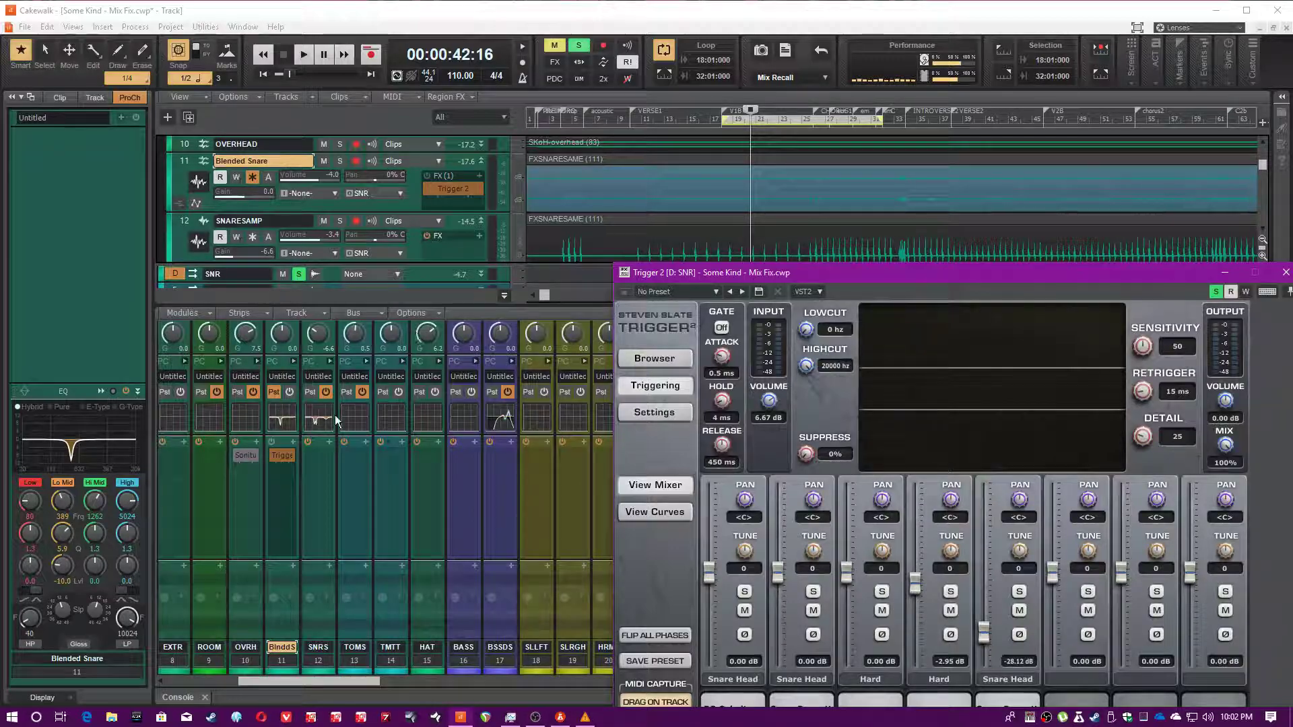
click(284, 512)
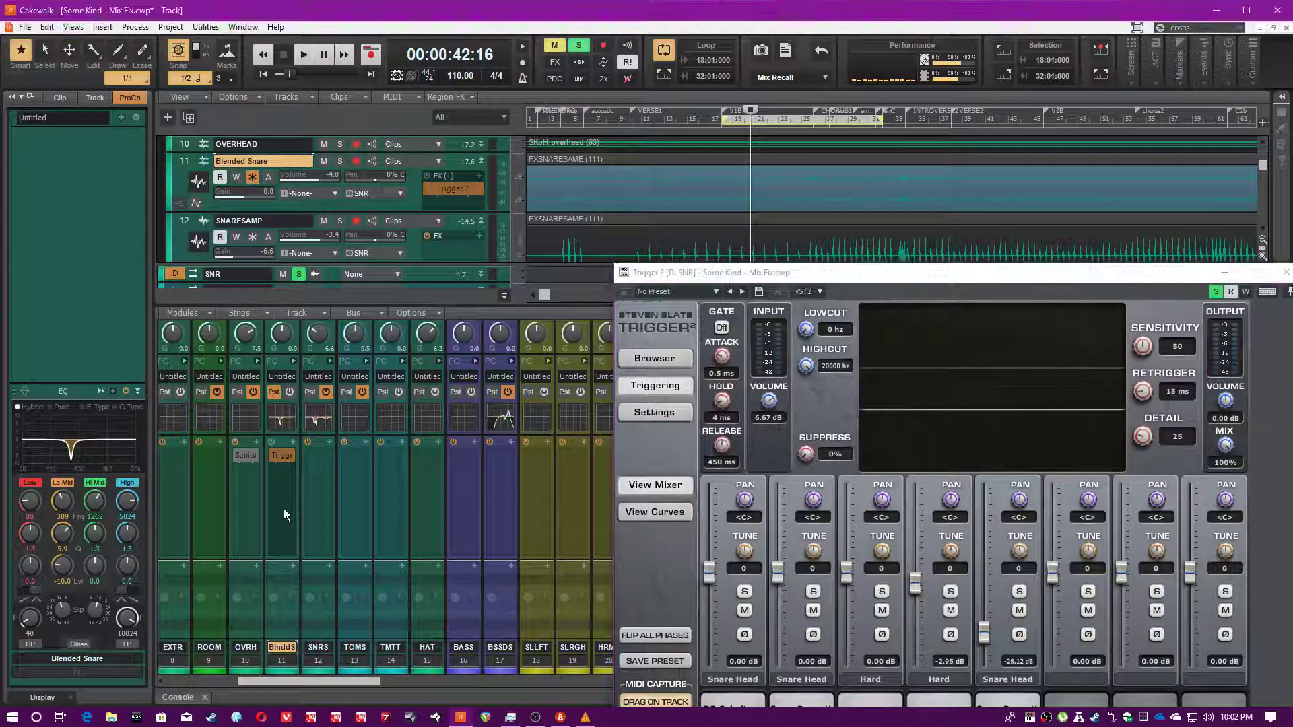
click(286, 660)
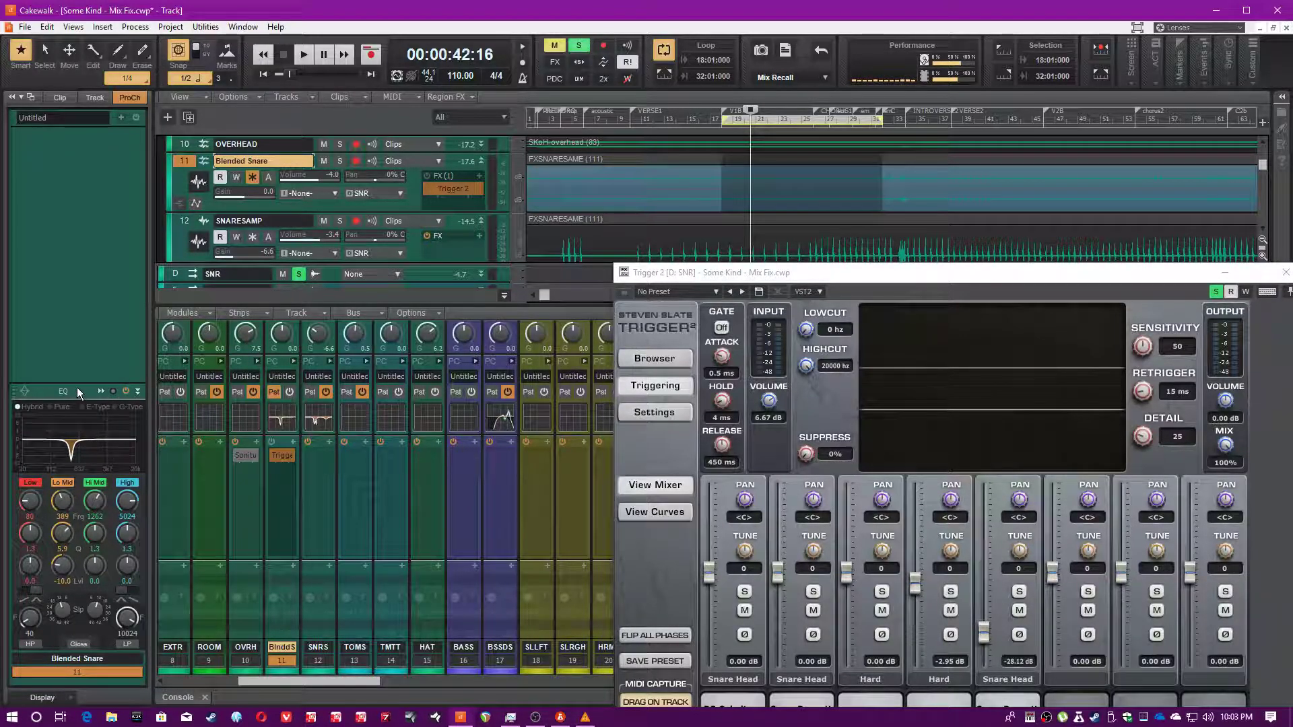
click(63, 567)
click(317, 569)
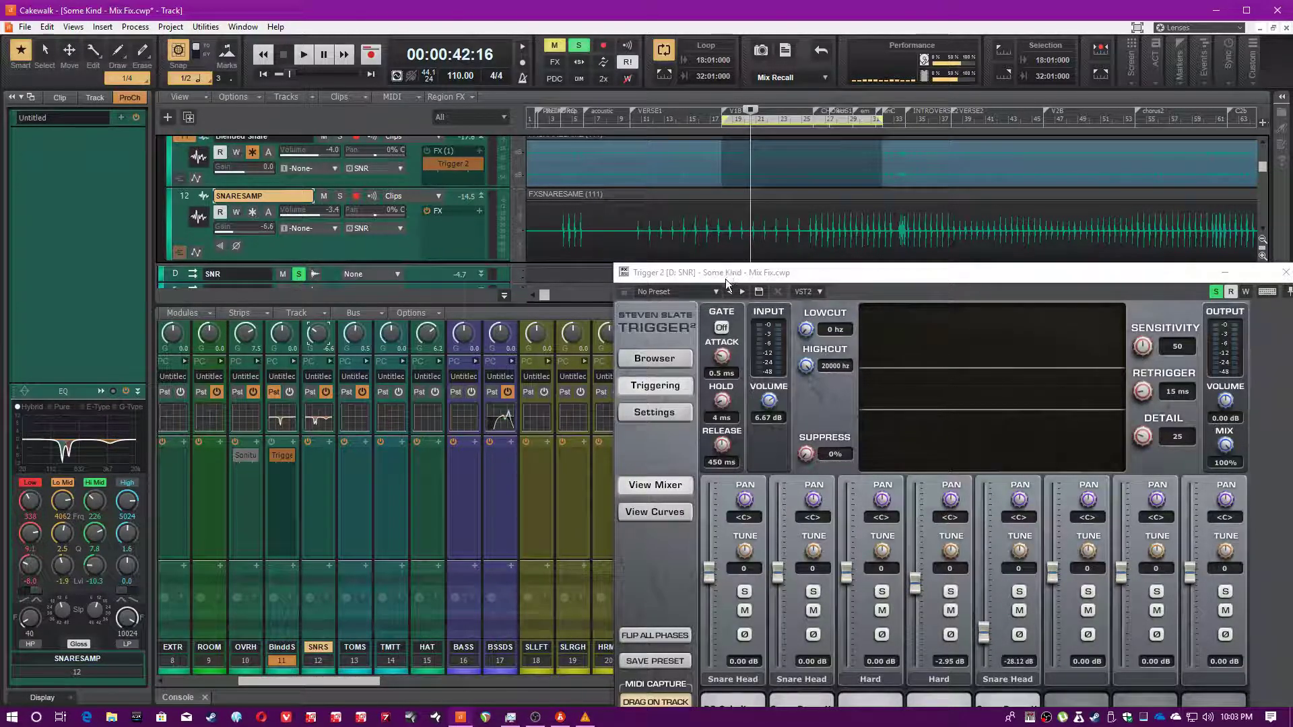
Examine Trigger 2's snare samples, mixer levels and curve settings, and close its window.
drag(725, 276, 439, 205)
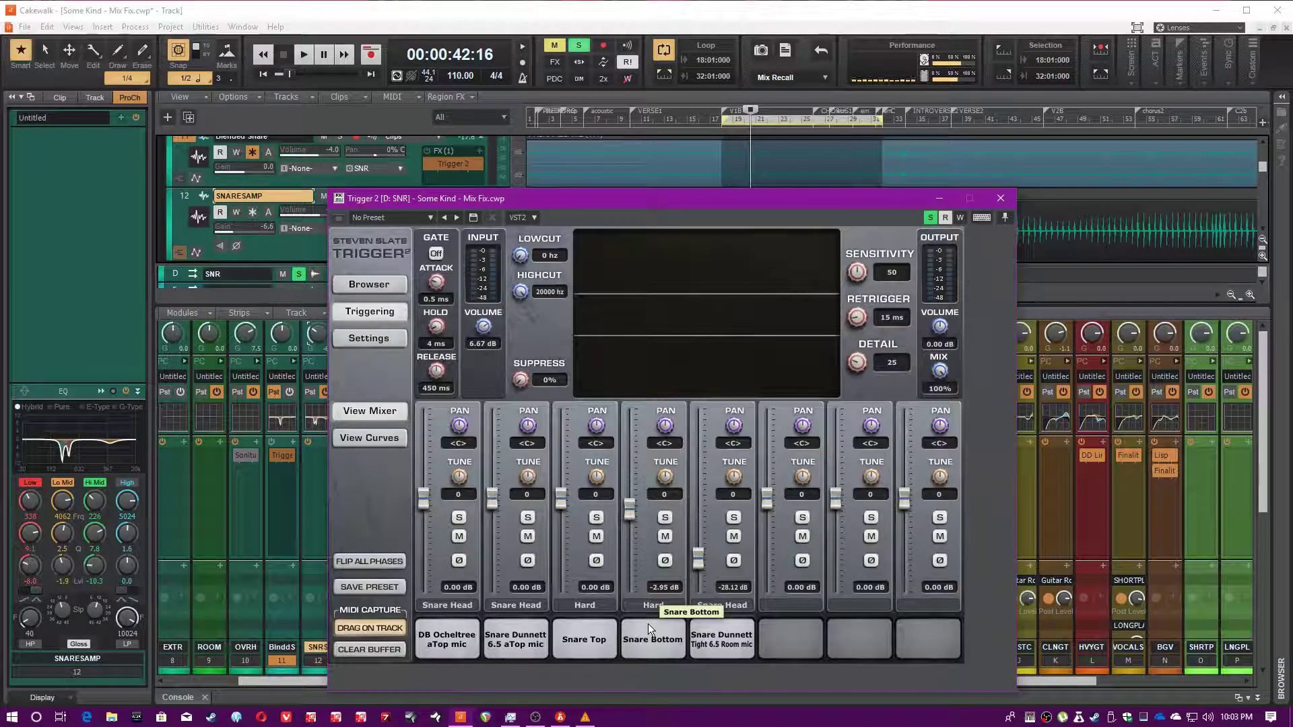
click(743, 633)
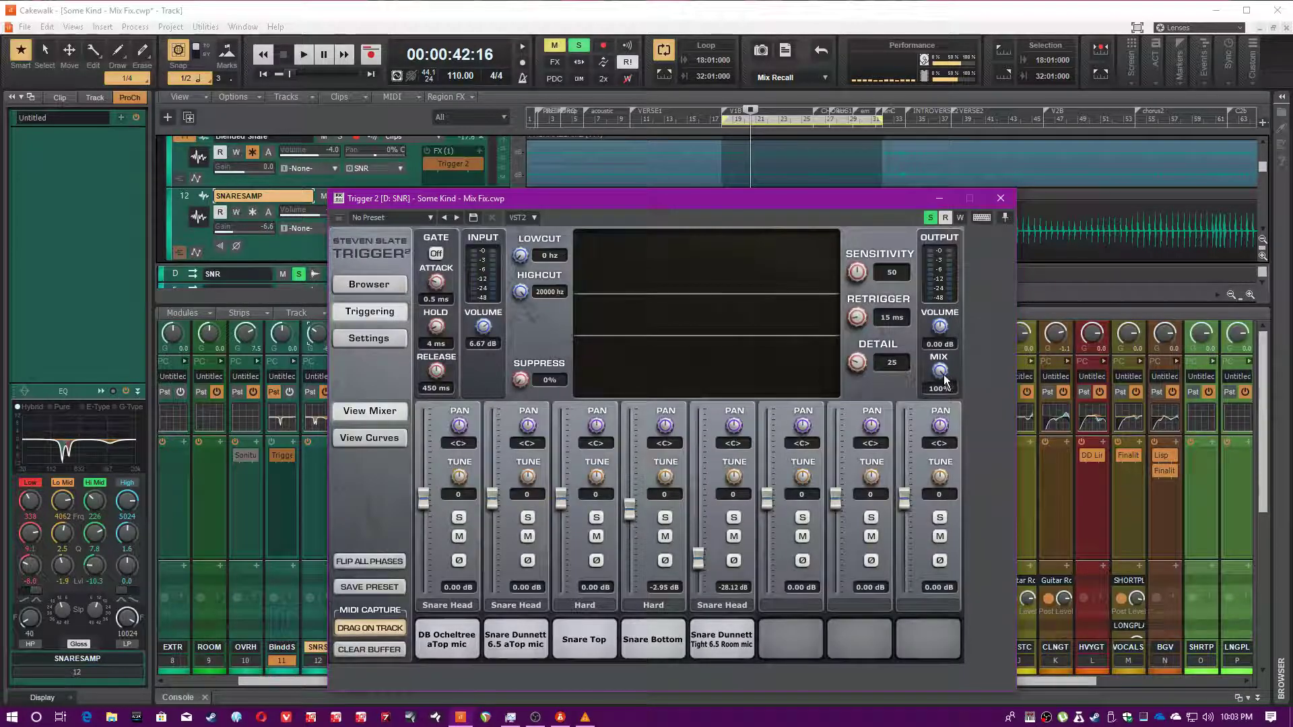
click(381, 438)
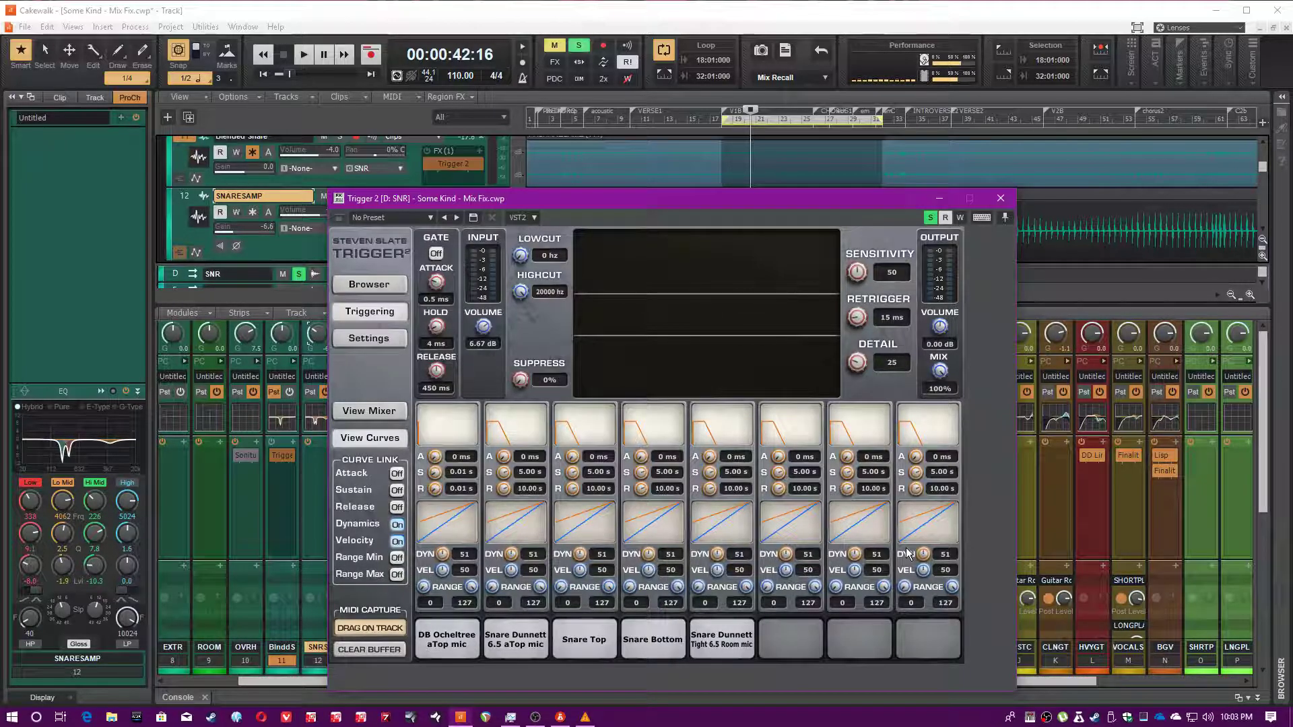
click(369, 412)
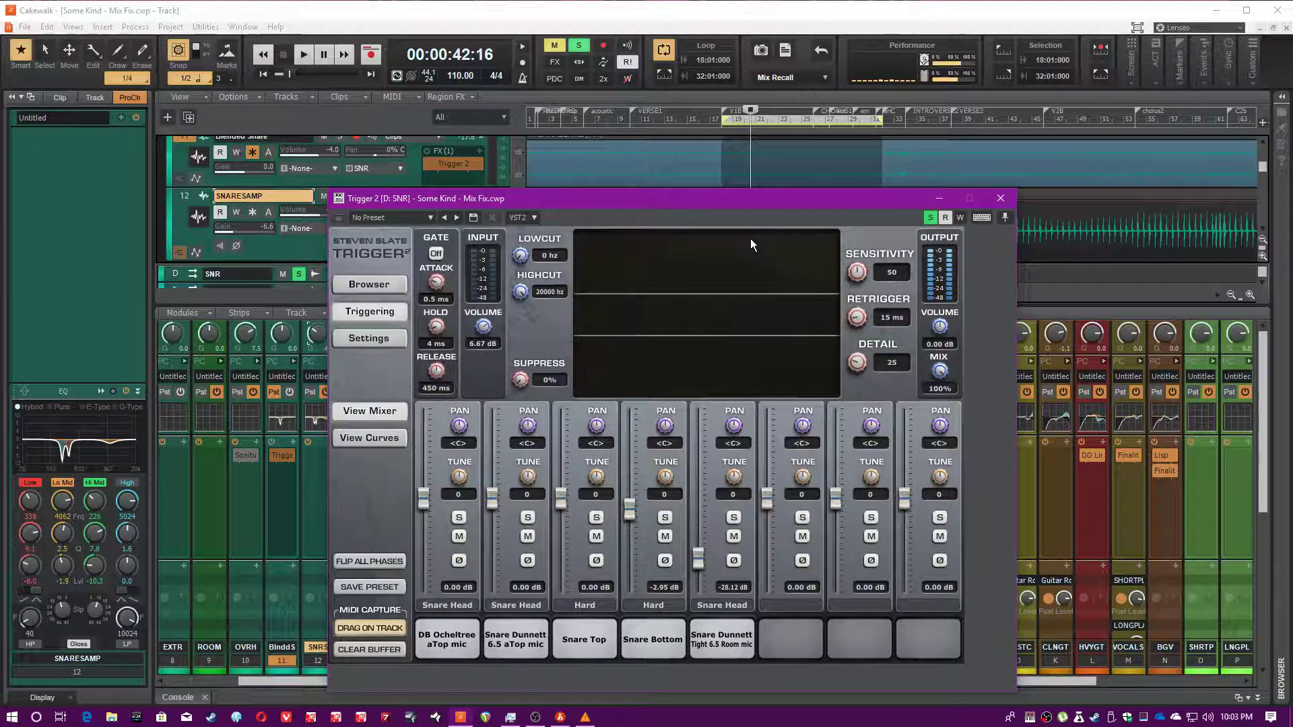
drag(680, 201, 379, 100)
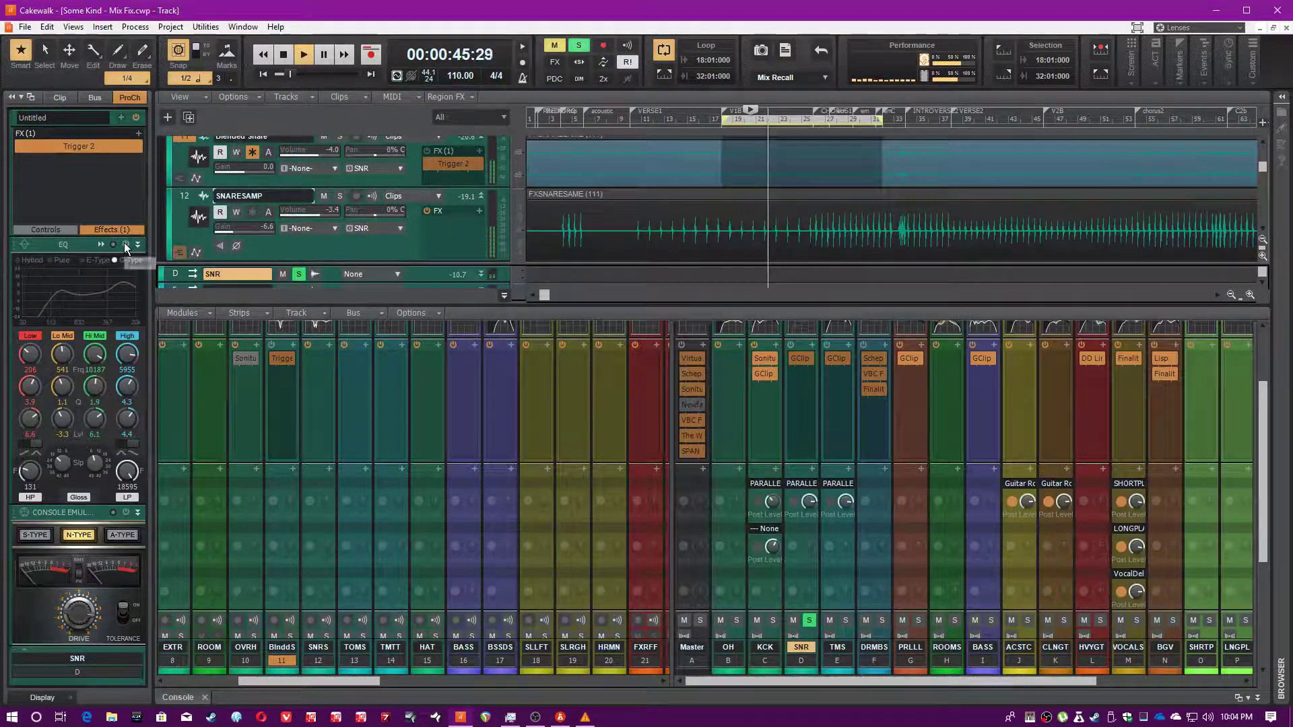
Switch on the SNR bus's EQ and compare its Low, Lo Mid, Hi Mid and High bands bypassed and active during playback.
click(125, 243)
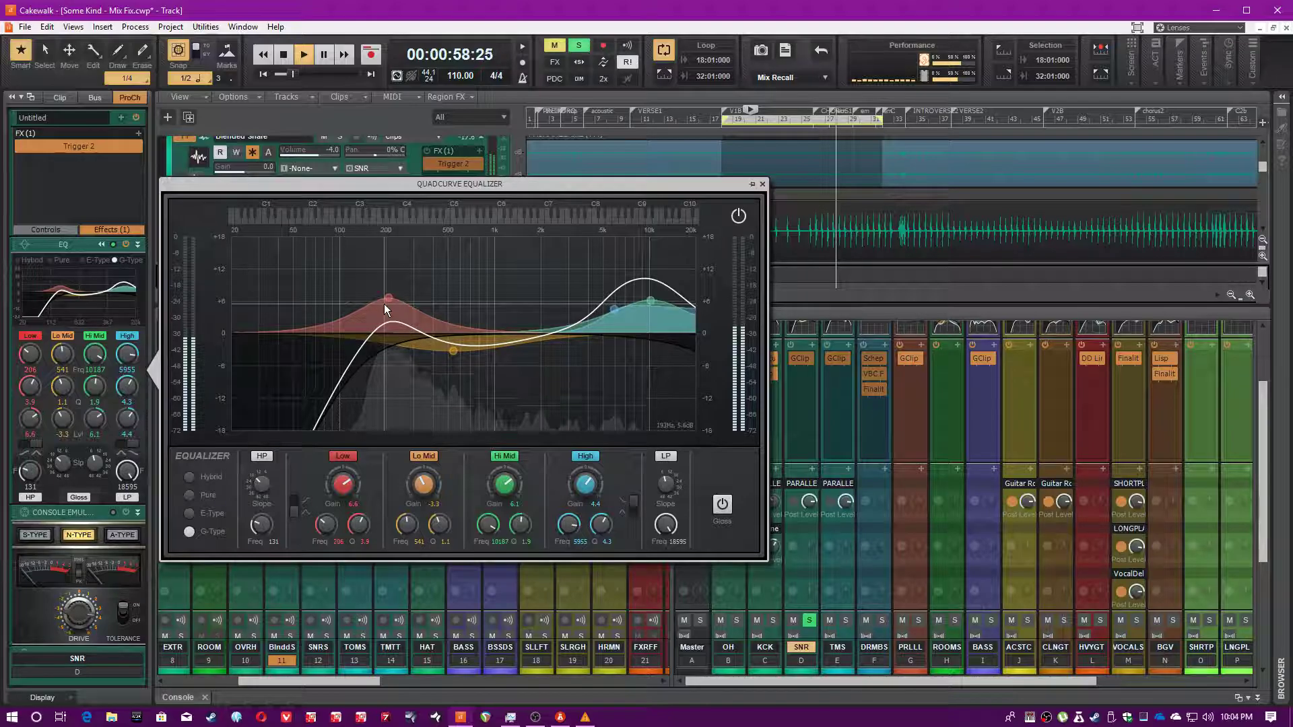
click(350, 456)
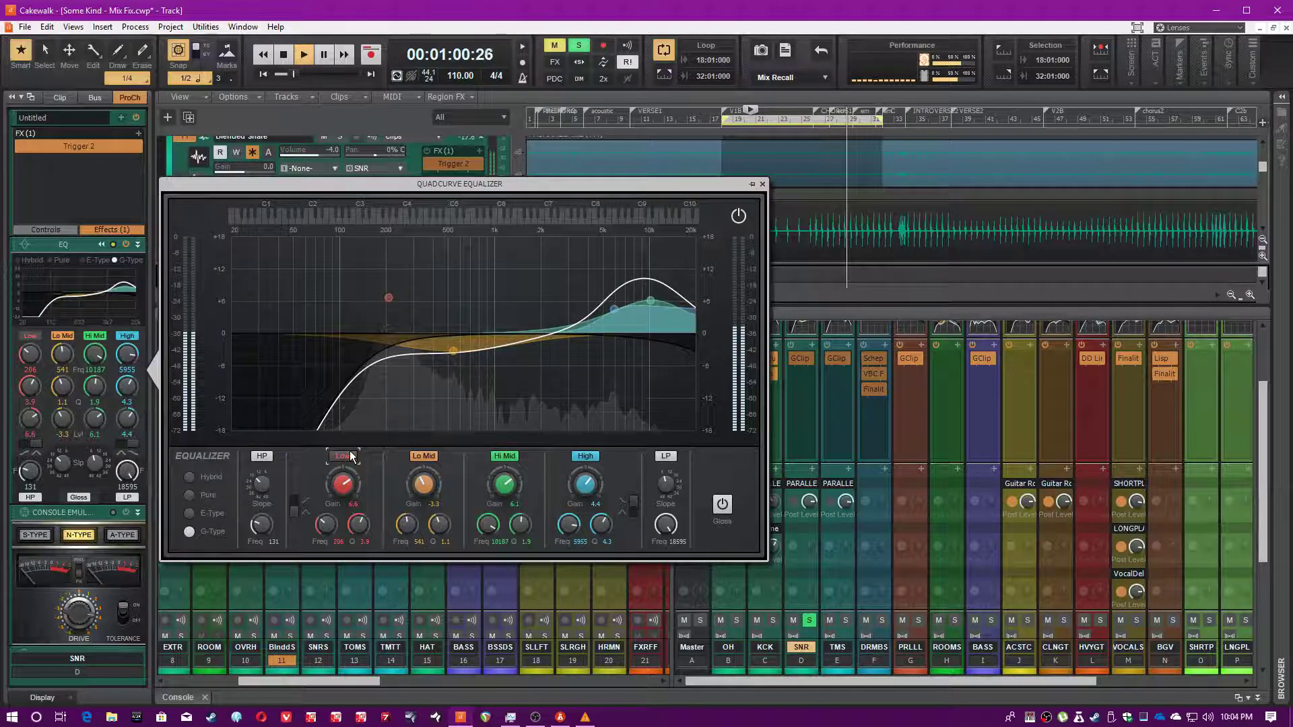
click(351, 457)
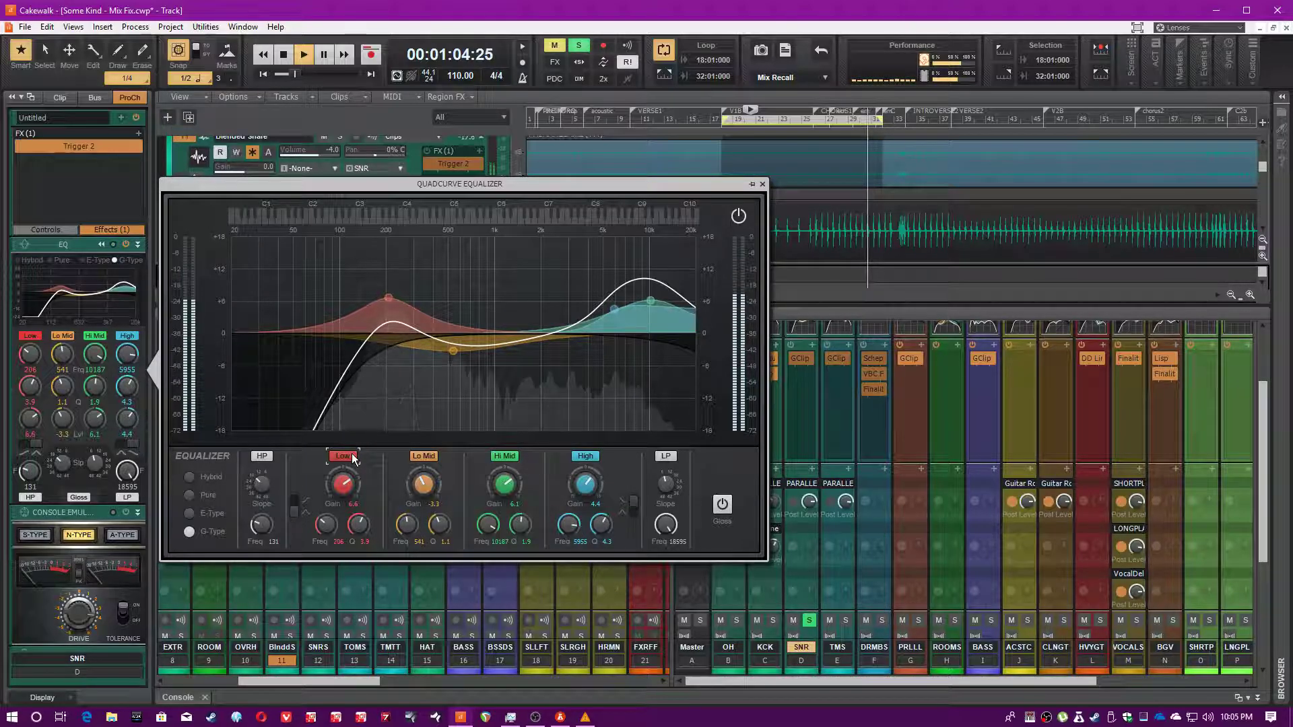
click(430, 456)
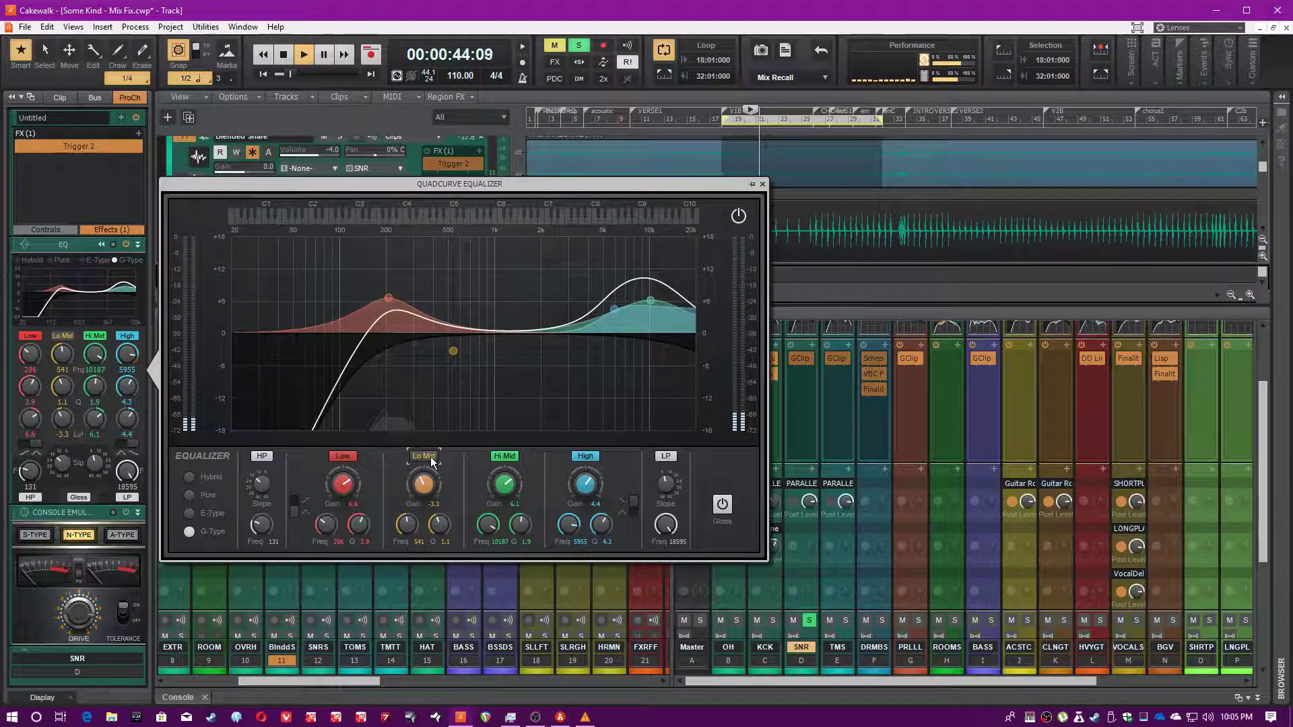
click(424, 456)
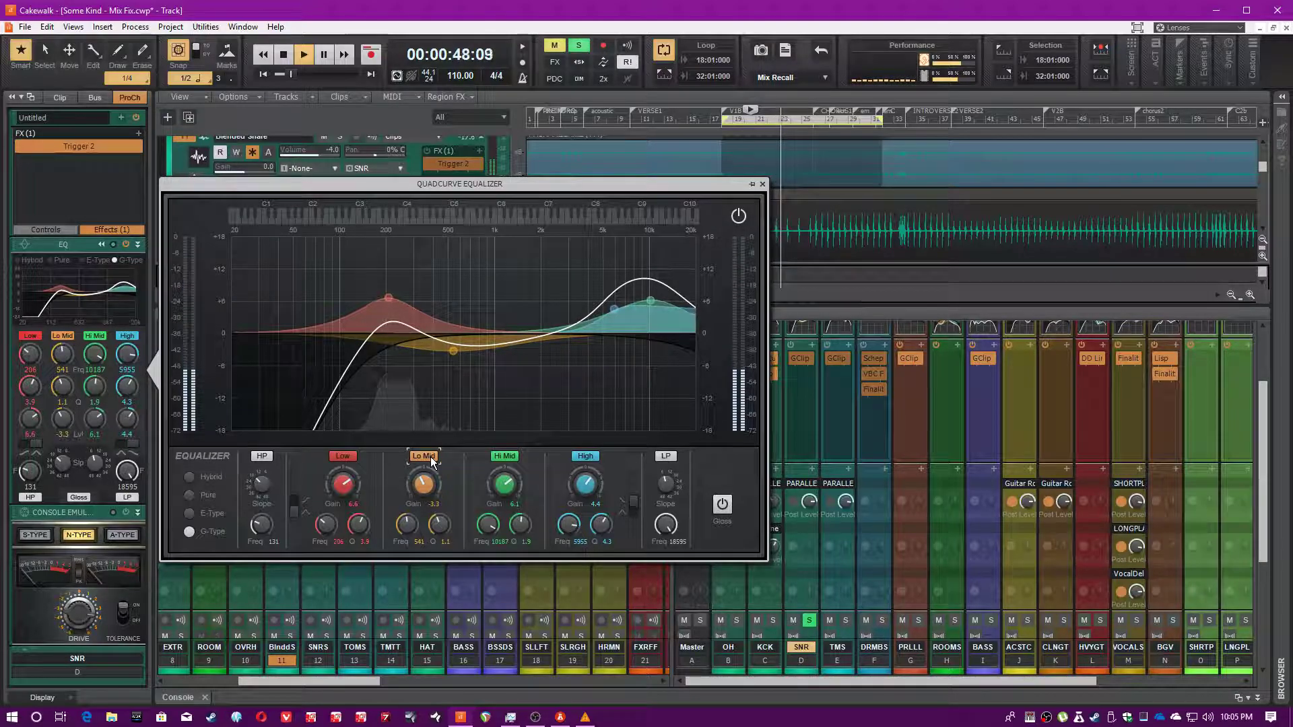
click(509, 456)
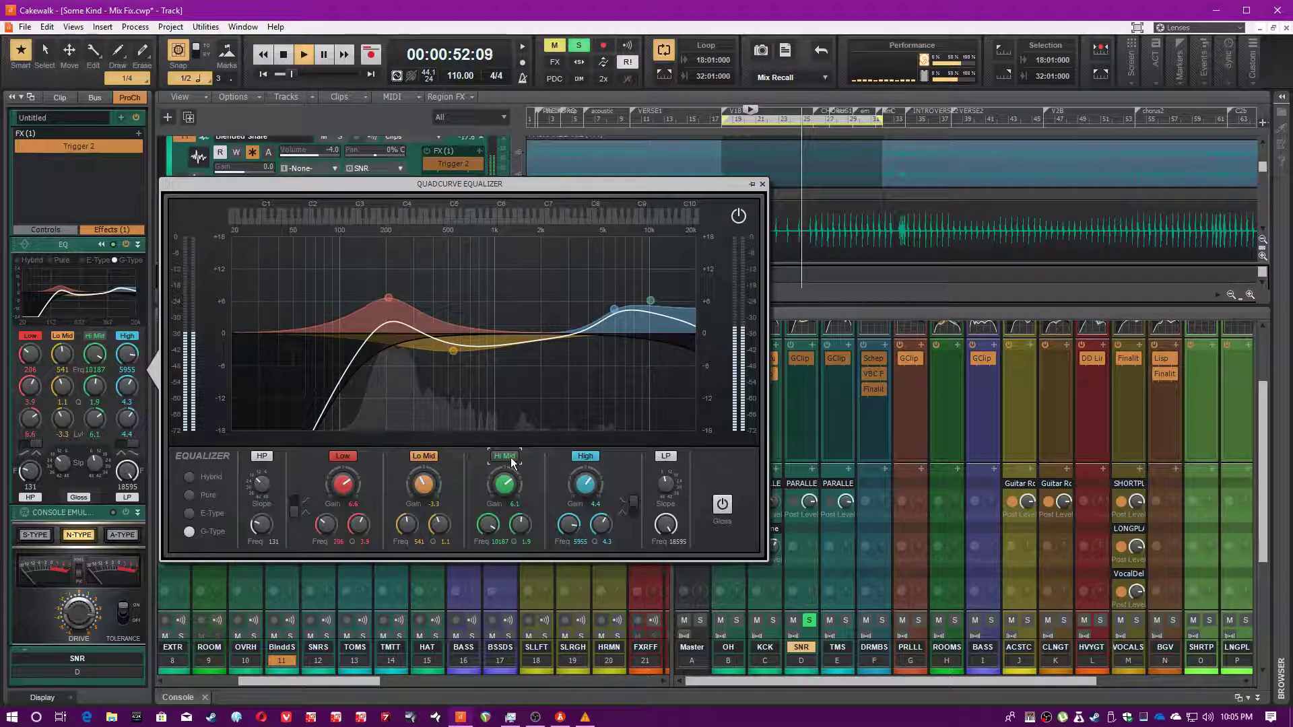
click(587, 458)
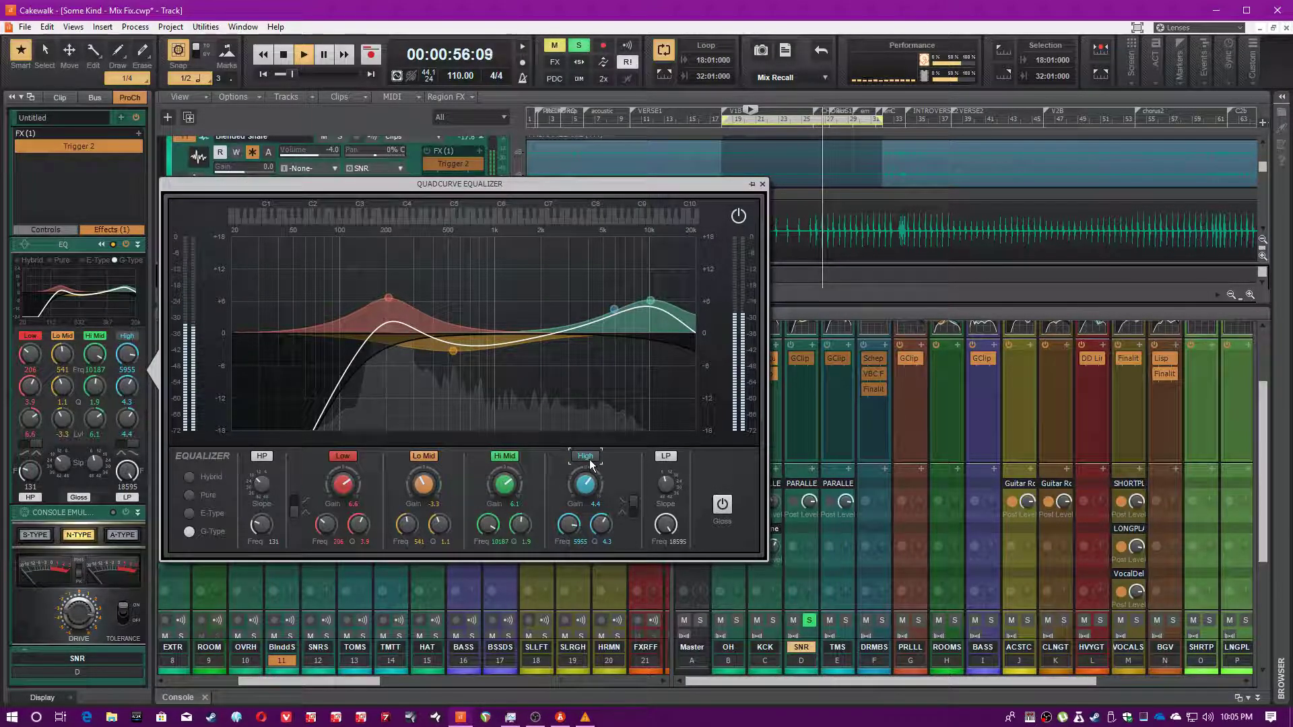
click(587, 458)
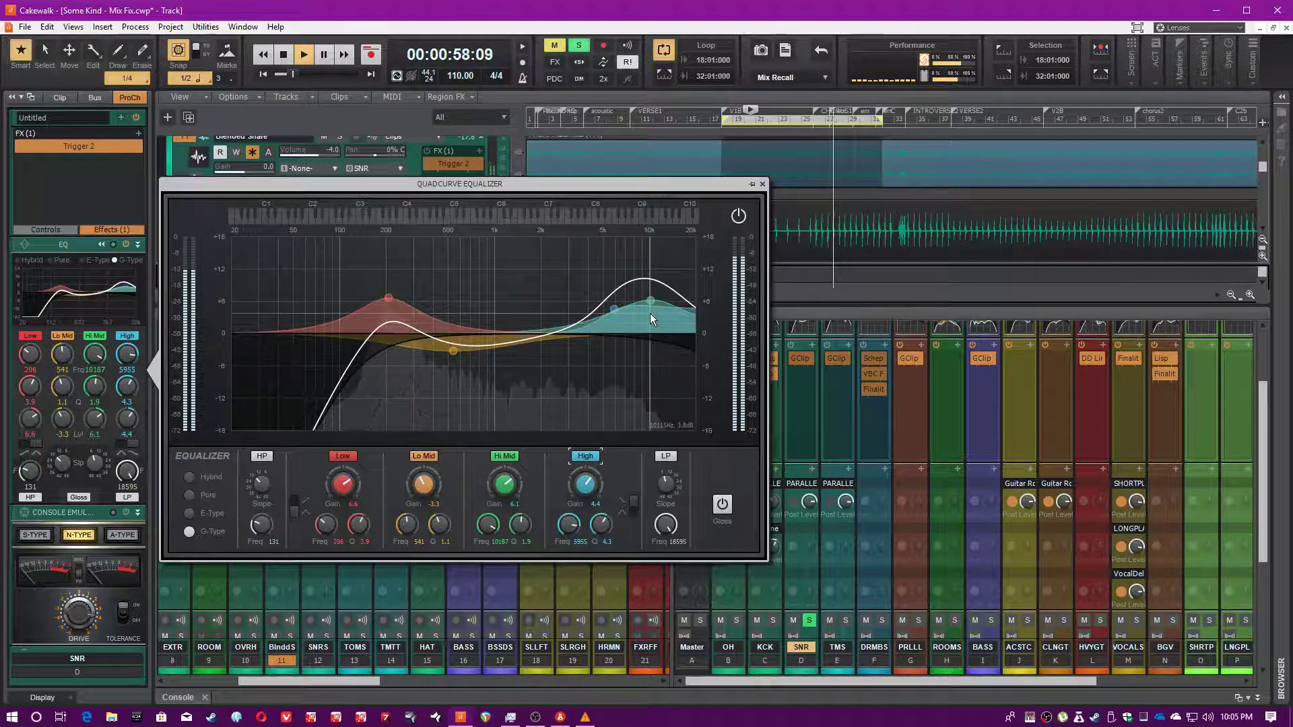
click(762, 184)
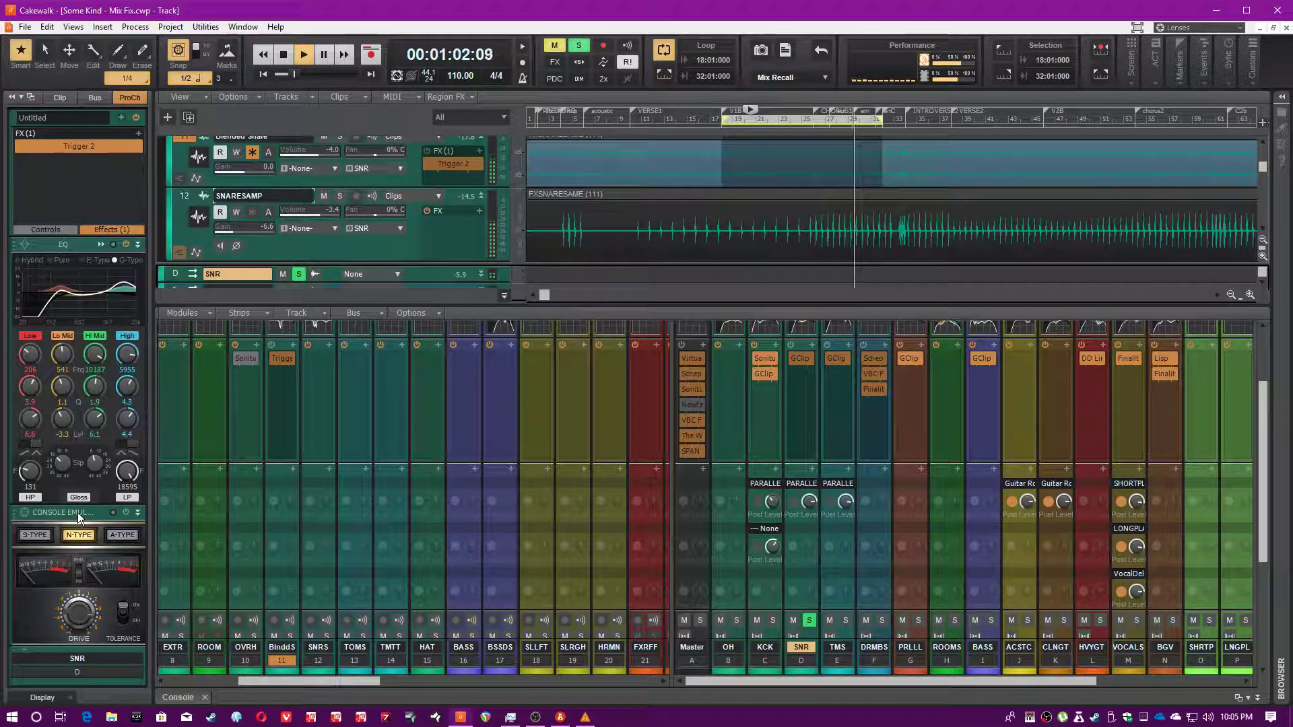
Examine the SNR bus's Console Emulator, Tube and Compressor modules during playback.
scroll(78, 511, down, 1)
scroll(46, 503, down, 2)
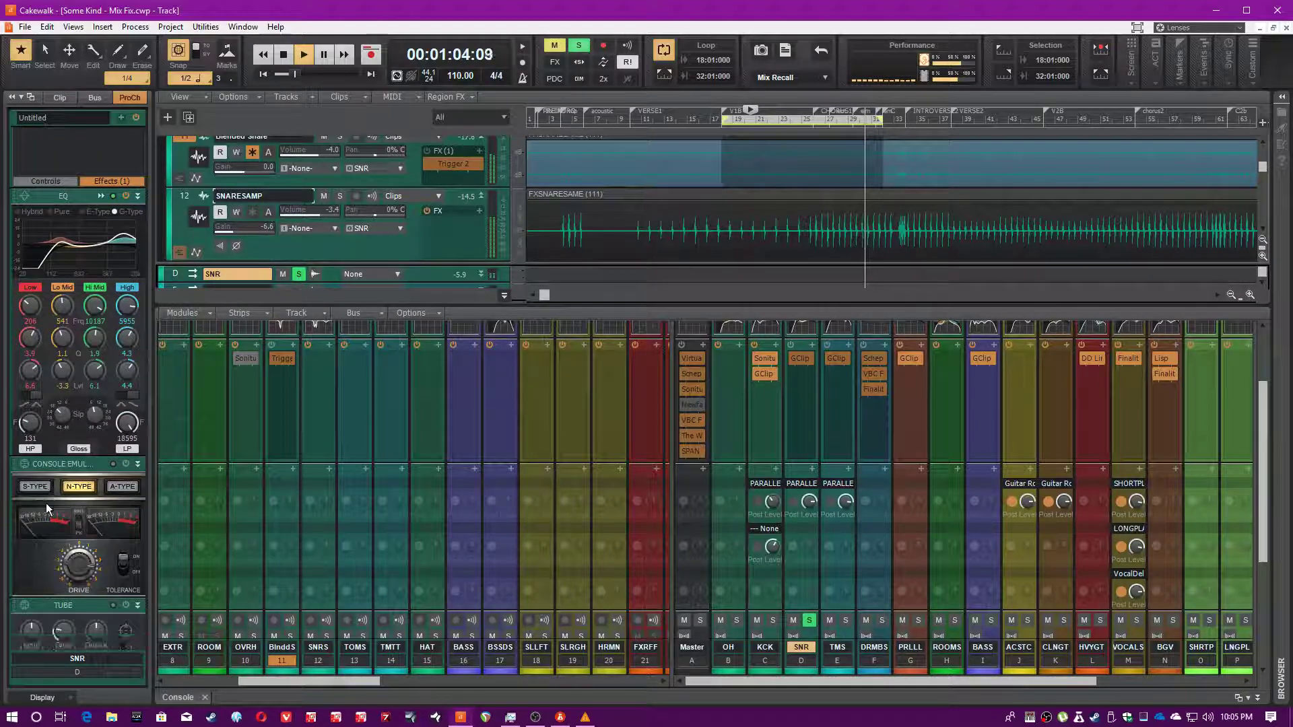
scroll(47, 512, down, 2)
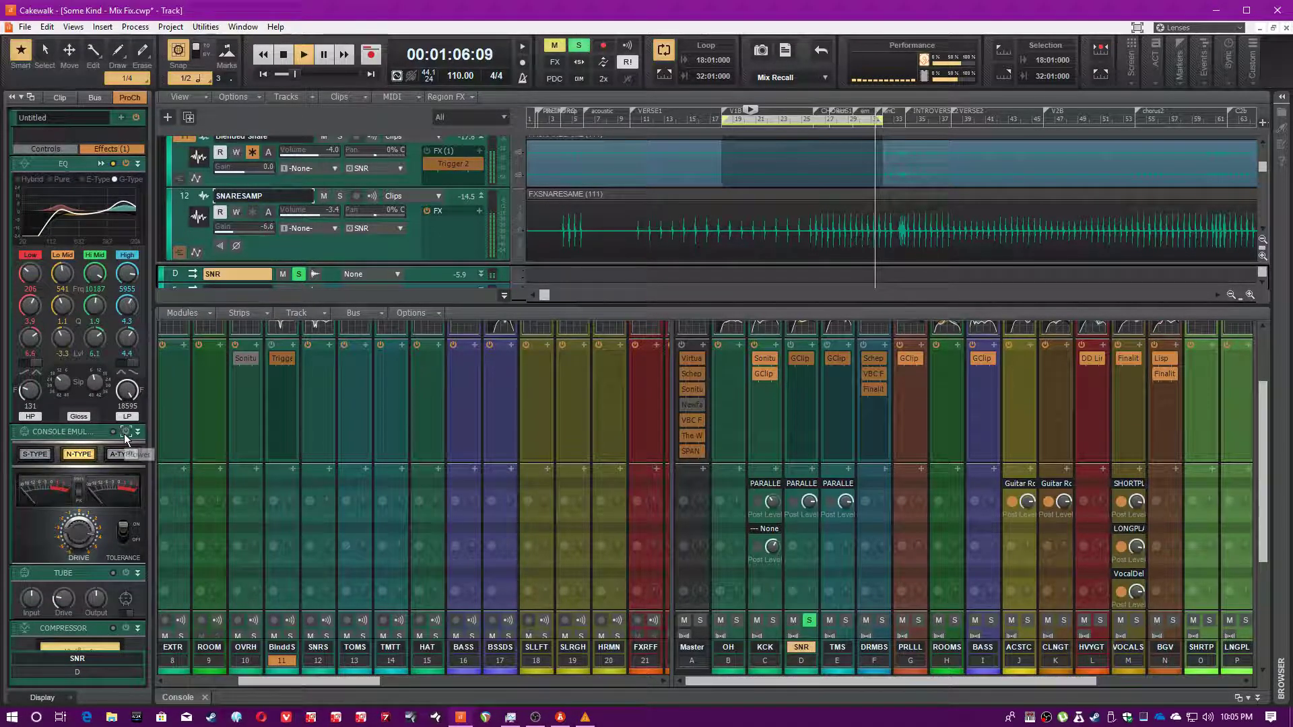
scroll(96, 490, down, 4)
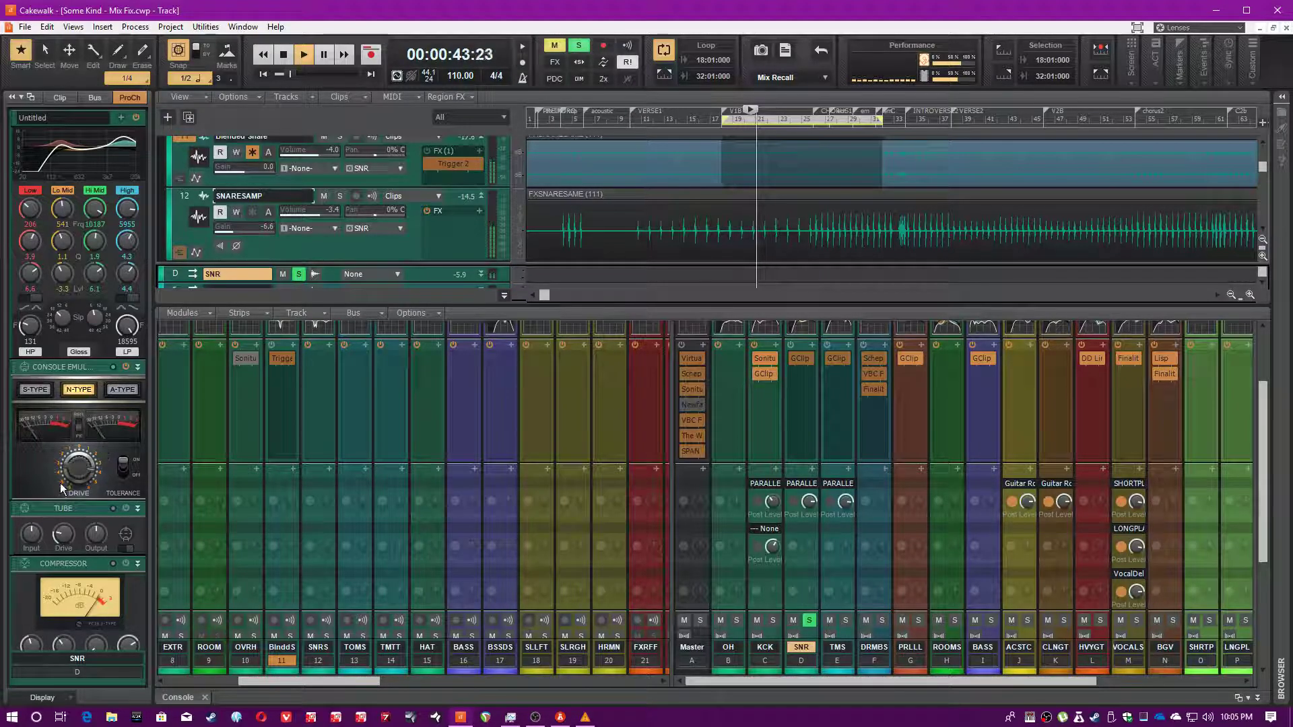
scroll(45, 437, down, 2)
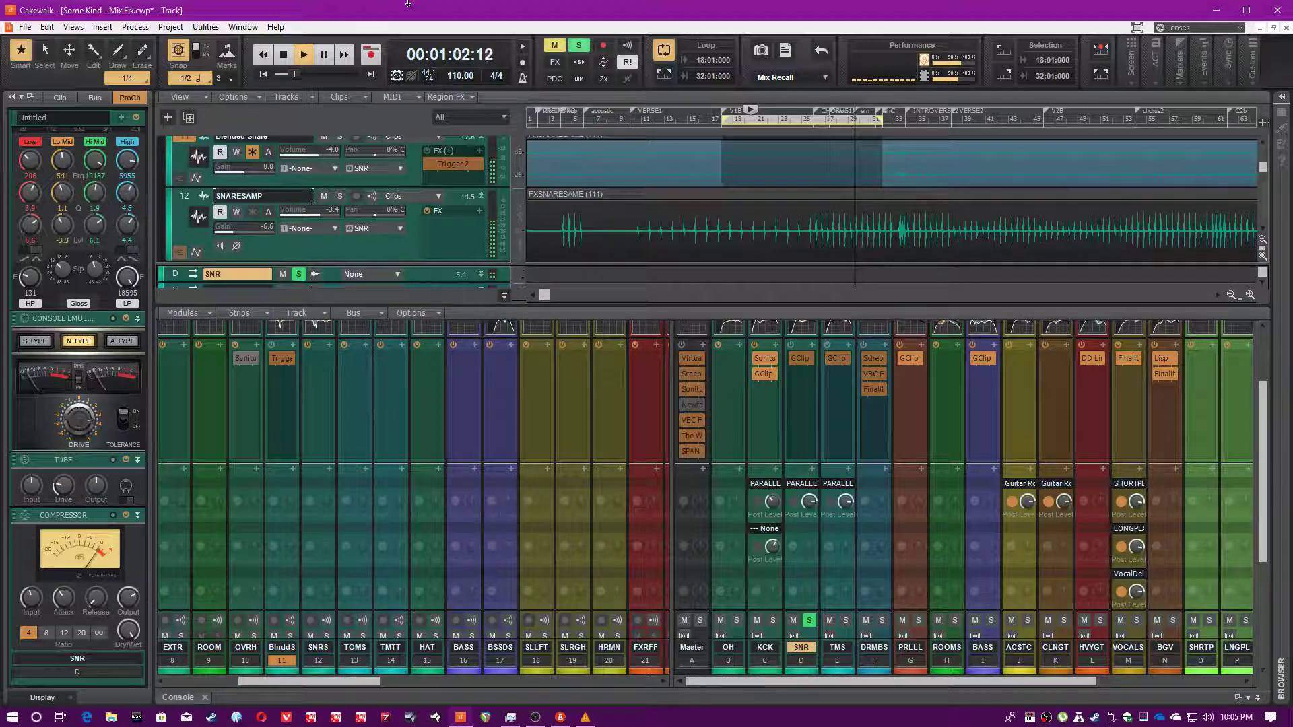
Examine the SNR bus's GClip gain, clip and softness settings during playback, and close its window.
scroll(811, 471, up, 3)
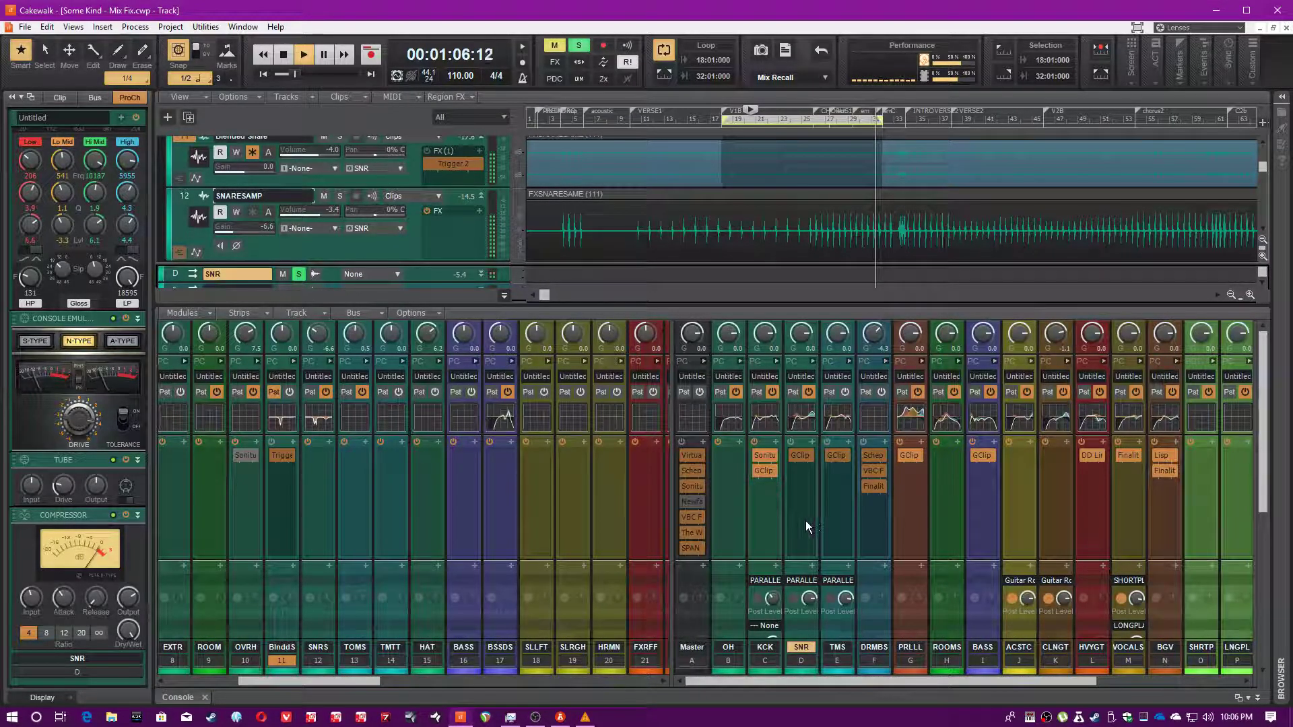
click(807, 457)
drag(130, 10, 439, 161)
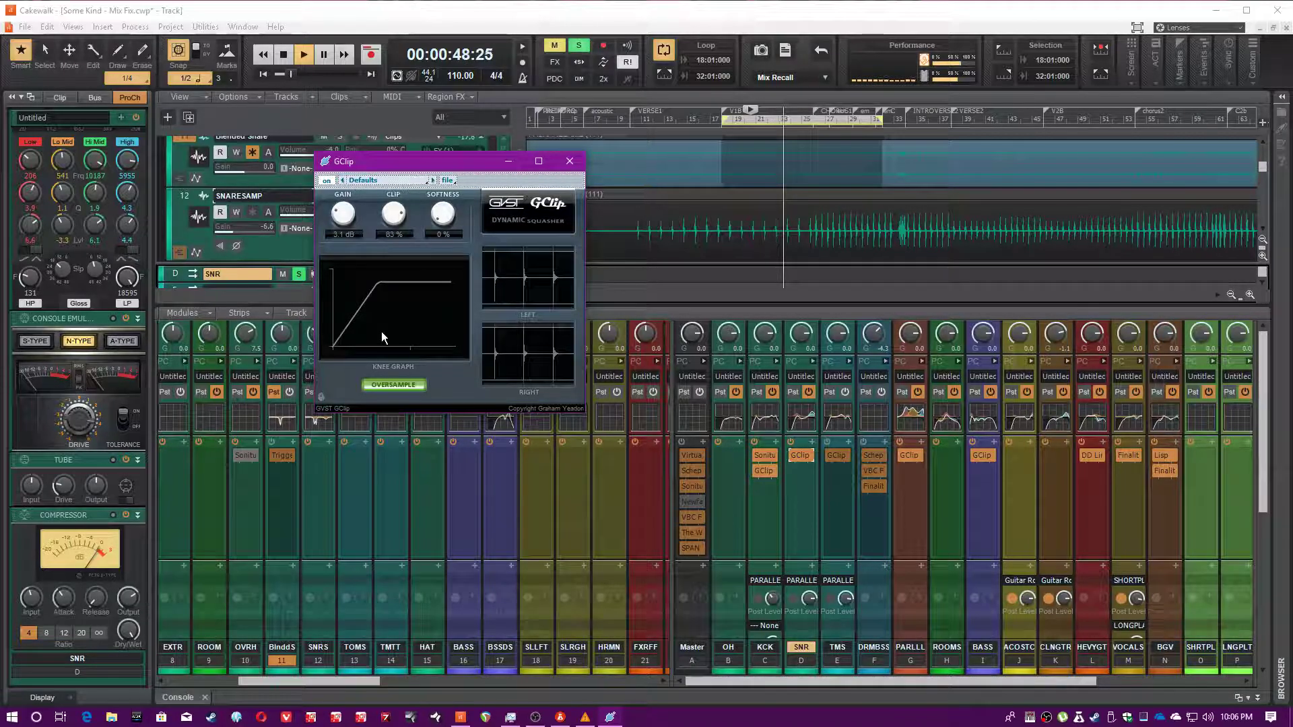
drag(447, 159, 491, 208)
click(475, 140)
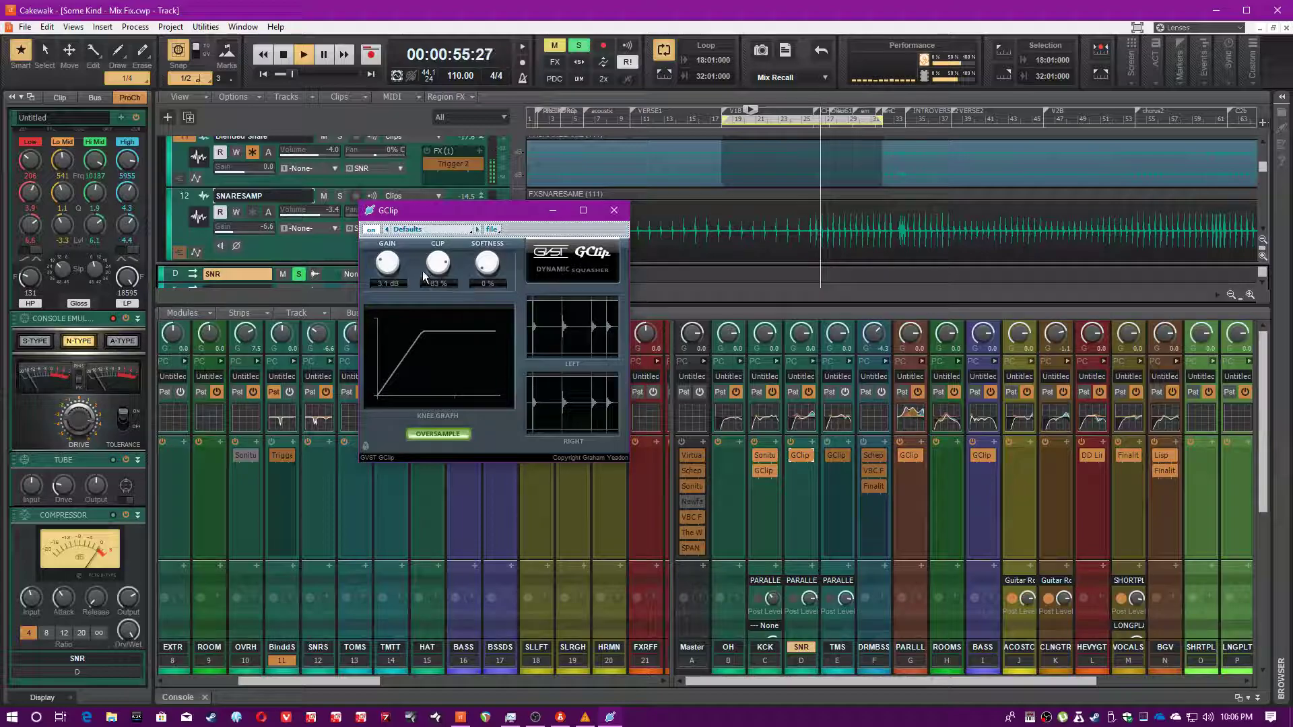
click(793, 456)
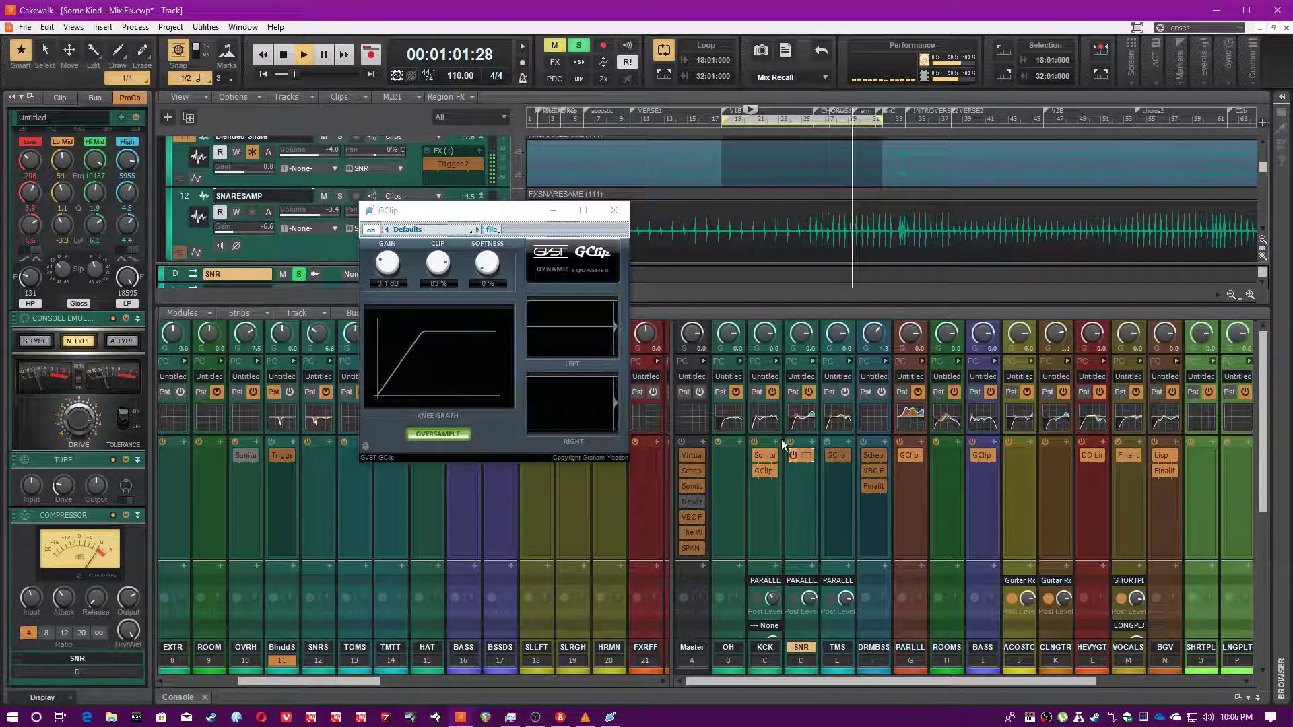
click(614, 210)
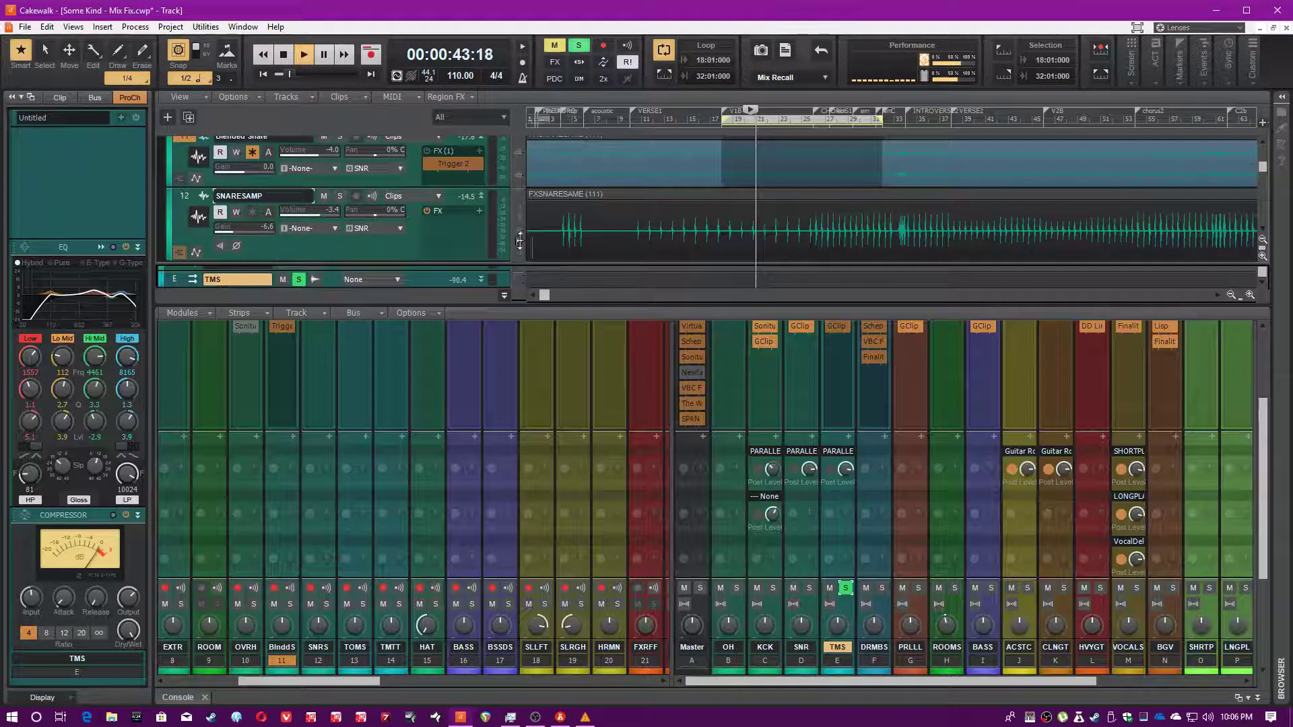
Find the tom tracks and set playback to loop a short section from 33:01:000 to 34:03:000.
scroll(505, 233, down, 3)
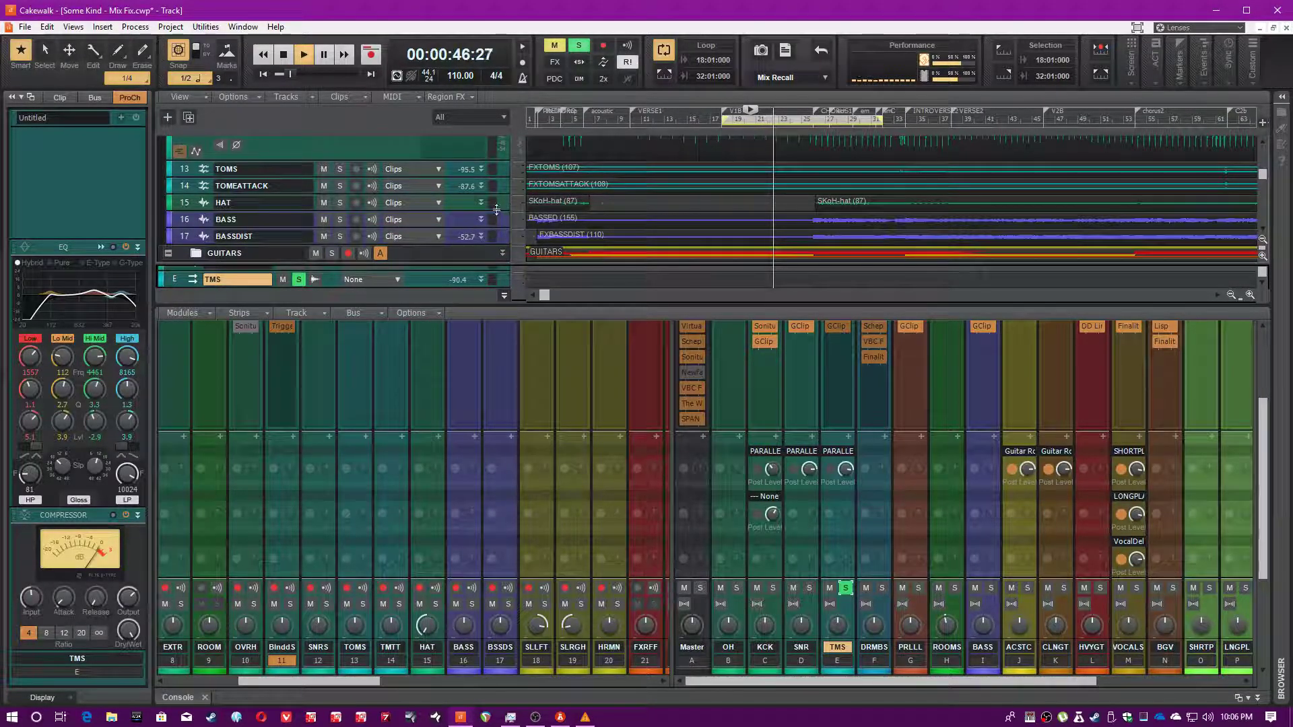
drag(544, 296, 584, 295)
click(753, 124)
Examine the TOMS and TOMEATTACK tracks and reset their peak level readings during playback.
scroll(391, 544, down, 3)
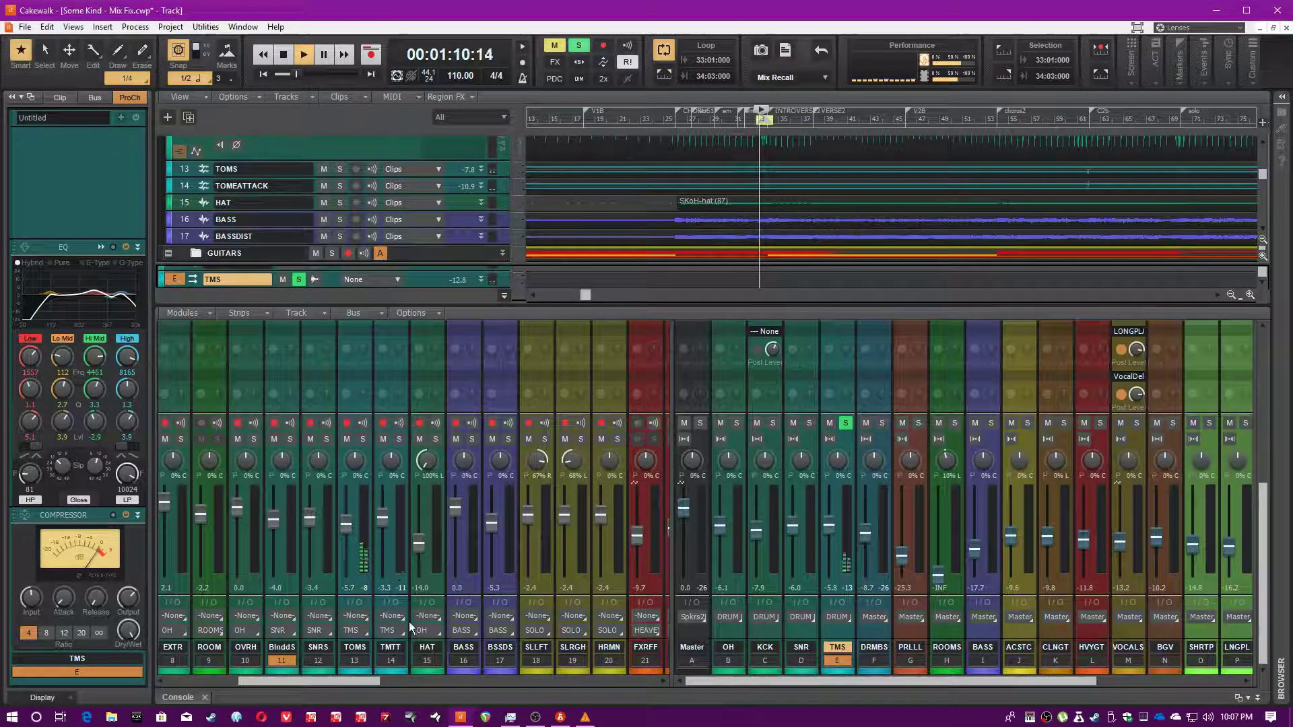
click(364, 650)
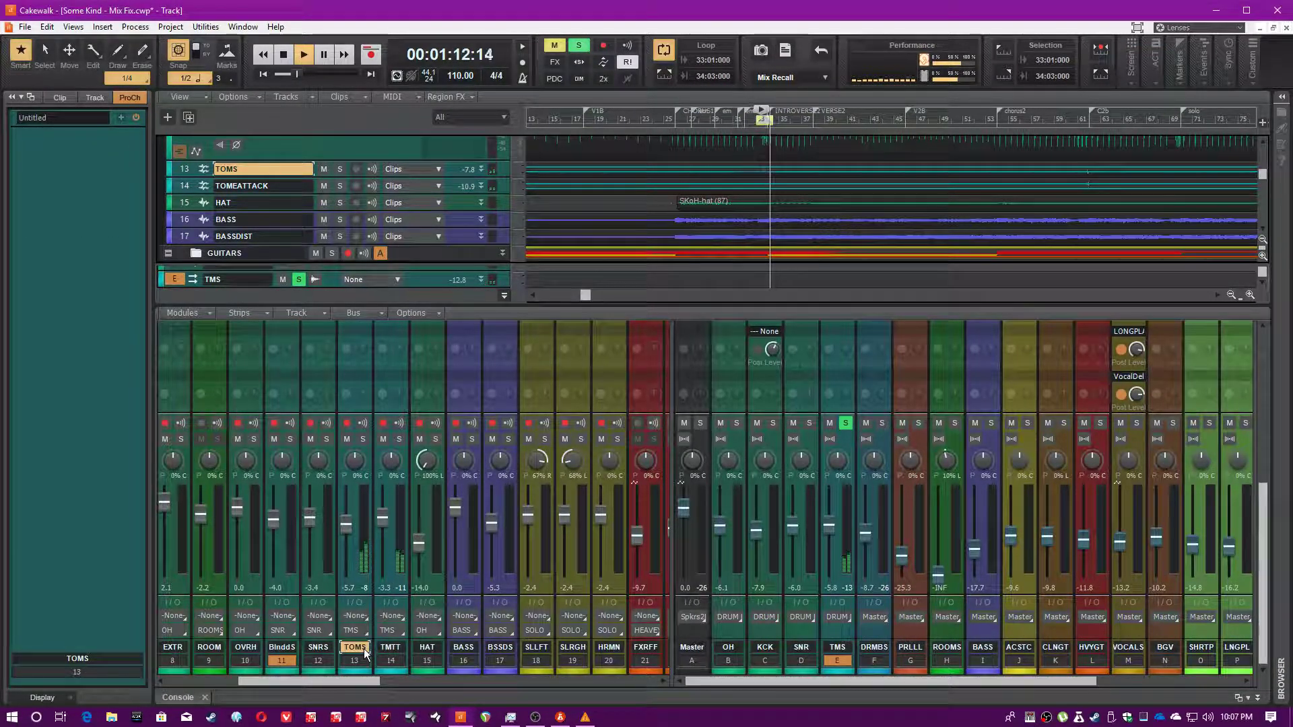
click(398, 649)
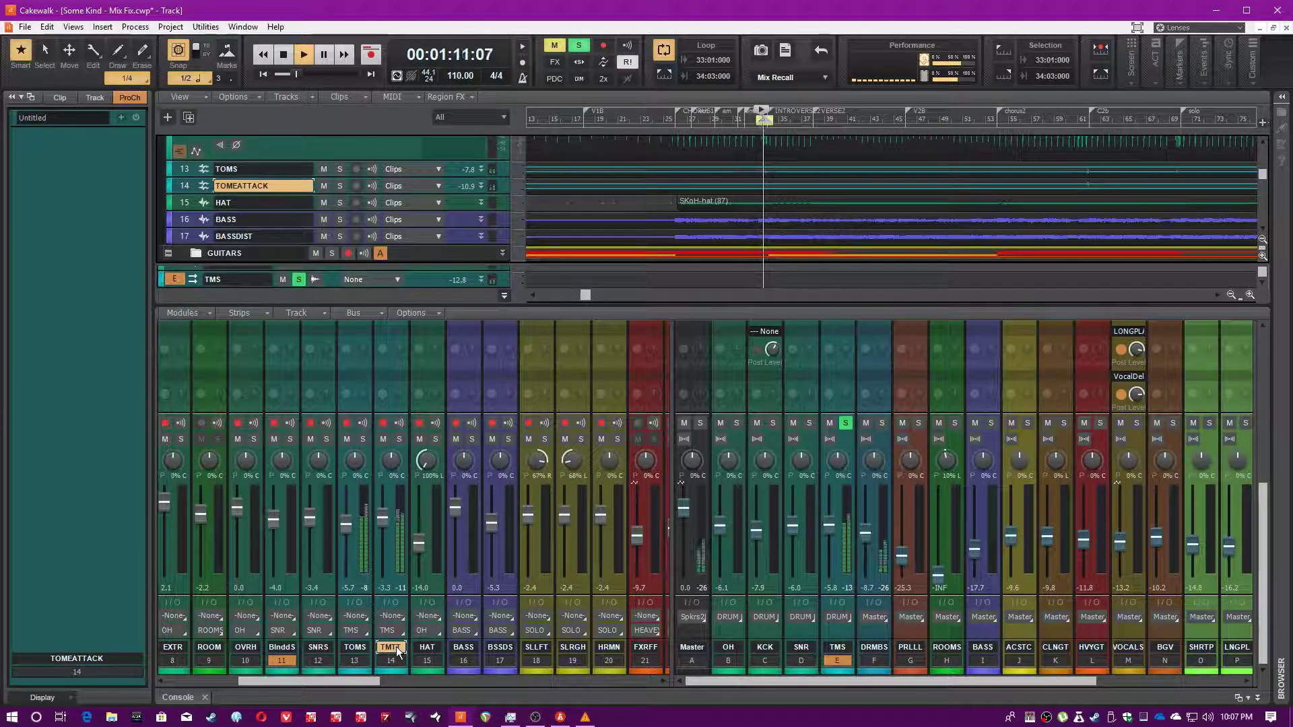
click(404, 587)
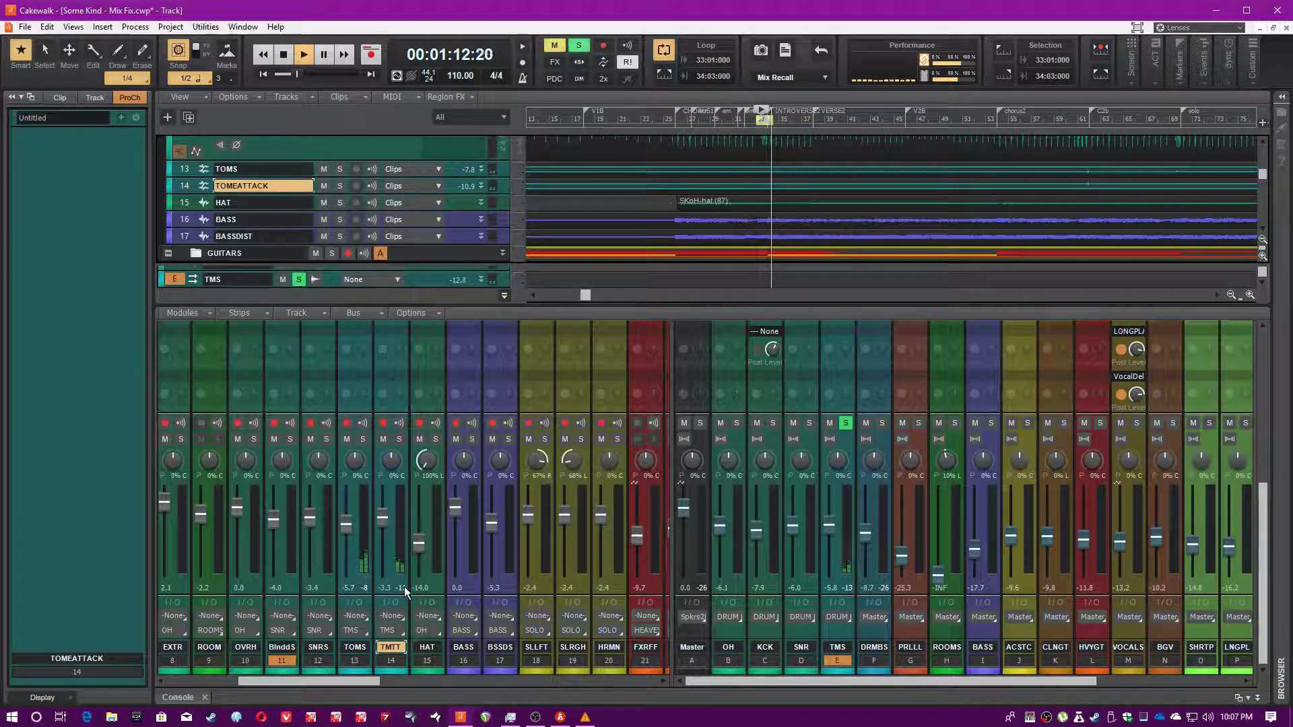
click(363, 588)
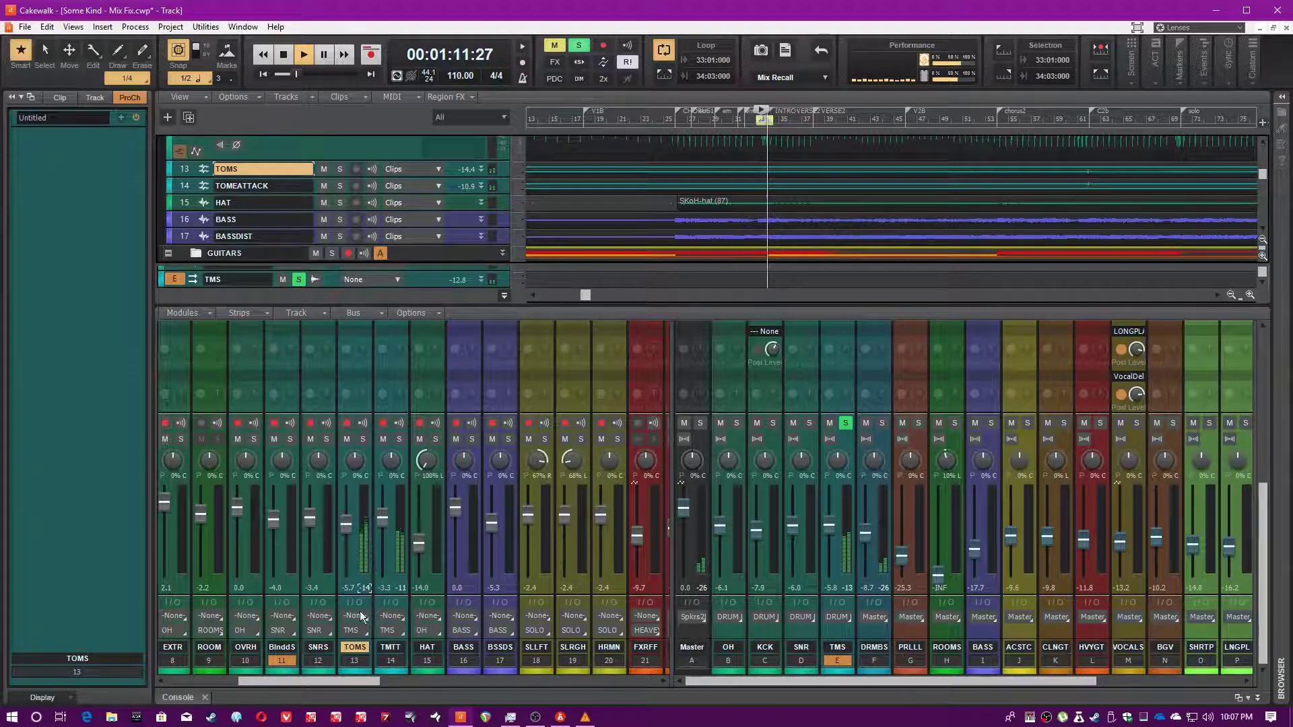
Open the TMS bus's EQ and compare its Lo Mid, Hi Mid, High and Low bands bypassed and active during playback.
scroll(401, 385, up, 5)
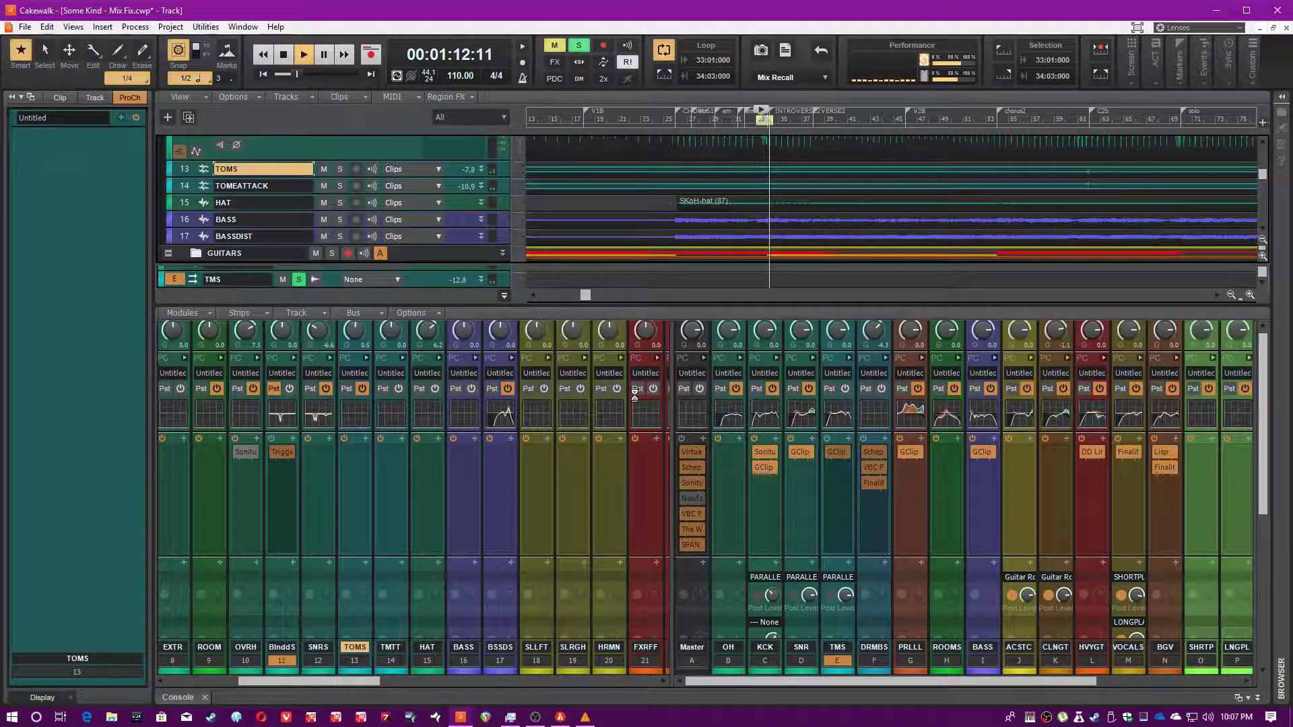
click(837, 529)
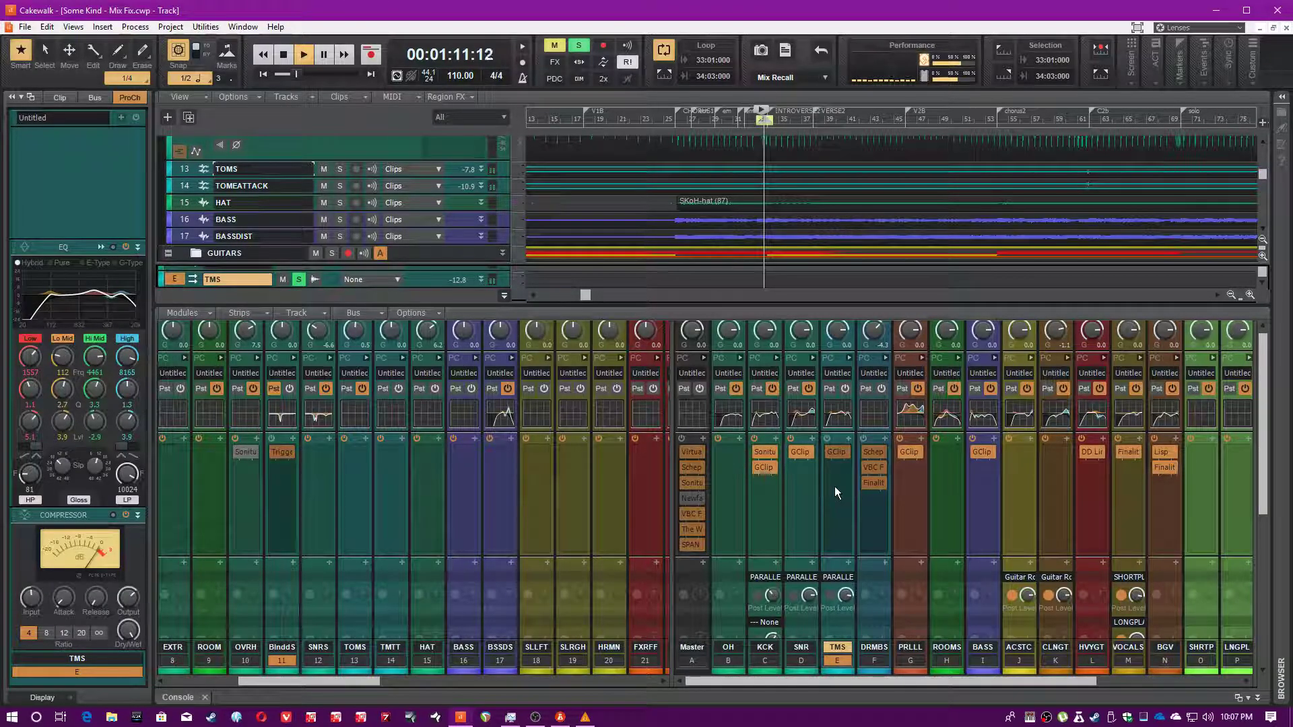
scroll(841, 444, up, 1)
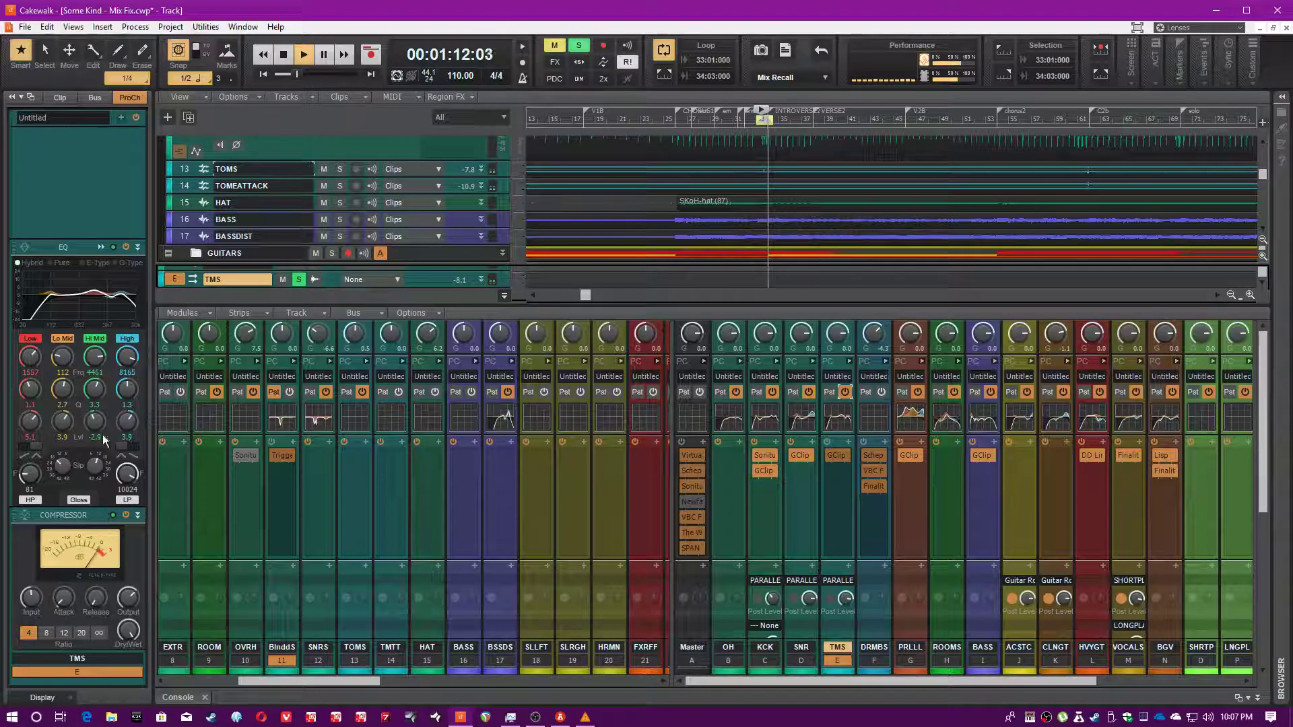
click(102, 246)
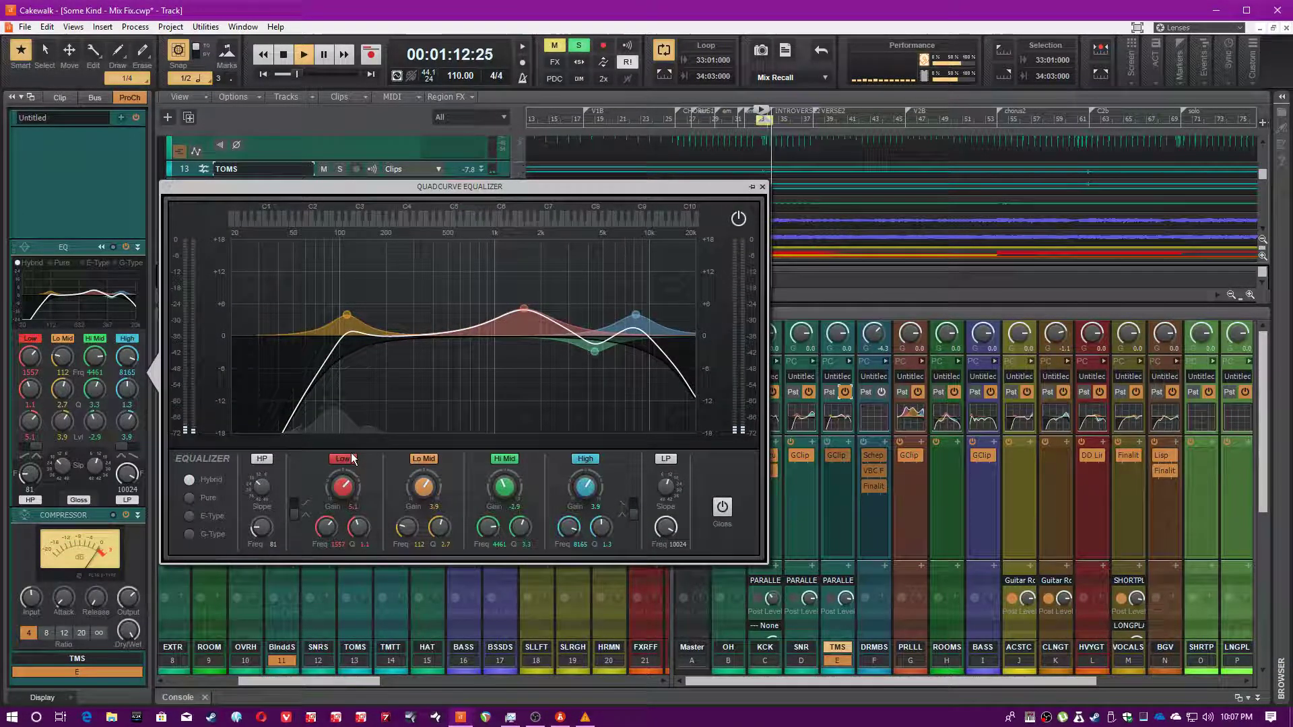
click(430, 458)
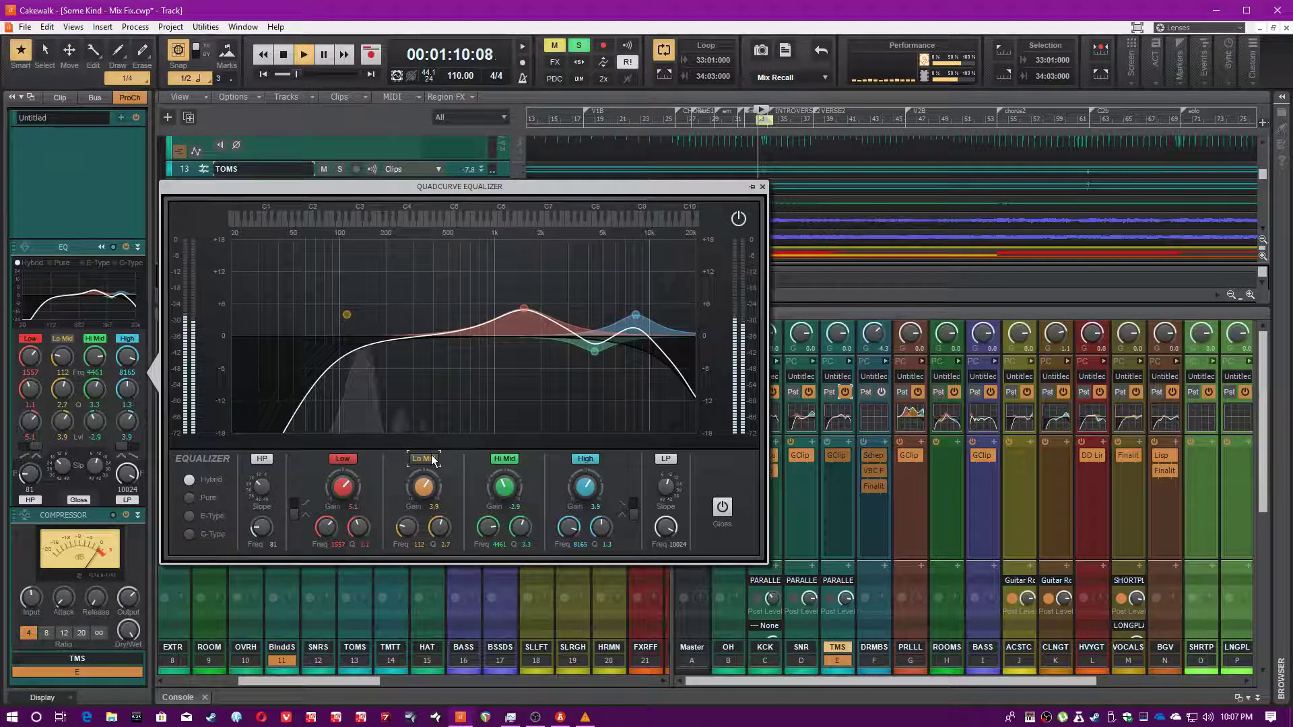
click(432, 459)
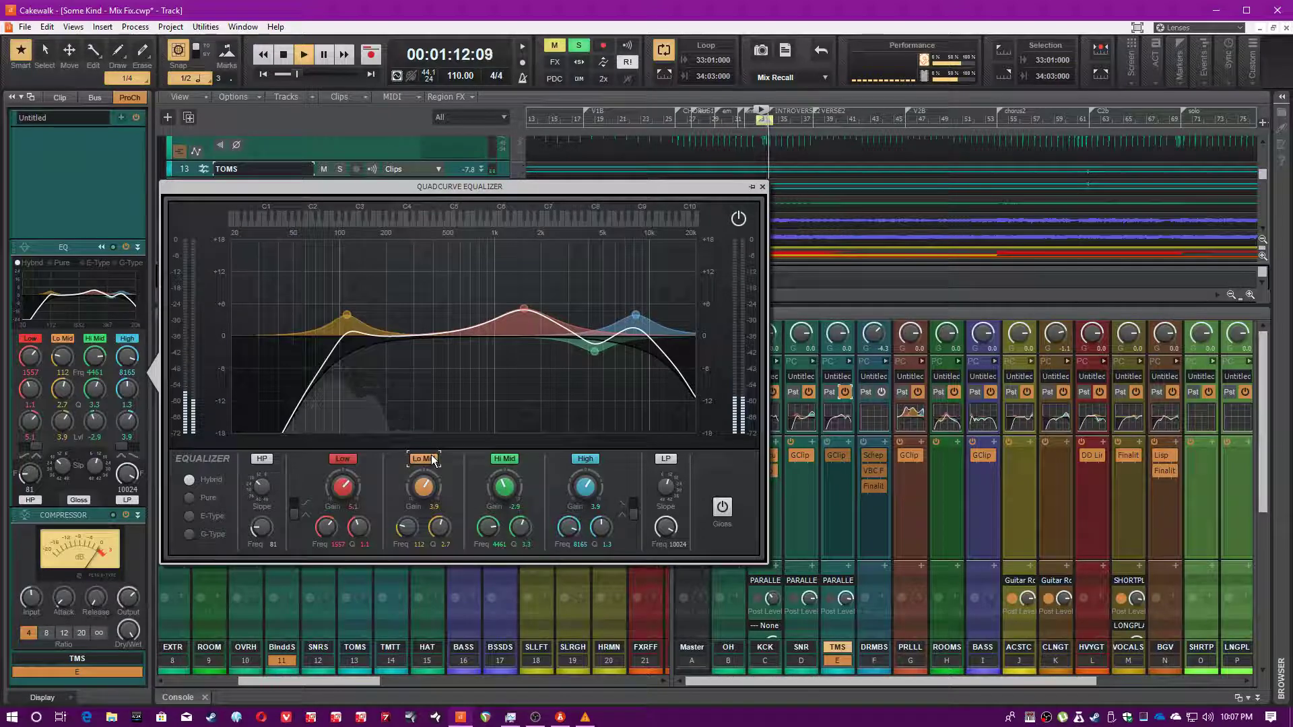
click(513, 461)
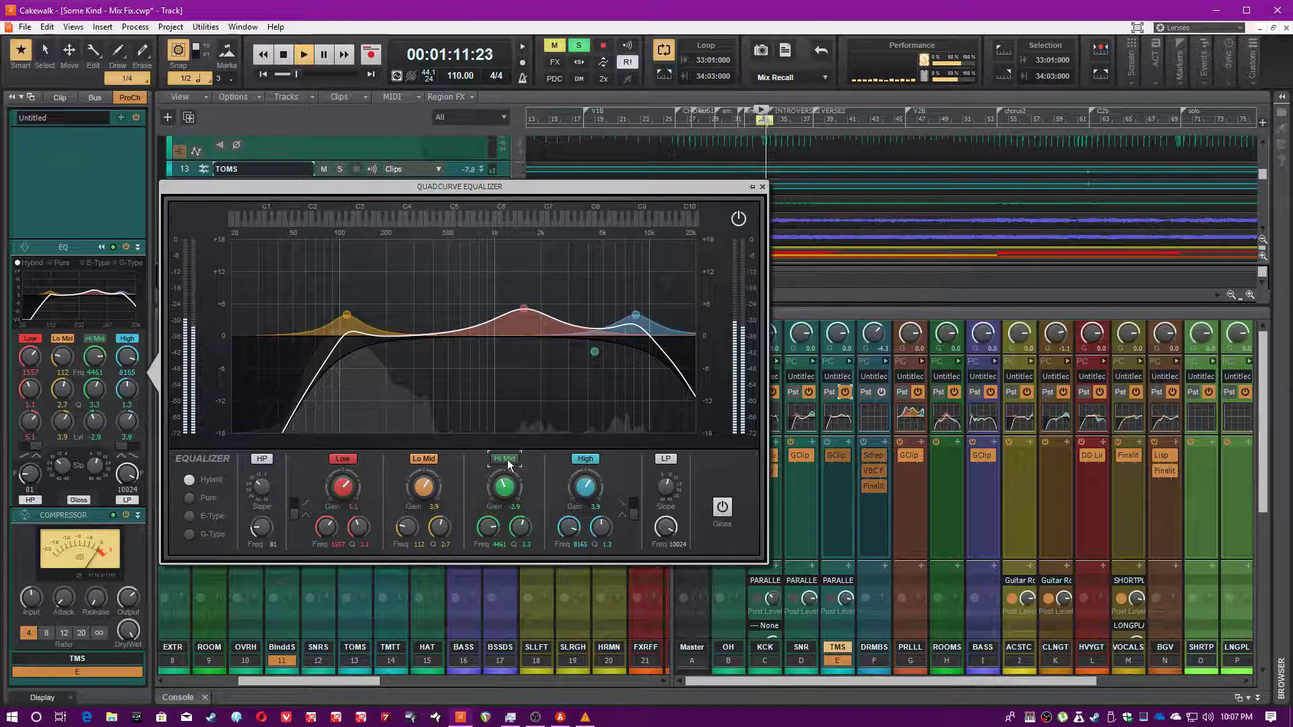
click(508, 463)
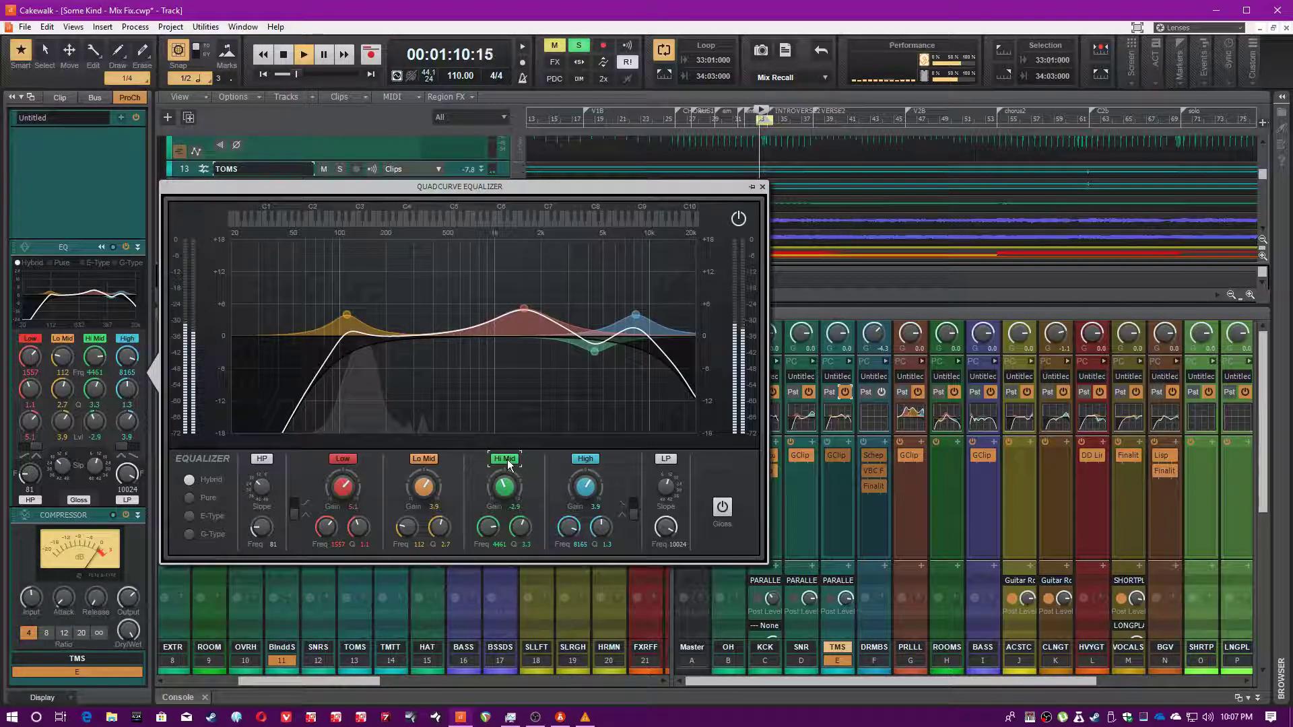
click(587, 459)
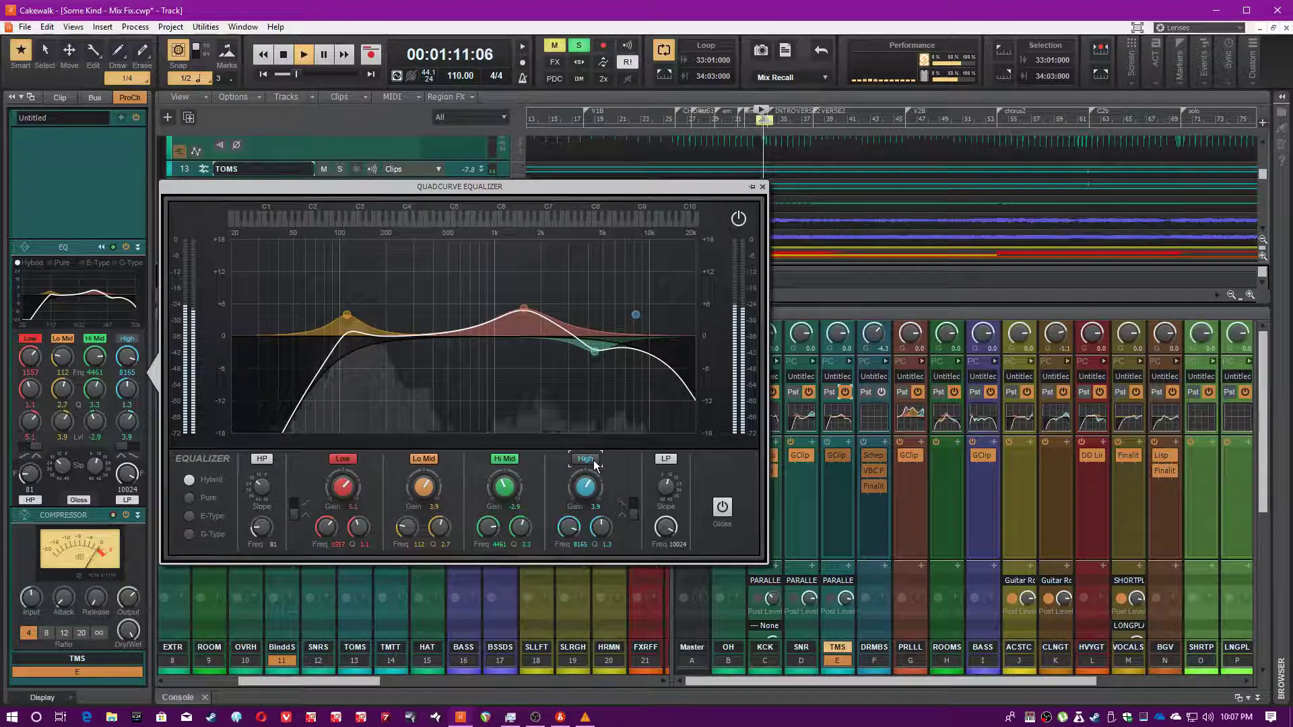
click(593, 461)
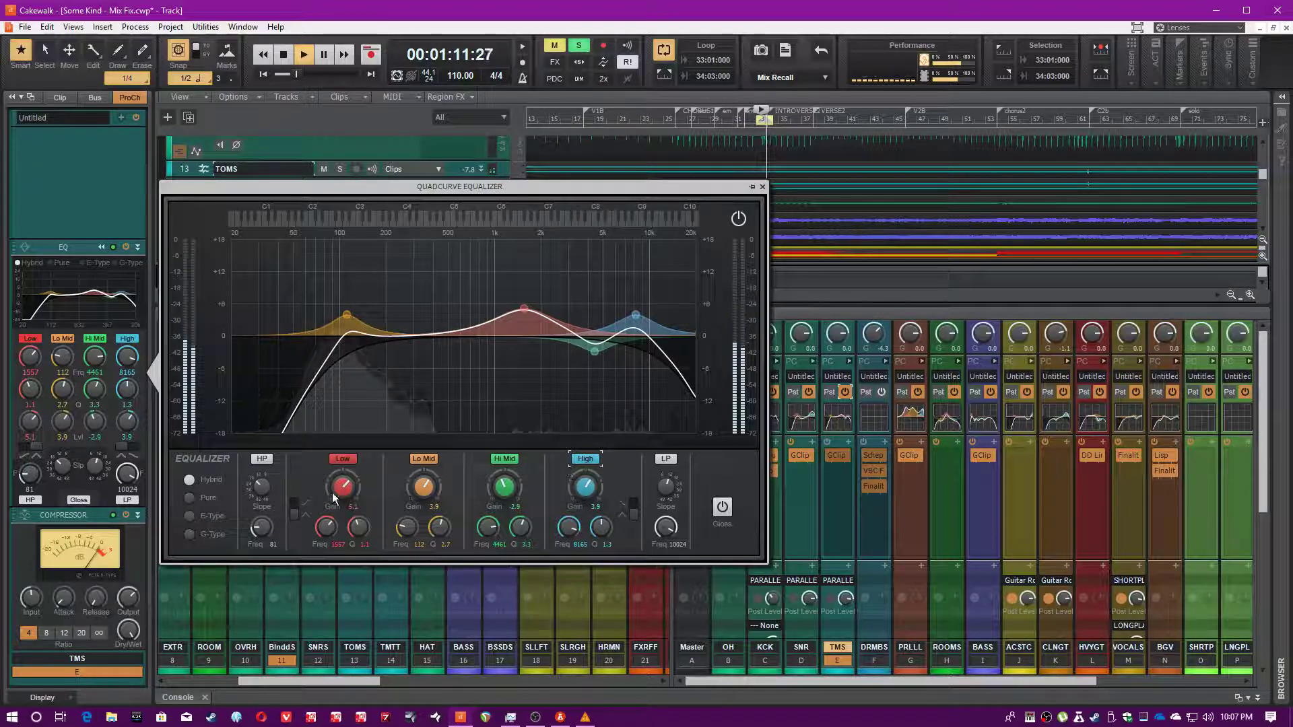
click(350, 464)
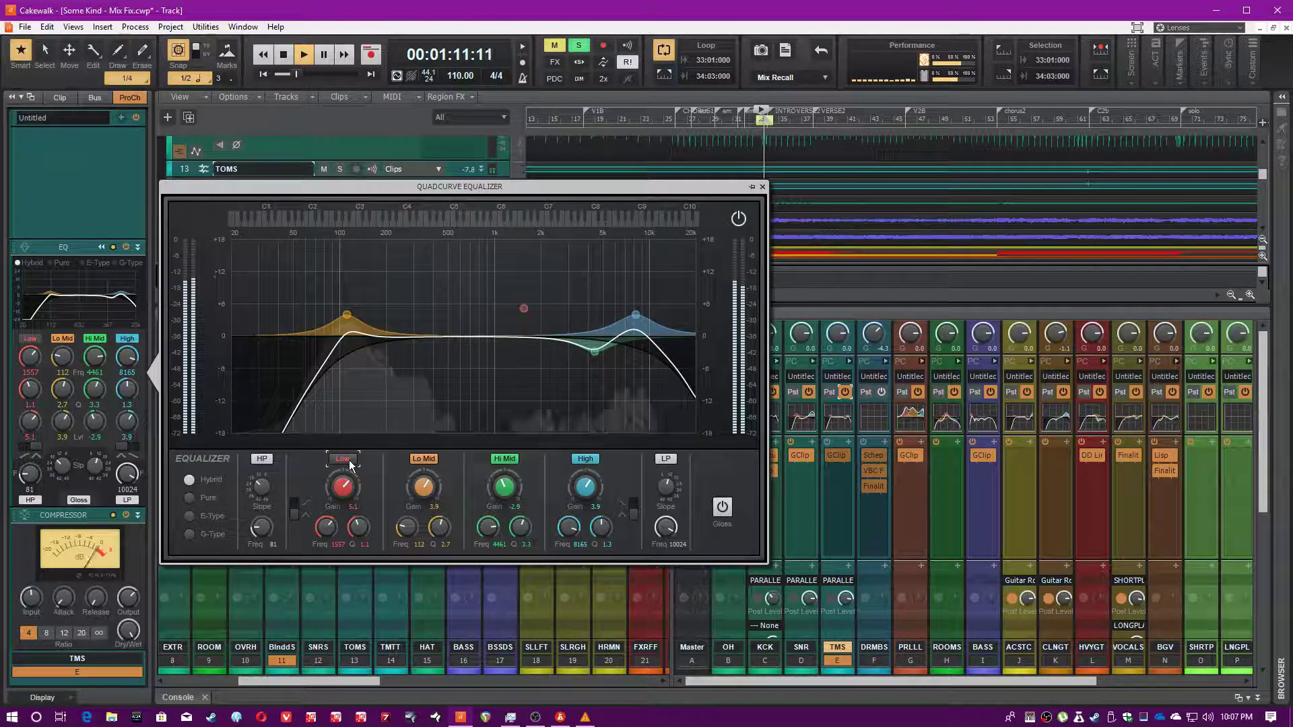
click(349, 461)
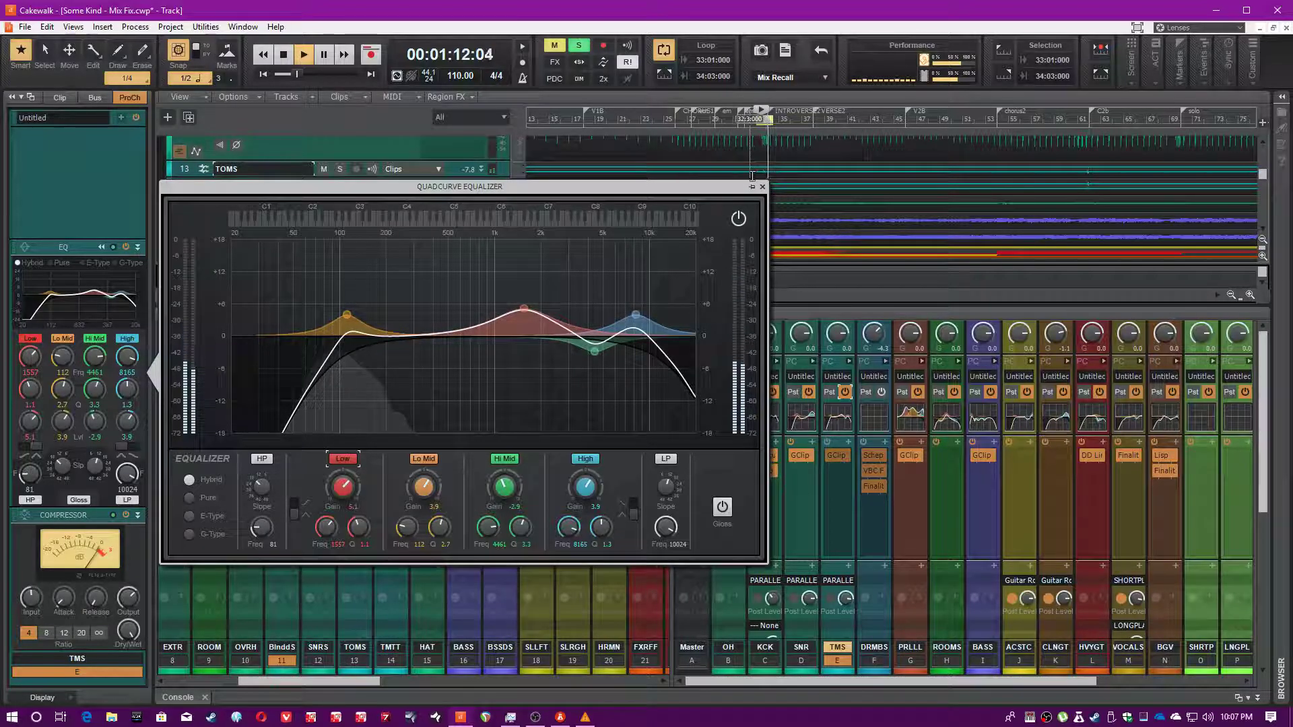
Compare the TMS bus's whole EQ bypassed and active, and close its window.
click(740, 217)
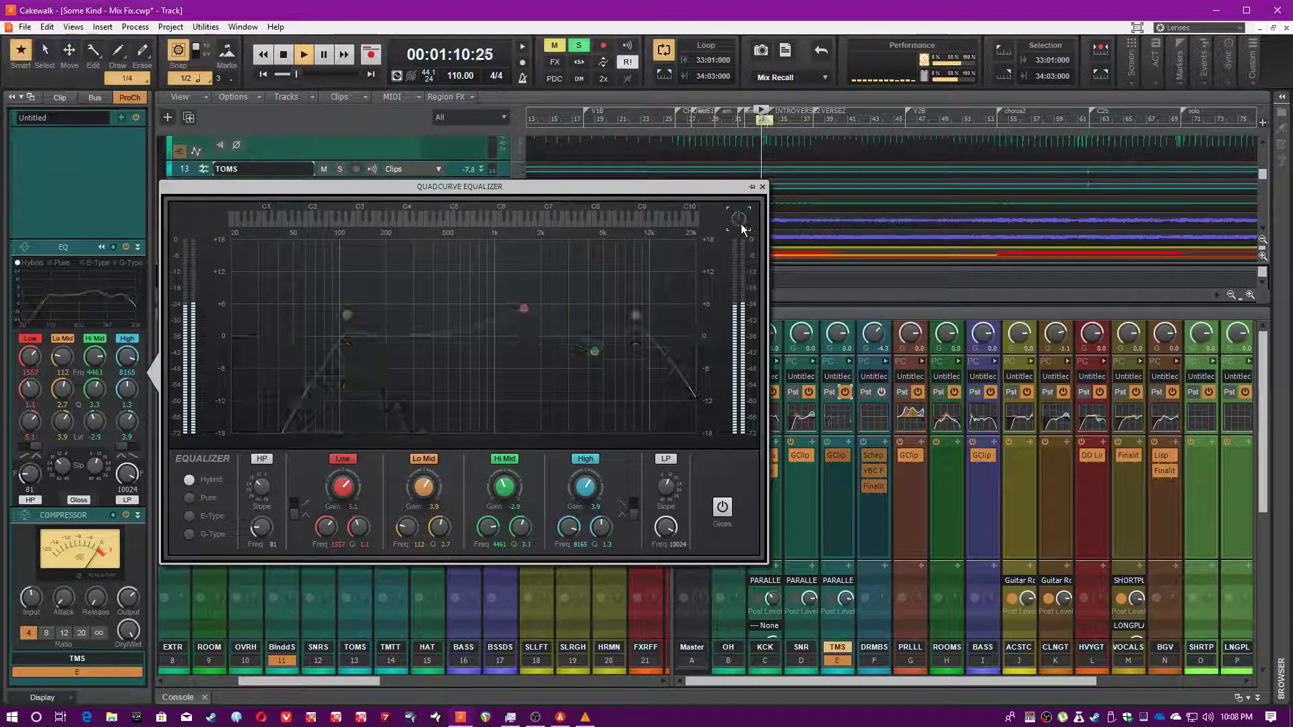
click(740, 218)
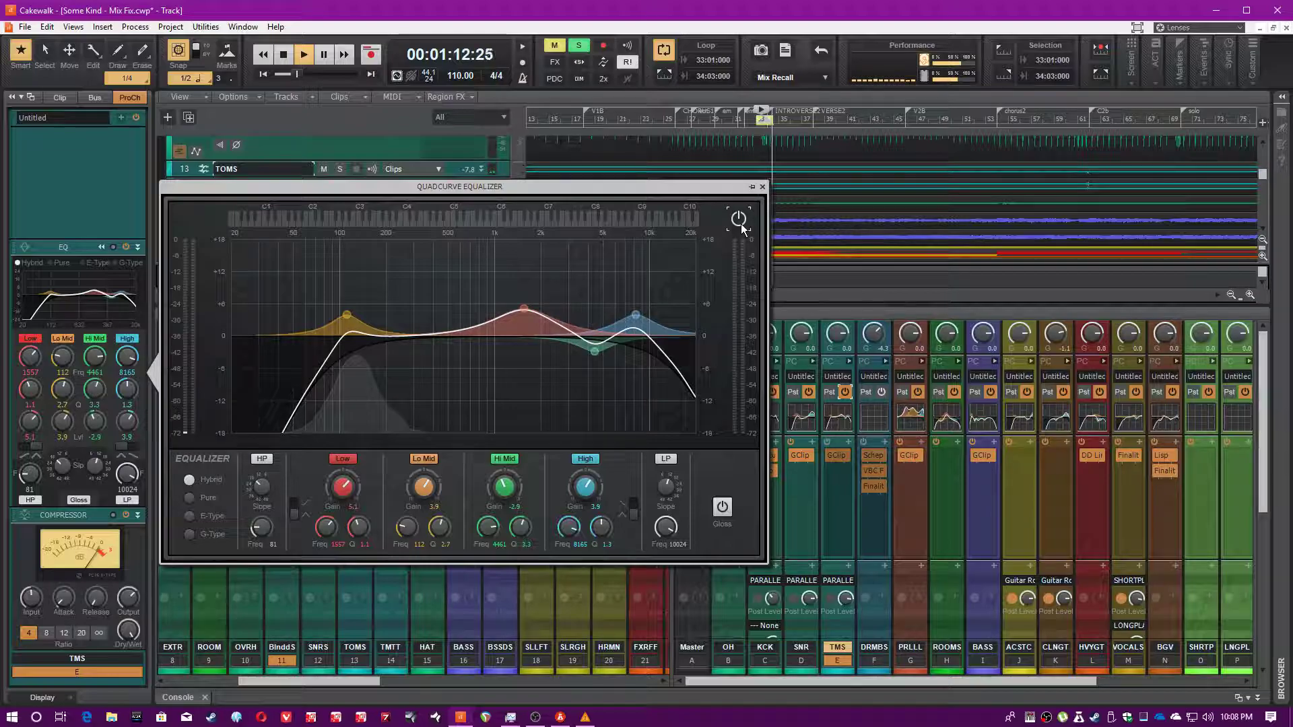
click(760, 188)
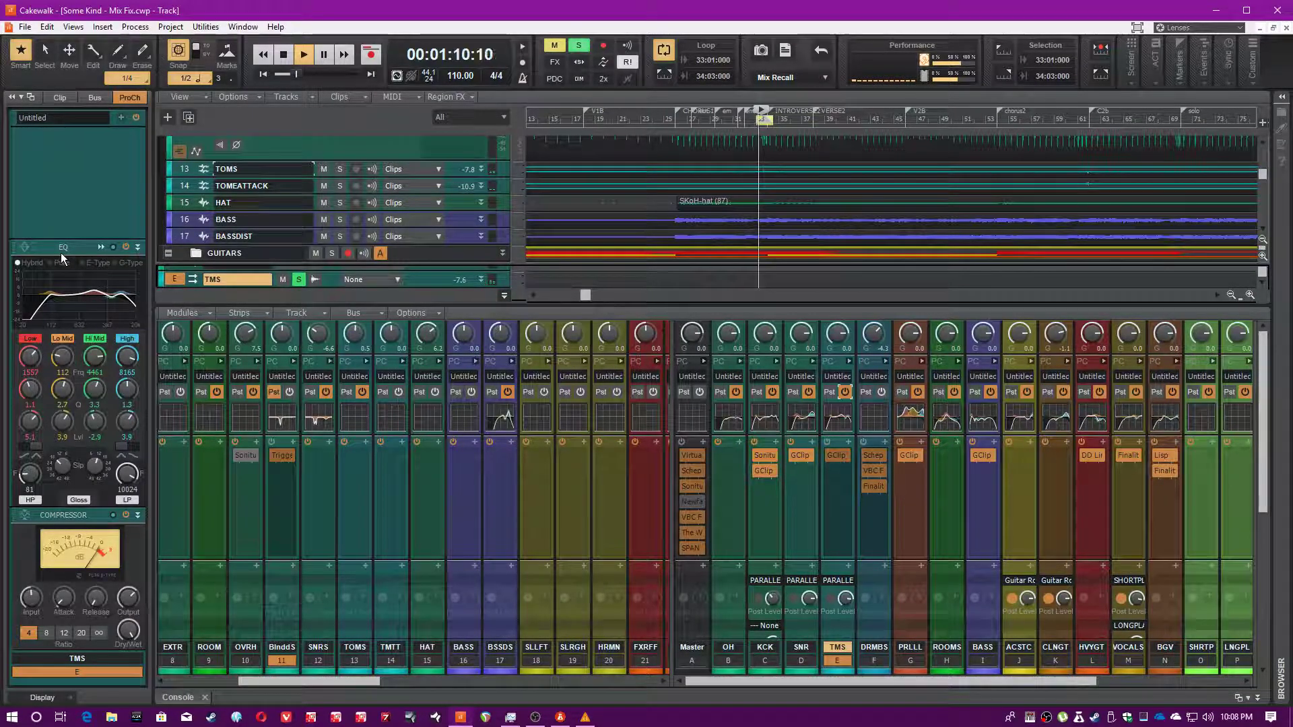
Compare the TMS bus's Compressor and effects rack bypassed and active during playback.
click(125, 516)
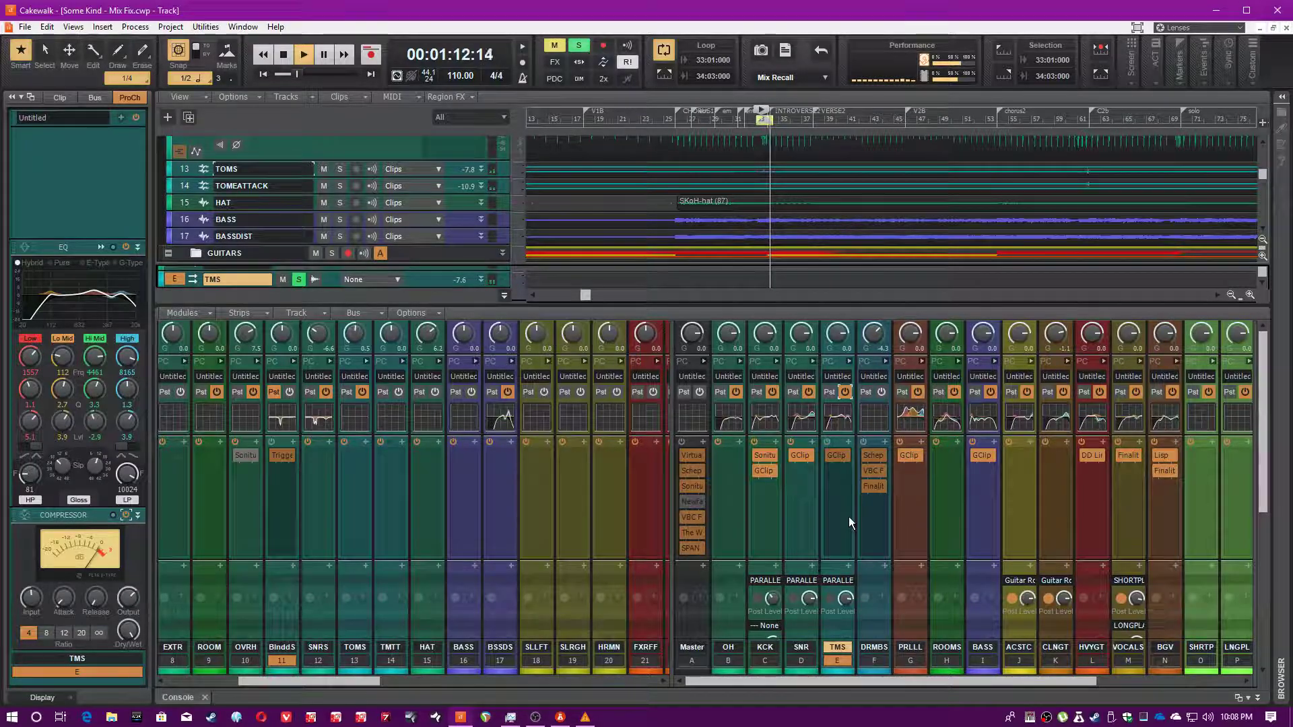
click(827, 442)
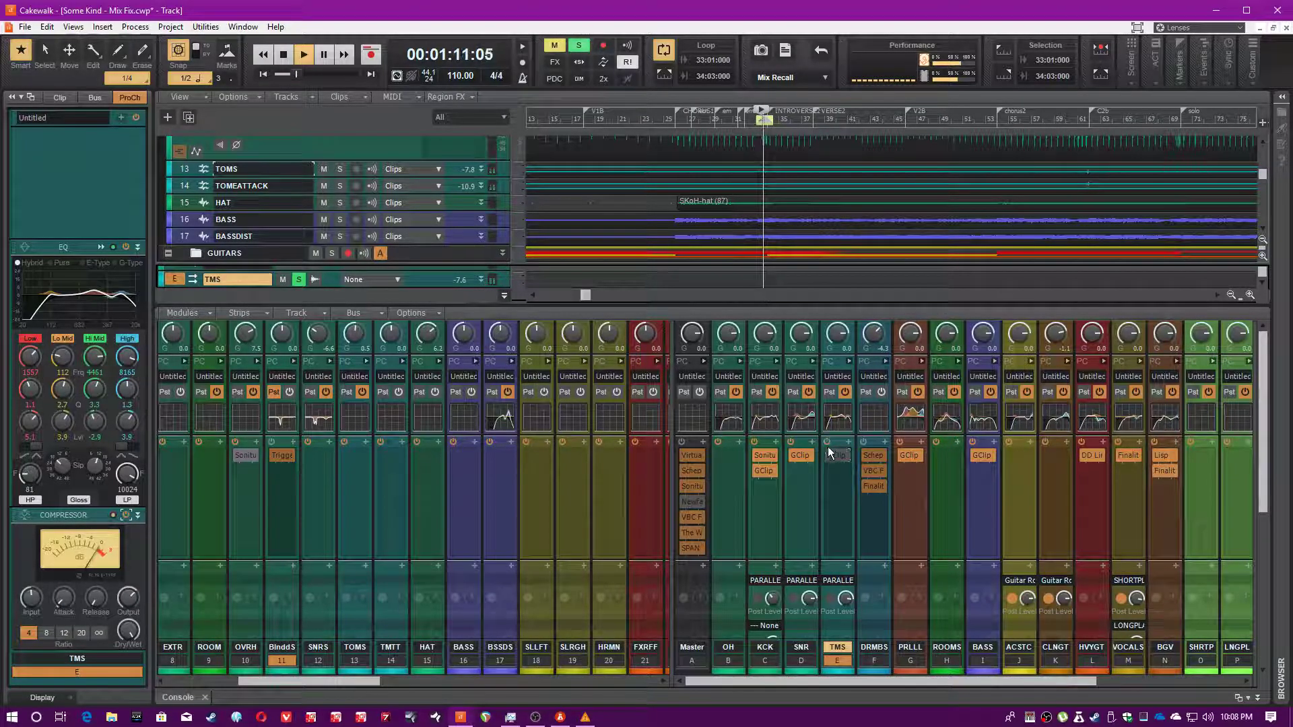
click(826, 443)
Switch on oversampling in the TMS bus's GClip effect and close its window.
double_click(839, 454)
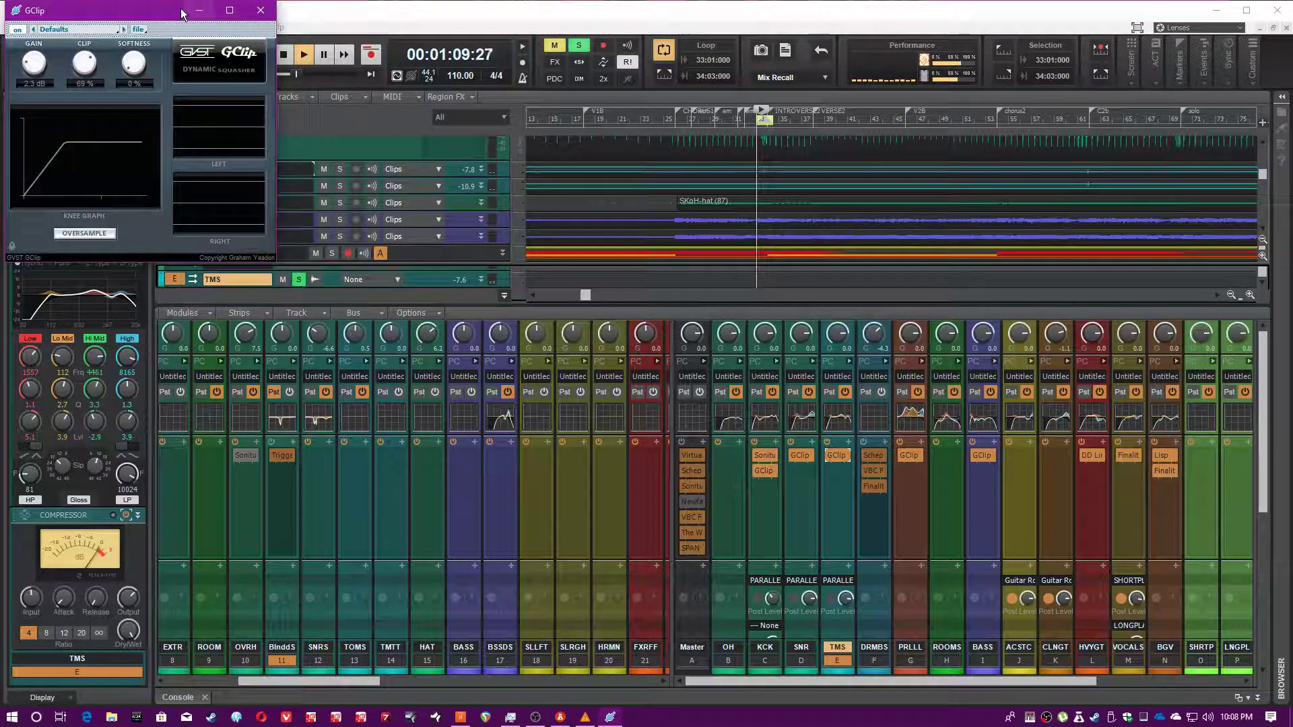
drag(182, 14, 566, 155)
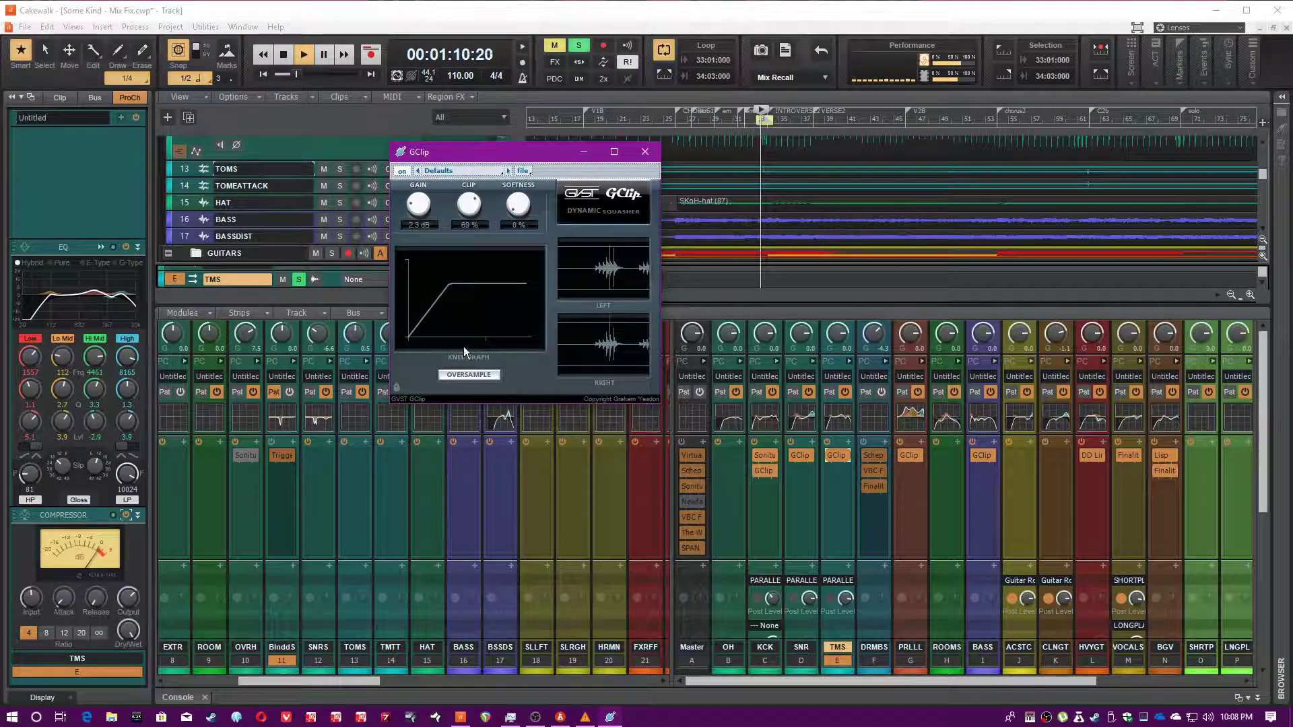
click(485, 376)
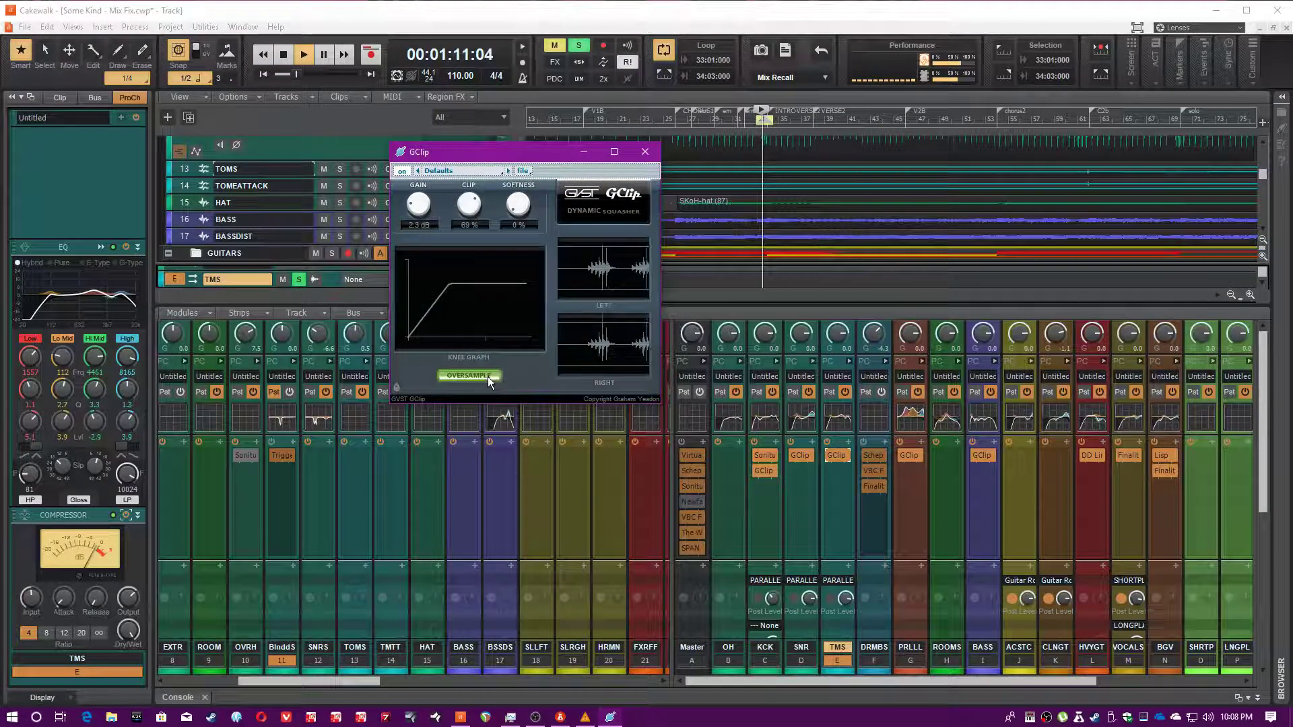
click(644, 152)
Unsolo the TMS bus, solo the DRUM BUSS instead, and select it to show its effects rack.
scroll(823, 514, down, 3)
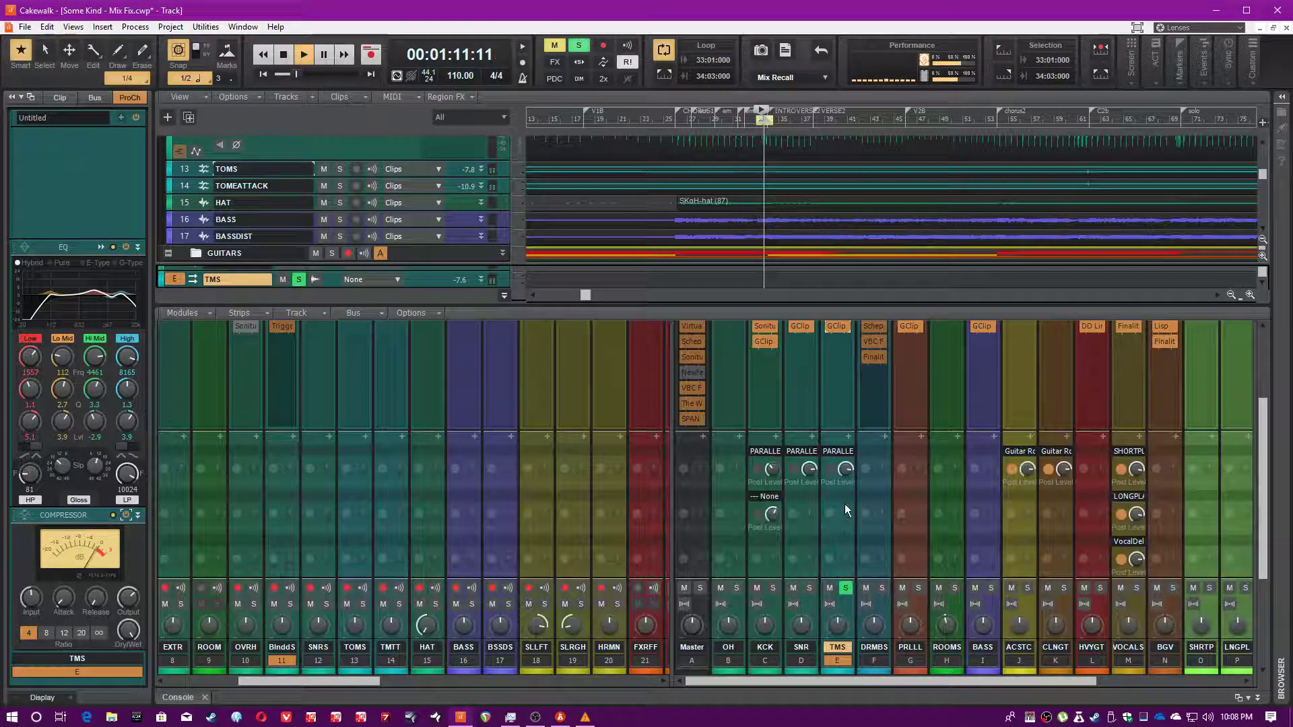
scroll(870, 505, down, 3)
click(845, 491)
click(881, 491)
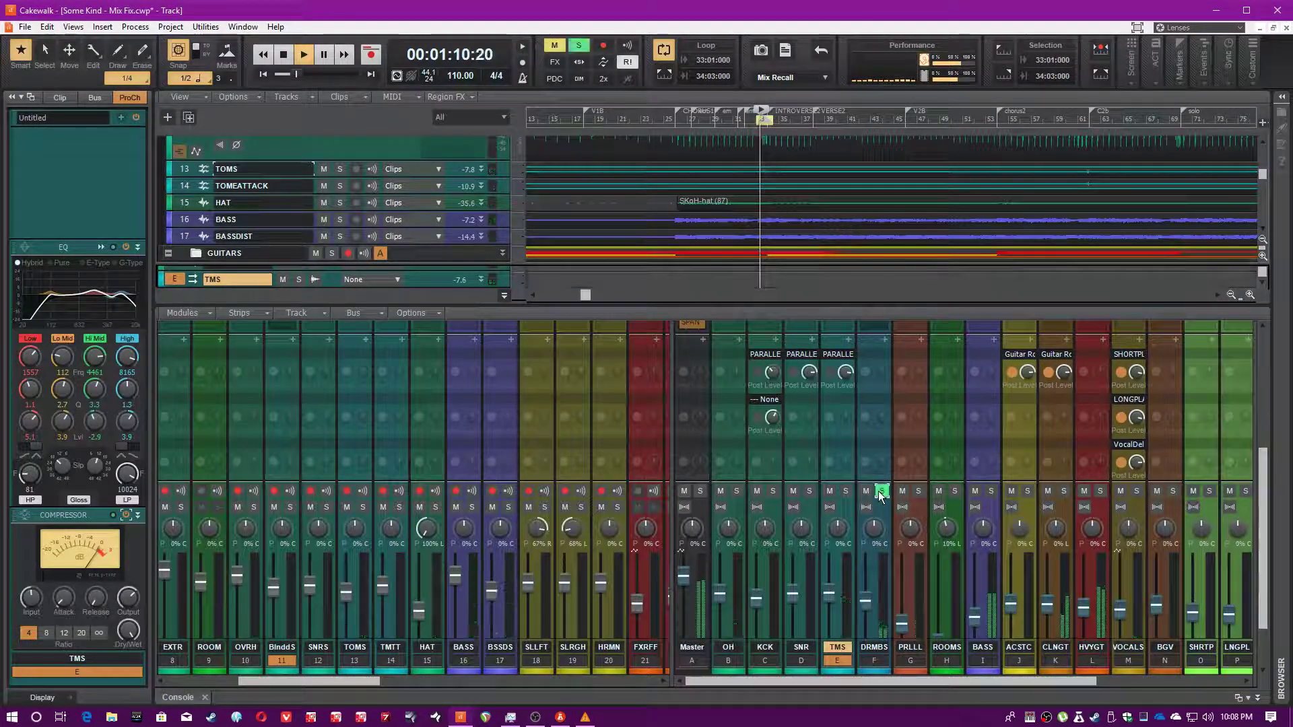
click(888, 600)
scroll(885, 569, up, 1)
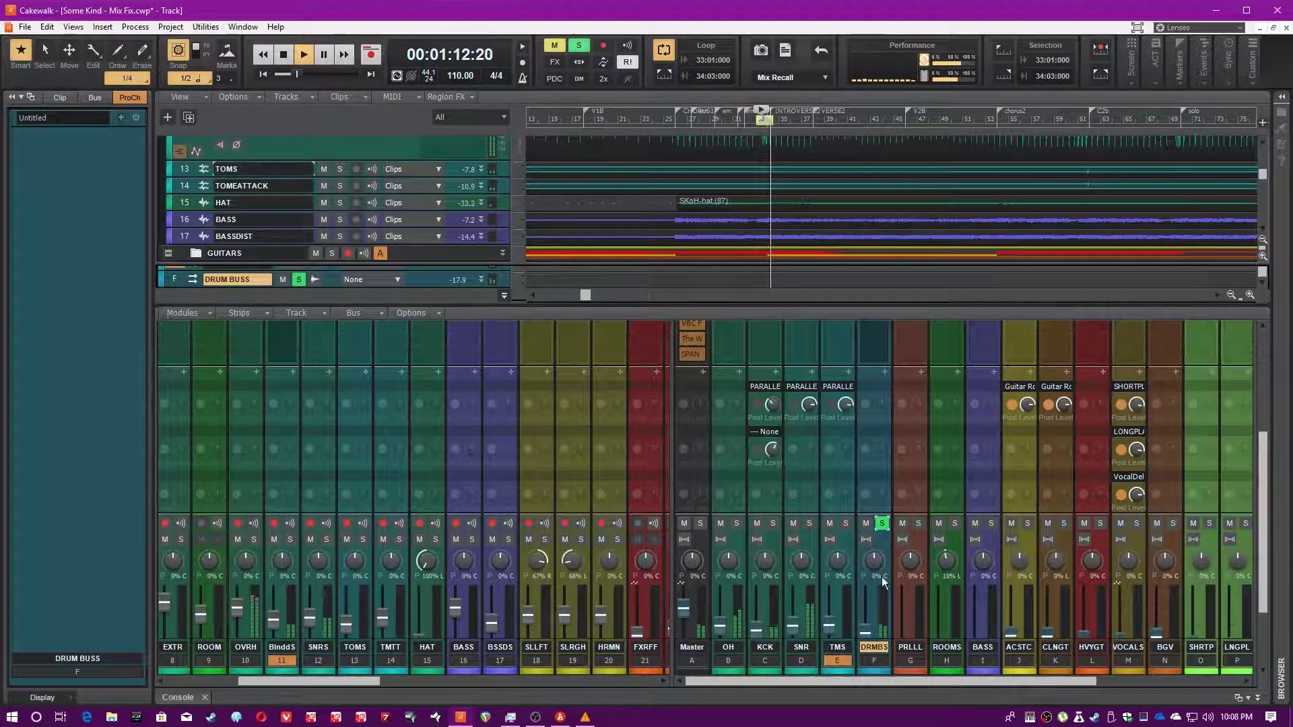
click(872, 660)
scroll(875, 467, up, 4)
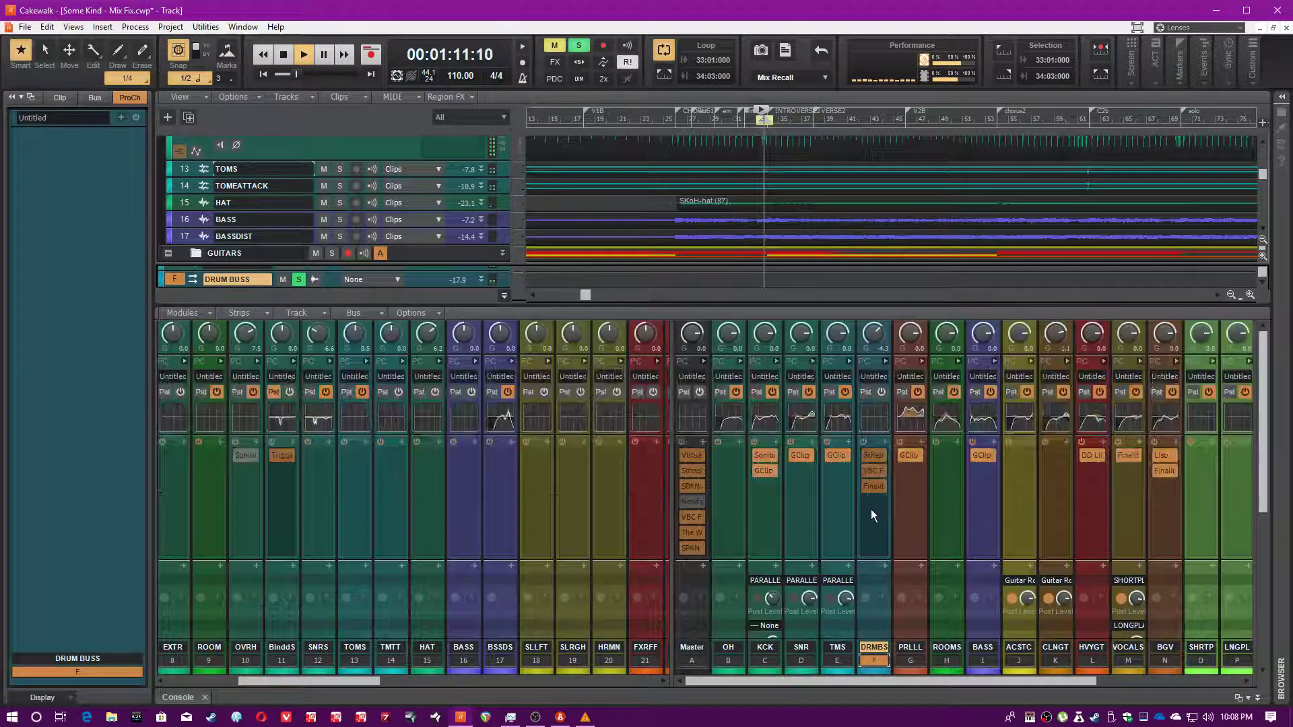
Open the DRUM BUSS's Scheps Omni Channel effect and bypass the two effects after it in the rack.
click(880, 456)
drag(655, 156, 458, 114)
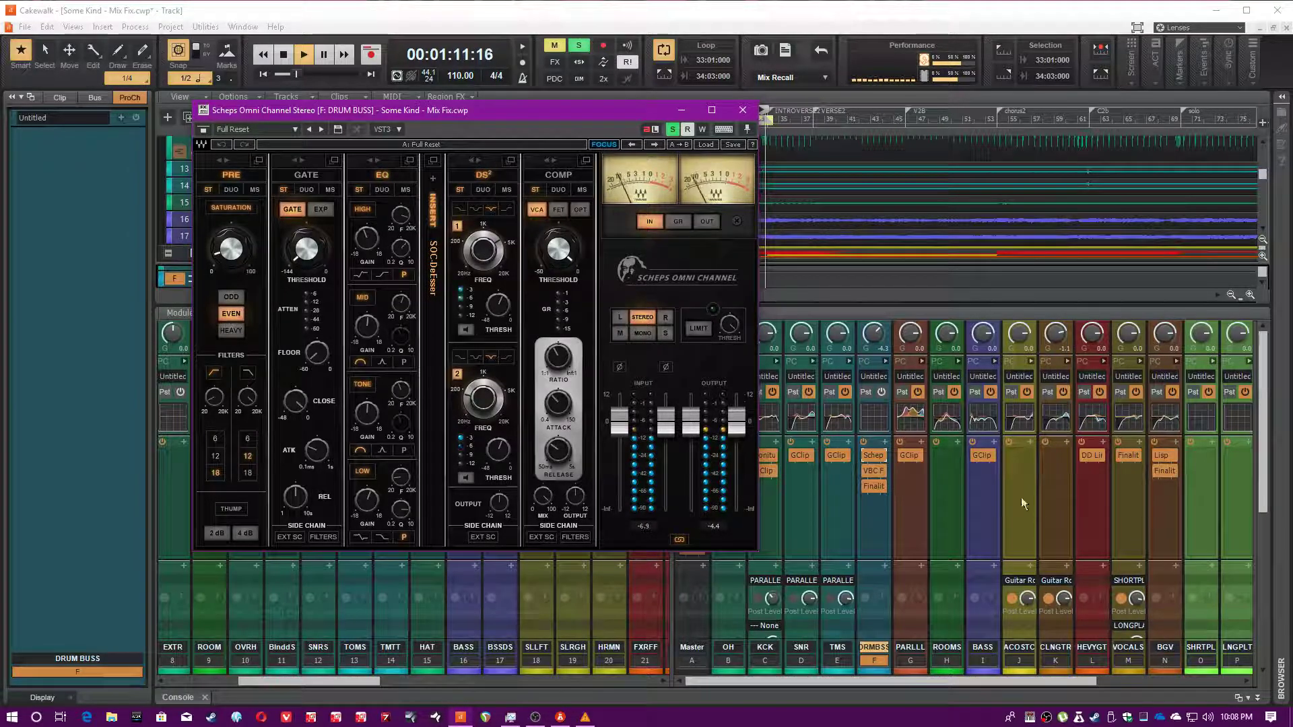
click(866, 471)
click(866, 488)
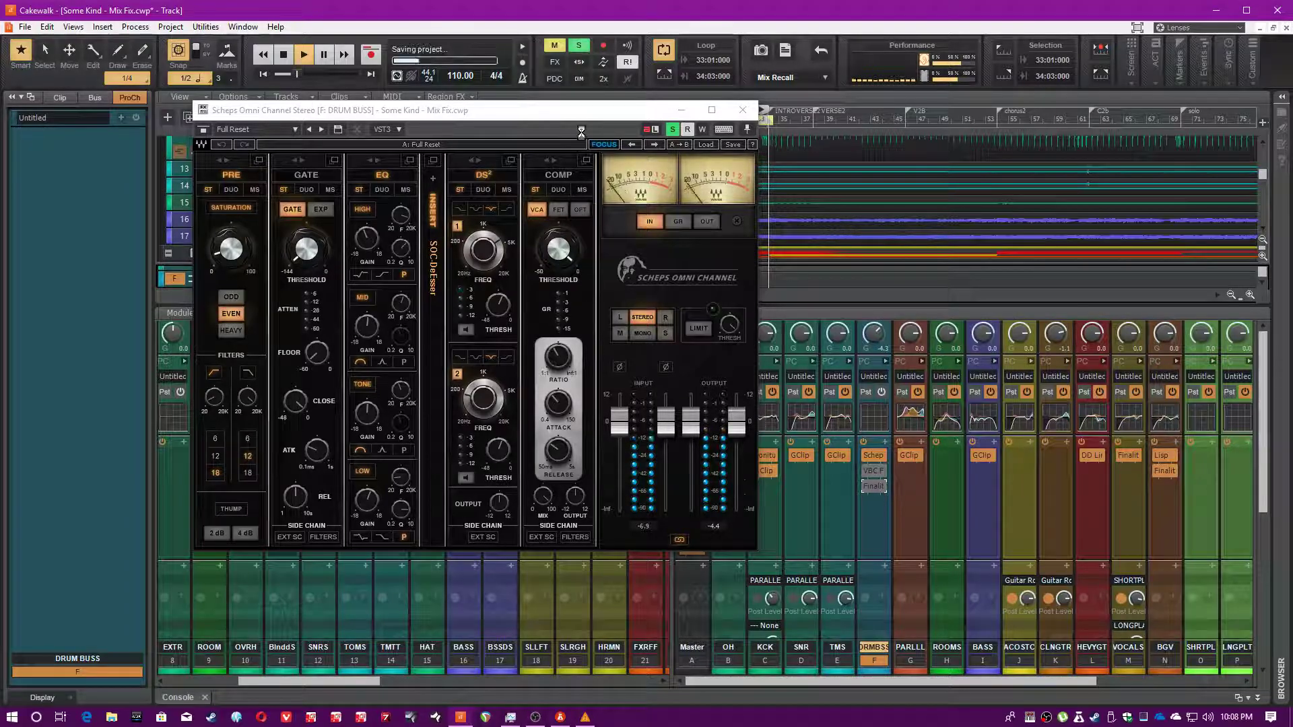
drag(588, 115, 510, 110)
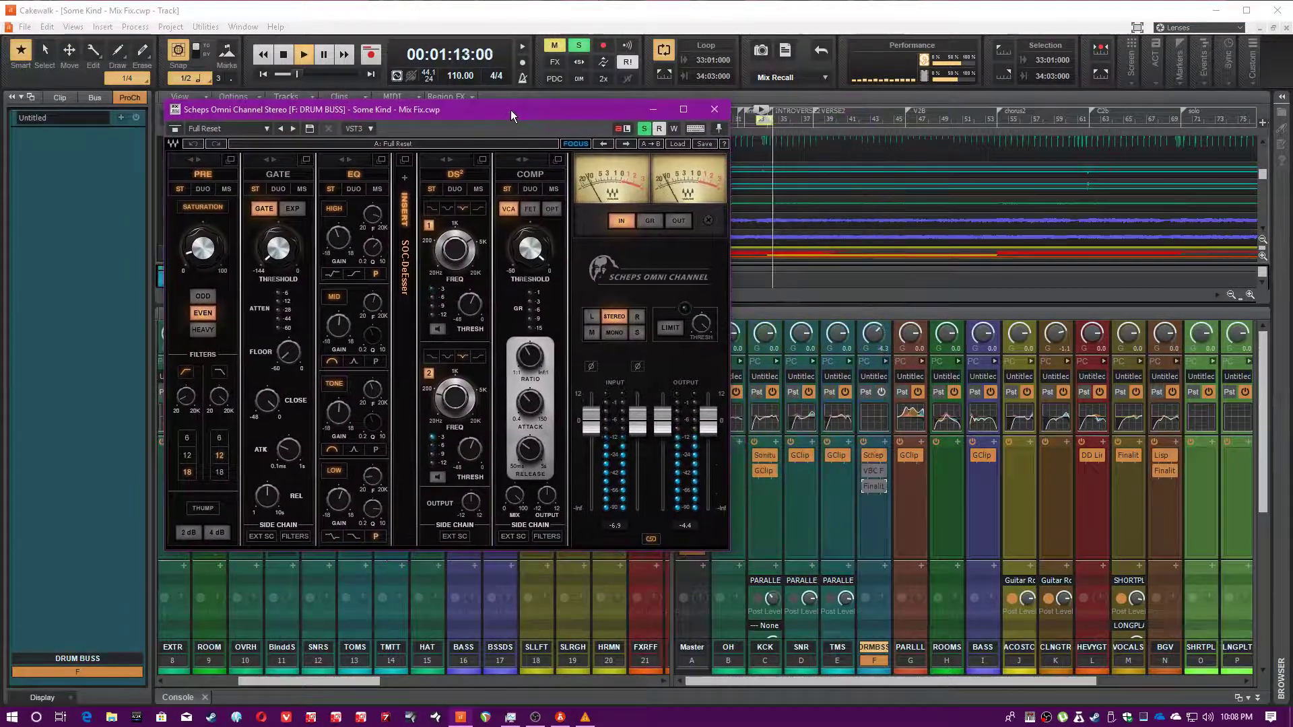
click(867, 456)
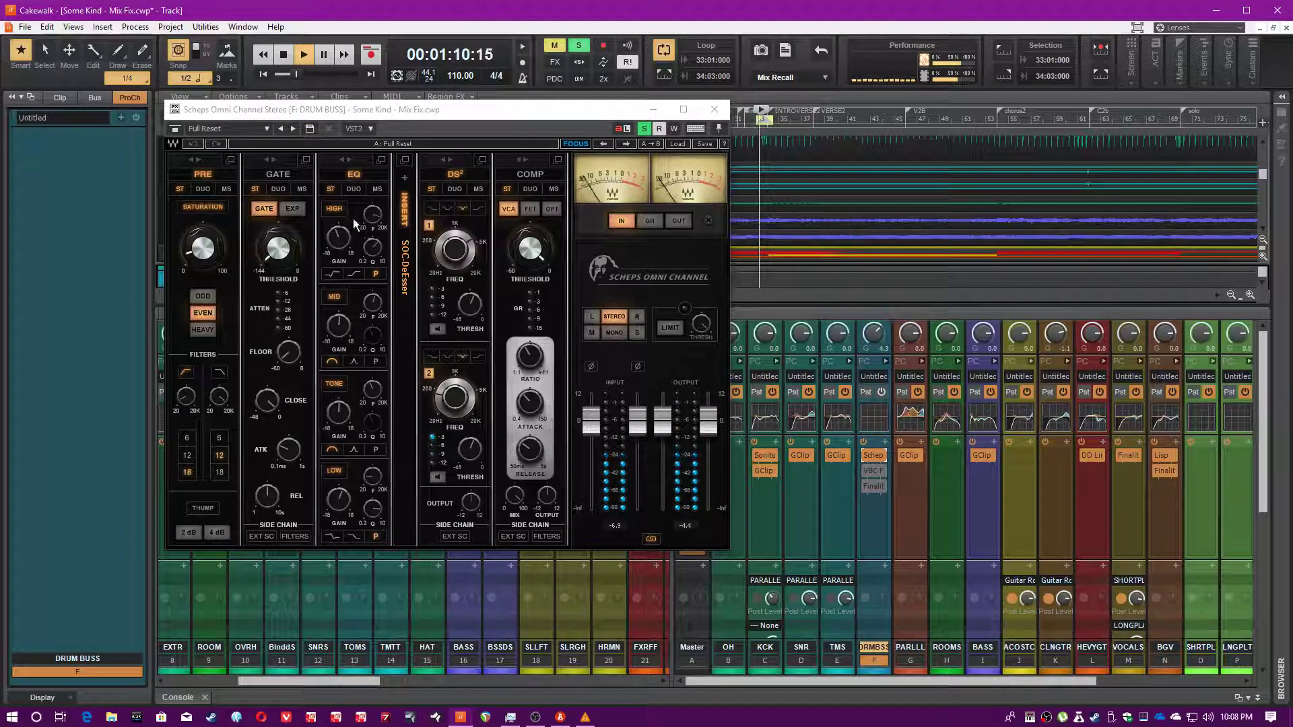
Expand the Scheps Omni Channel's EQ and audition its High, Mid and Tone bands in isolation, checking their frequency settings.
drag(373, 215, 372, 202)
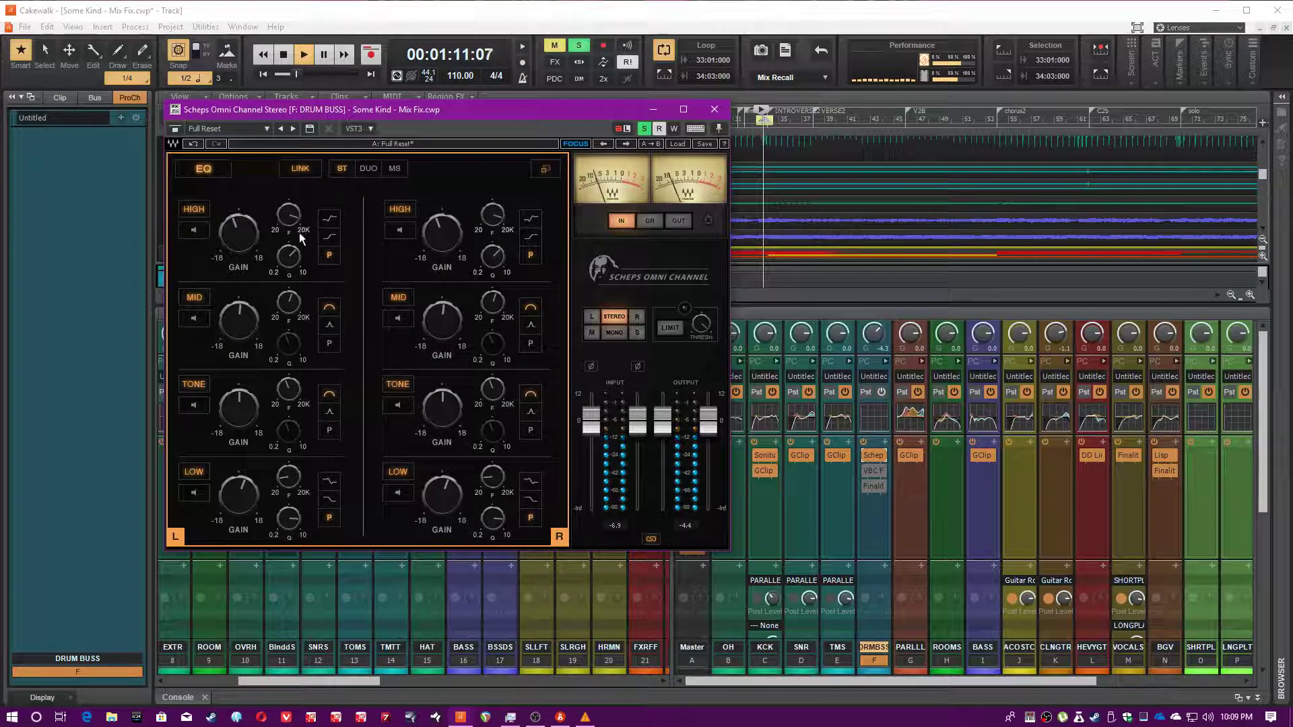
click(196, 229)
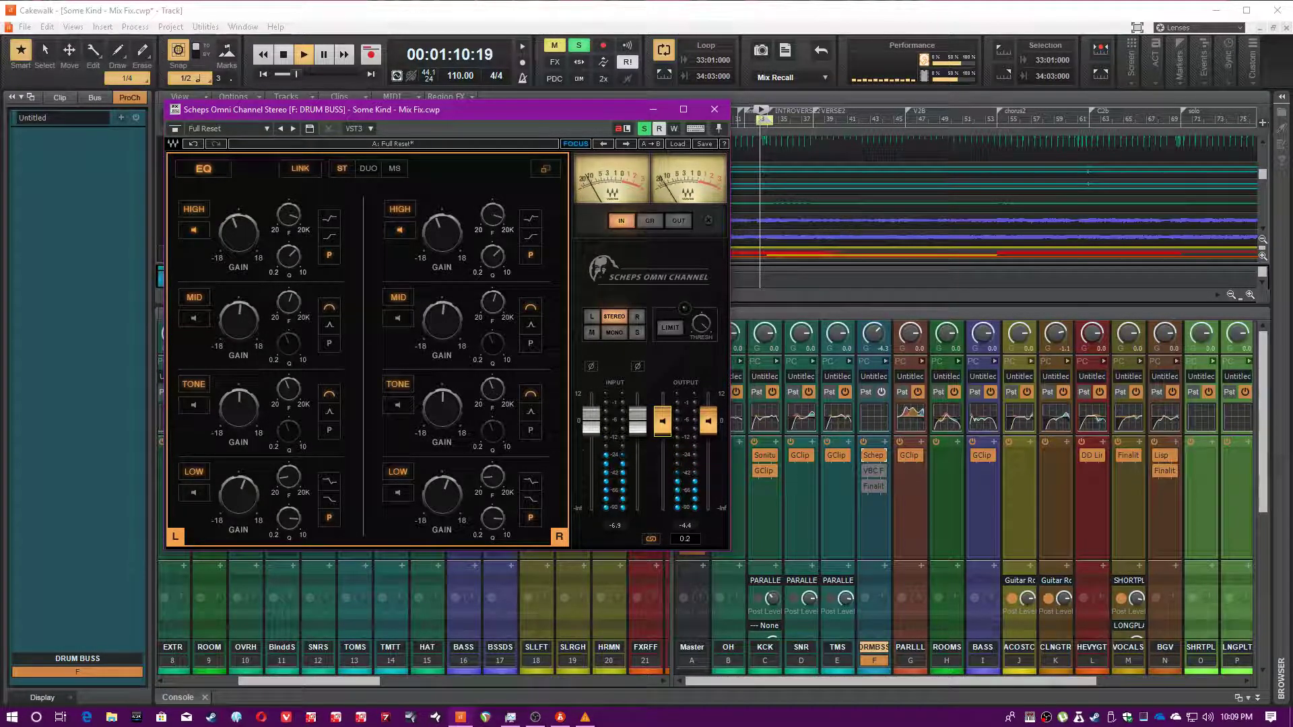
click(196, 319)
drag(288, 303, 288, 301)
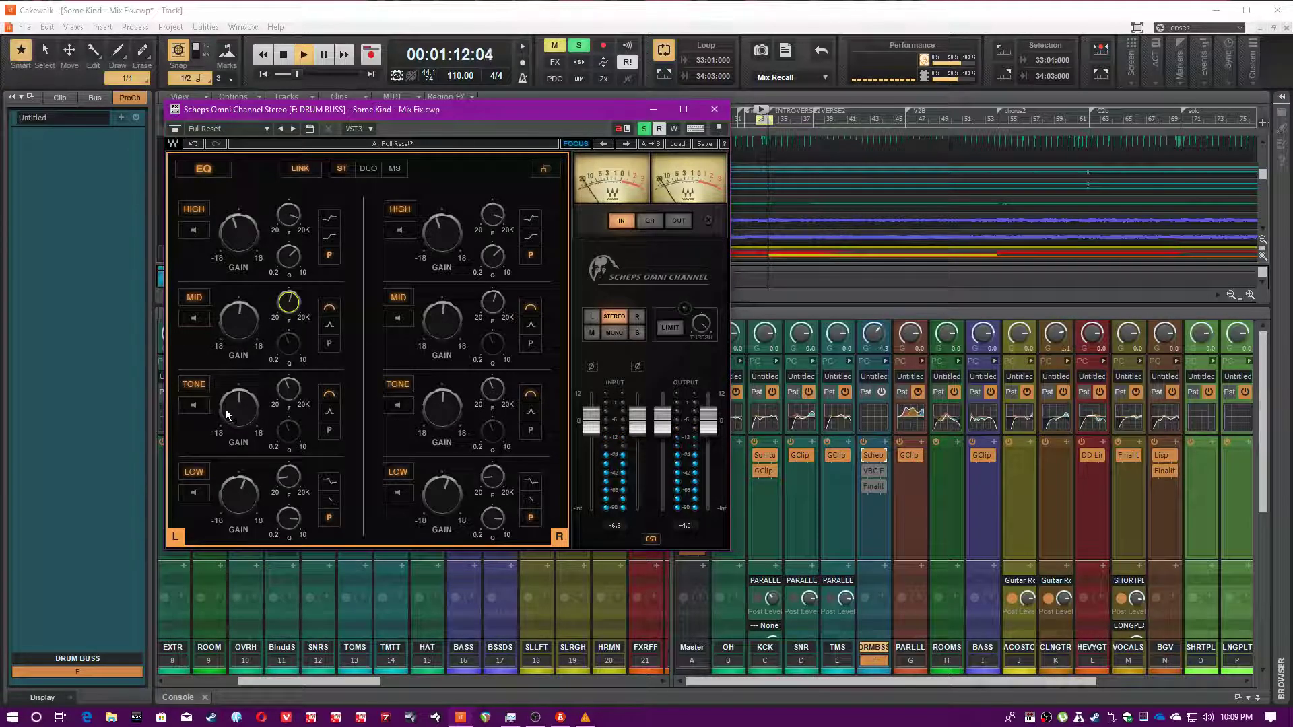
click(204, 406)
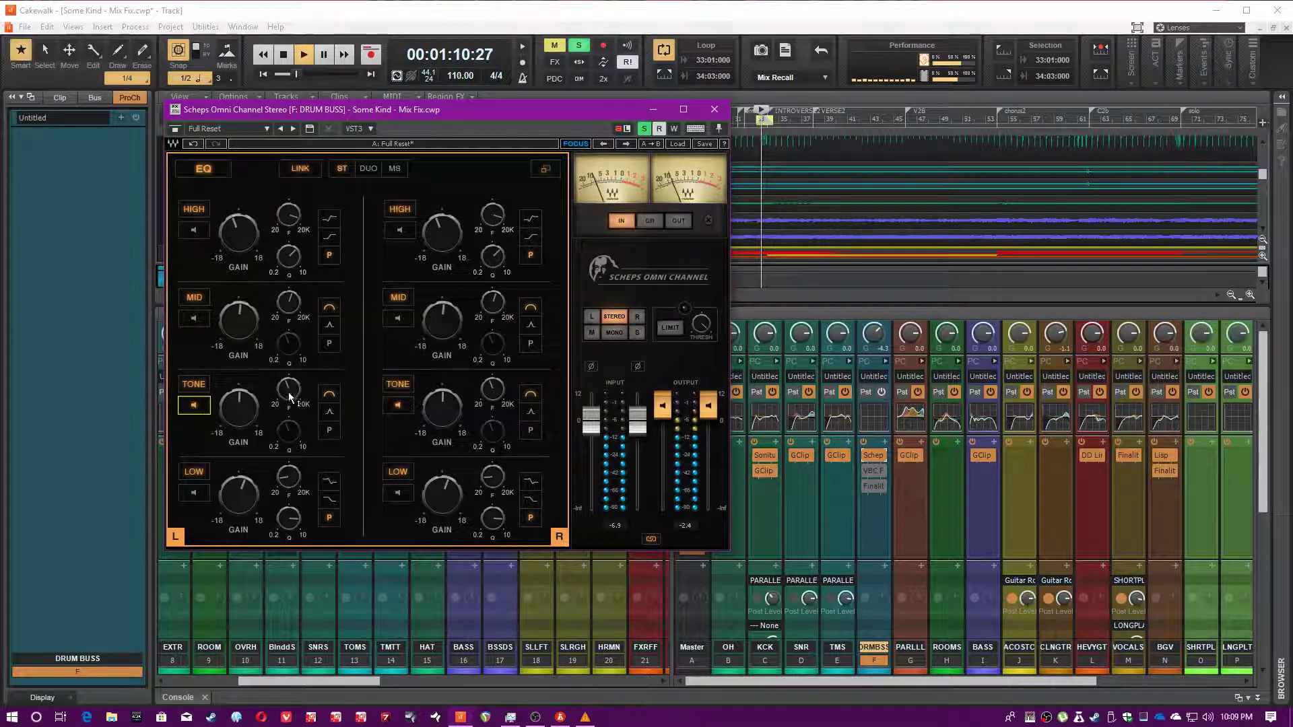
drag(298, 394, 298, 393)
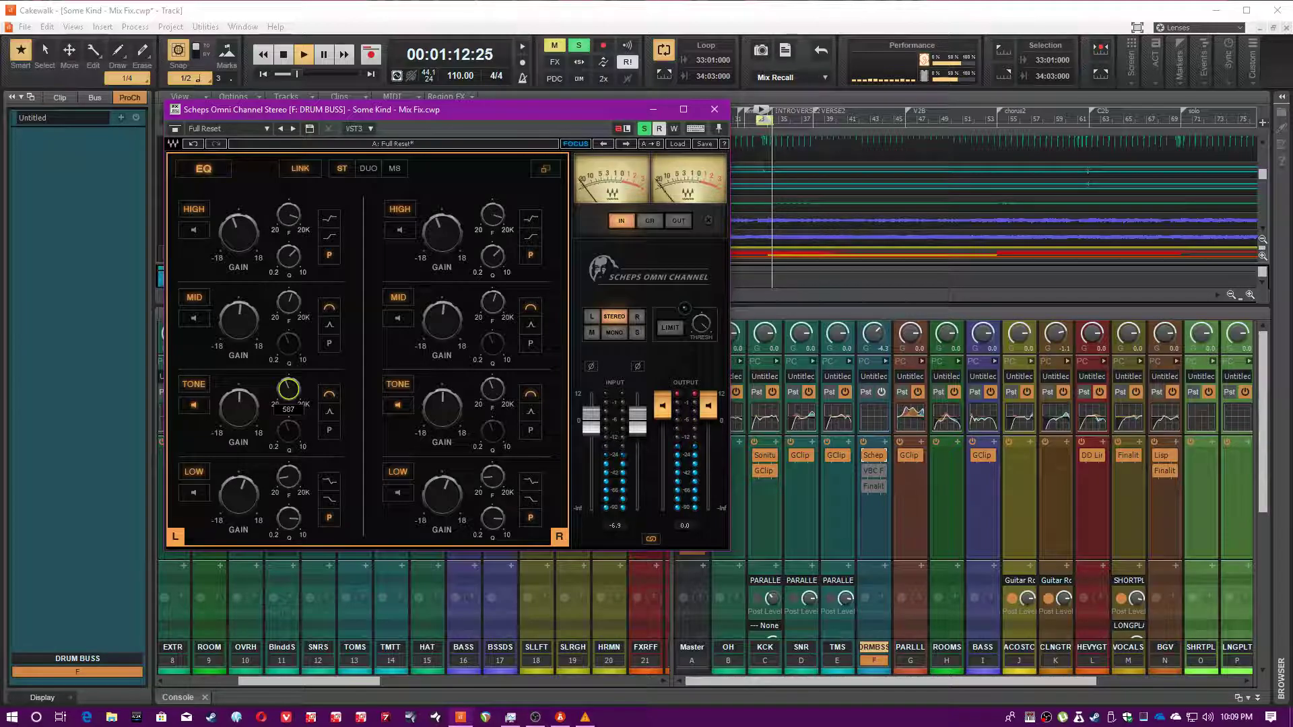
drag(254, 415, 252, 412)
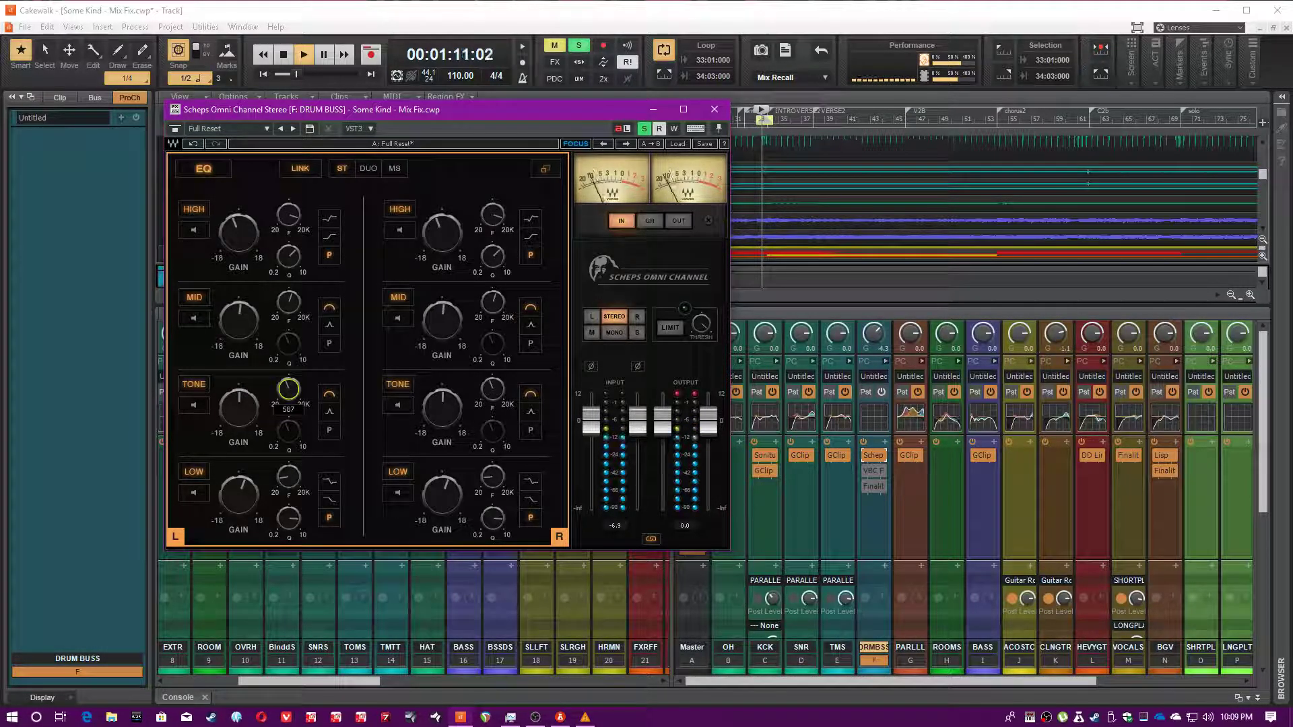
click(695, 396)
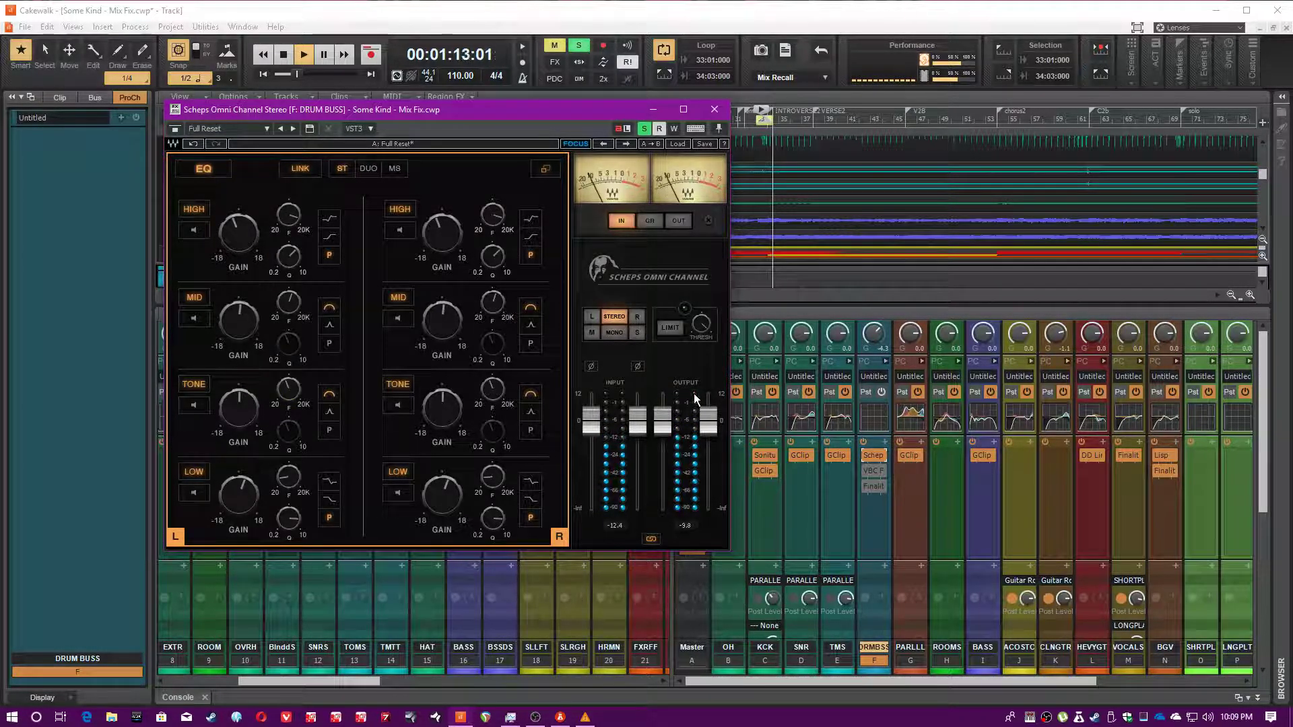
Audition the EQ's Low band in isolation, and return to the full channel strip view.
click(192, 493)
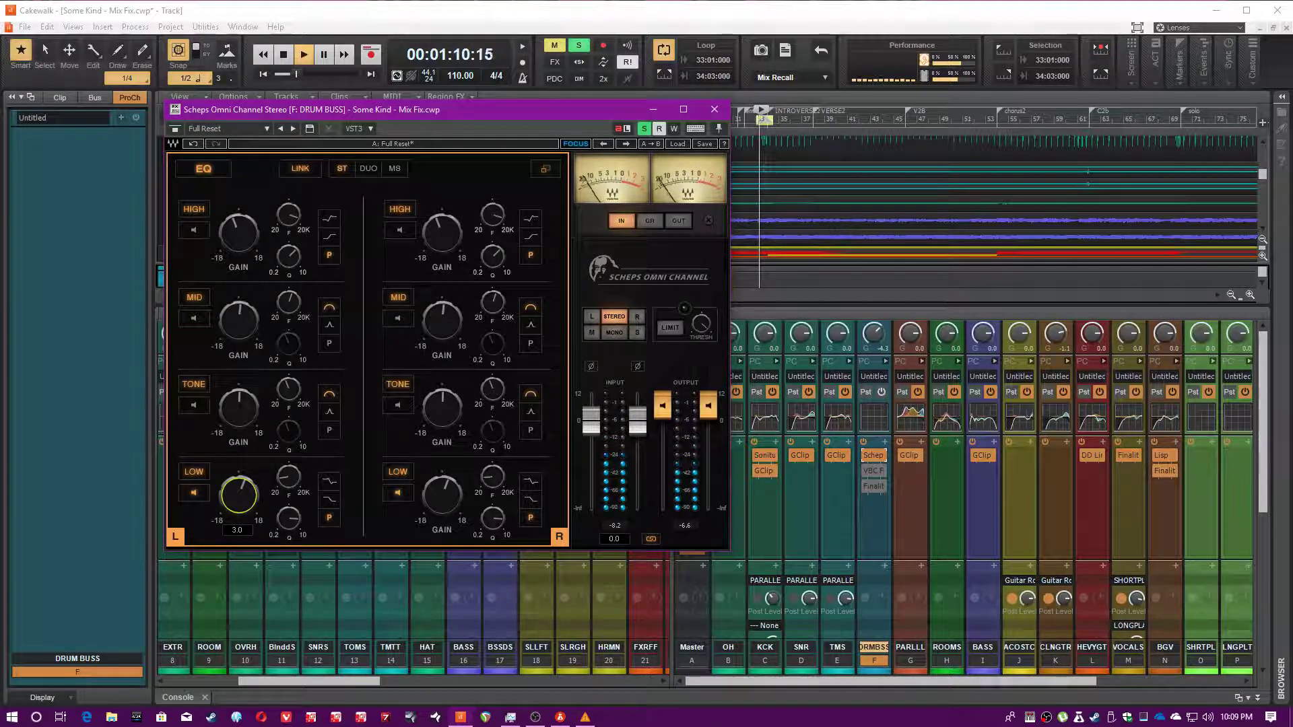
click(193, 492)
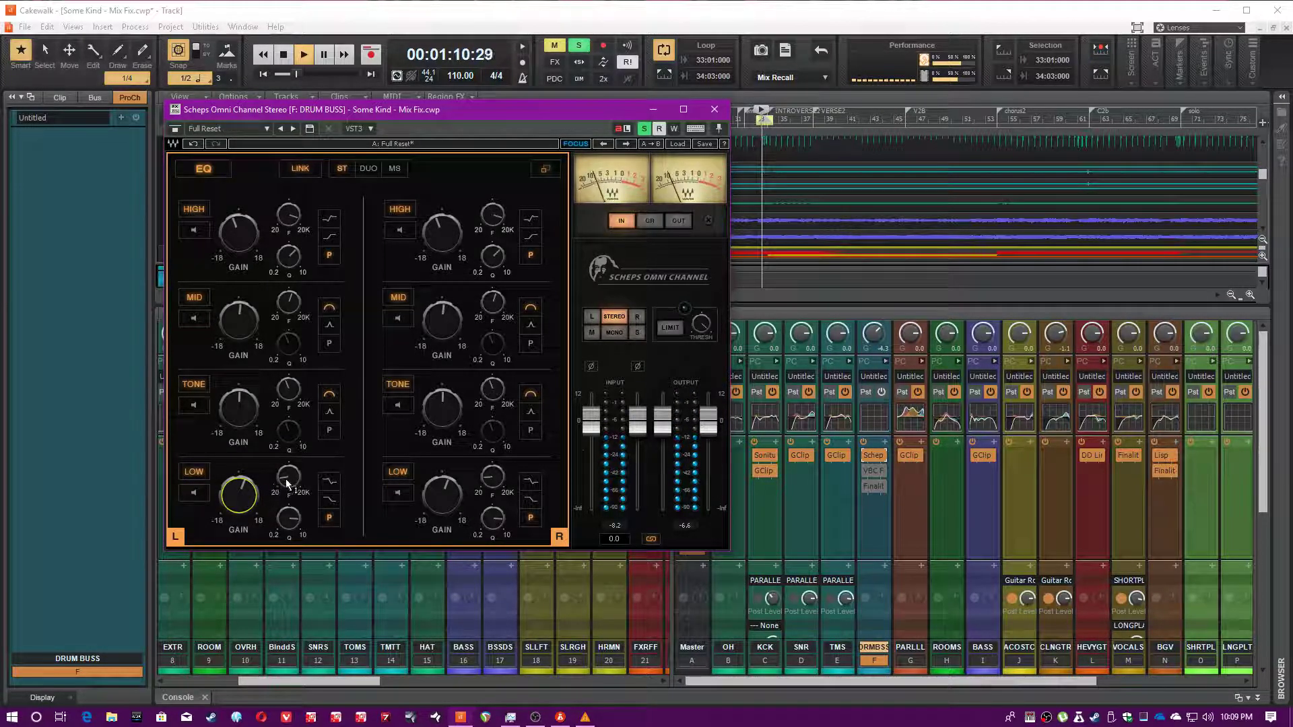
click(198, 499)
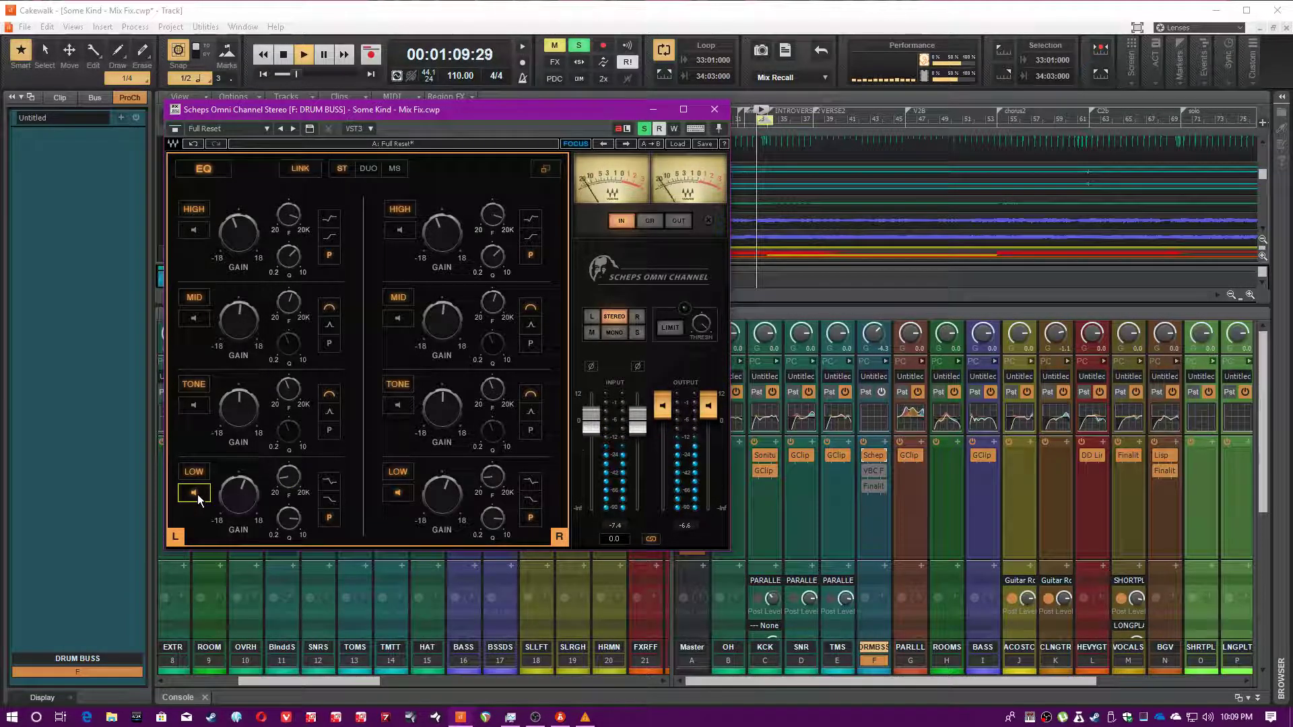
click(198, 499)
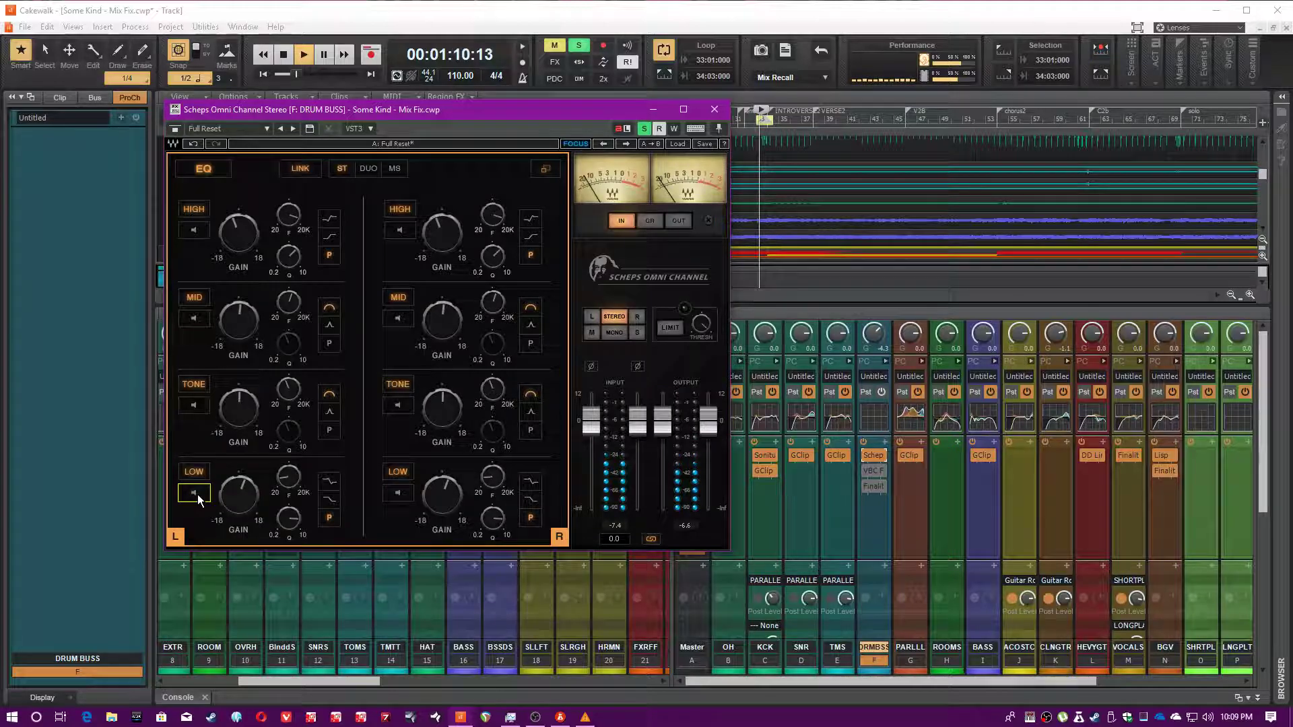
click(542, 169)
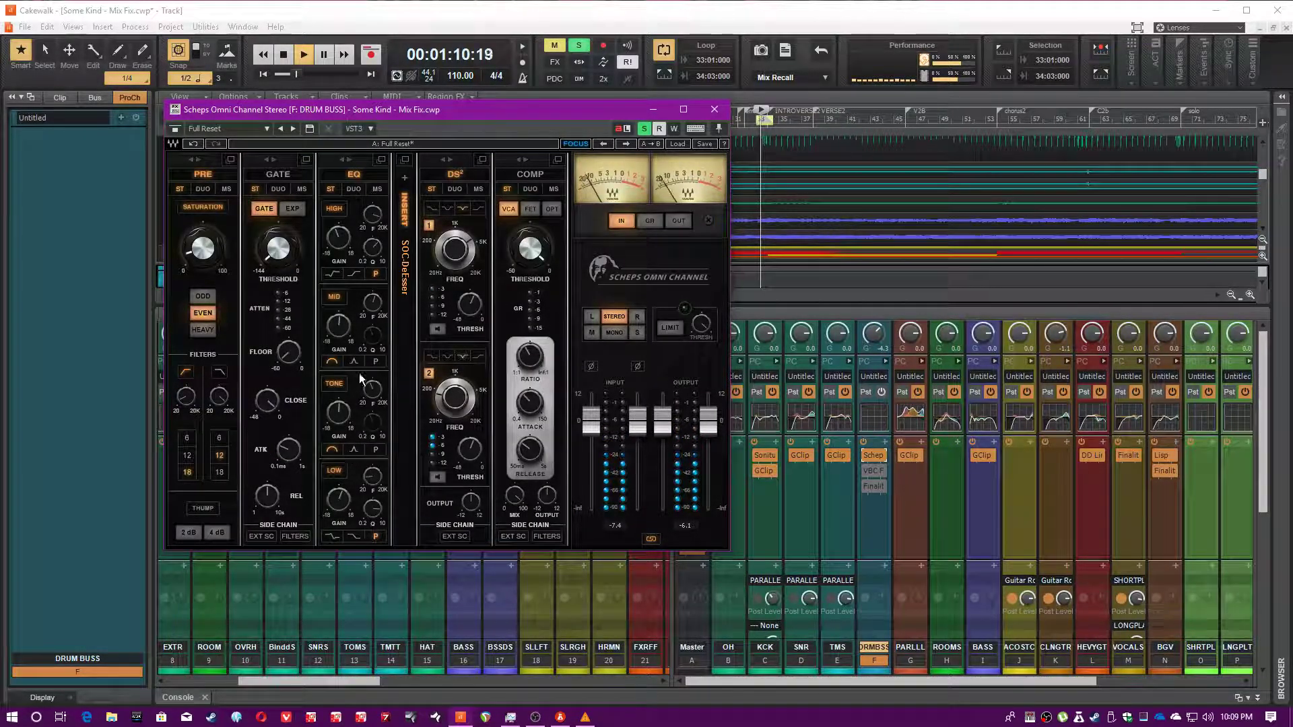
Examine the Pre section's saturation and low-cut filter, and audition both bands of the DS² module.
click(194, 254)
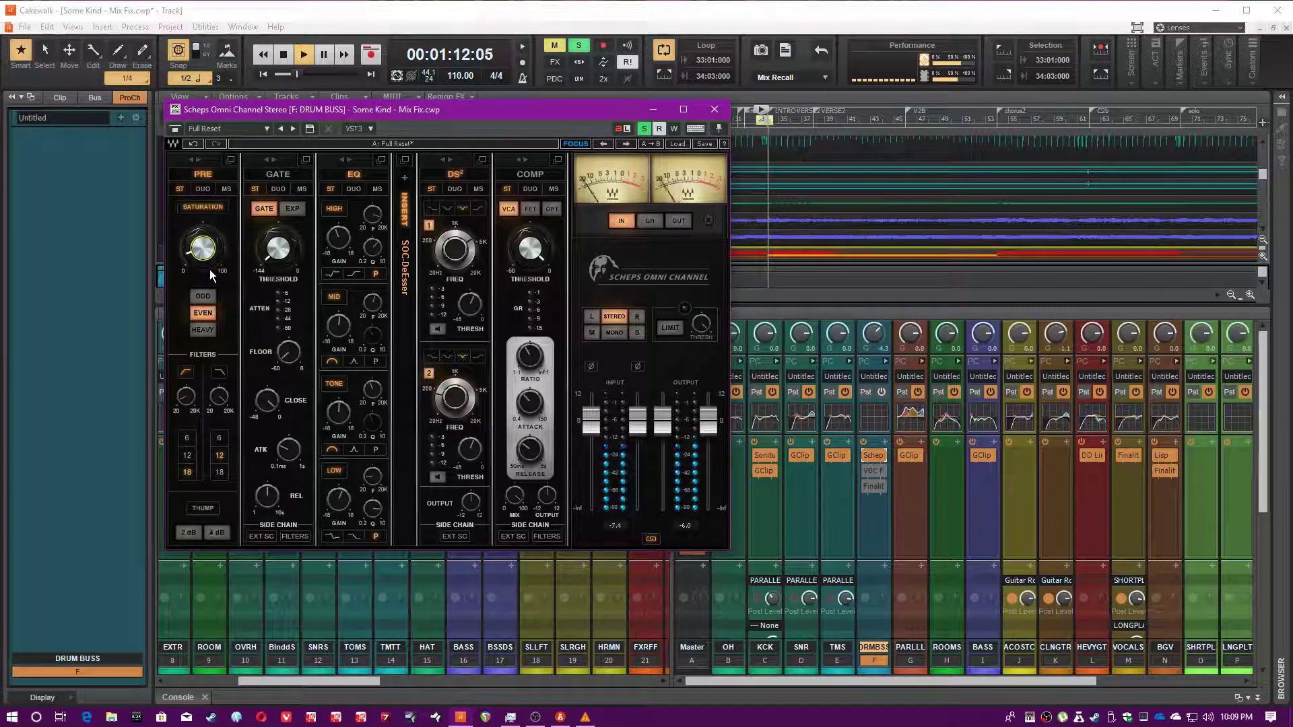
drag(185, 396, 186, 393)
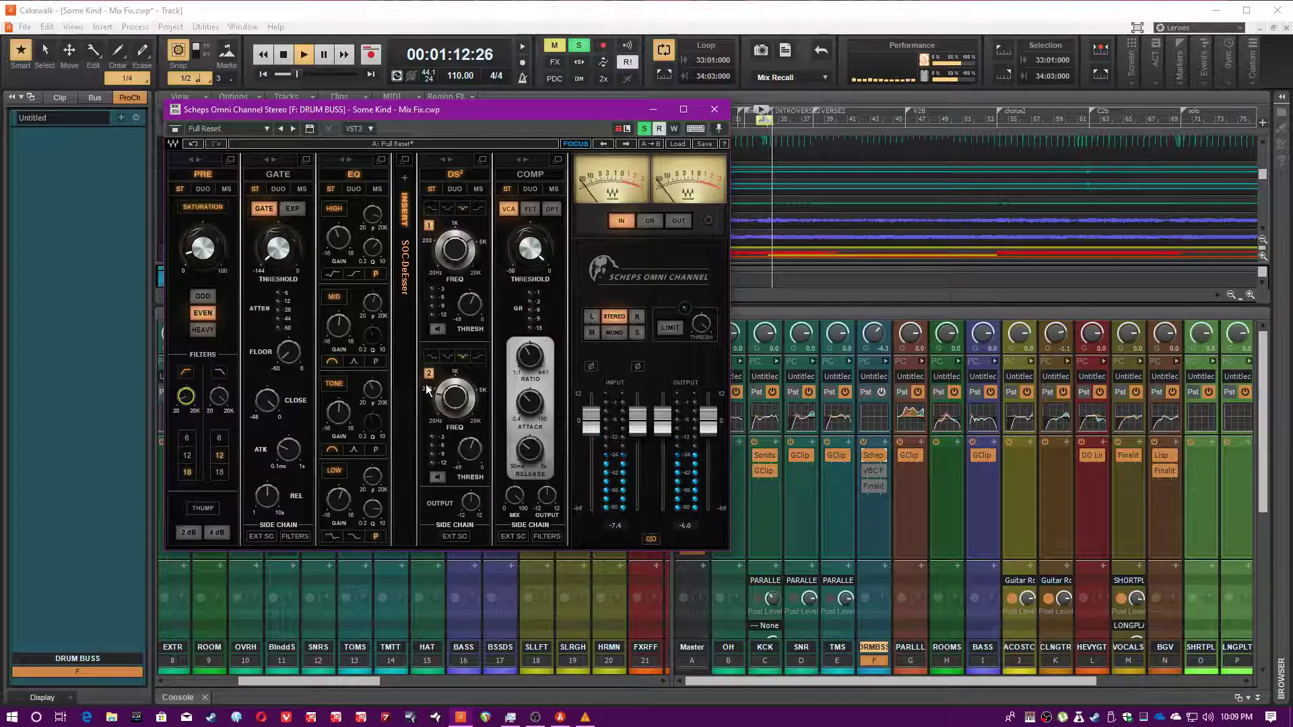
click(437, 478)
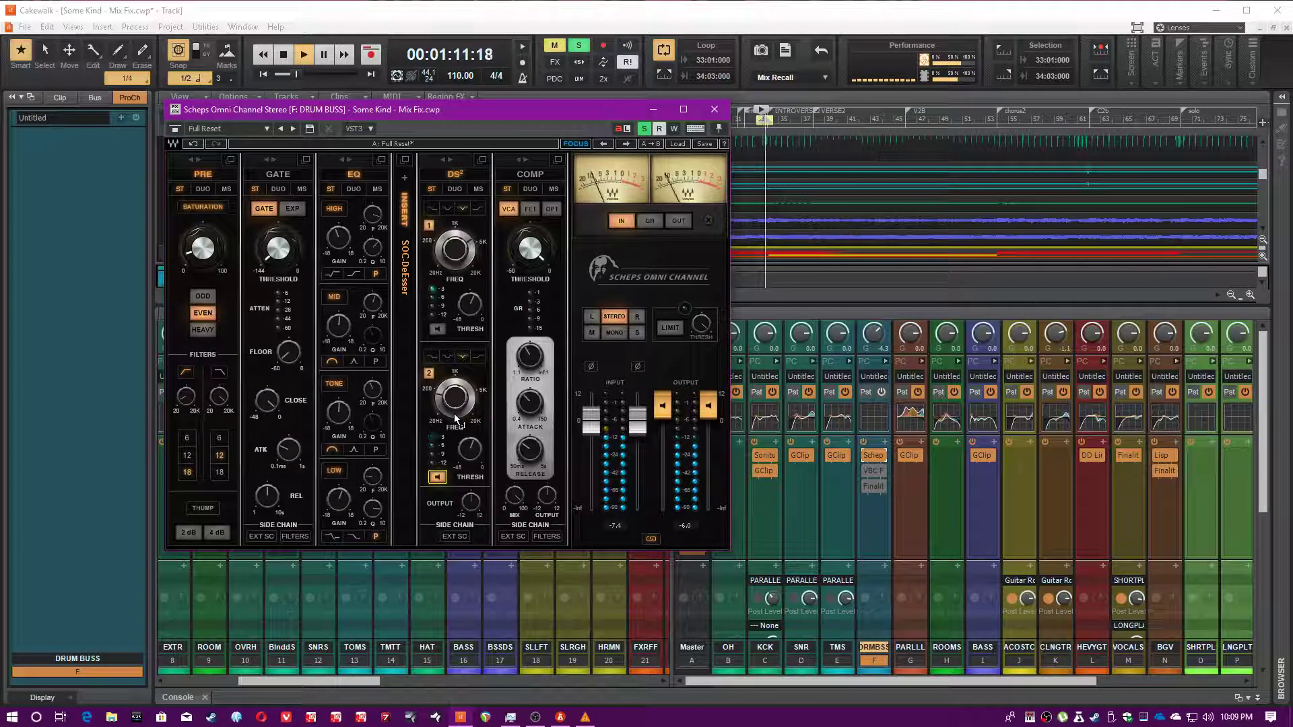
drag(455, 419, 455, 416)
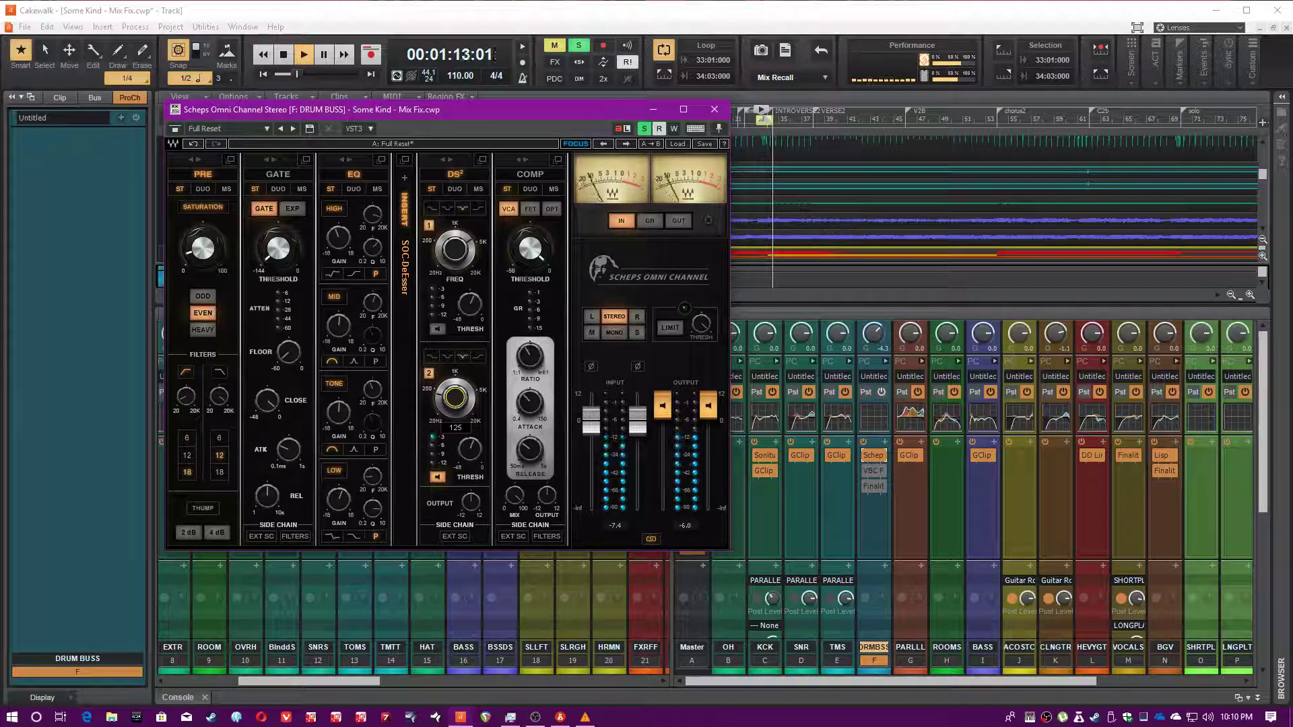
drag(454, 249, 454, 239)
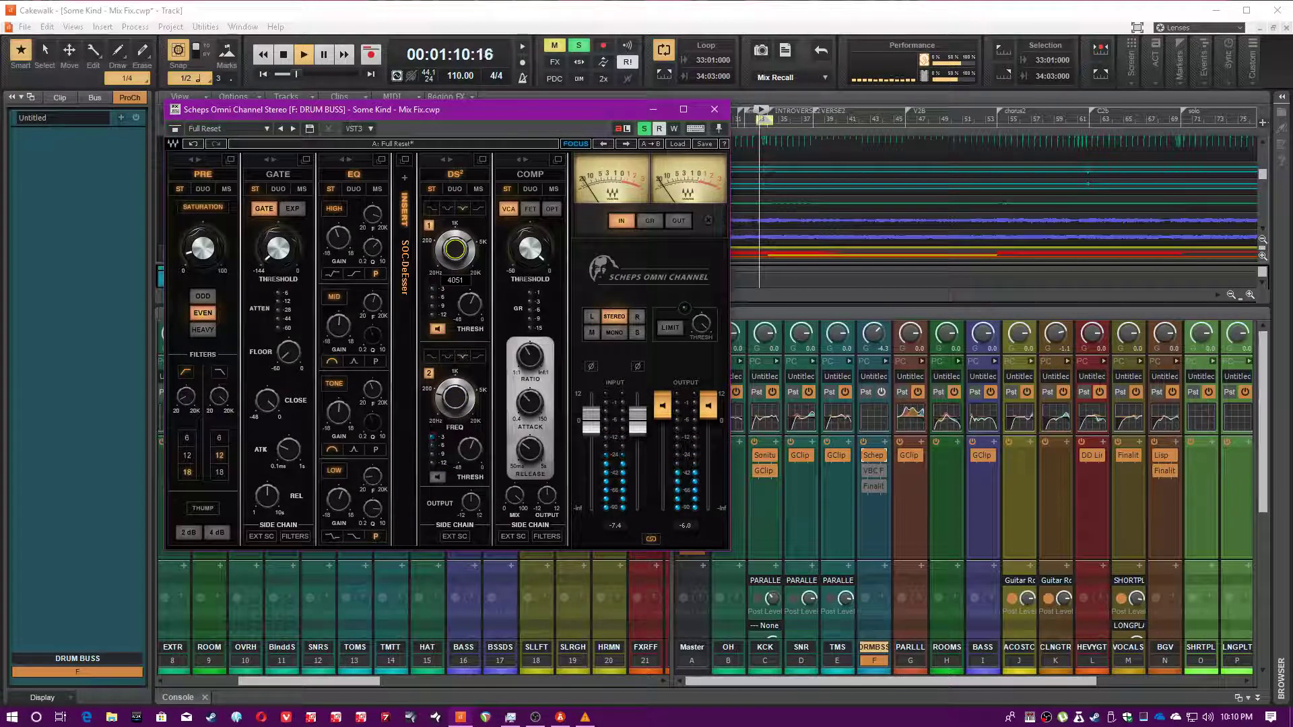
click(437, 329)
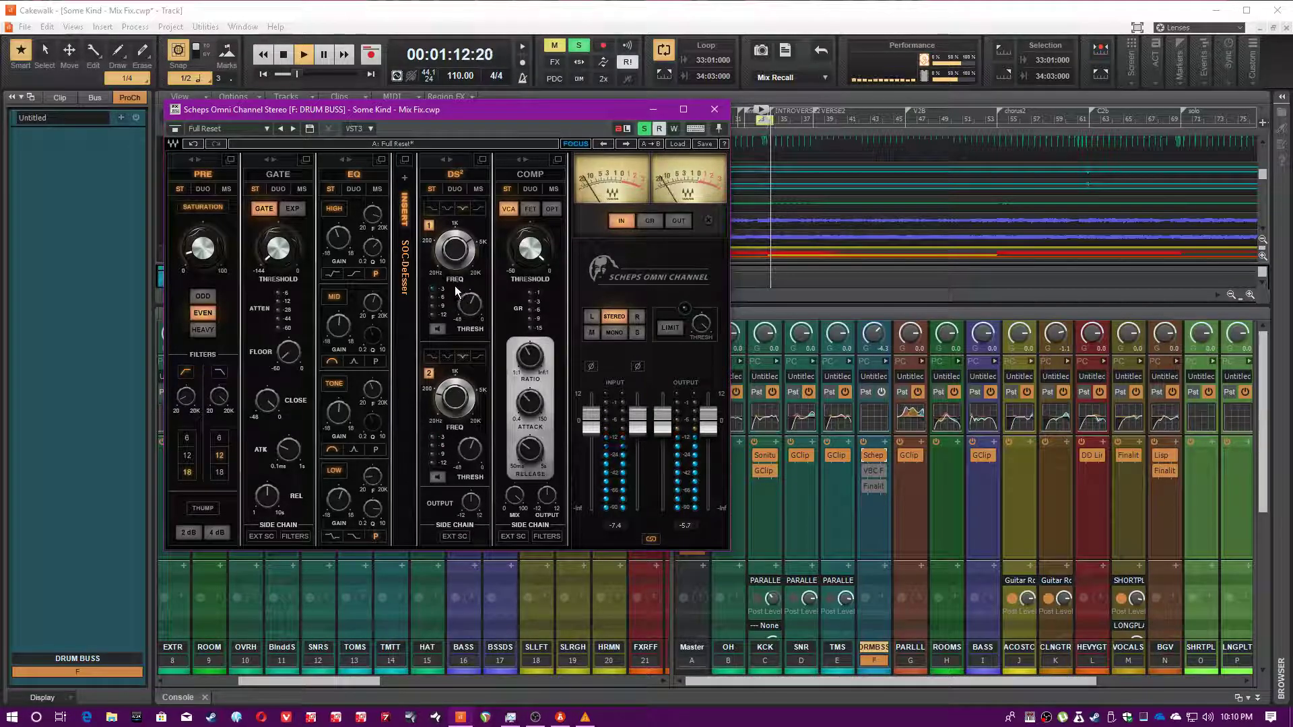
Open the inserted SOC-DeEsser, check and audition both of its bands, and return to the full channel strip view.
click(405, 161)
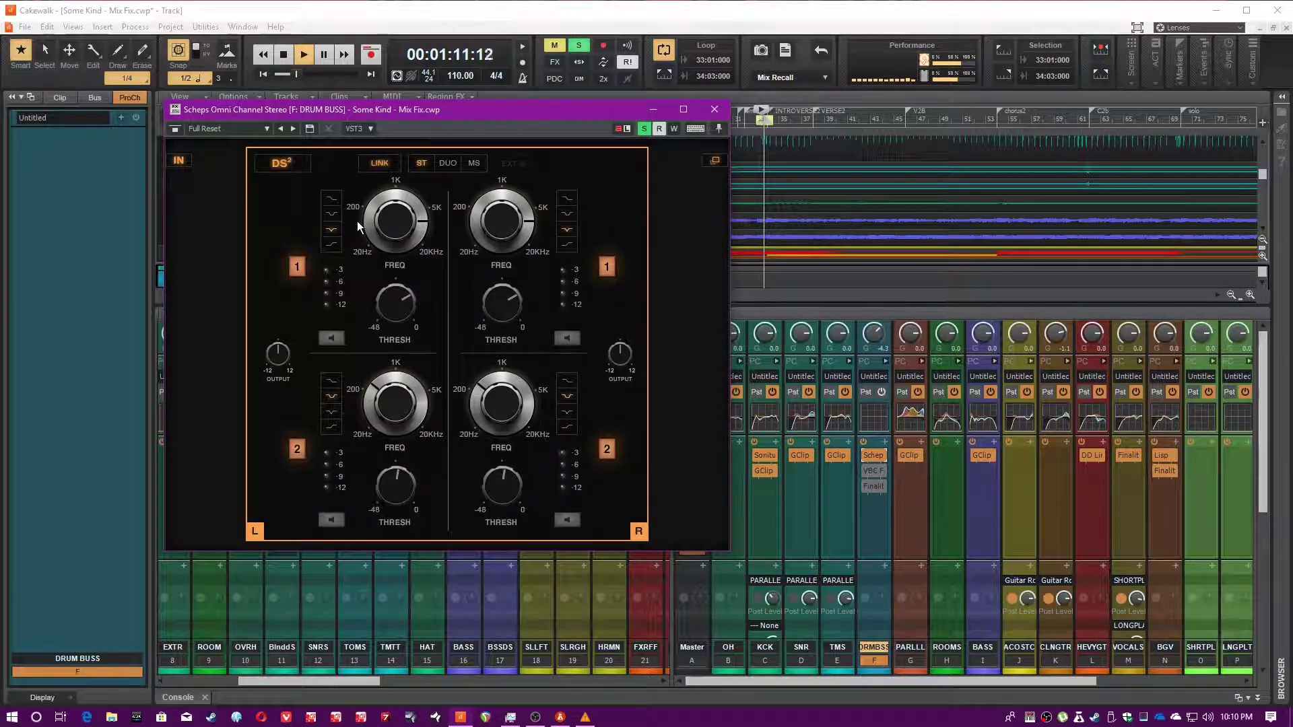
click(396, 403)
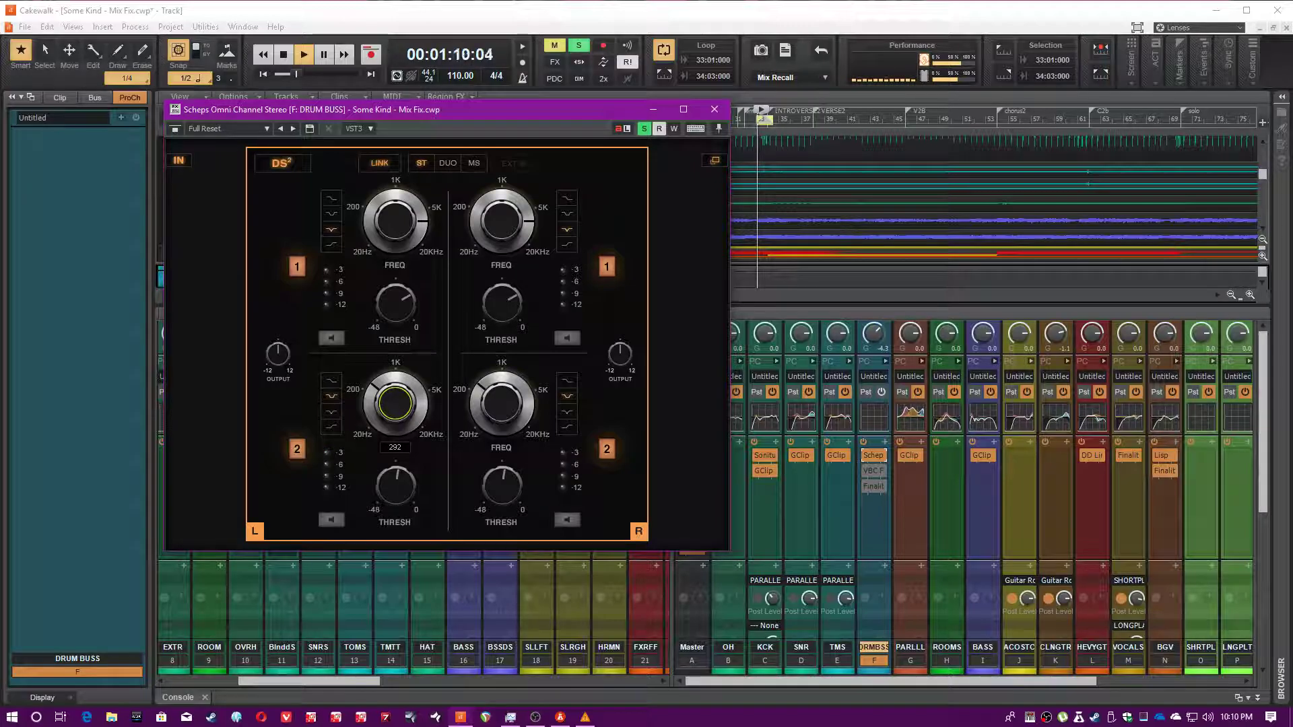
click(330, 520)
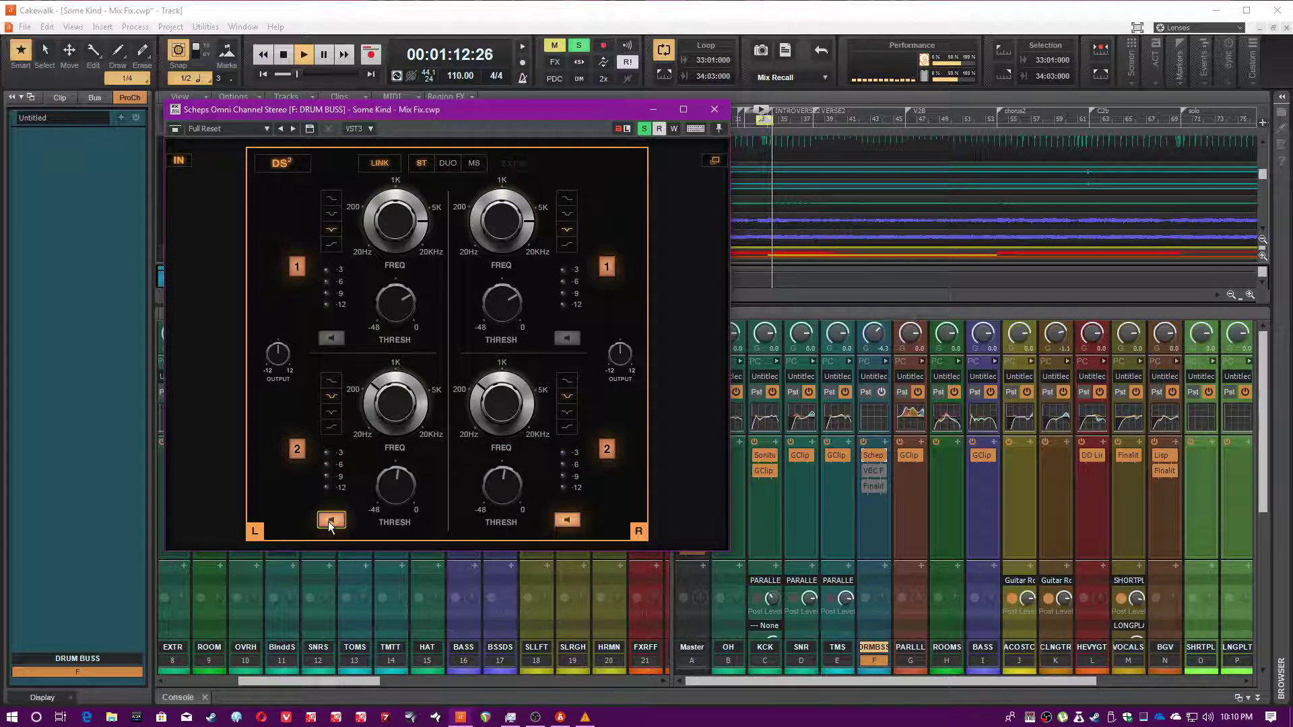
click(329, 522)
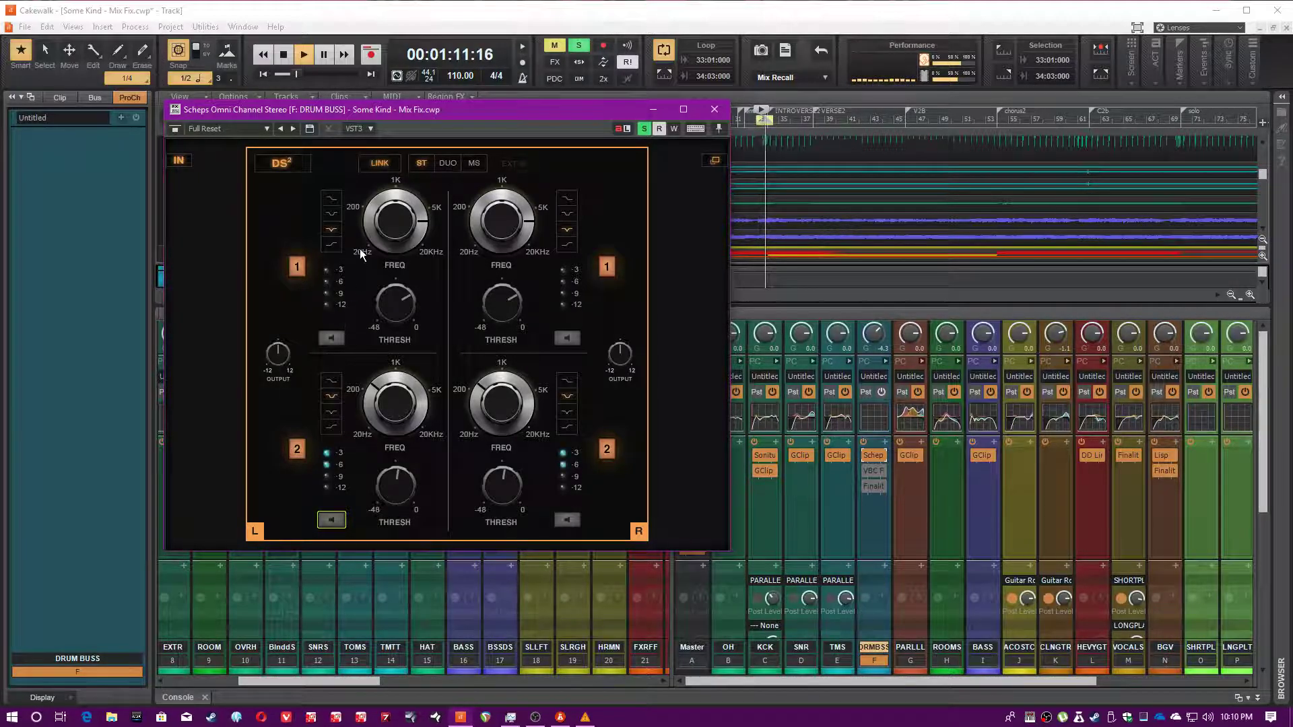
click(323, 338)
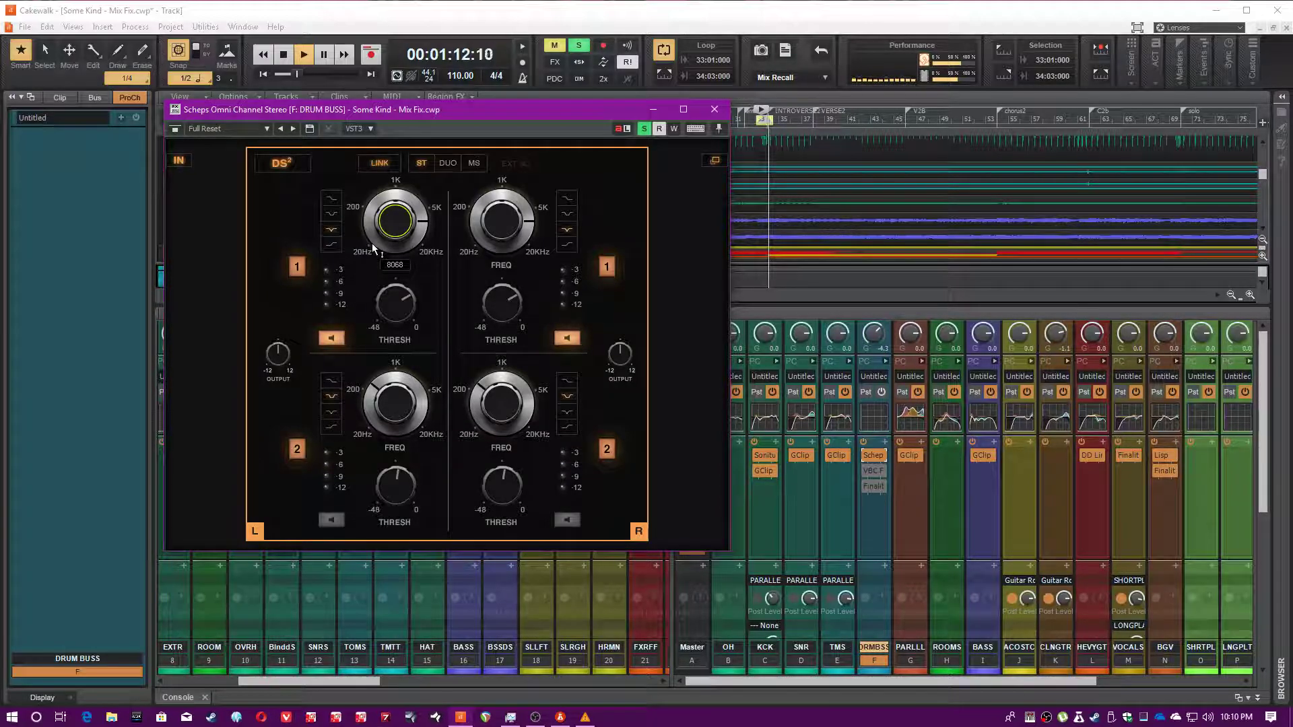
click(332, 340)
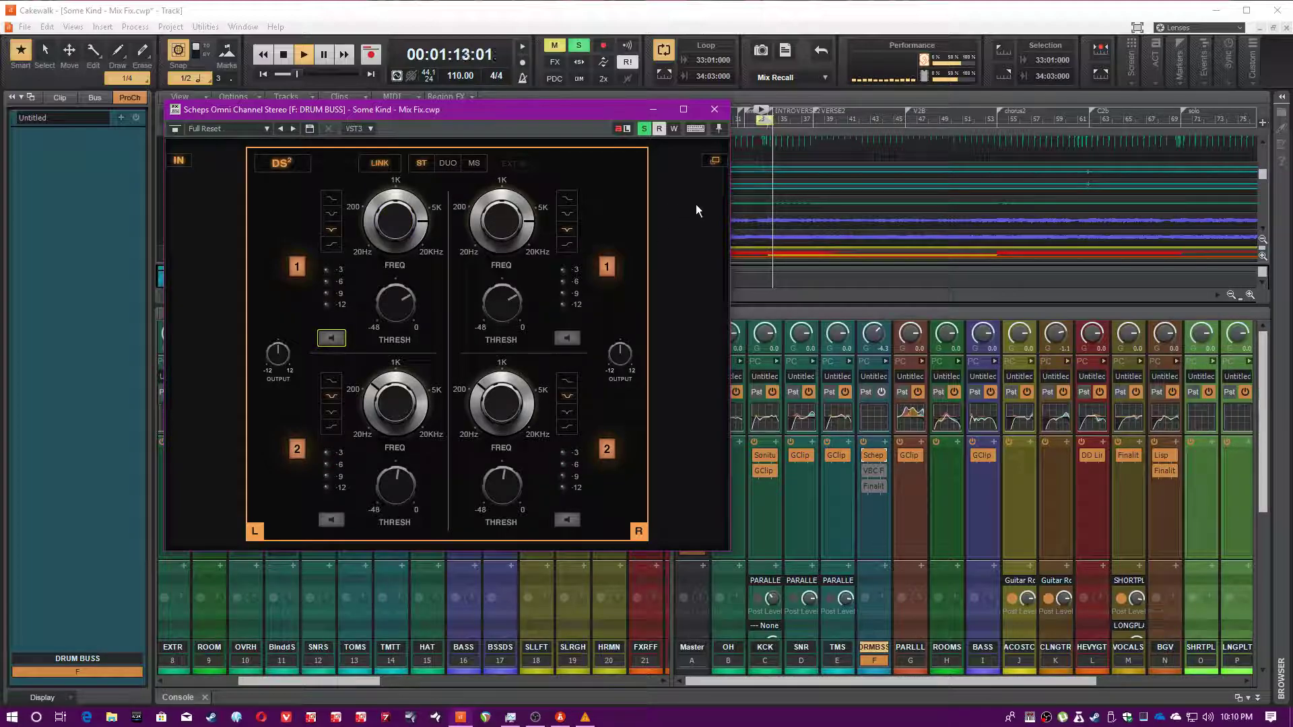
click(715, 161)
Save the project and close the Scheps Omni Channel window.
click(586, 3)
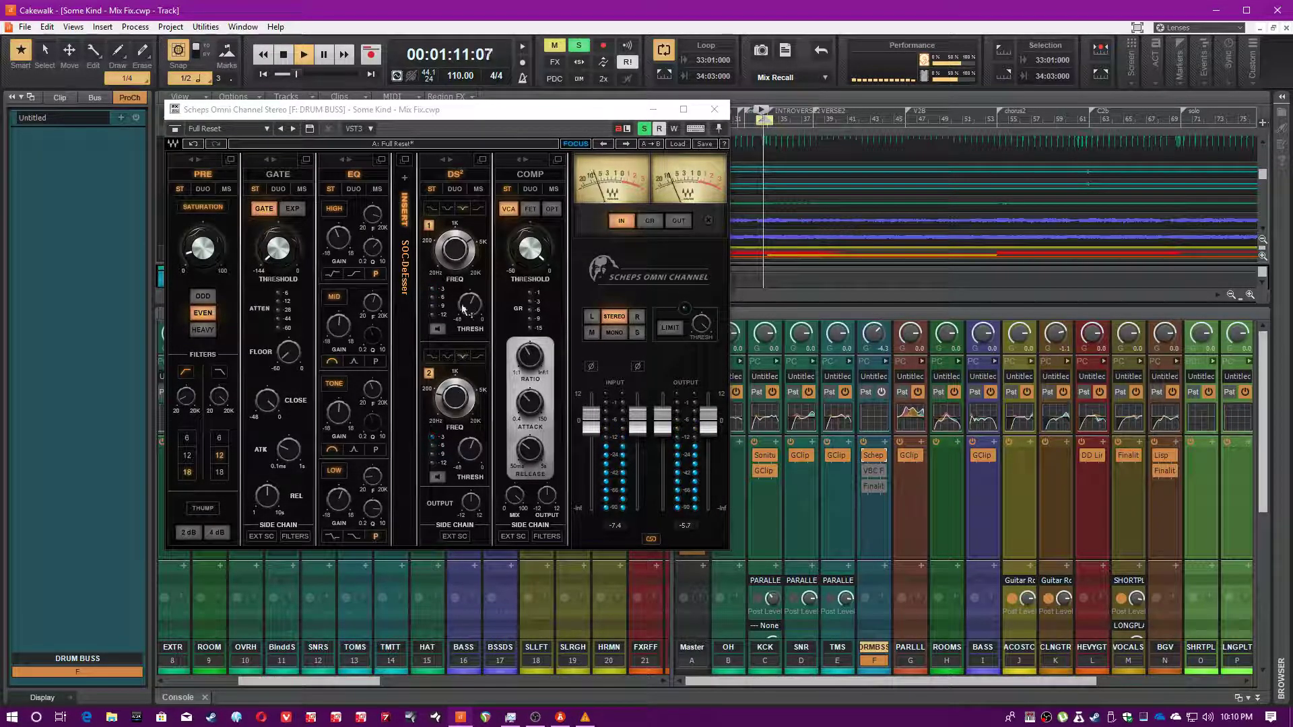
drag(597, 108, 692, 133)
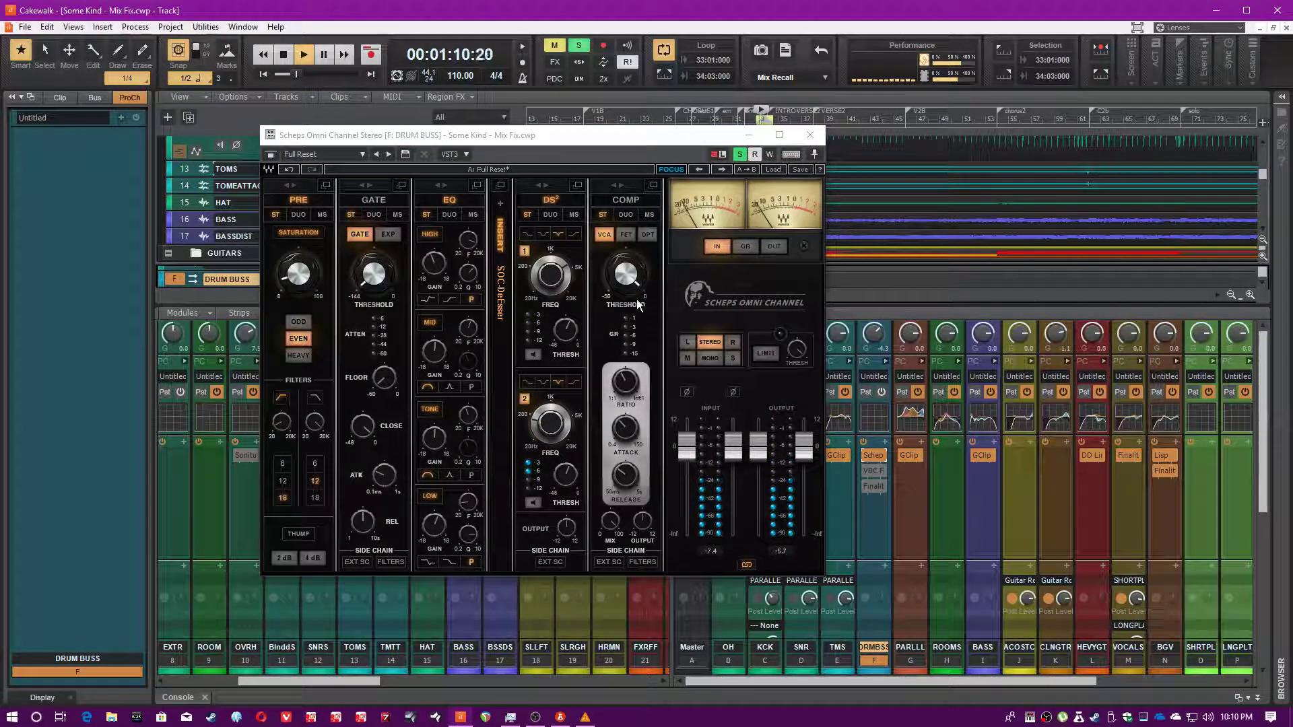
key(ctrl+s)
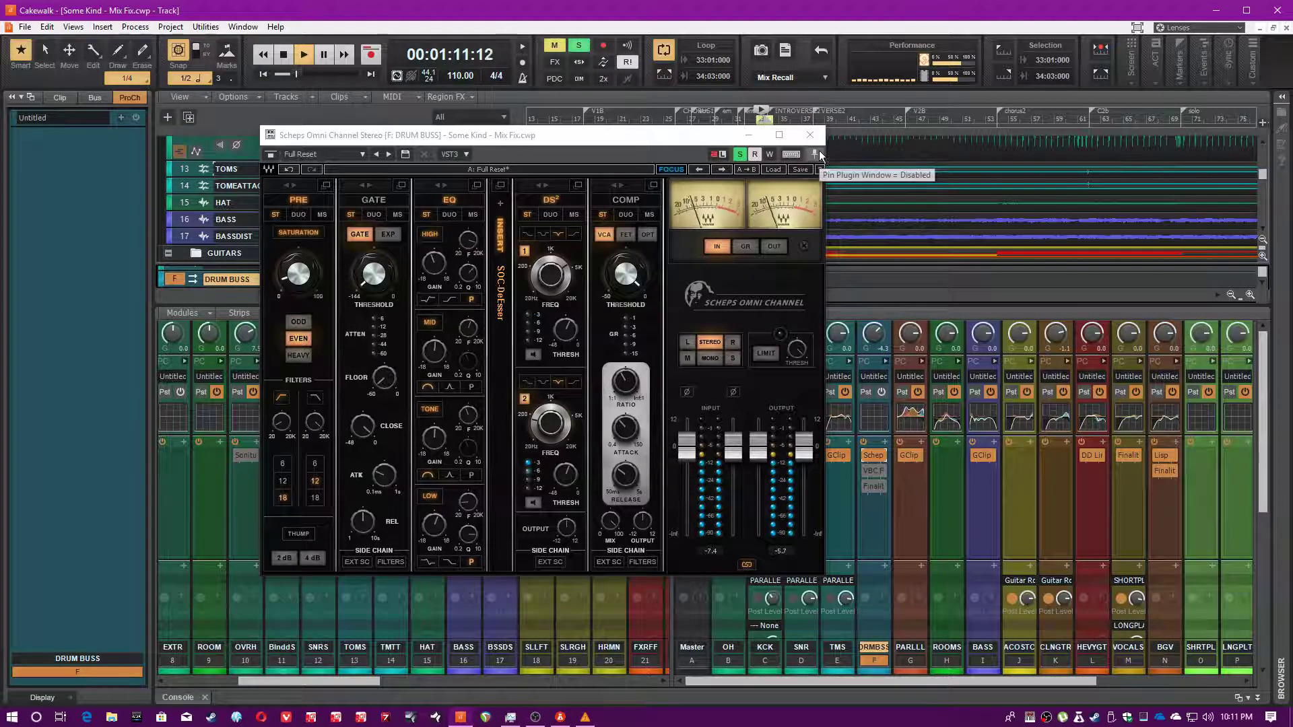
click(811, 134)
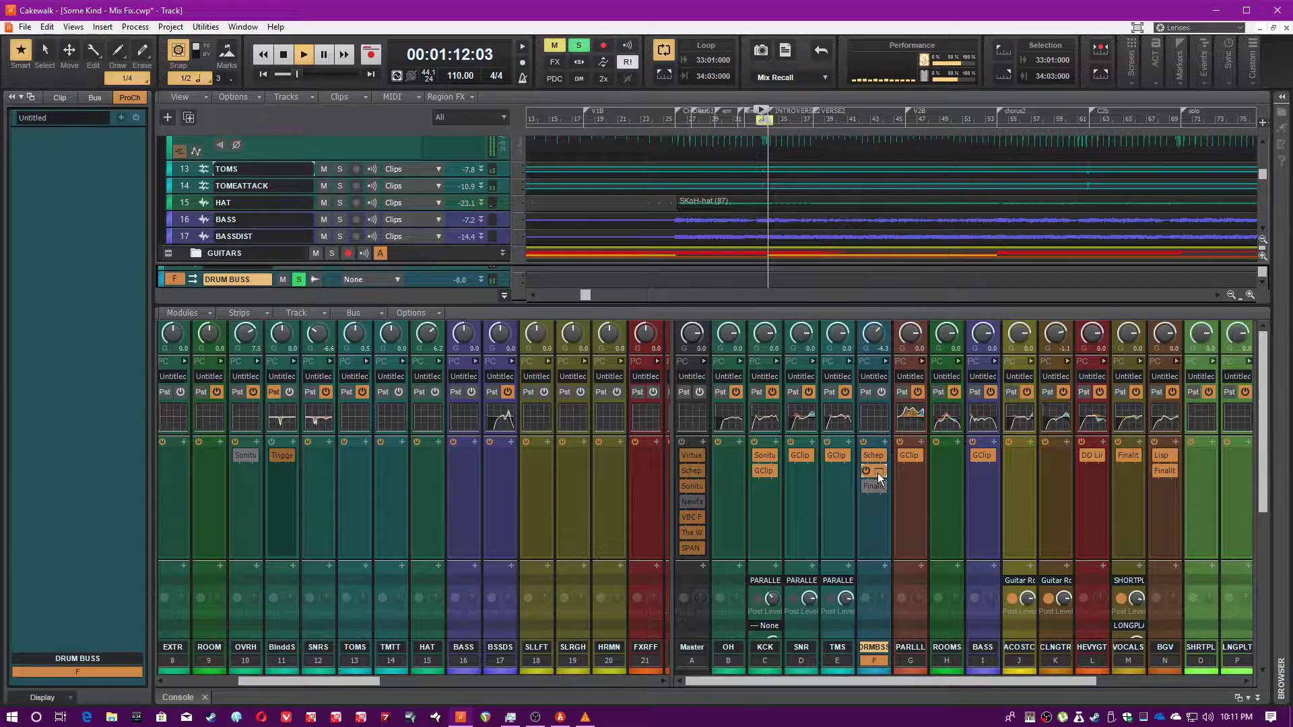
Open the VBC FG-Grey compressor on the DRUM BUSS and examine its gain reduction, ratio, release and attack settings.
double_click(875, 471)
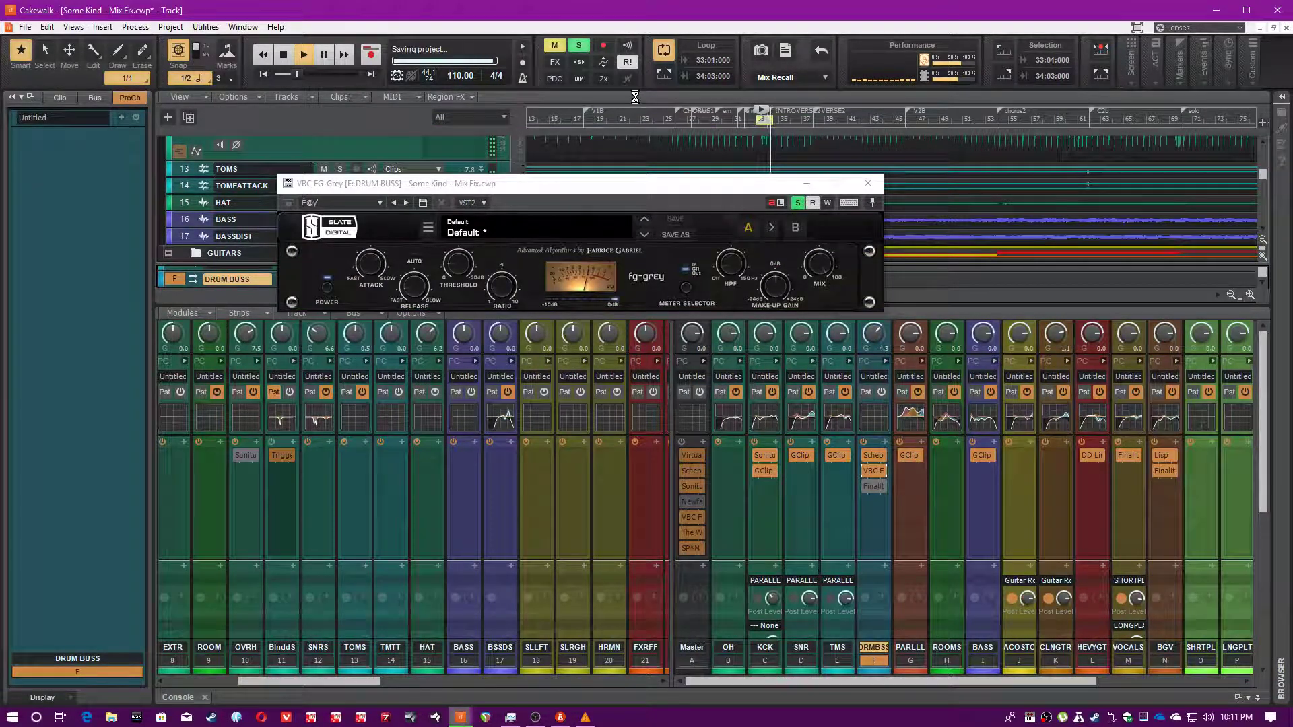
drag(607, 189, 562, 358)
click(568, 470)
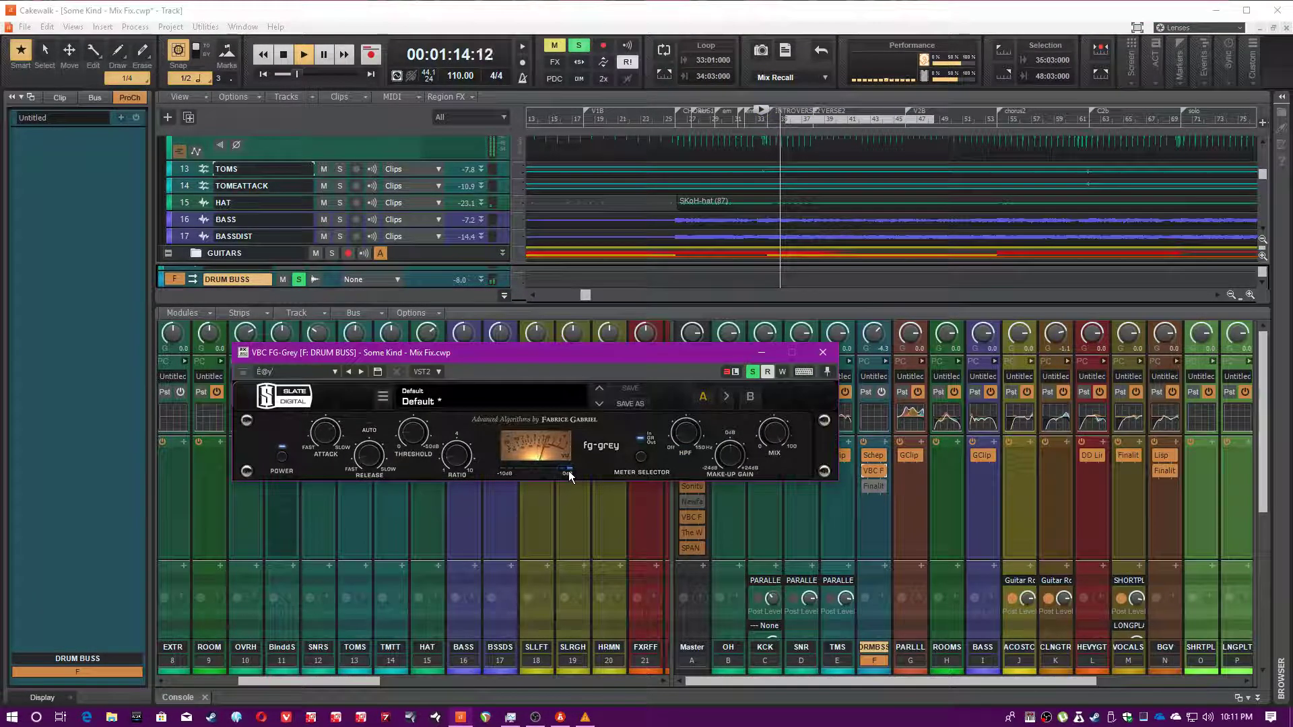
mouse_move(455, 461)
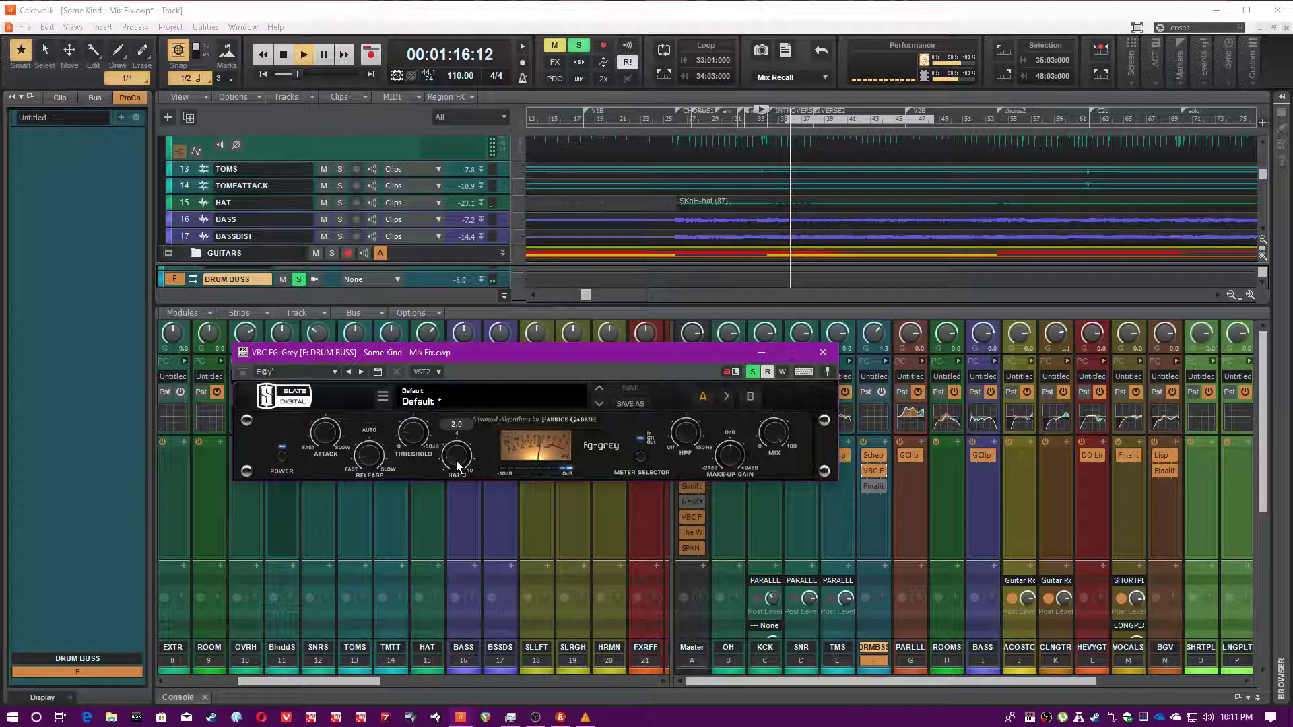
mouse_move(364, 456)
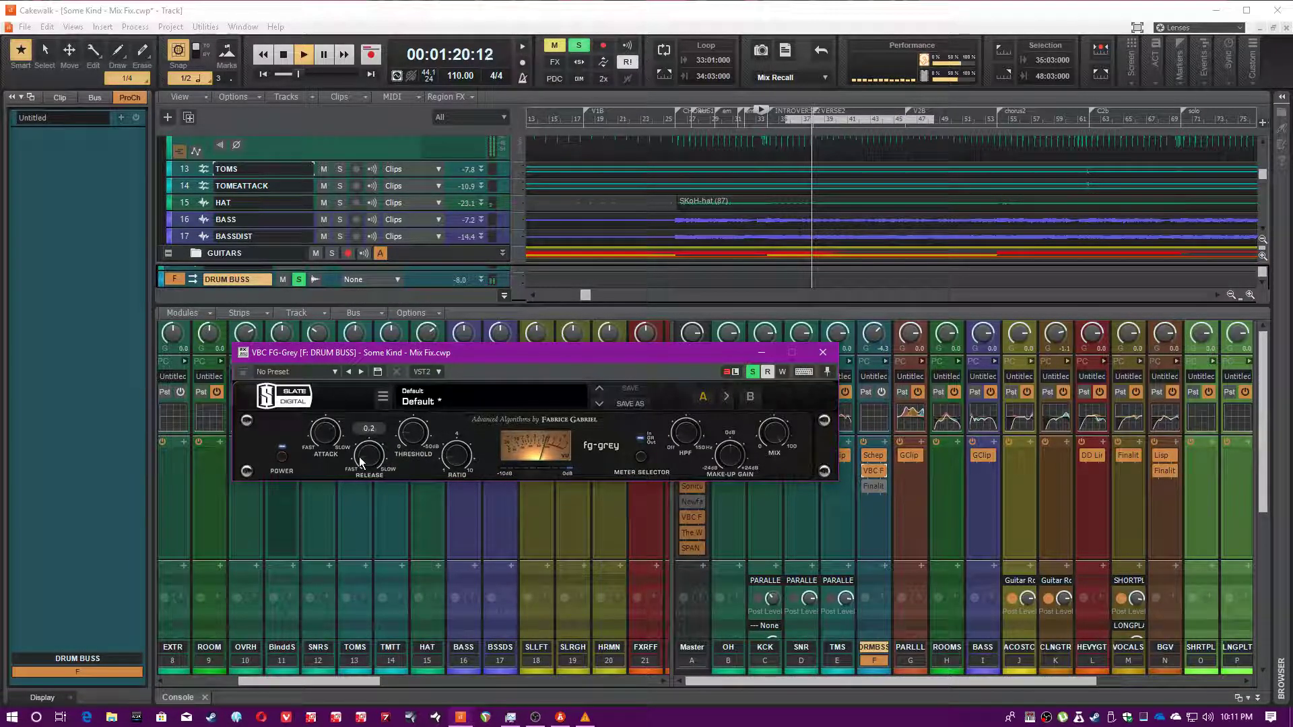
mouse_move(328, 439)
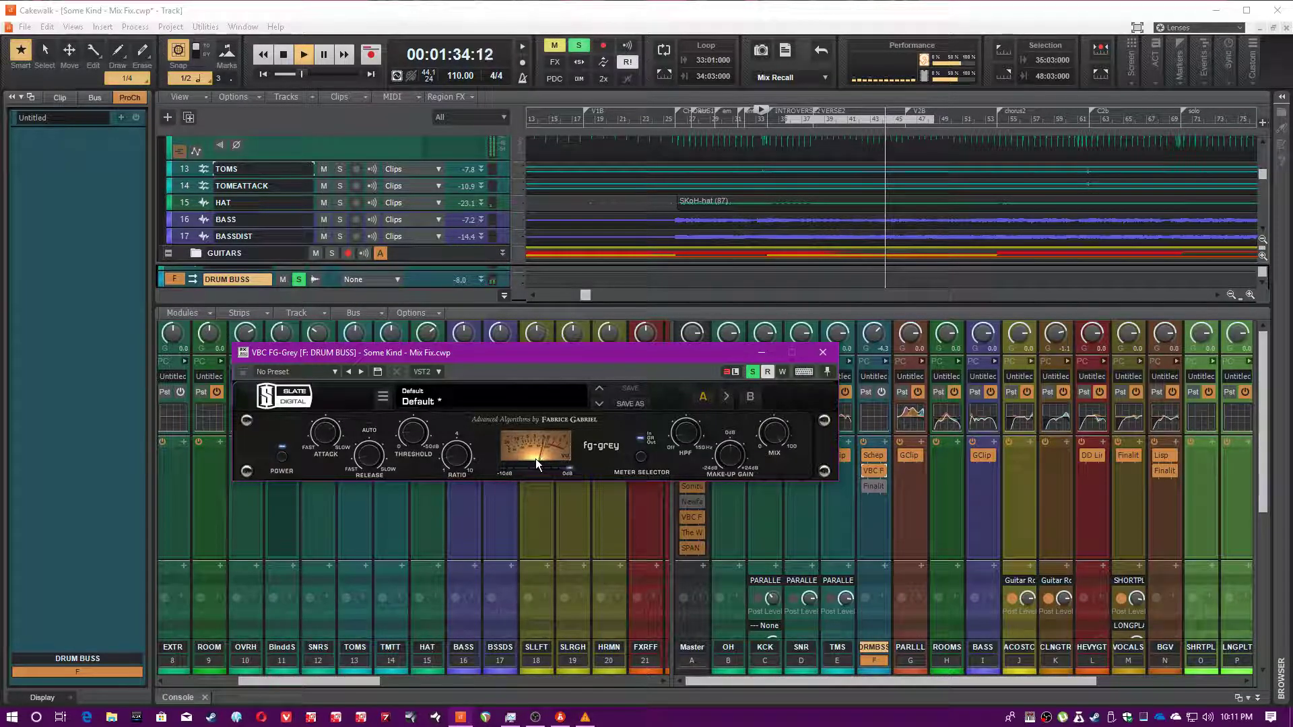
click(449, 3)
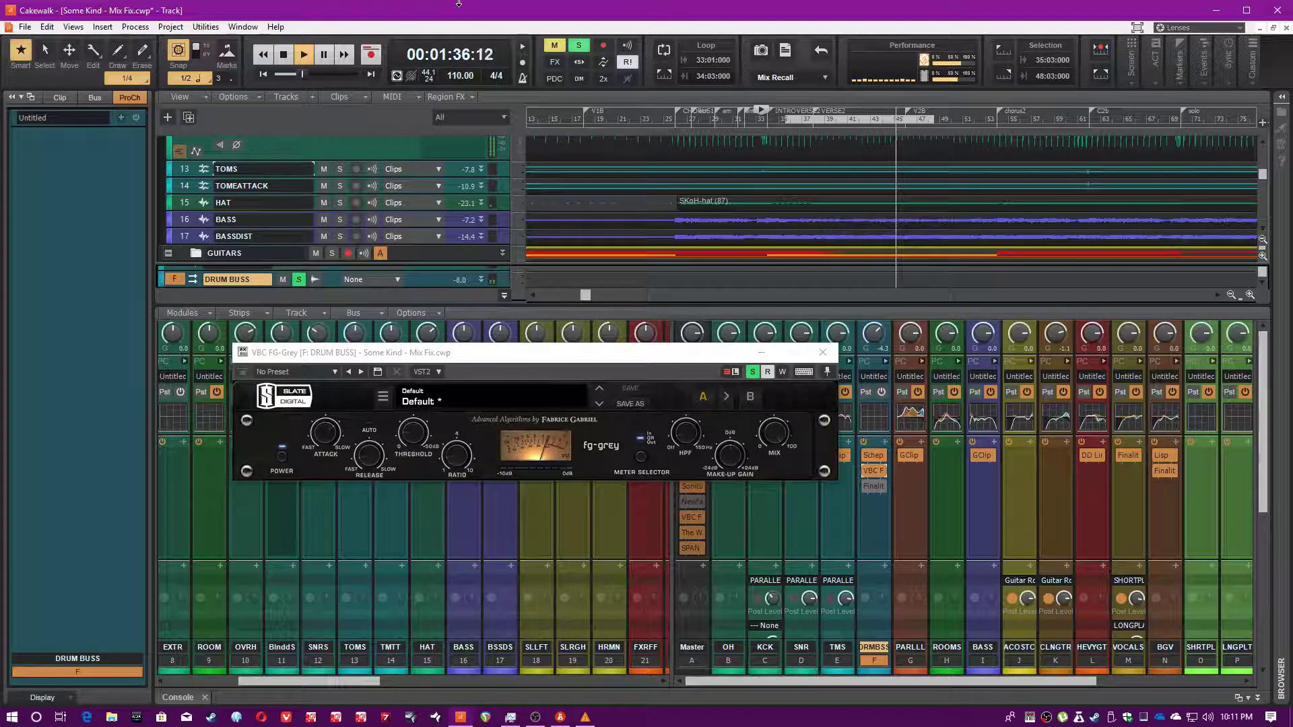
drag(503, 360, 489, 315)
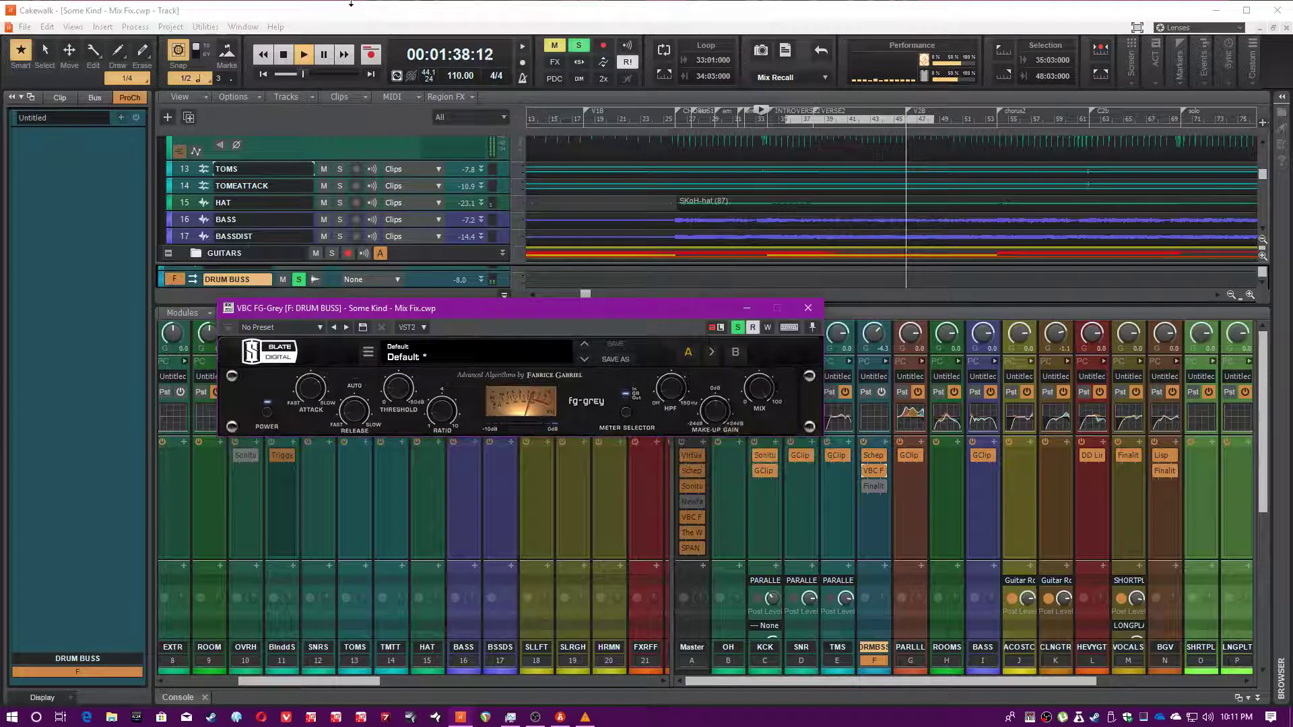
click(351, 3)
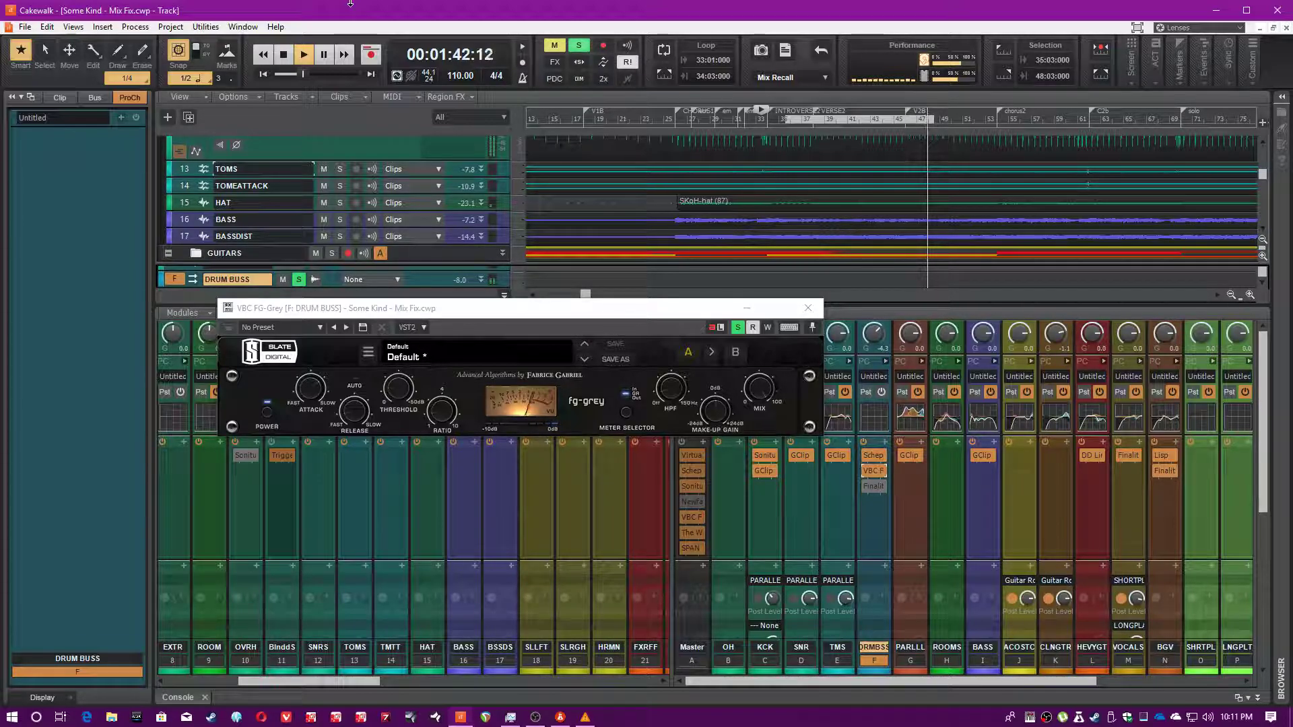
click(312, 391)
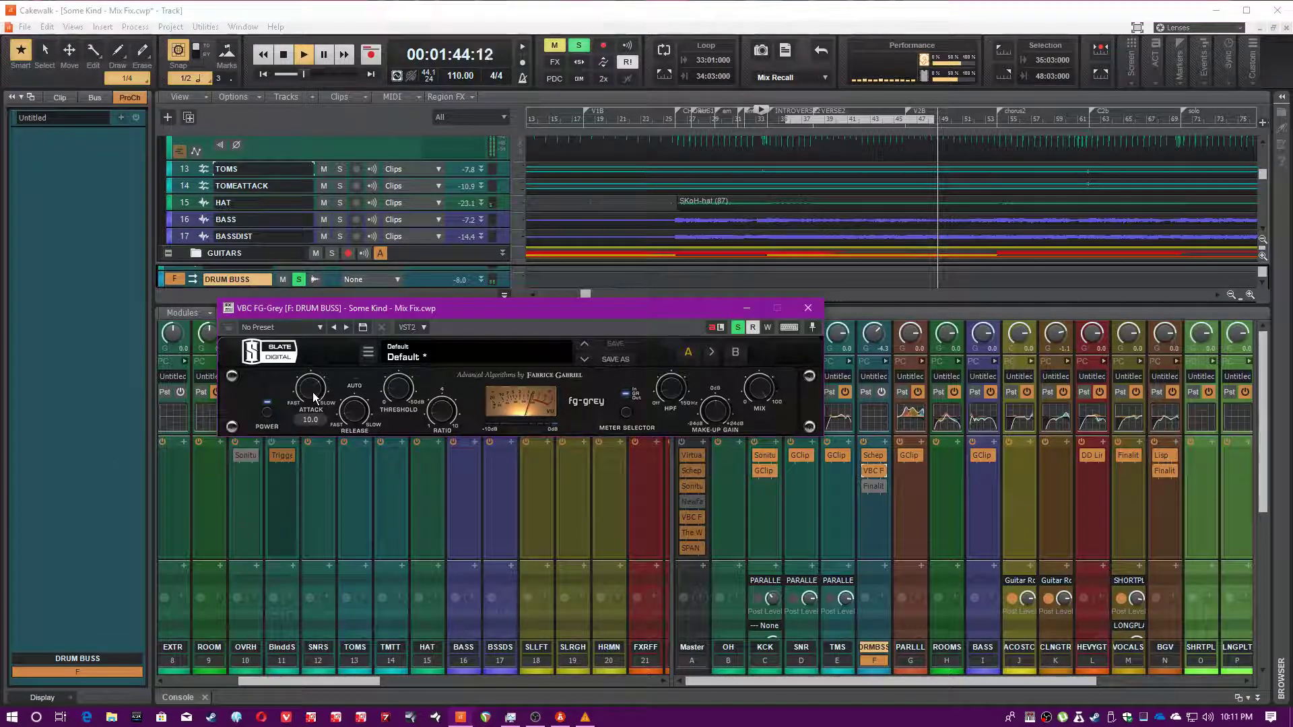
Save the project and close the FG-Grey compressor window.
key(ctrl+s)
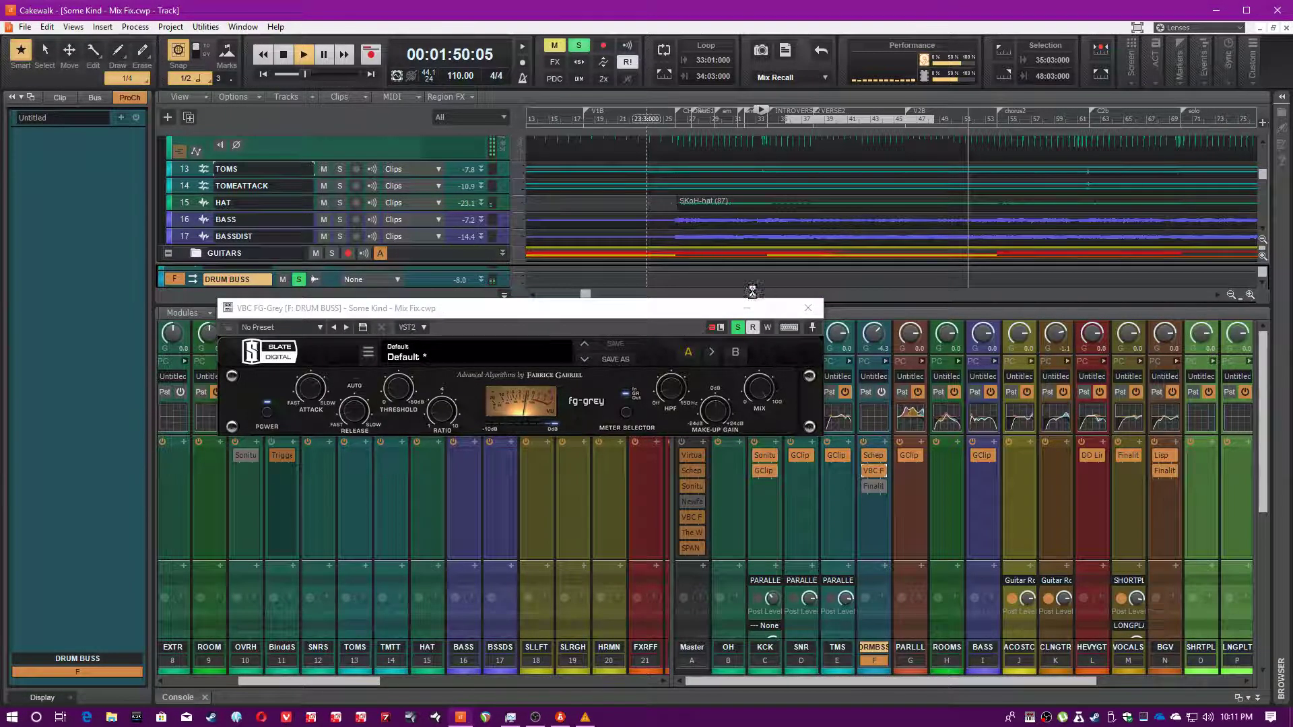
click(815, 311)
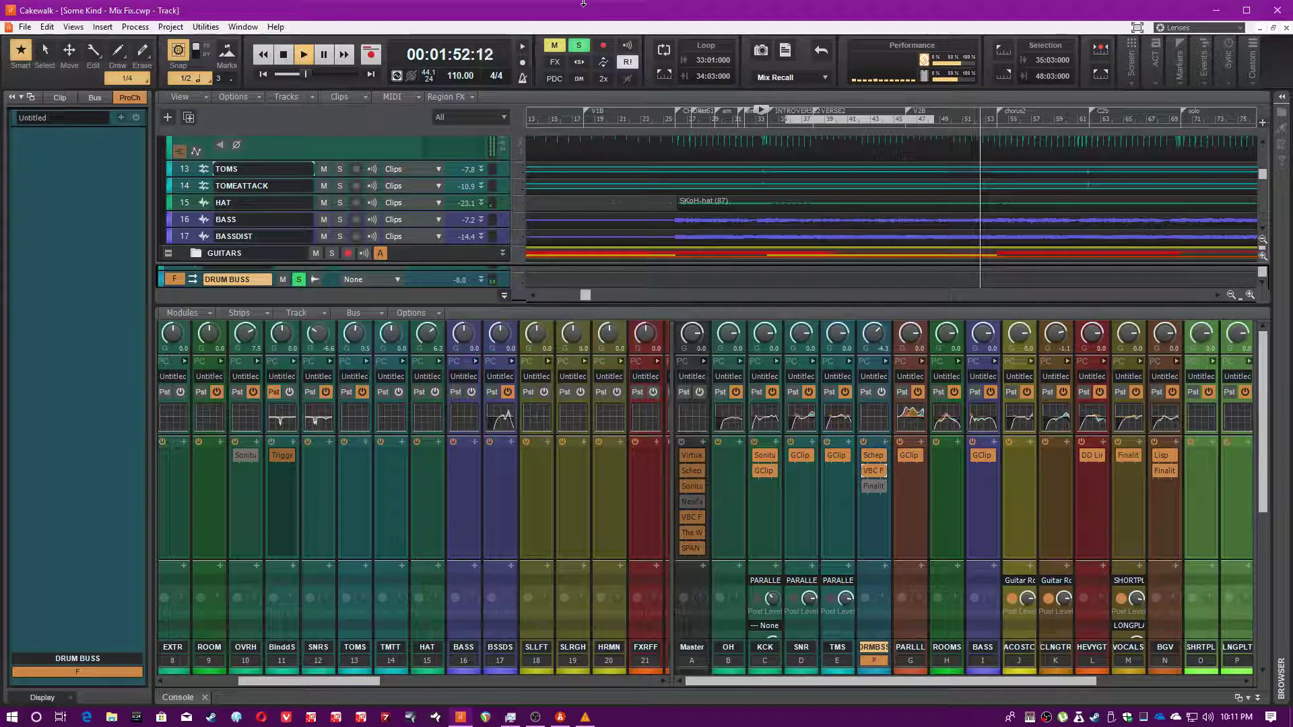
key(ctrl+s)
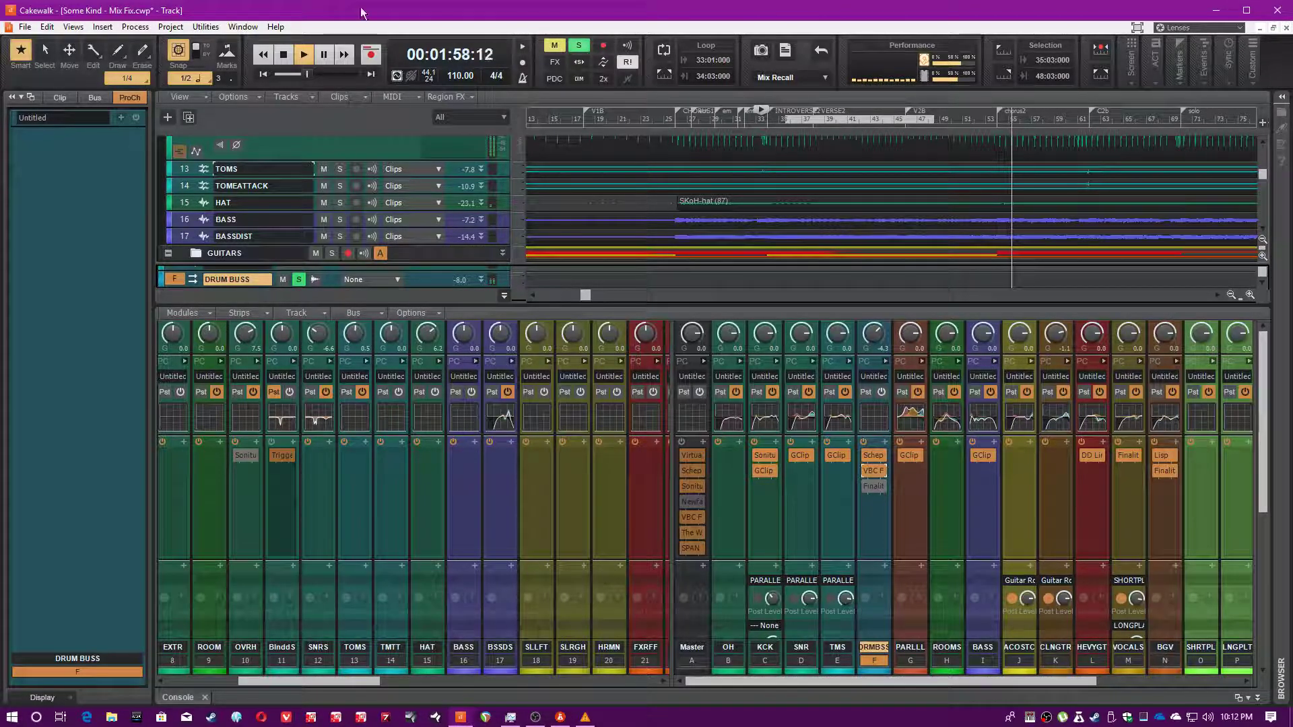
Open Finality Advanced on the DRUM BUSS, compare it bypassed and active, and close it with the limiter left enabled.
double_click(874, 486)
drag(493, 308, 523, 308)
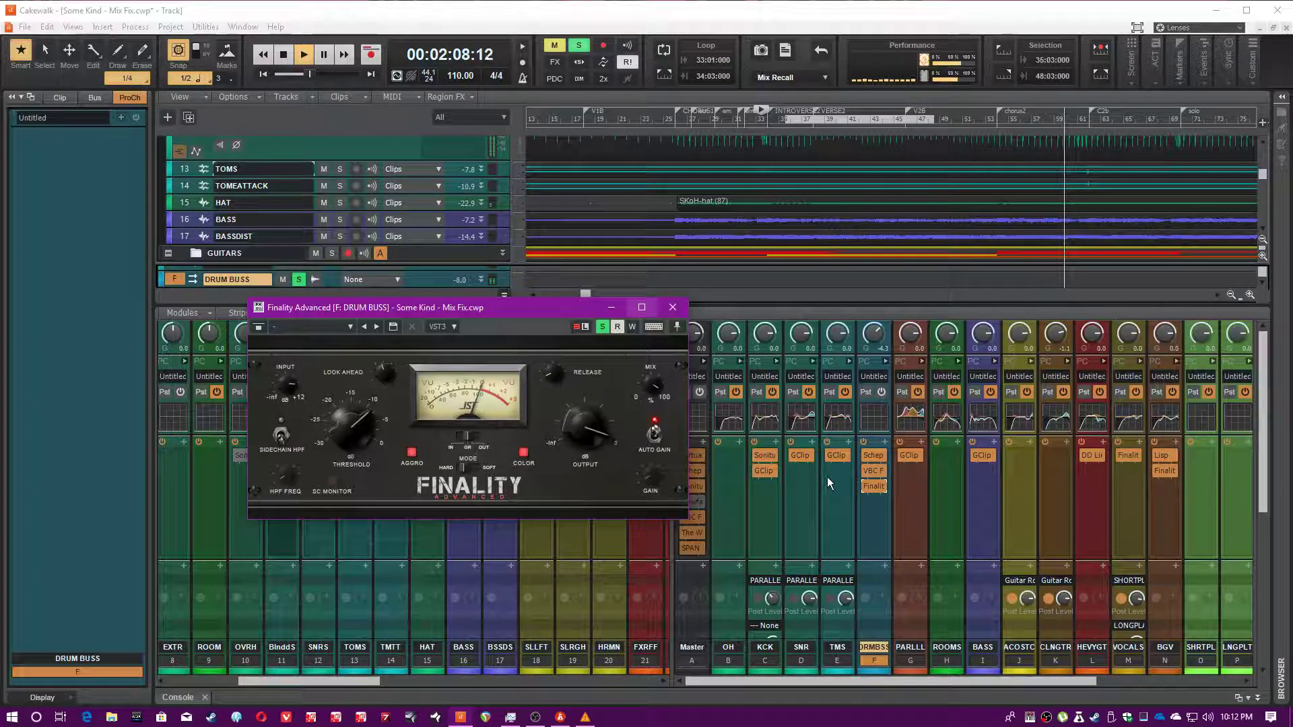
click(868, 487)
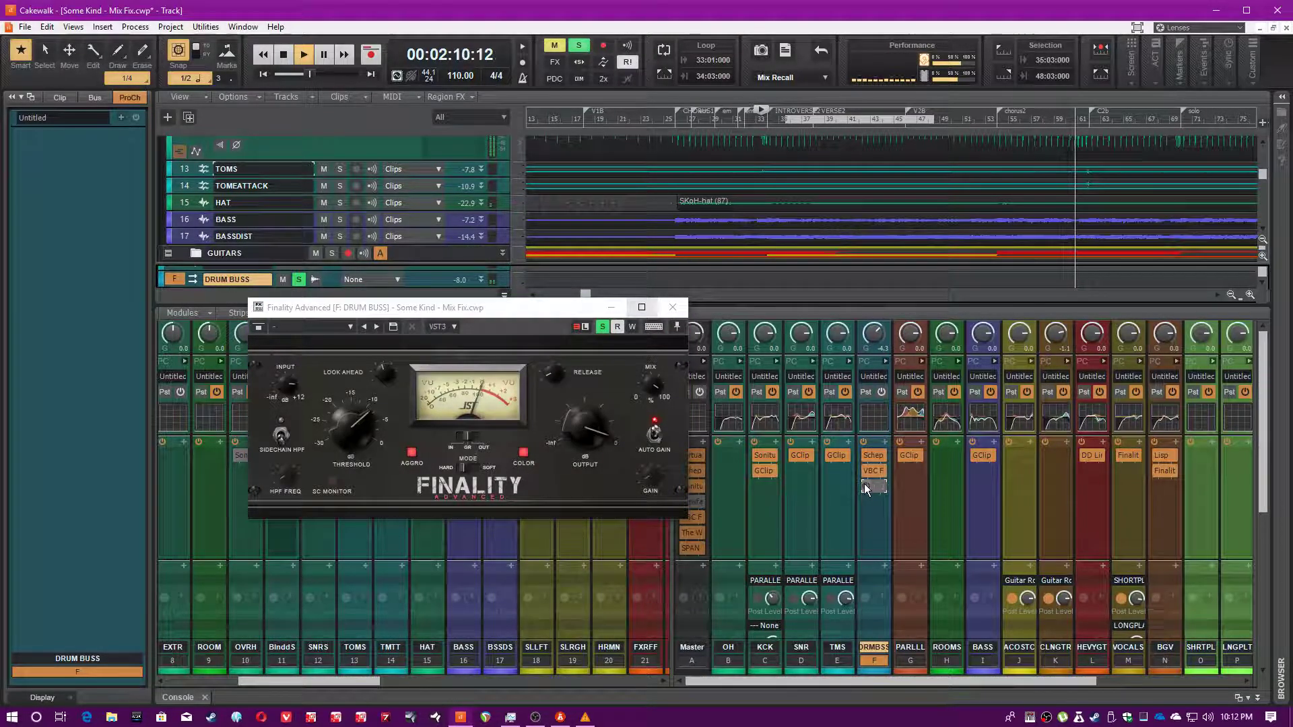
click(671, 307)
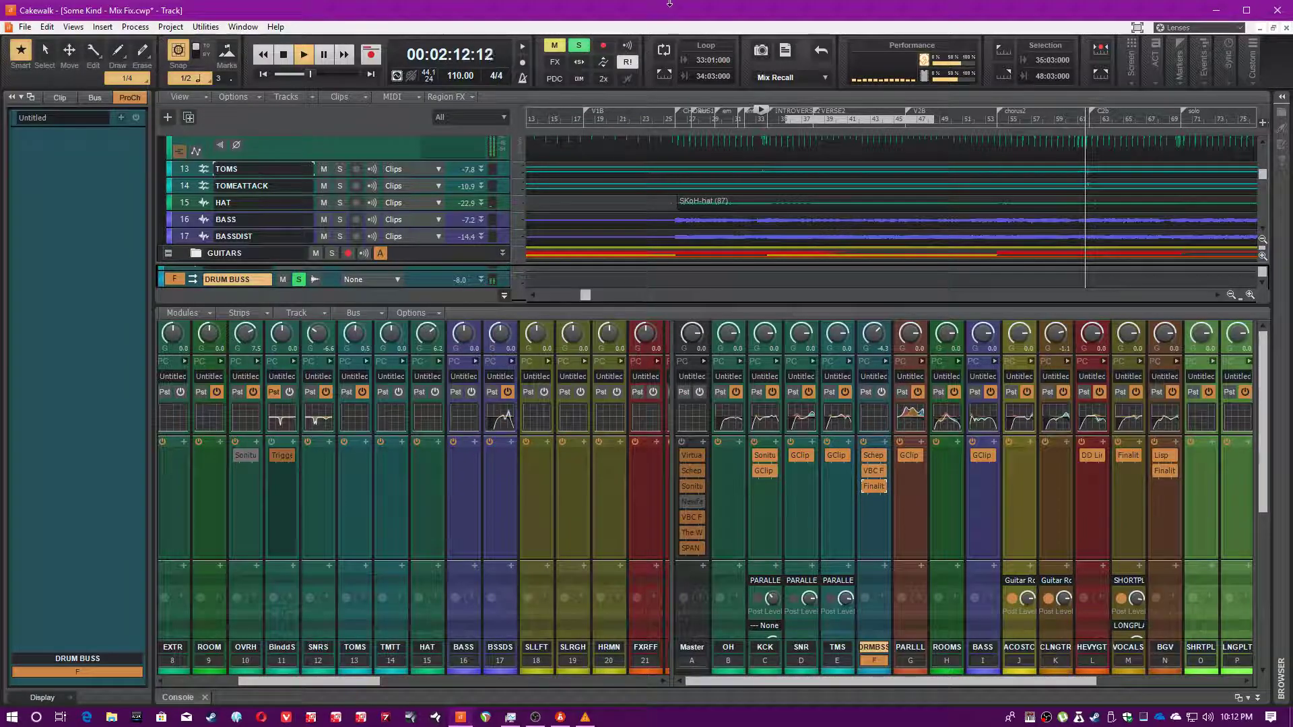
Take the DRUM BUSS out of solo and solo the PARALLEL bus instead.
scroll(910, 503, down, 3)
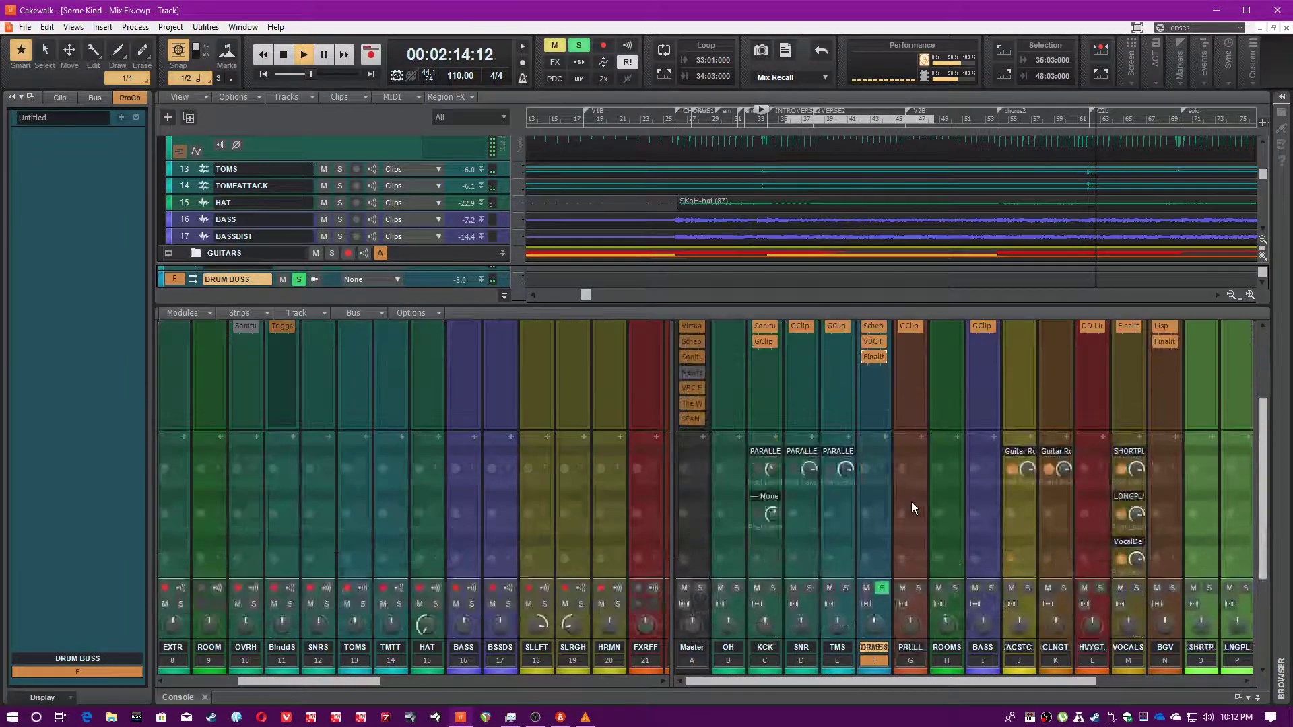
scroll(910, 498, down, 3)
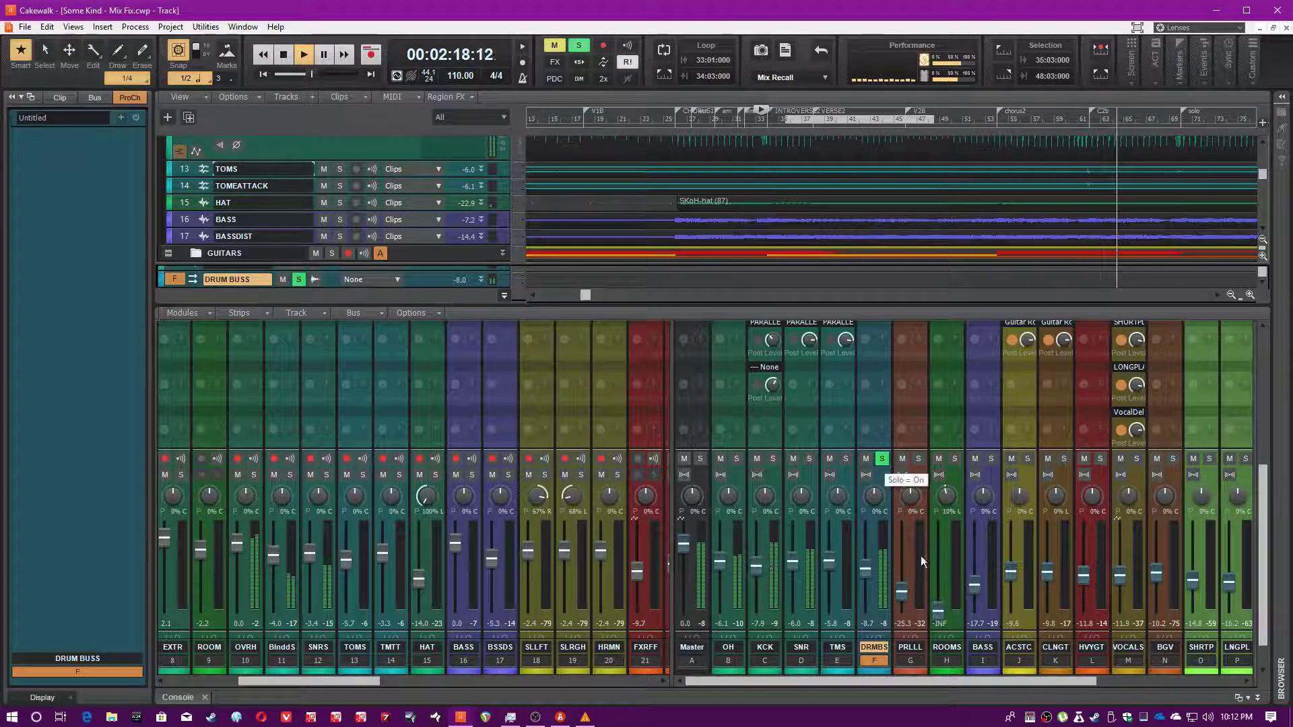
click(882, 459)
click(918, 458)
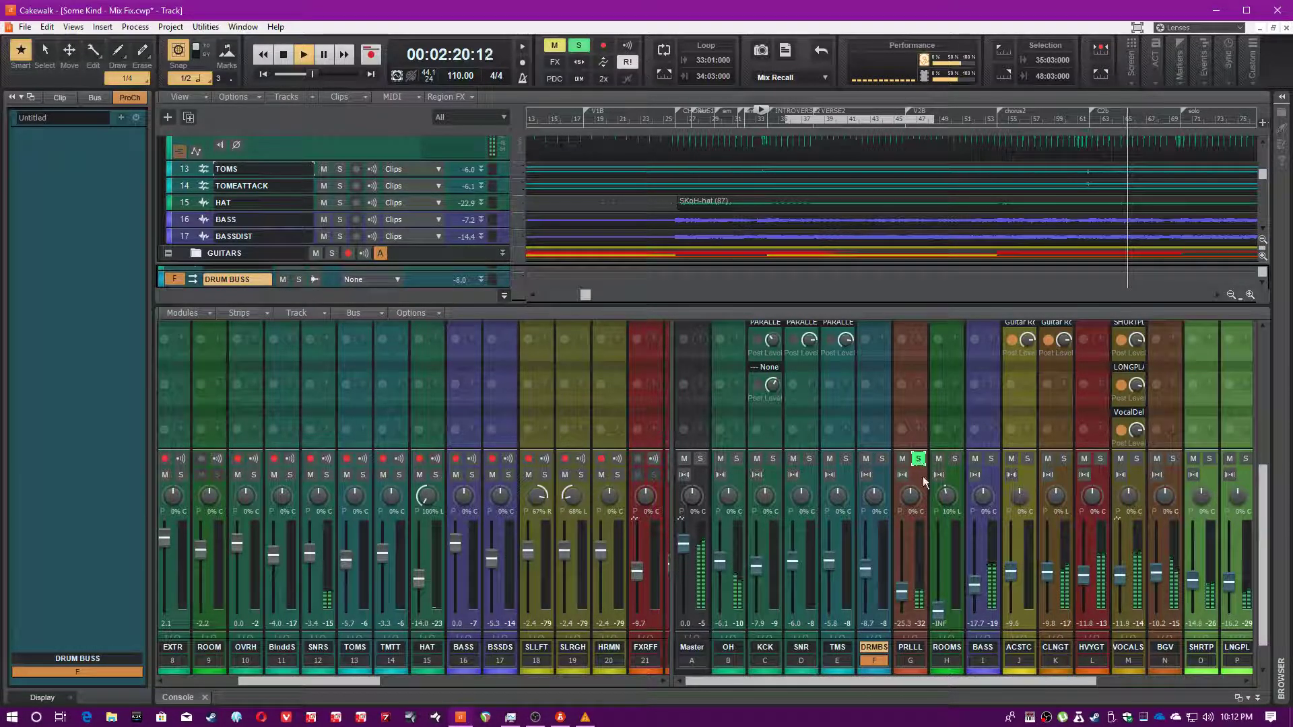
Open the PARALLEL bus's QuadCurve Equalizer in its enlarged view and compare the sound with the EQ off and on.
scroll(924, 547, up, 4)
click(918, 508)
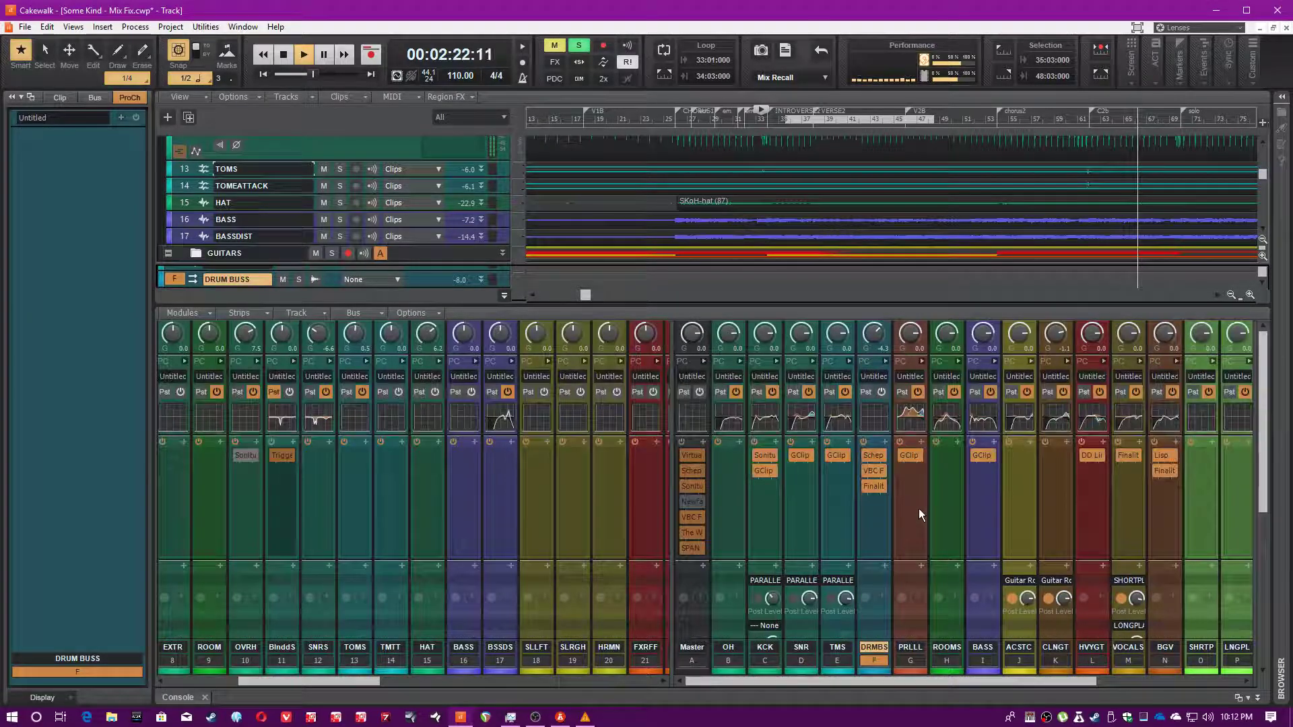
scroll(54, 431, up, 3)
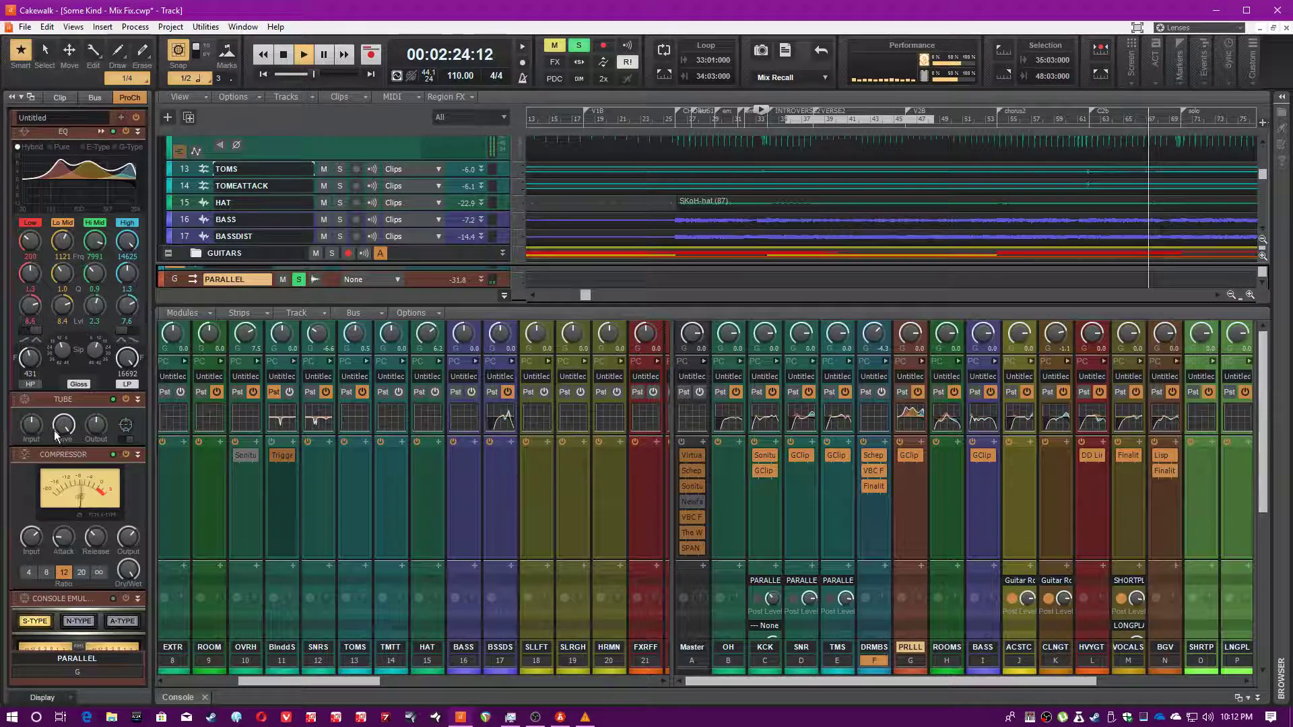
click(99, 134)
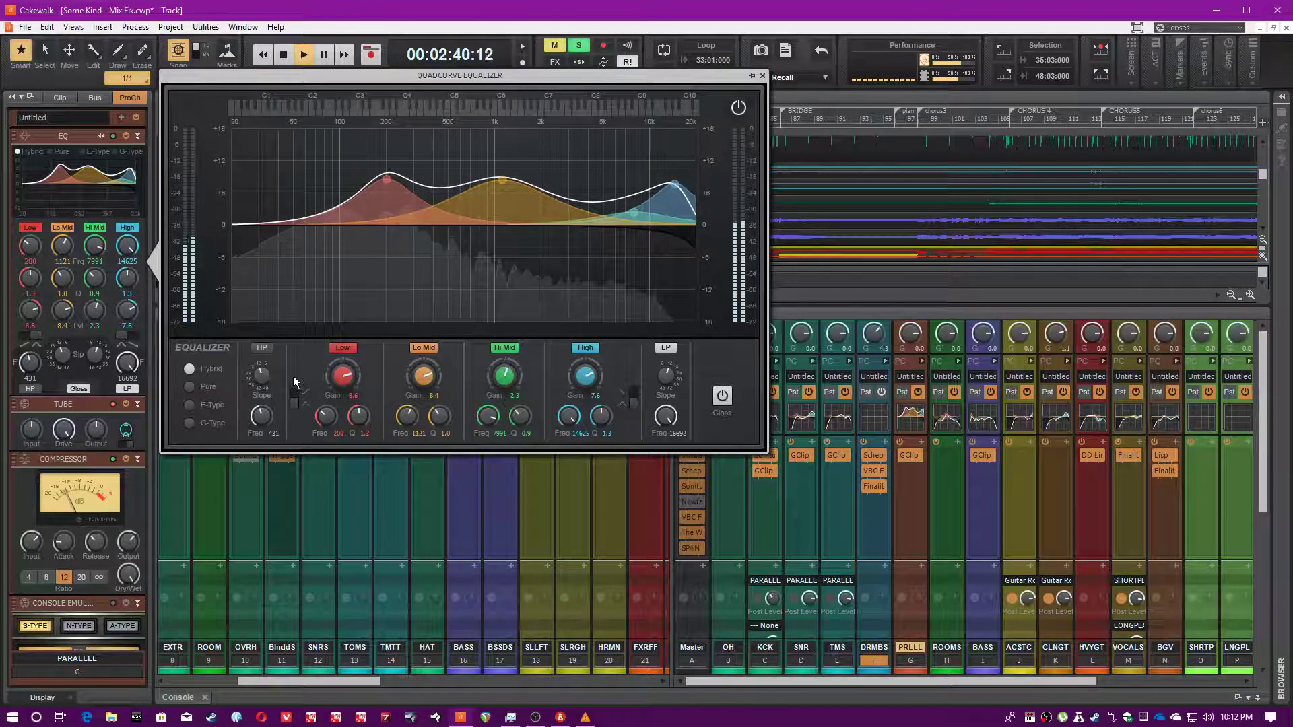
click(737, 108)
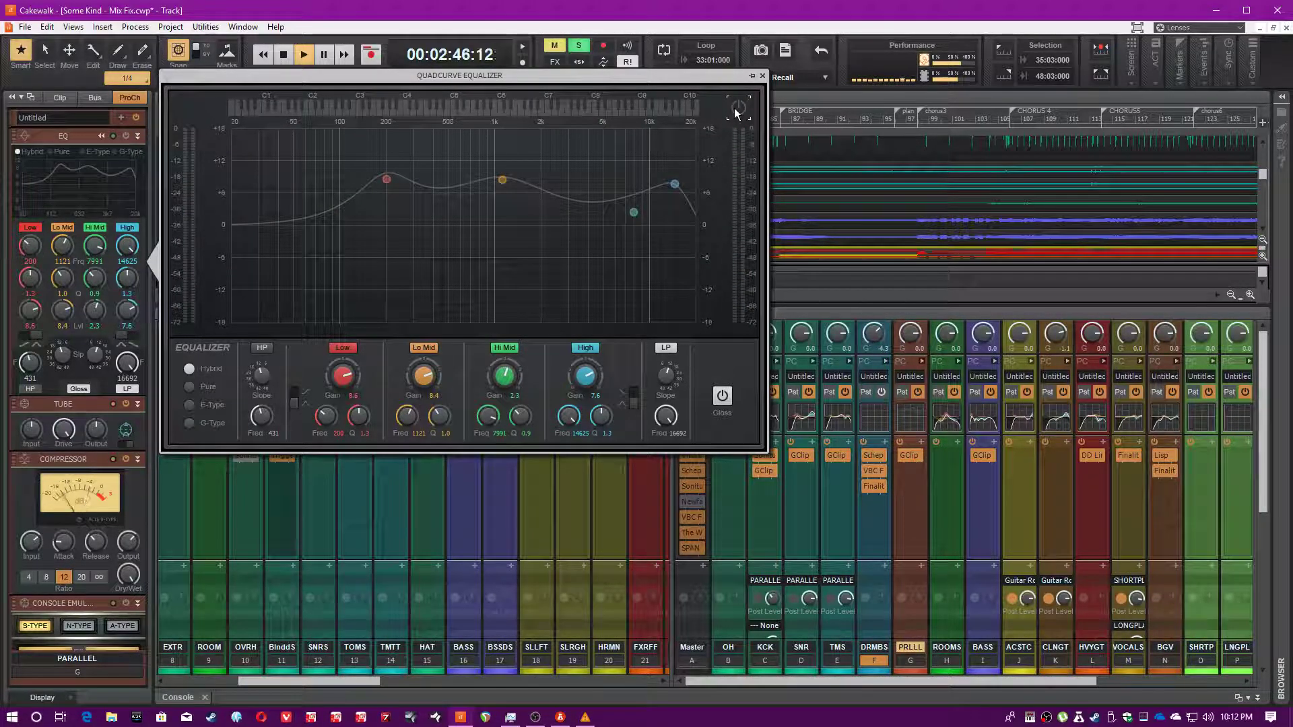
click(736, 112)
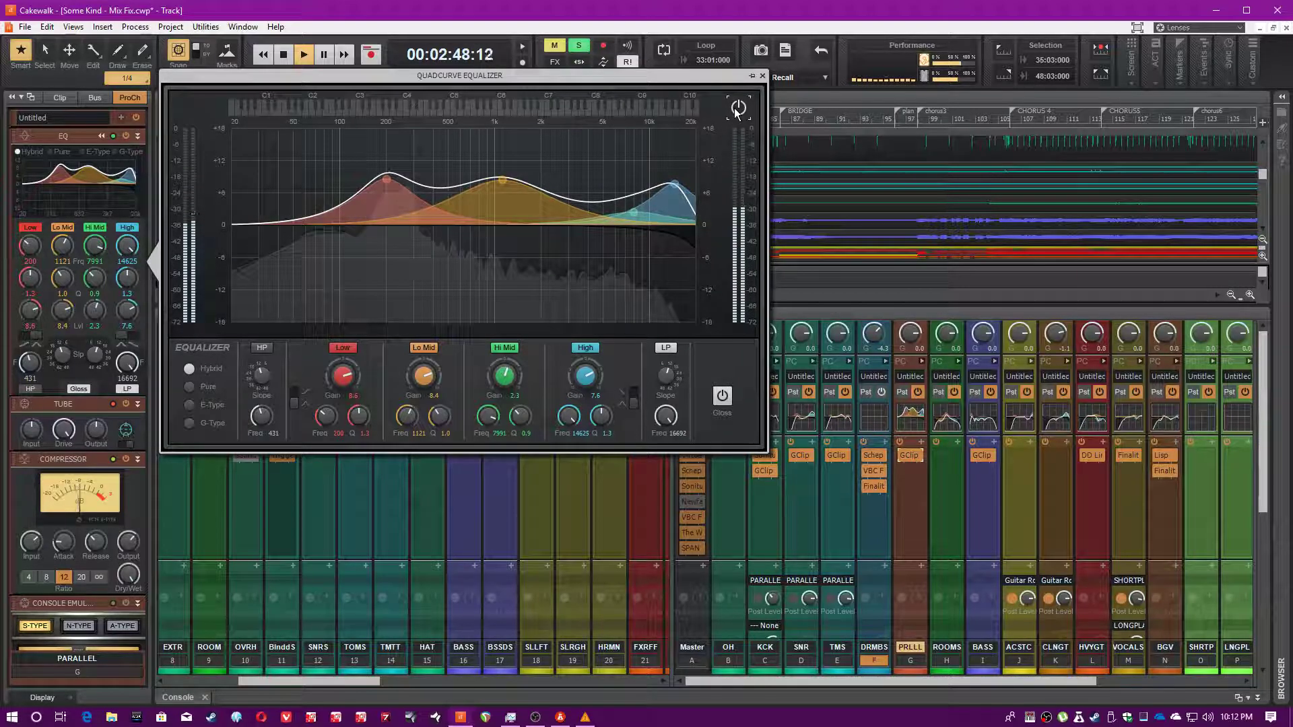
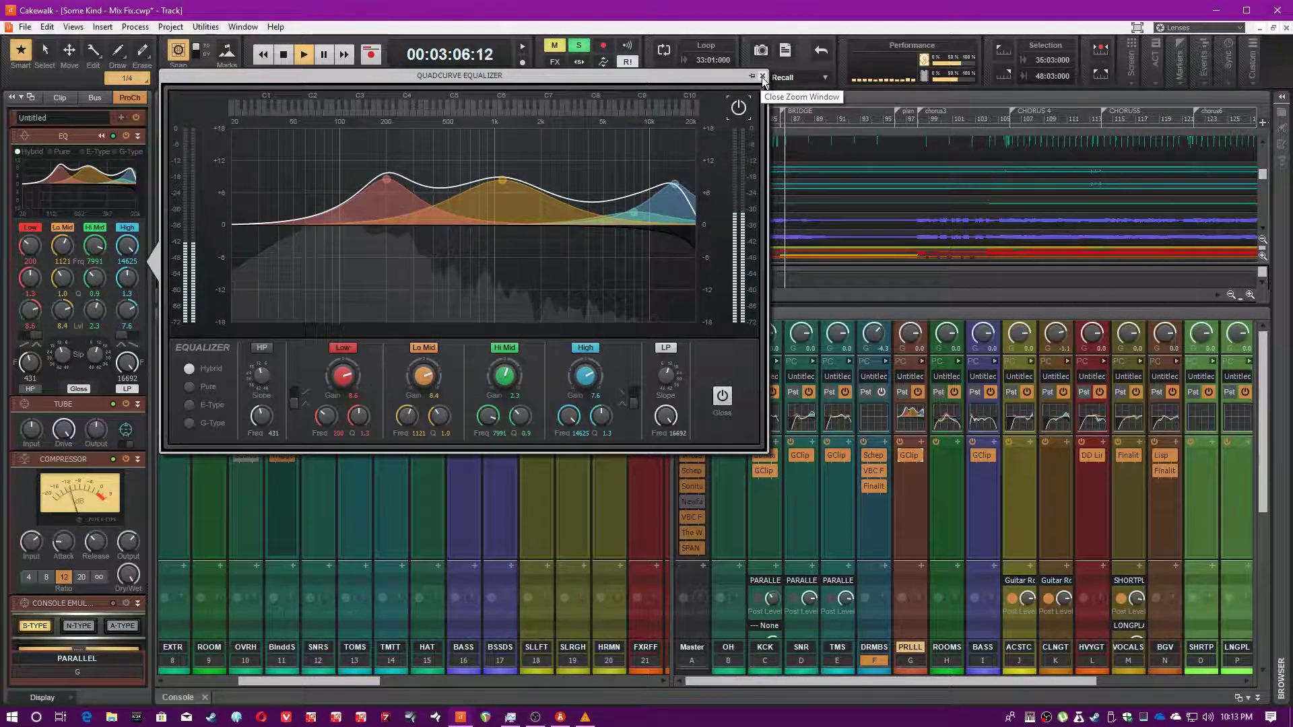
click(739, 106)
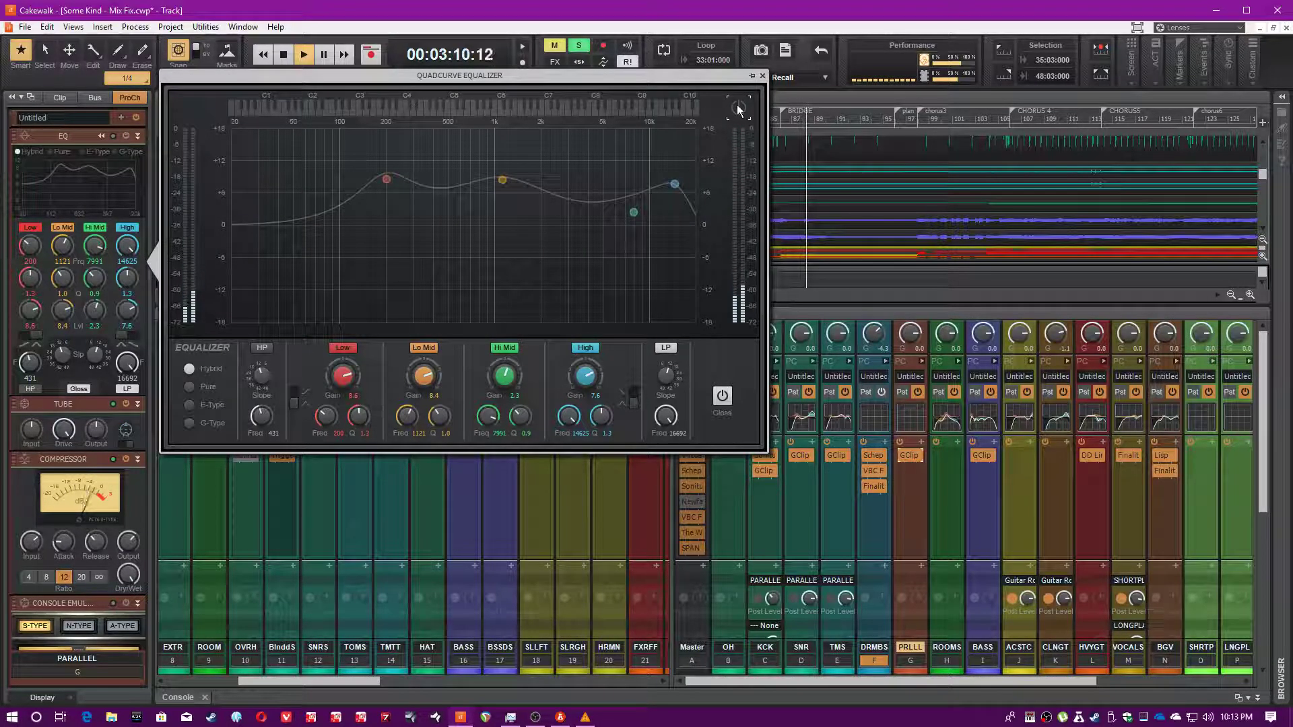
click(739, 106)
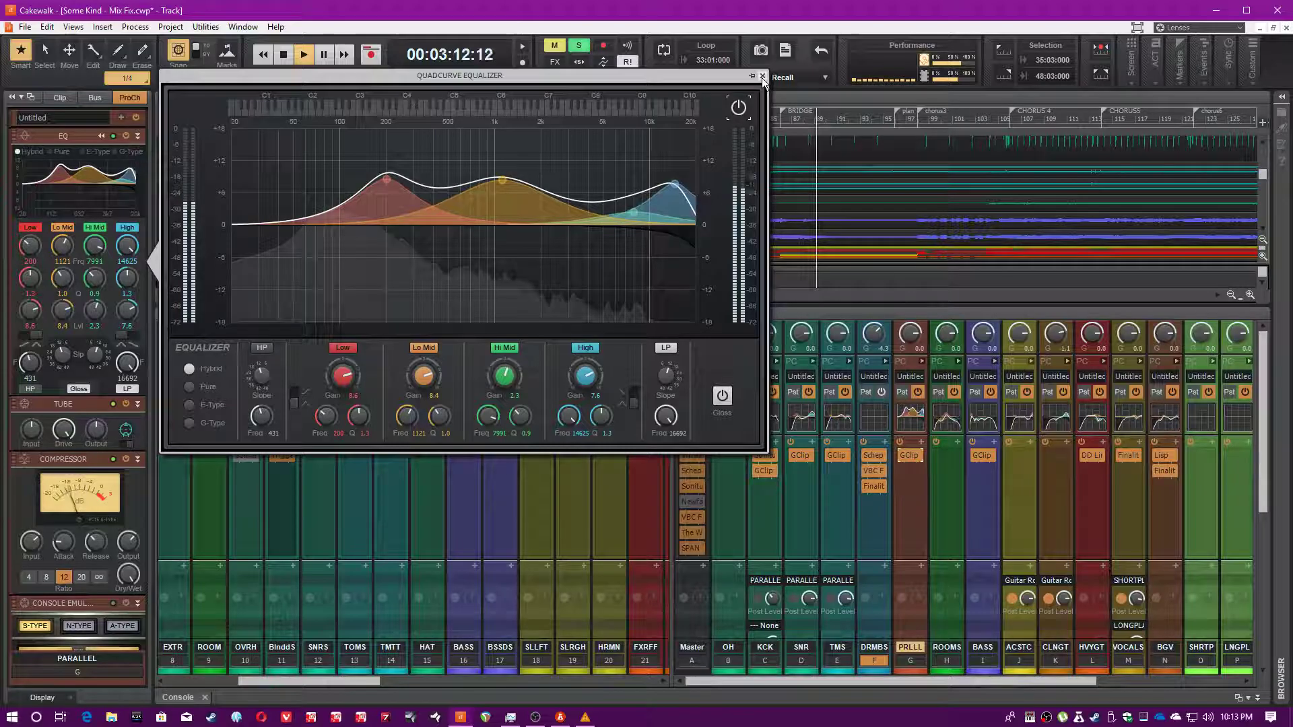
Close the enlarged equalizer and save the project.
click(762, 76)
click(24, 27)
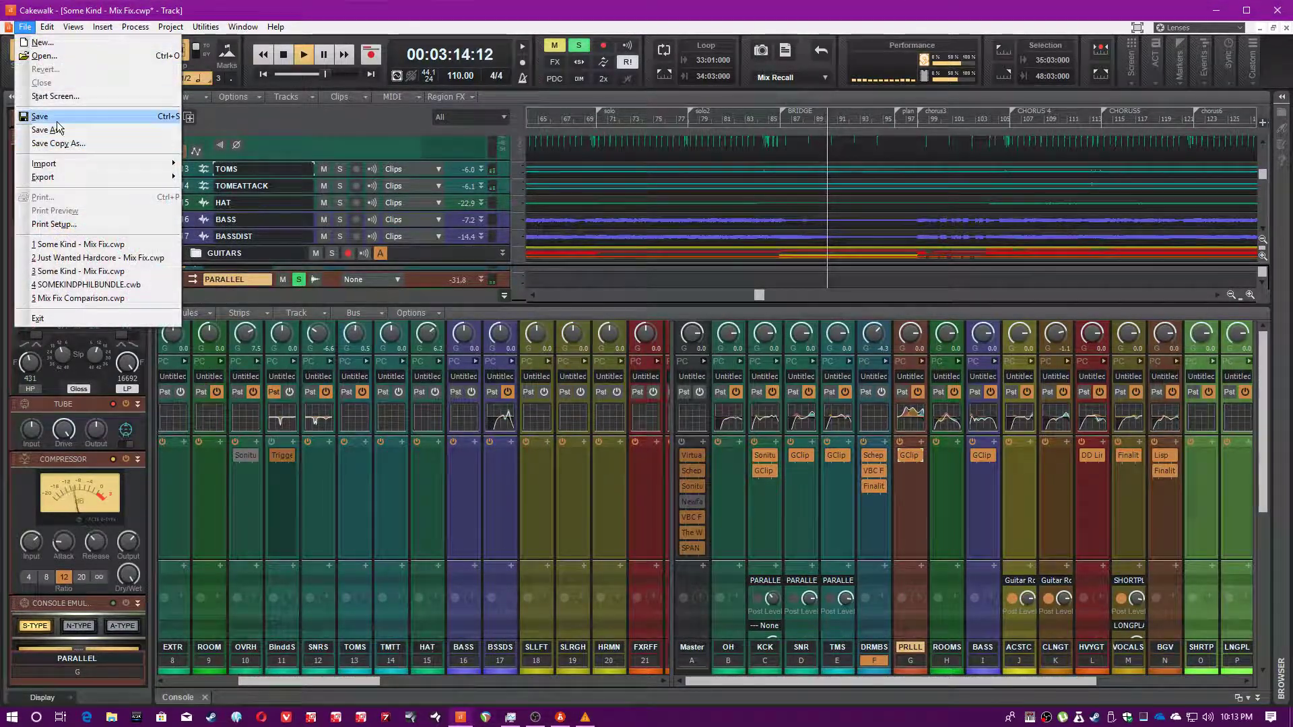
click(41, 119)
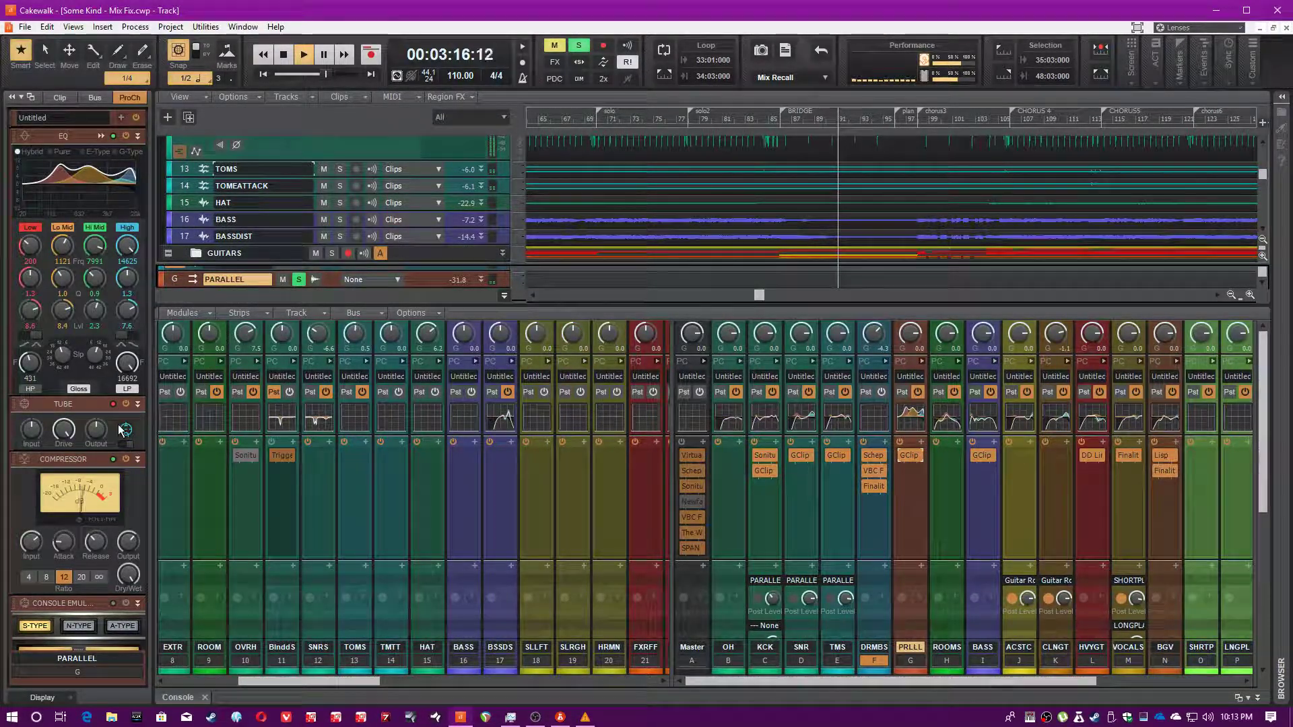
Audition the PARALLEL bus's Tube saturation and compressor, moving playback to just before the CHORUS 4 marker.
scroll(124, 412, down, 1)
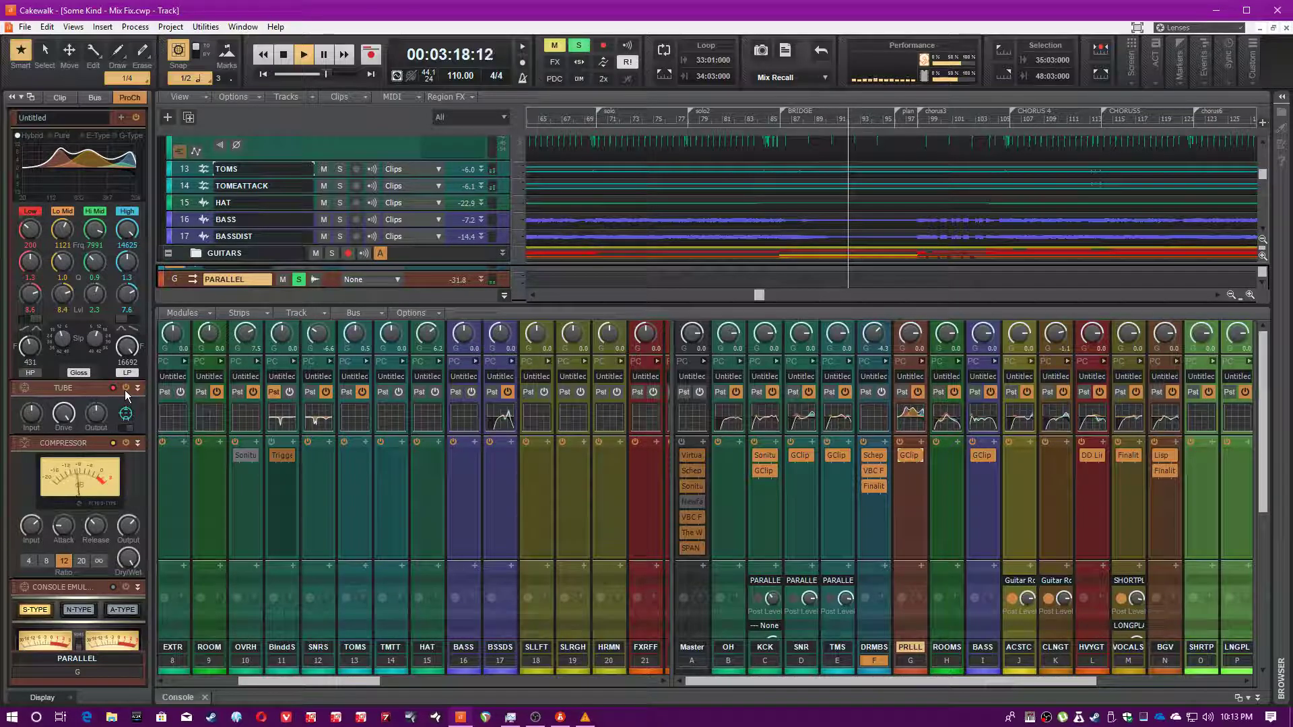
click(125, 388)
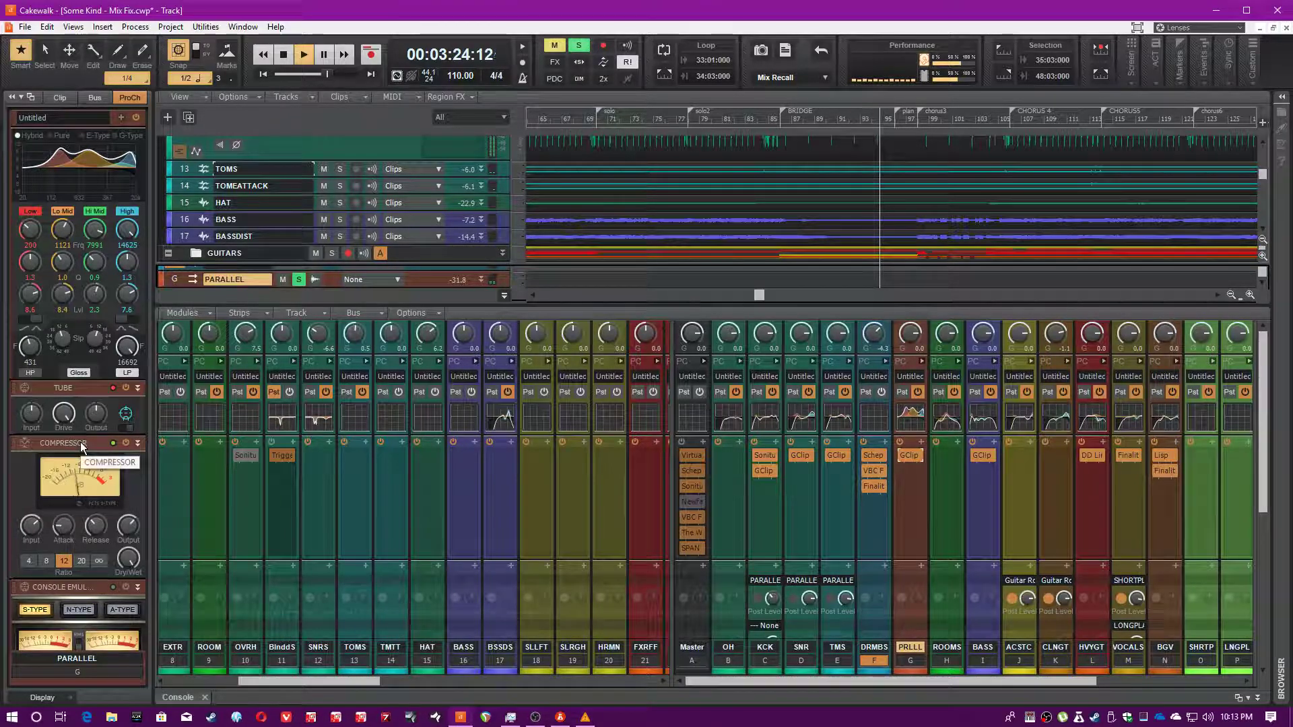
scroll(74, 490, down, 2)
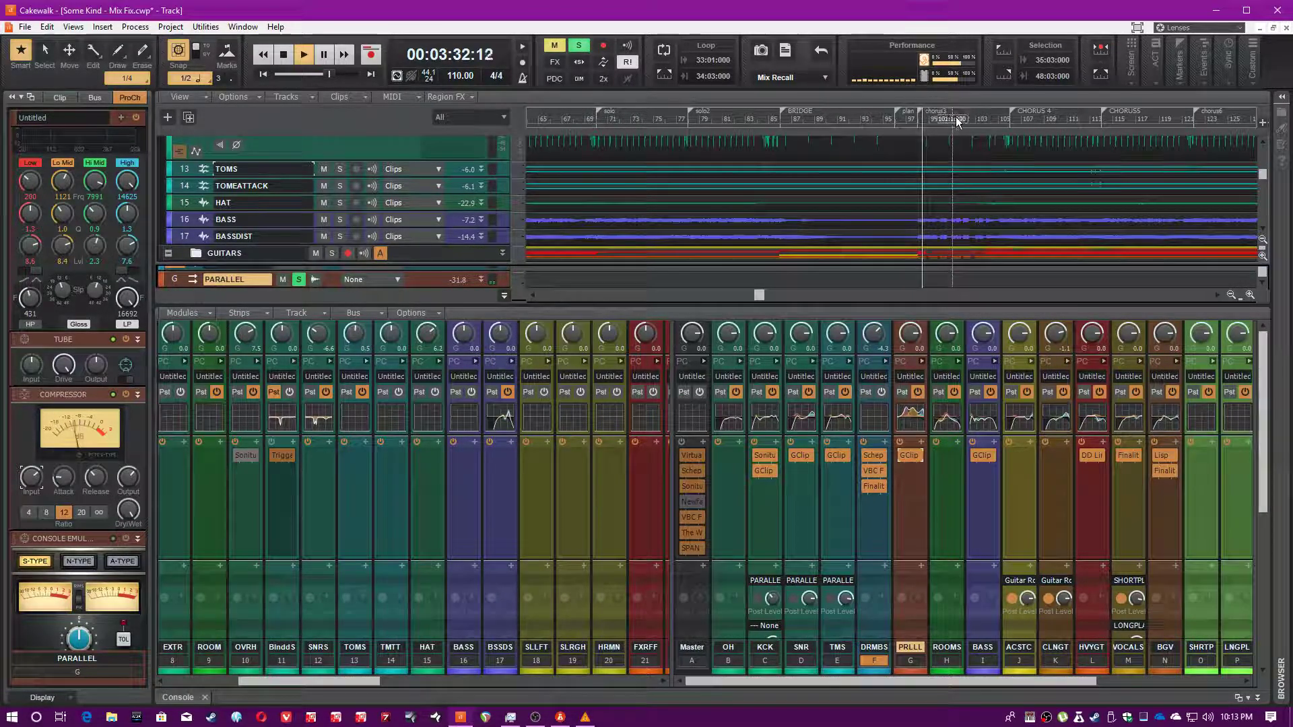
click(1002, 116)
scroll(80, 540, down, 1)
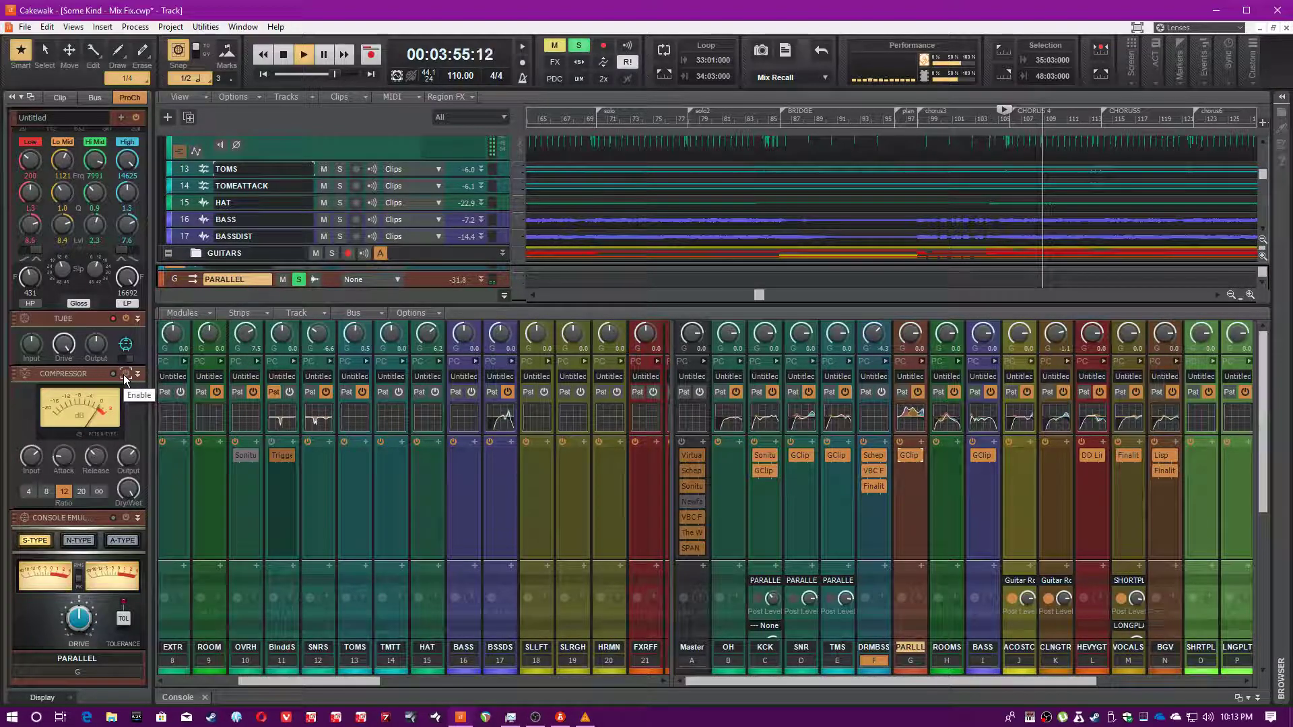
Save the project, take the PARALLEL bus out of solo, and bring the bus faders into view.
key(ctrl+s)
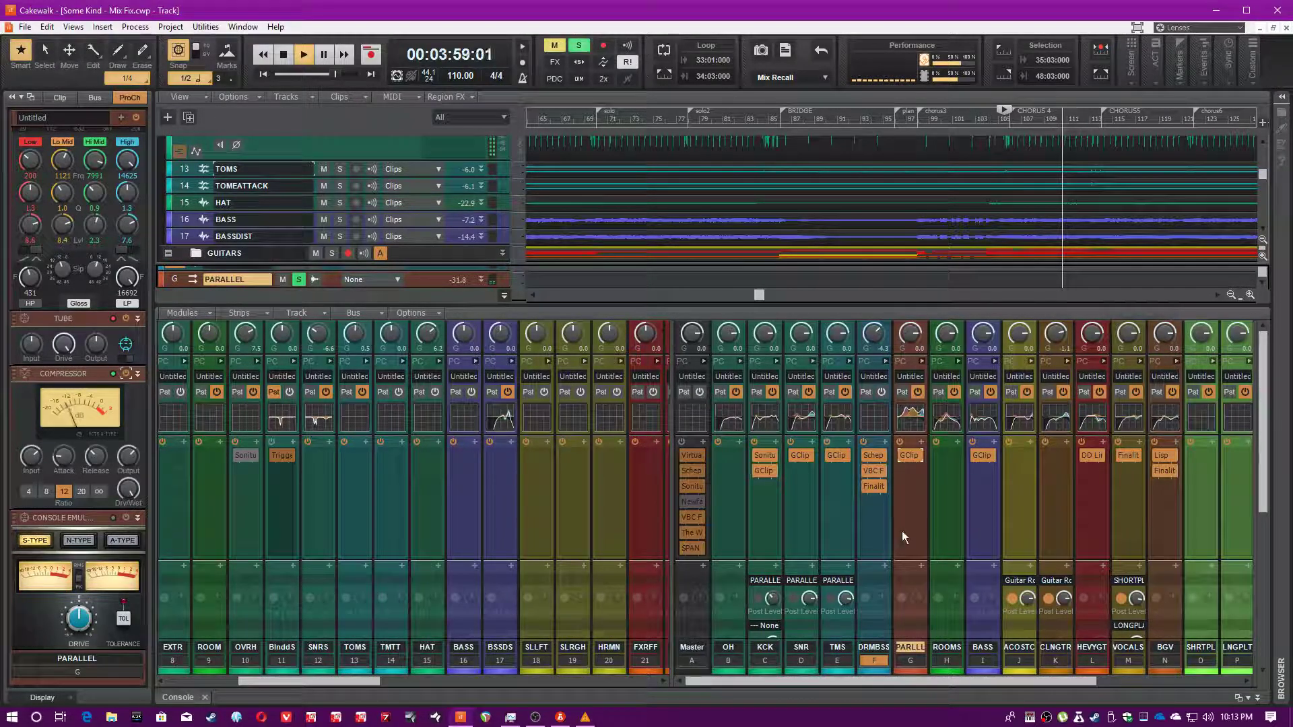
scroll(902, 531, down, 5)
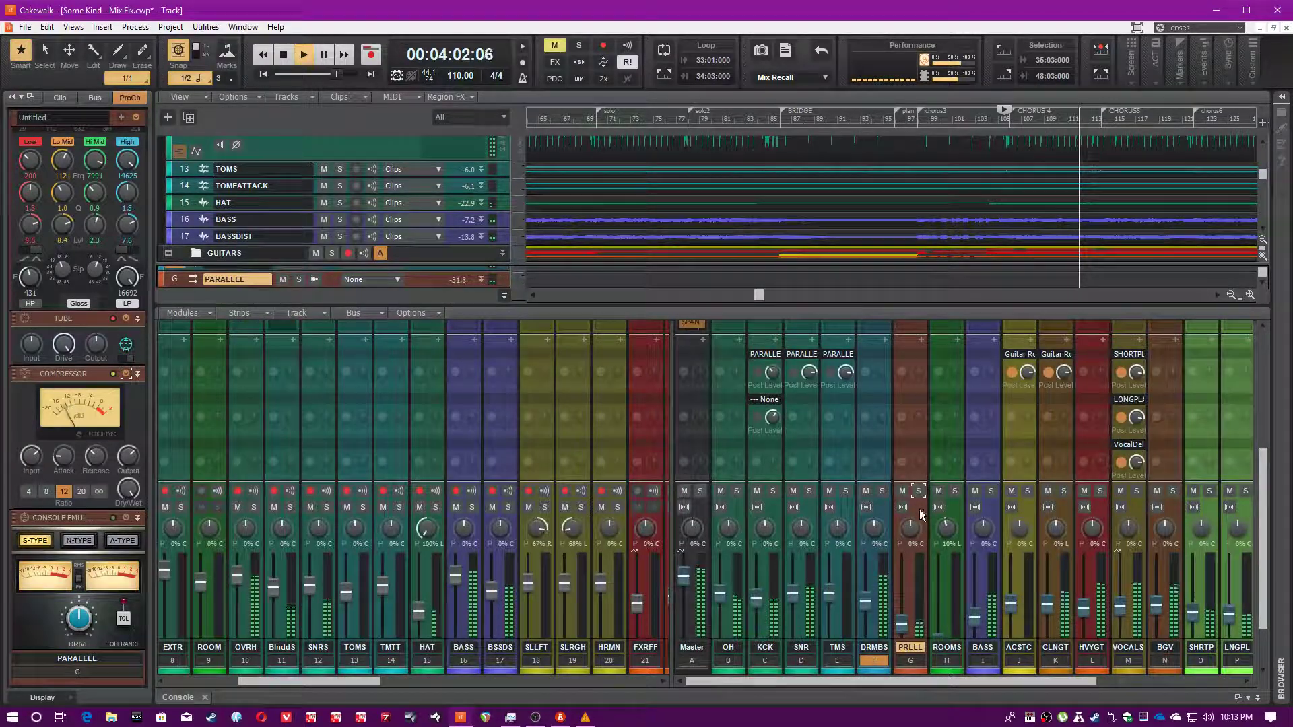
scroll(919, 509, down, 2)
scroll(919, 509, down, 1)
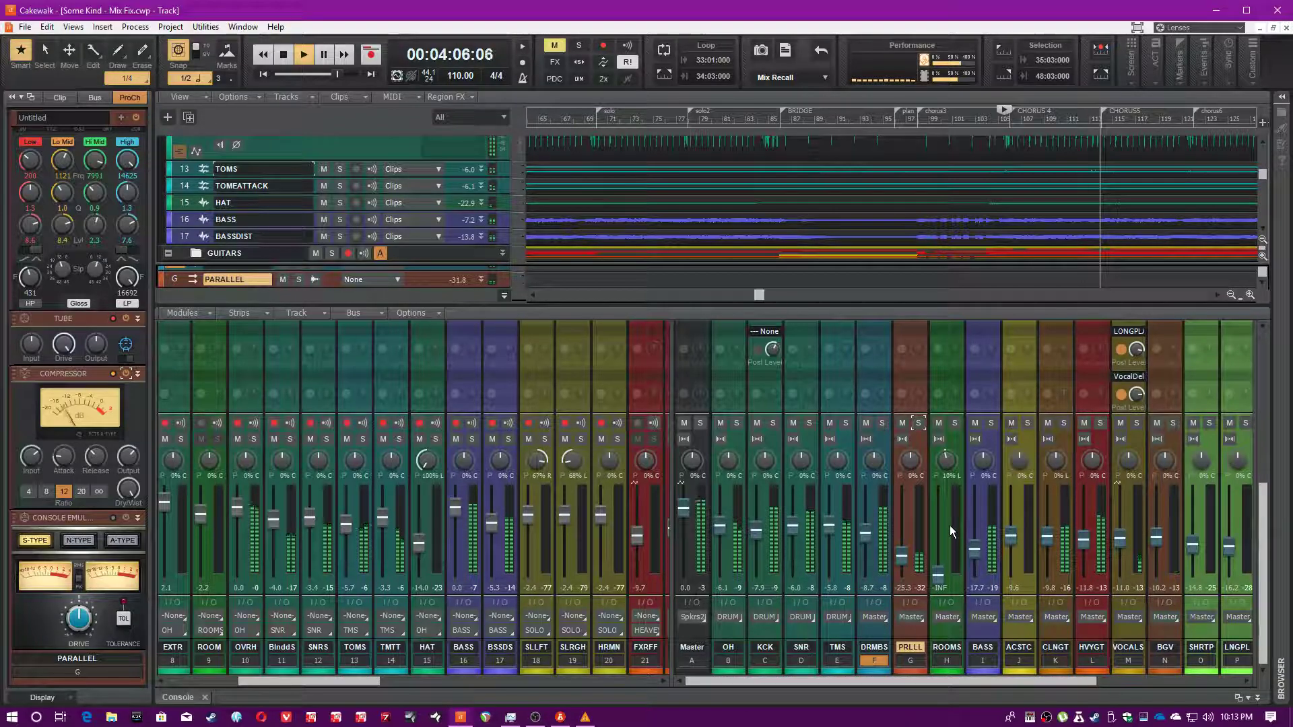
Select and solo the ROOMS bus, save the project, and switch the solo to the SNR bus for comparison.
click(952, 519)
click(954, 423)
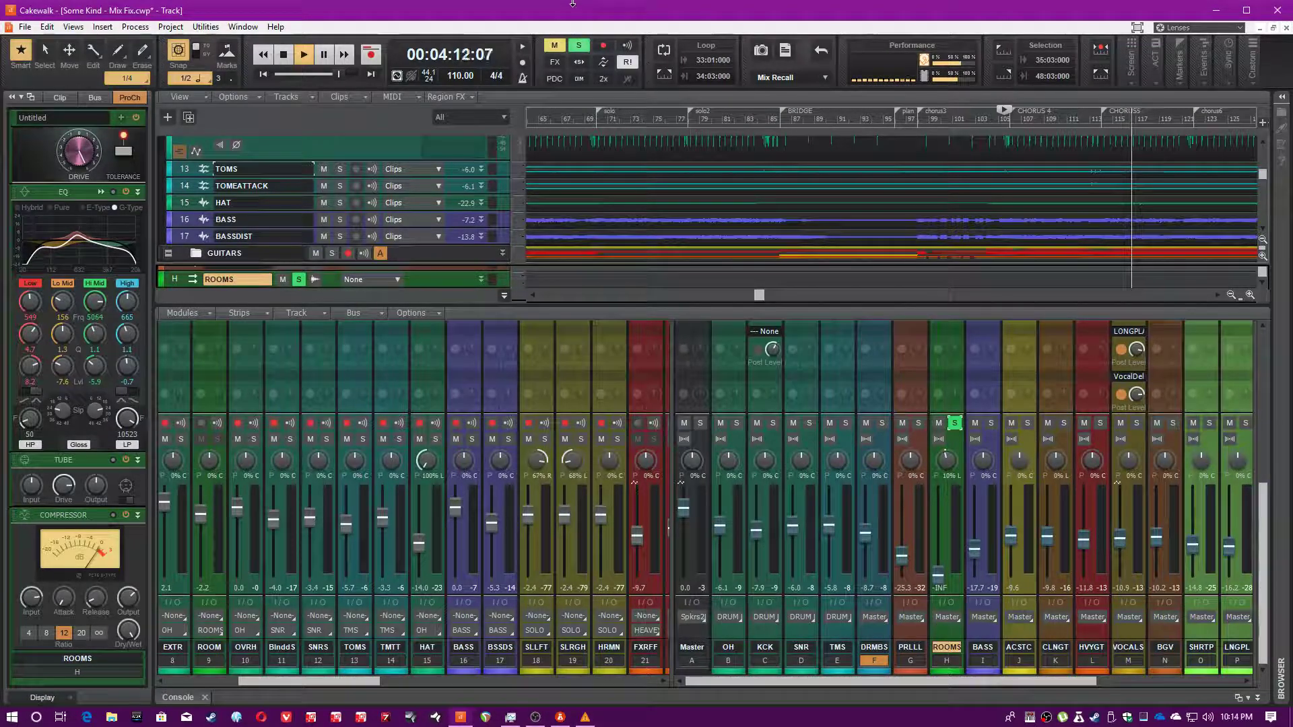
key(ctrl+s)
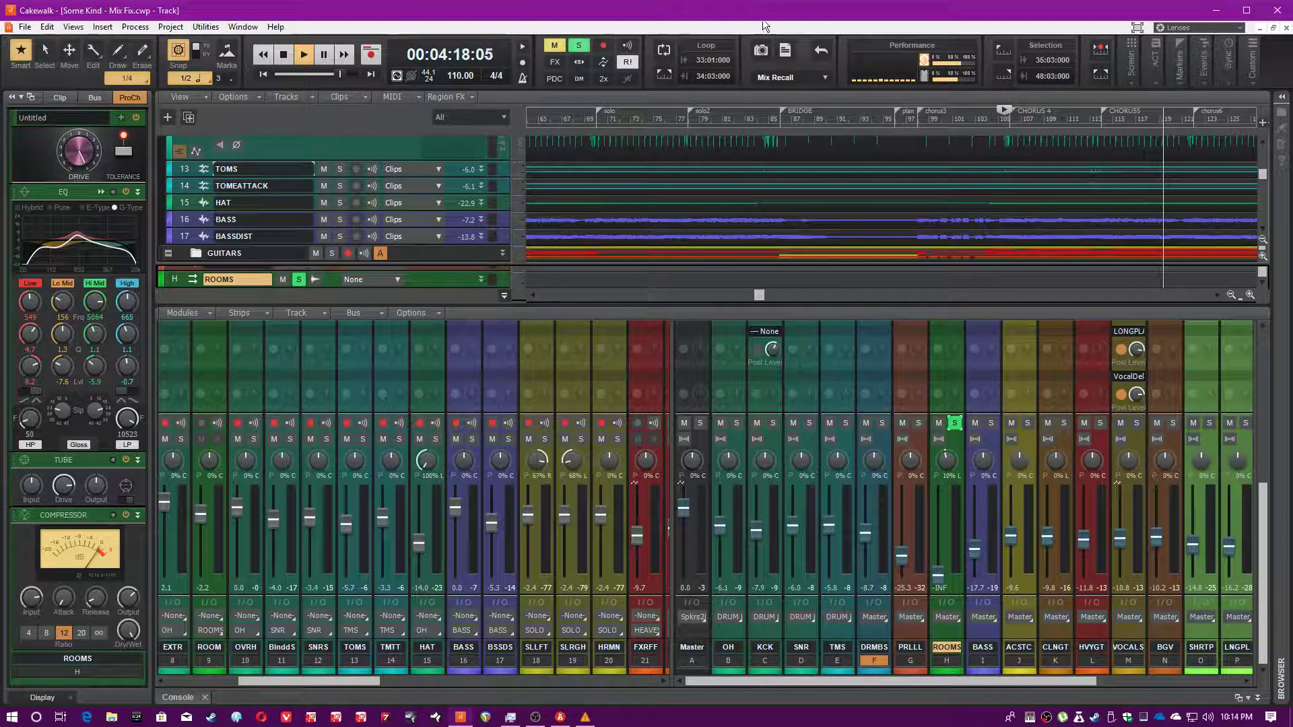
click(954, 423)
click(810, 423)
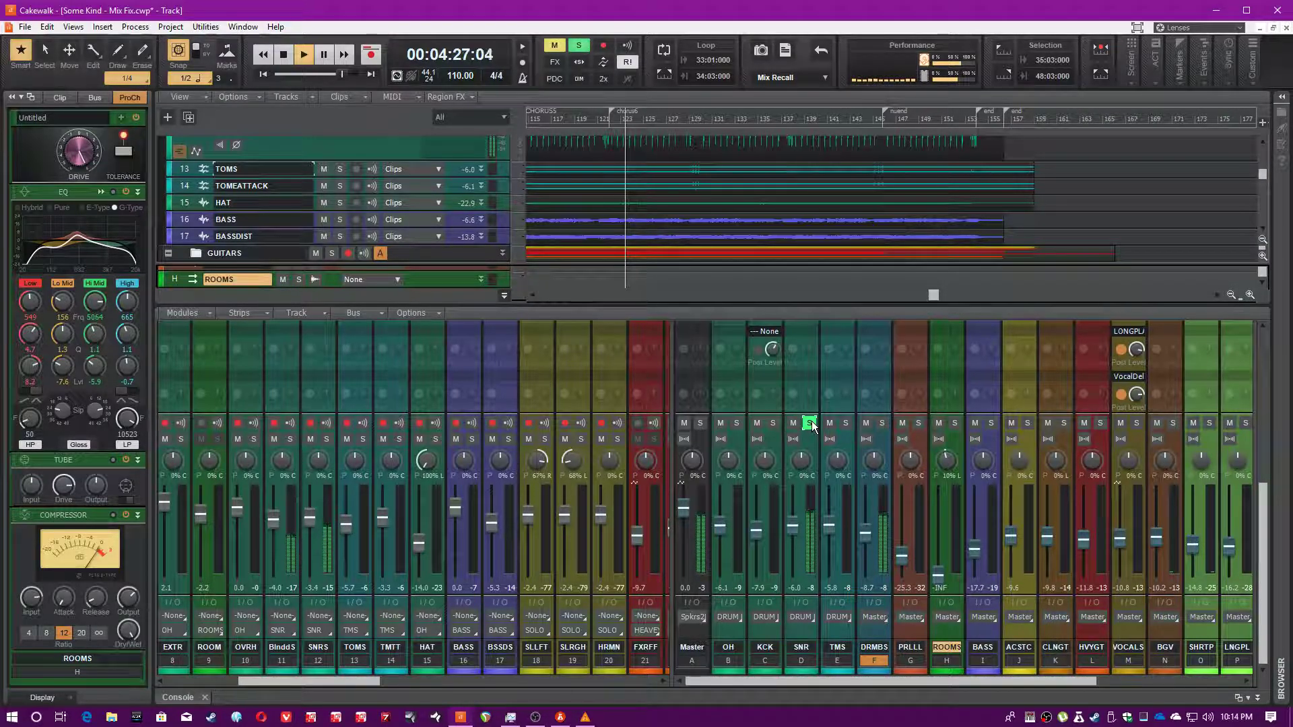
Solo the ROOMS bus and raise its fader to about -0.2 and the JRDN track's fader to about -18.2.
click(954, 423)
drag(941, 581, 939, 509)
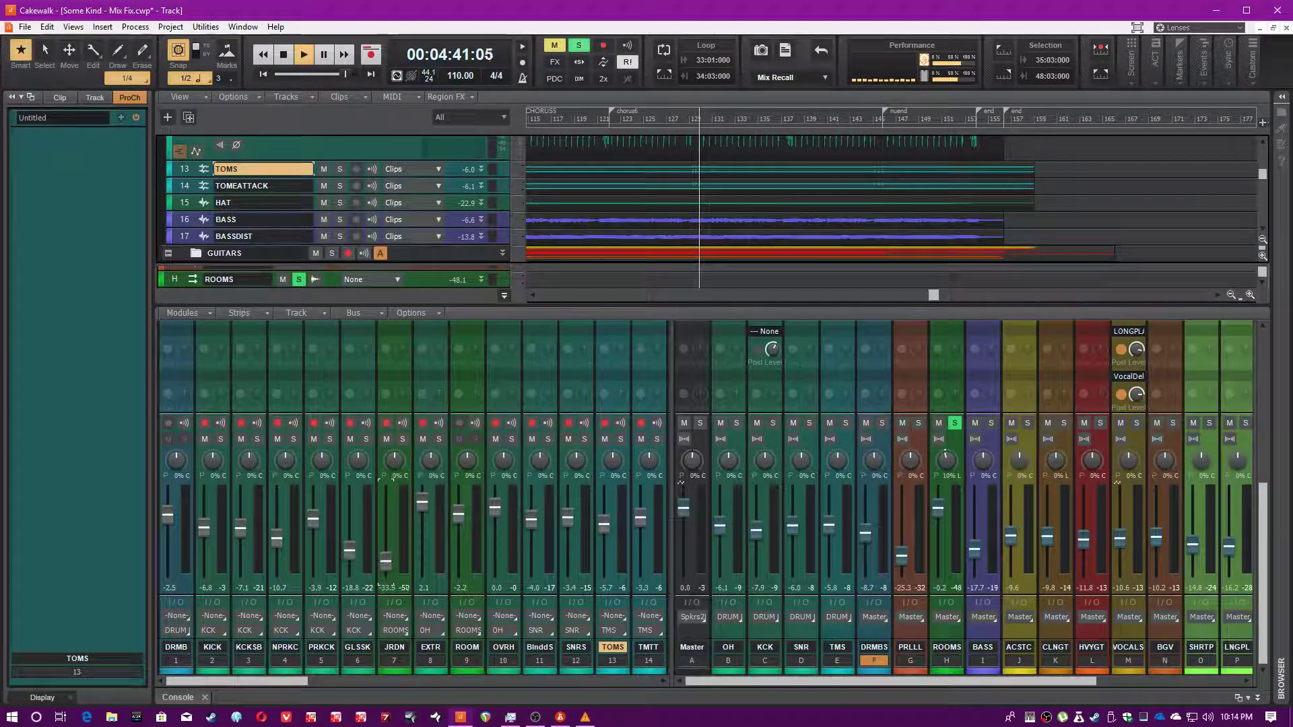
drag(386, 560, 386, 544)
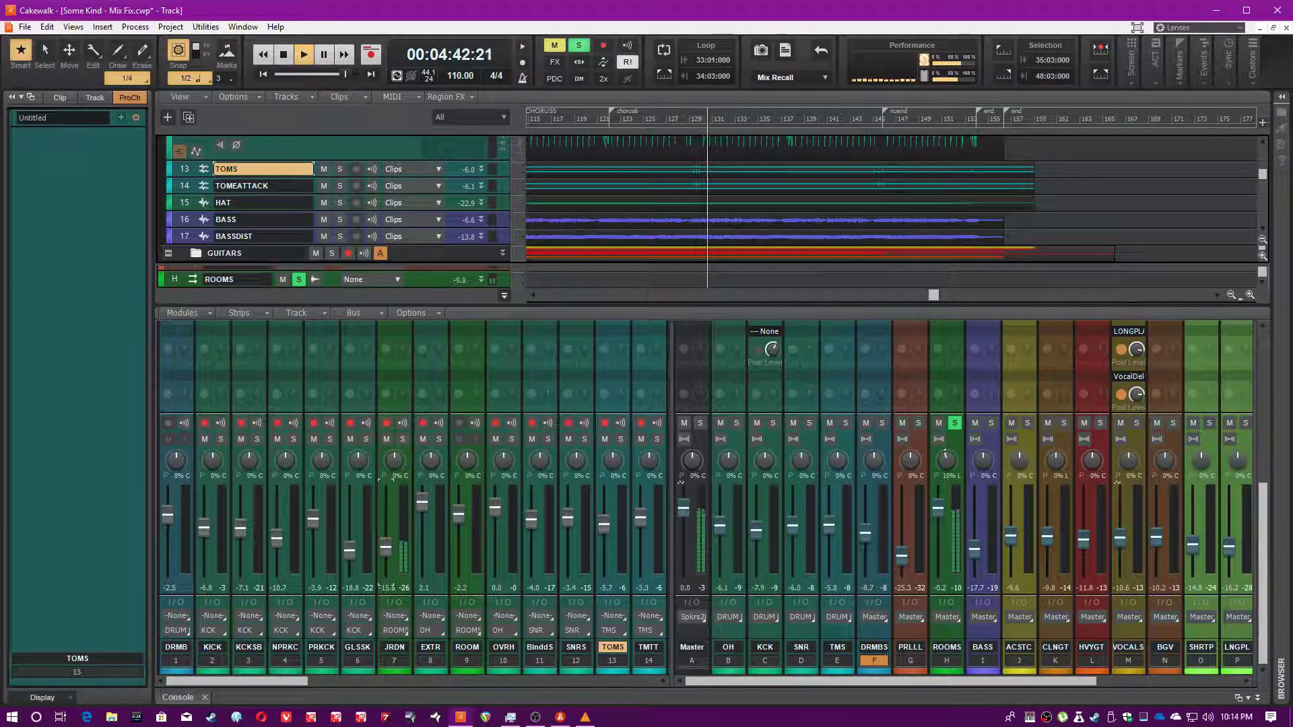
Look over the ROOMS bus's console emulator, EQ, Tube and compressor settings while it plays, and save the project.
click(942, 647)
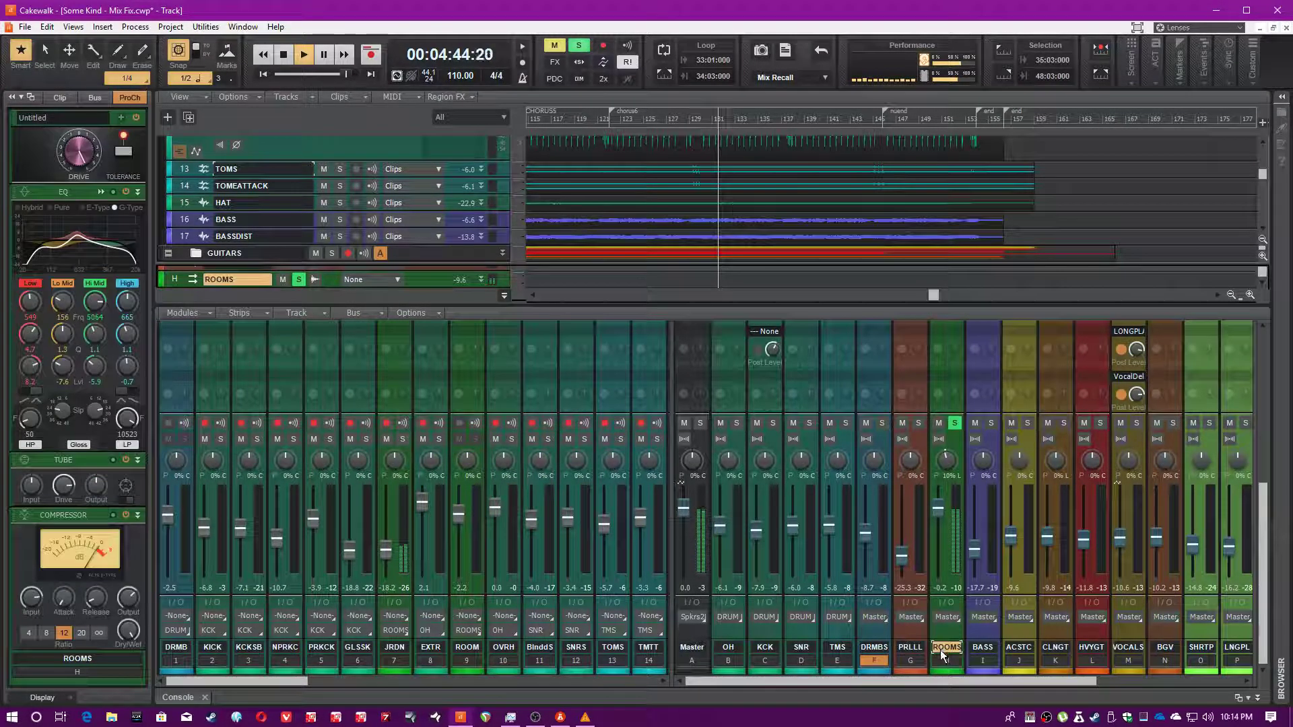
scroll(74, 297, up, 3)
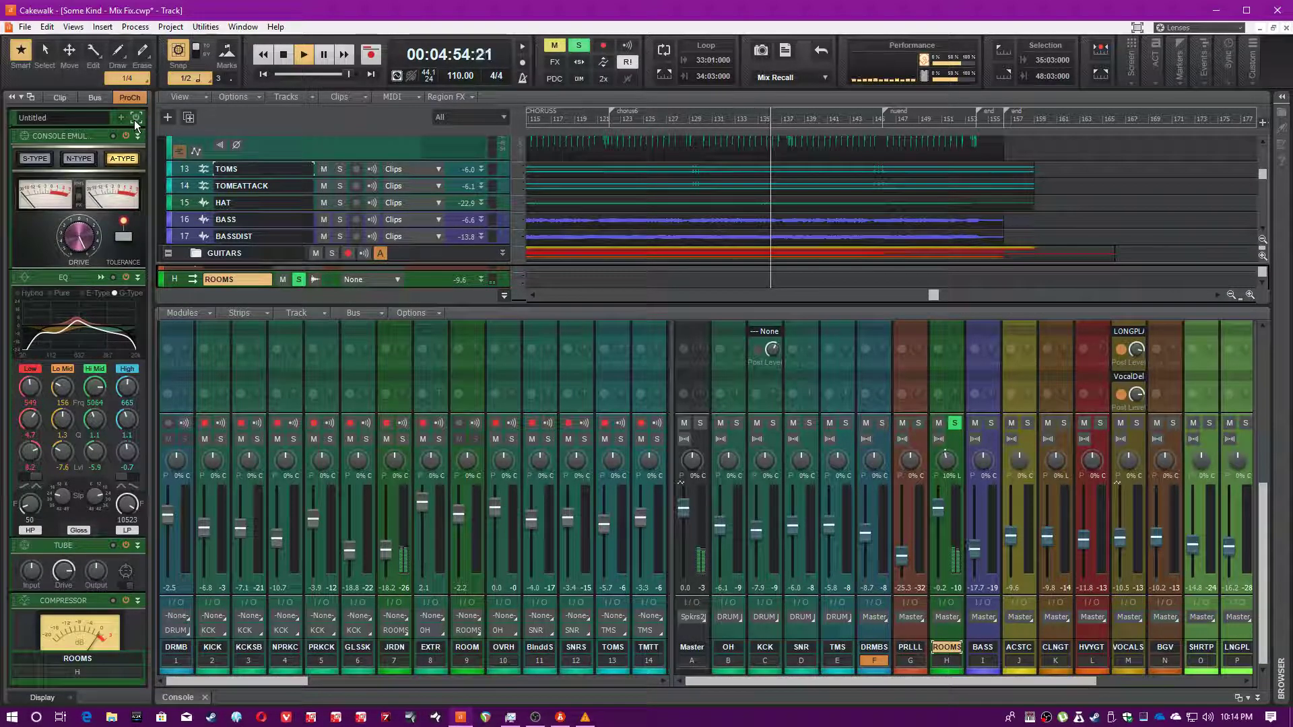
key(ctrl+s)
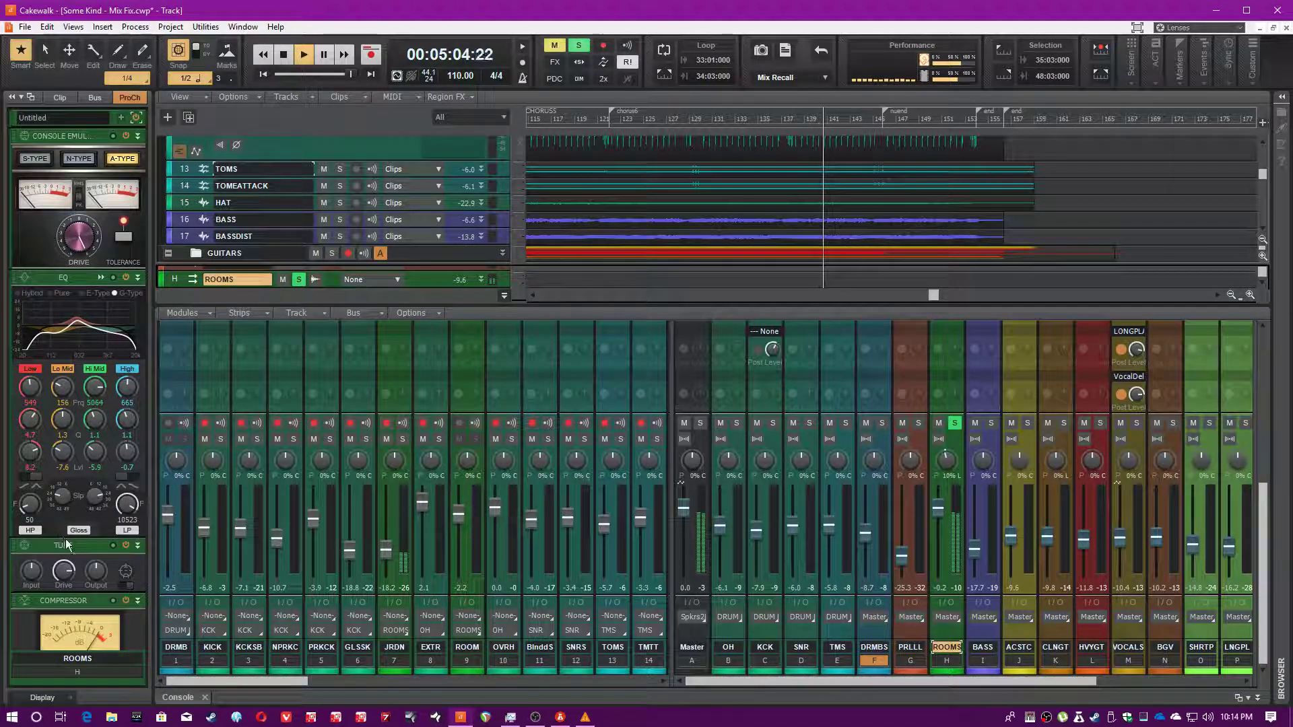
scroll(75, 547, down, 3)
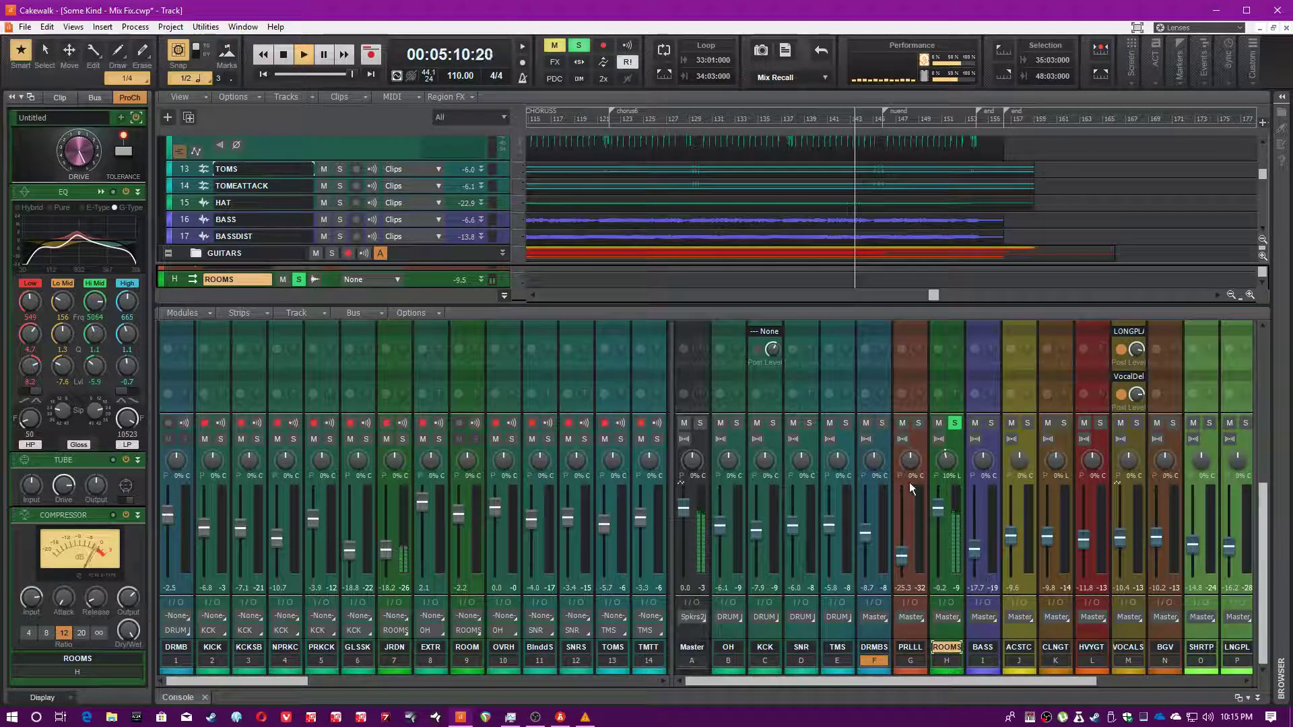
Take the ROOMS bus out of solo with its fader lowered to -INF, stop playback, and save the project.
drag(935, 508, 935, 557)
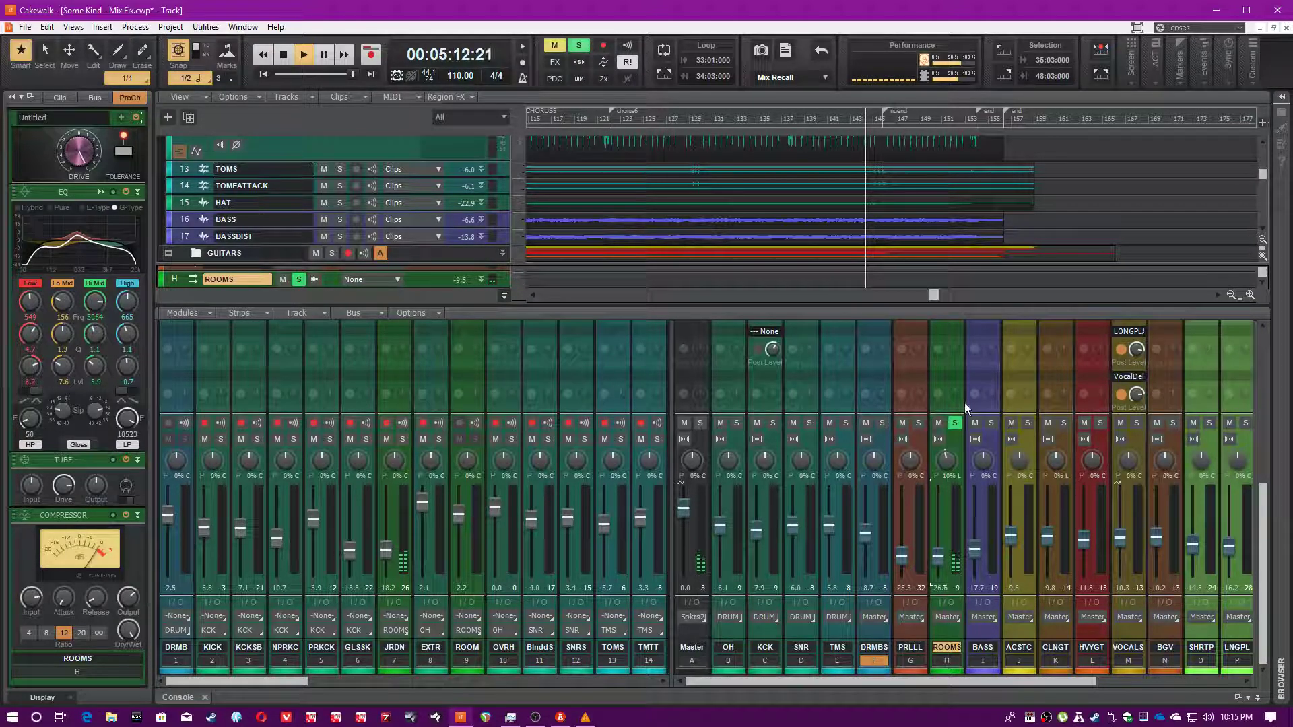
click(955, 422)
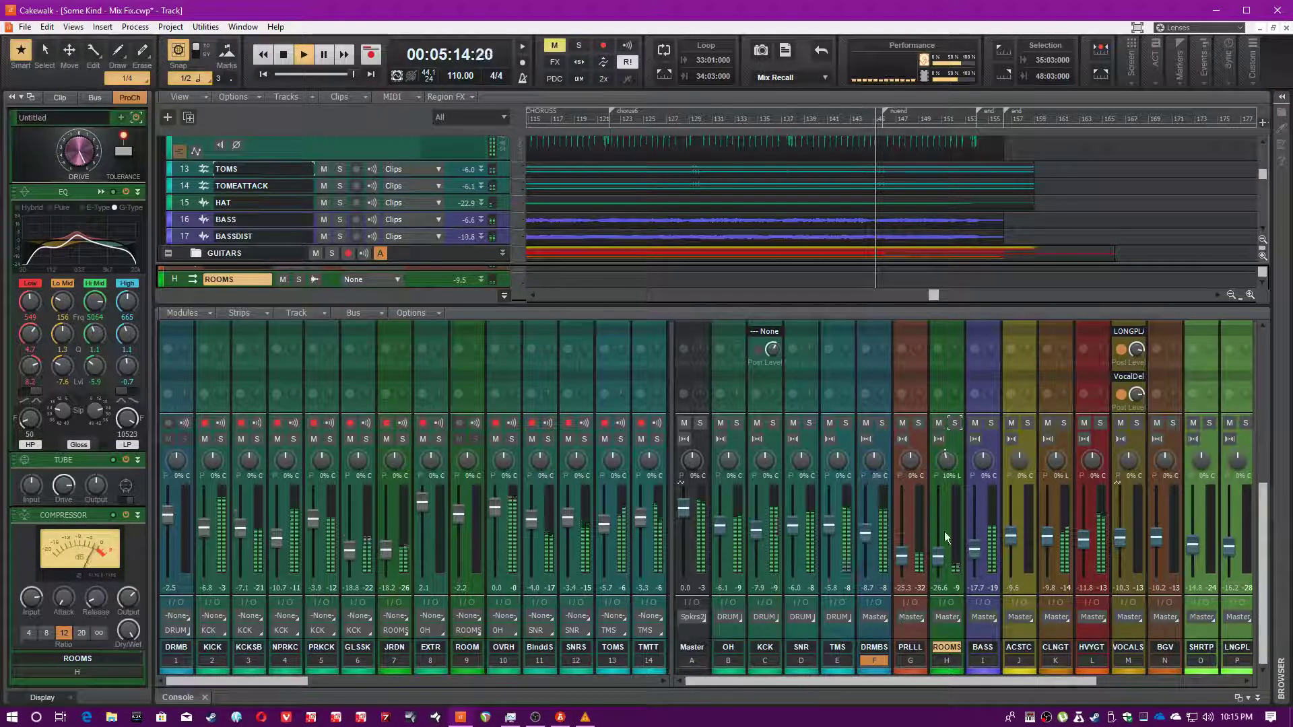
drag(939, 559, 940, 579)
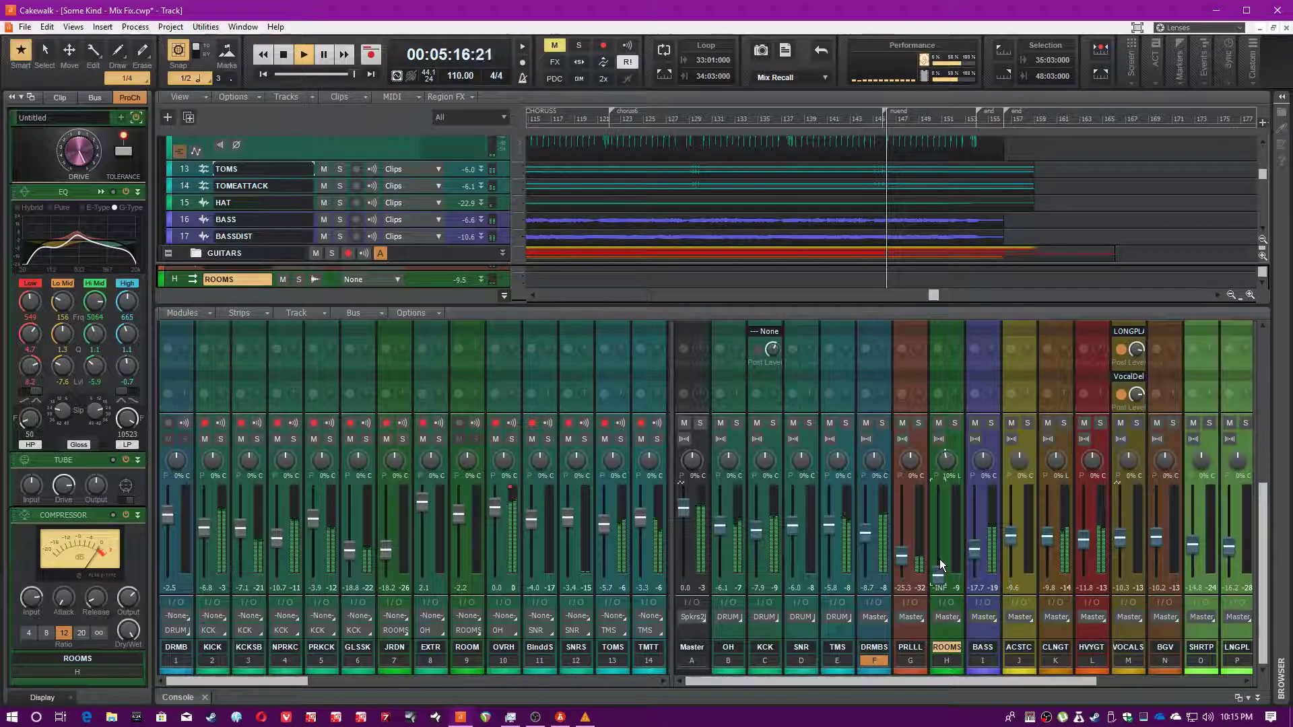
key(space)
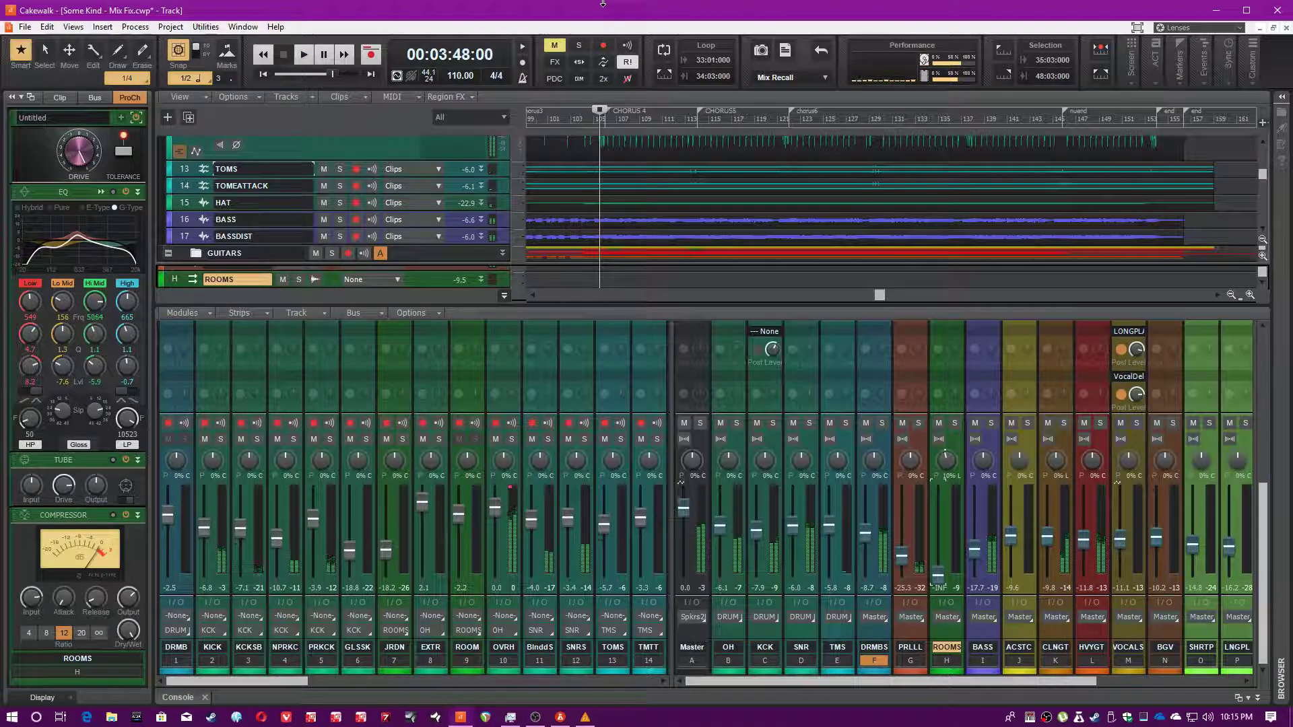
key(ctrl+s)
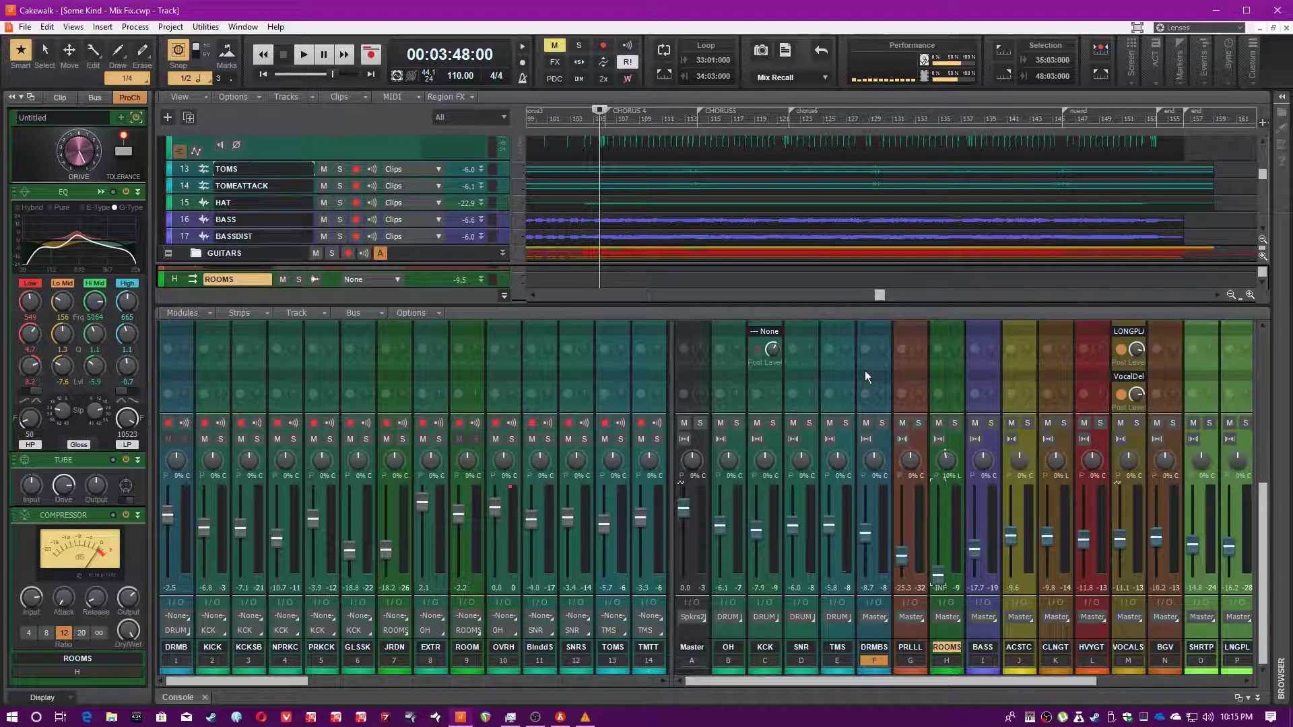
Solo the BASS bus and the BASSDIST track and start playback from just before the CHORUS 4 marker.
click(990, 422)
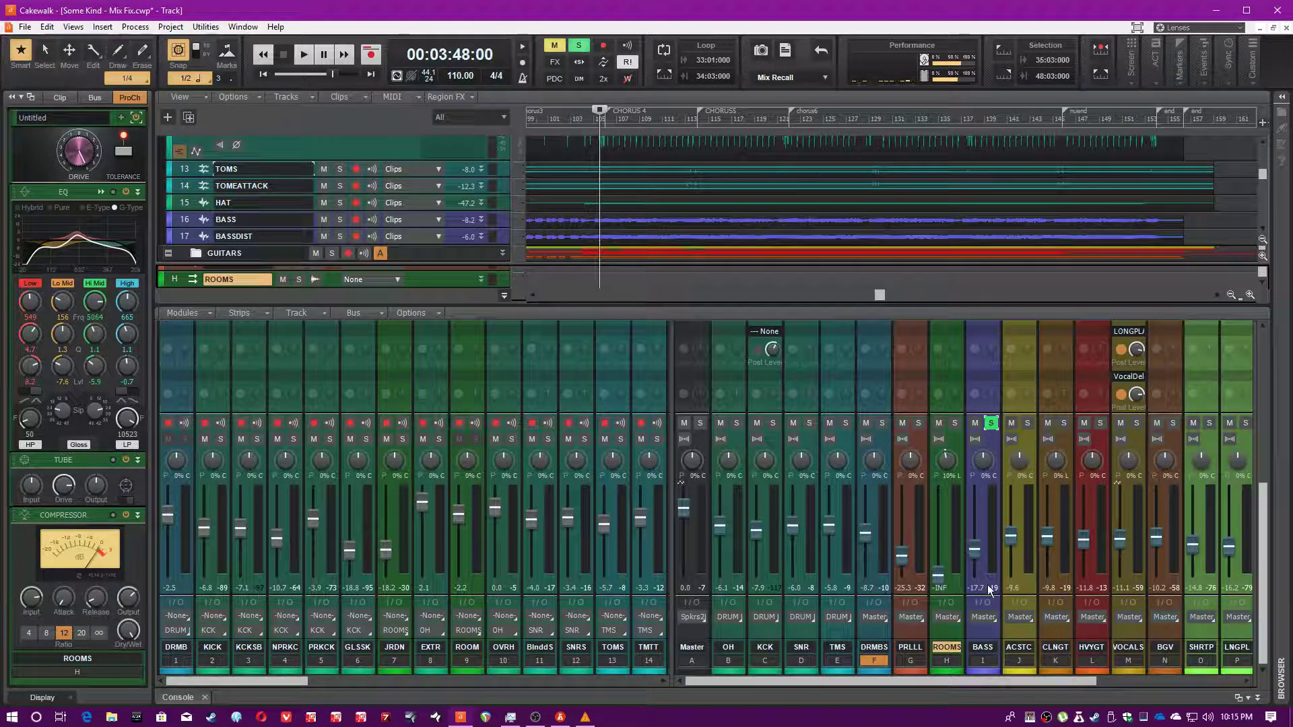
scroll(991, 491, up, 5)
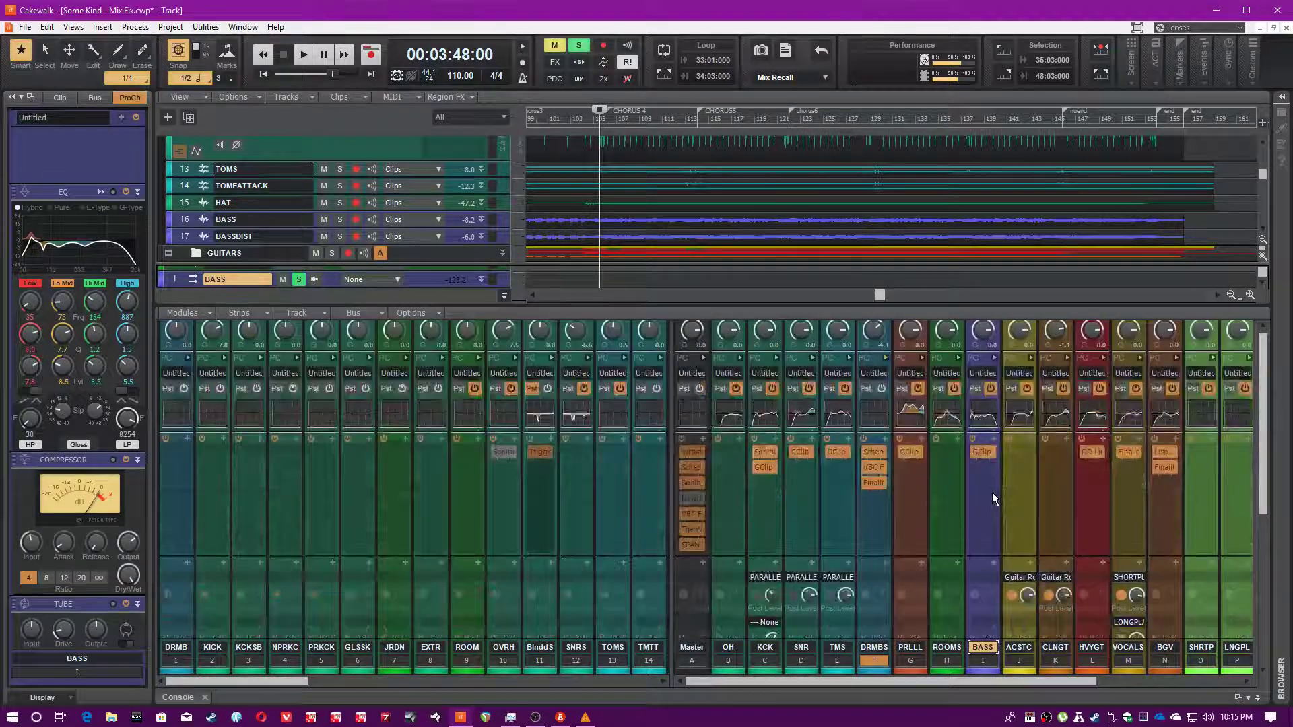
scroll(383, 588, right, 5)
click(397, 497)
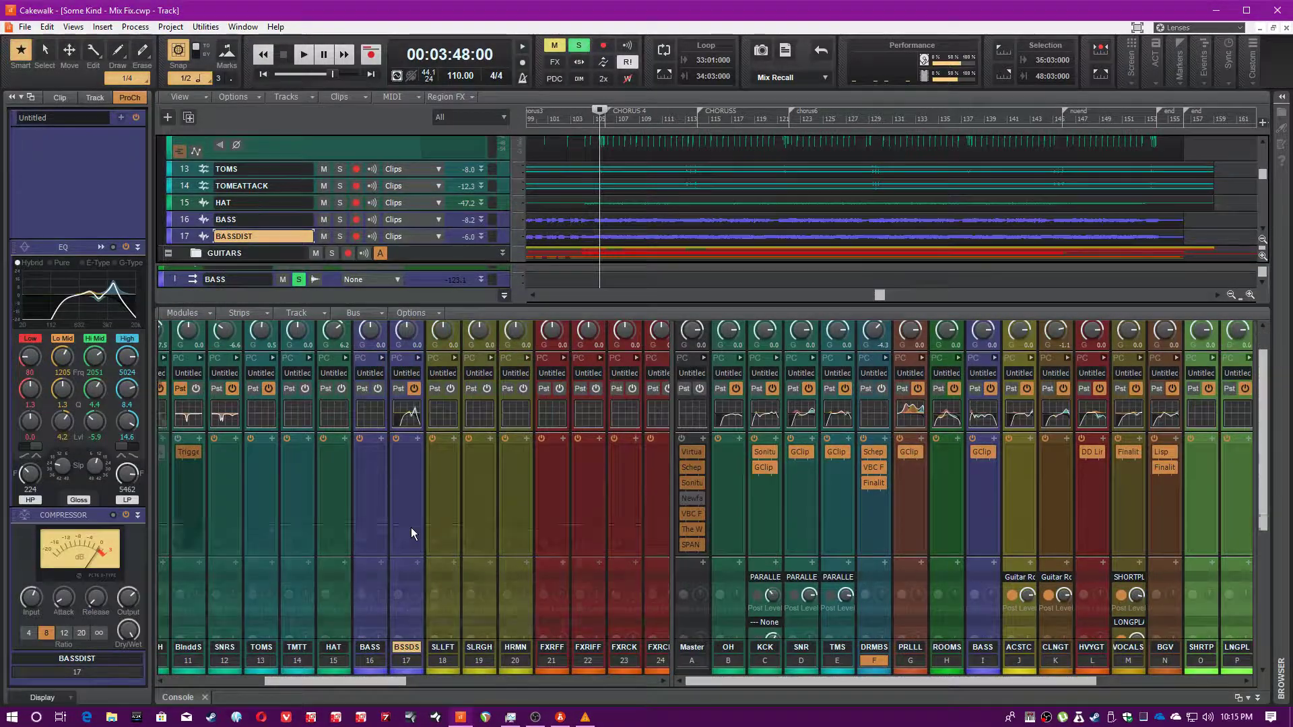
scroll(410, 528, down, 5)
click(415, 439)
key(space)
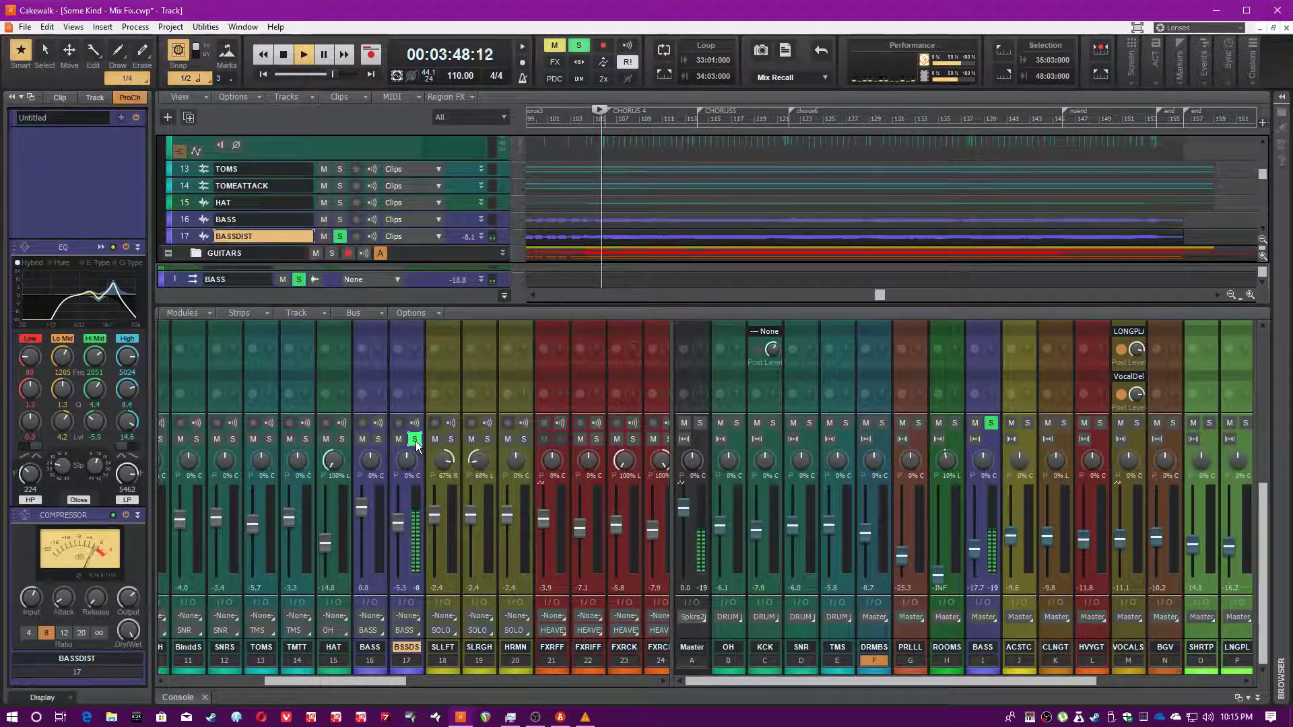
Look over the BASSDIST track's channel processing and open its QuadCurve Equalizer in the enlarged view.
scroll(415, 441, up, 3)
scroll(415, 441, down, 3)
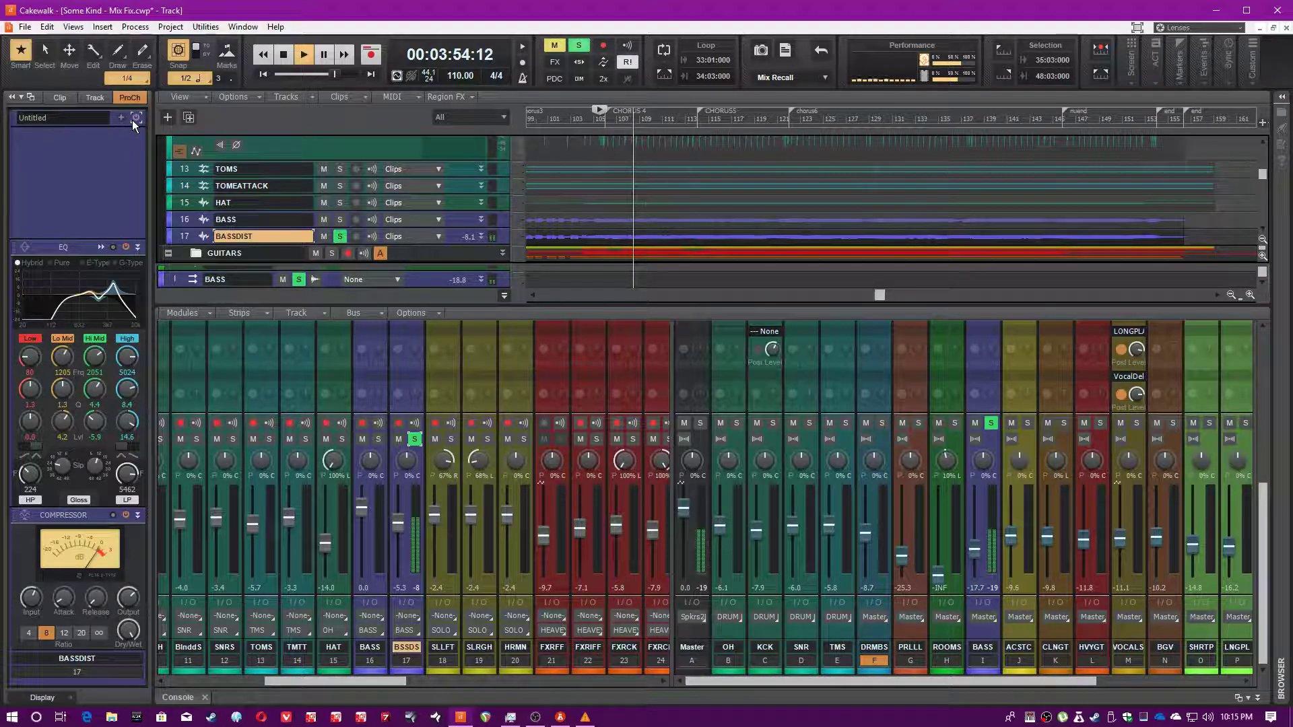
click(102, 247)
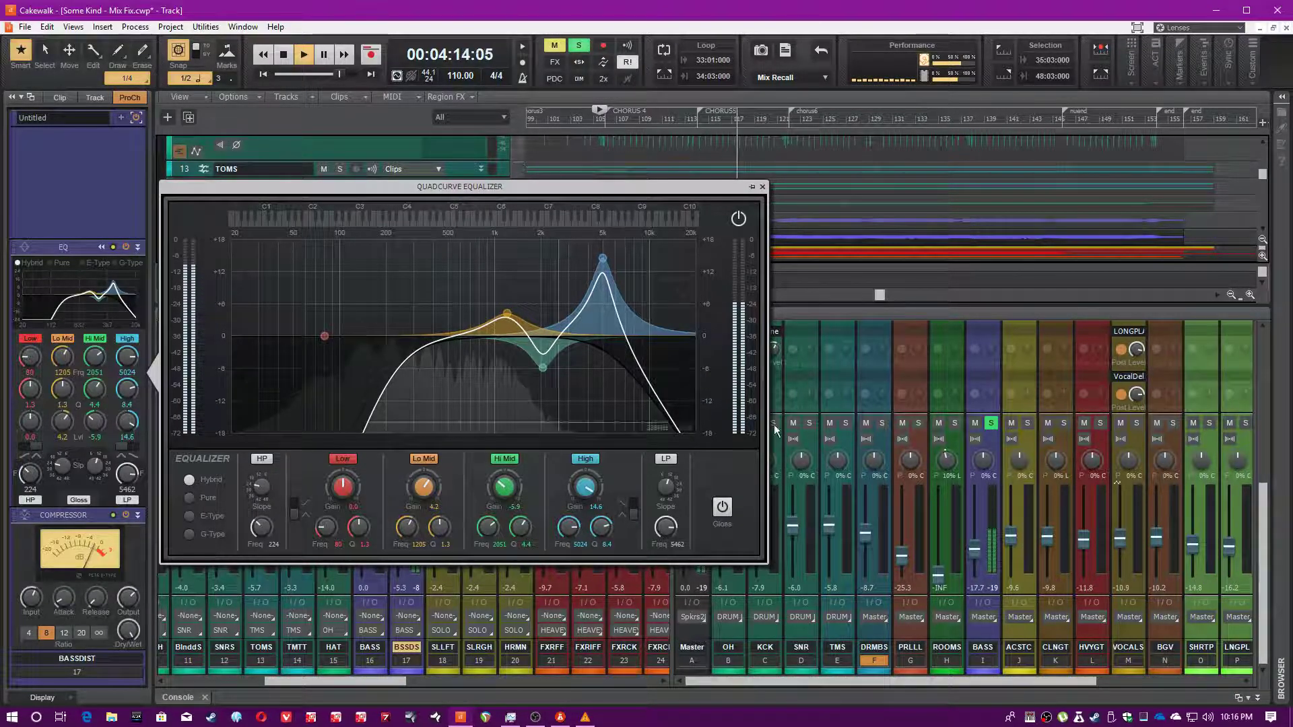
Compare the BASSDIST sound with the HP, Lo Mid, Hi Mid, High and LP sections each switched off and on in turn.
click(254, 458)
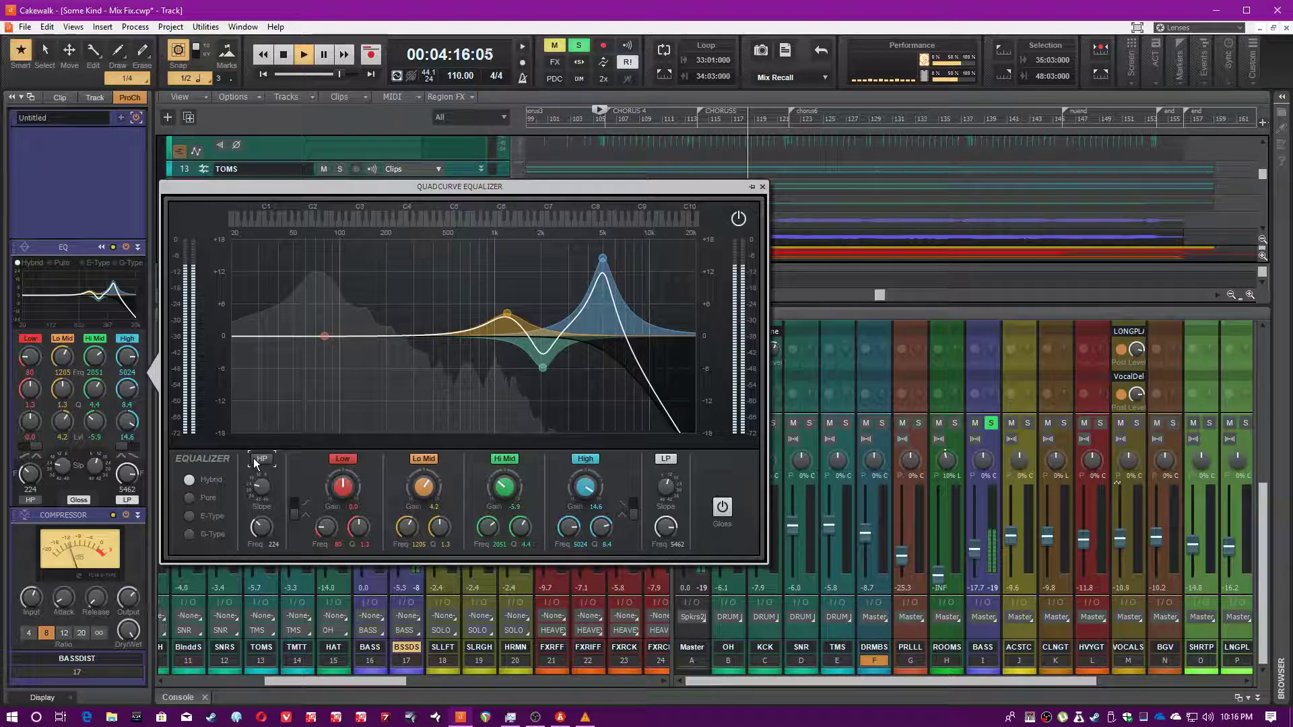
click(254, 459)
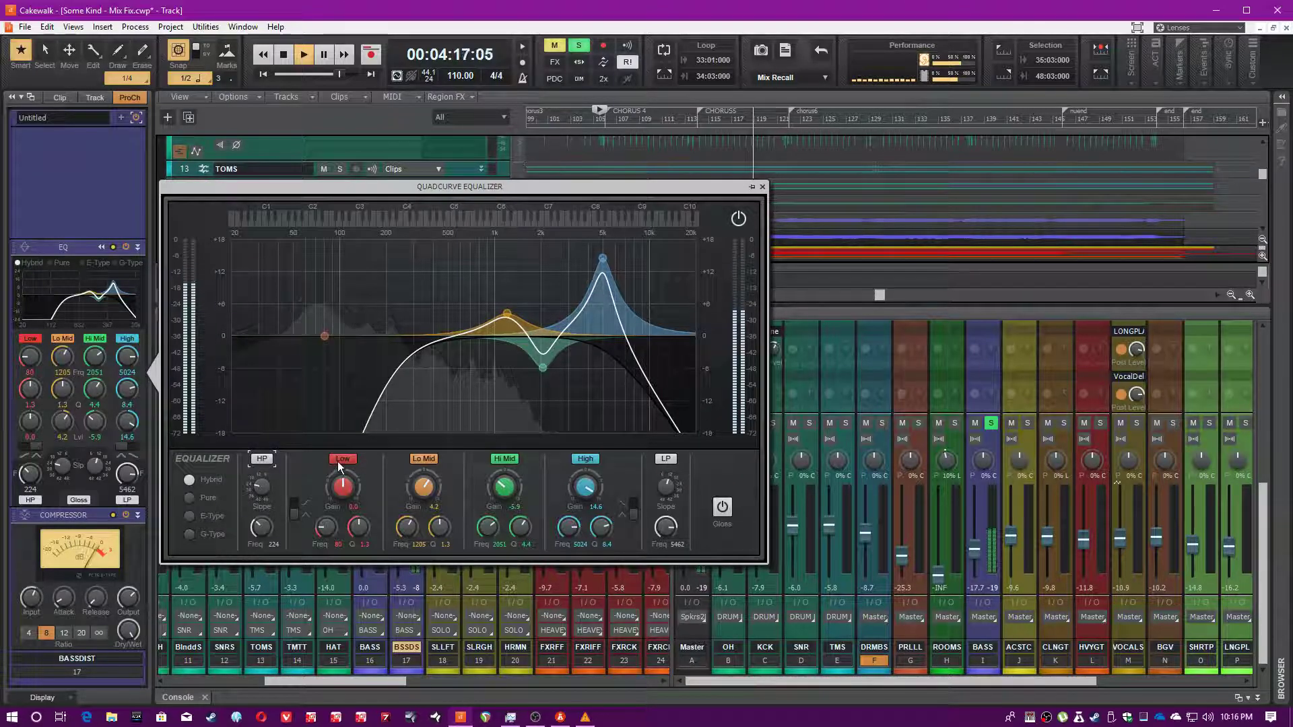
click(436, 458)
click(424, 458)
click(507, 459)
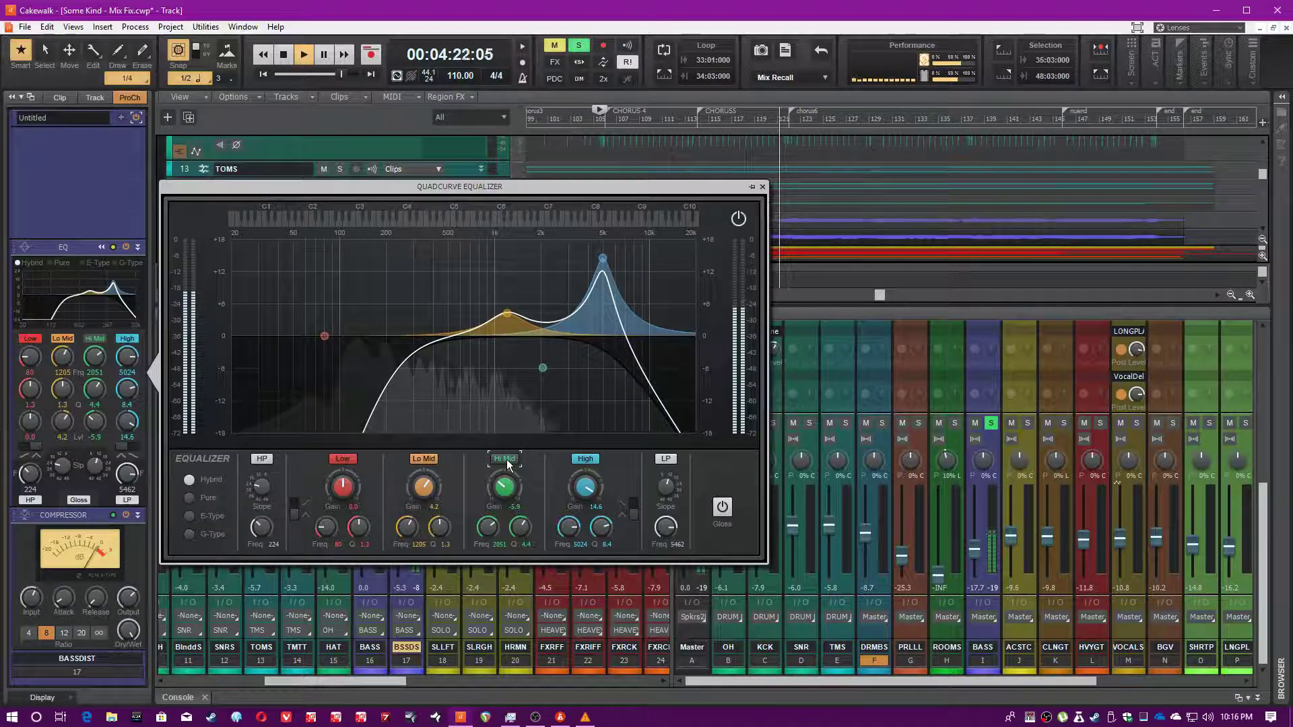
click(507, 459)
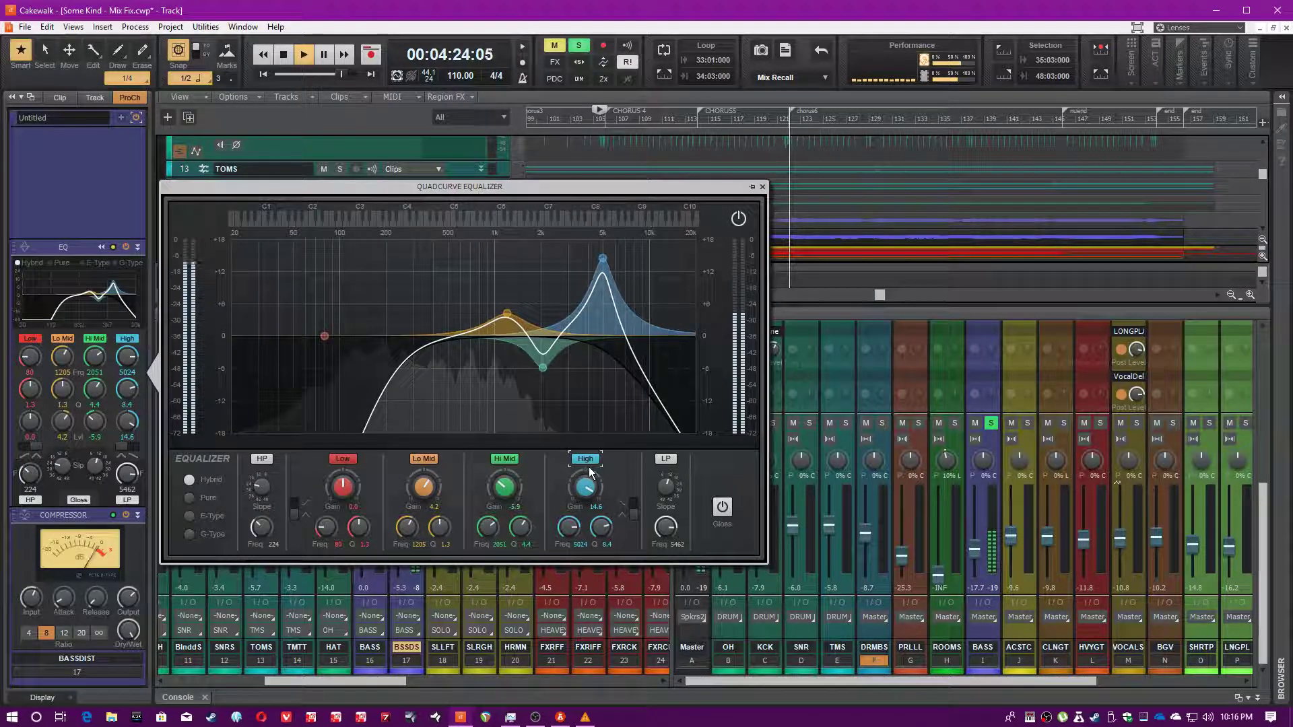
click(590, 463)
click(592, 462)
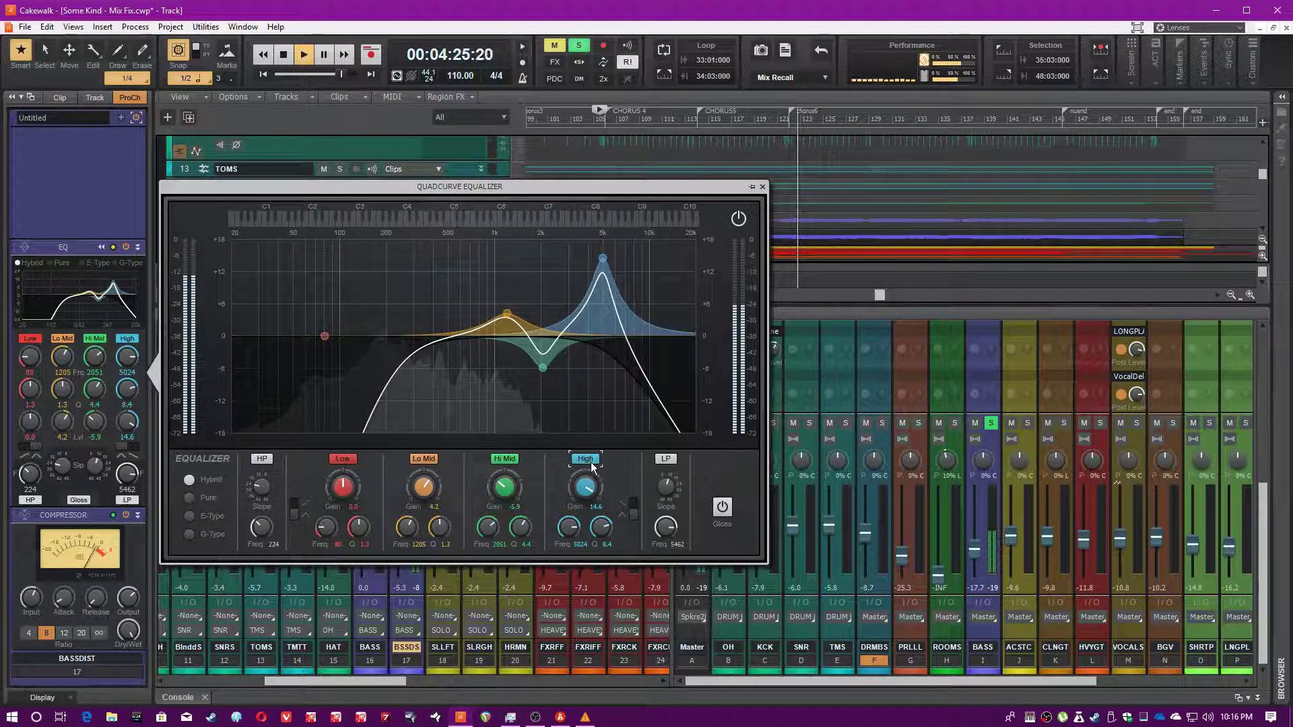
click(666, 459)
click(666, 459)
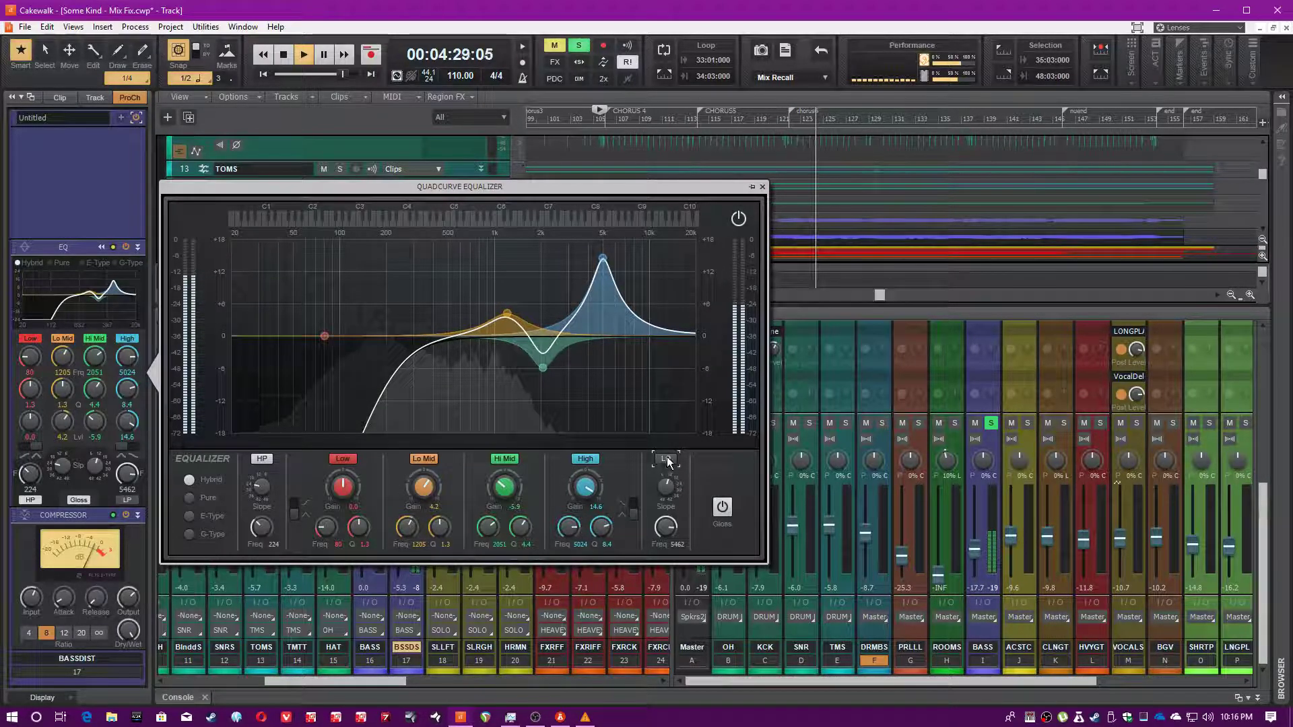
Compare the BASSDIST sound with the whole equalizer off and on, and close the enlarged equalizer.
click(738, 217)
click(737, 218)
click(762, 187)
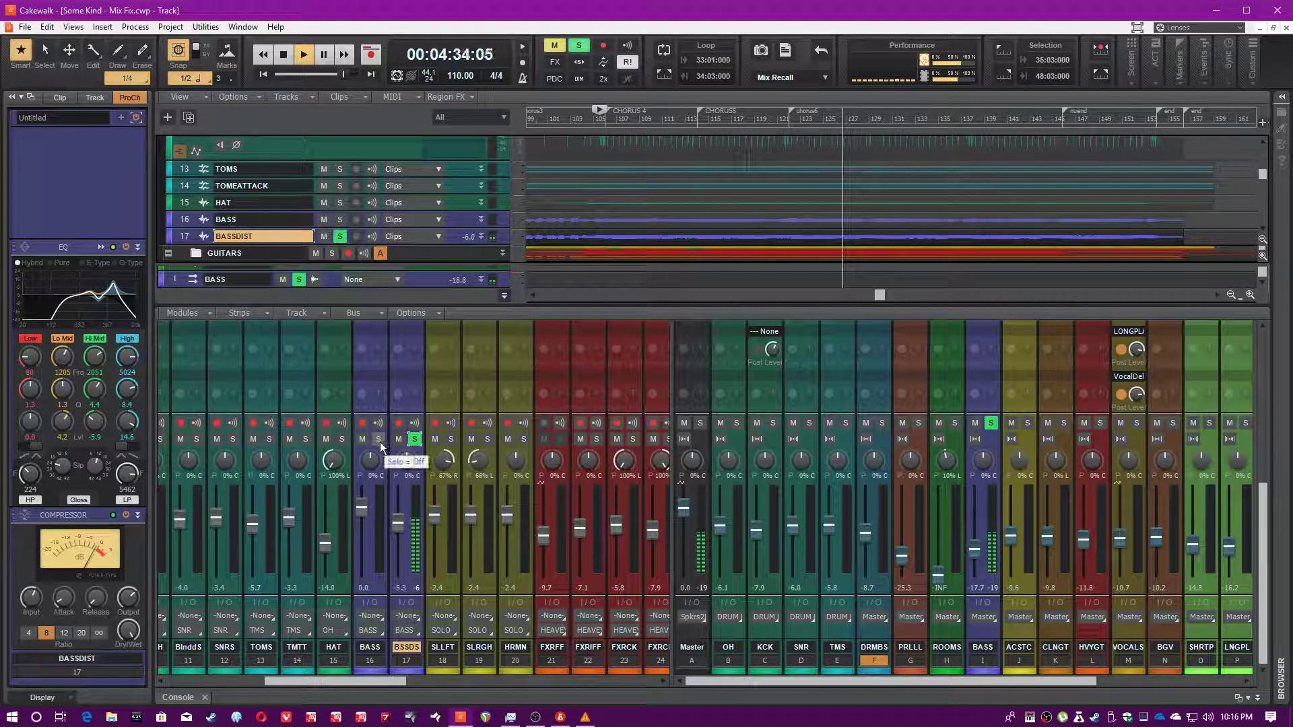
Switch the solo from the BASSDIST track to the BASS track and select the BASS track to audition it alone.
click(414, 439)
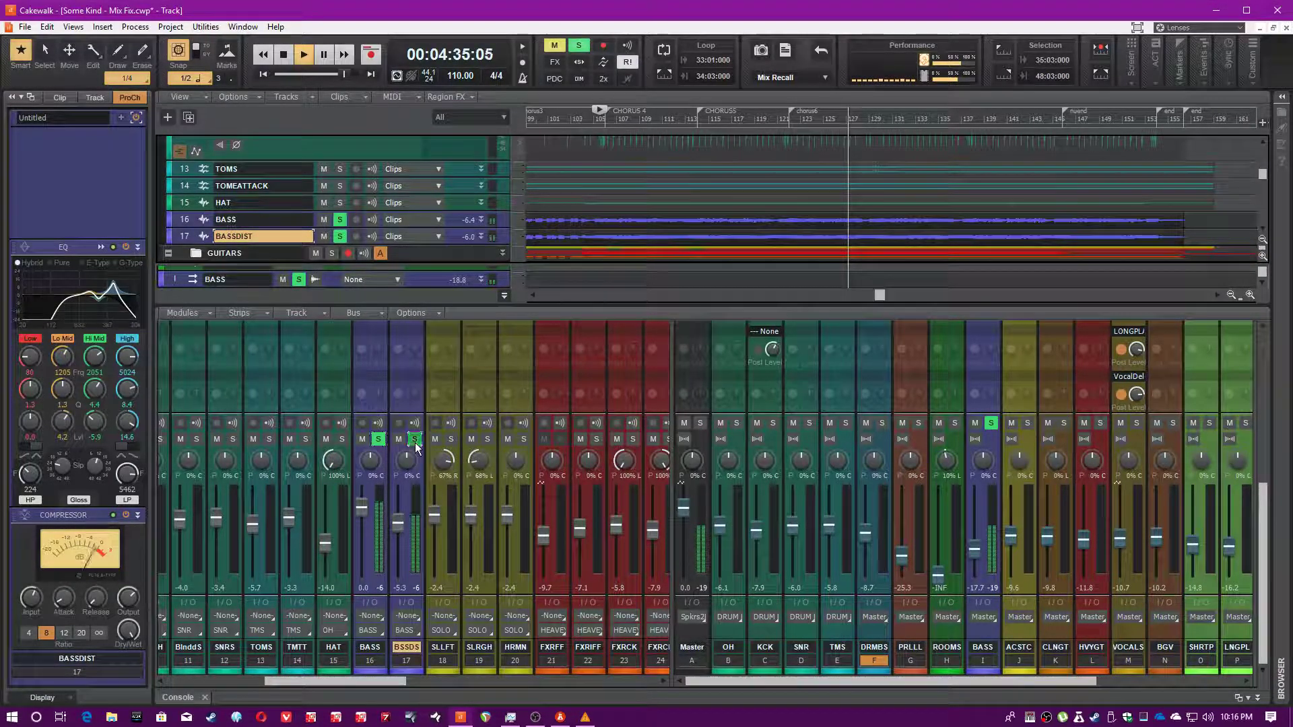
click(375, 598)
scroll(379, 462, down, 6)
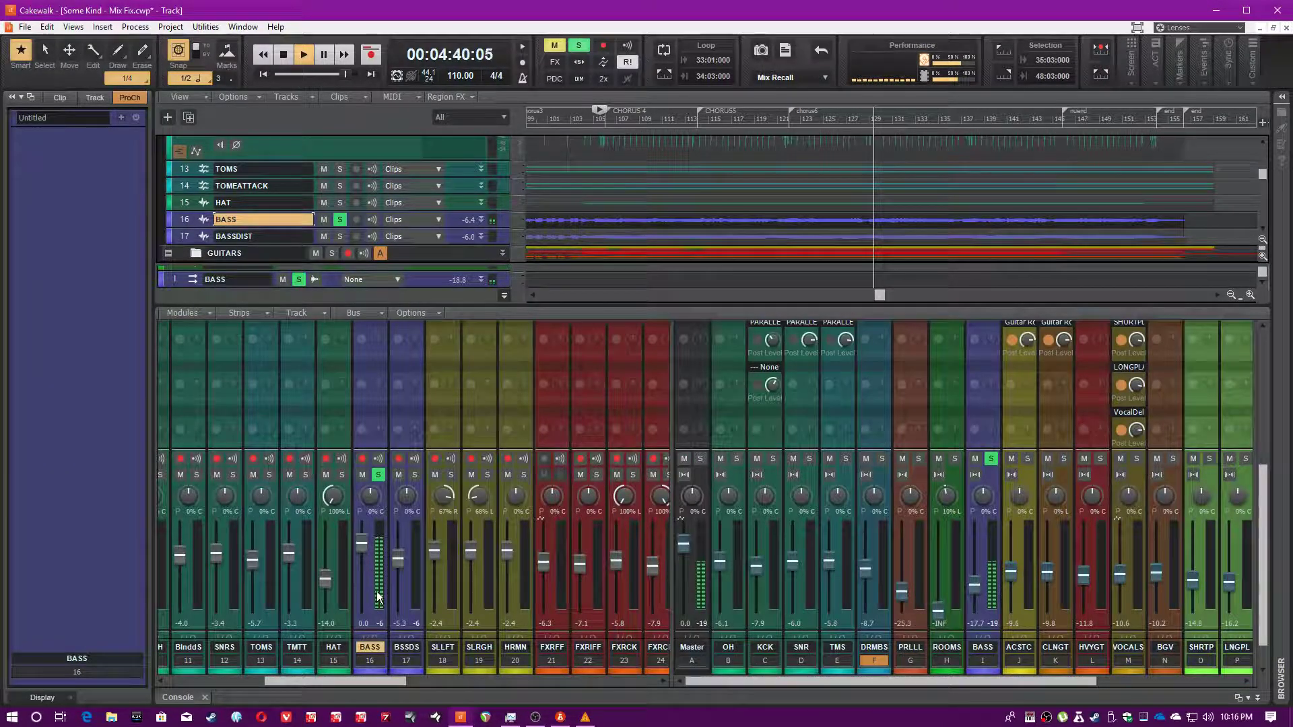
scroll(362, 571, down, 2)
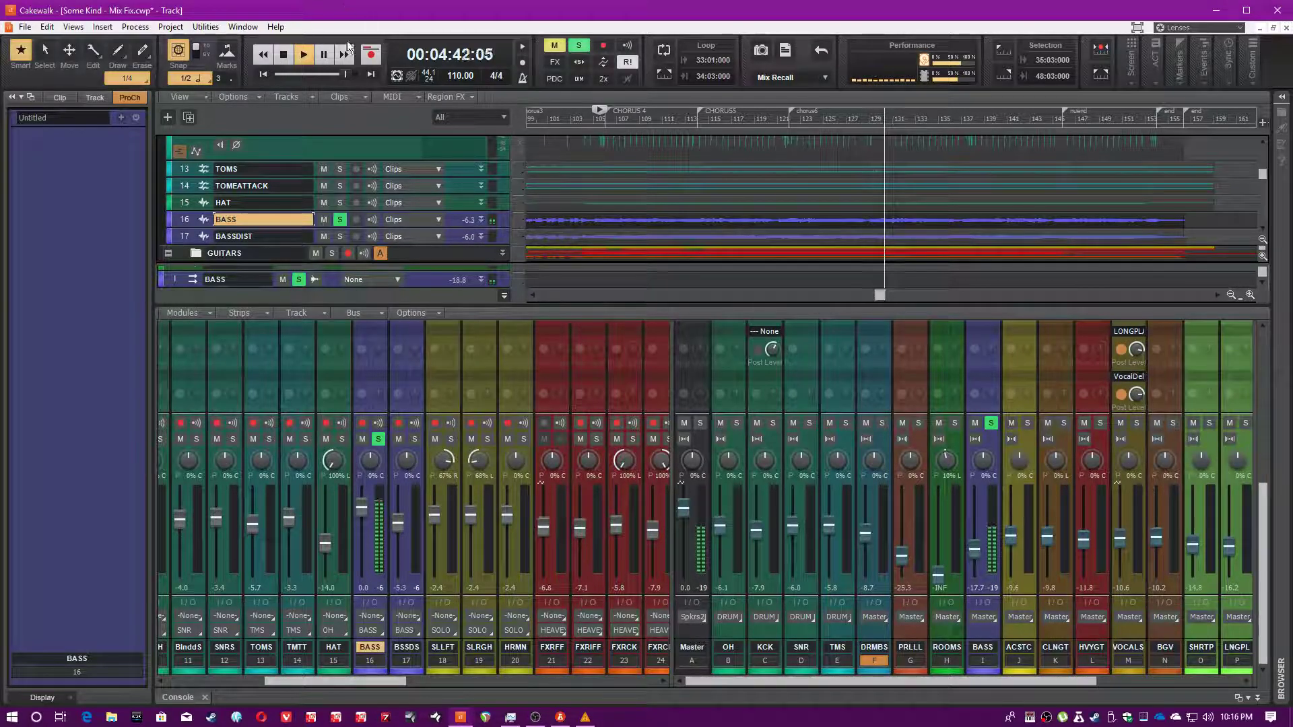
Audition the BASSDIST track in solo once more, then clear its solo to hear both bass tracks together.
click(412, 440)
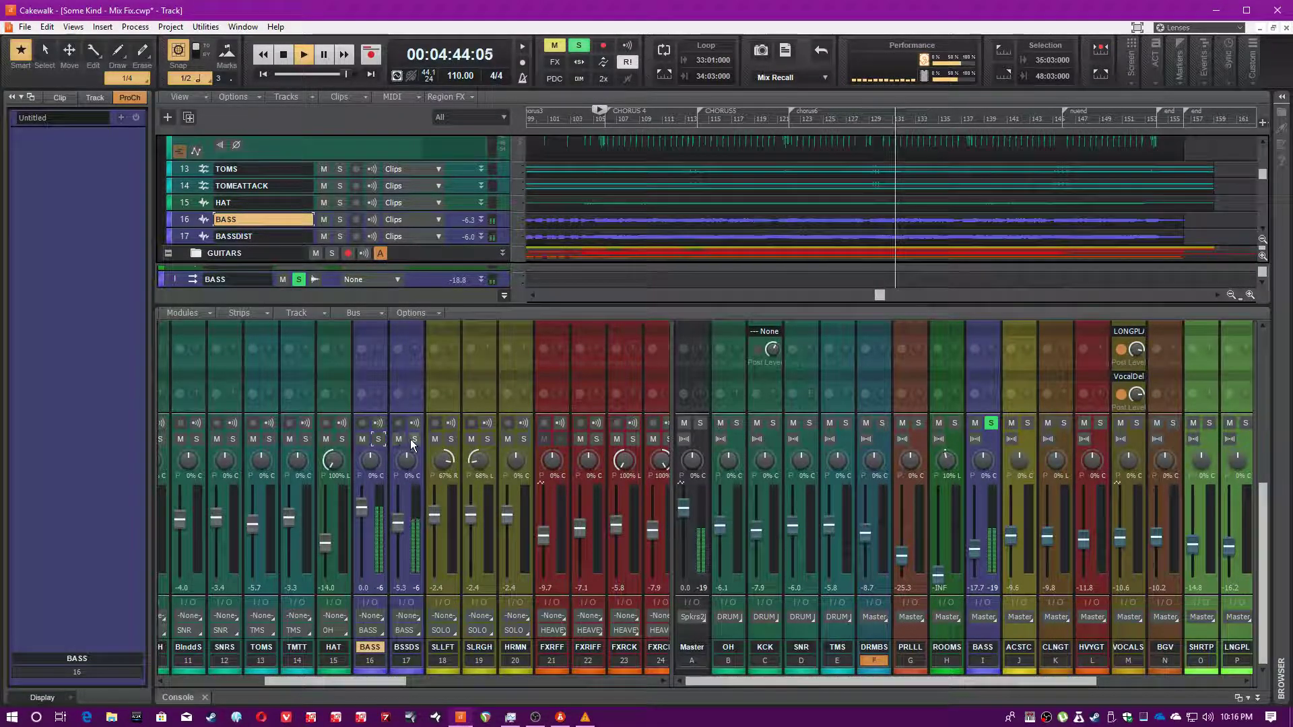
click(414, 439)
click(417, 527)
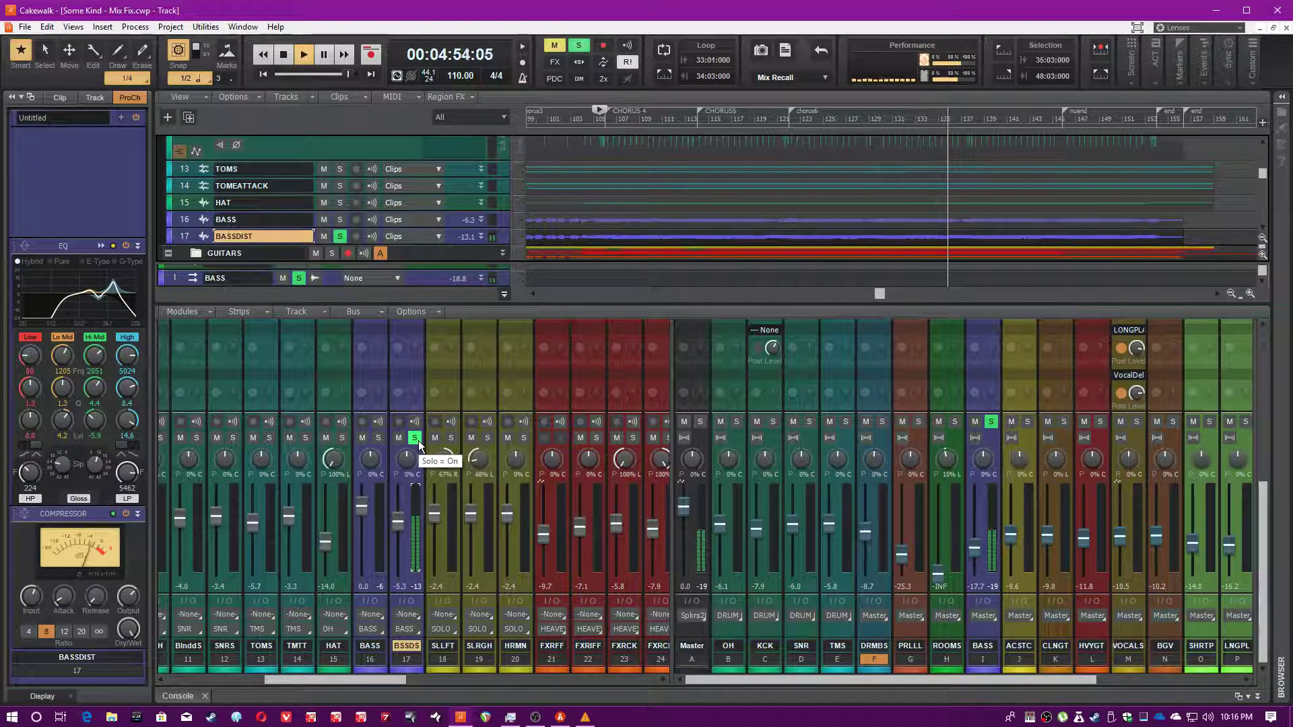
click(415, 439)
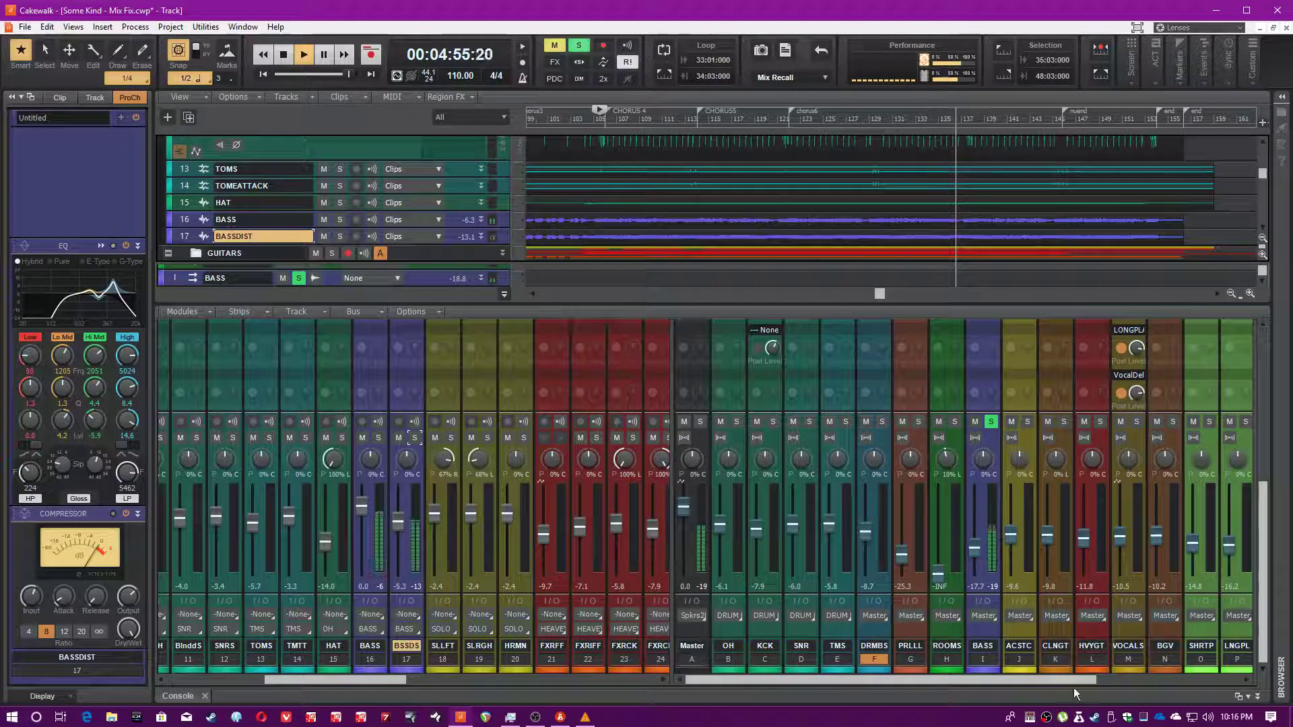
Select the BASS bus to show its EQ, compressor and Tube settings along with its GClip effect.
click(982, 636)
scroll(982, 634, up, 4)
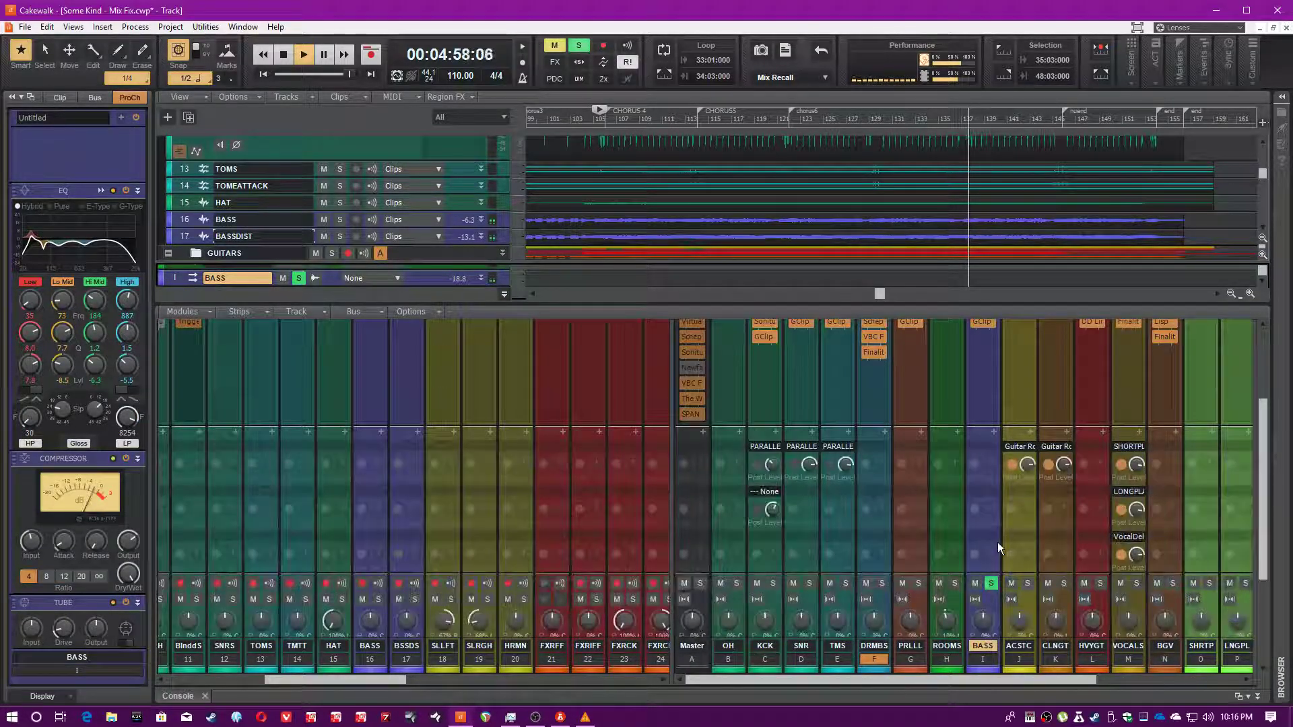
scroll(993, 471, up, 4)
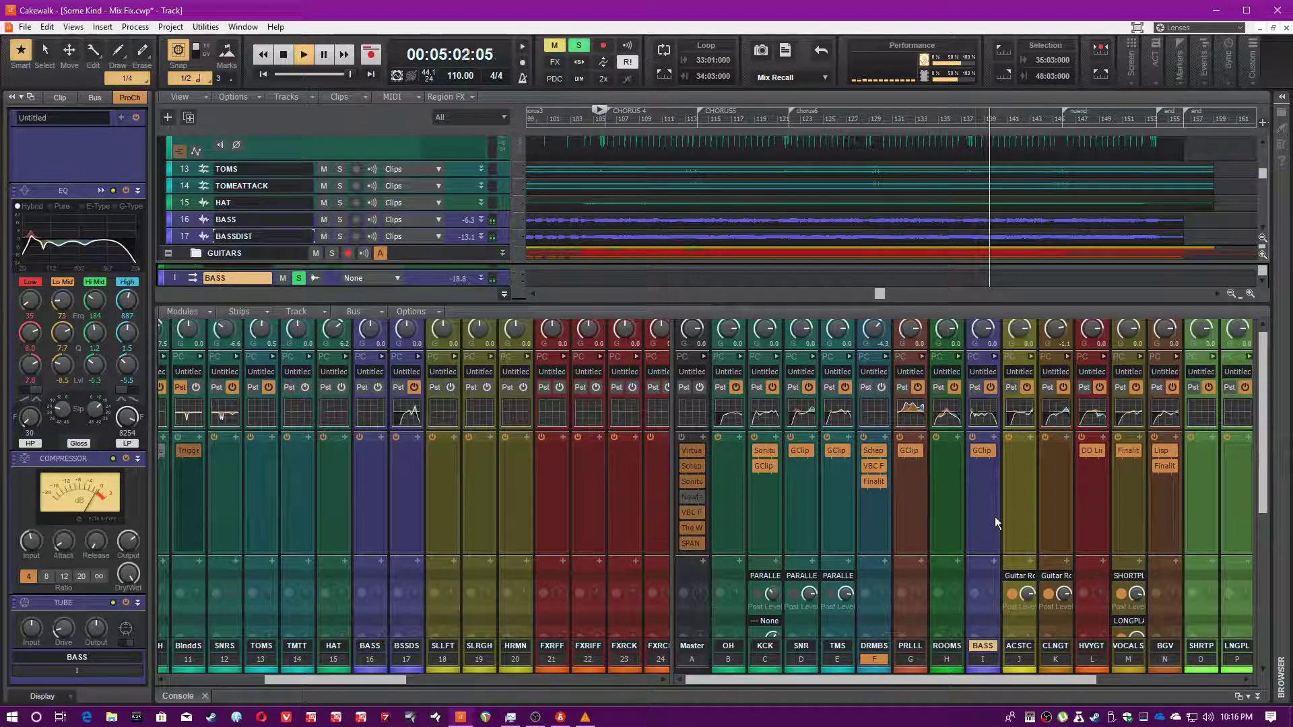
Compare the BASS bus sound with its EQ off and on, opening the enlarged equalizer and leaving the EQ enabled.
scroll(995, 516, up, 1)
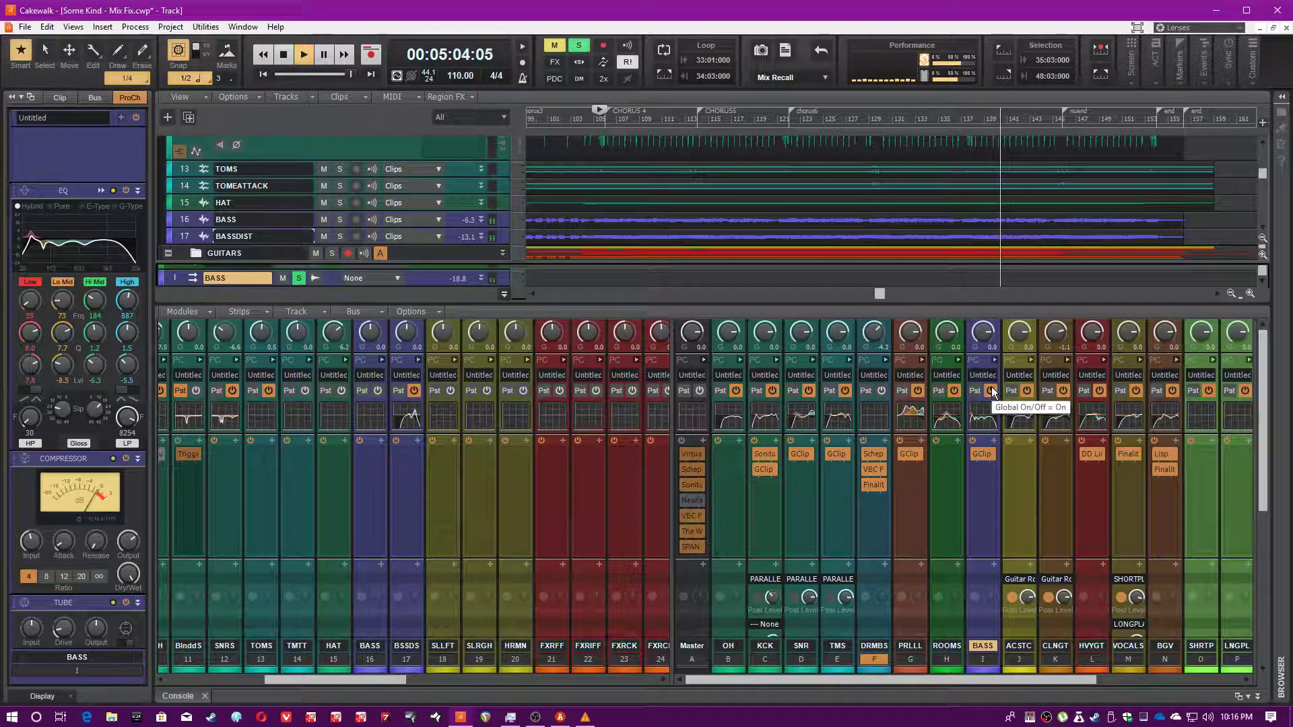
click(125, 191)
click(124, 191)
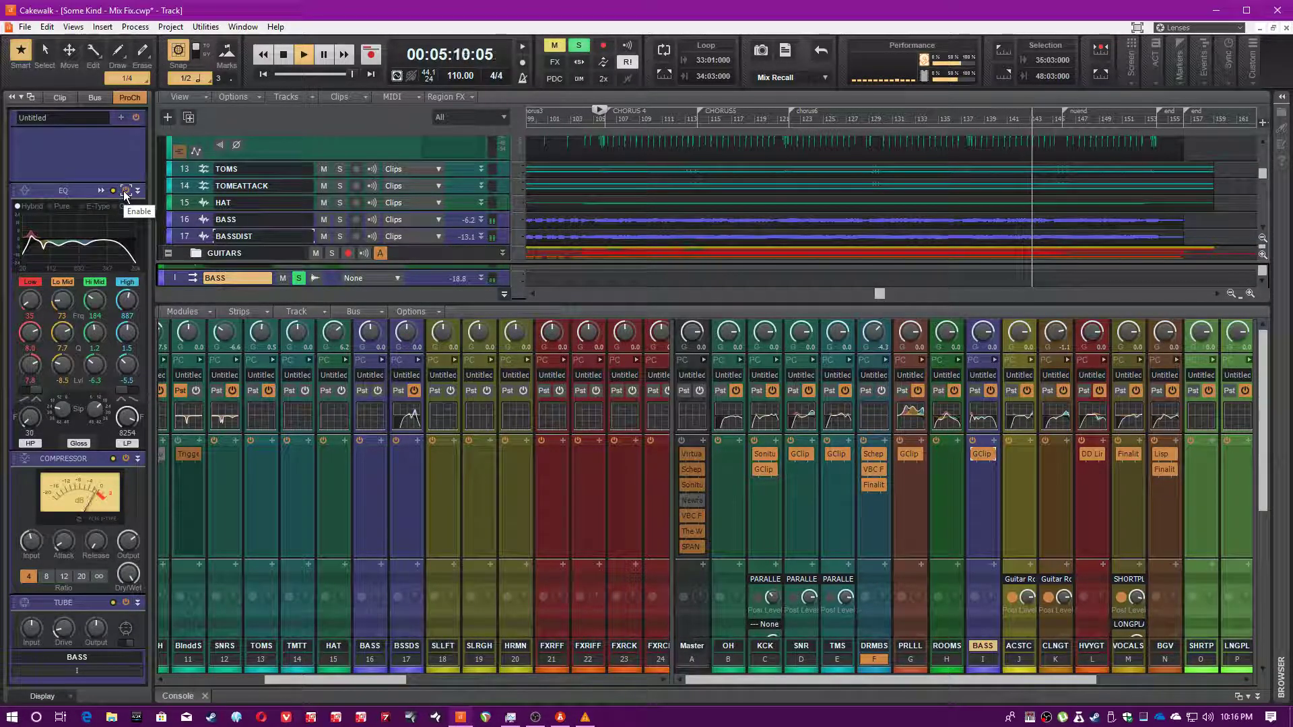
click(123, 190)
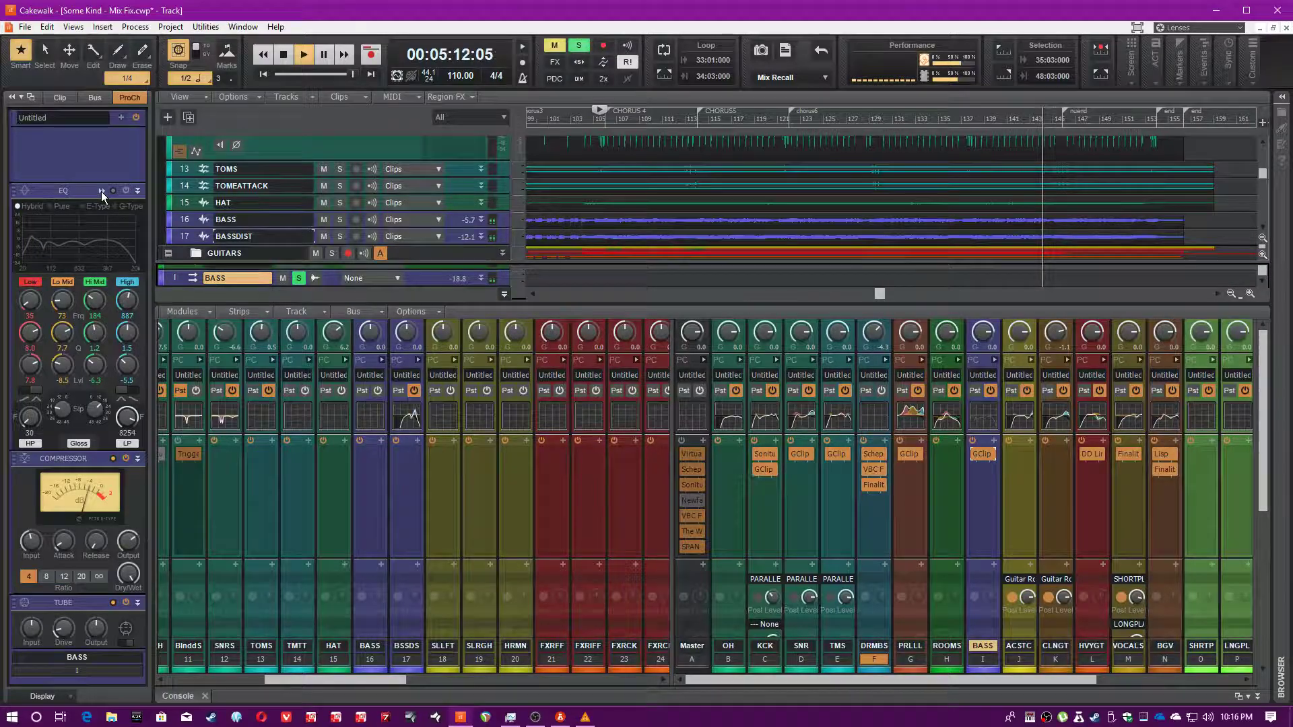
click(101, 191)
click(738, 162)
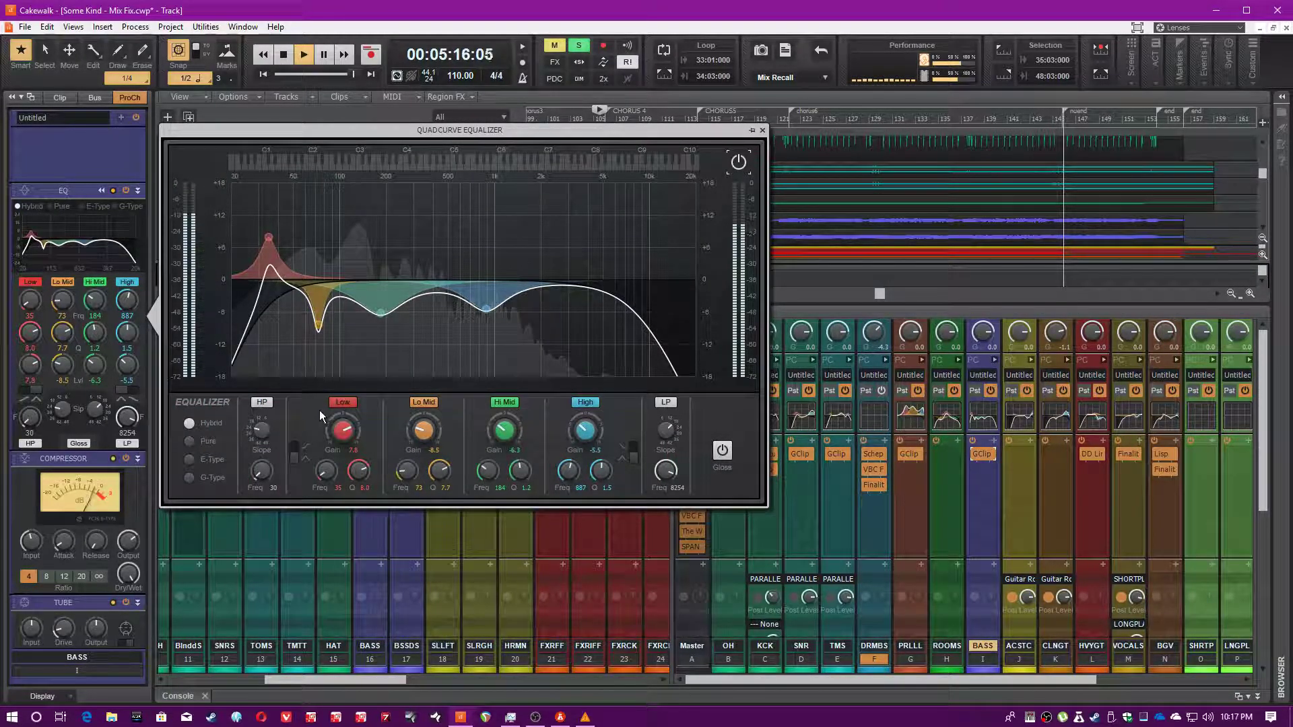
Audition the BASS bus EQ's Low and Hi Mid bands by bypassing and re-enabling each, restarting playback along the way.
click(346, 403)
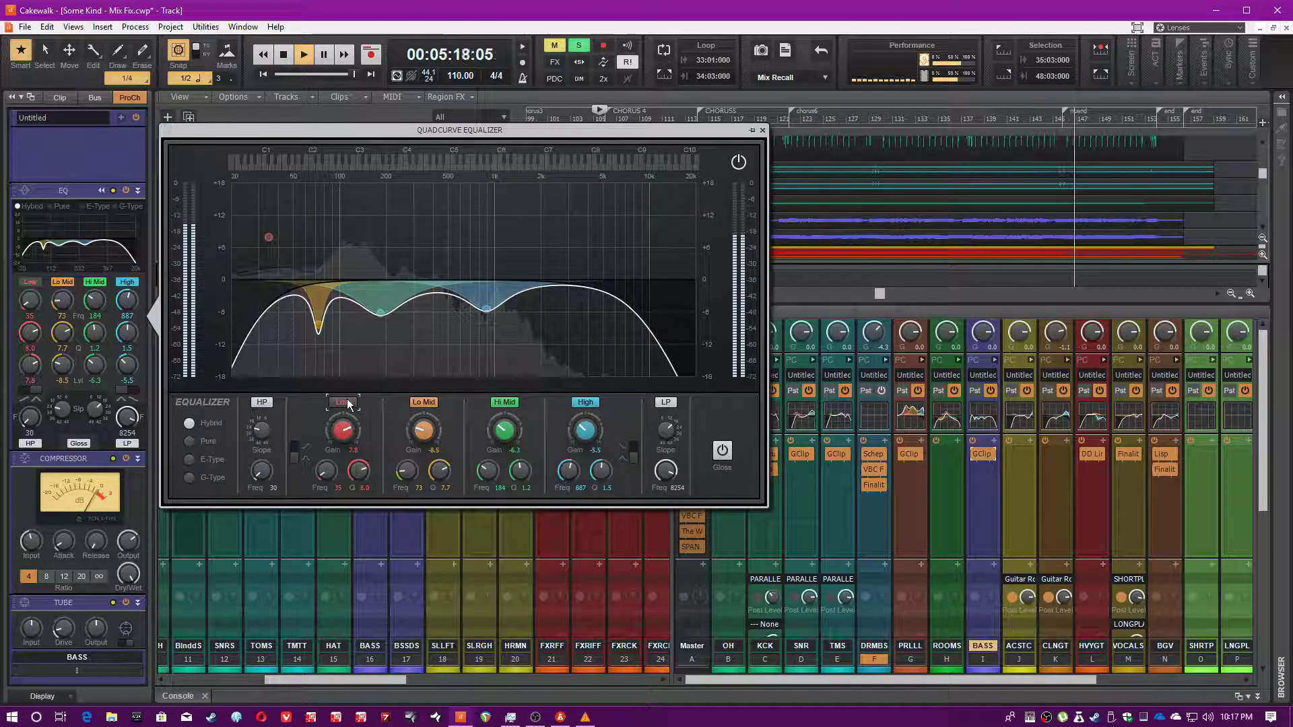
click(348, 402)
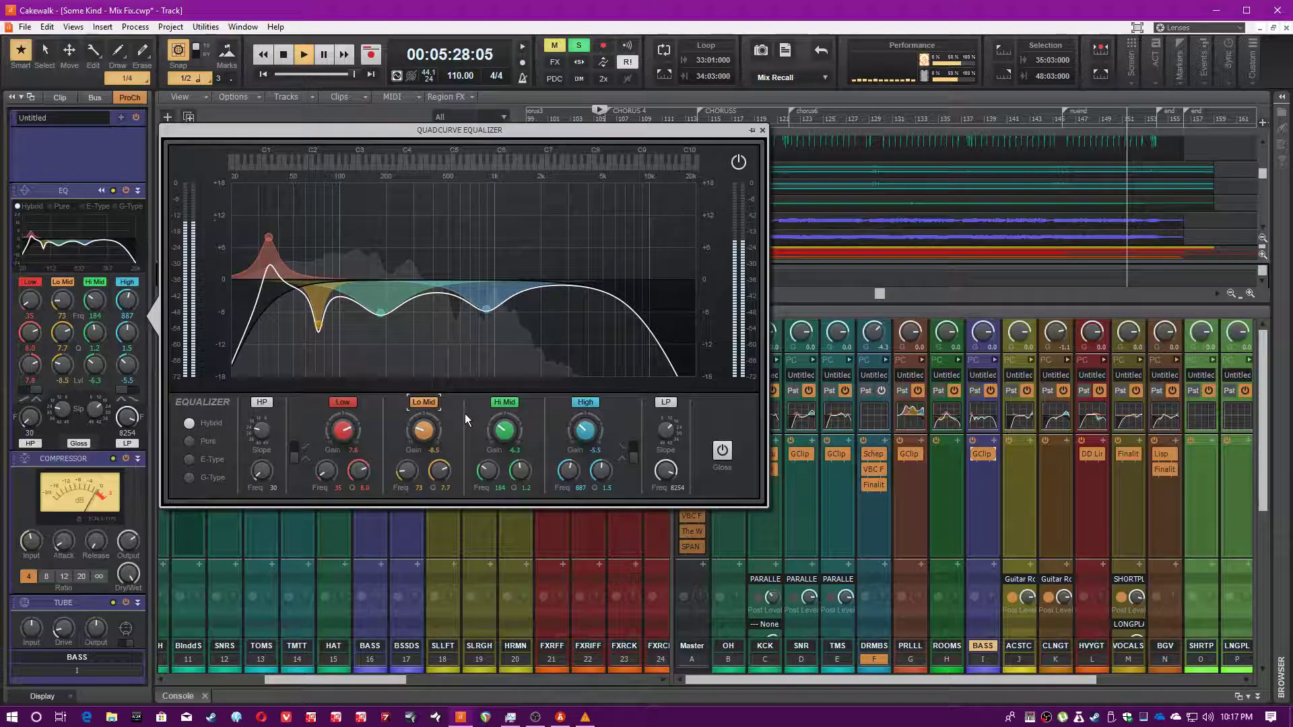
click(507, 403)
click(507, 403)
key(space)
key(space)
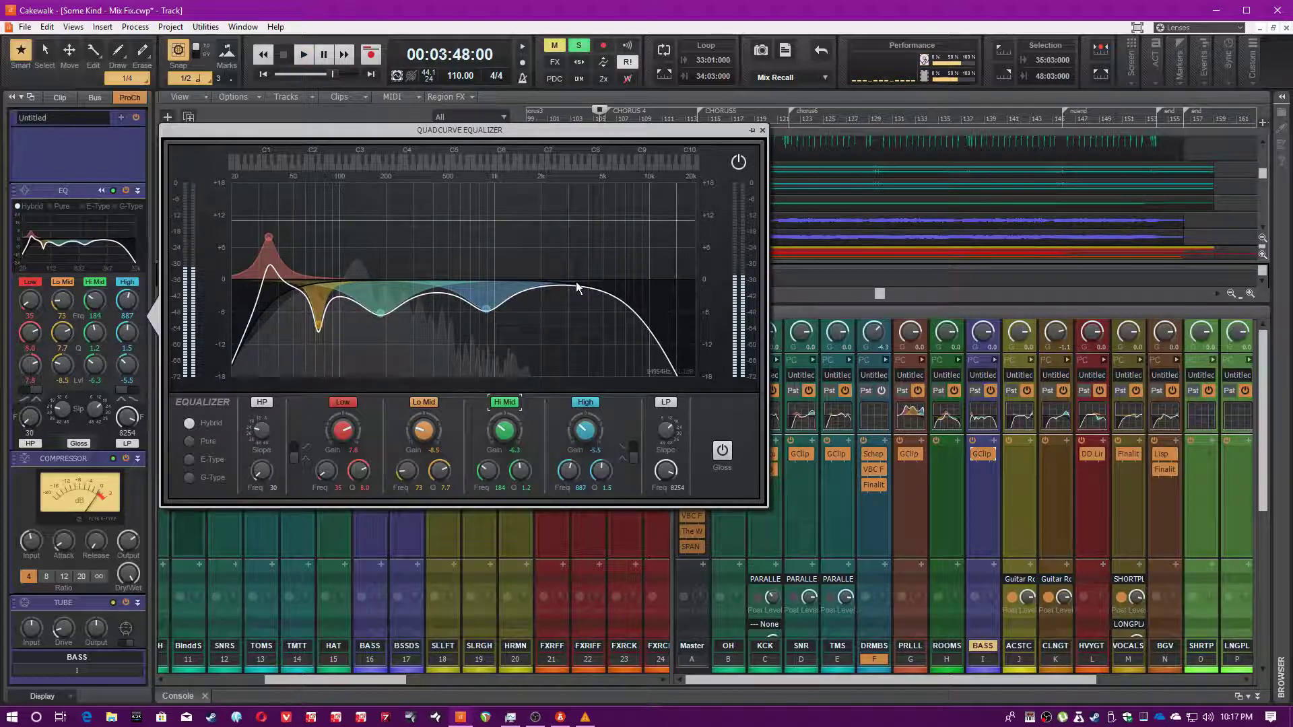
click(508, 404)
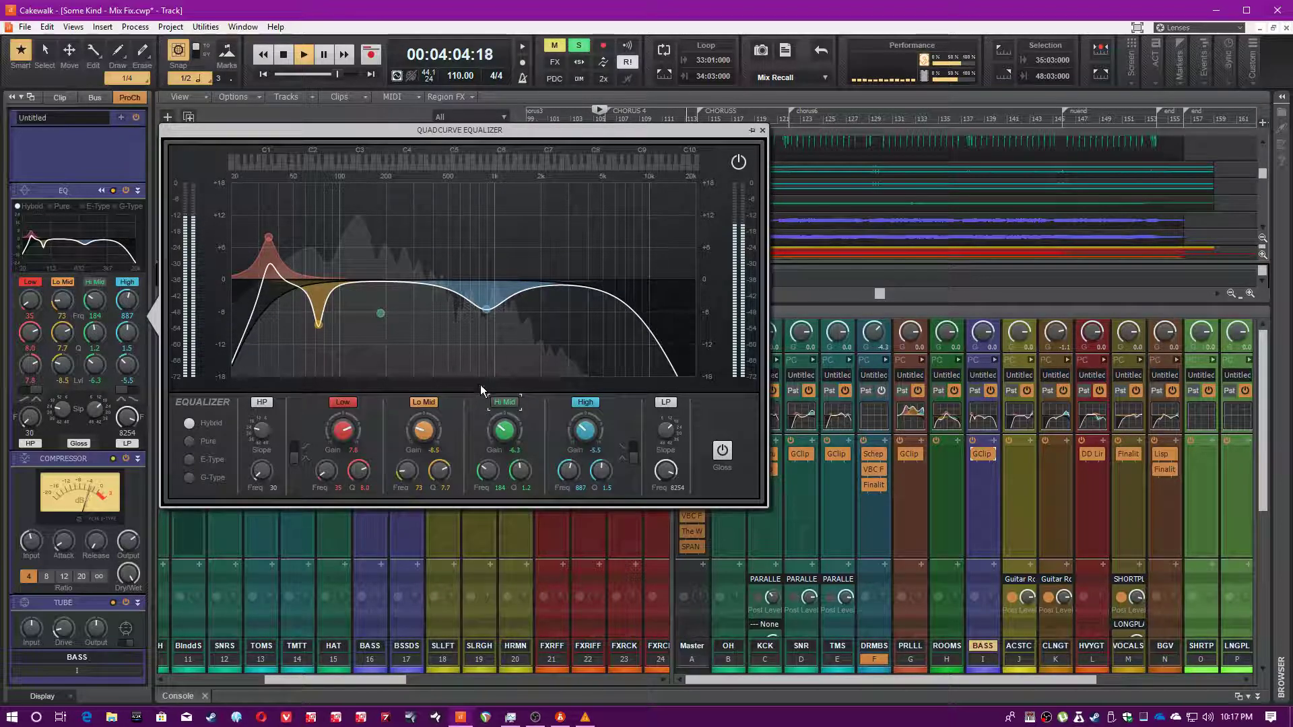
click(503, 402)
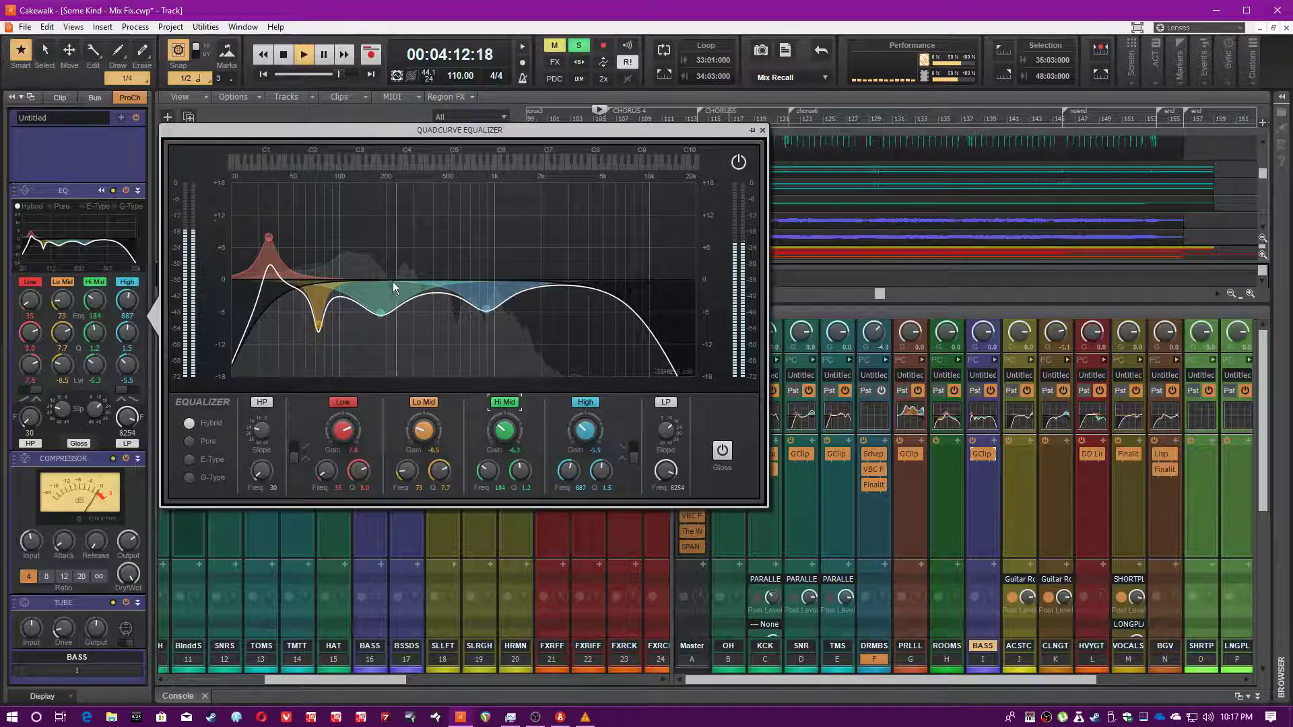
Compare the BASS bus EQ's High band off and on, and close the enlarged equalizer.
click(592, 407)
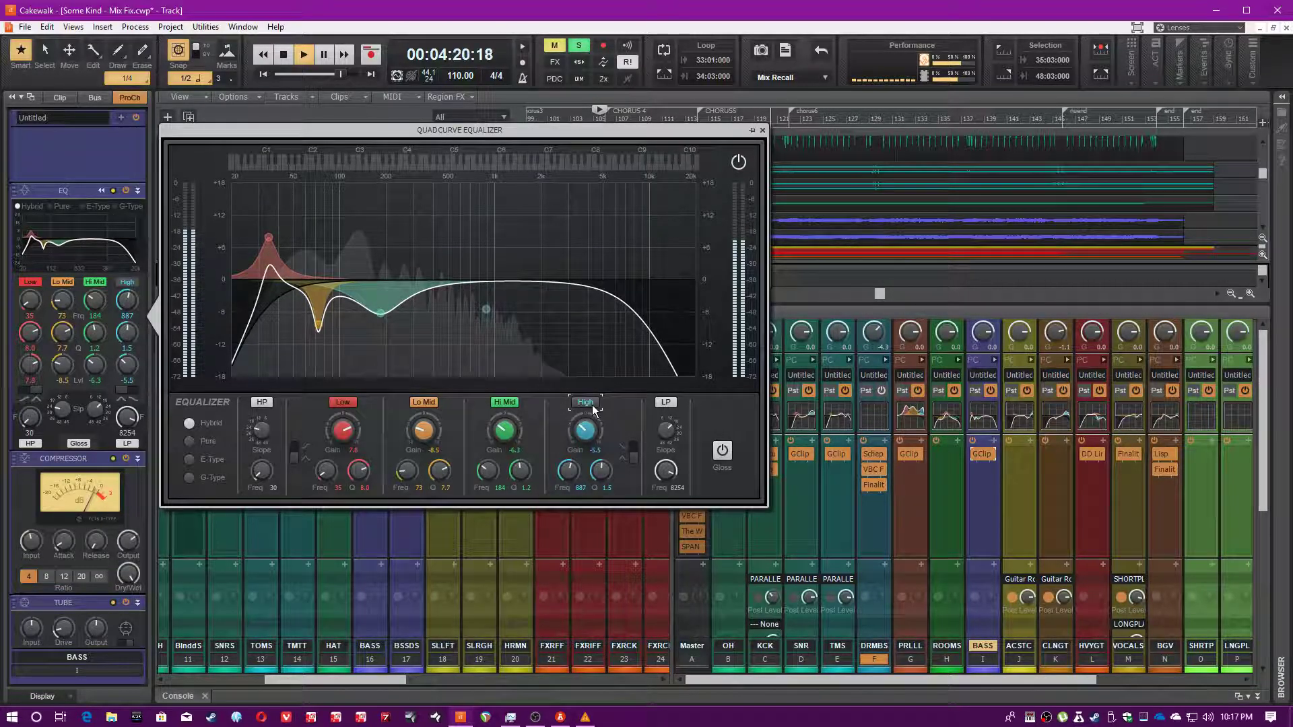
click(592, 405)
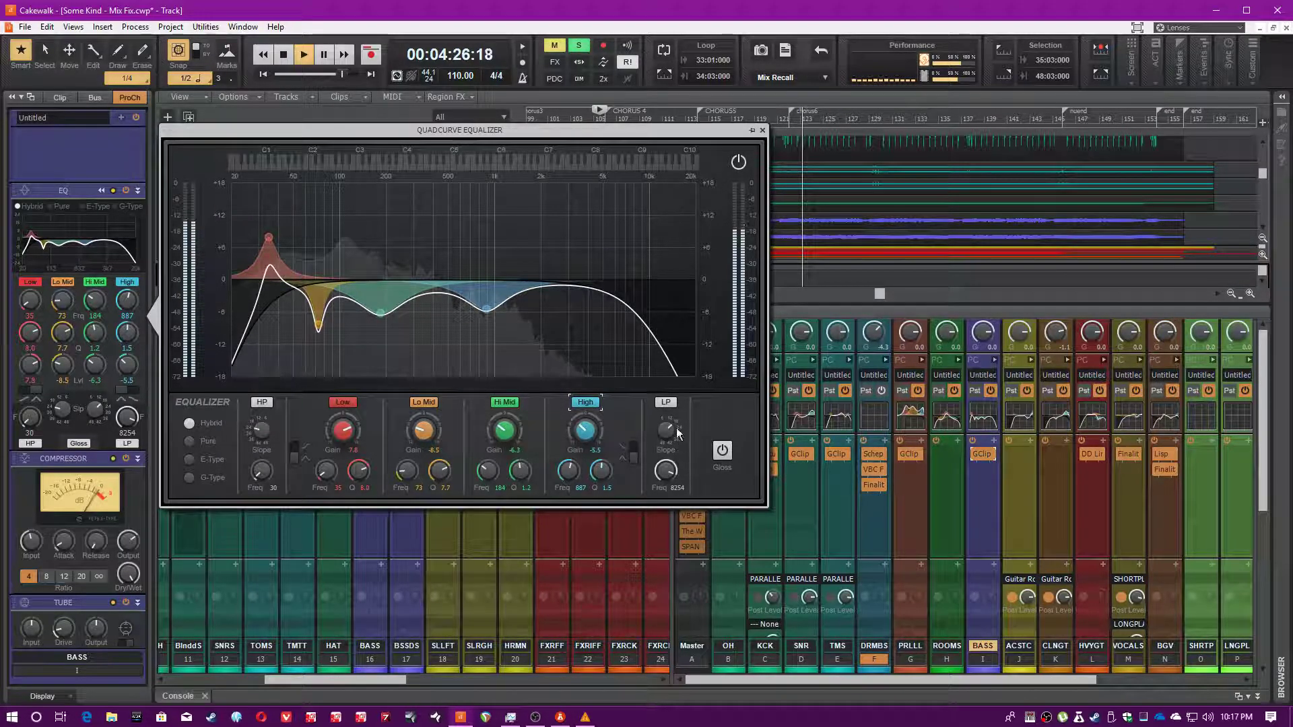
click(762, 130)
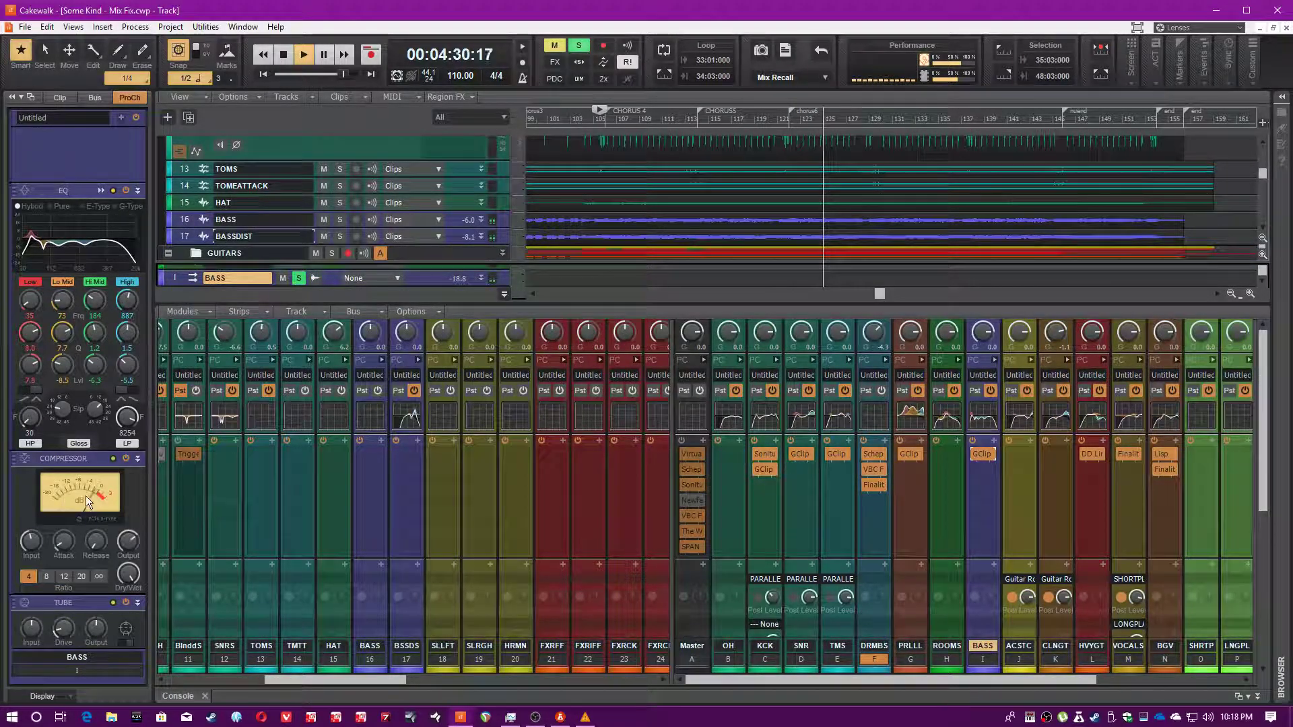
Check the effect of the BASS bus compressor, and open the bus's GClip plug-in to examine its clipping settings.
click(126, 458)
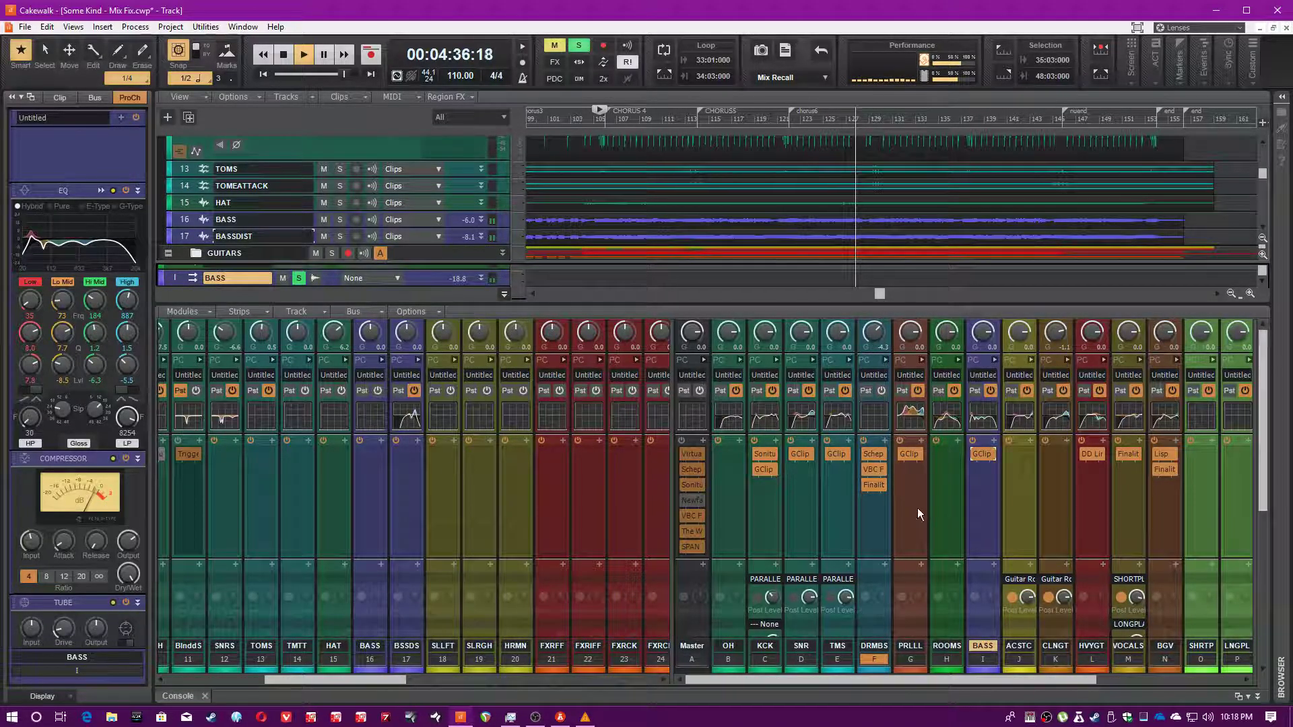
click(992, 454)
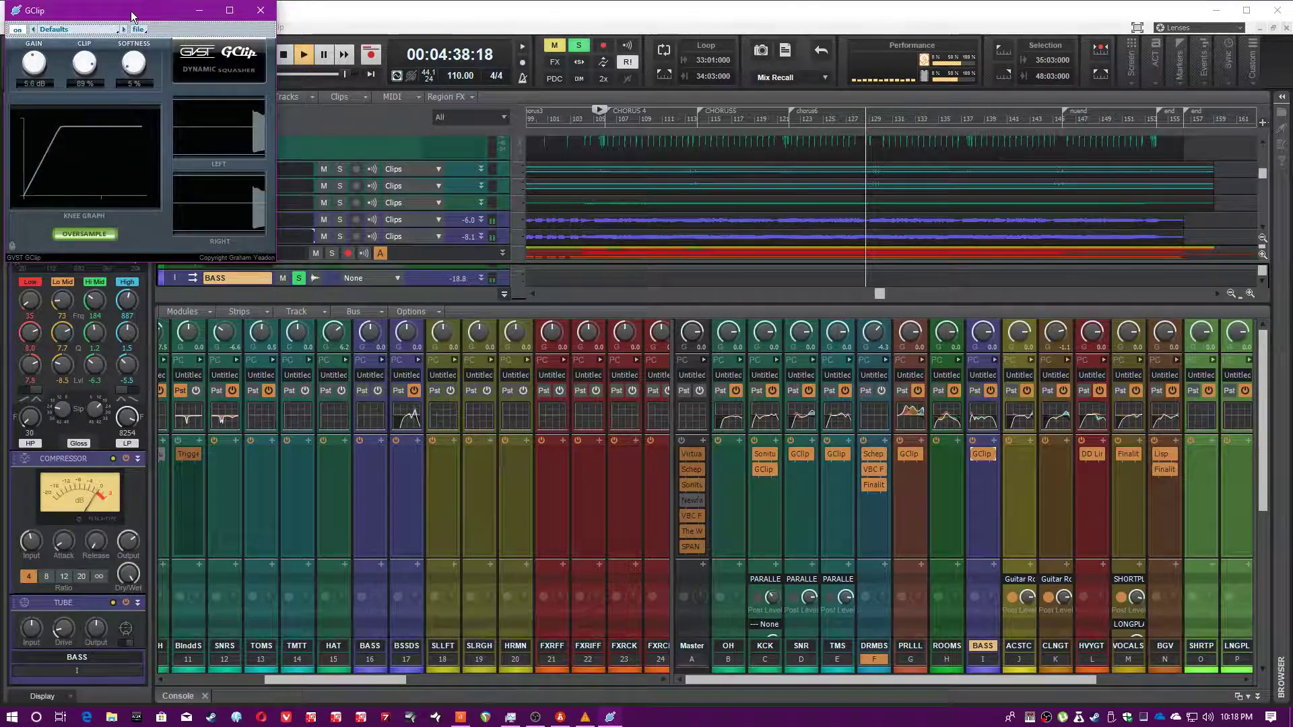
drag(127, 10, 670, 229)
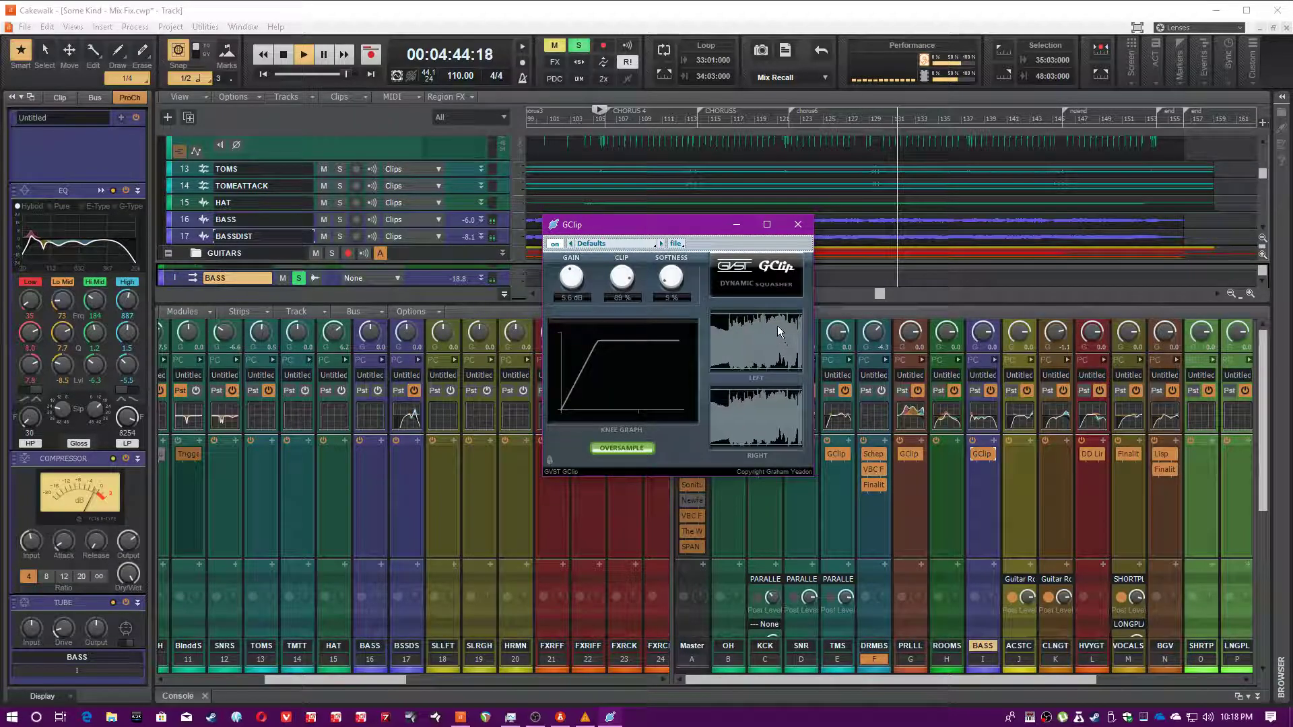
click(975, 453)
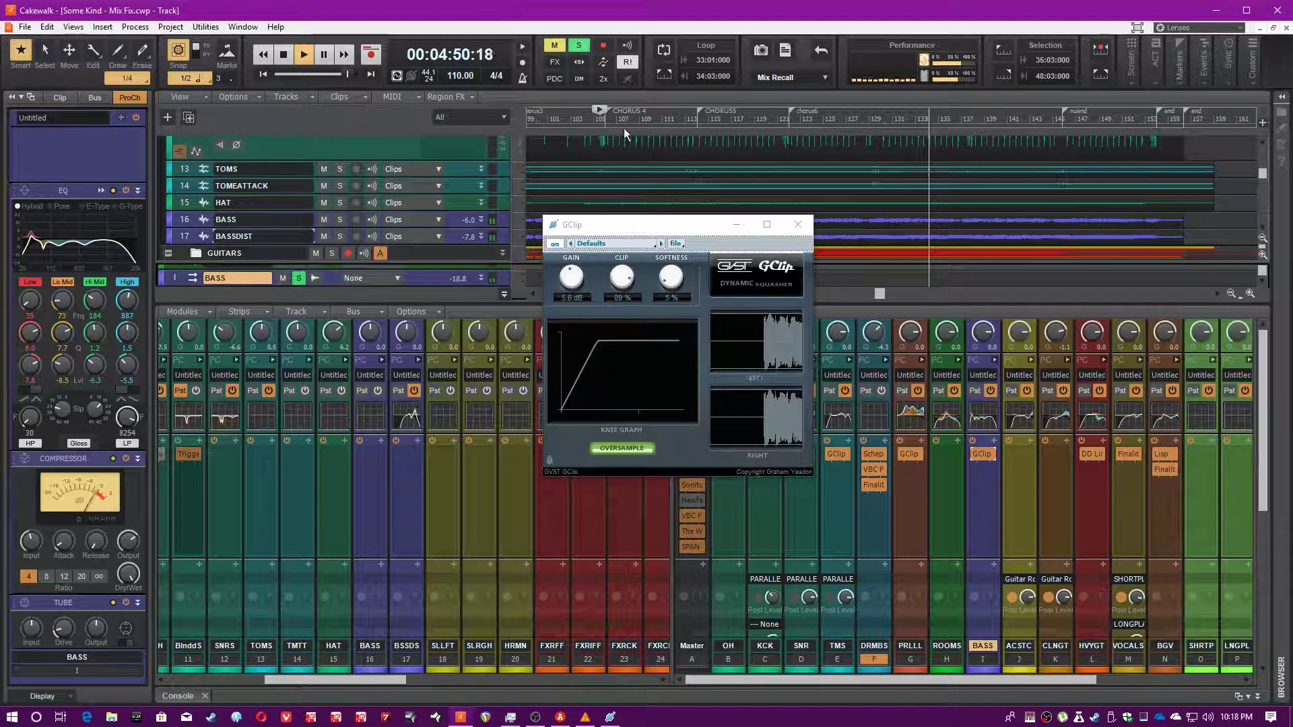
Bring the console faders into view, save the project, and close the GClip window.
scroll(980, 583, down, 5)
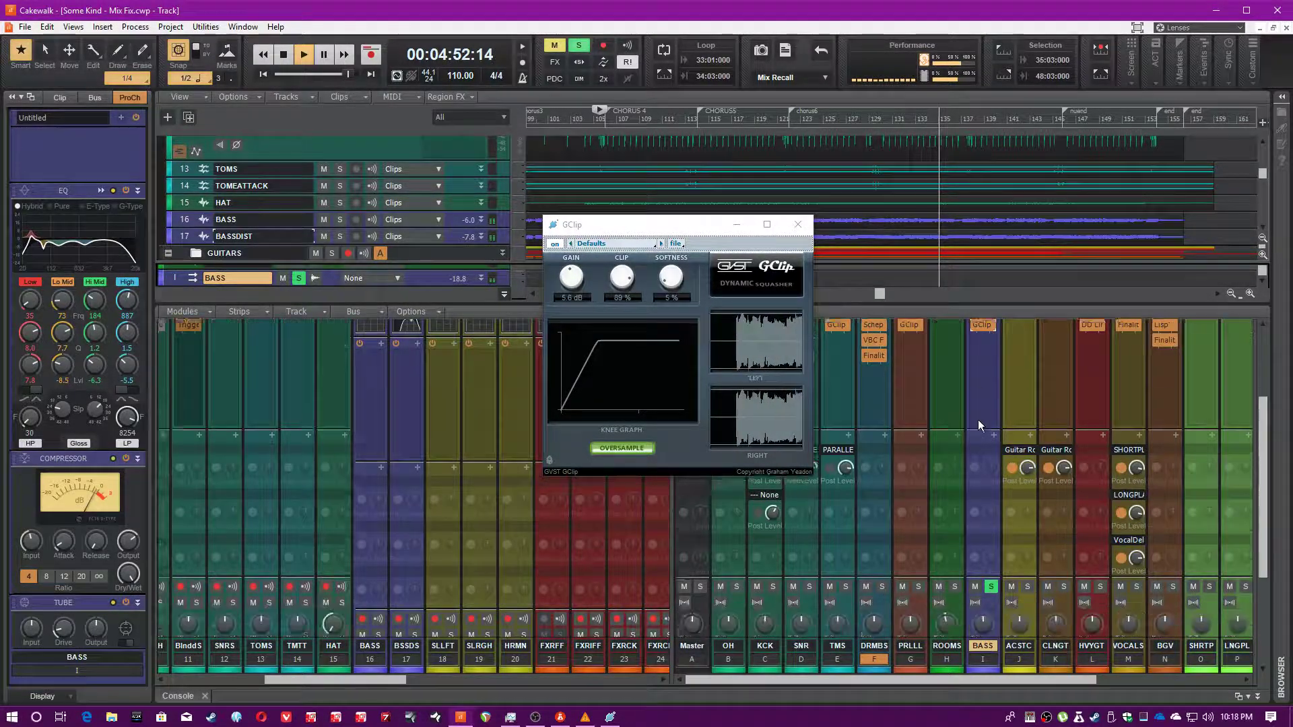
scroll(975, 420, down, 3)
key(ctrl+s)
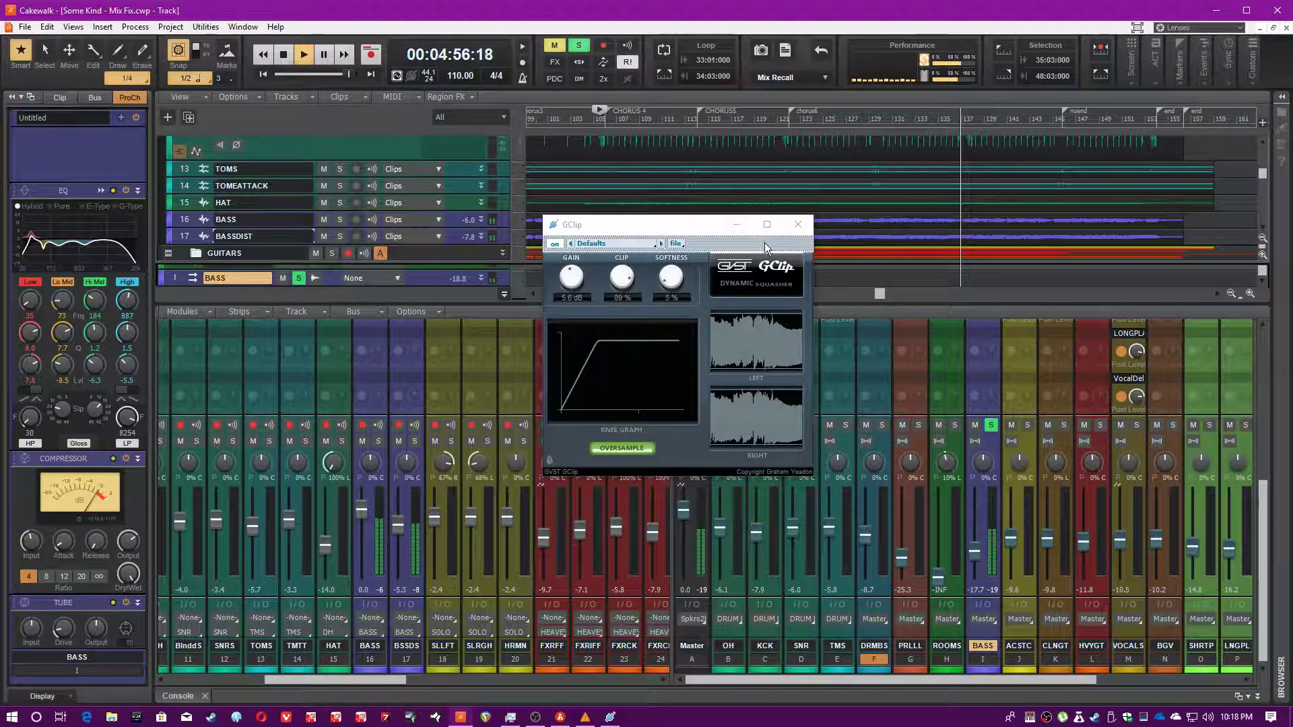
click(808, 236)
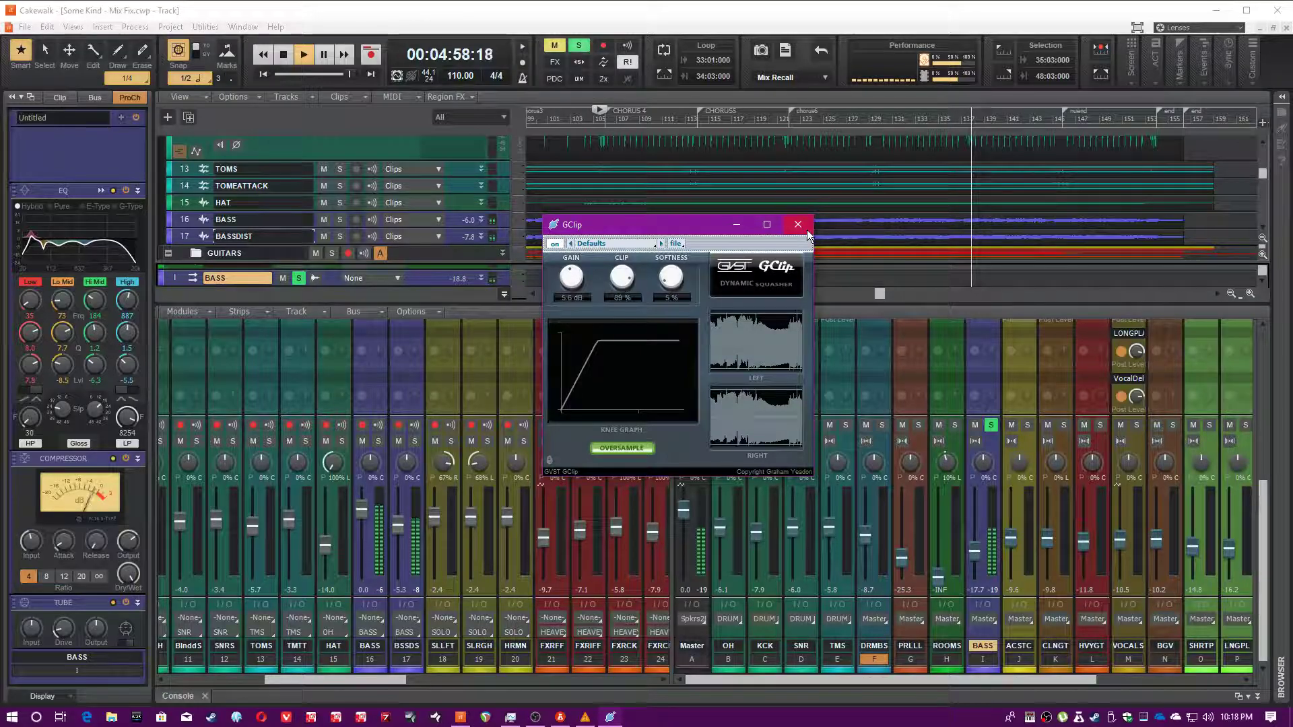
click(806, 231)
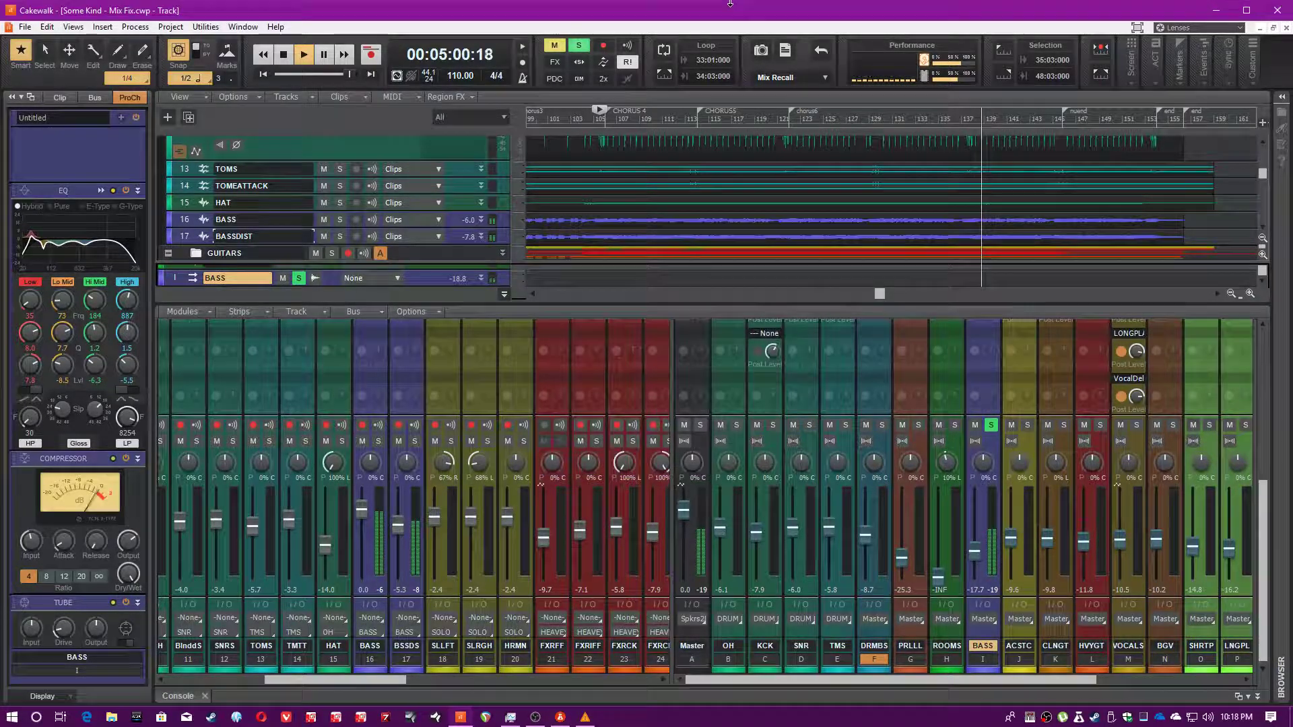
Switch the solo from the BASS bus to the ACOUSTIC bus and play from the start of the first acoustic clips.
click(991, 425)
click(1027, 424)
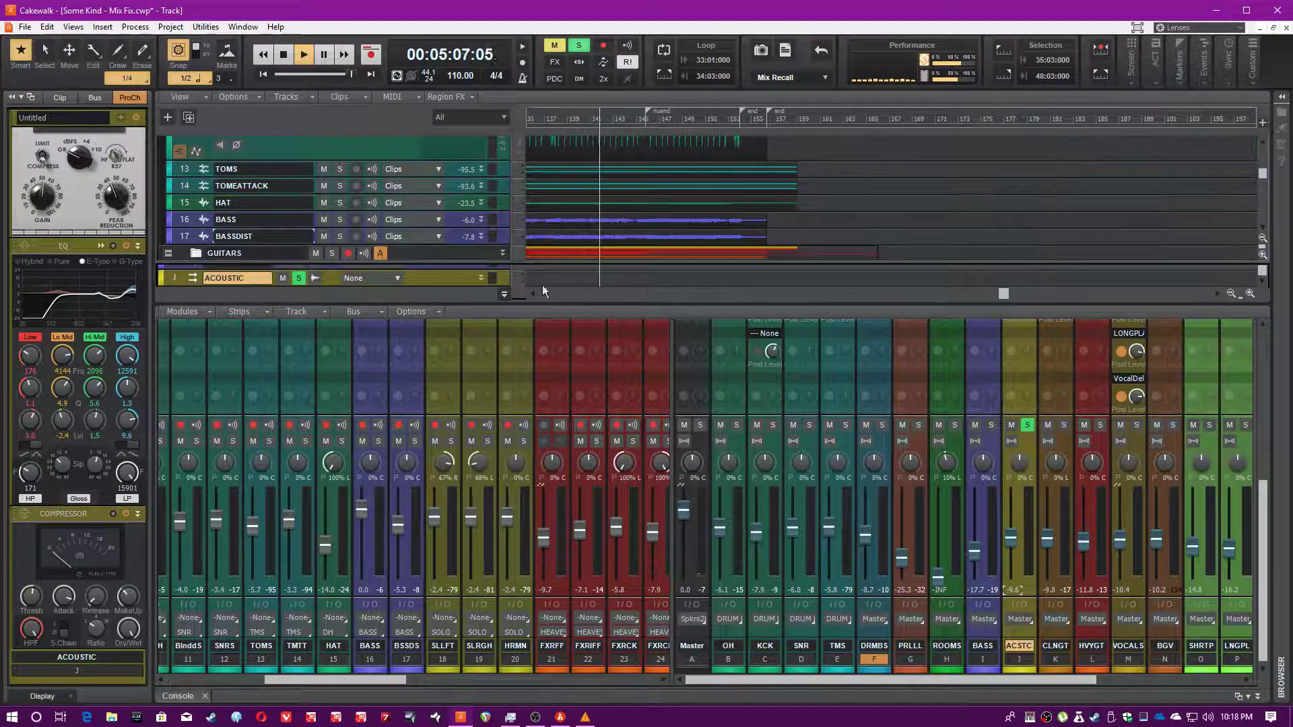
scroll(499, 232, down, 6)
key(space)
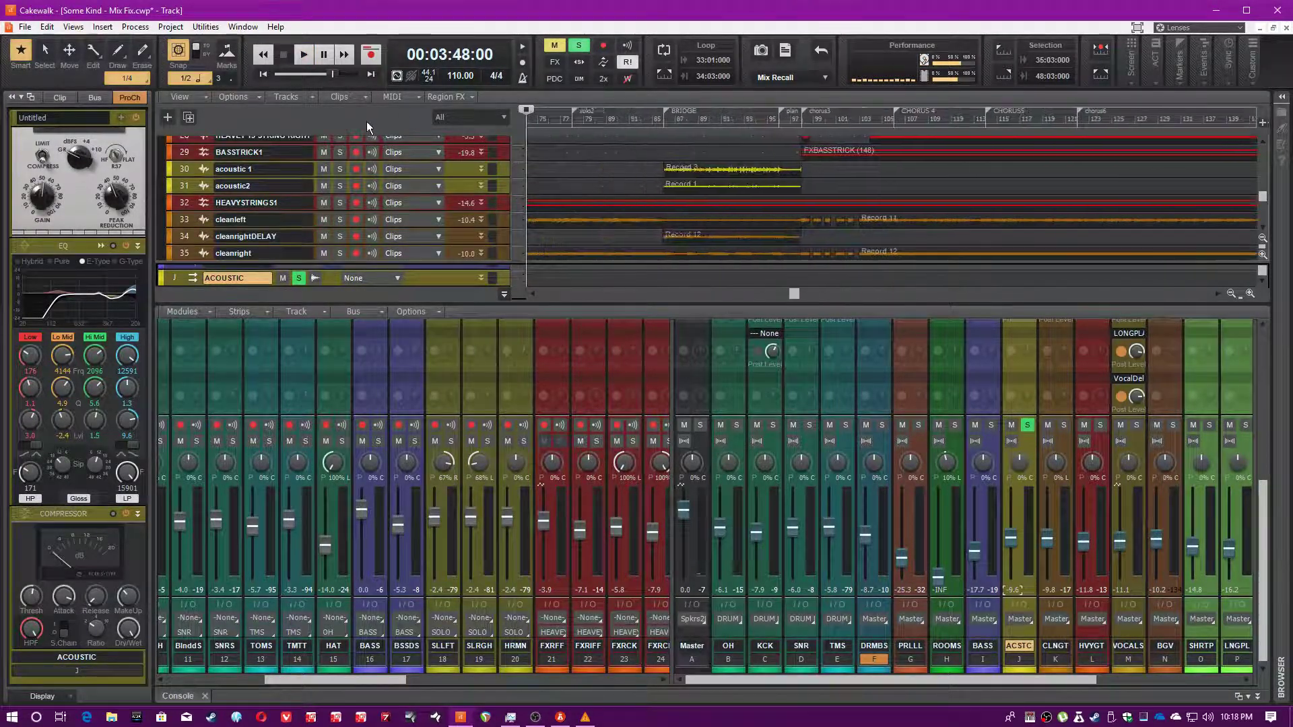
key(w)
key(space)
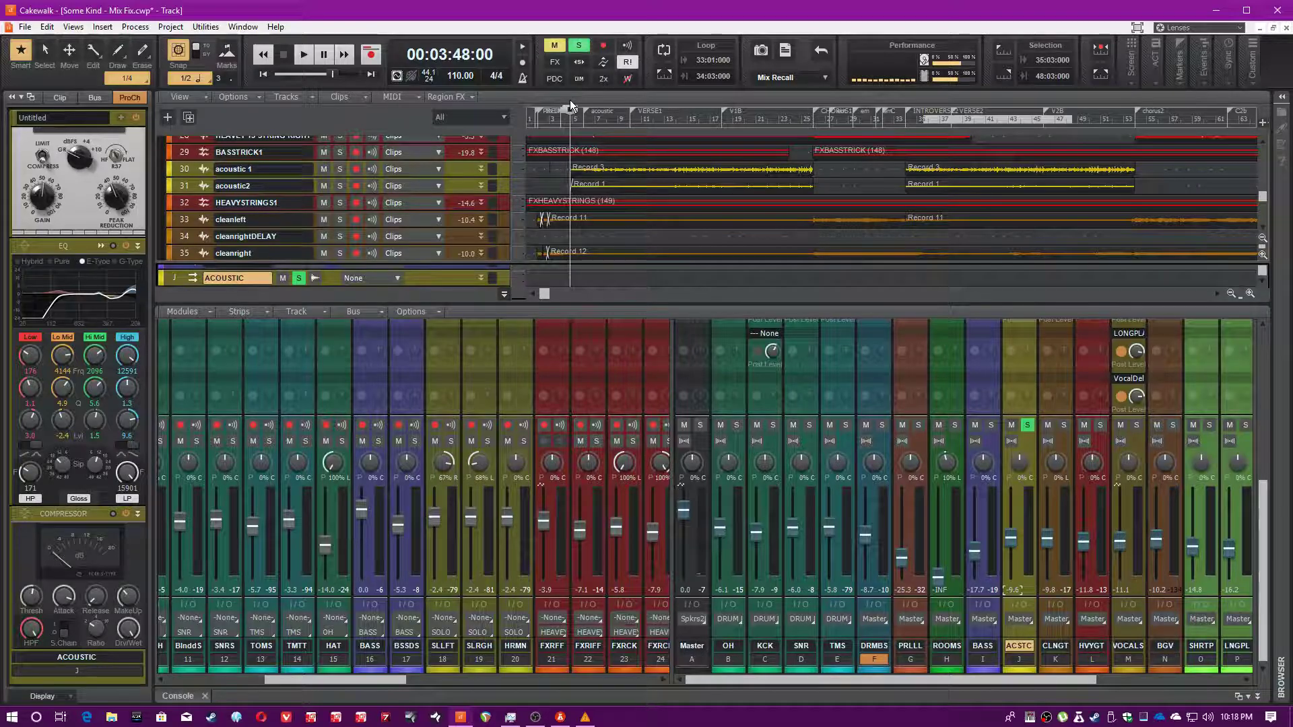
Bring the two acoustic track strips into view in the console and select acoustic2 to examine its pan and processing.
click(487, 676)
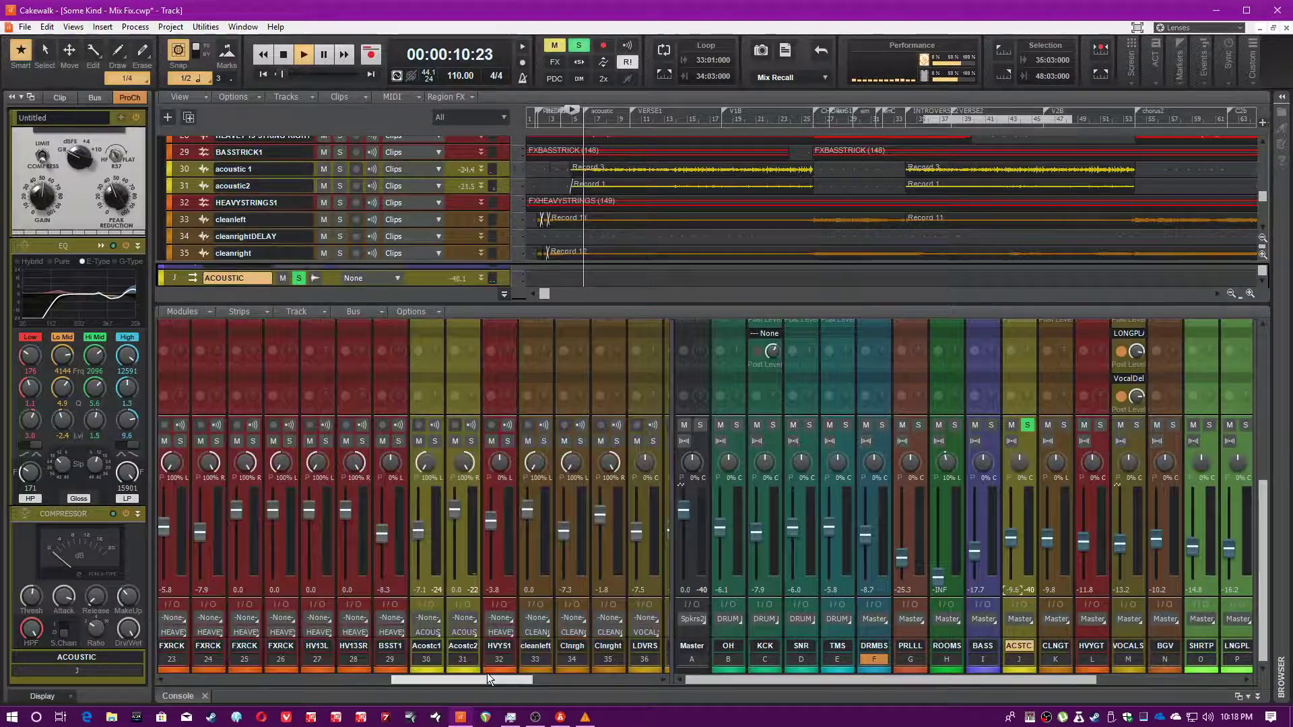
click(466, 591)
scroll(465, 591, up, 5)
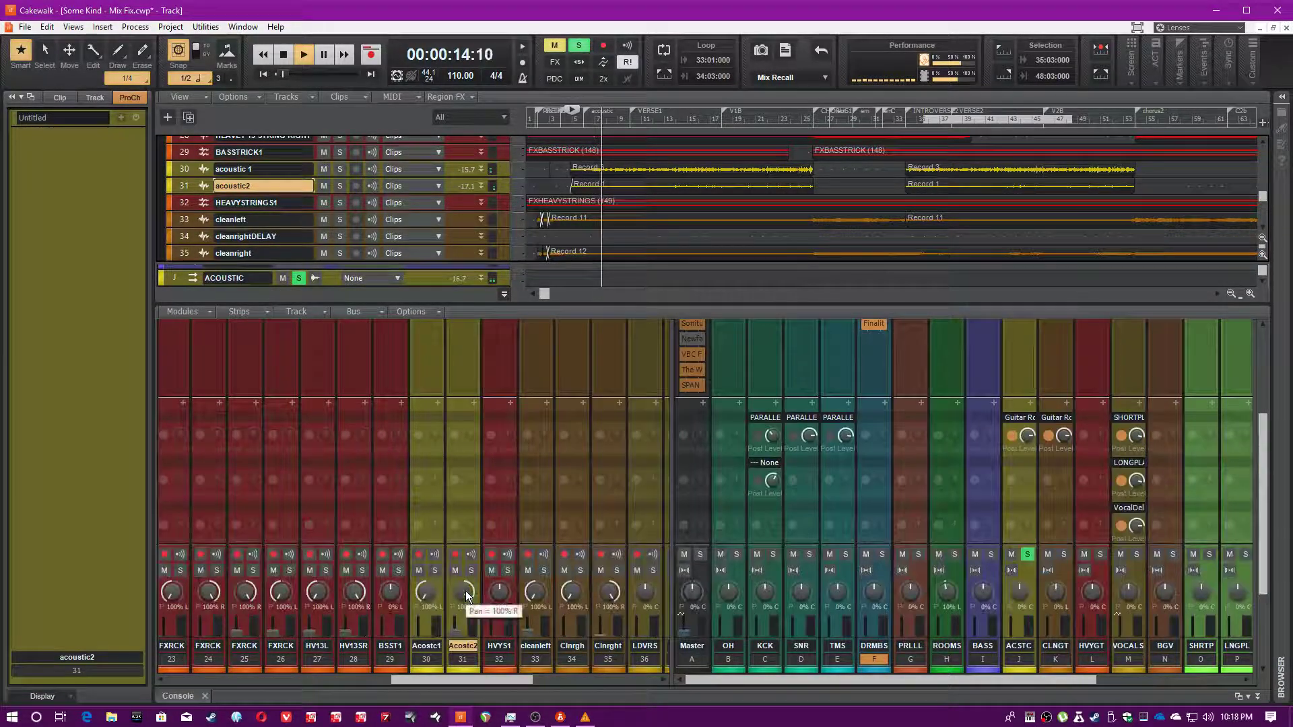
scroll(463, 413, down, 10)
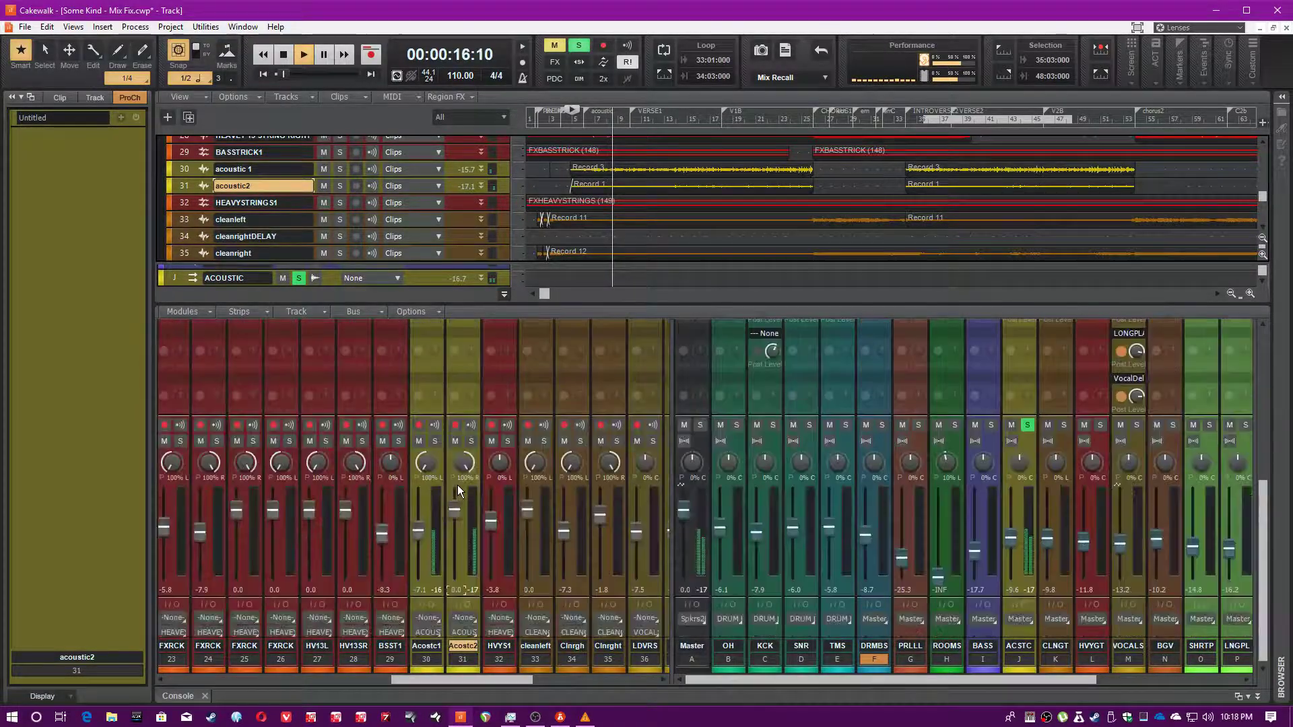
Select the ACOUSTIC bus, examine the CA-2A compressor's Photocell Memory options, and dismiss them without a change.
click(1017, 652)
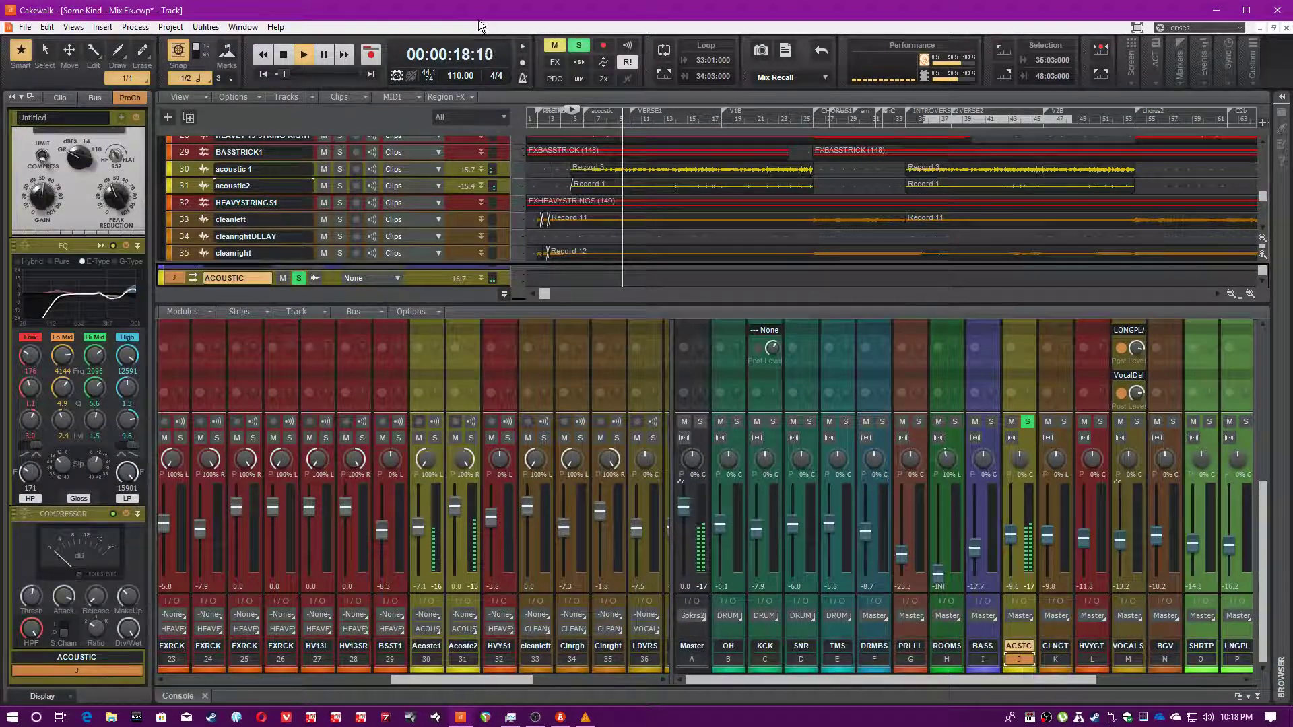
scroll(89, 313, up, 2)
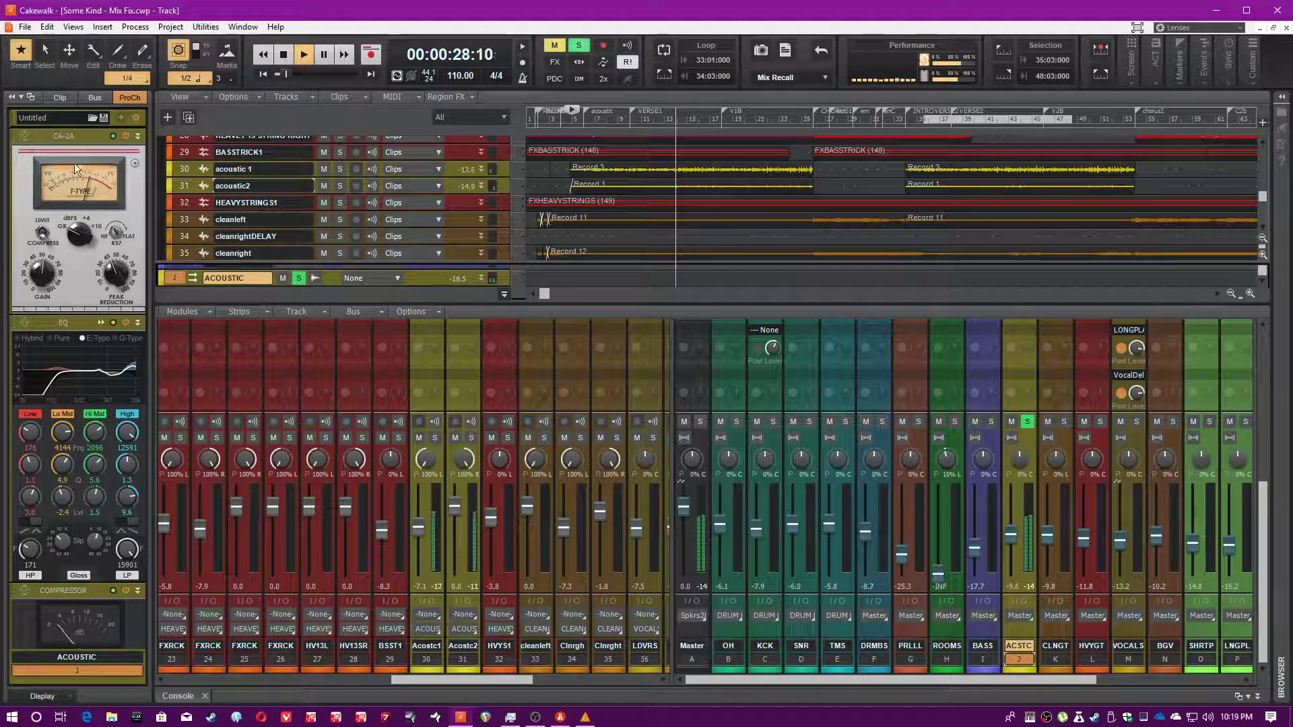
click(134, 165)
mouse_move(195, 173)
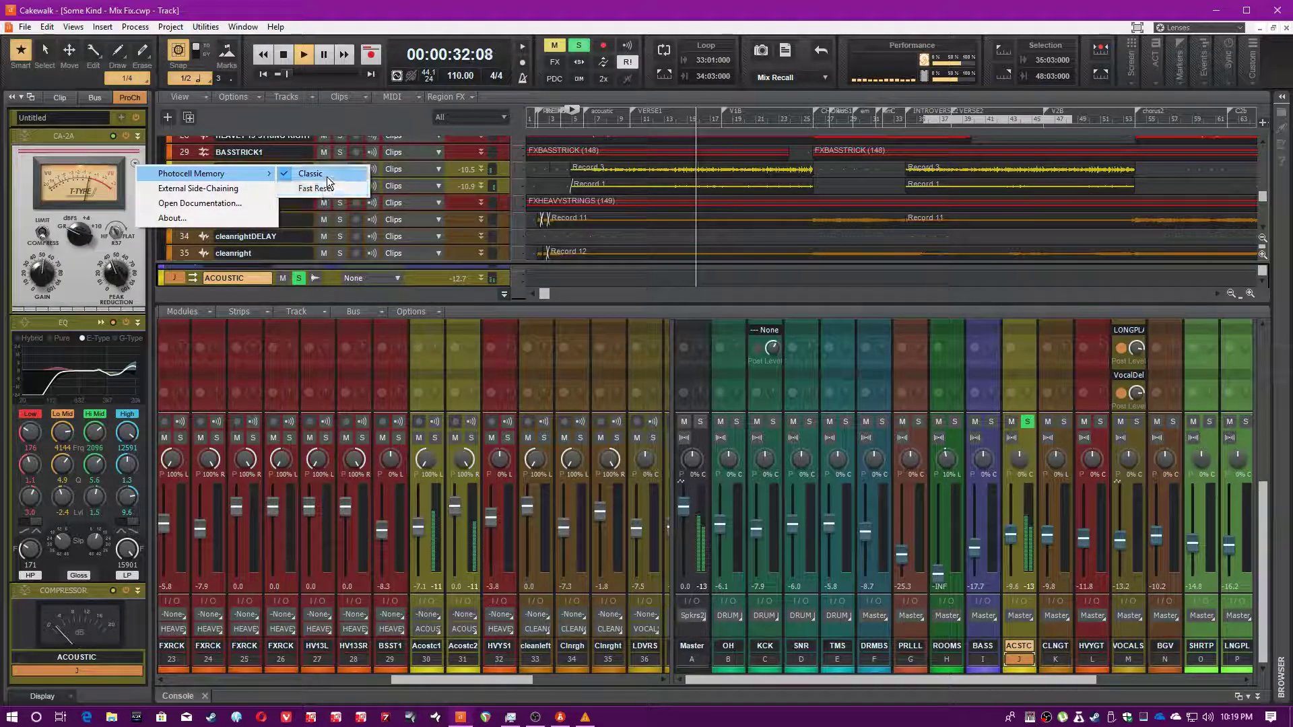
click(233, 5)
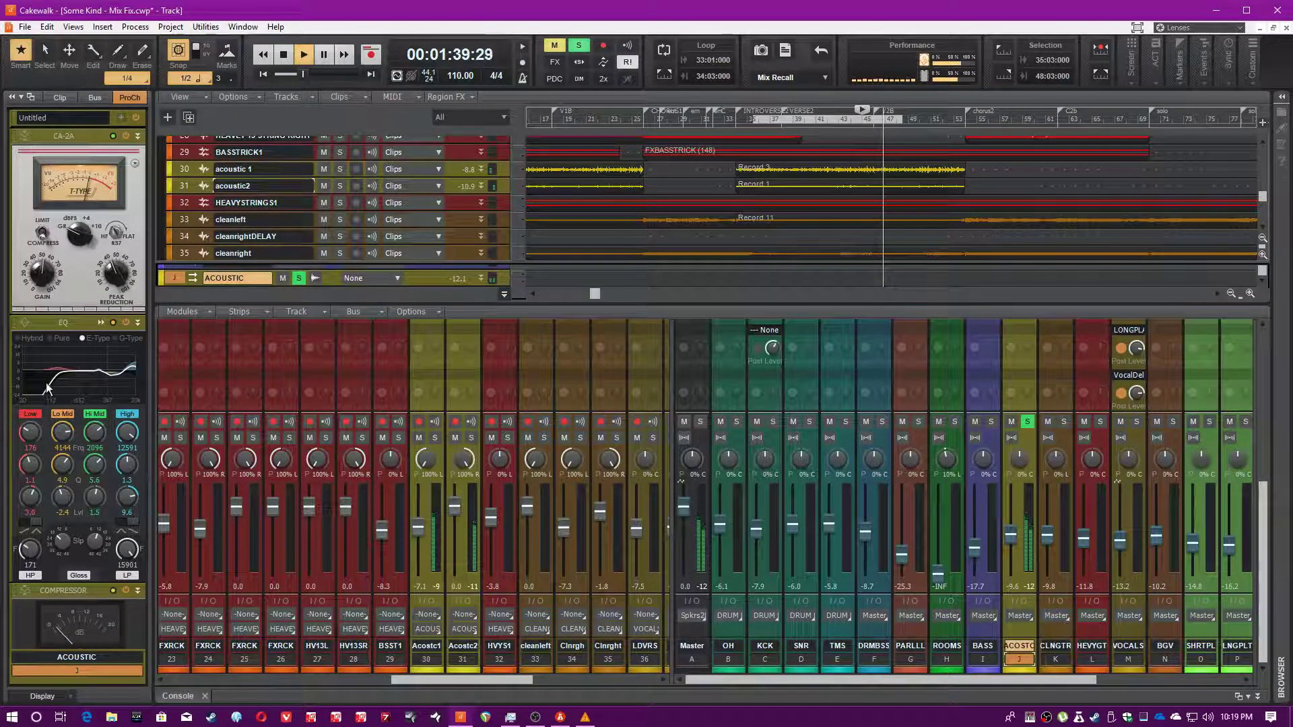
Play from just before the V1B marker and compare the ACOUSTIC bus with its EQ off and on in the enlarged equalizer.
click(544, 117)
click(99, 322)
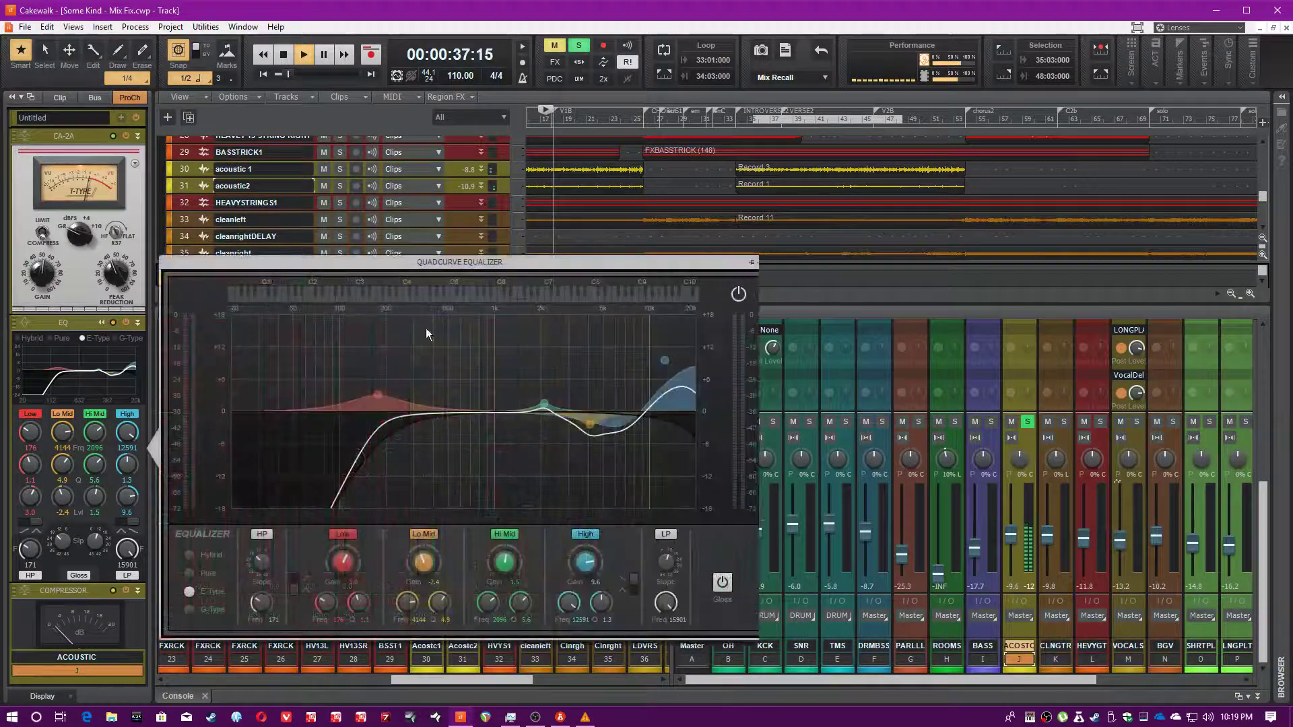
click(742, 296)
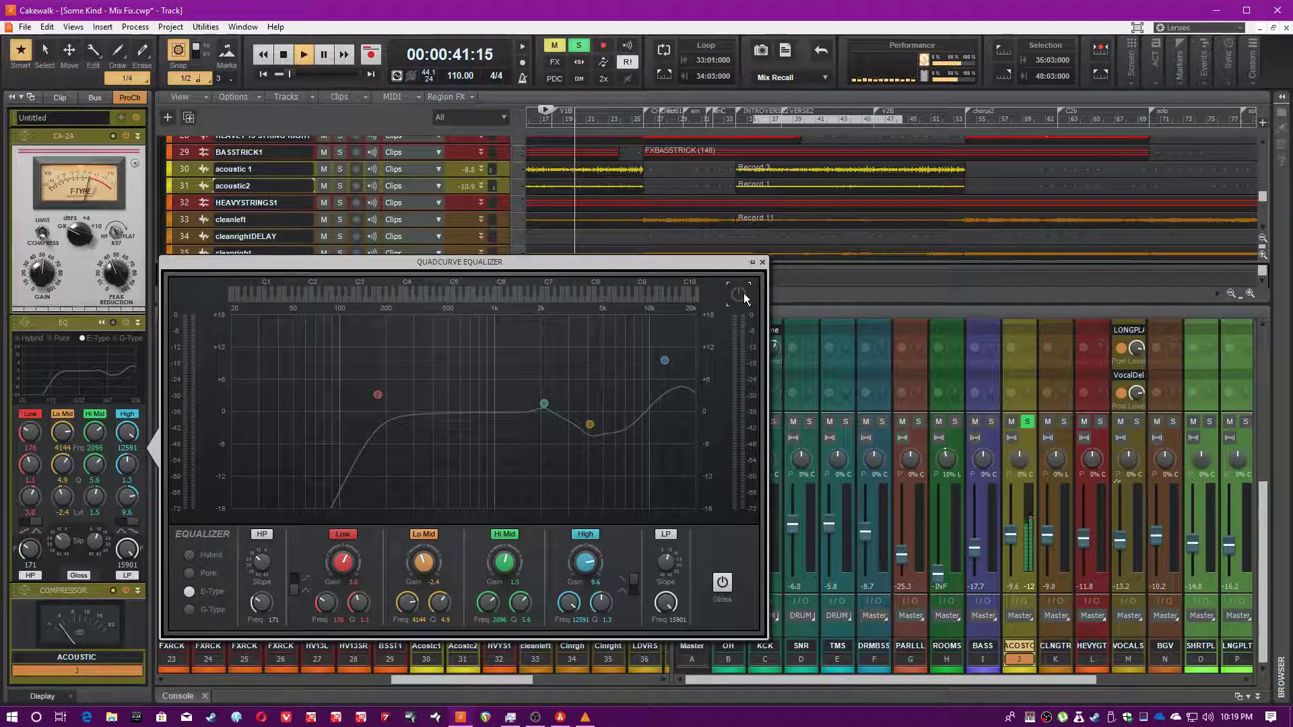
click(743, 297)
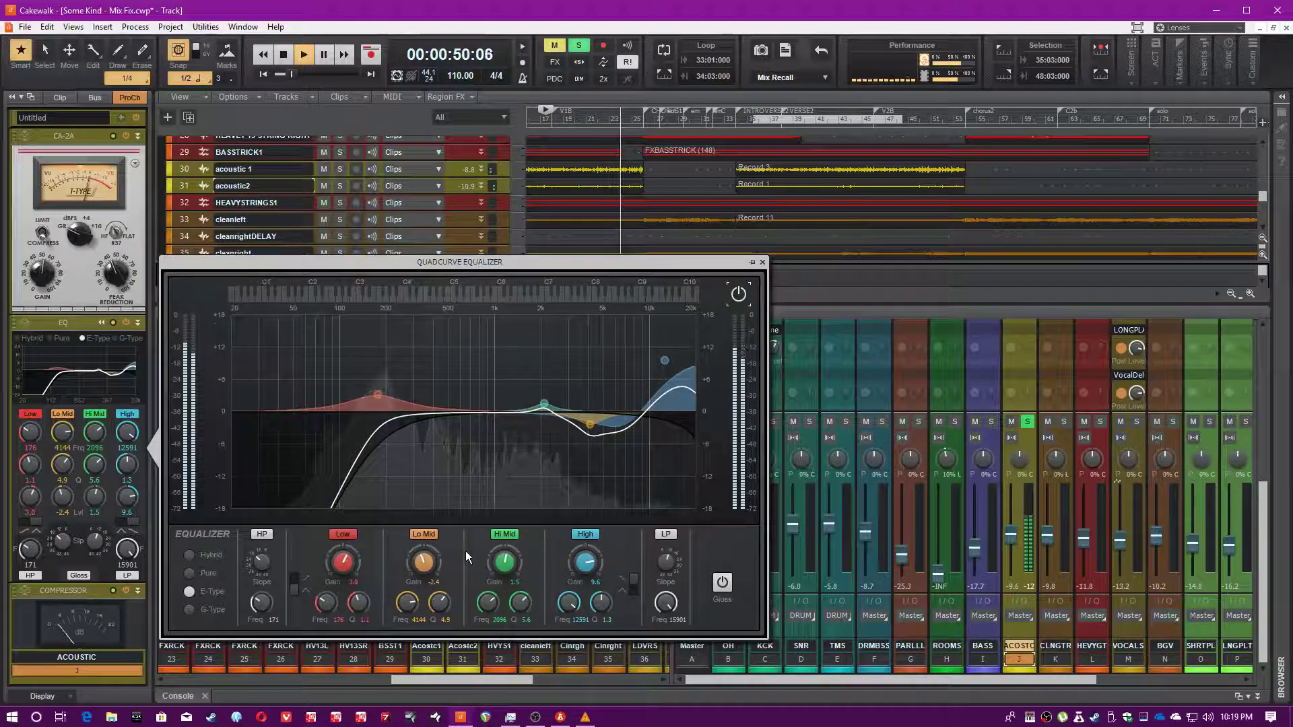
Compare the ACOUSTIC bus EQ's Lo Mid band off and on, and restart playback from just before V1B.
click(431, 535)
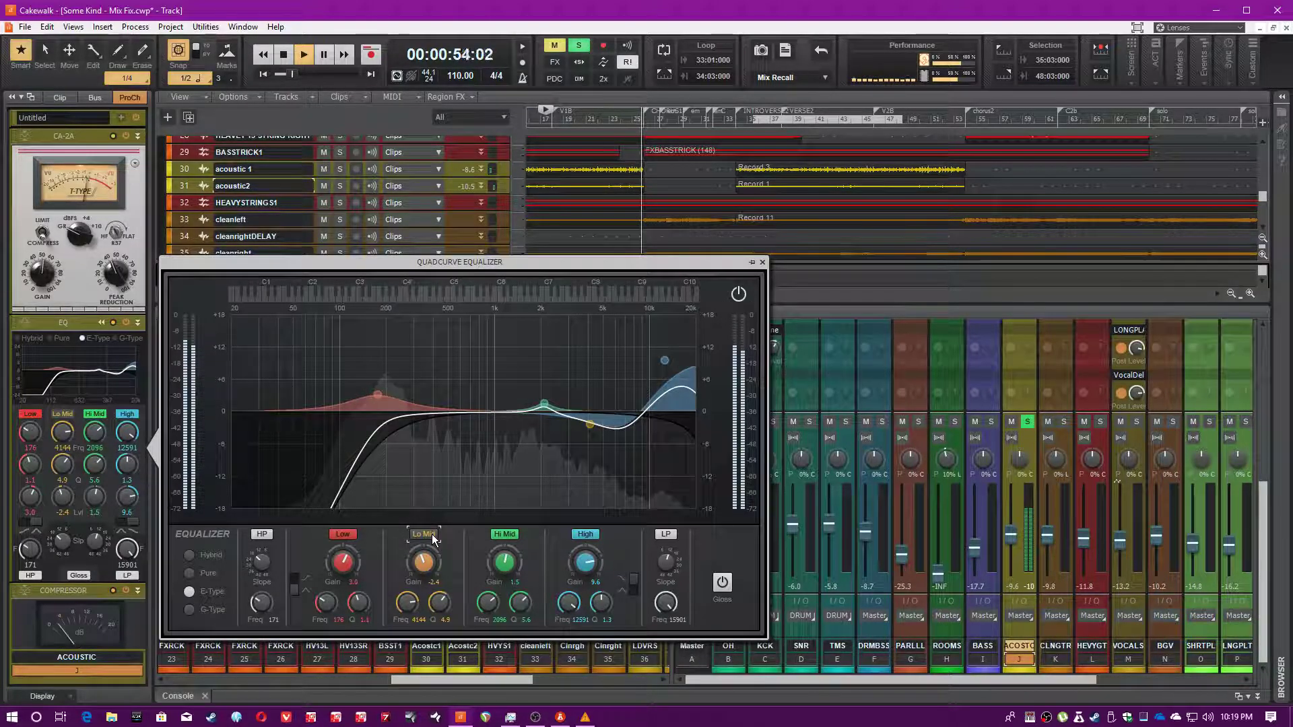
click(431, 534)
key(space)
key(space)
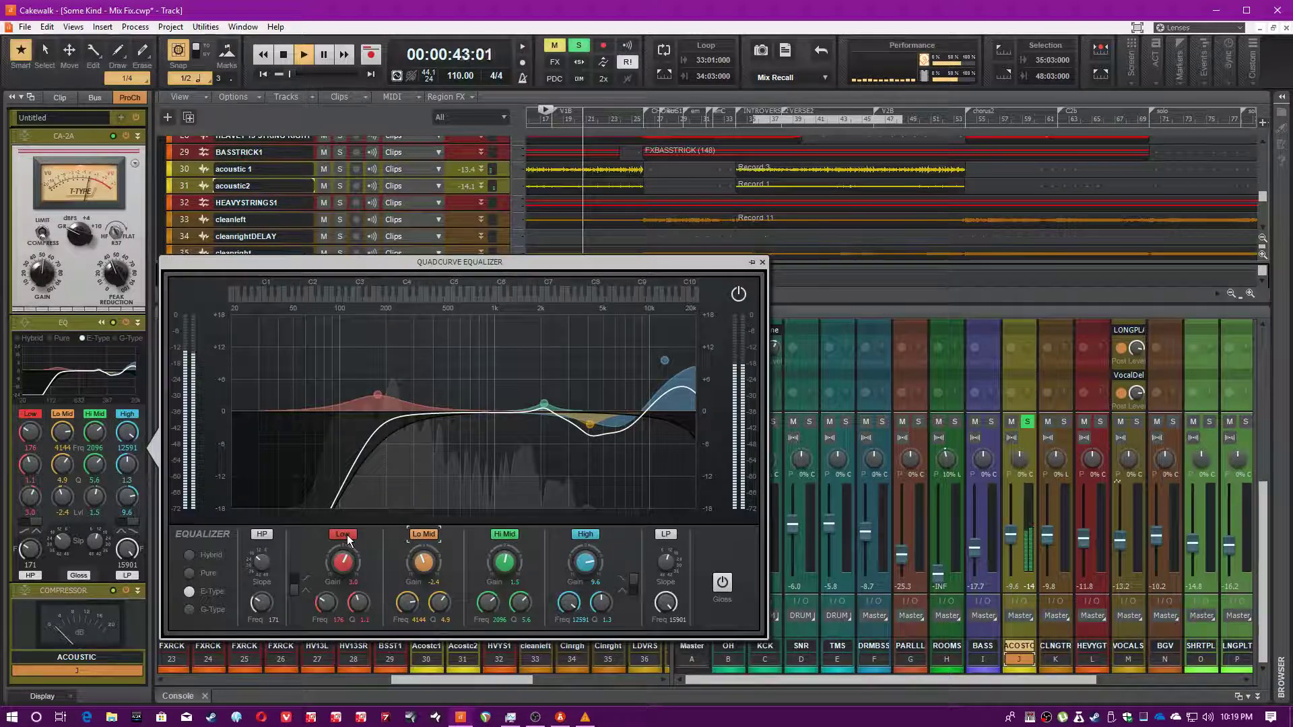
Compare the ACOUSTIC bus EQ's Low and Hi Mid bands off and on, replaying from just before V1B.
click(348, 538)
click(349, 537)
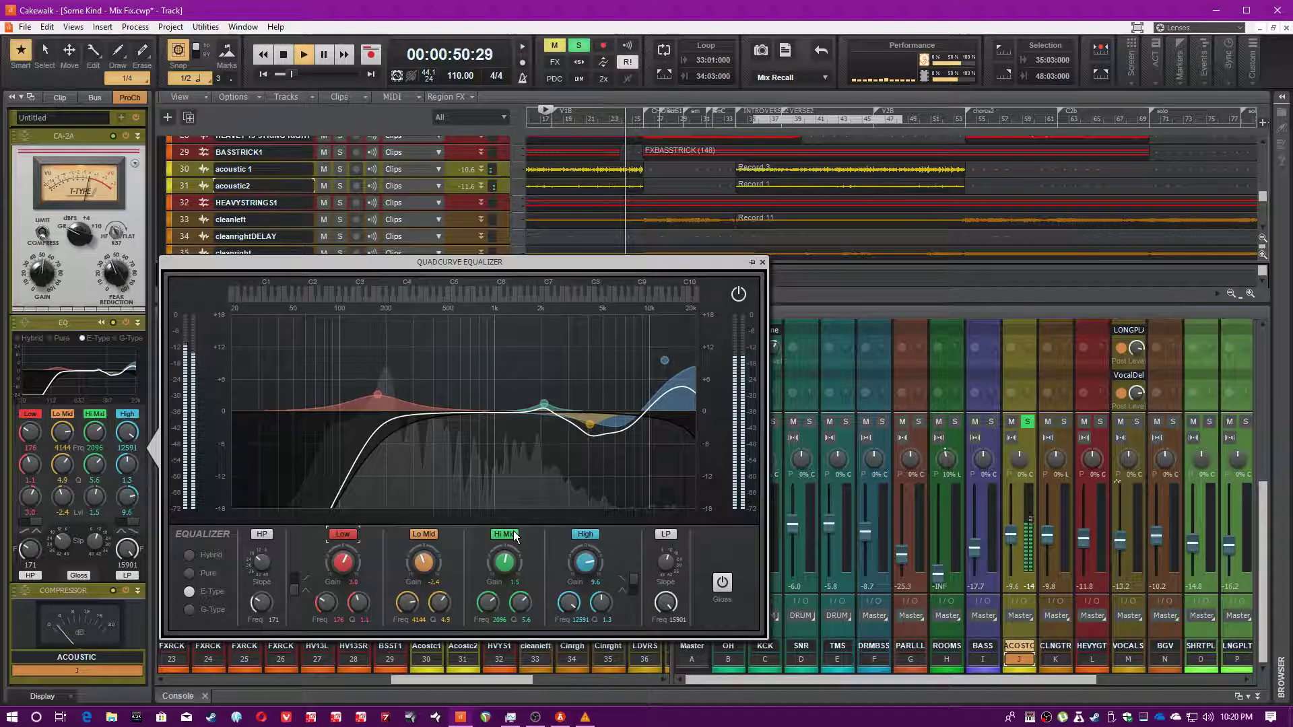
click(528, 124)
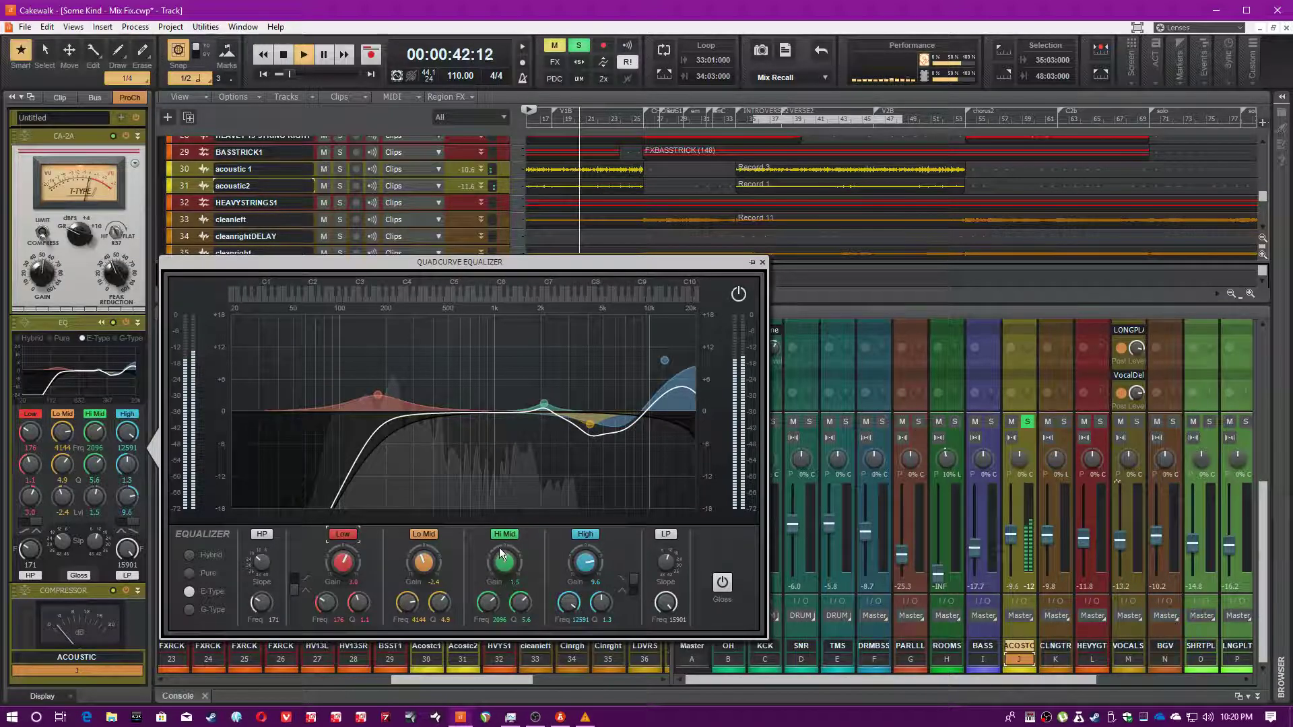
click(504, 535)
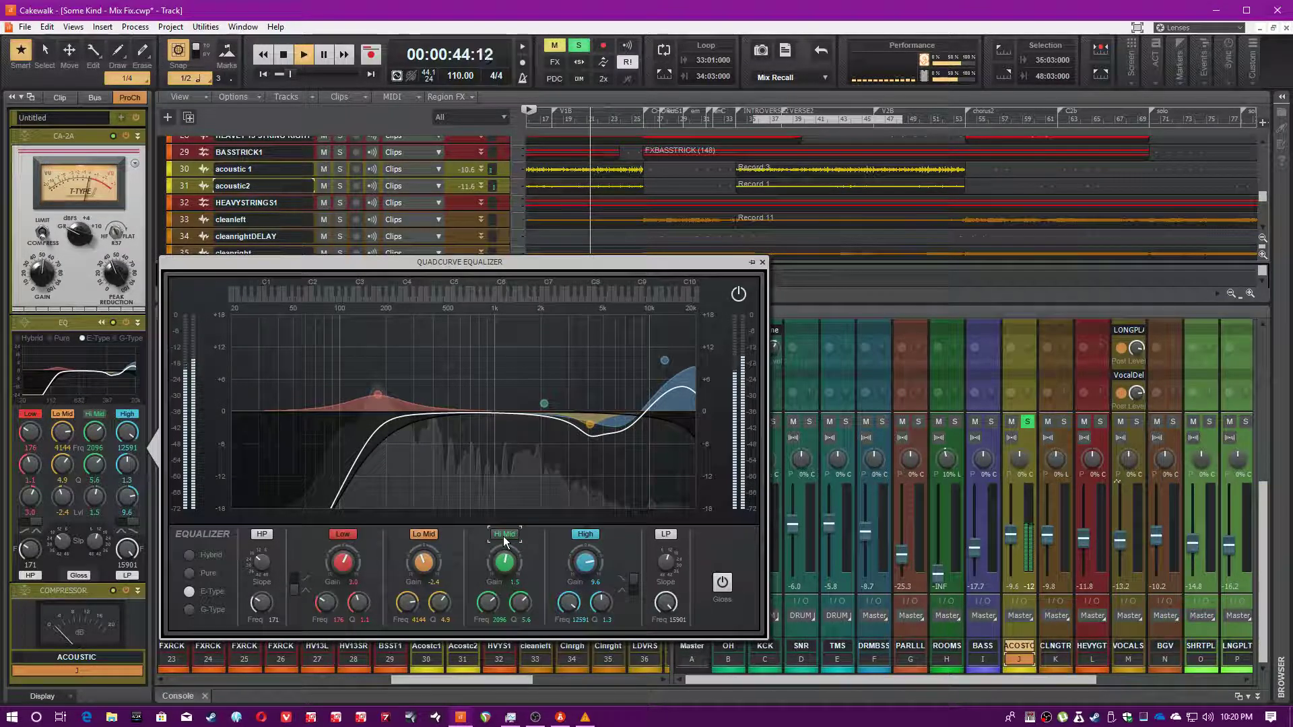
click(504, 535)
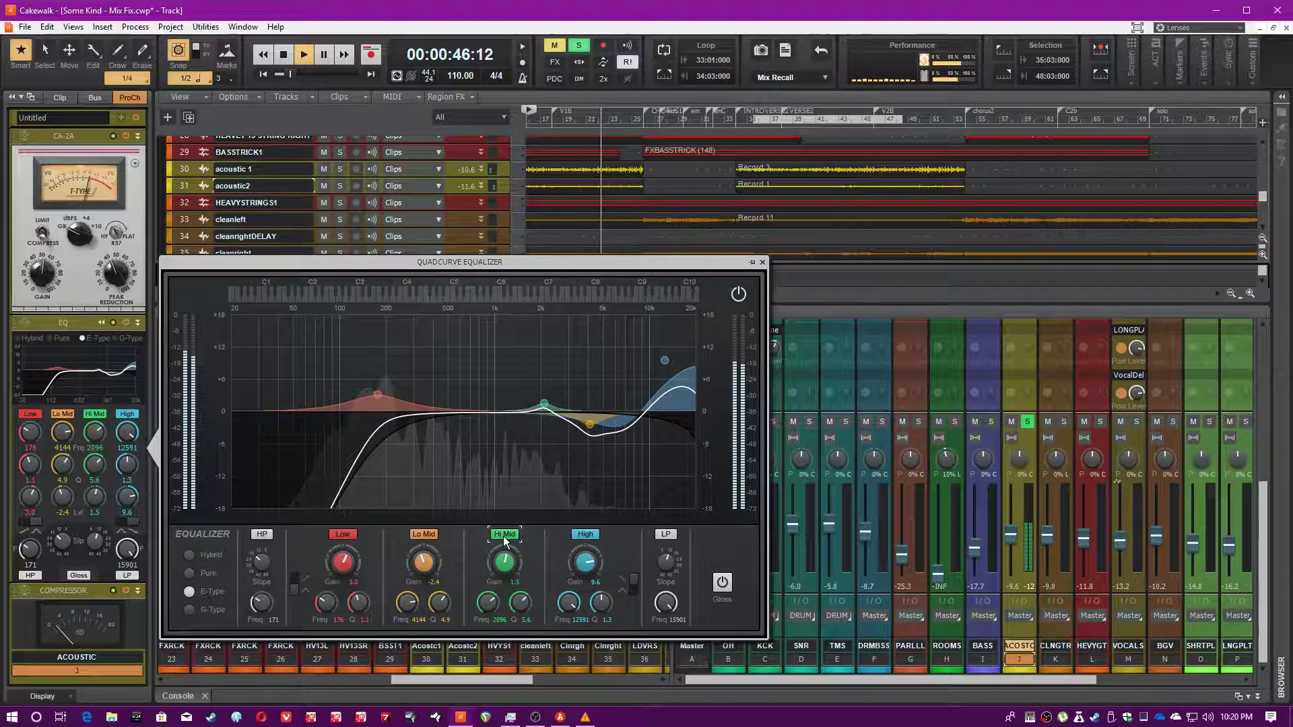
Compare the ACOUSTIC bus EQ's Lo Mid and High bands off and on, and close the enlarged equalizer.
click(422, 533)
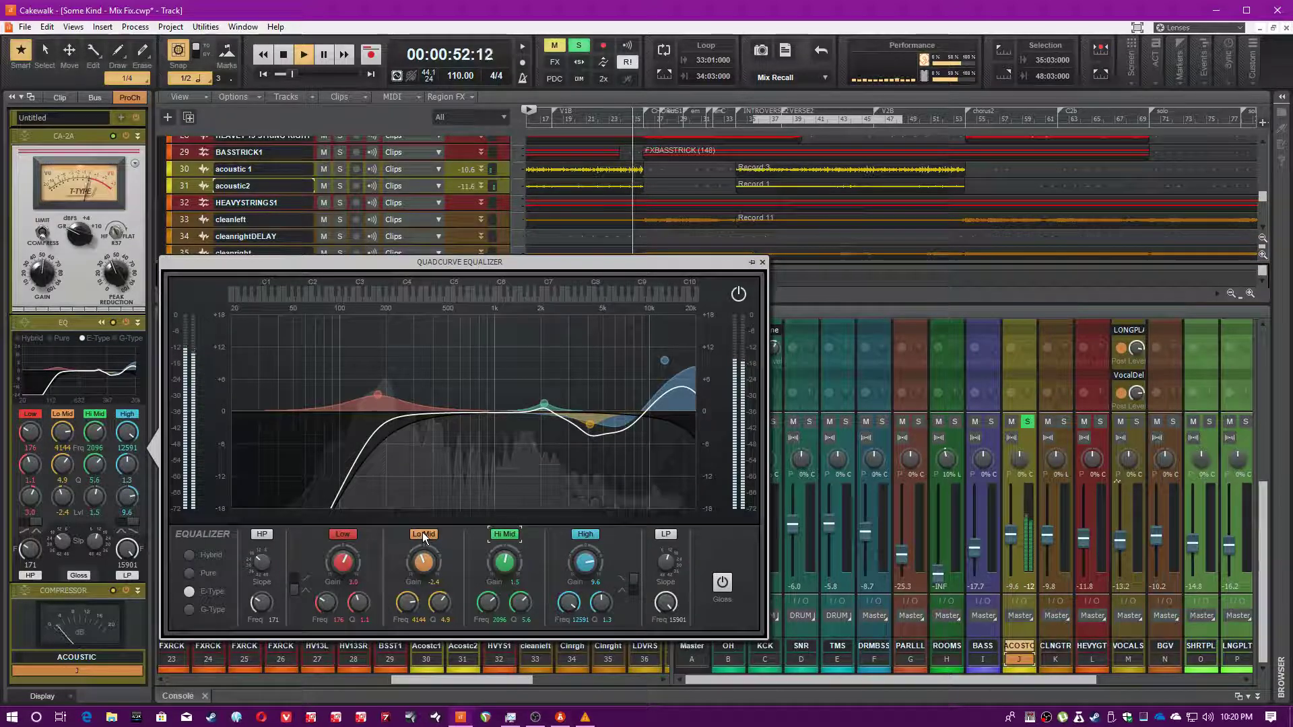
click(422, 533)
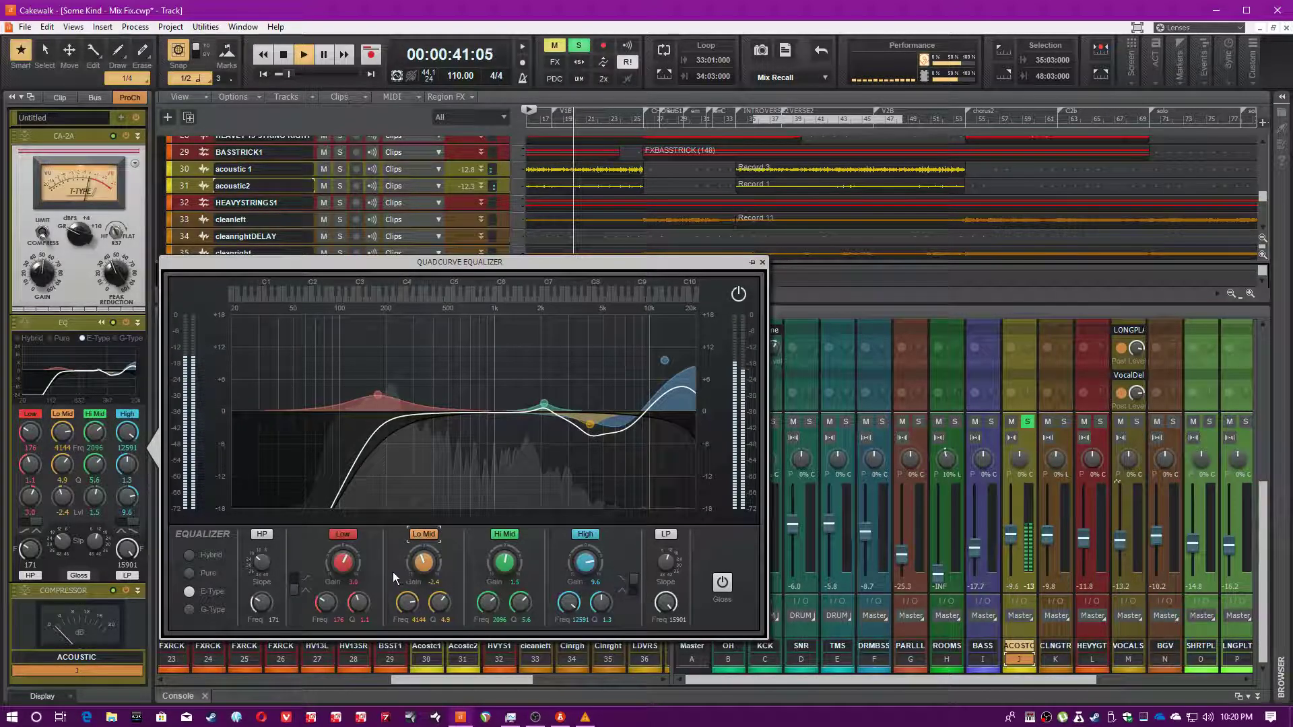
key(Escape)
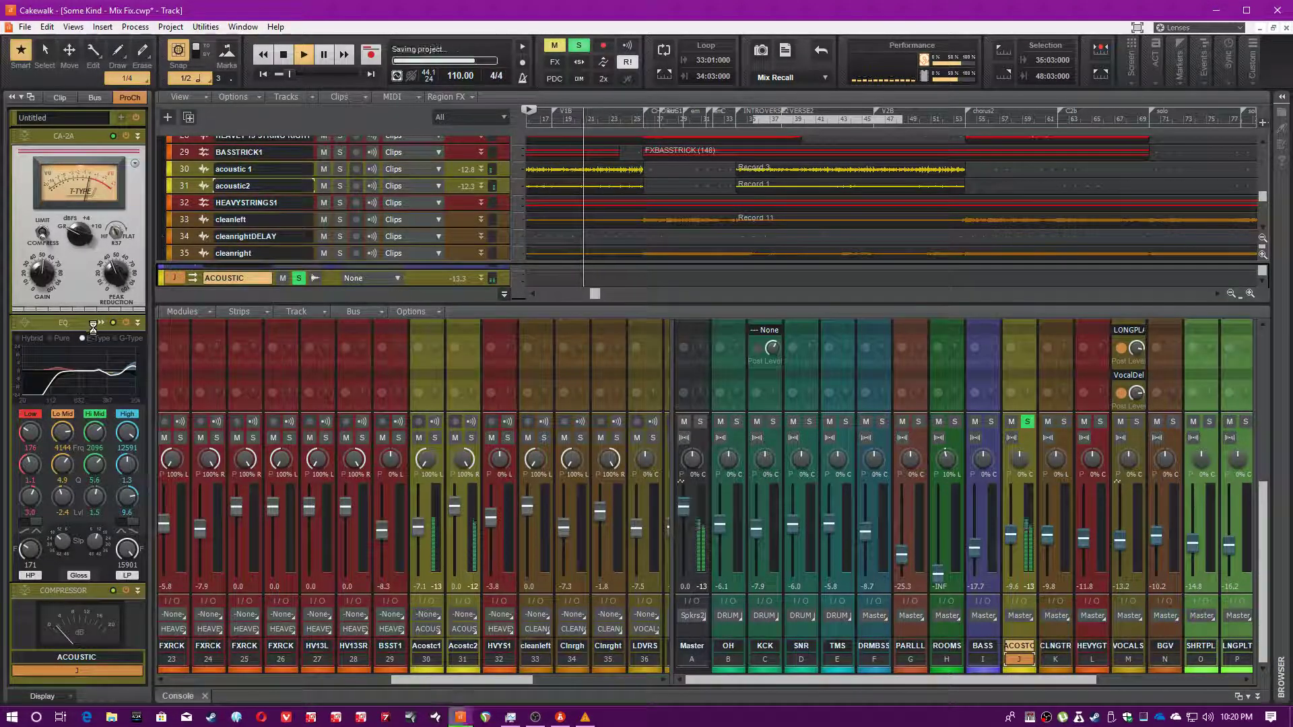
click(98, 326)
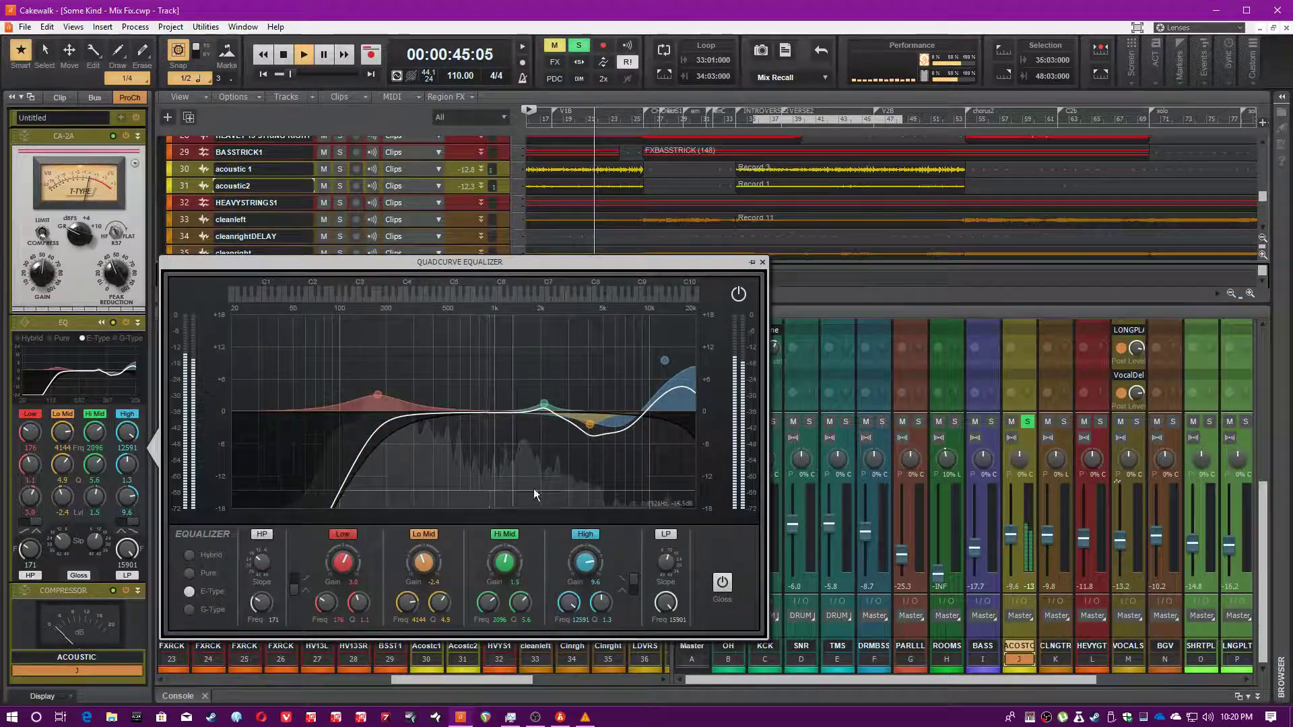
click(585, 534)
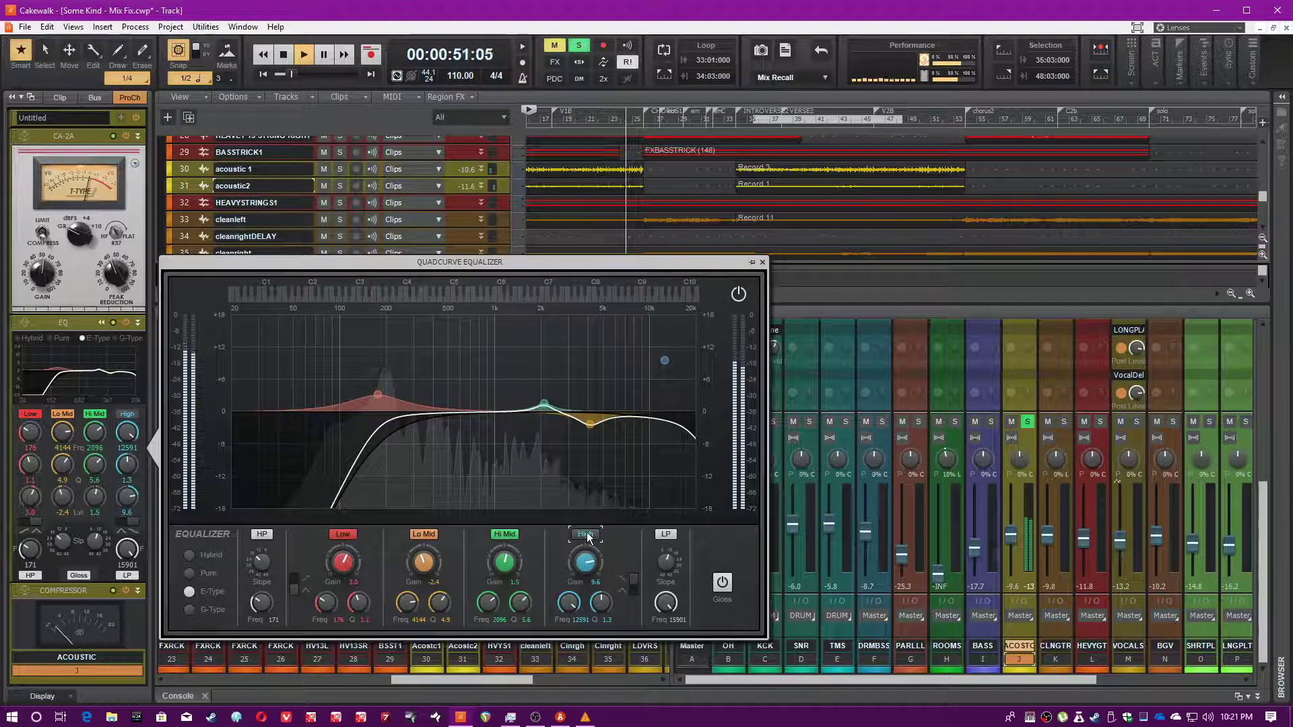
click(586, 534)
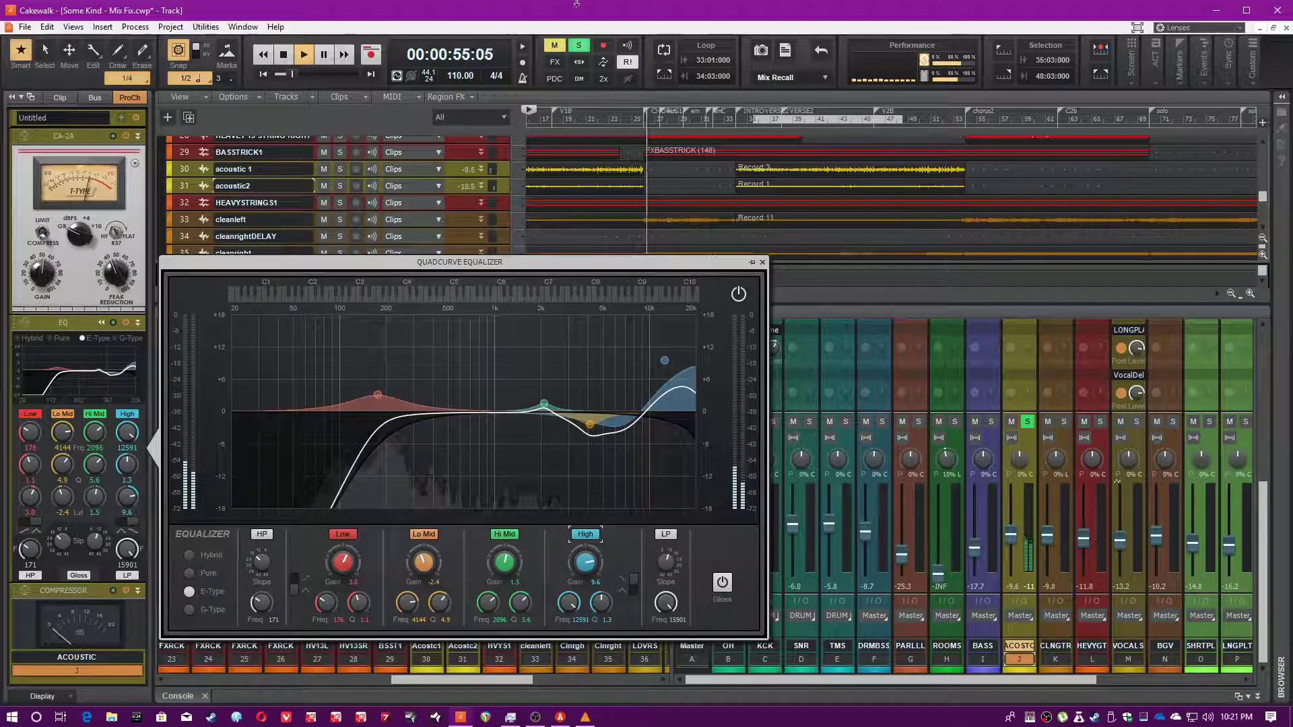
click(762, 261)
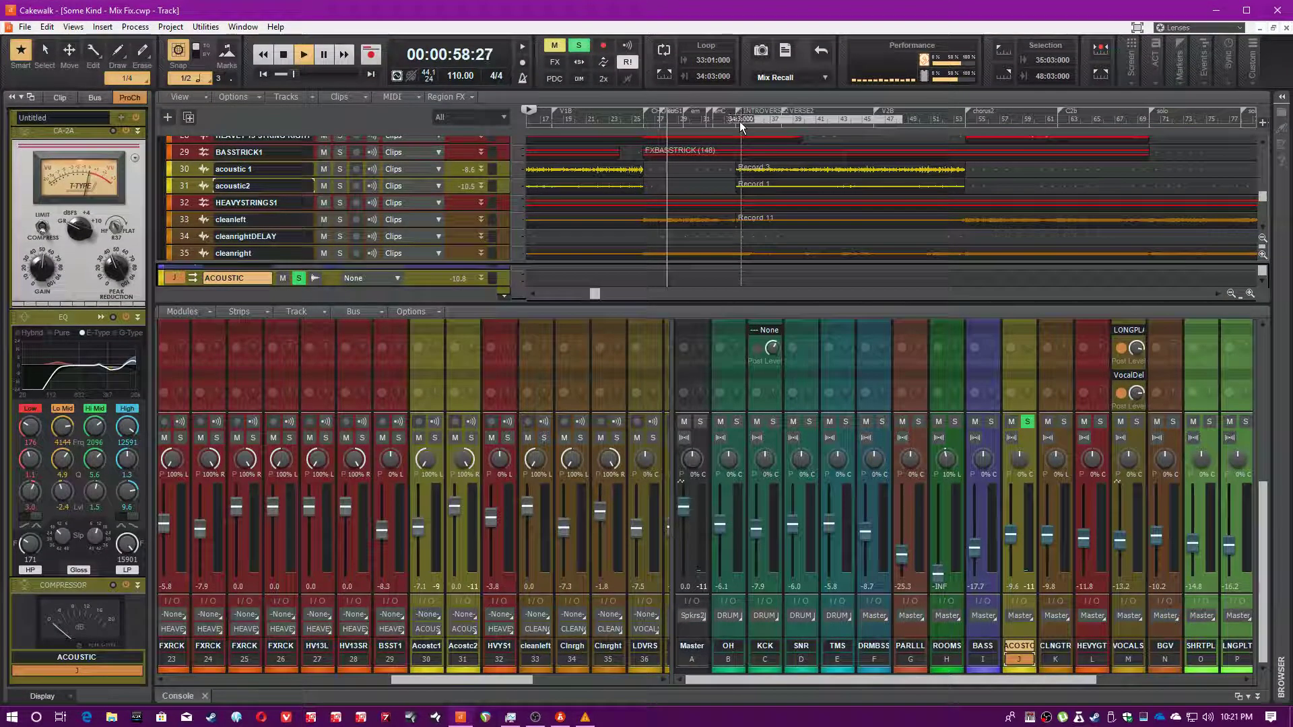
Play from the INTRO marker near VERSE2 and examine the ACOUSTIC bus compressor's Attack and Release controls.
click(740, 120)
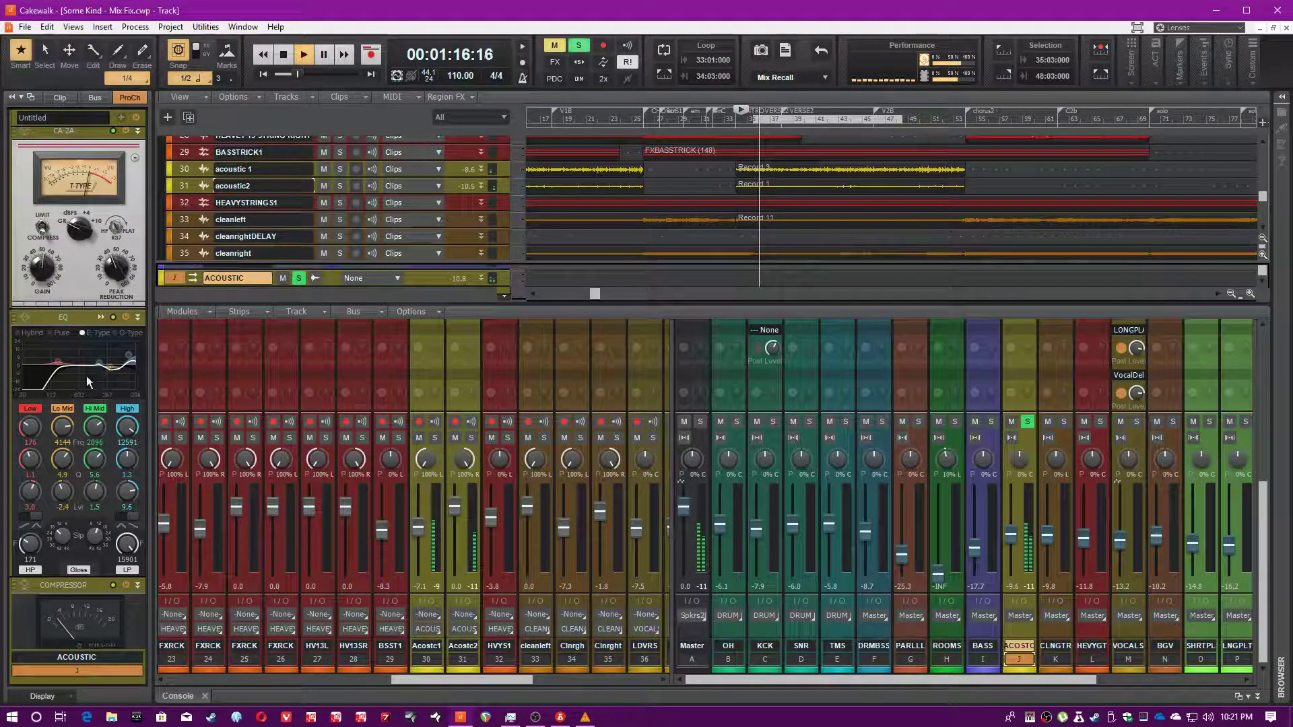
scroll(80, 373, down, 2)
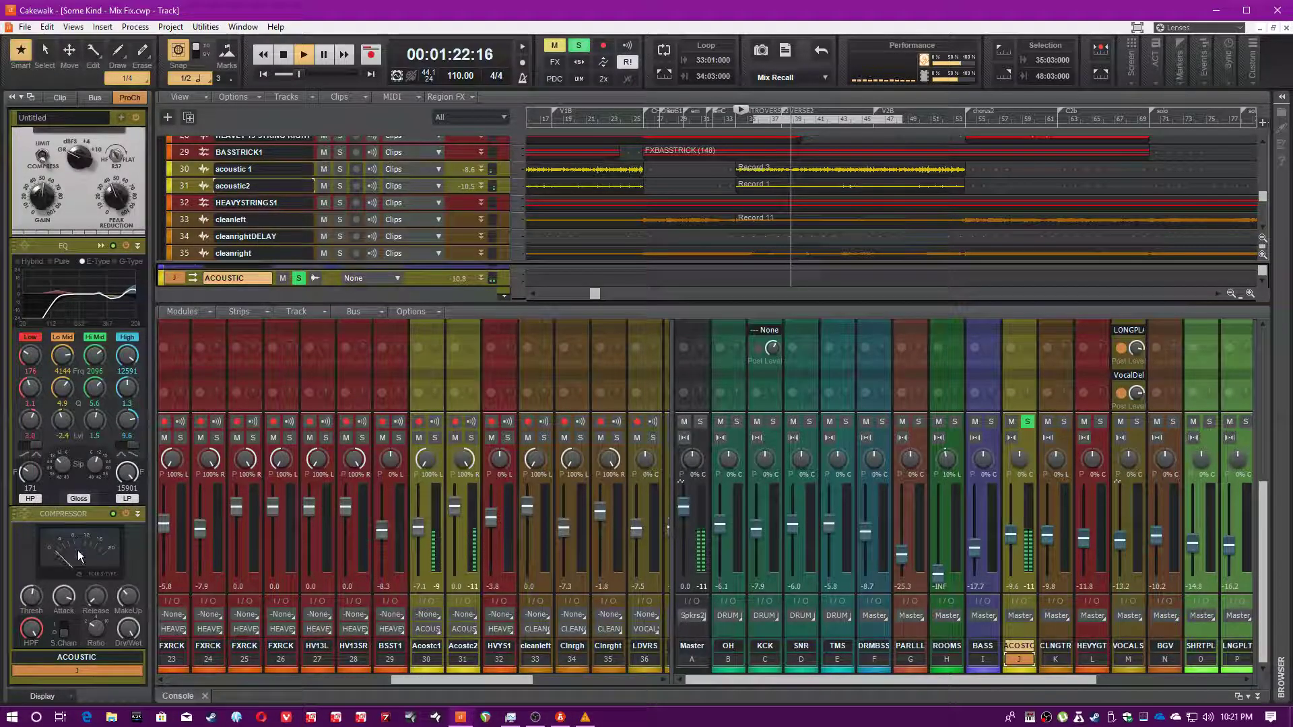
drag(64, 597, 64, 591)
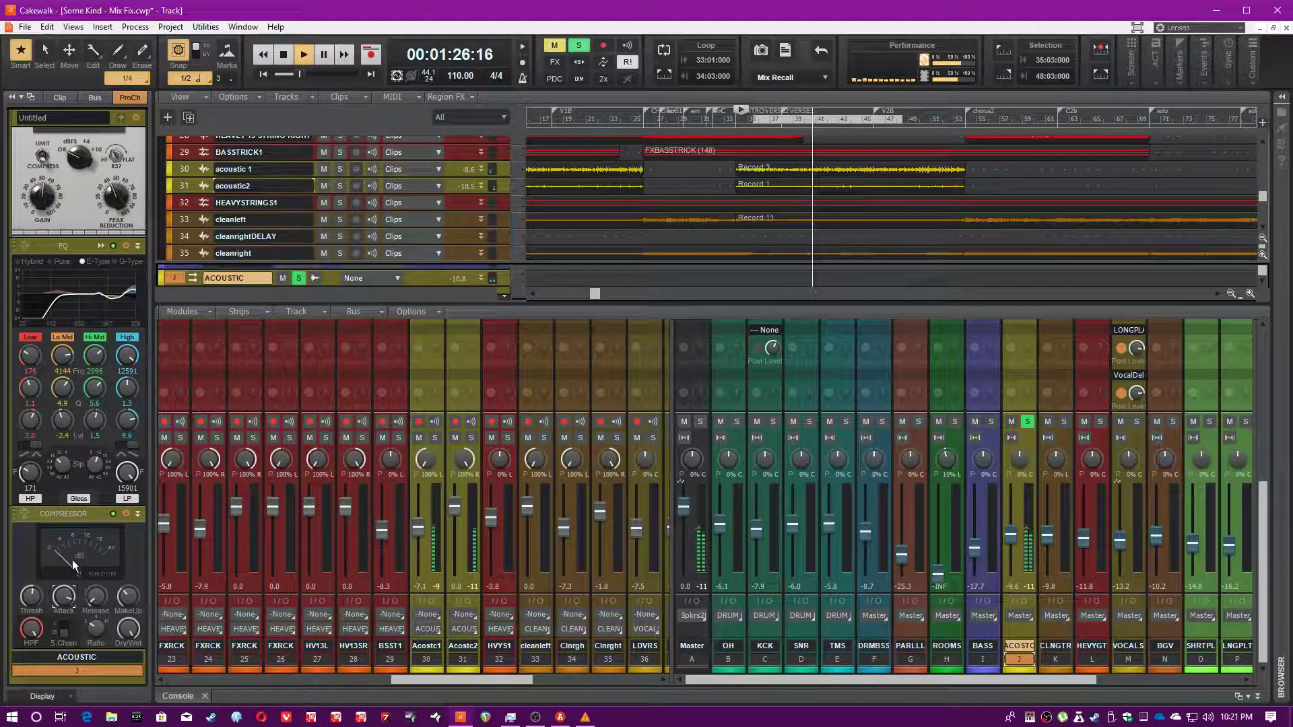
click(96, 596)
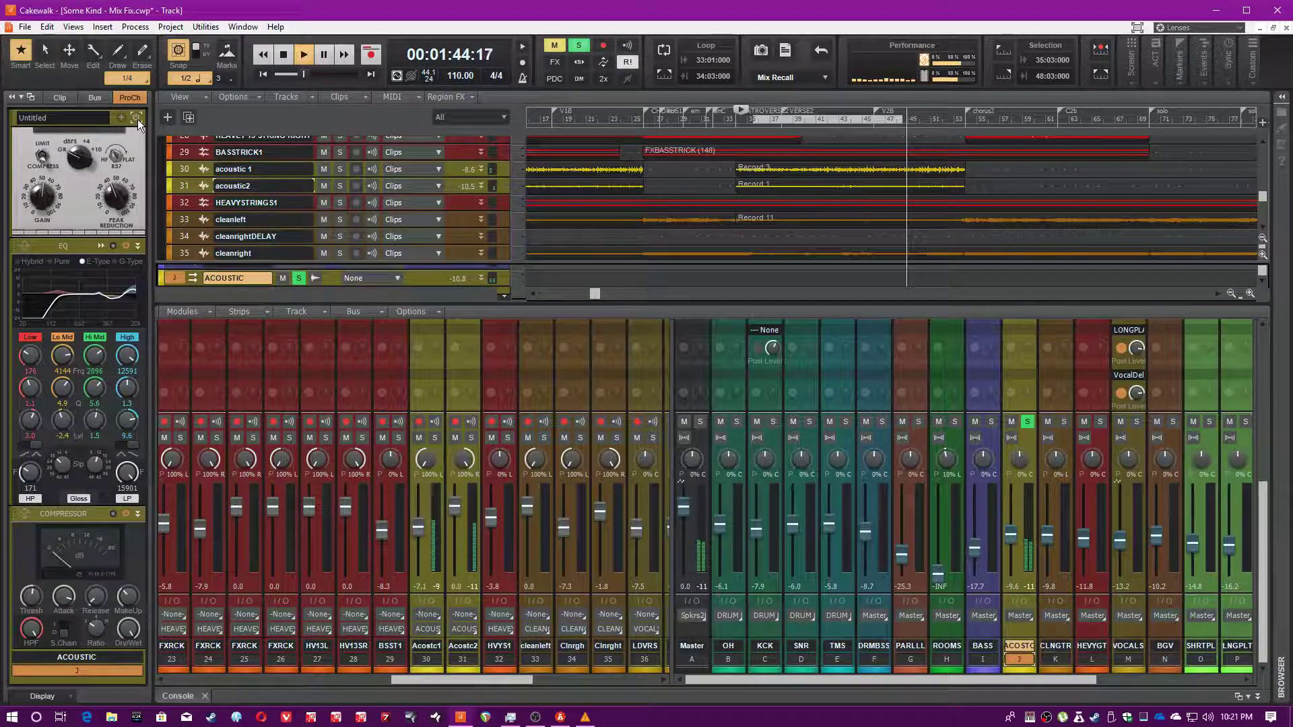
Check the ACOUSTIC bus's send, bring the Guitar Room Verb bus into view, and select it to examine its effects.
scroll(1028, 557, up, 5)
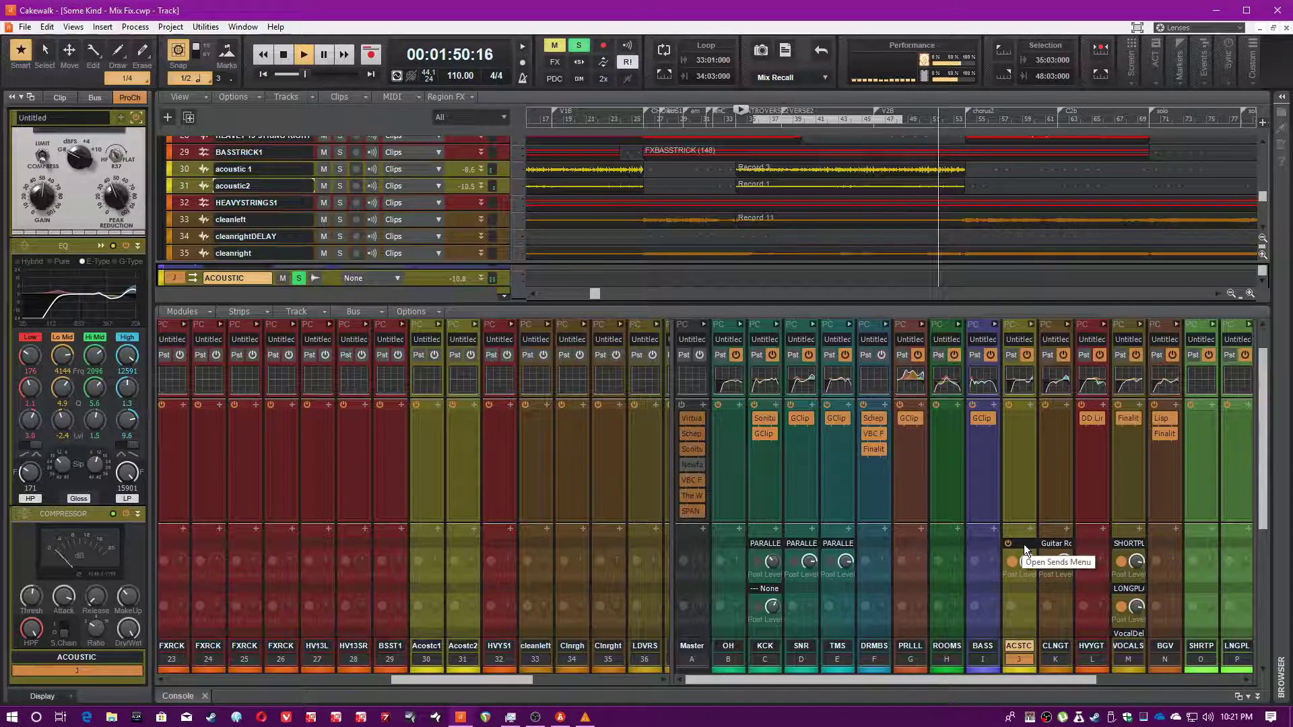
scroll(1024, 544, down, 5)
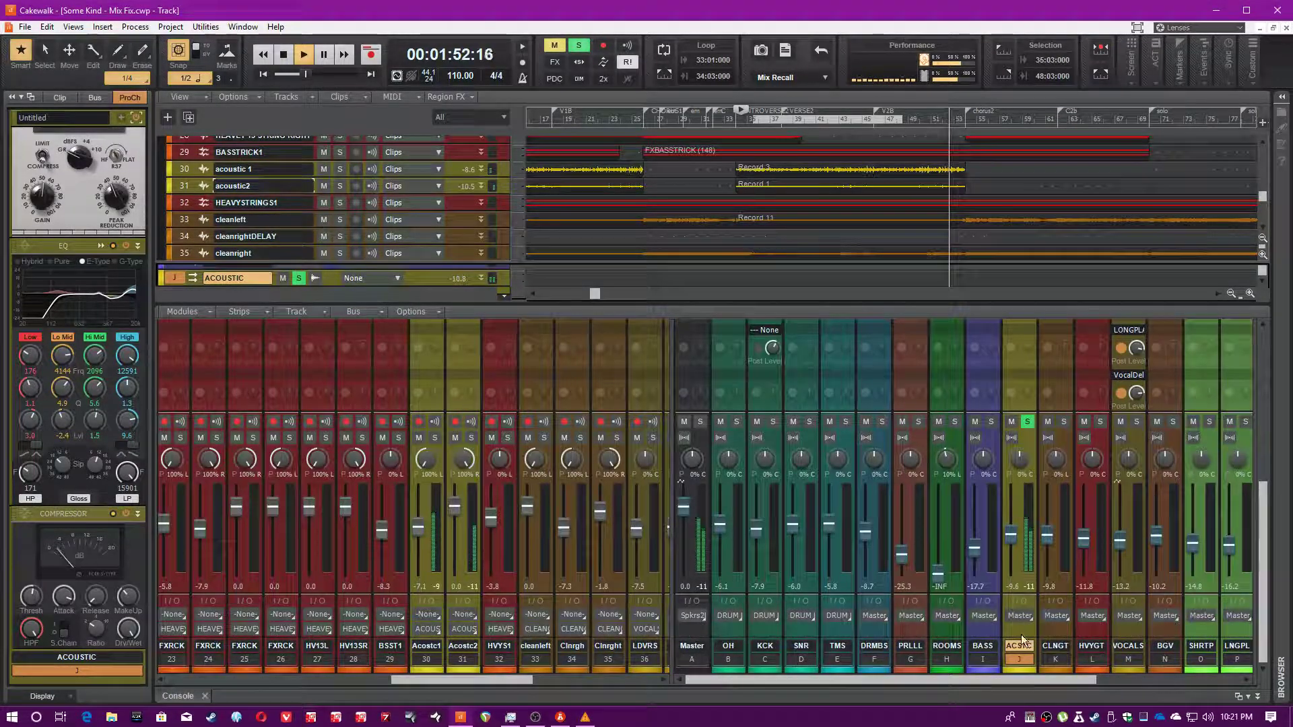
drag(1032, 683, 1181, 659)
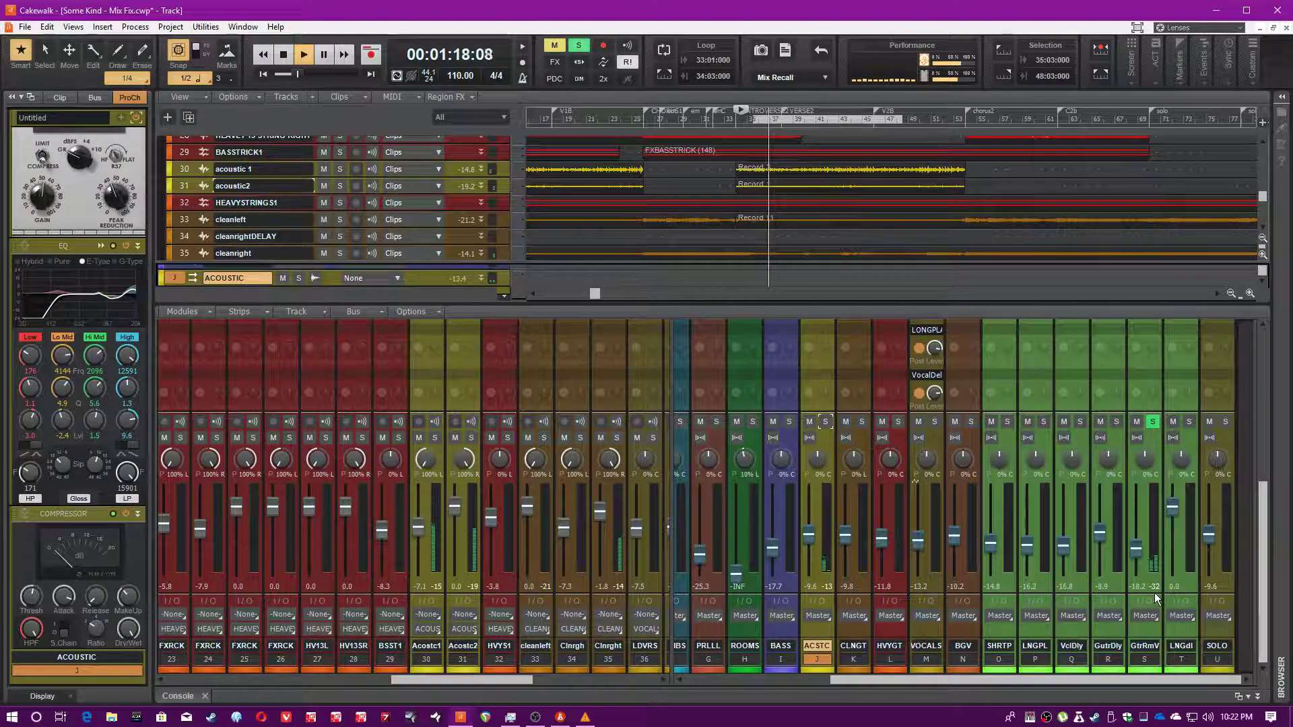
click(1156, 588)
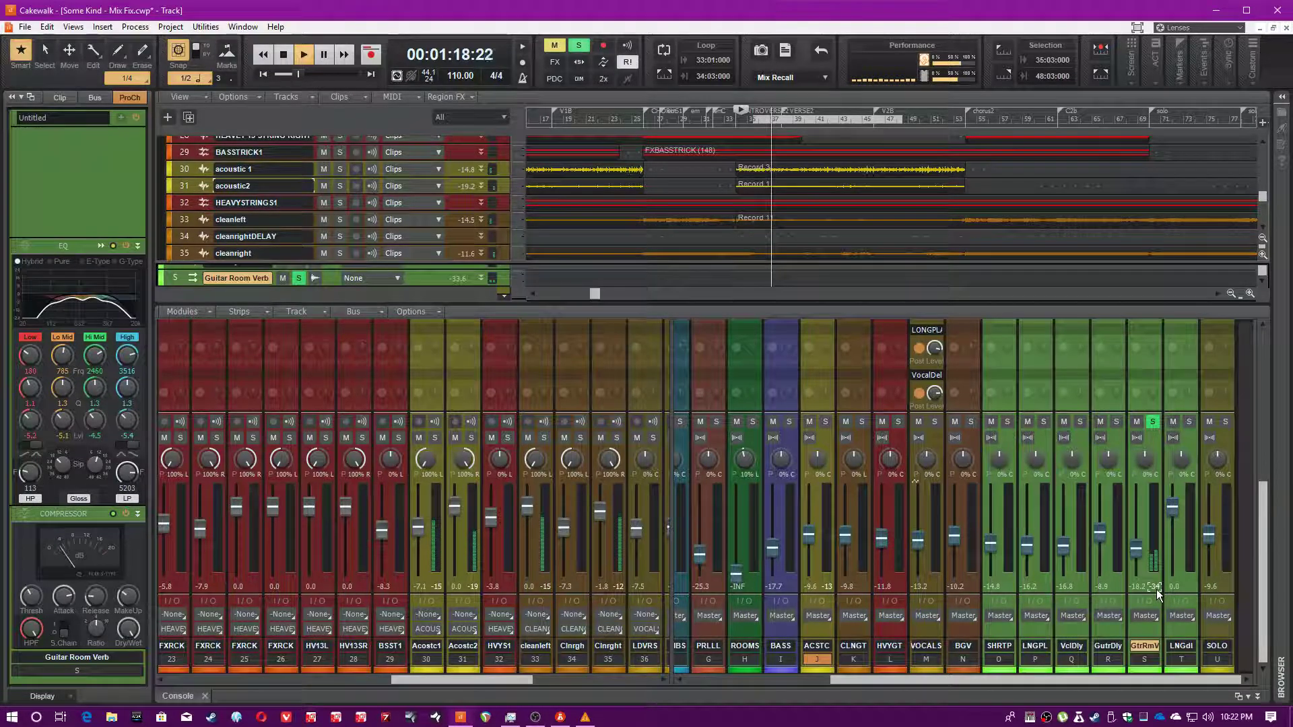
scroll(1157, 589, up, 5)
scroll(1154, 565, up, 3)
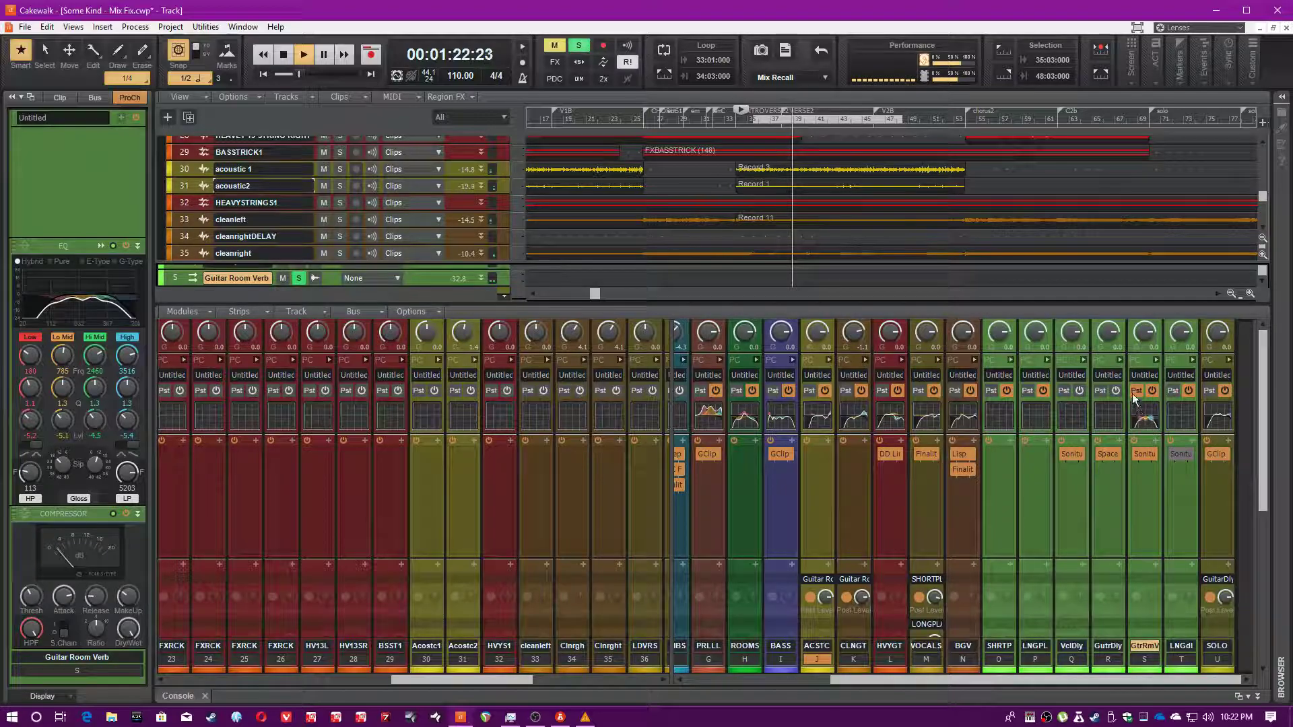
click(1143, 660)
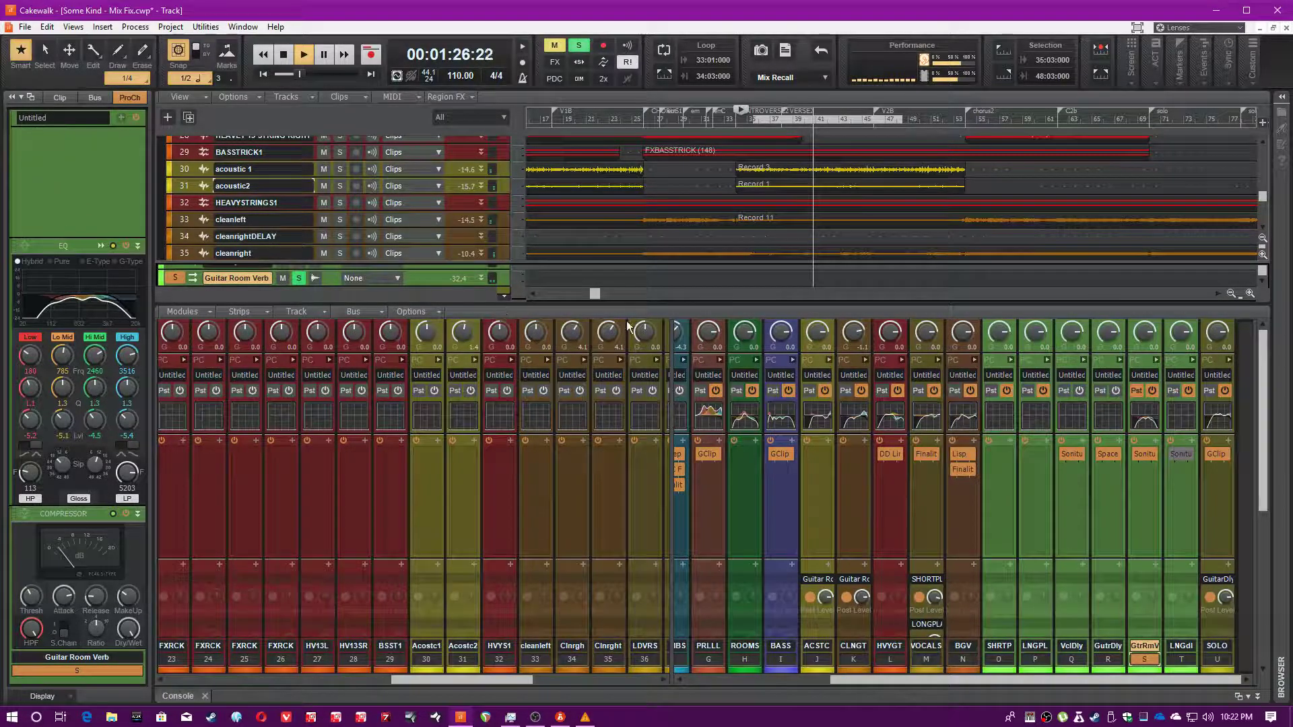
Examine the Sonitus Reverb settings on the Guitar Room Verb bus, close the plug-in, and save the project.
click(1150, 454)
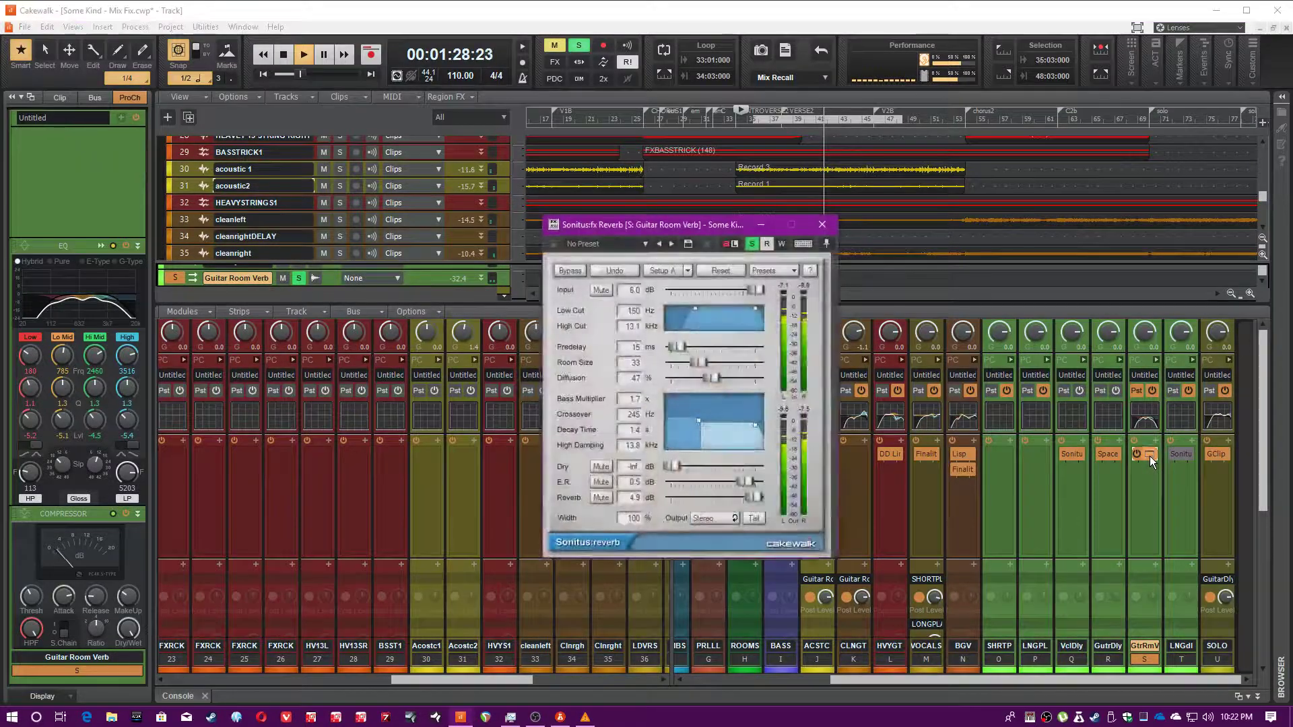
drag(738, 224, 809, 233)
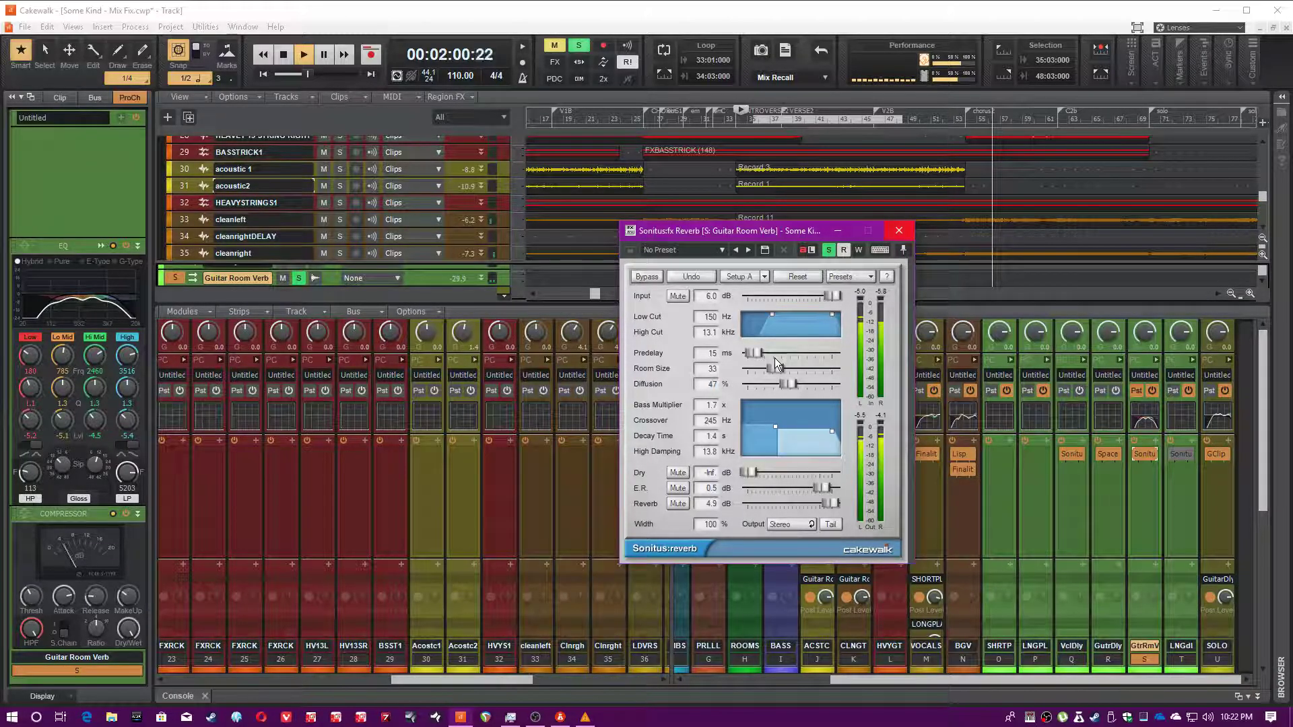
click(900, 231)
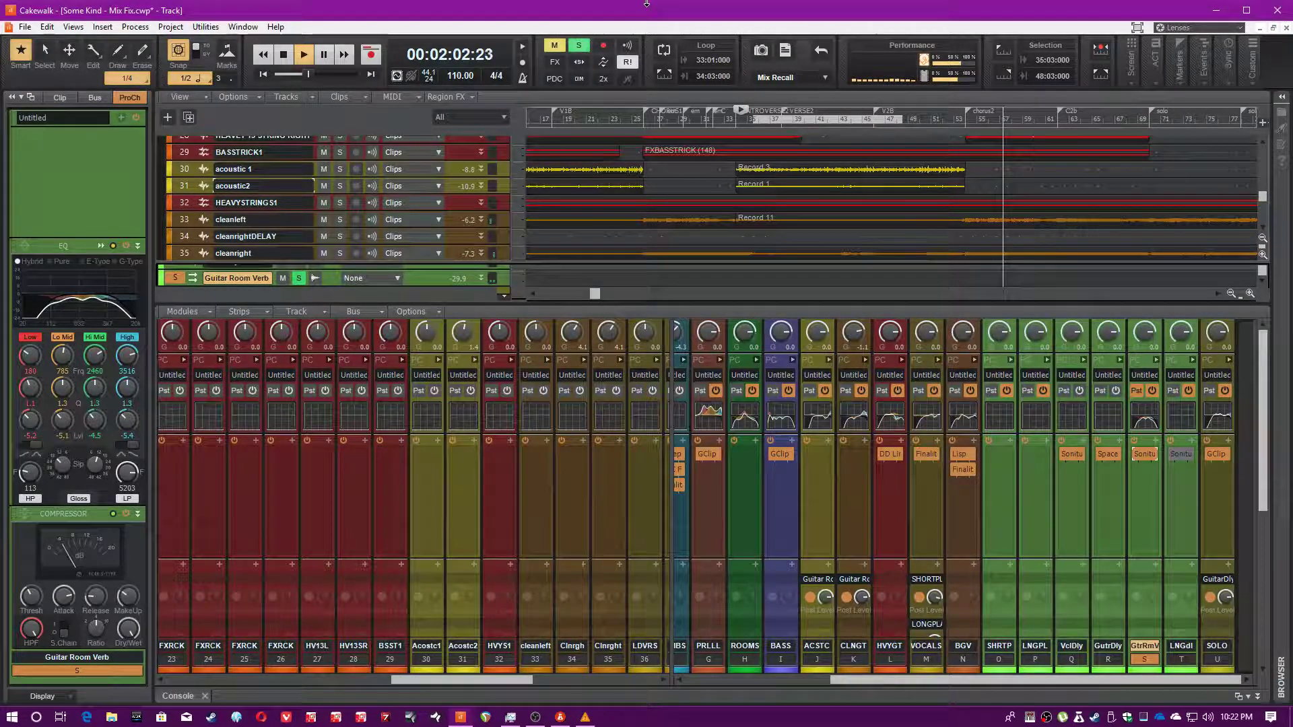
key(ctrl+s)
Unsolo the Guitar Room Verb bus, then solo and select the CLEANGUITARS bus.
scroll(1075, 510, down, 5)
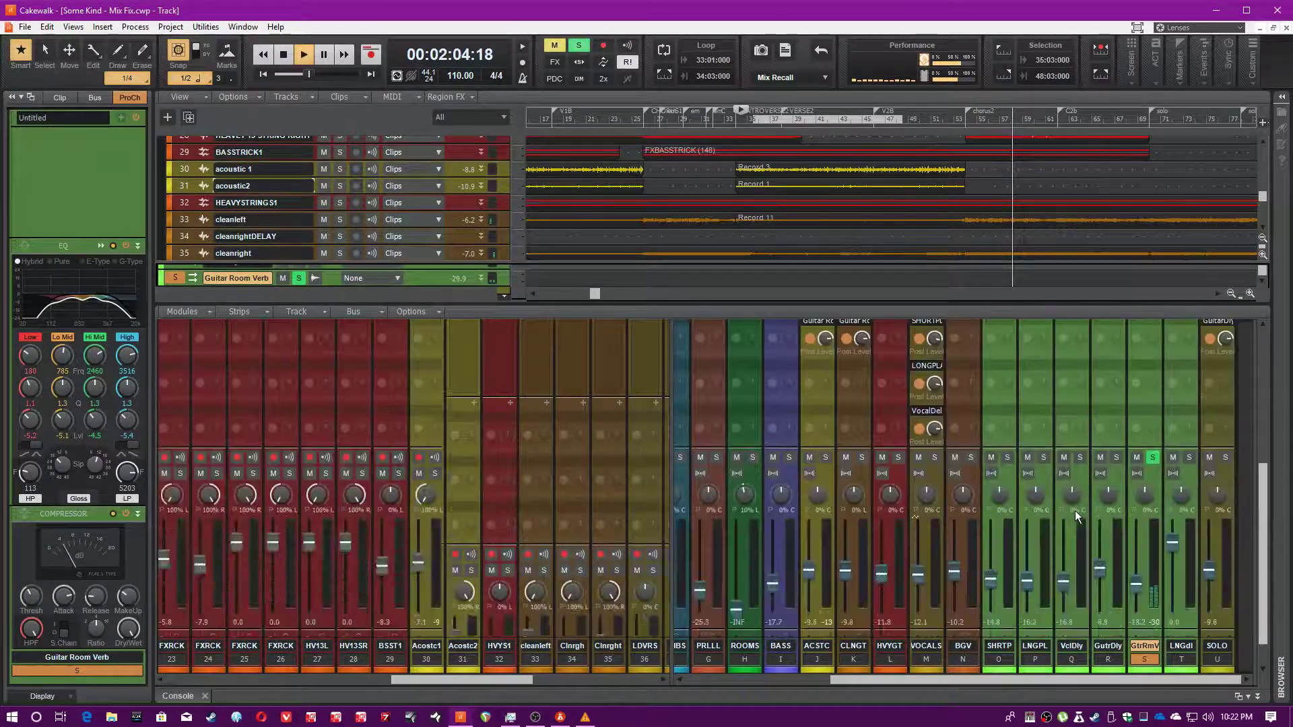
click(1152, 458)
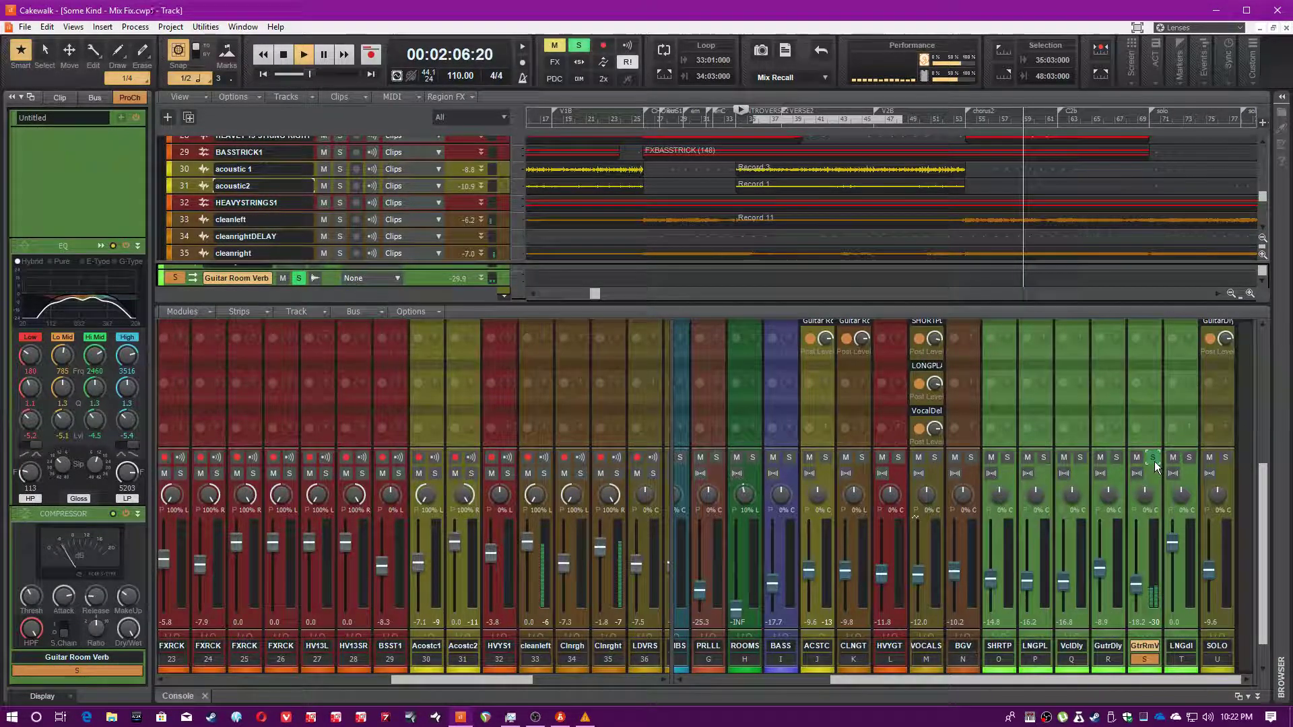
click(866, 458)
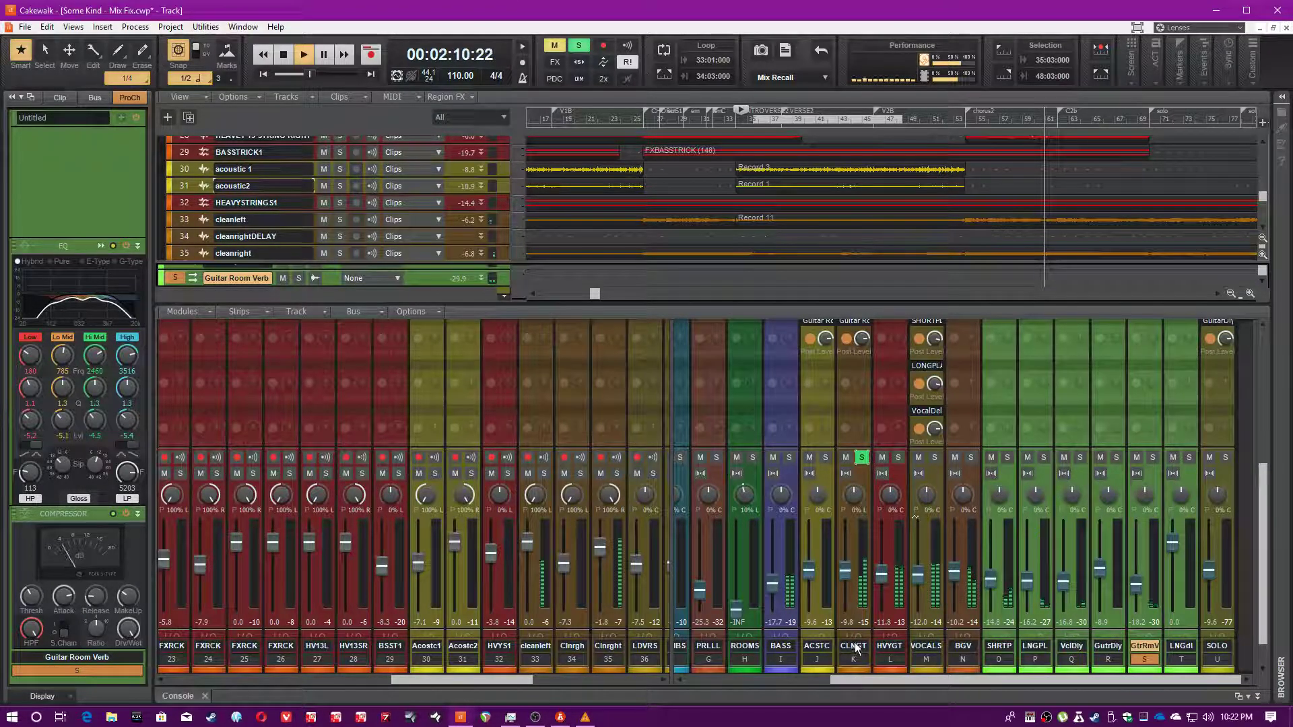
scroll(851, 437, up, 5)
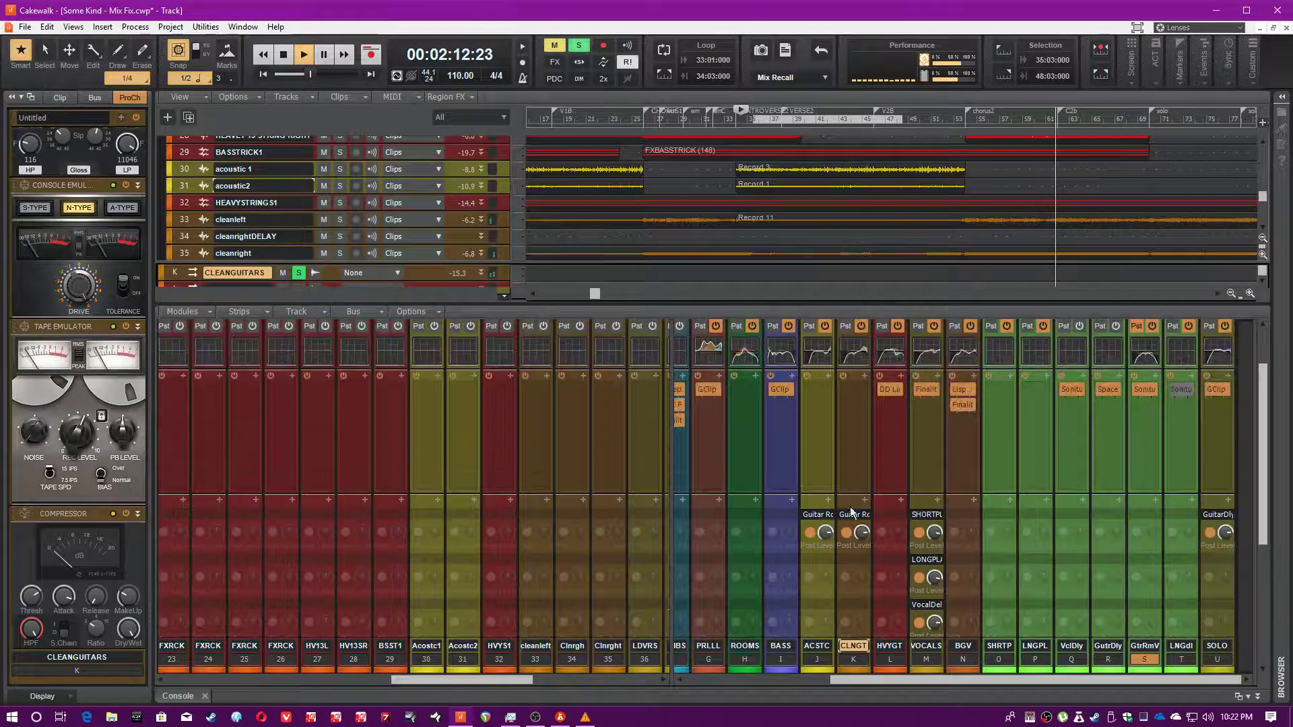
click(854, 657)
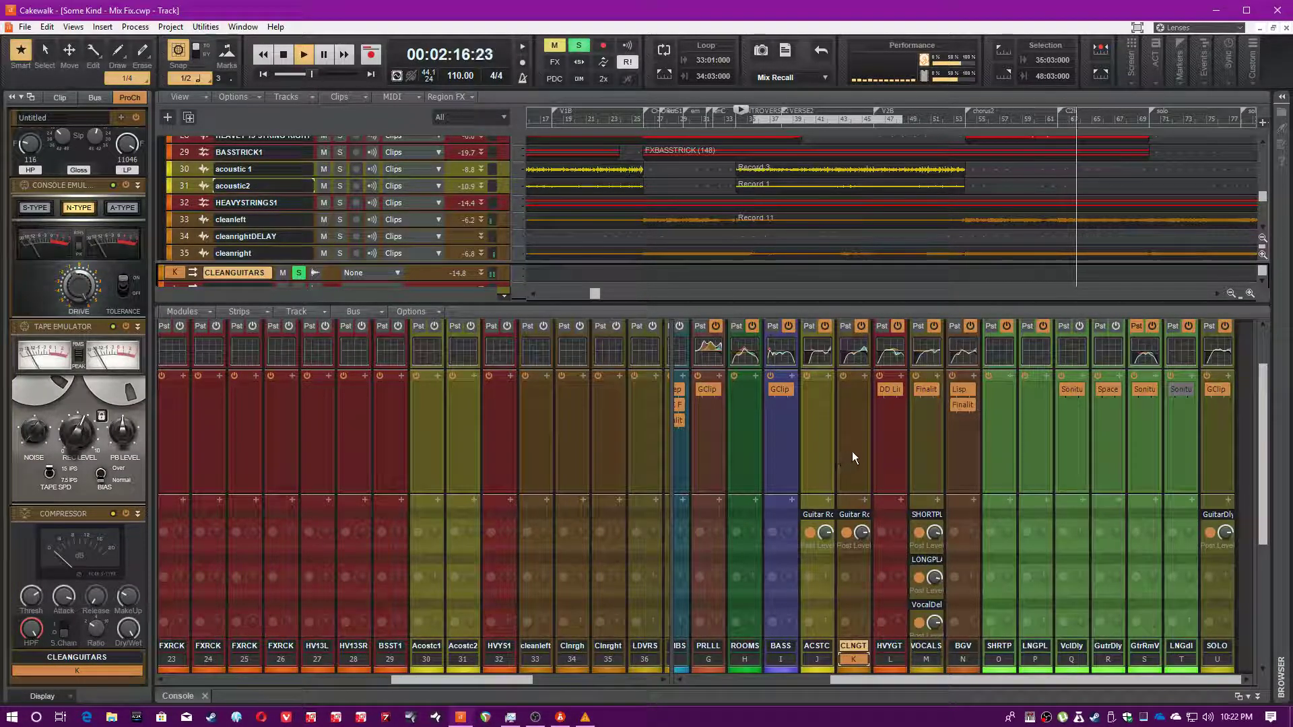
Compare the CLEANGUITARS bus with its ProChannel off and on, and enlarge its equalizer.
scroll(851, 457, up, 2)
scroll(100, 425, up, 4)
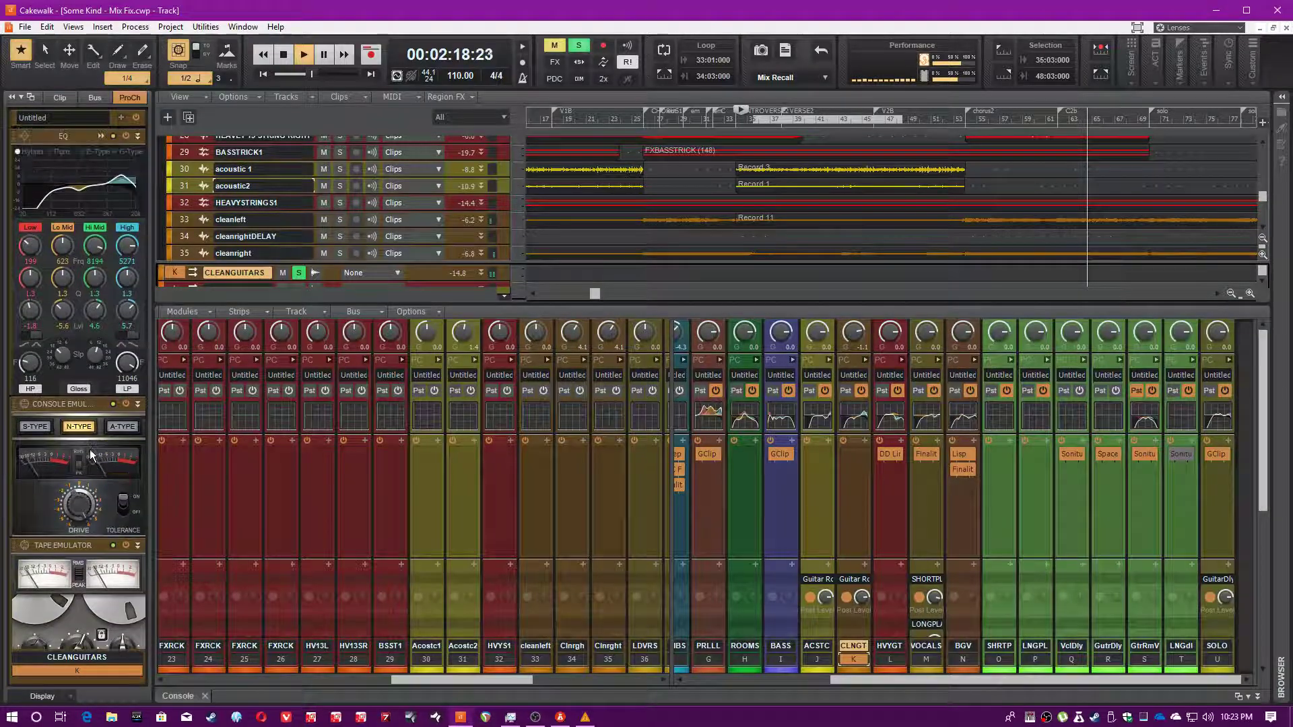
click(137, 116)
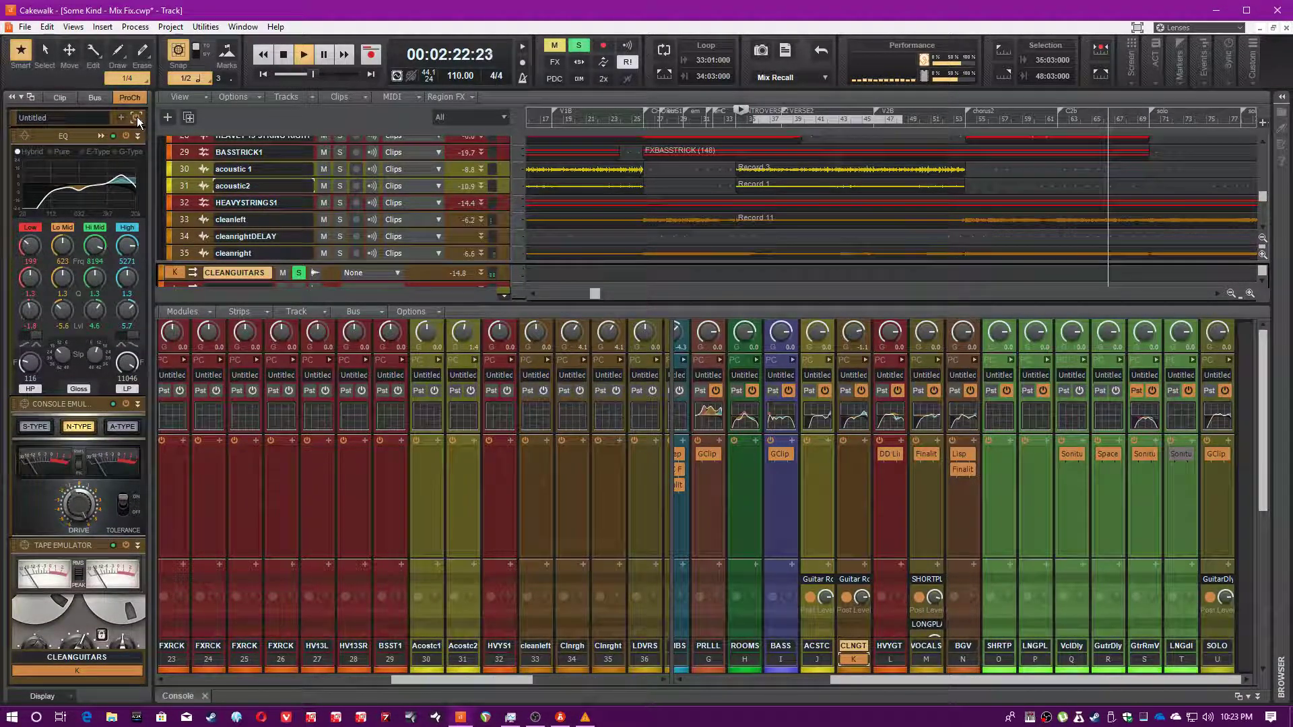
click(102, 135)
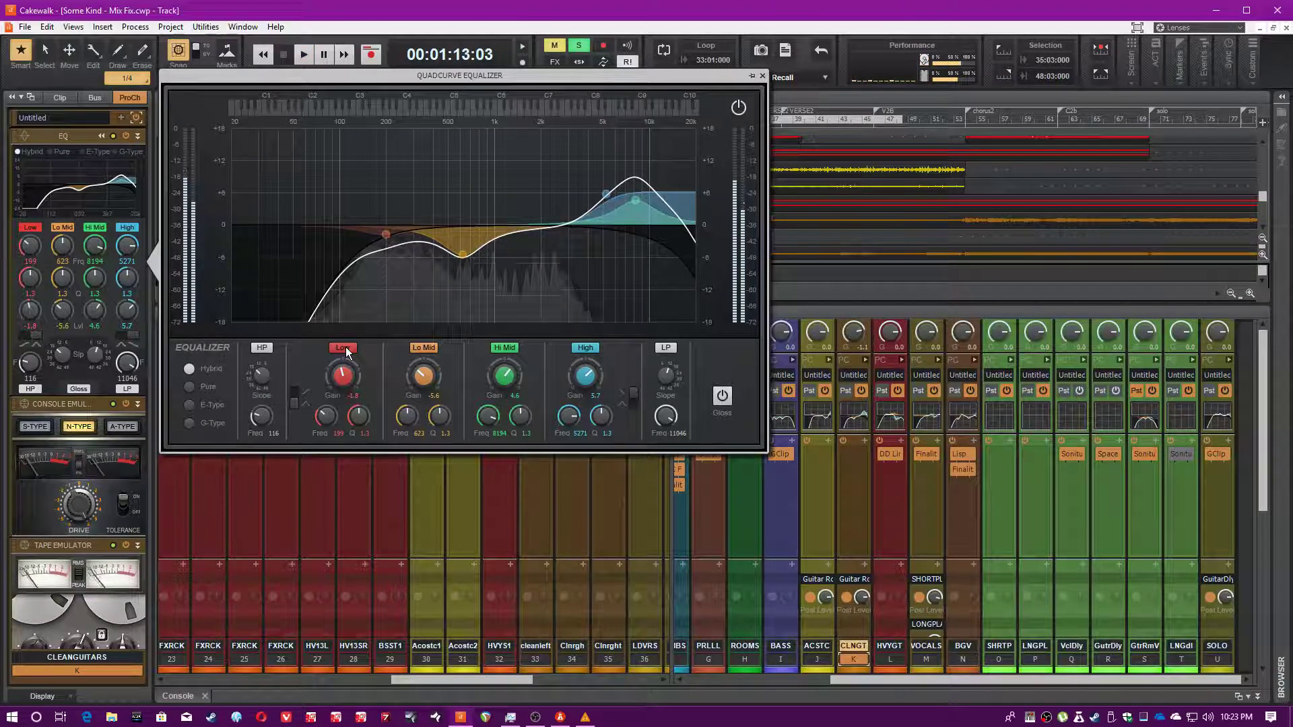
Compare the CLEANGUITARS bus EQ's Low, Lo Mid and Hi Mid bands off and on during playback.
click(345, 348)
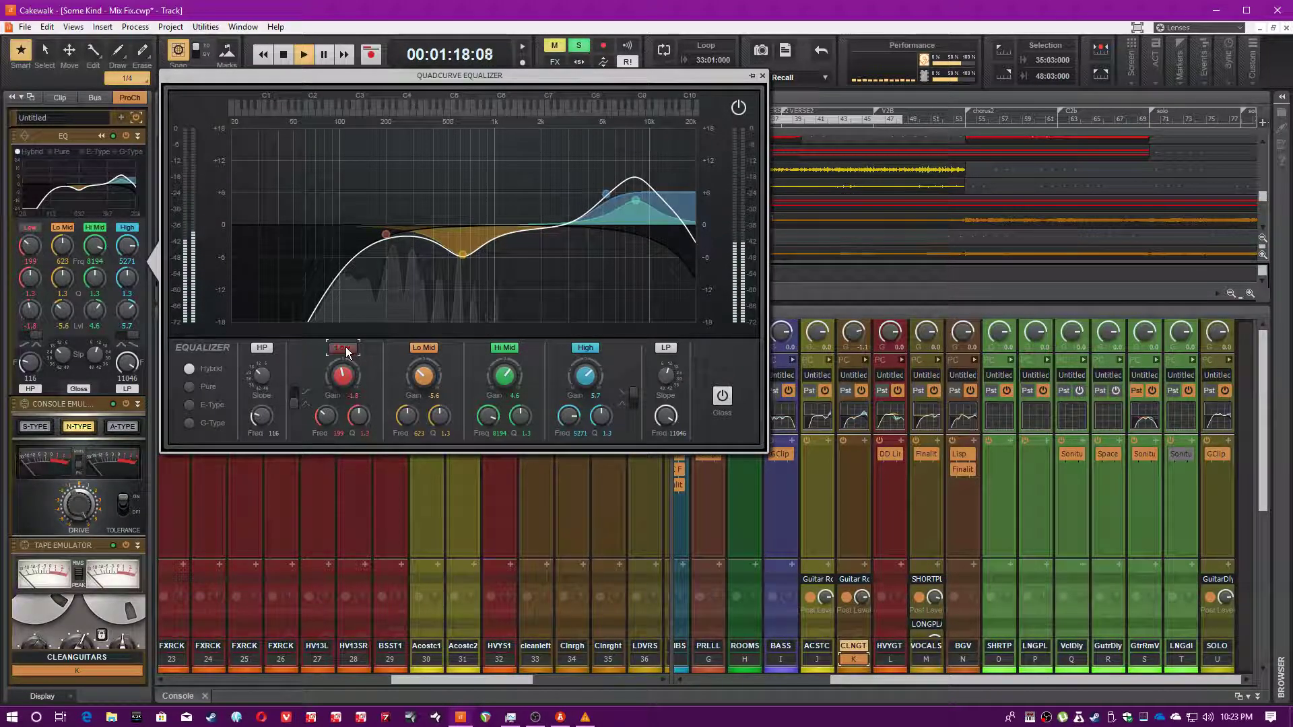
click(346, 347)
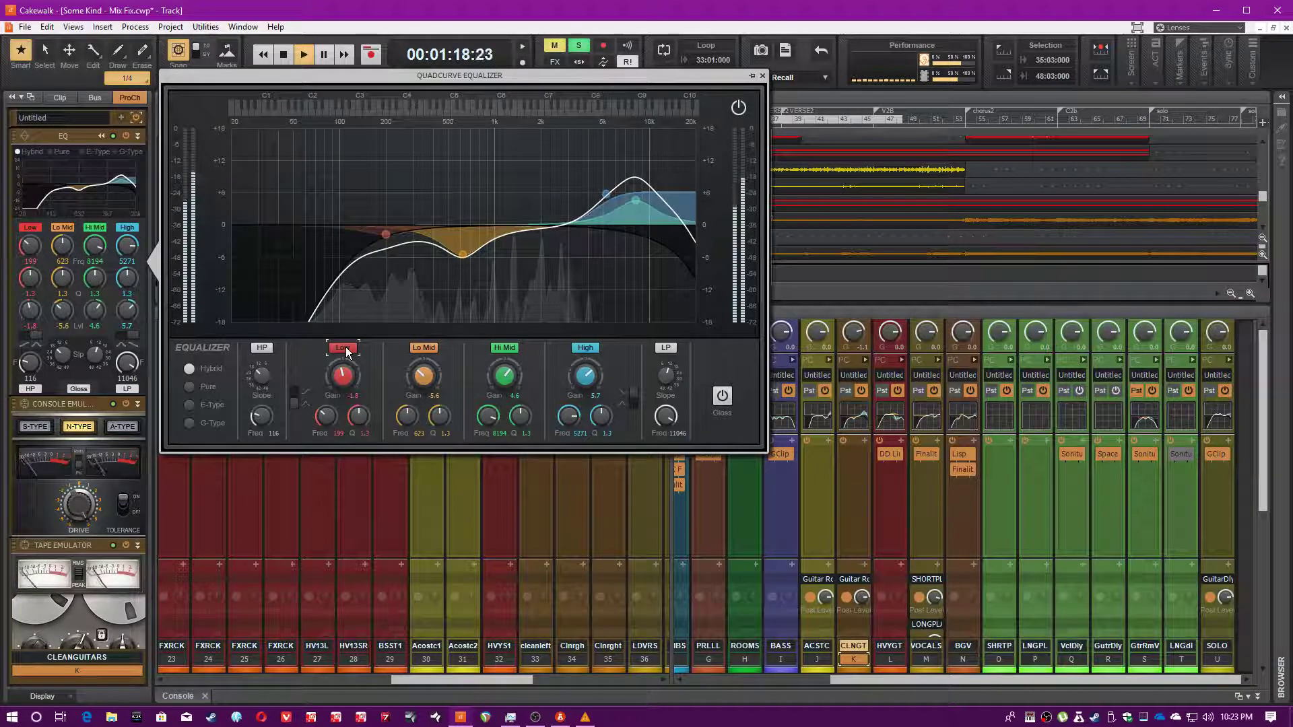
click(431, 346)
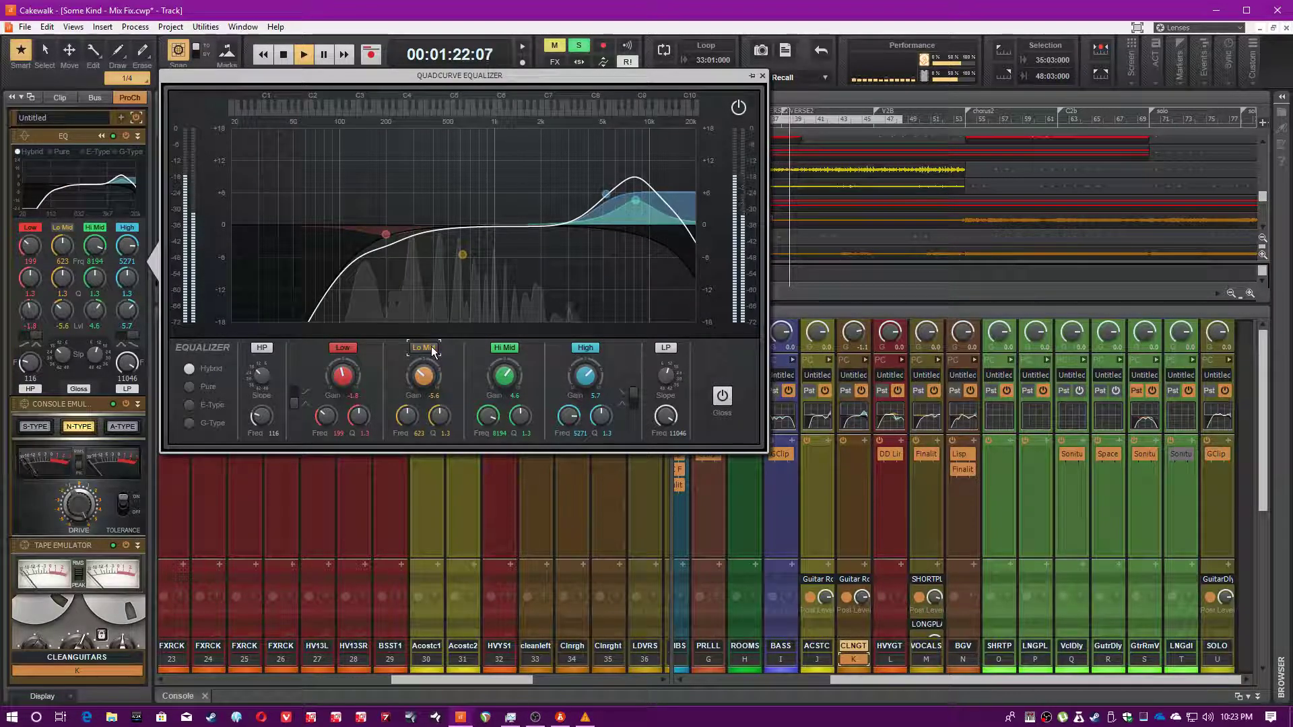
click(431, 346)
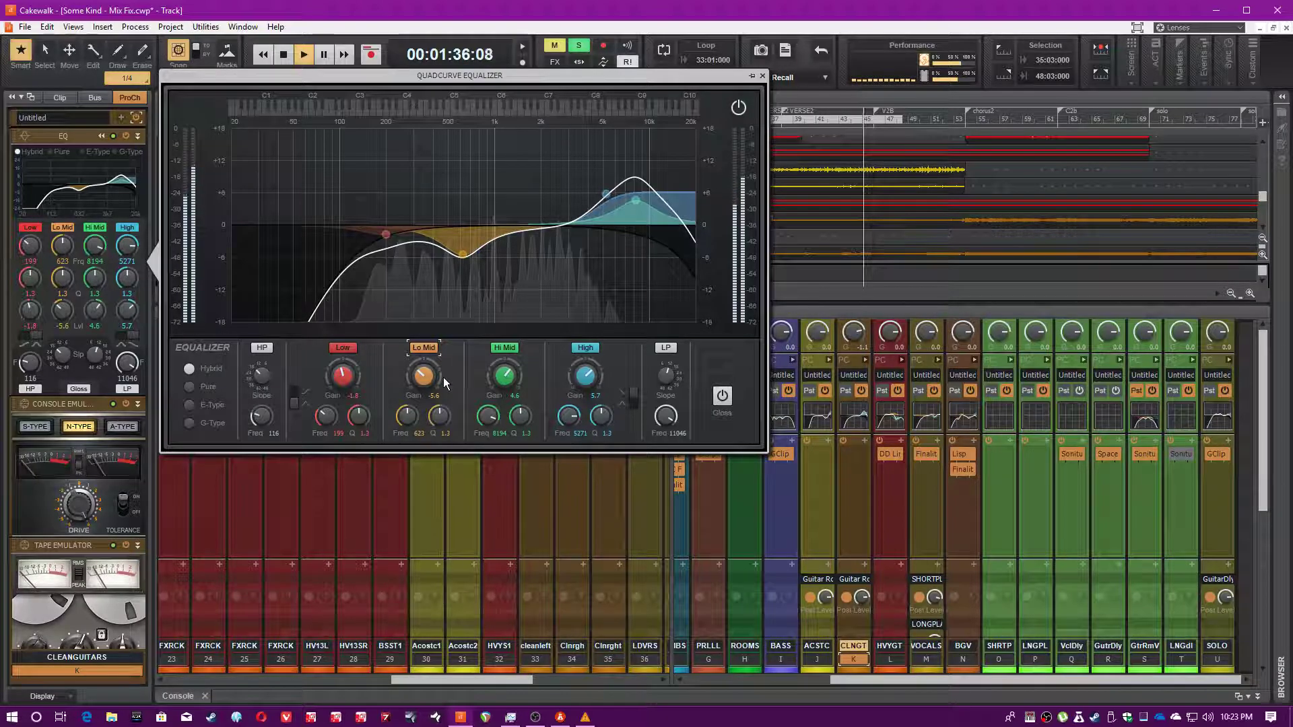
click(511, 350)
click(511, 350)
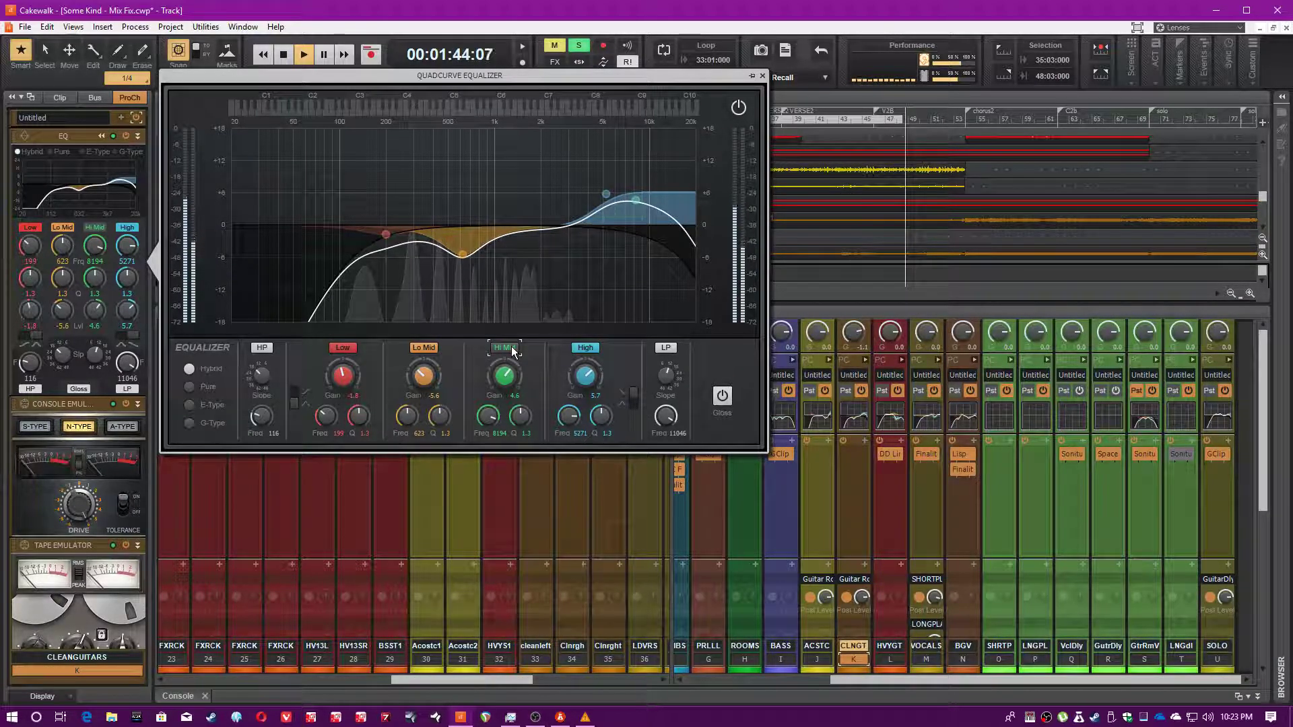
click(511, 350)
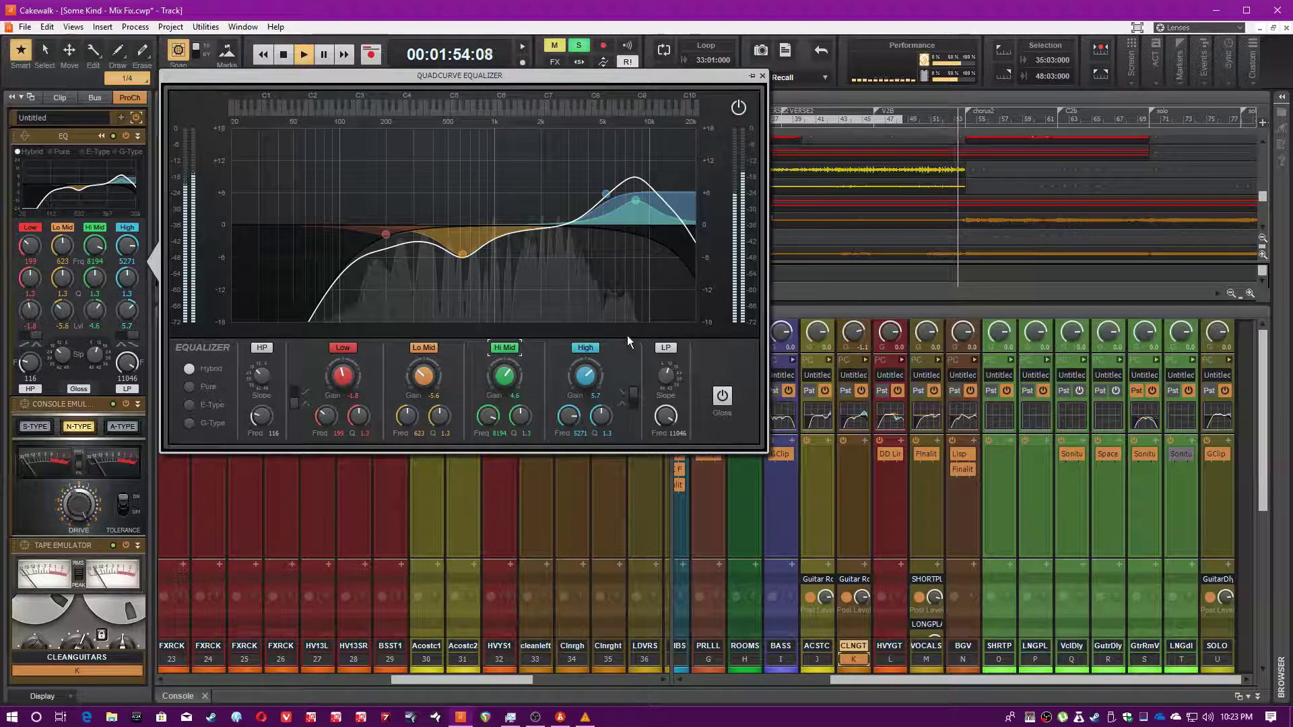
Compare the clean guitars bus with the equalizer's High band off and on during playback, and close the equalizer window.
click(584, 349)
click(583, 349)
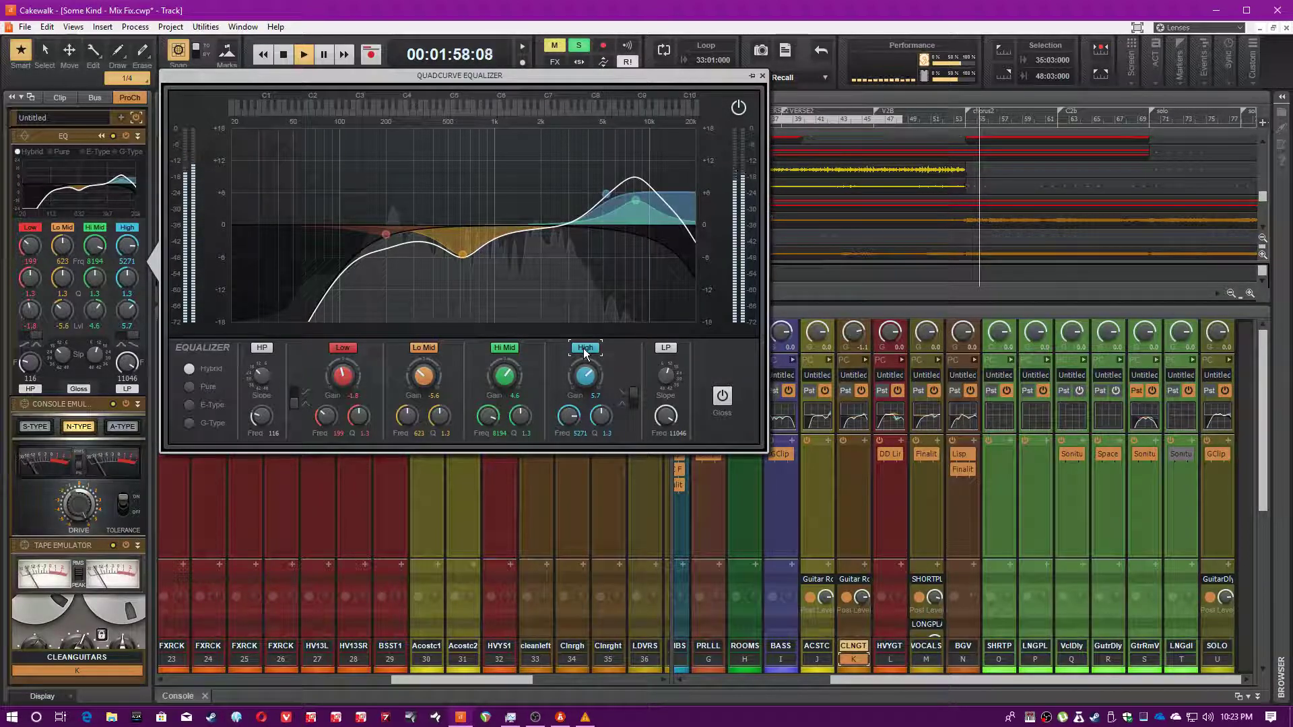
click(583, 349)
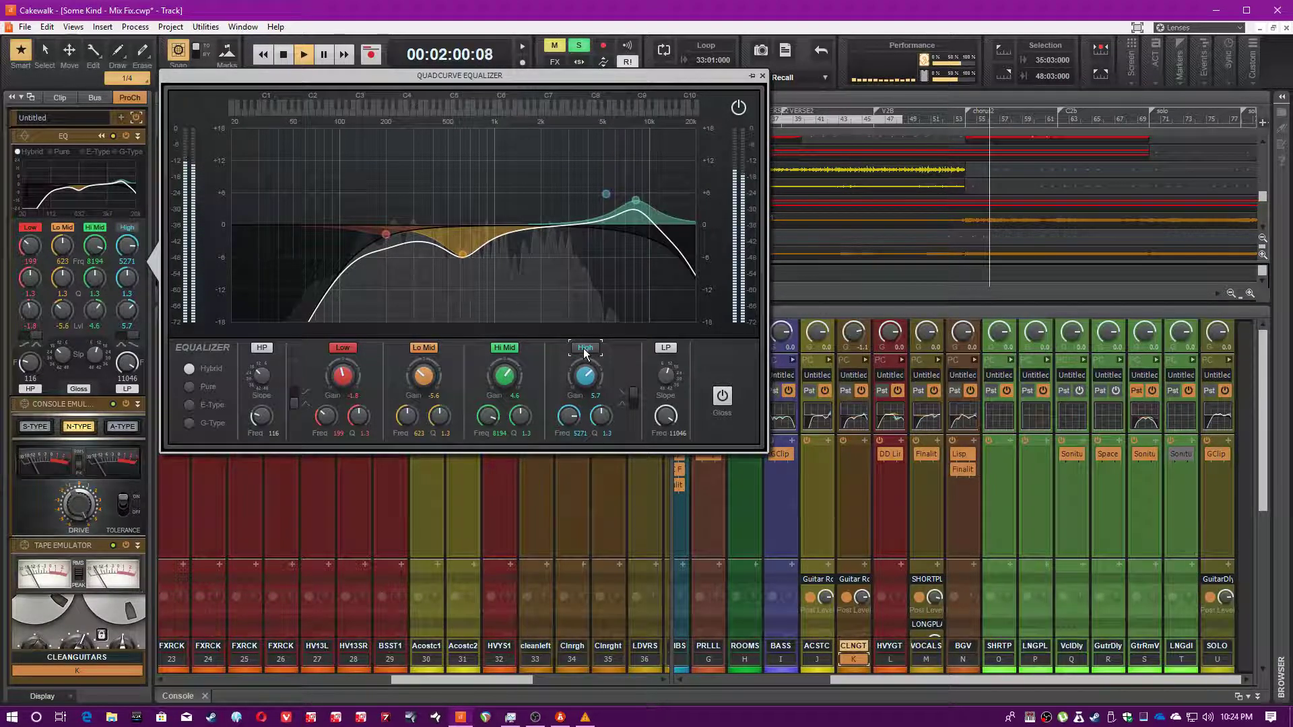
click(583, 348)
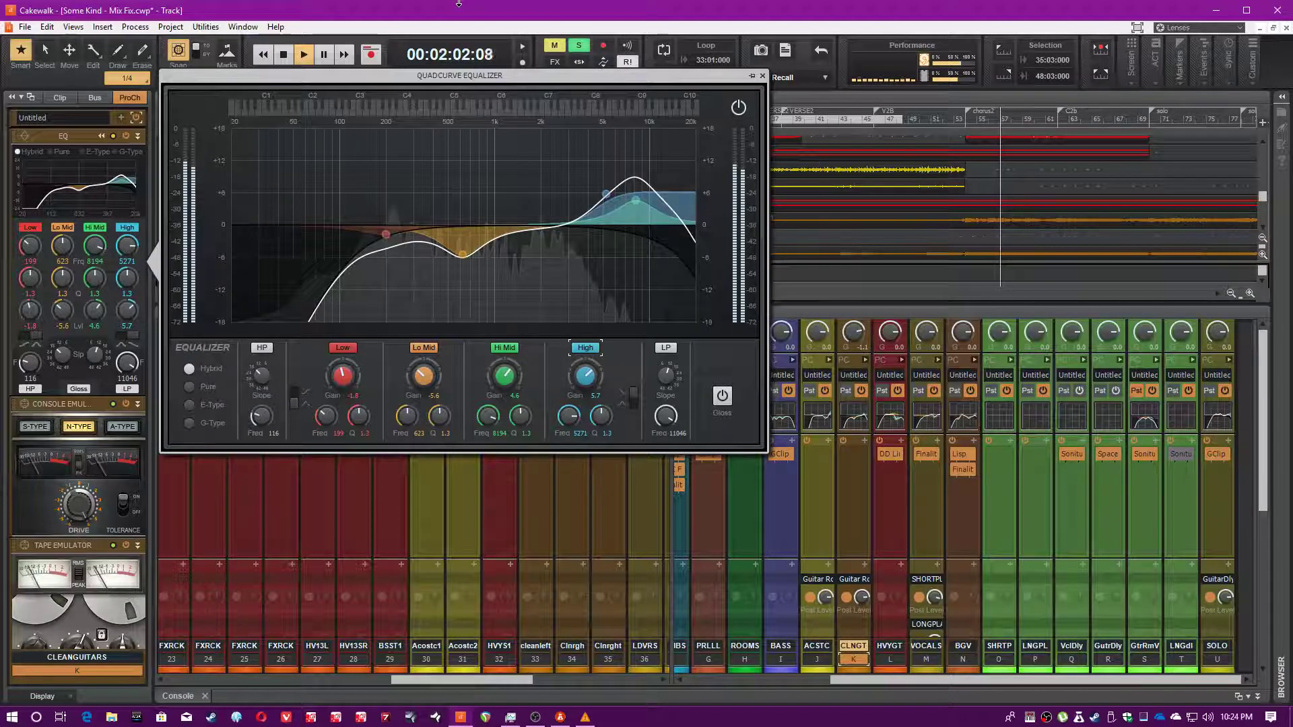
key(Escape)
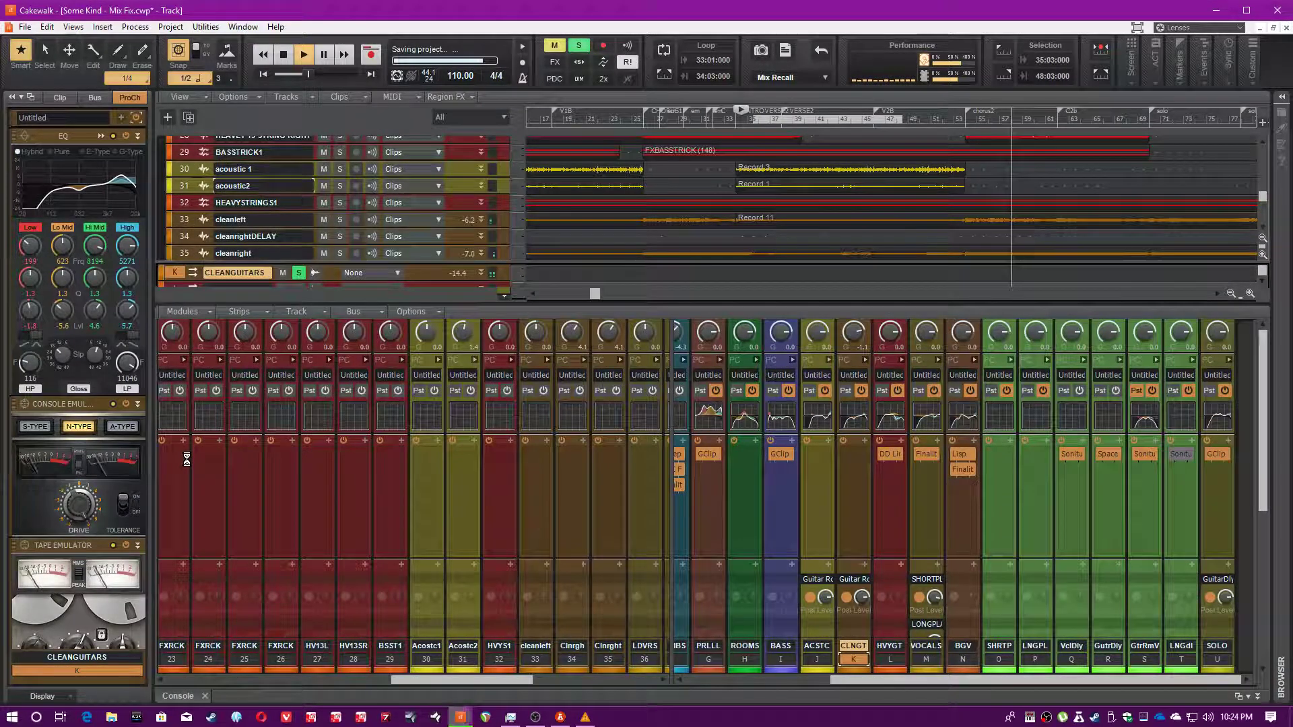
Audition the clean guitars bus's console emulator and tape emulator during playback by toggling each module's power.
scroll(53, 408, down, 1)
scroll(53, 408, down, 4)
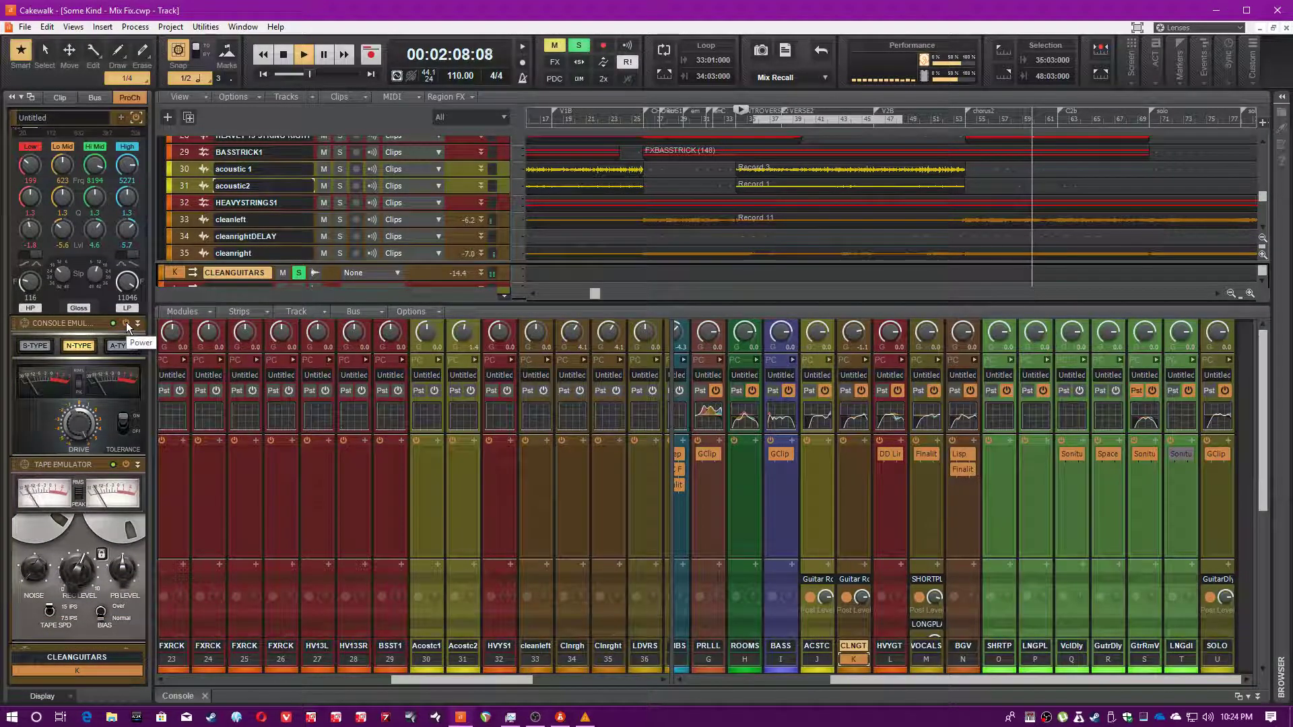
click(126, 323)
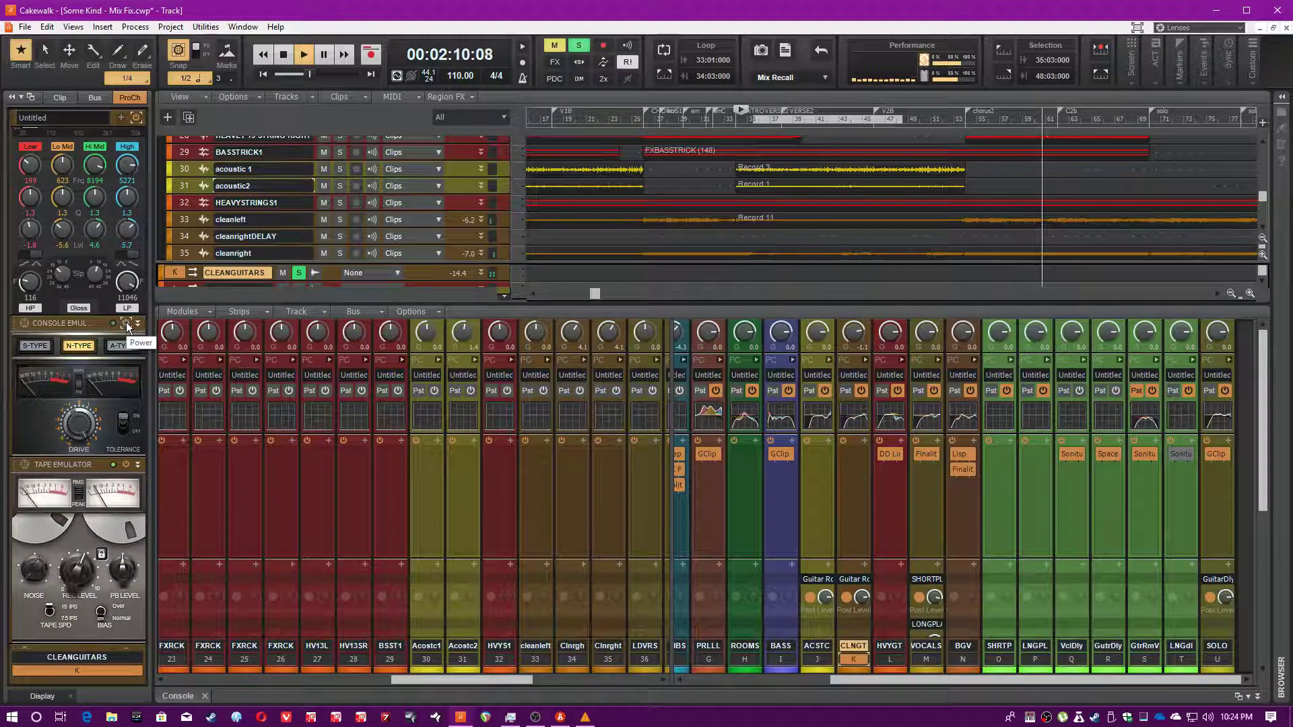
scroll(90, 364, down, 4)
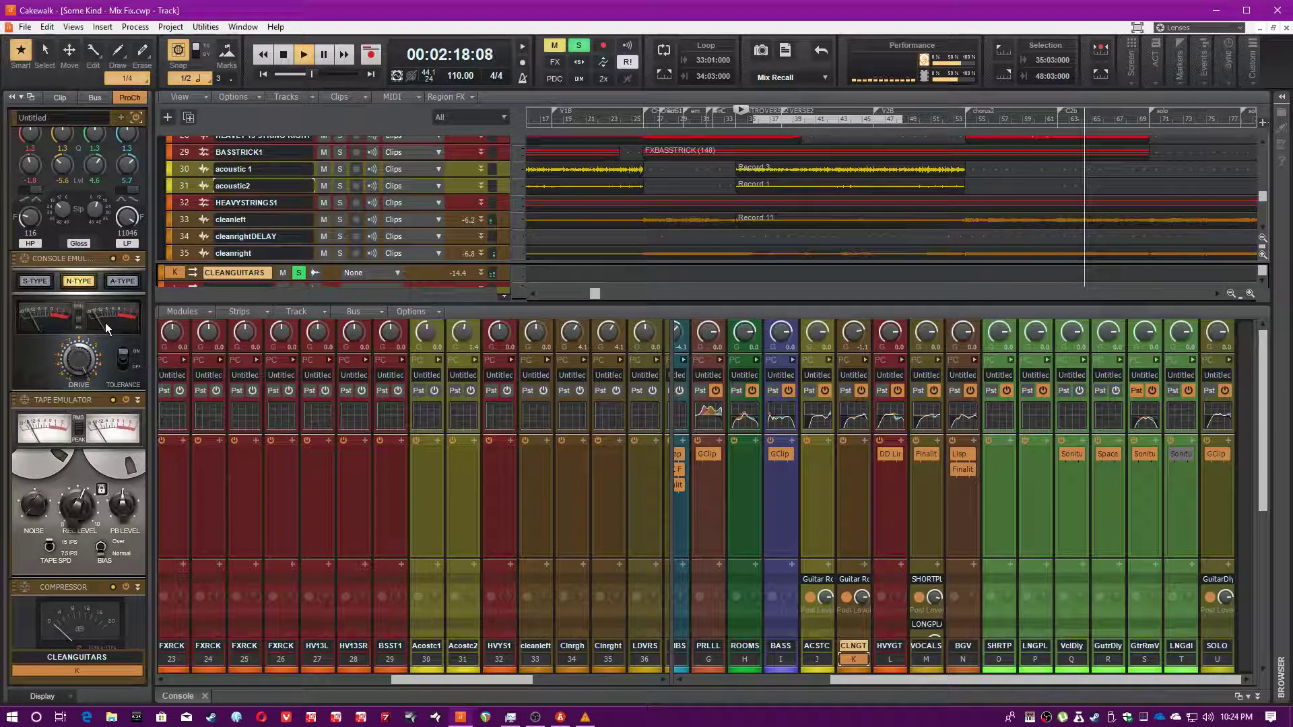
scroll(105, 322, down, 1)
scroll(105, 321, down, 2)
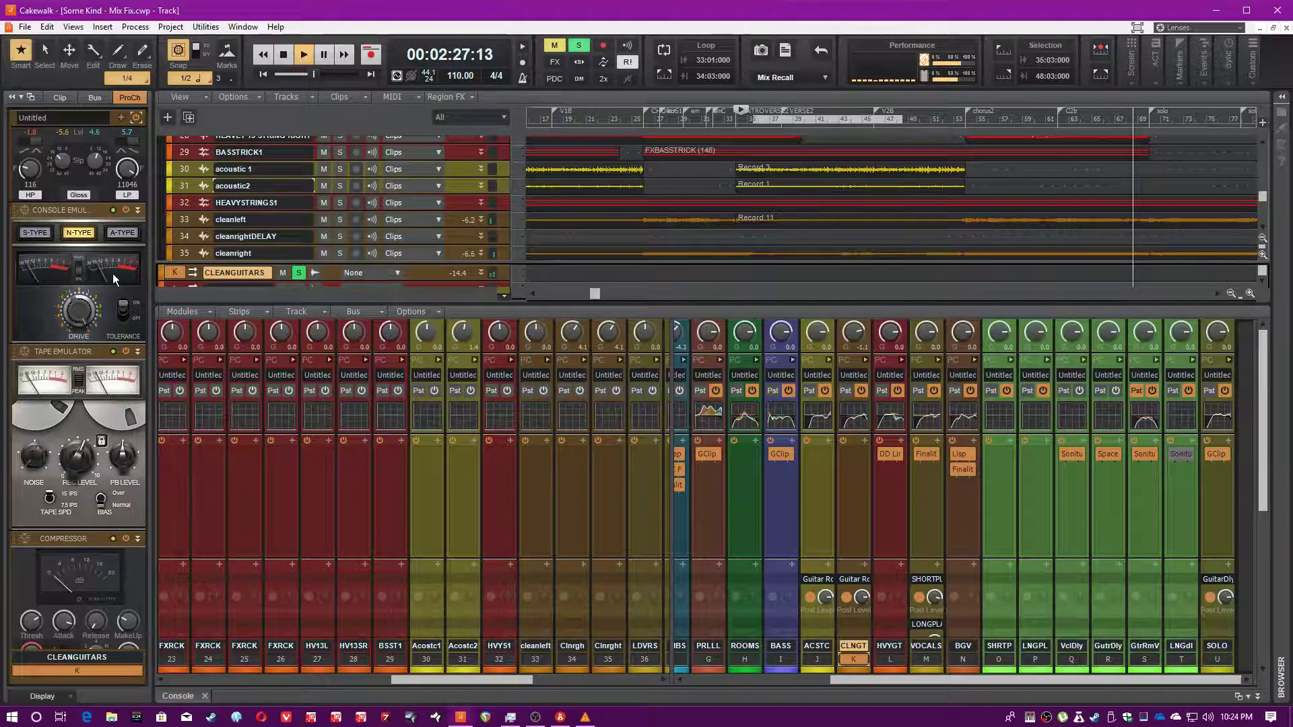
scroll(112, 274, down, 2)
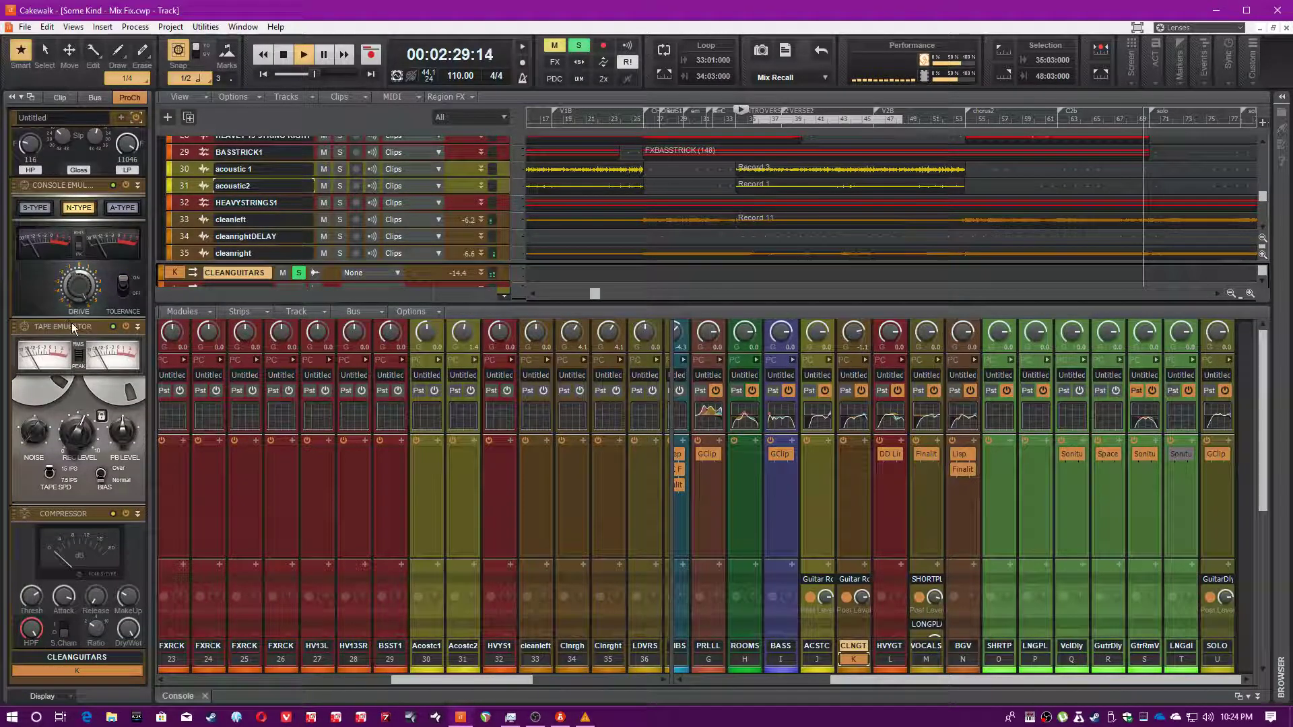
click(125, 326)
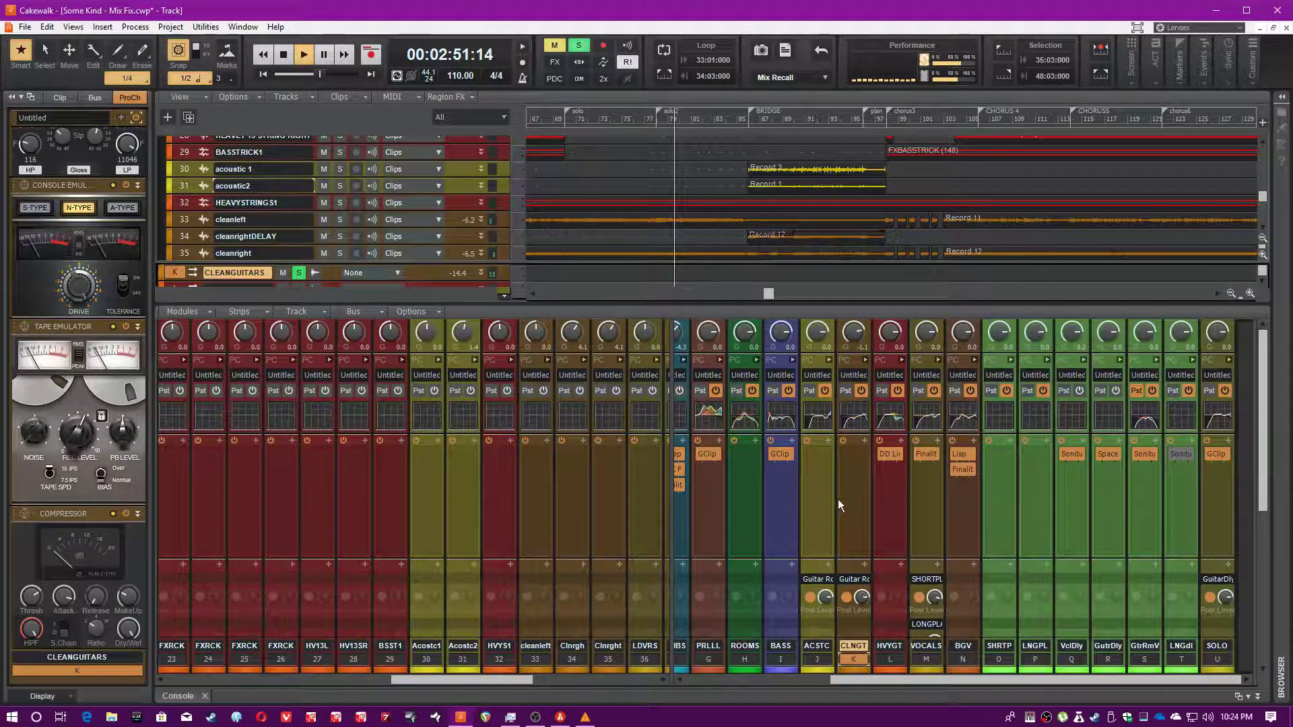
Save the project and solo the GtrRmV reverb bus alongside the soloed clean guitars bus.
scroll(838, 499, down, 5)
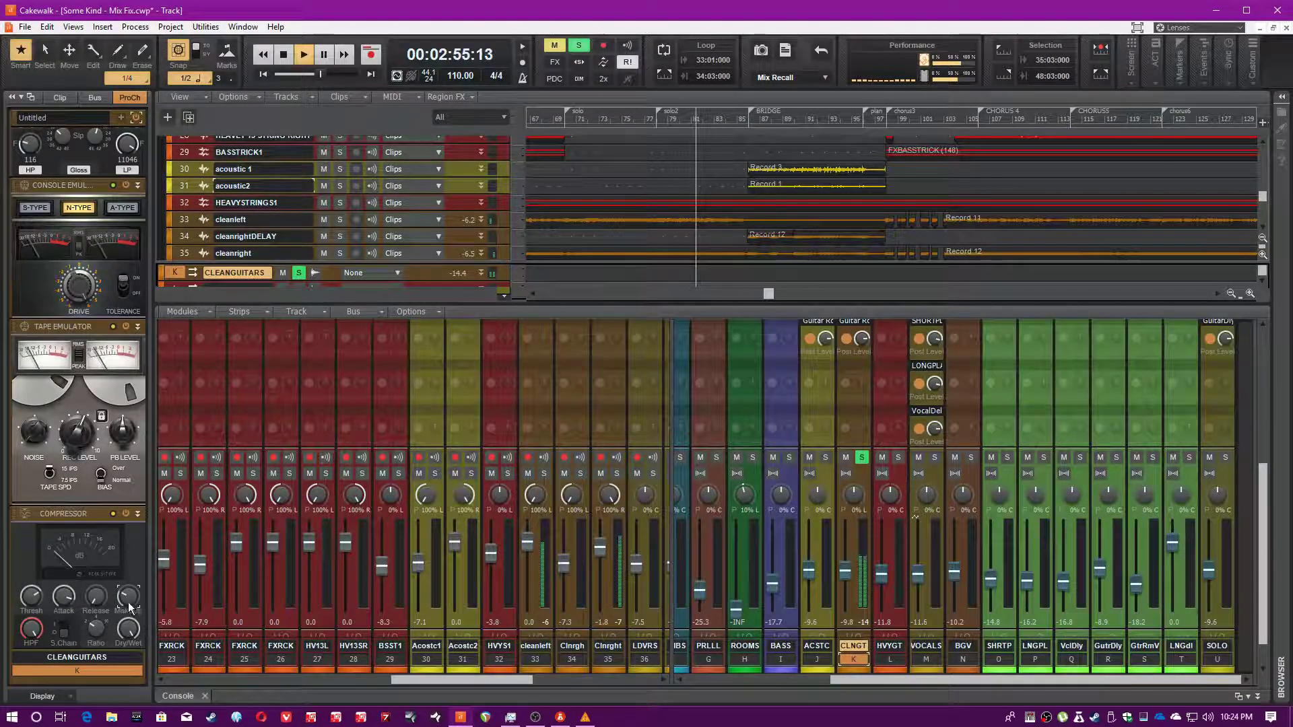
key(ctrl+s)
scroll(859, 406, up, 5)
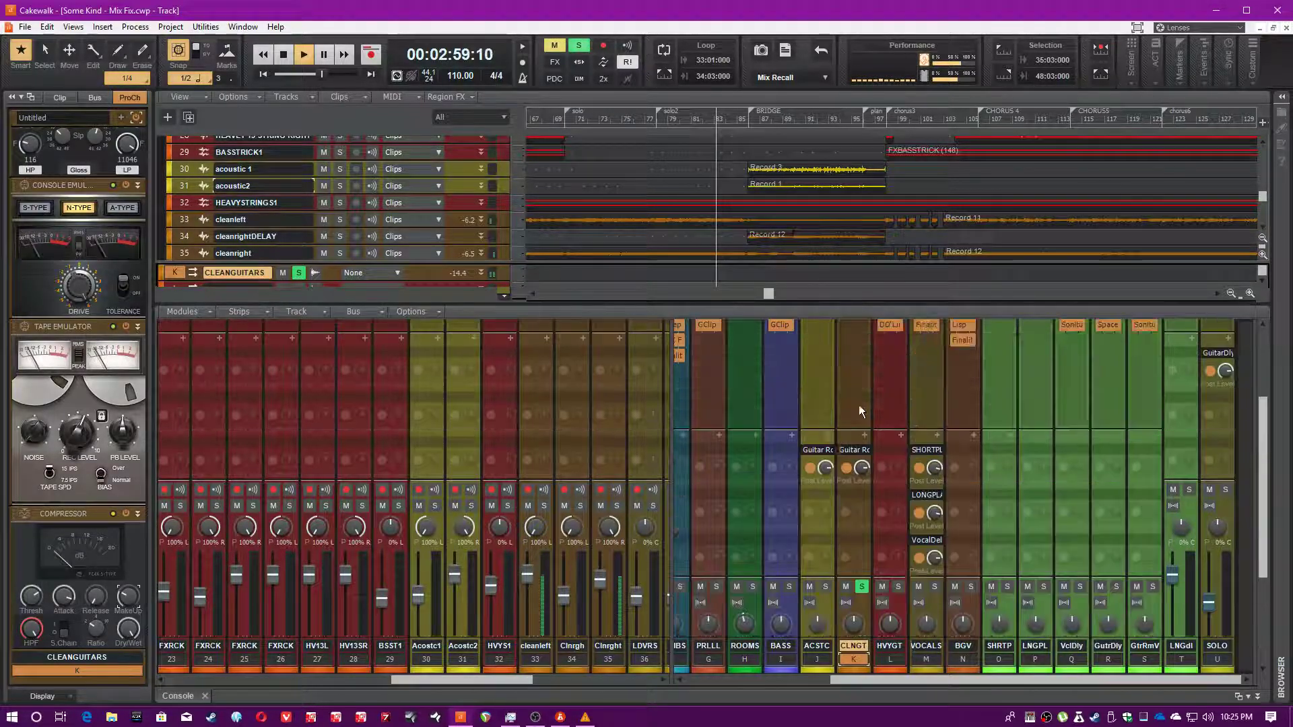
scroll(845, 451, down, 4)
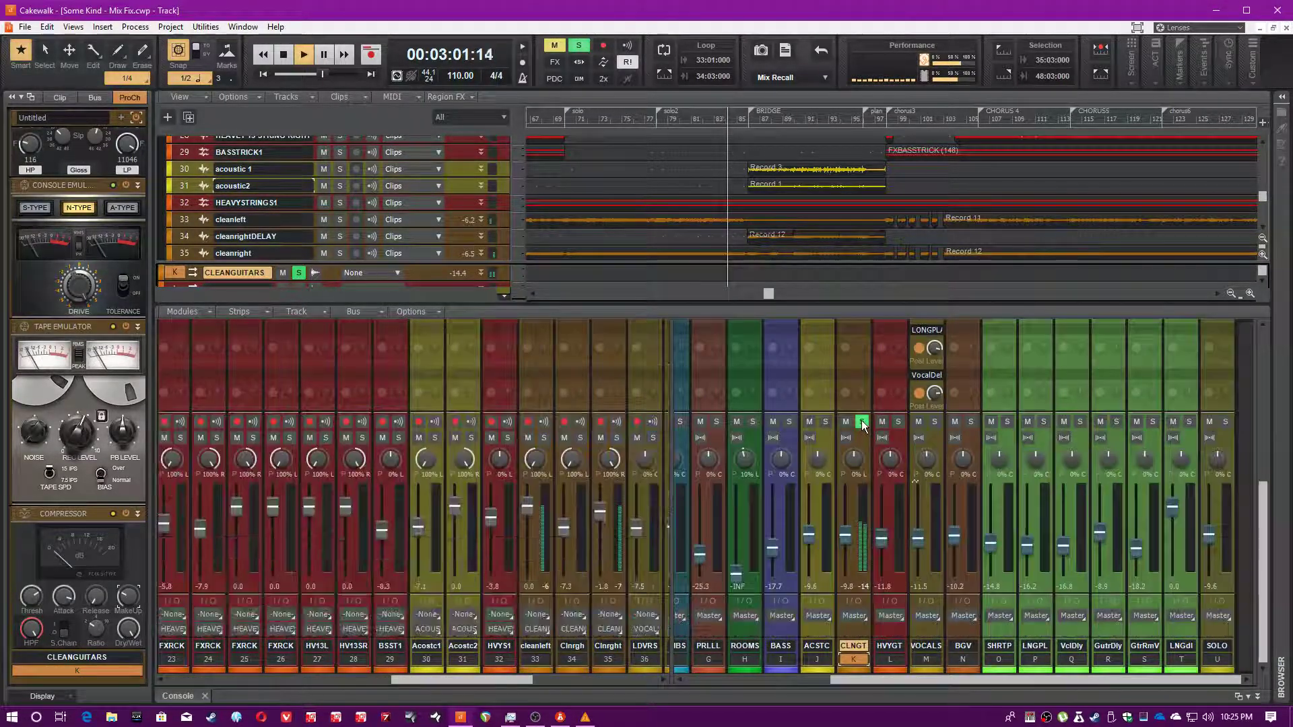
scroll(866, 503, up, 3)
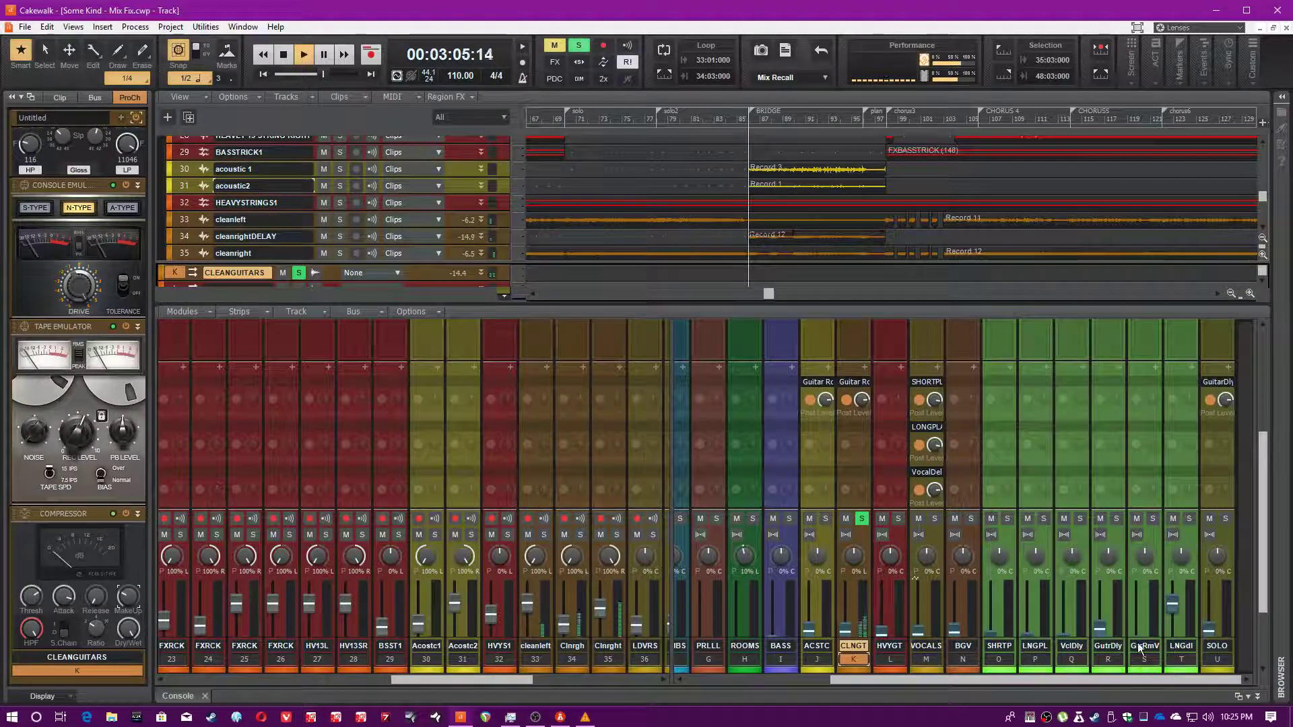
scroll(1170, 424, down, 3)
click(1151, 422)
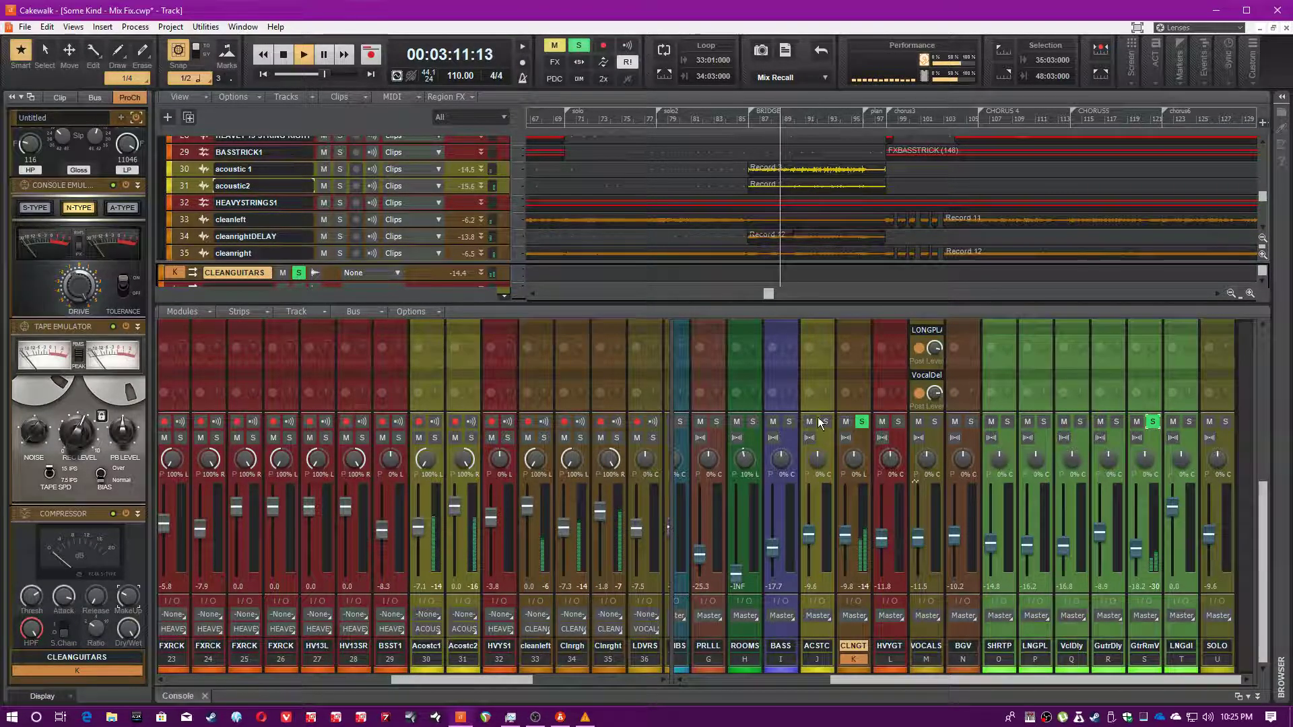
Unsolo the clean guitars to hear the GtrRmV bus alone, save the project, clear the remaining solo and stop playback.
click(861, 421)
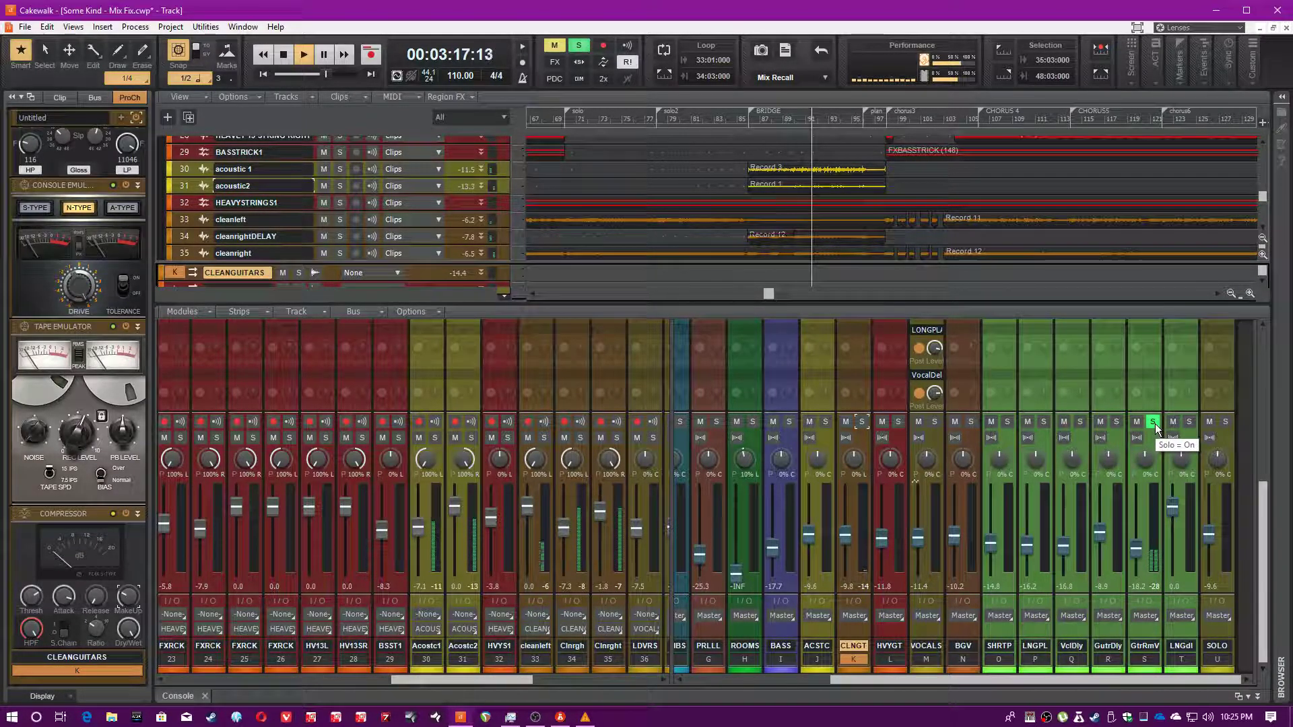
key(ctrl+s)
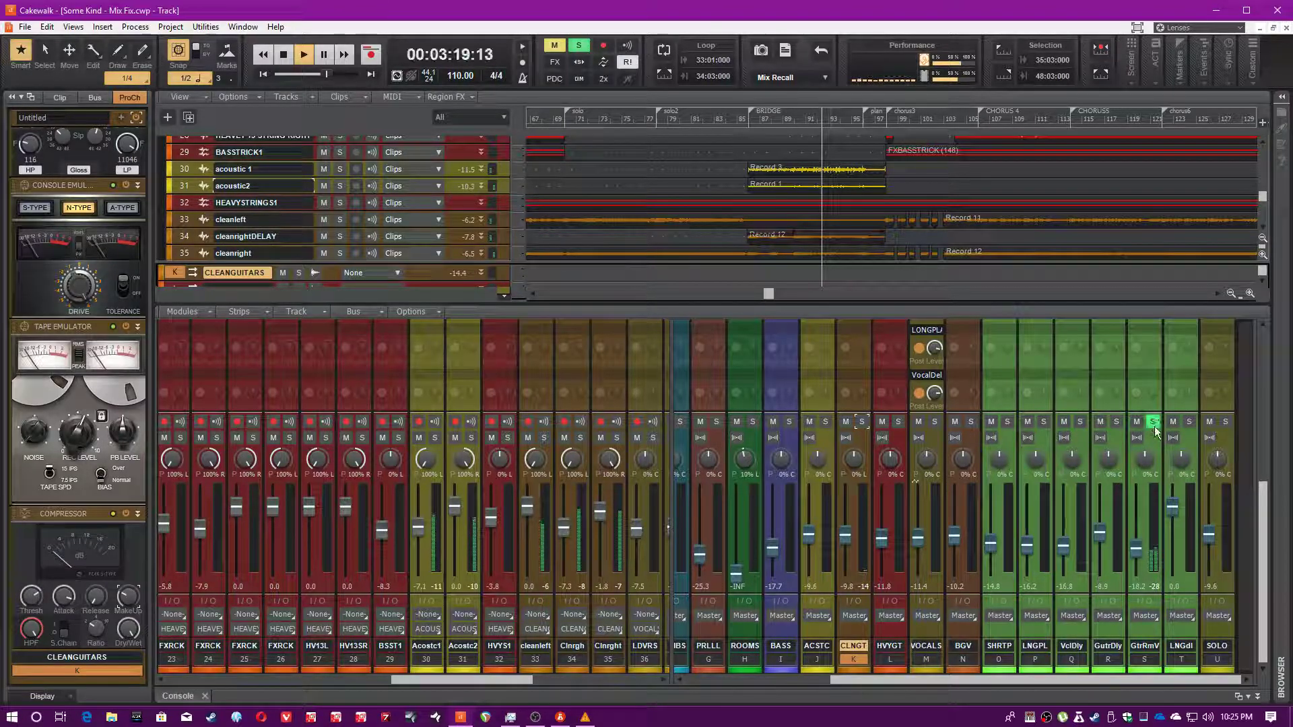
click(1151, 421)
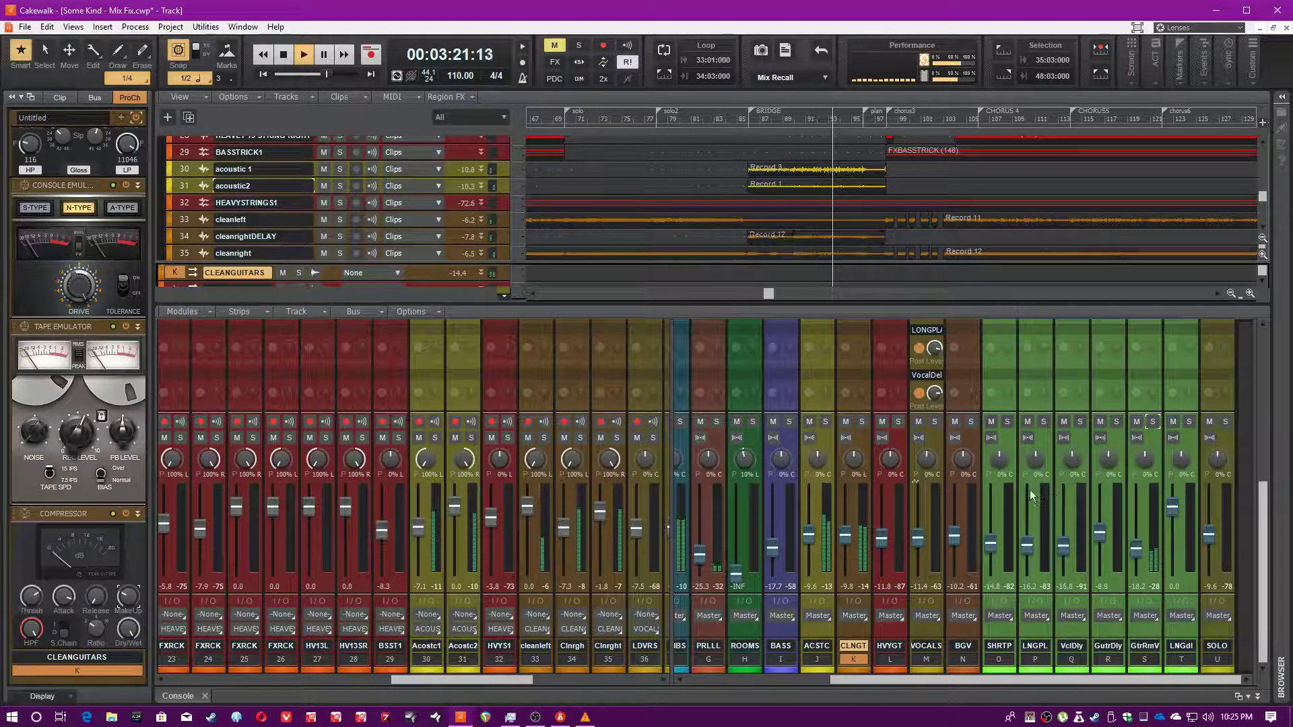
key(space)
Select the HVYGT heavy guitars bus and move the playback position to the start of the acoustic section.
click(897, 628)
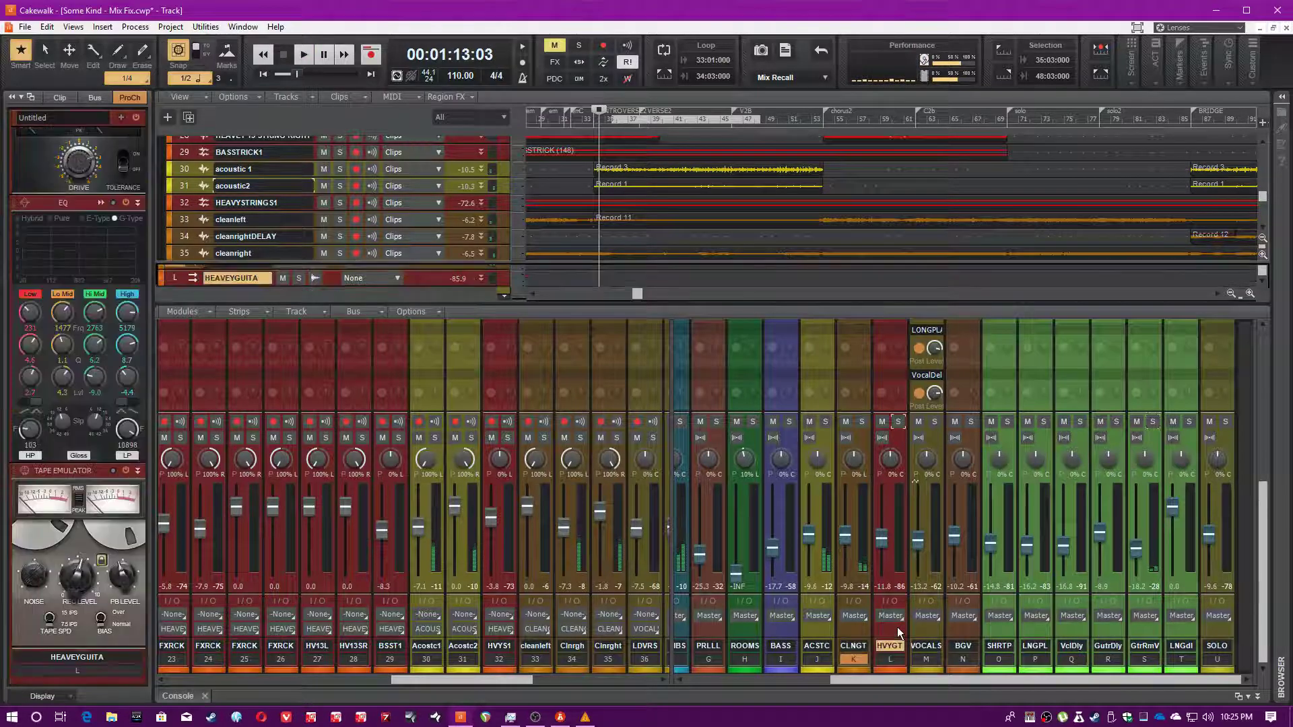
scroll(897, 627, up, 3)
scroll(908, 547, up, 3)
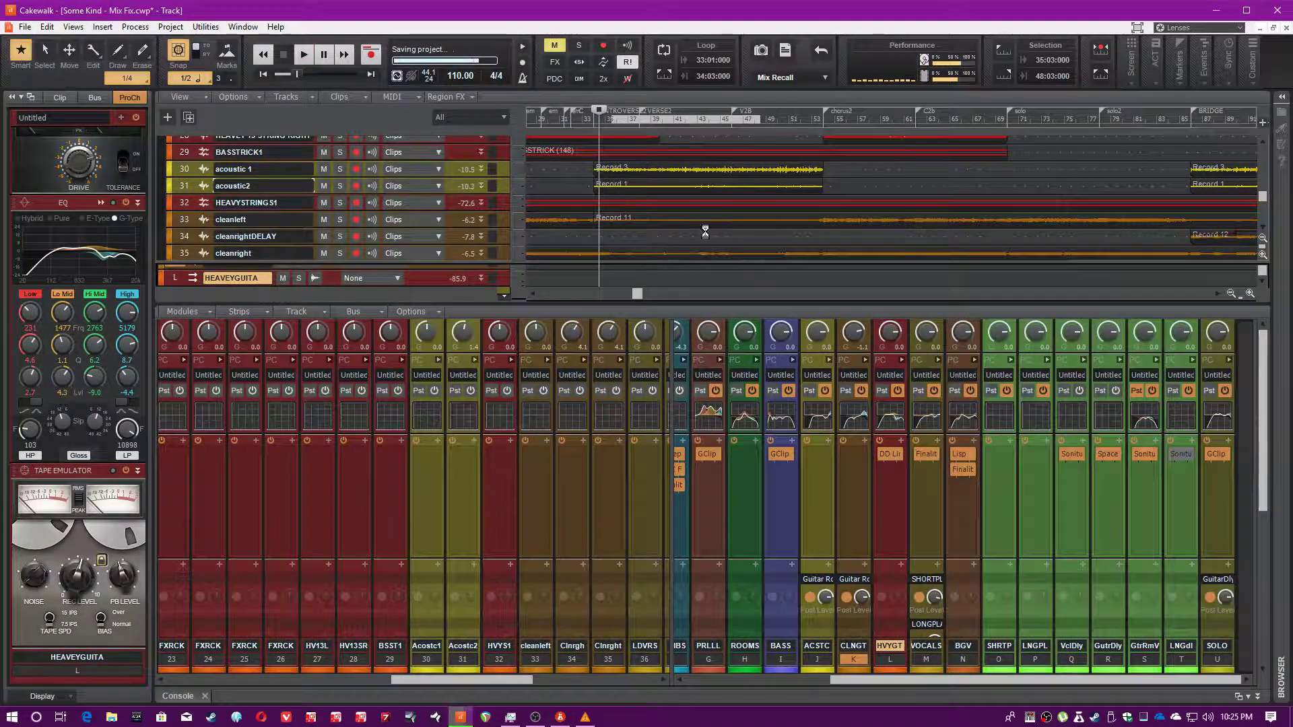
drag(632, 297, 544, 294)
drag(1262, 196, 1265, 193)
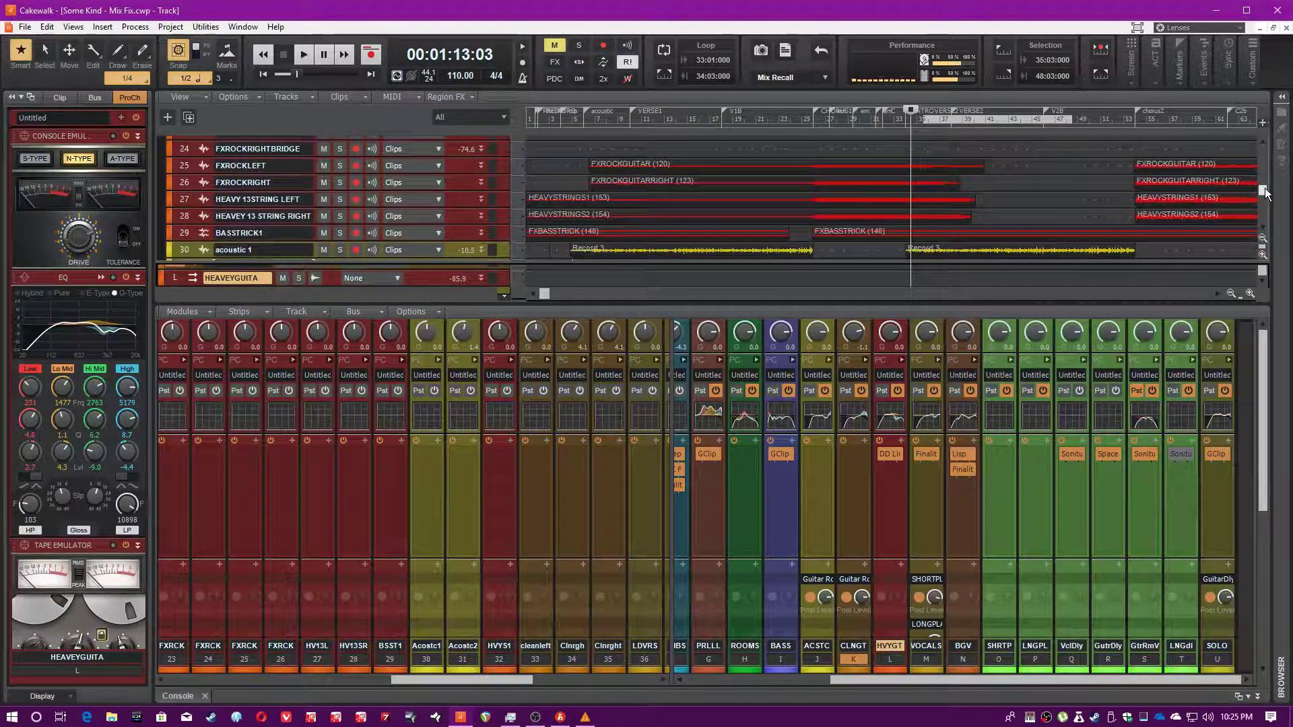
click(581, 123)
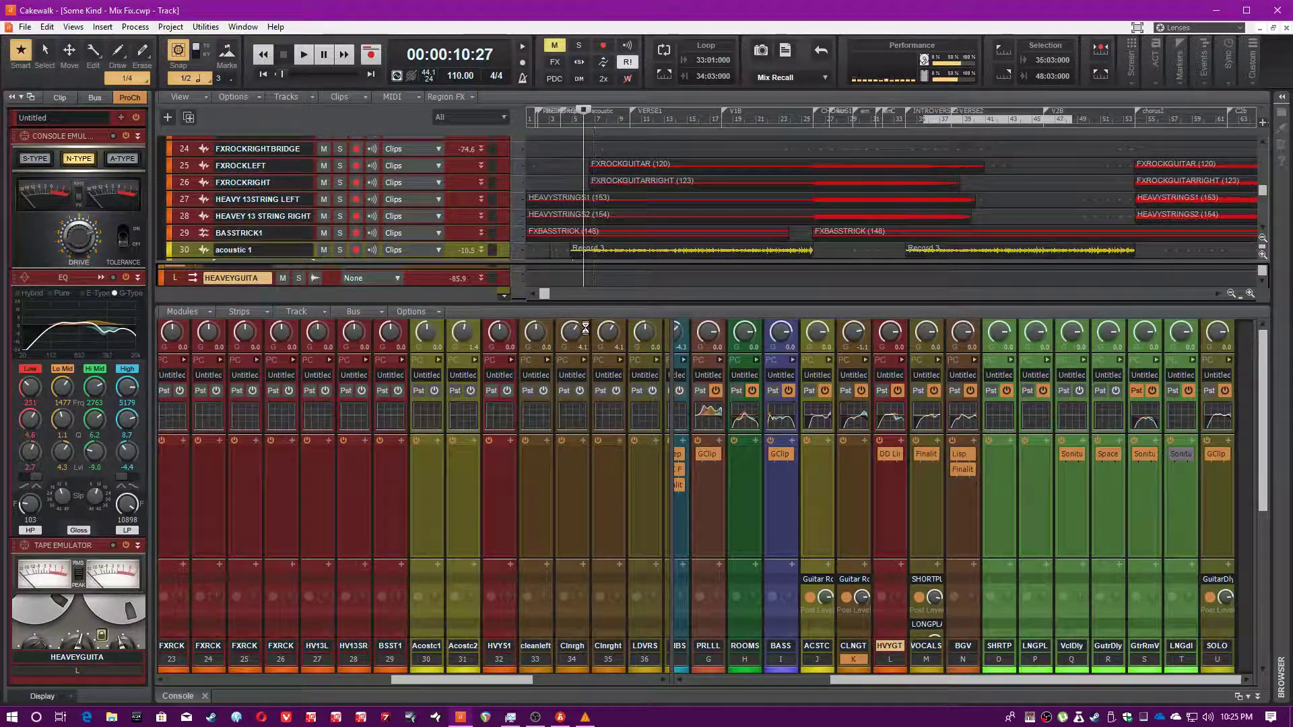
Audition the soloed HVYGT bus around the first chorus, toggling its whole ProChannel chain, and stop playback.
drag(450, 681, 513, 684)
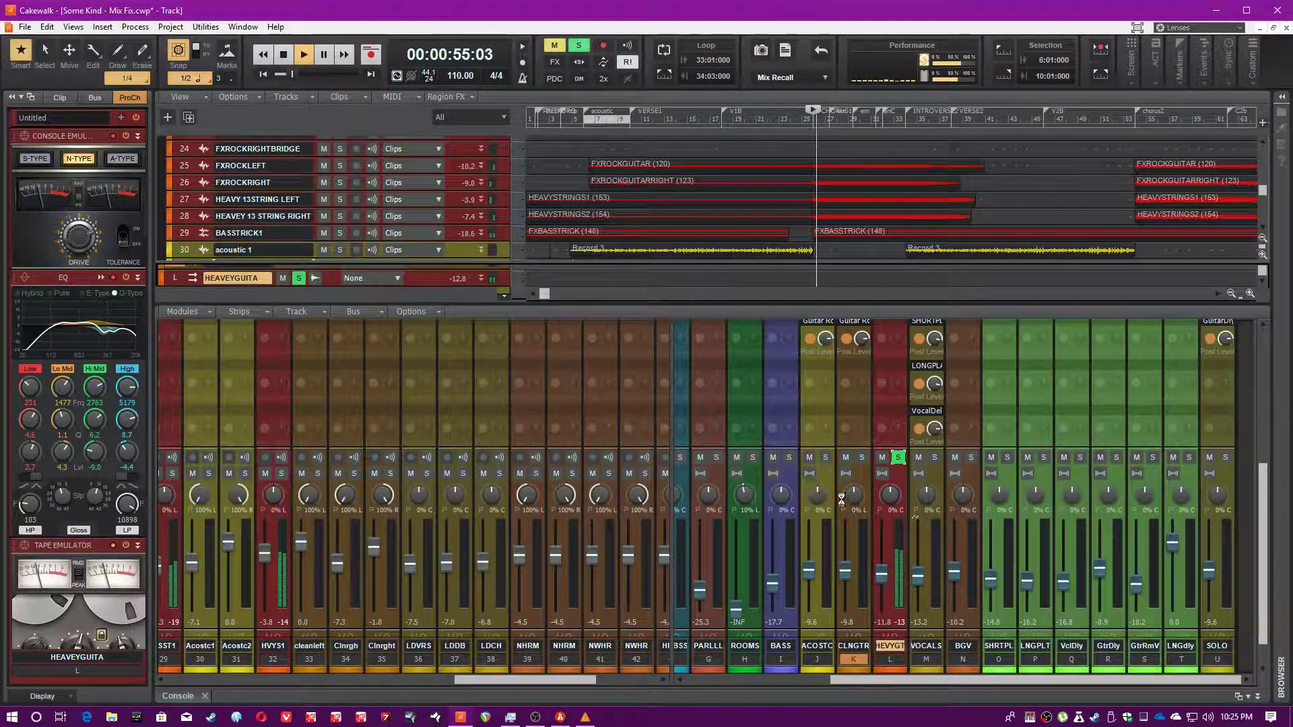
click(890, 659)
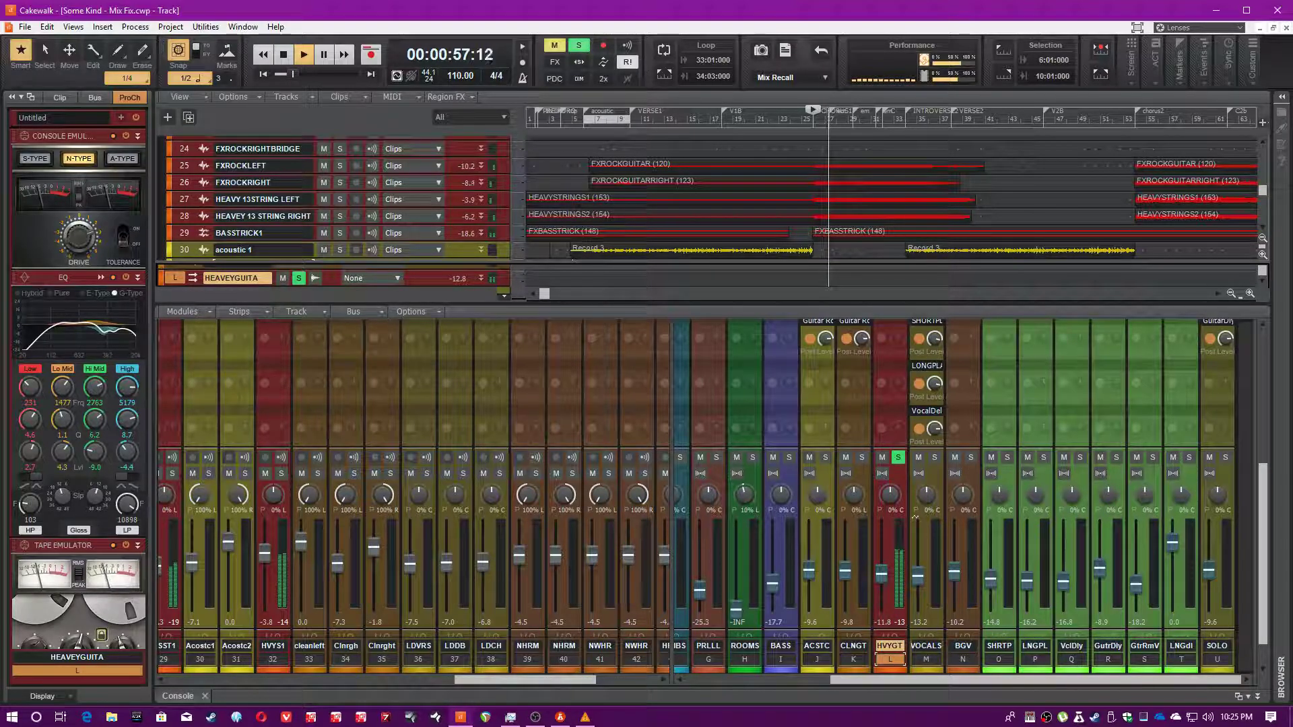
click(136, 118)
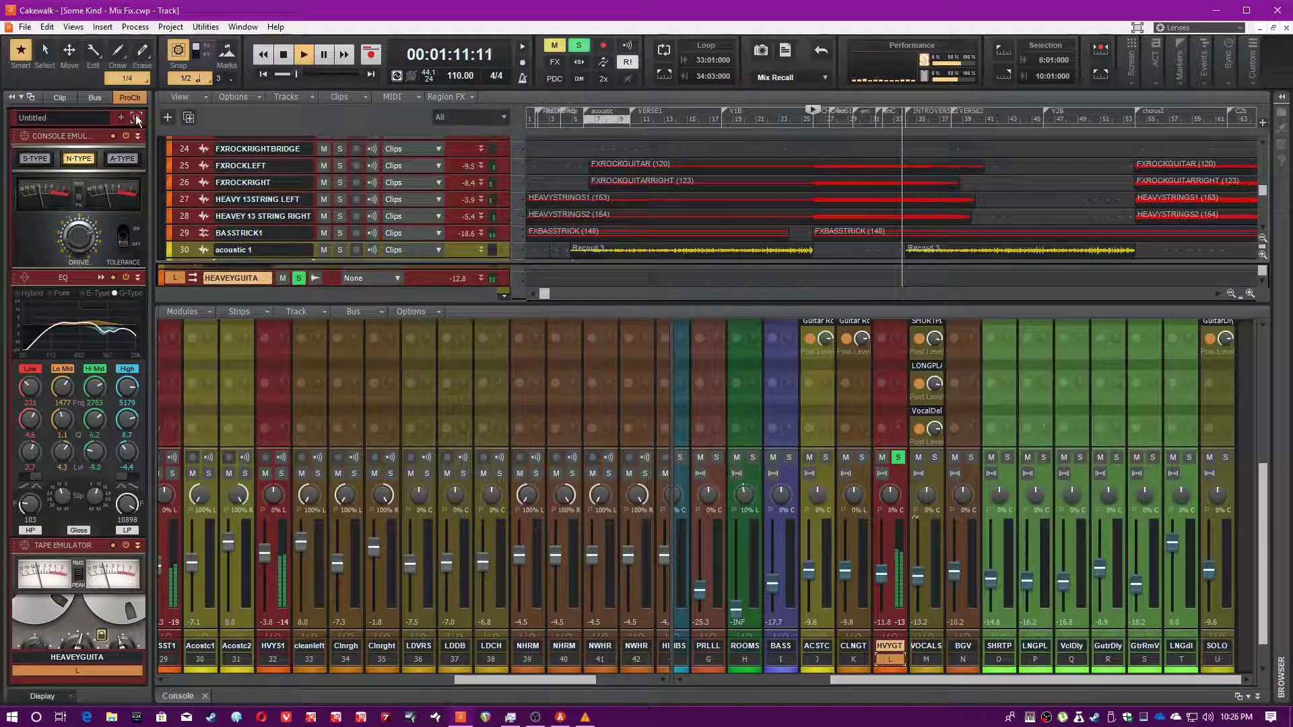
key(space)
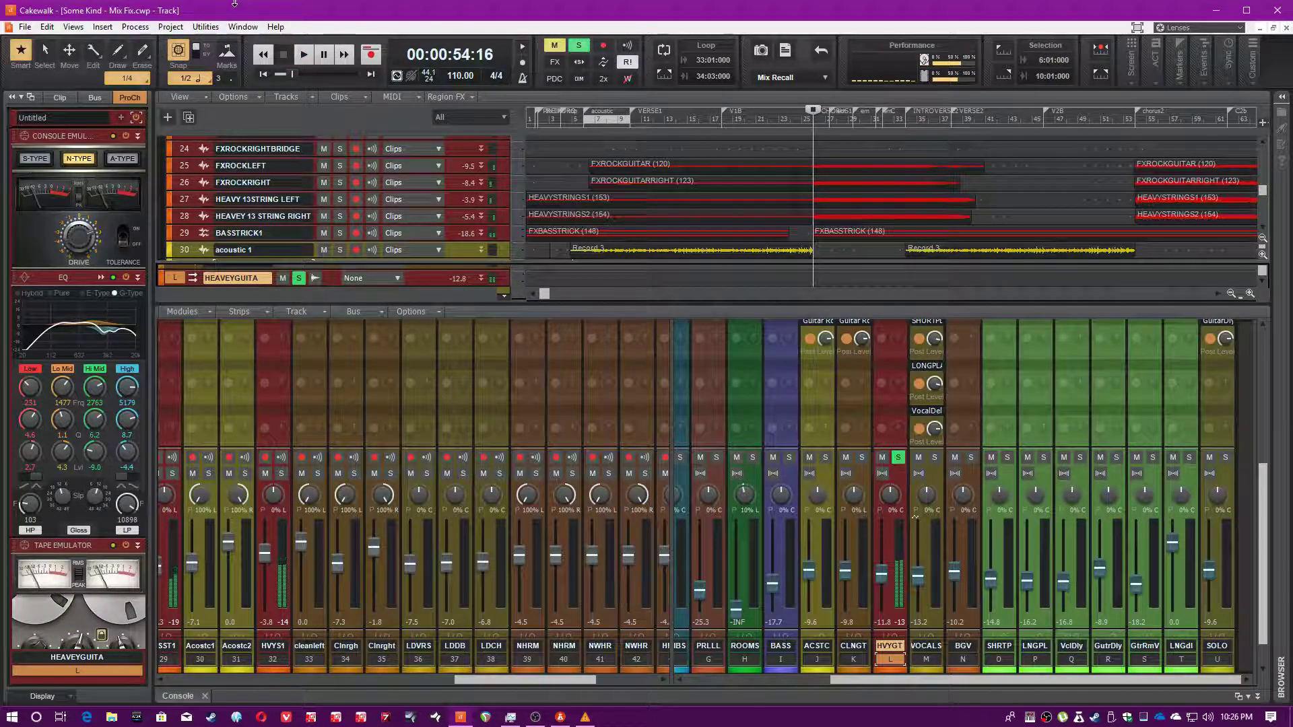
Open the HVYGT bus's QuadCurve equalizer and compare the sound with the whole EQ bypassed and enabled during playback.
scroll(67, 332, down, 3)
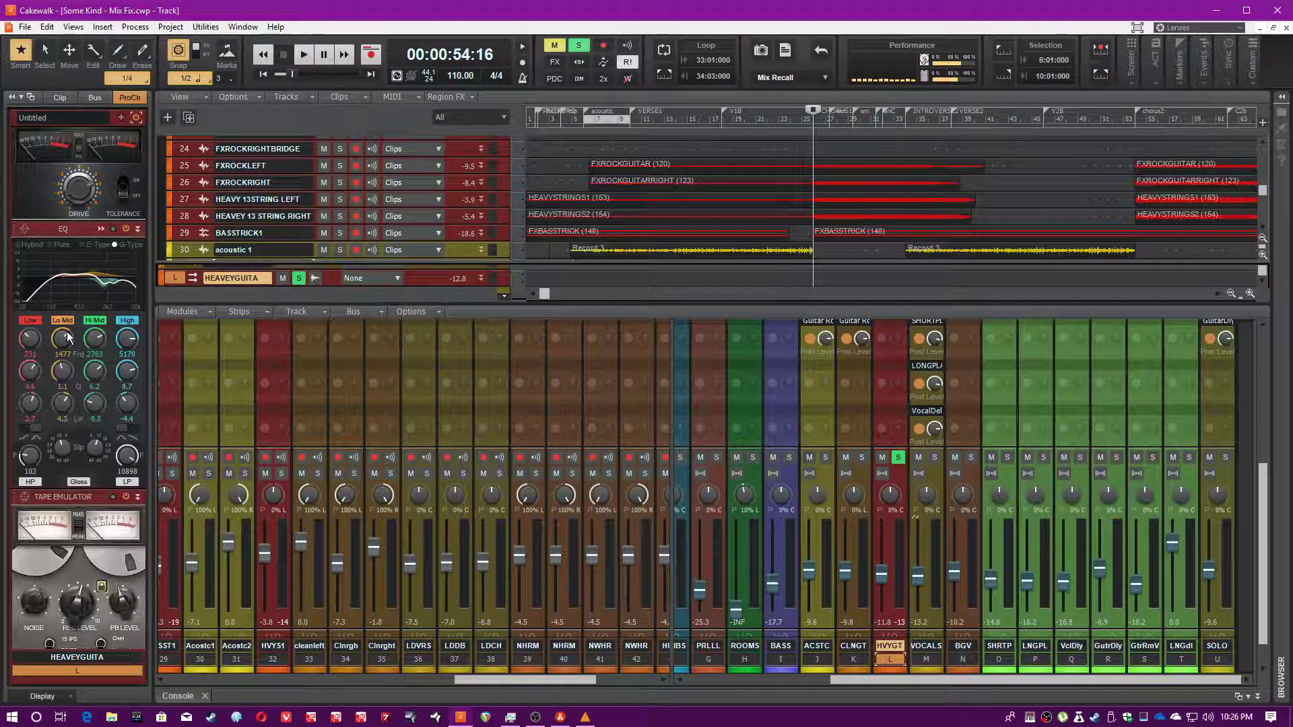
scroll(71, 413, up, 3)
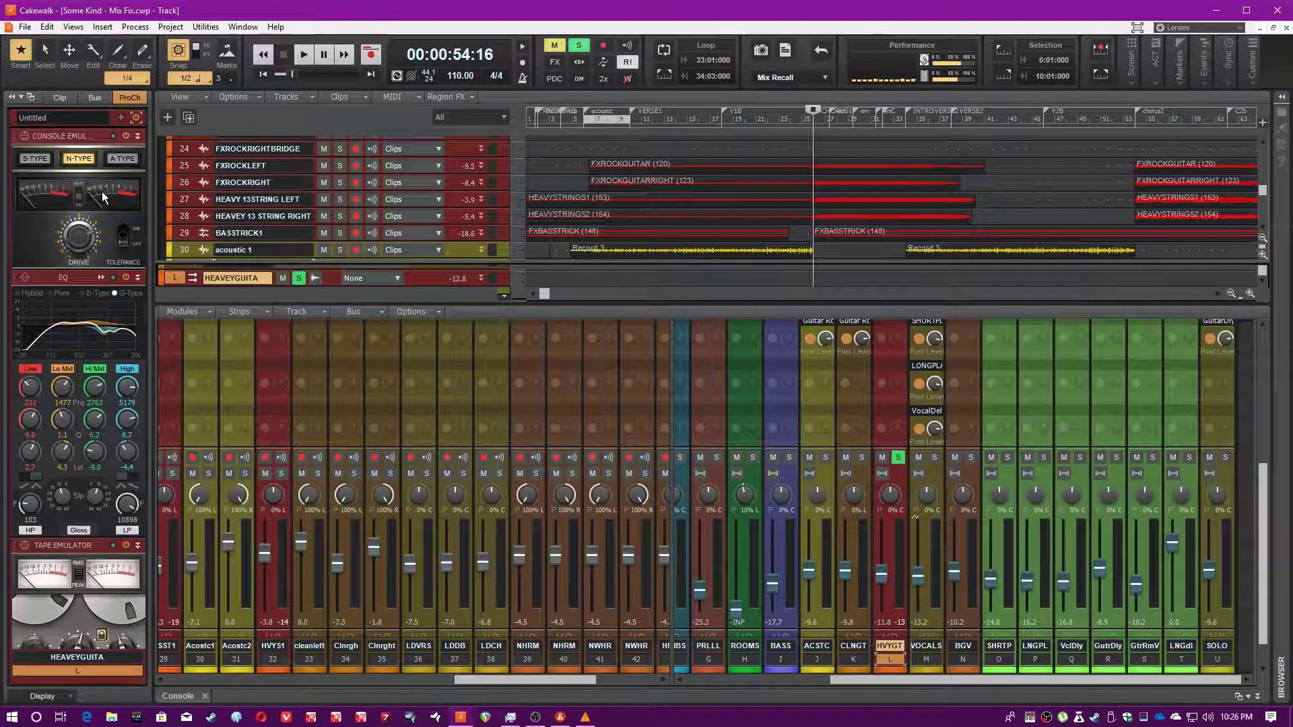
click(100, 277)
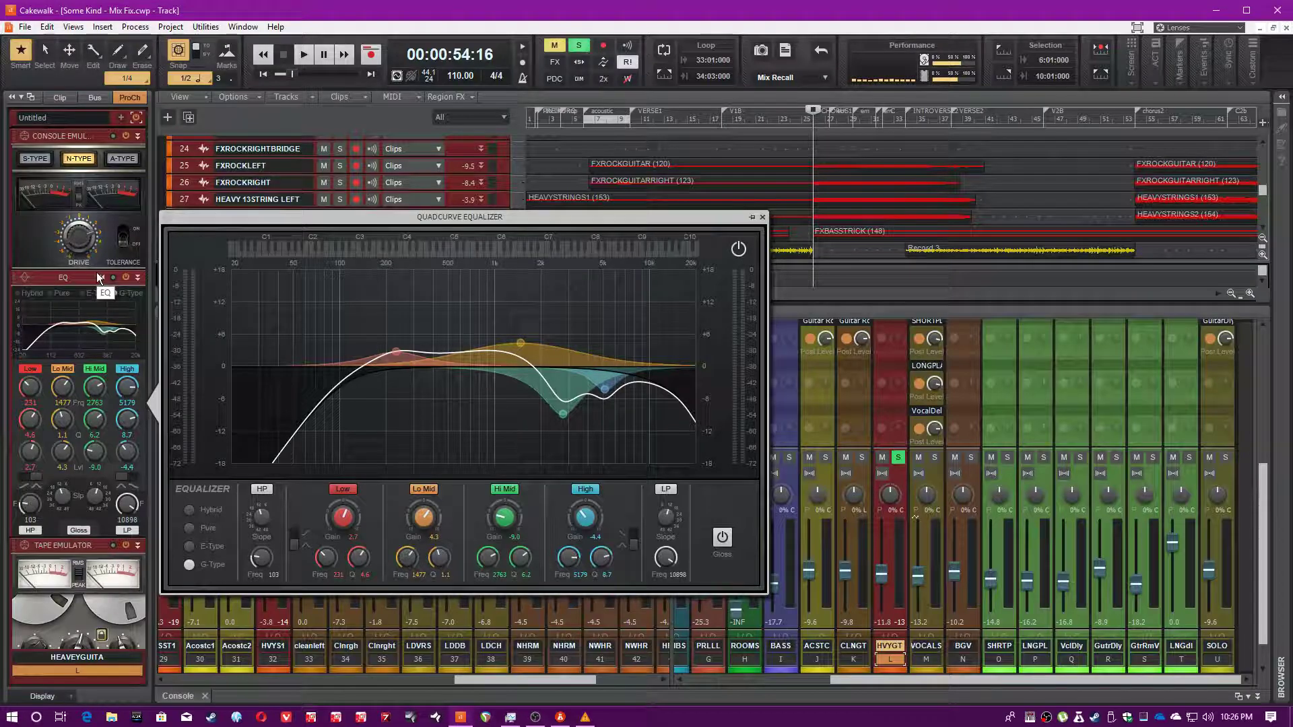
key(space)
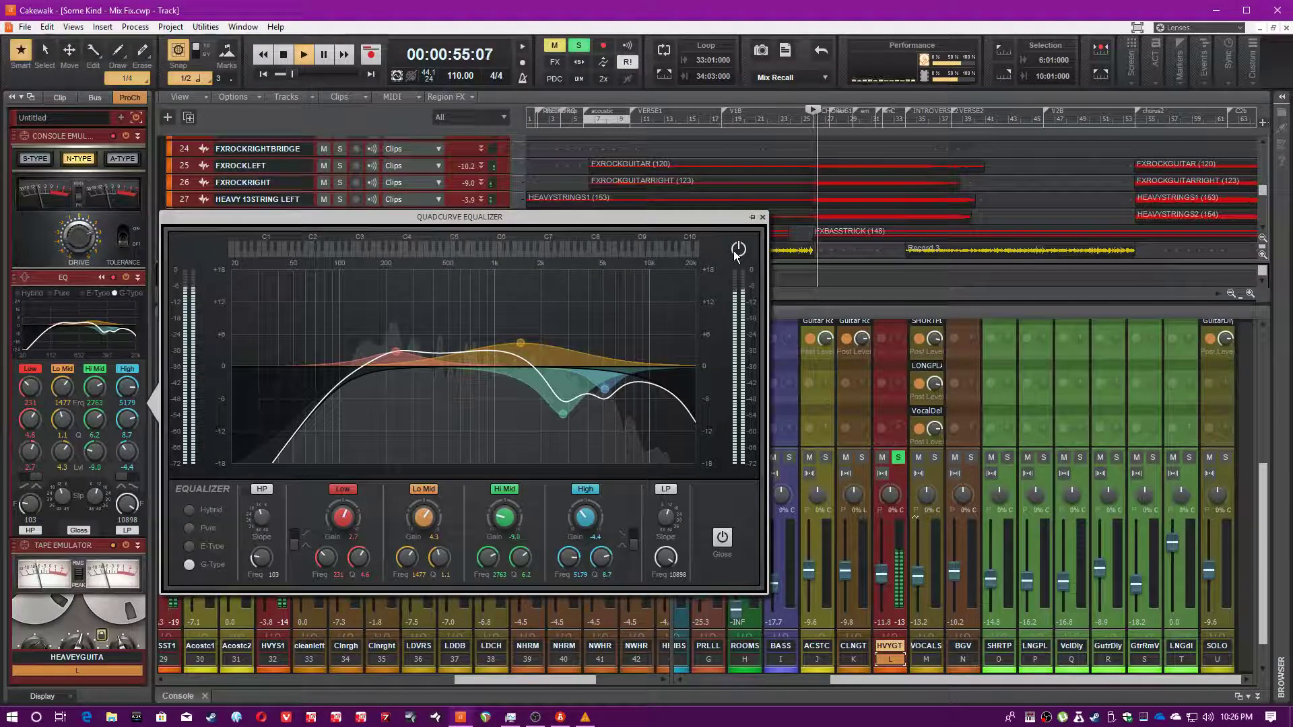
click(737, 251)
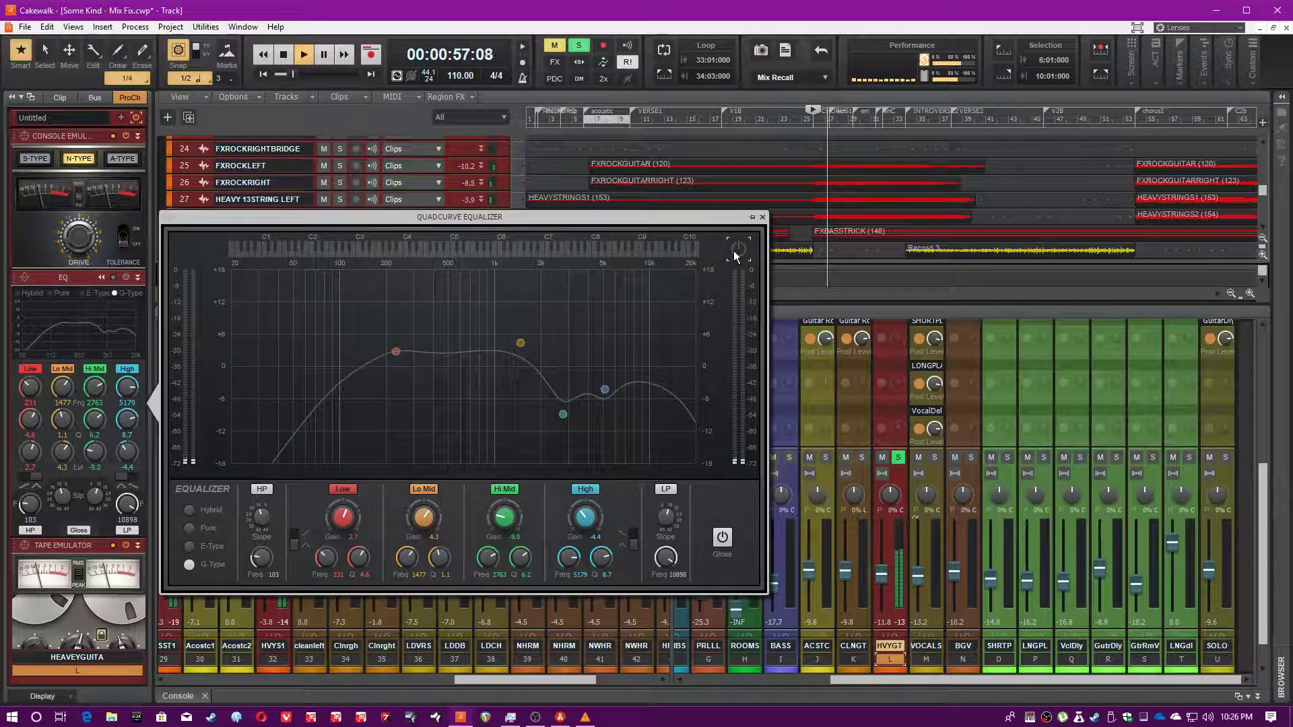
click(737, 250)
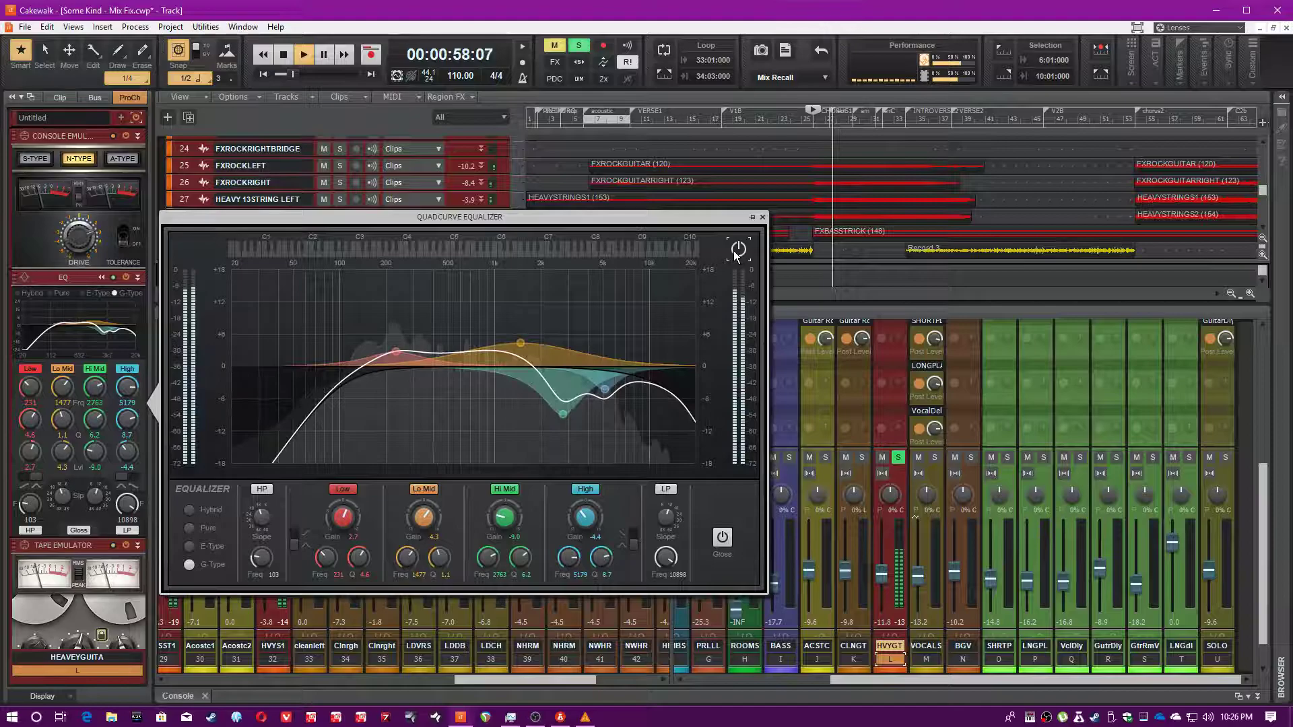
Compare the heavy guitars during playback with the equalizer's Hi Mid band, and after it the High band, bypassed and re-enabled.
click(510, 486)
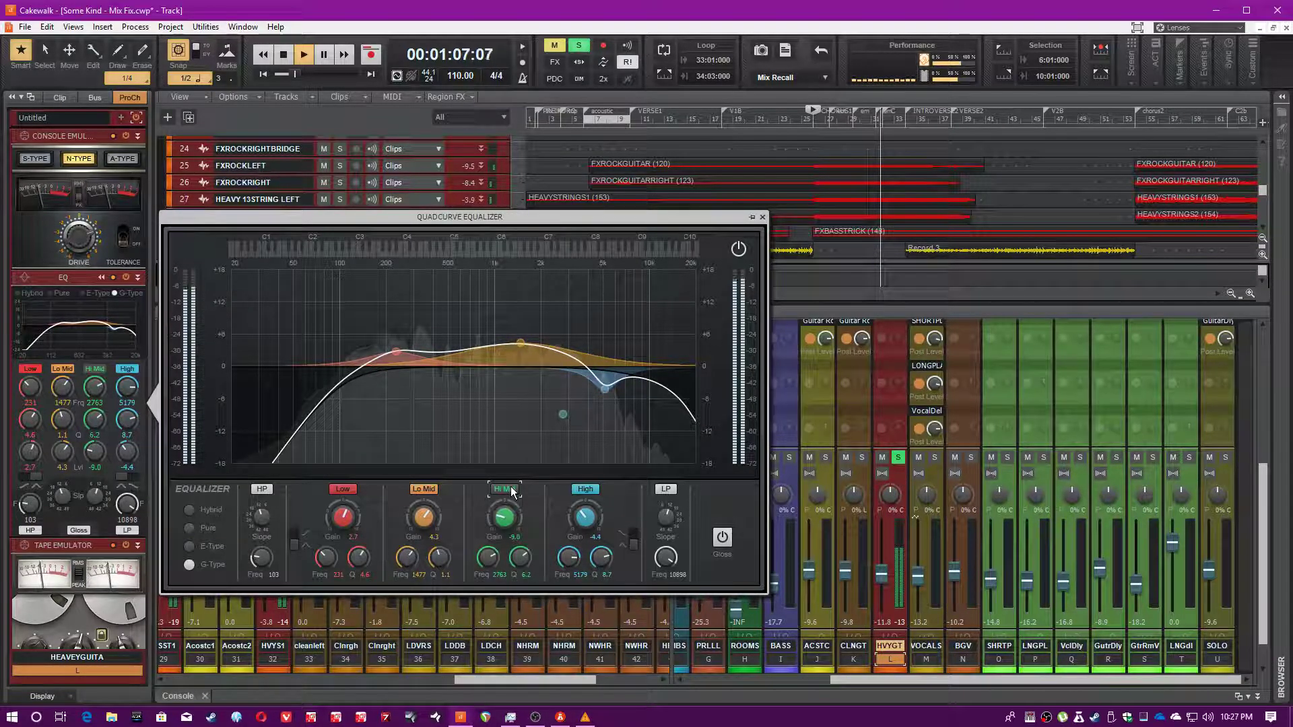
click(511, 489)
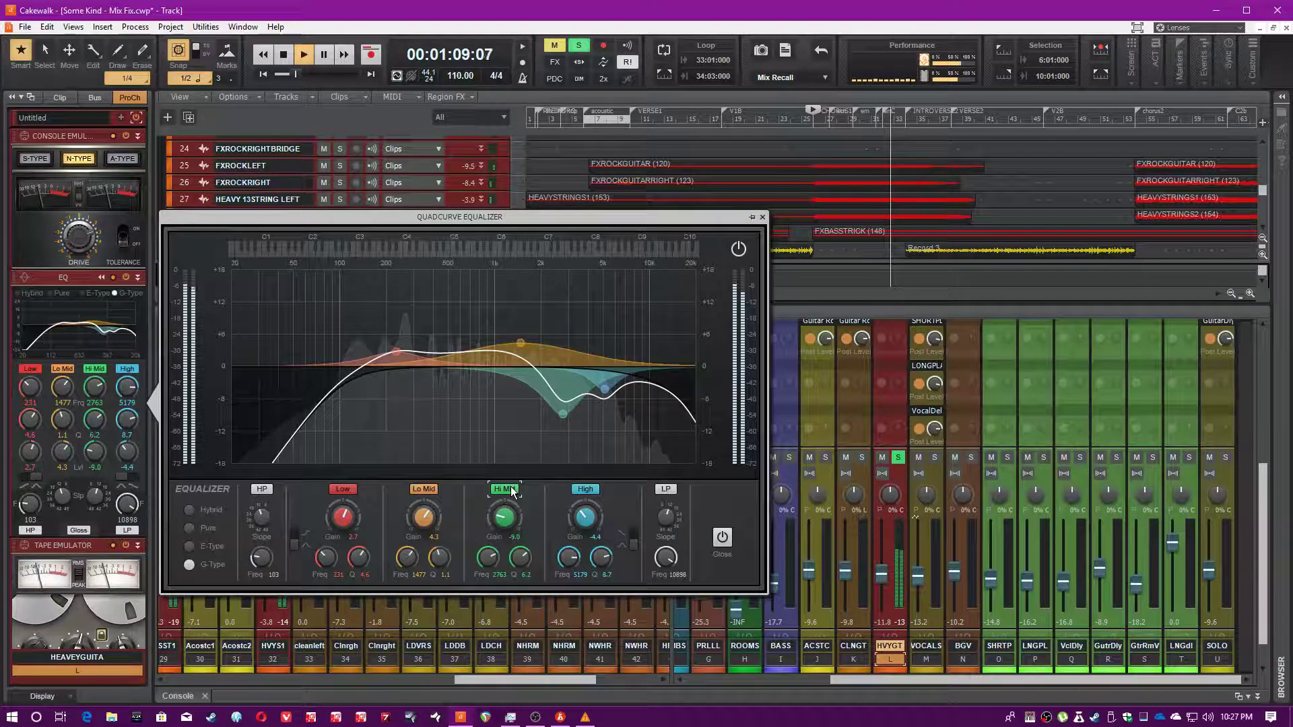
click(584, 489)
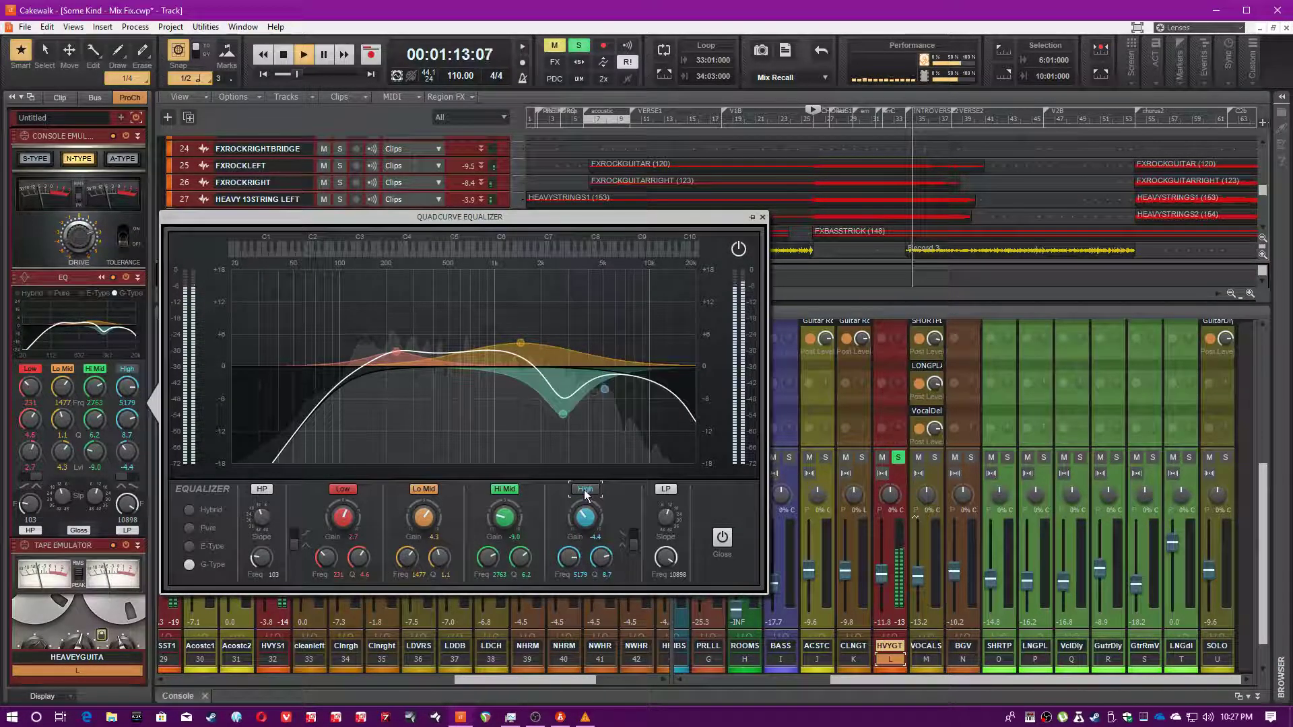
click(585, 491)
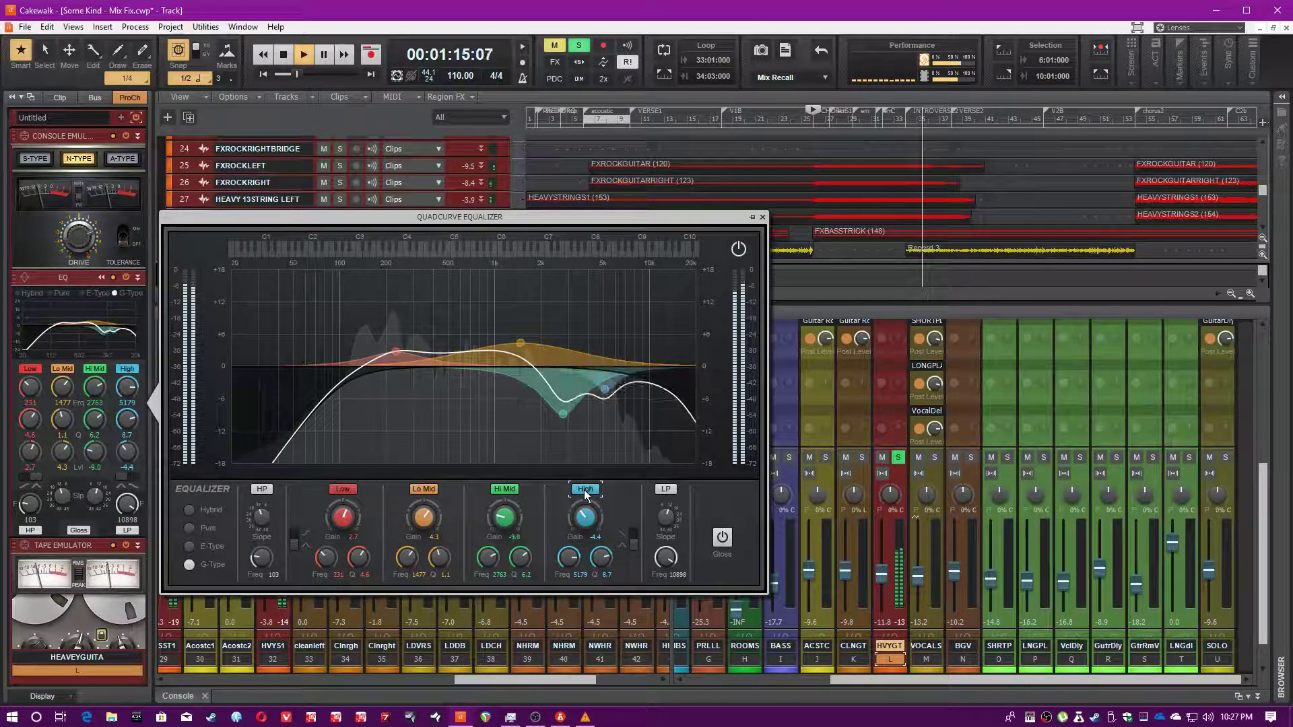
Restart playback with the QuadCurve equalizer open and compare the sound with its low-pass filter bypassed and enabled.
click(102, 278)
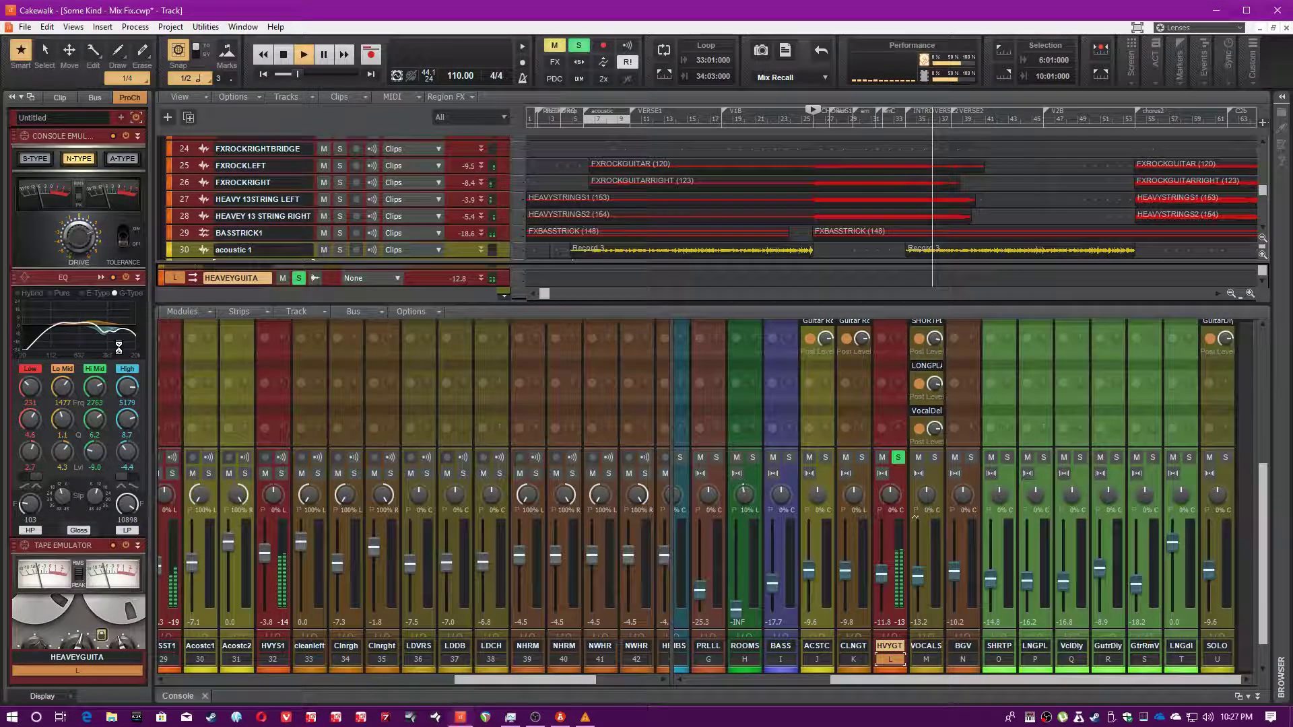
click(105, 277)
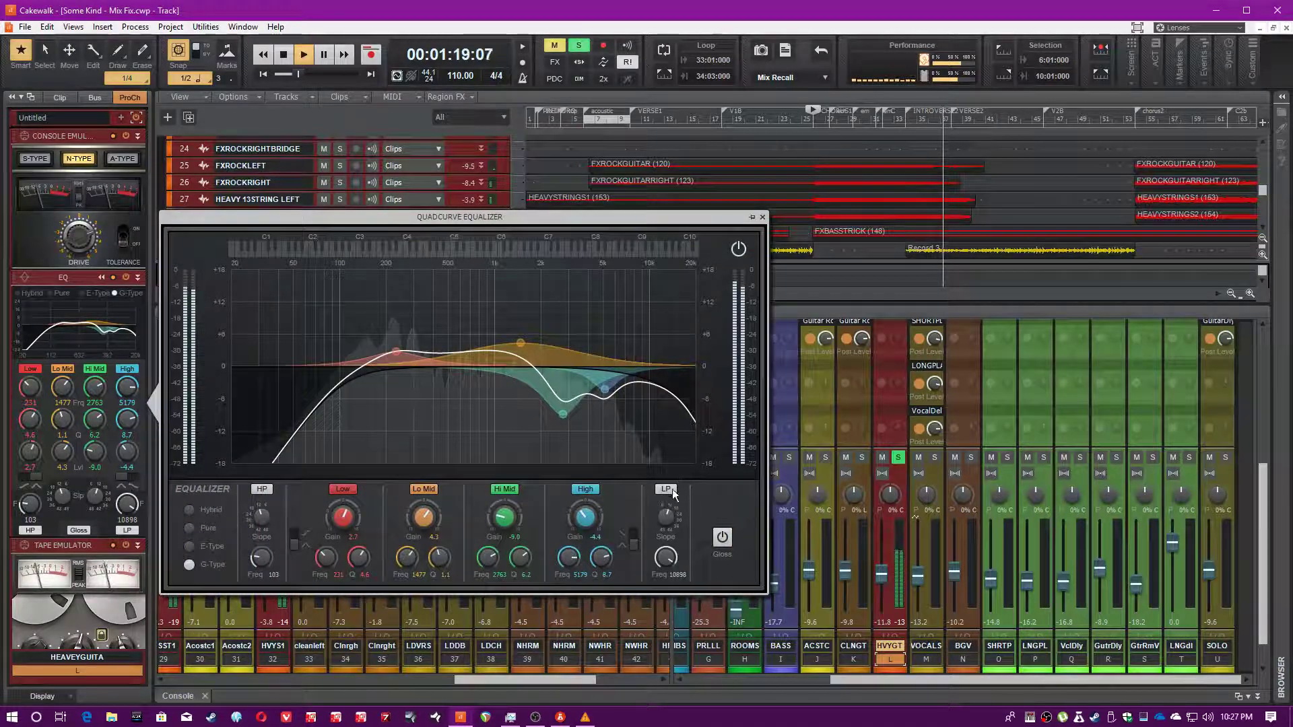
key(space)
key(space)
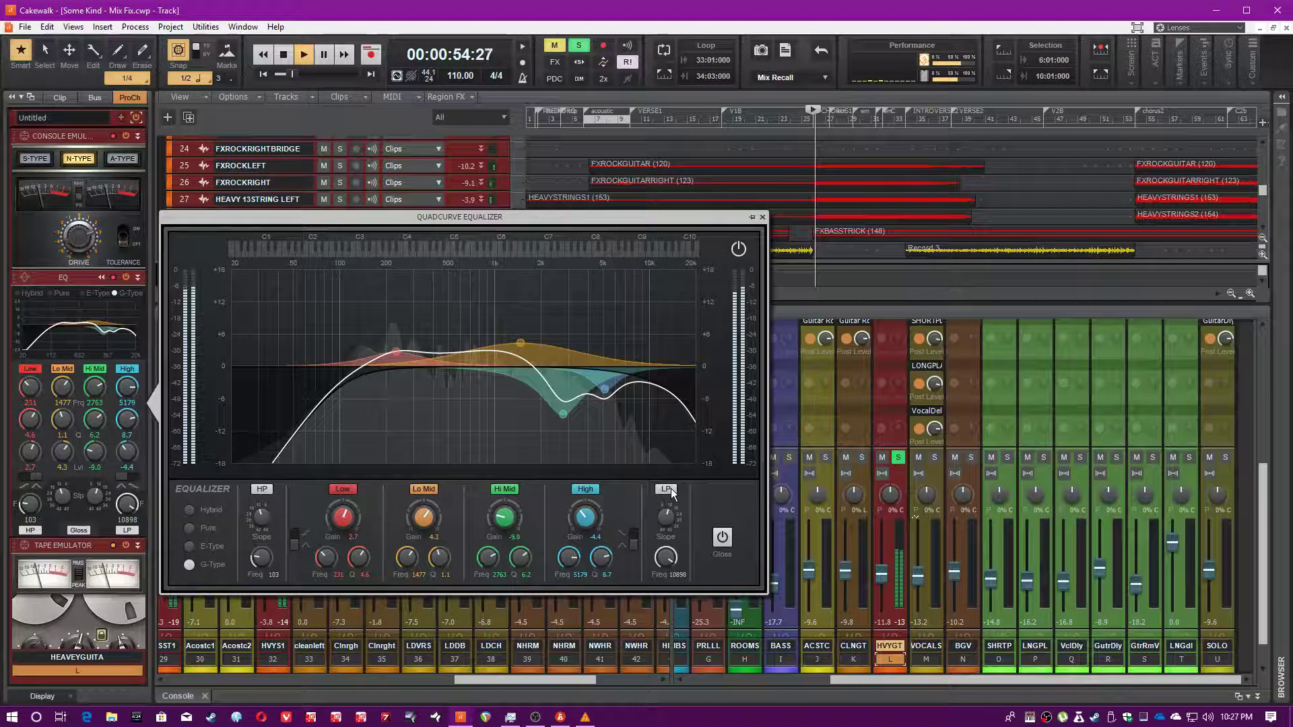
click(667, 489)
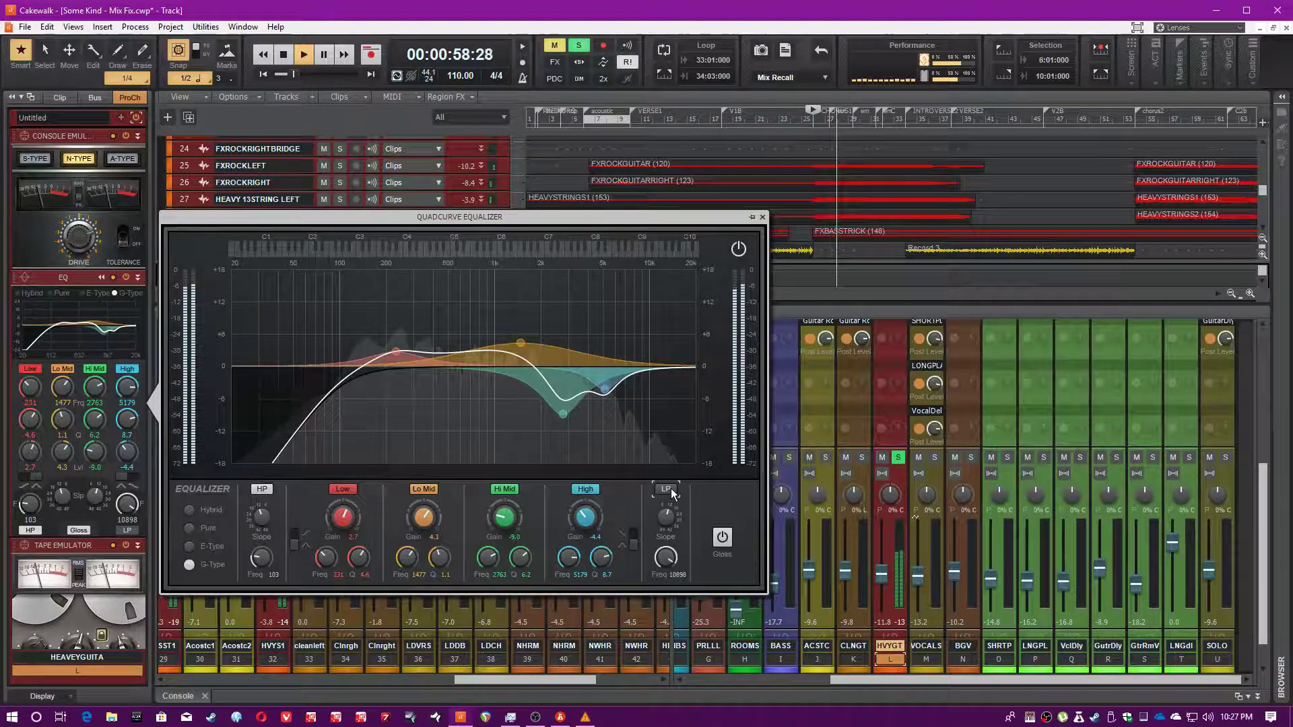
click(671, 494)
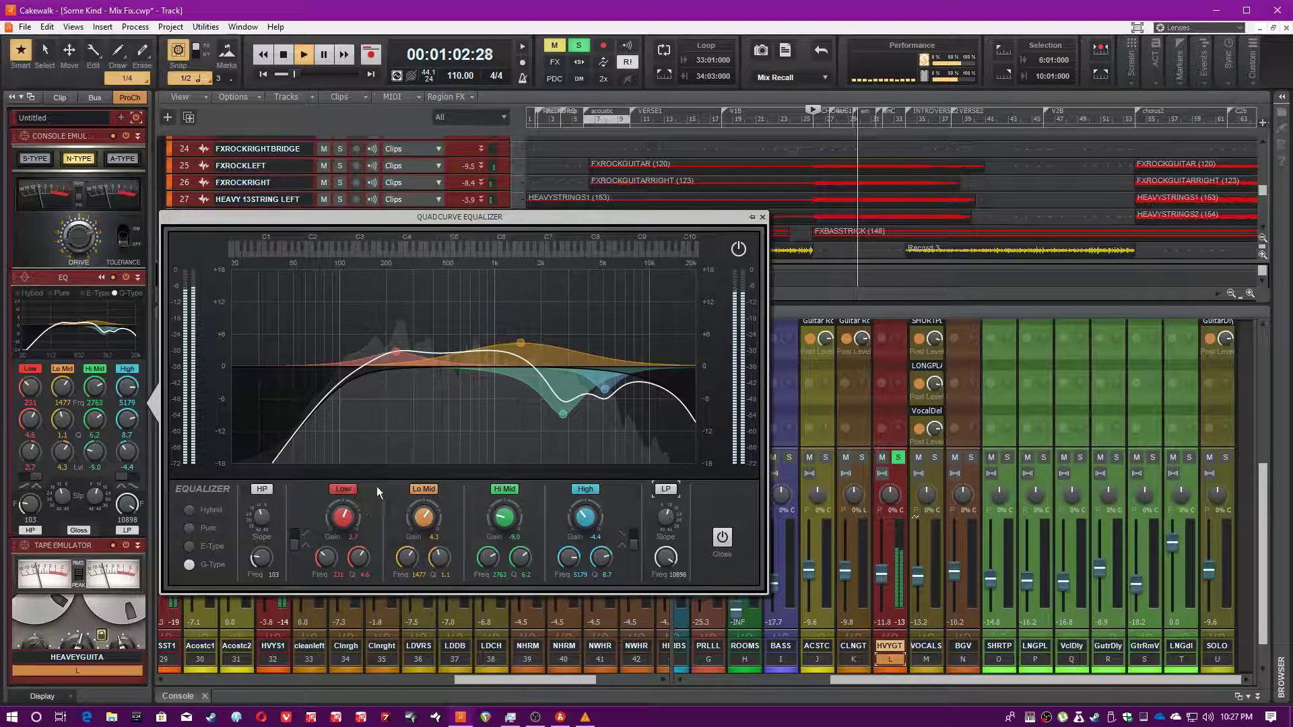
Compare the heavy guitars with the equalizer's Lo Mid and Low bands each bypassed and re-enabled, and save the project.
click(424, 489)
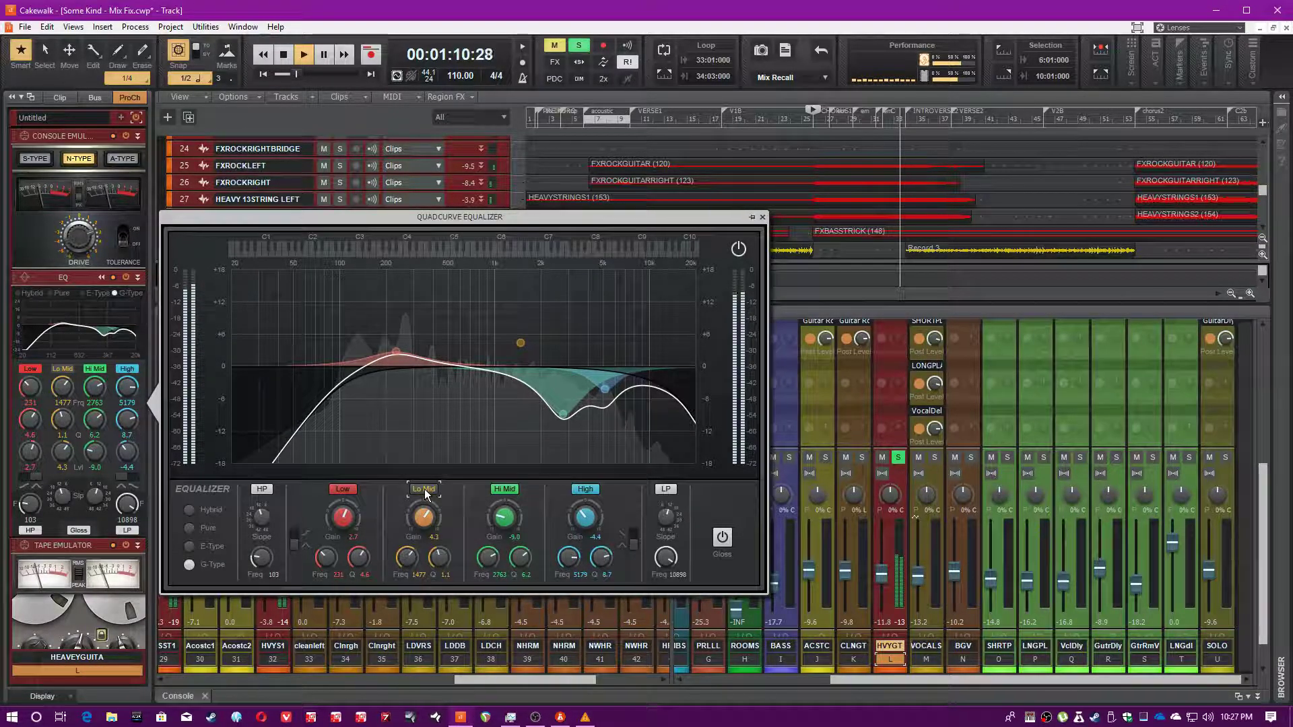
click(424, 489)
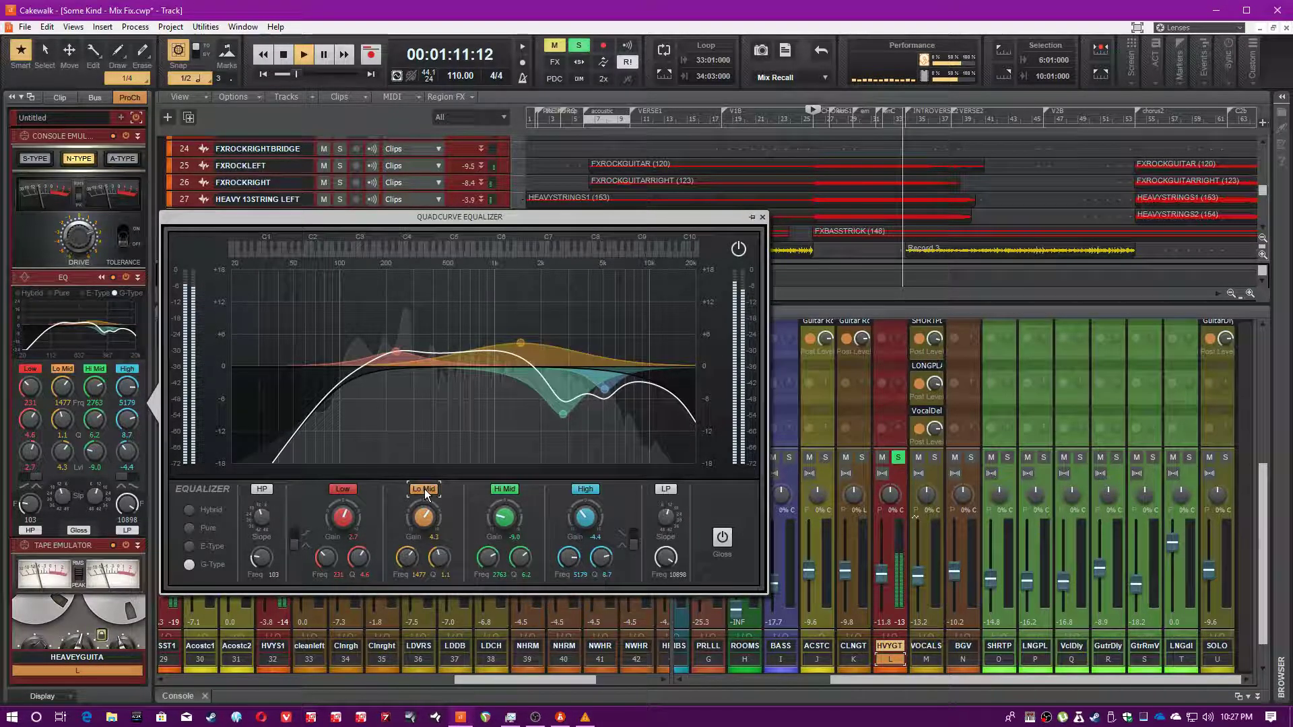
click(345, 491)
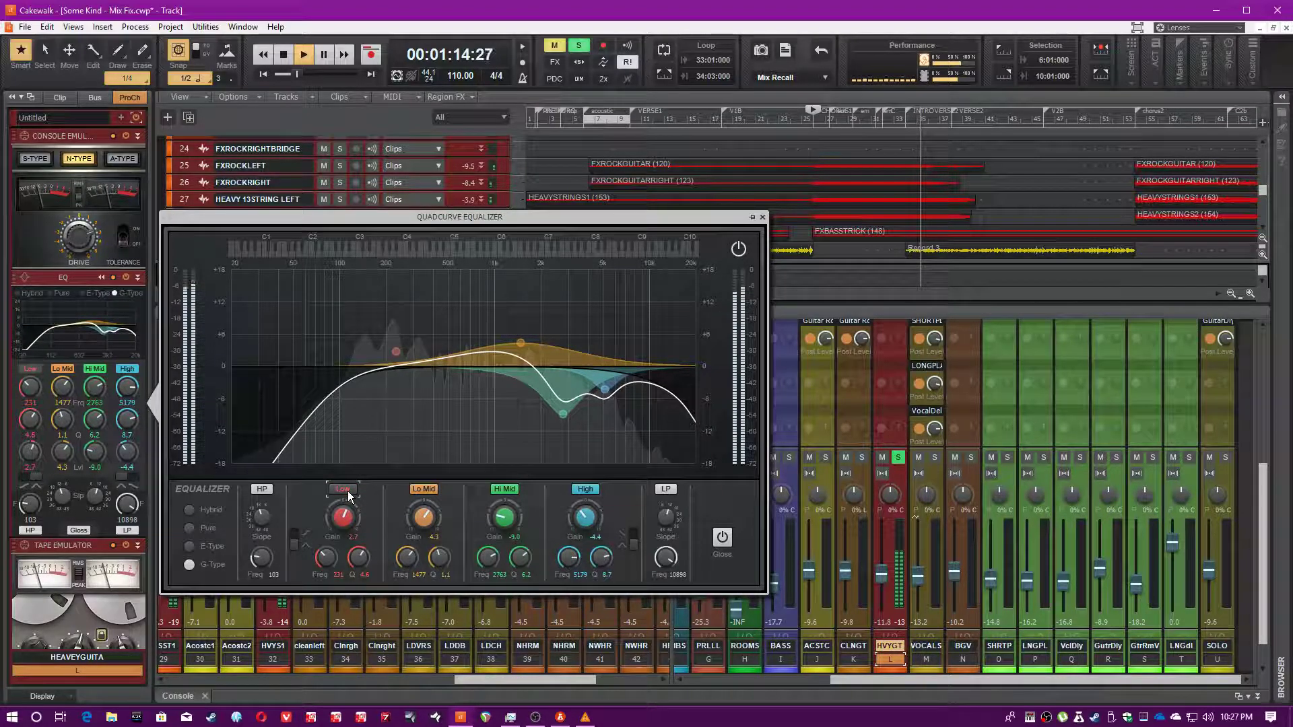
key(space)
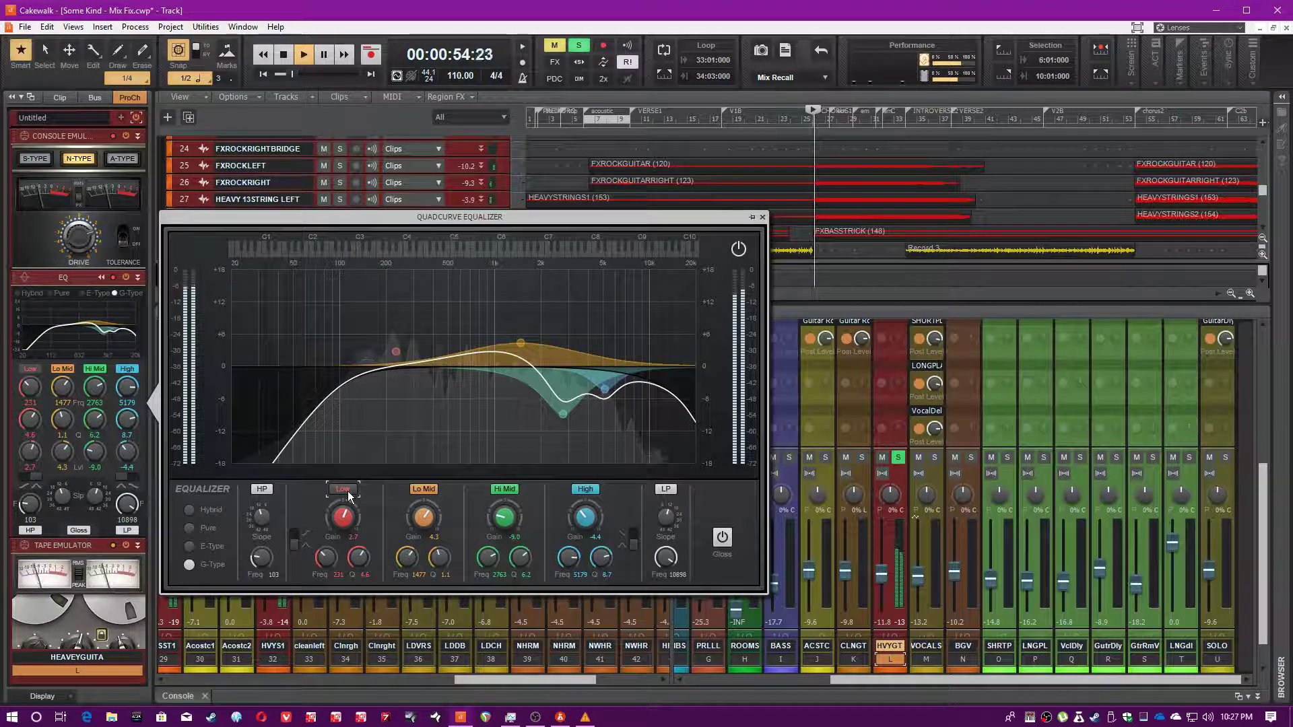
click(347, 492)
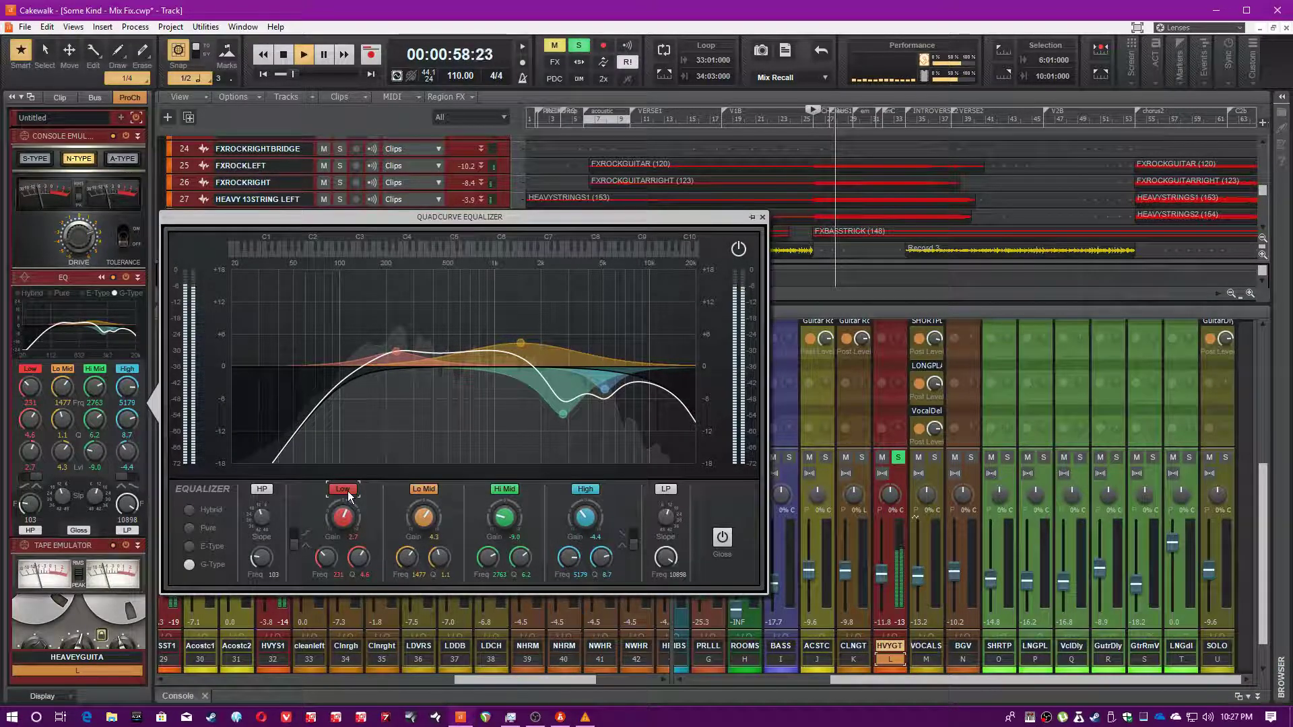
click(348, 492)
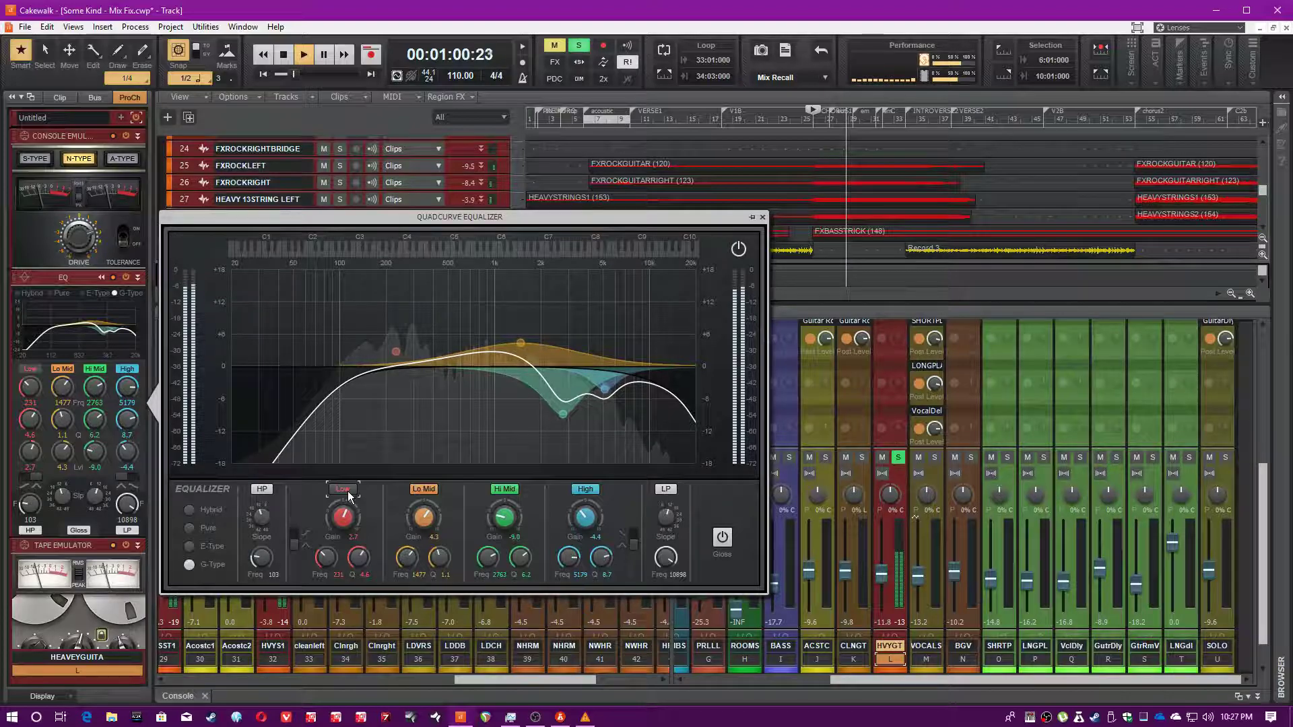
click(348, 494)
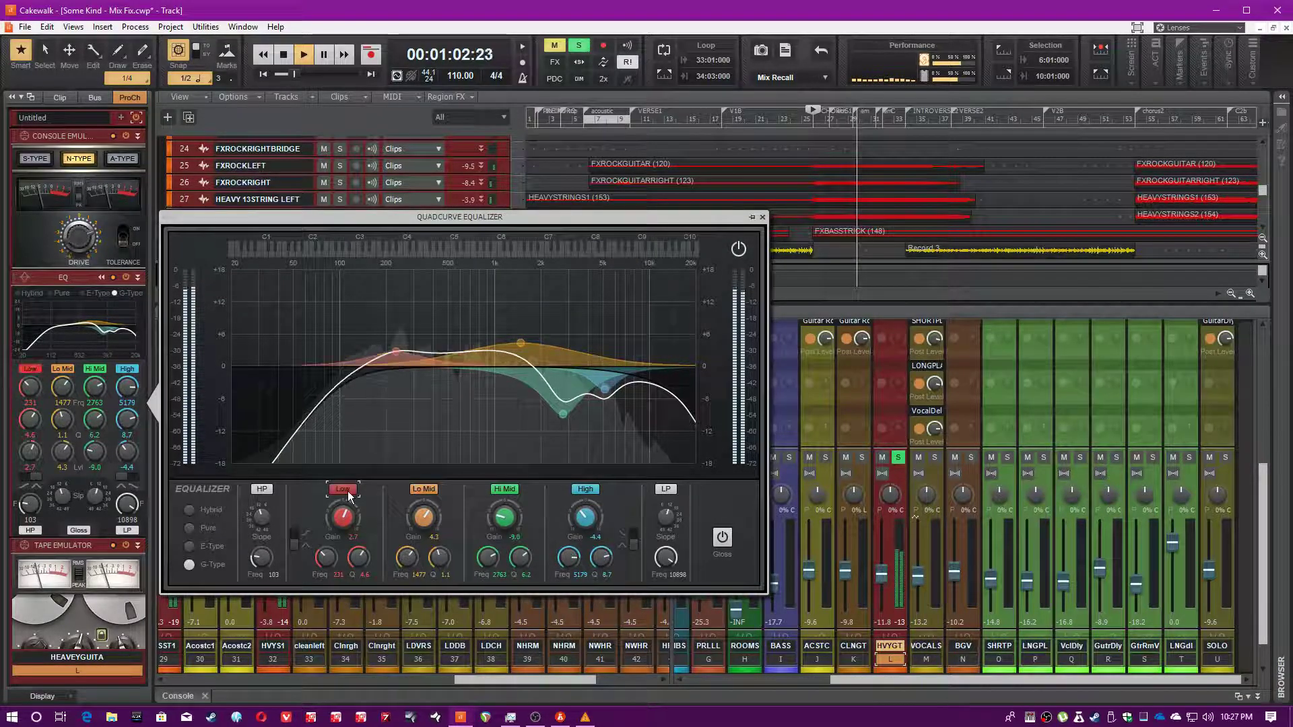
key(ctrl+s)
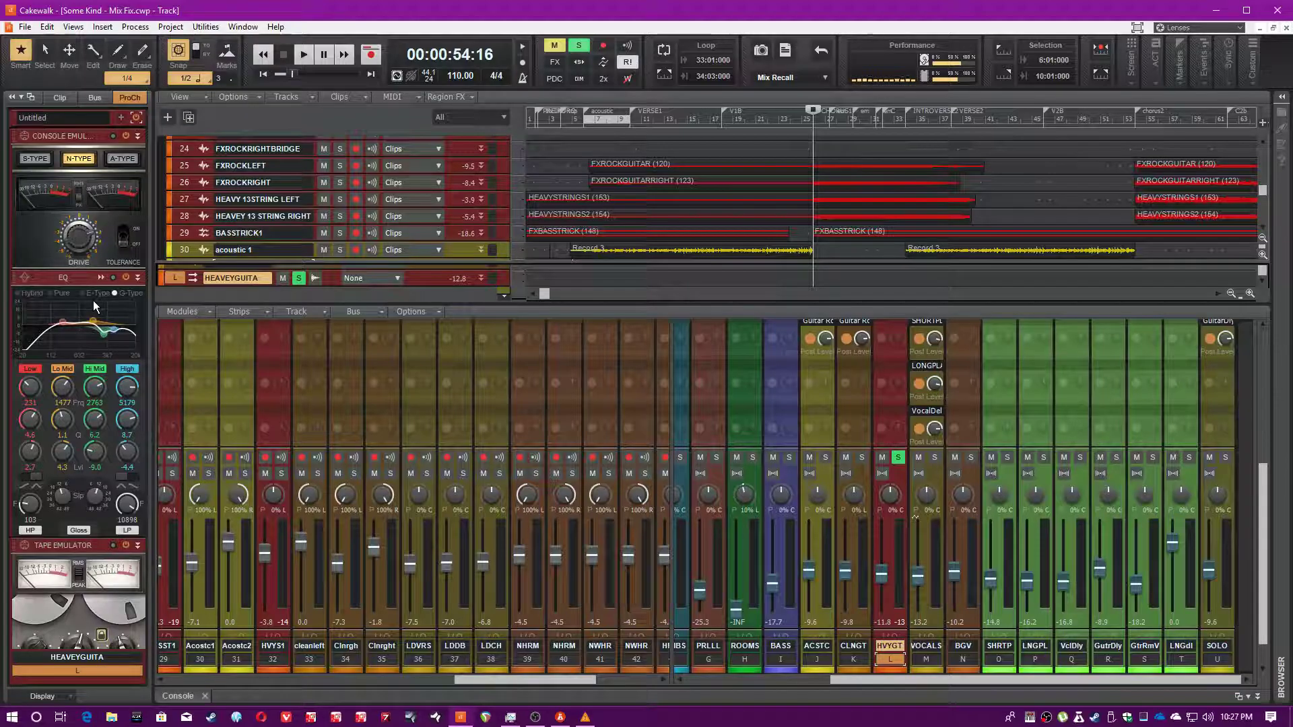
Play the soloed HVYGT bus and compare its sound with the whole ProChannel EQ module off and on.
click(125, 277)
key(space)
click(126, 280)
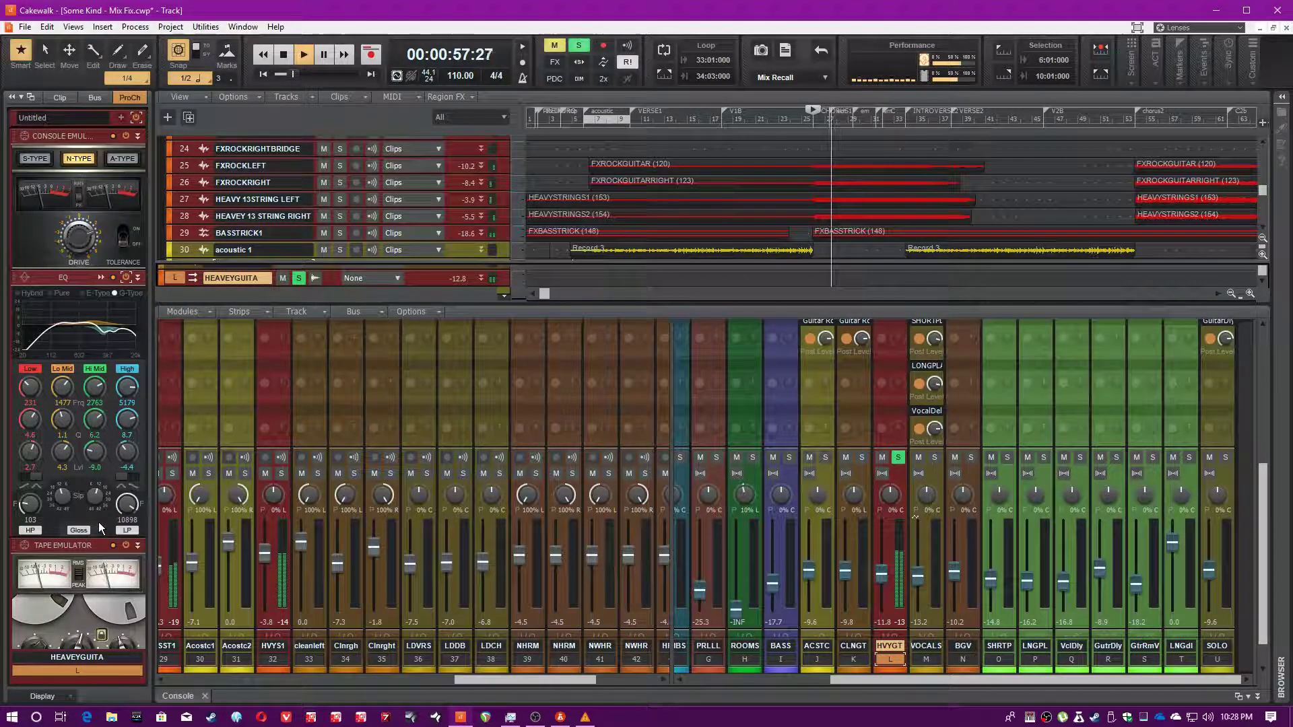
Compare the HVYGT bus with its Tape Emulator toggled off and on during playback, stop playback and unsolo the bus.
scroll(99, 528, down, 2)
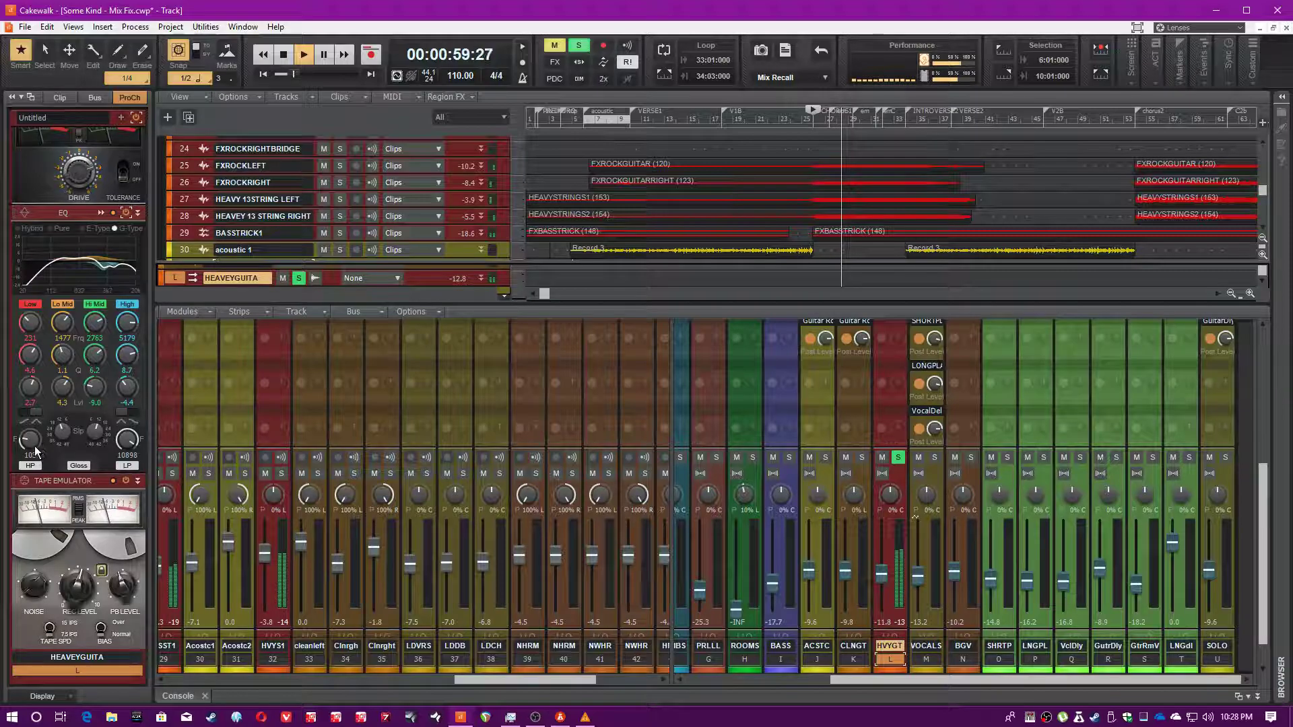
scroll(78, 504, down, 1)
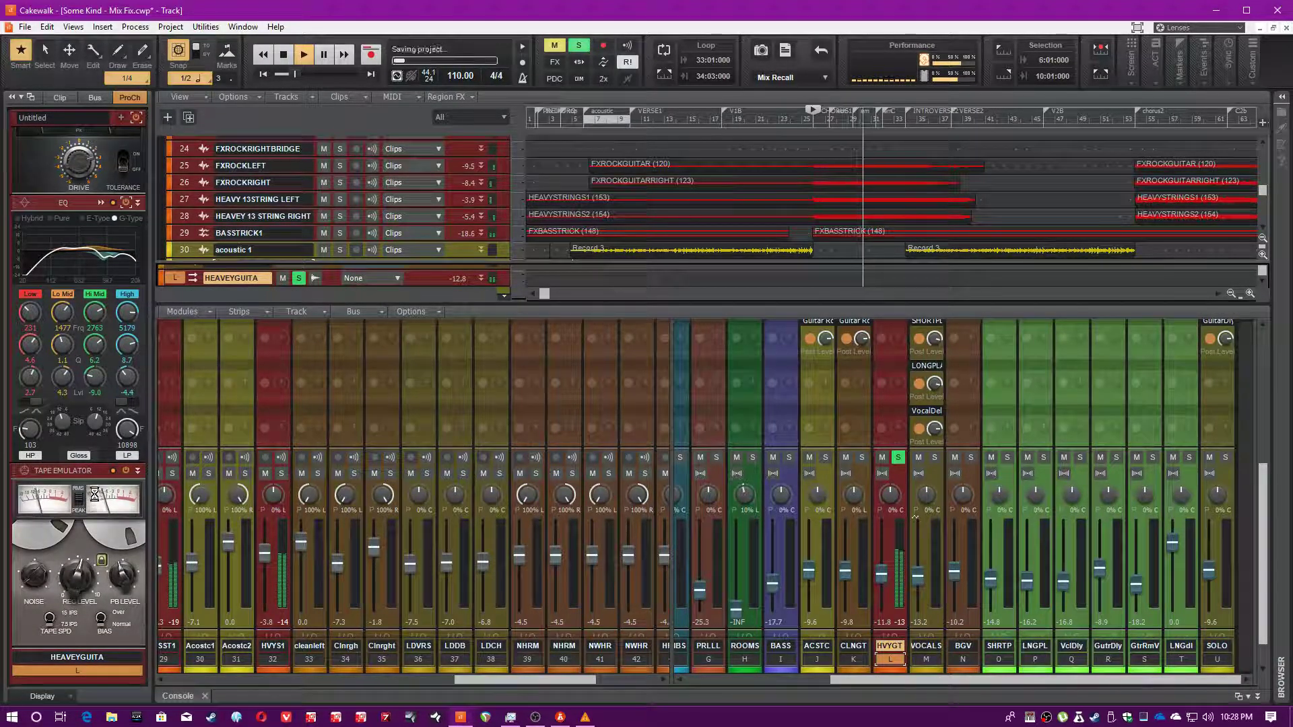
click(125, 471)
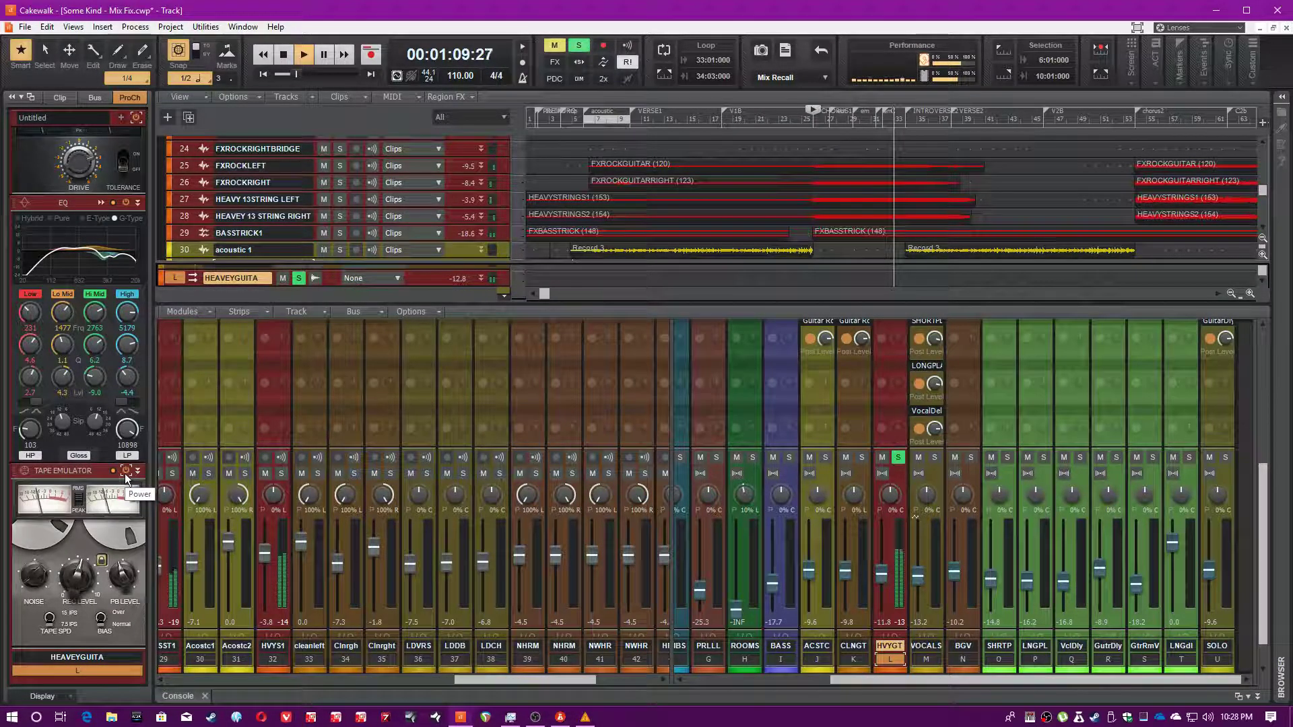
key(ctrl+s)
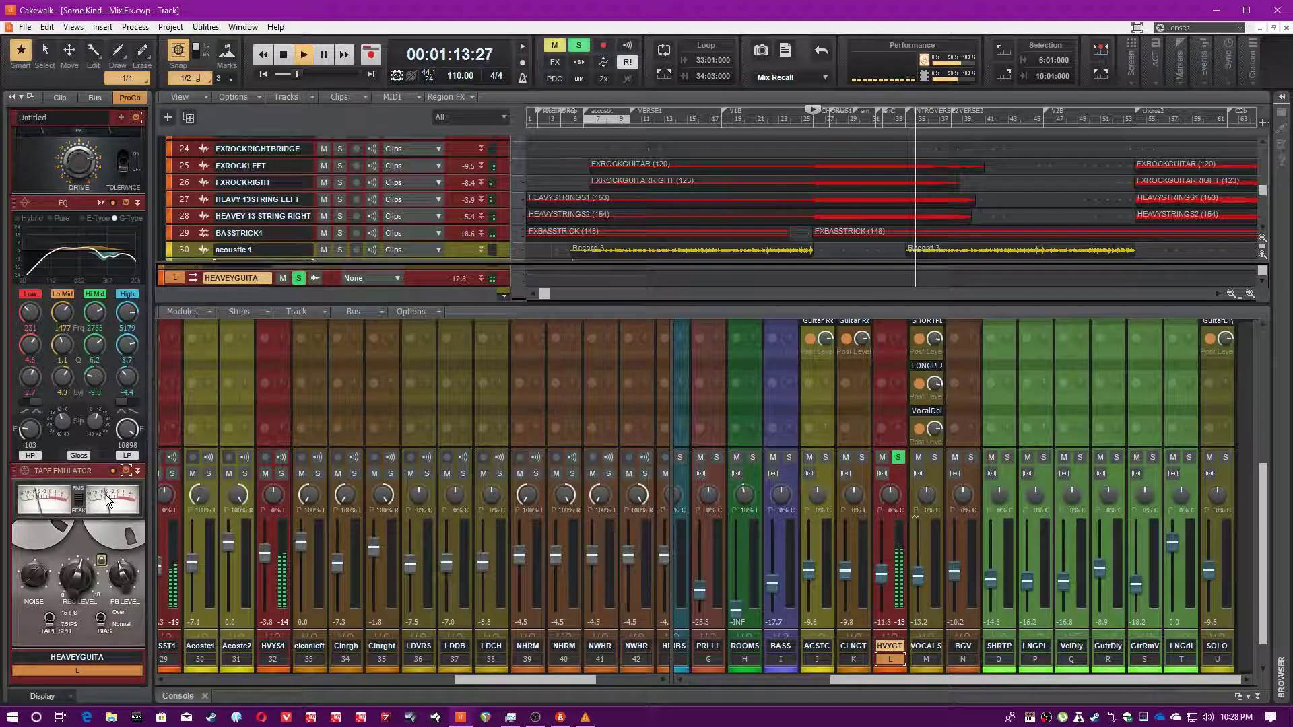
click(125, 470)
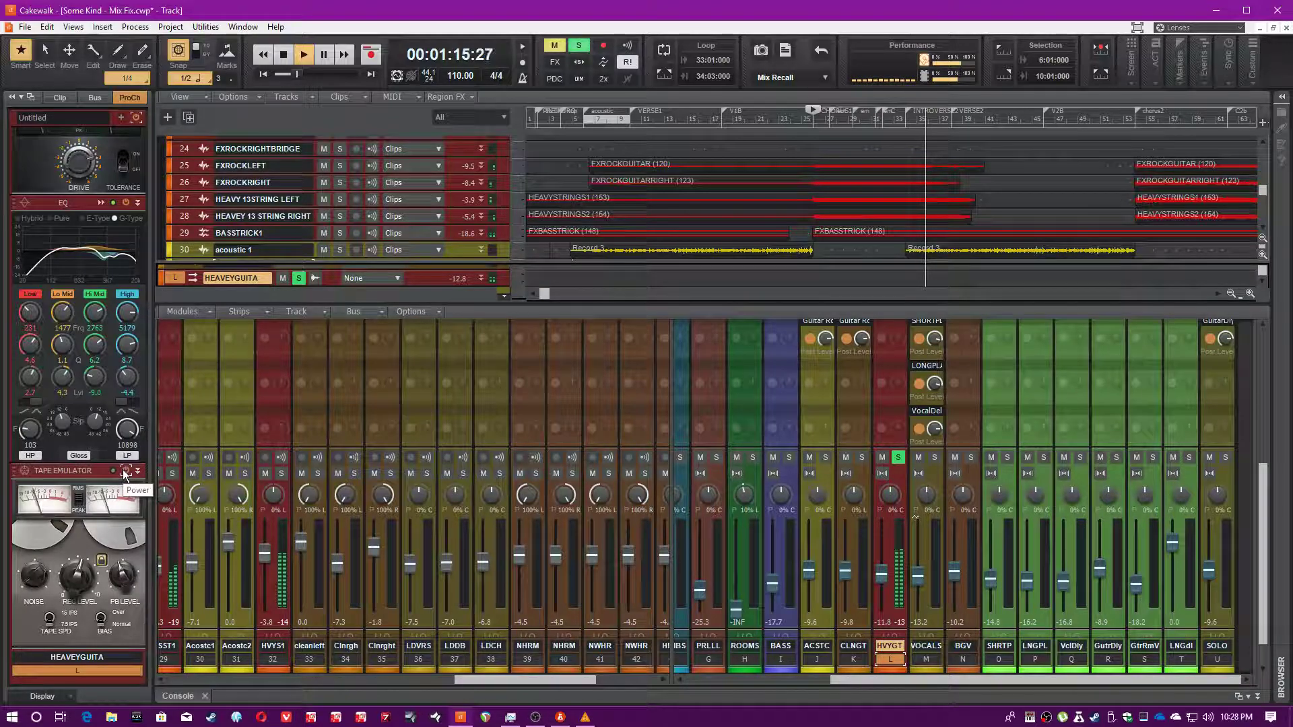
key(space)
key(space)
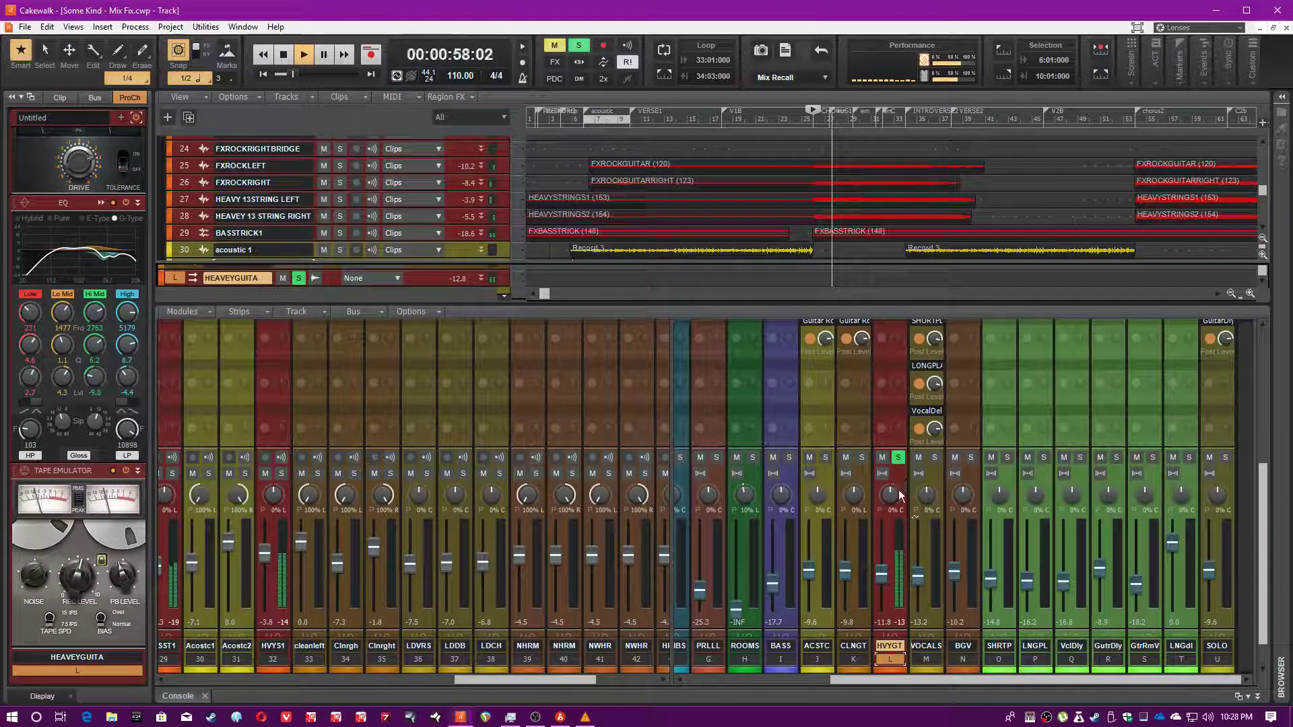
key(space)
click(897, 457)
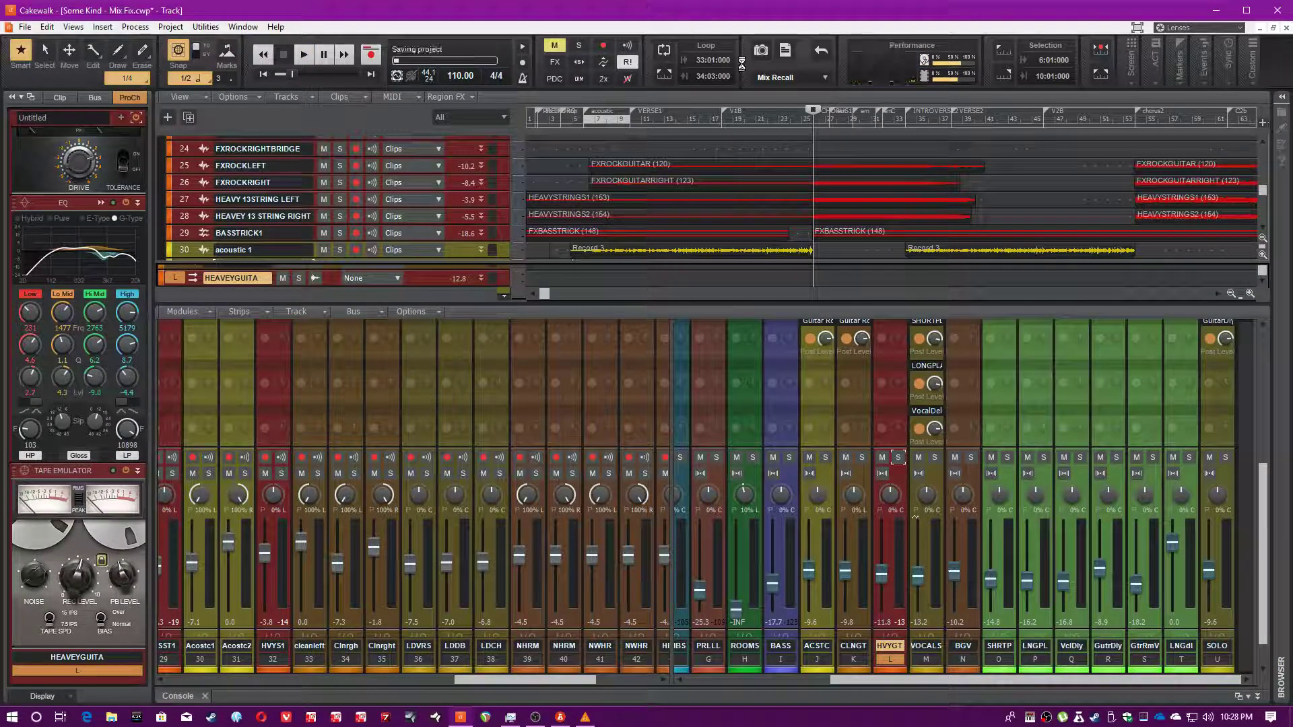
Open the DD Limiter on the HVYGT bus, position its window clear of that bus, and solo the bus during playback.
scroll(887, 420, up, 5)
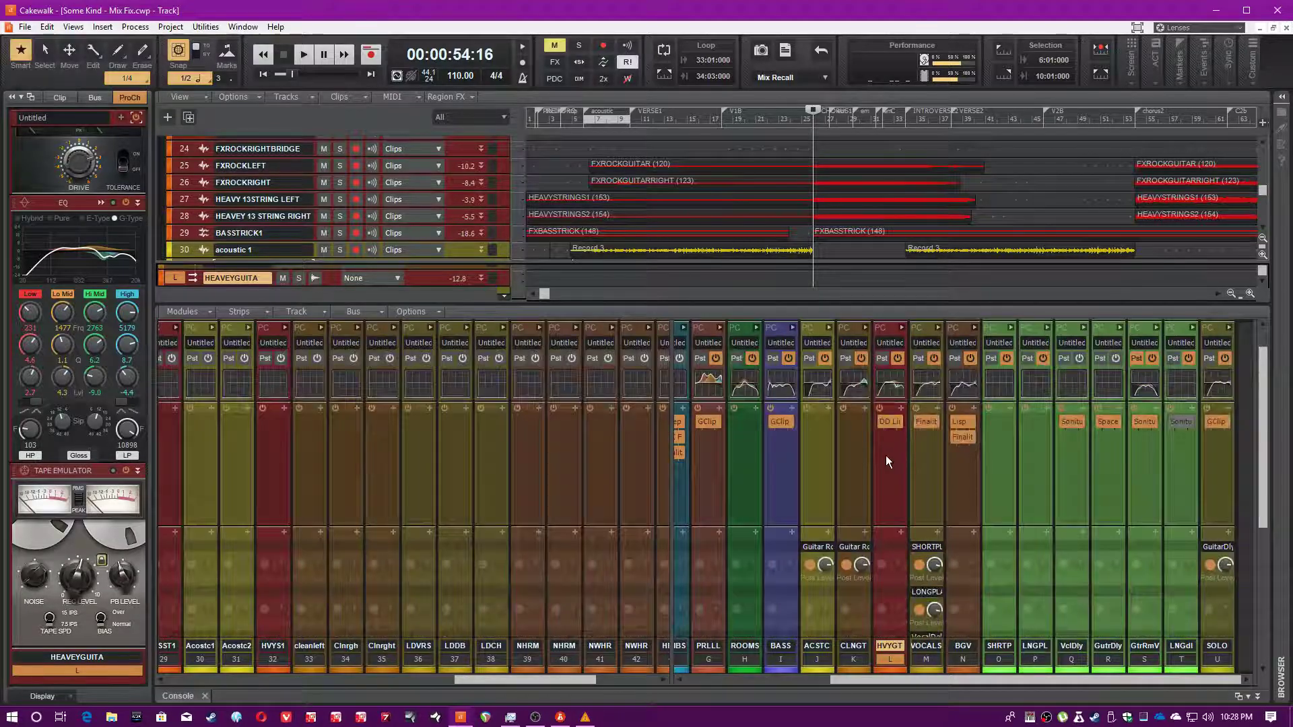
double_click(896, 425)
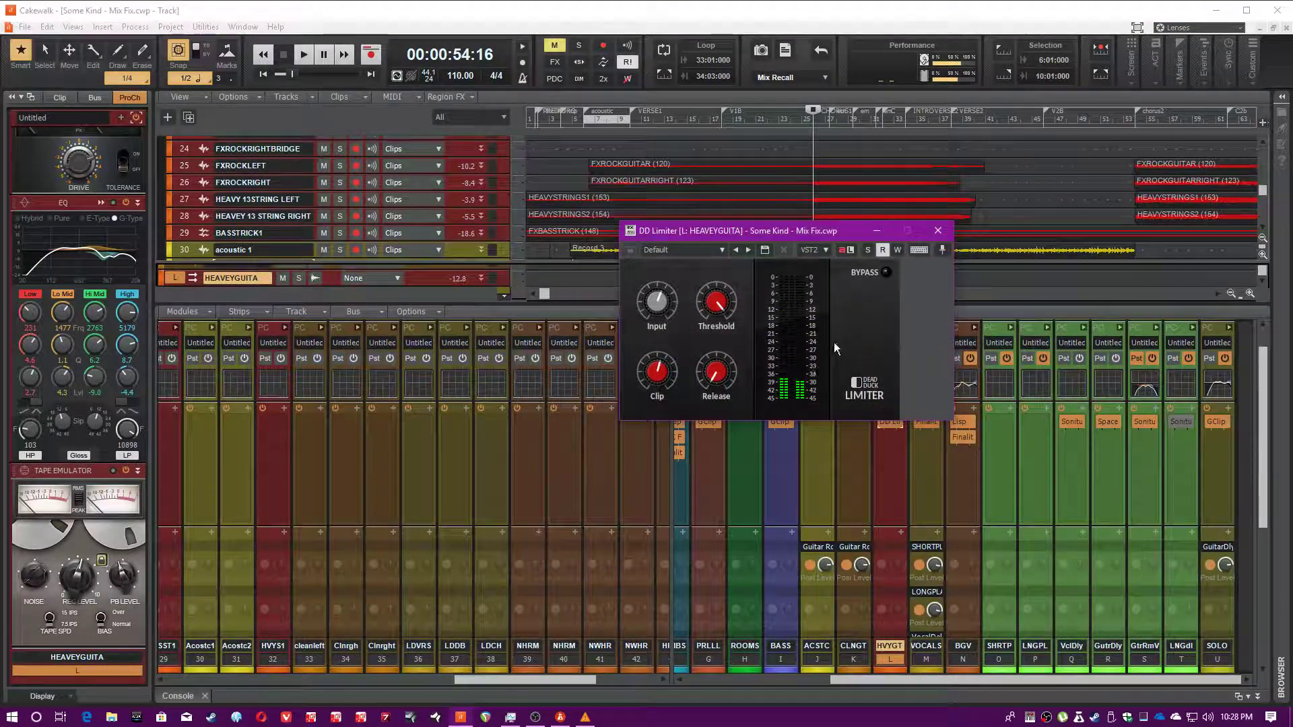
drag(768, 233, 661, 218)
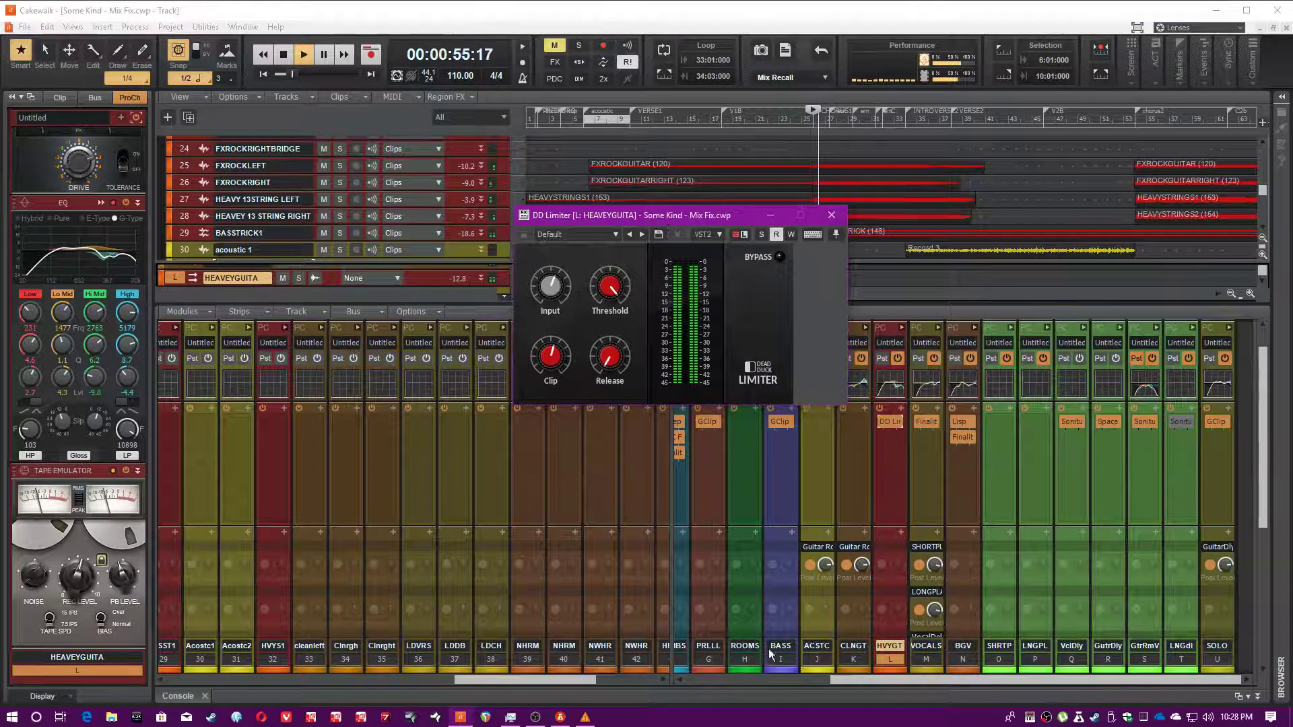
scroll(889, 525, down, 5)
click(898, 523)
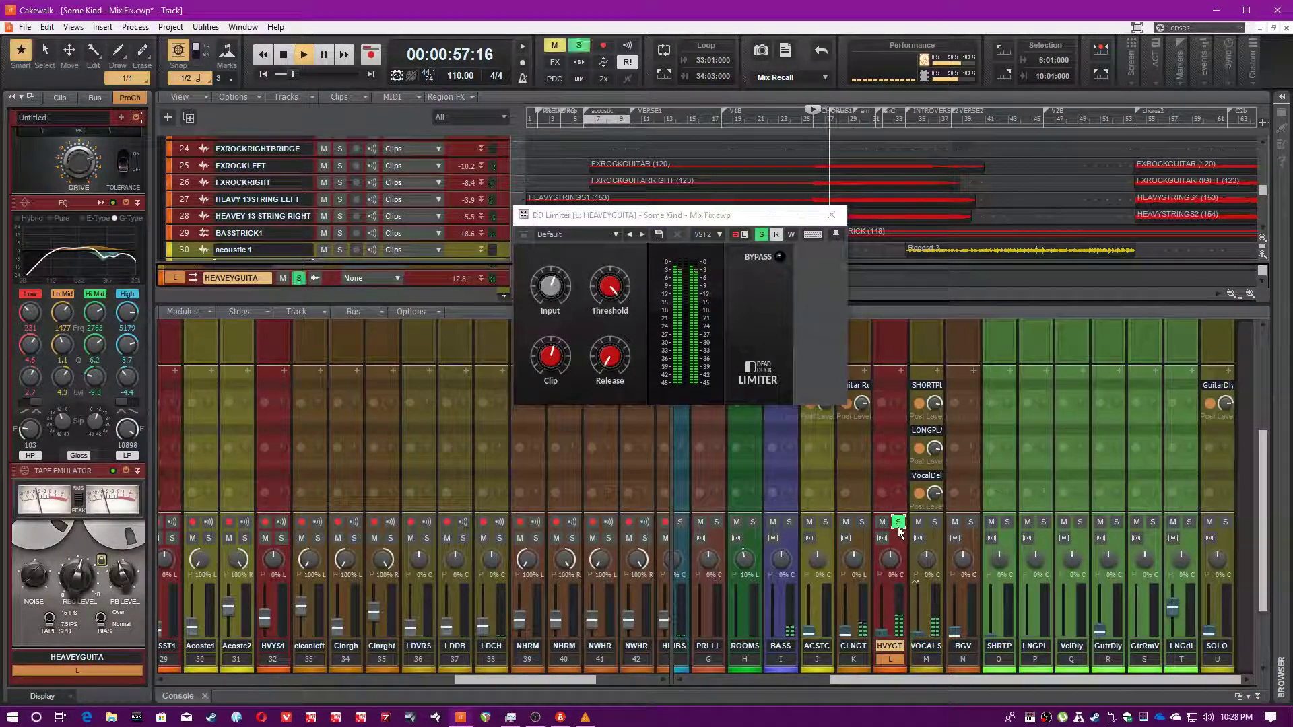
Examine the DD Limiter's meters and Clip setting during playback, close the limiter and unsolo the HVYGT bus.
click(717, 295)
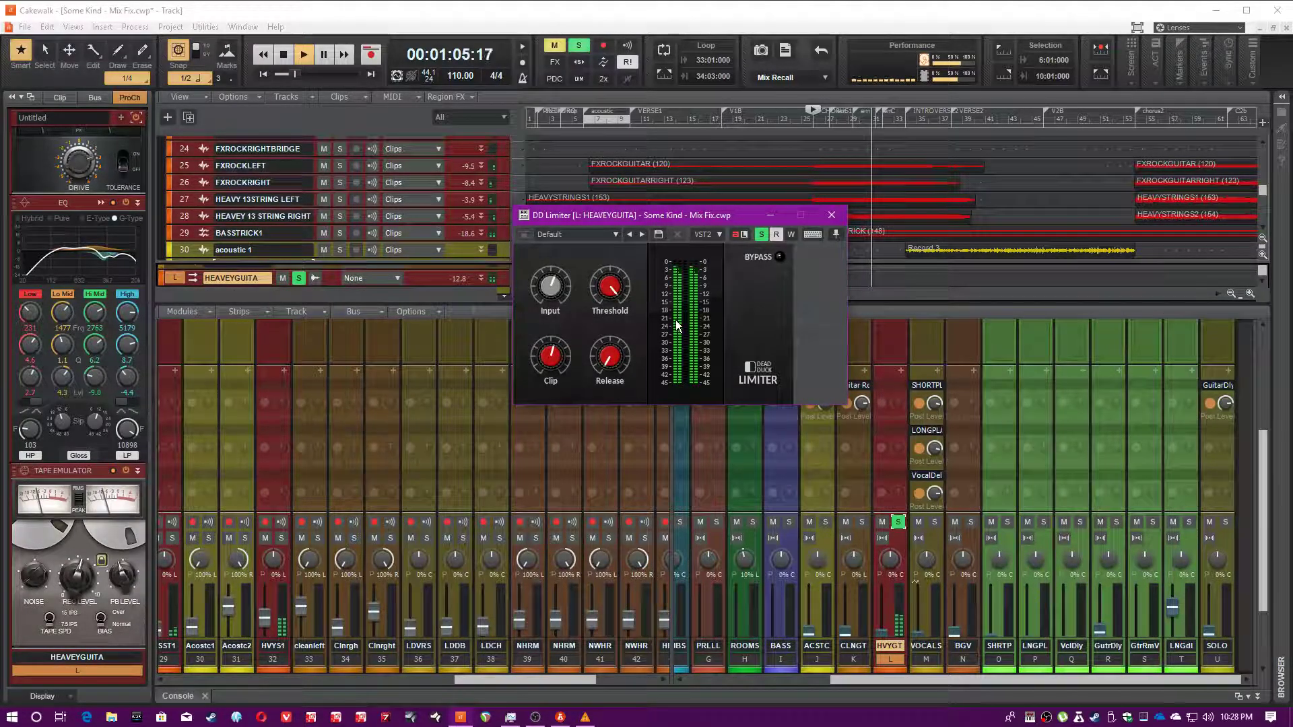
click(653, 4)
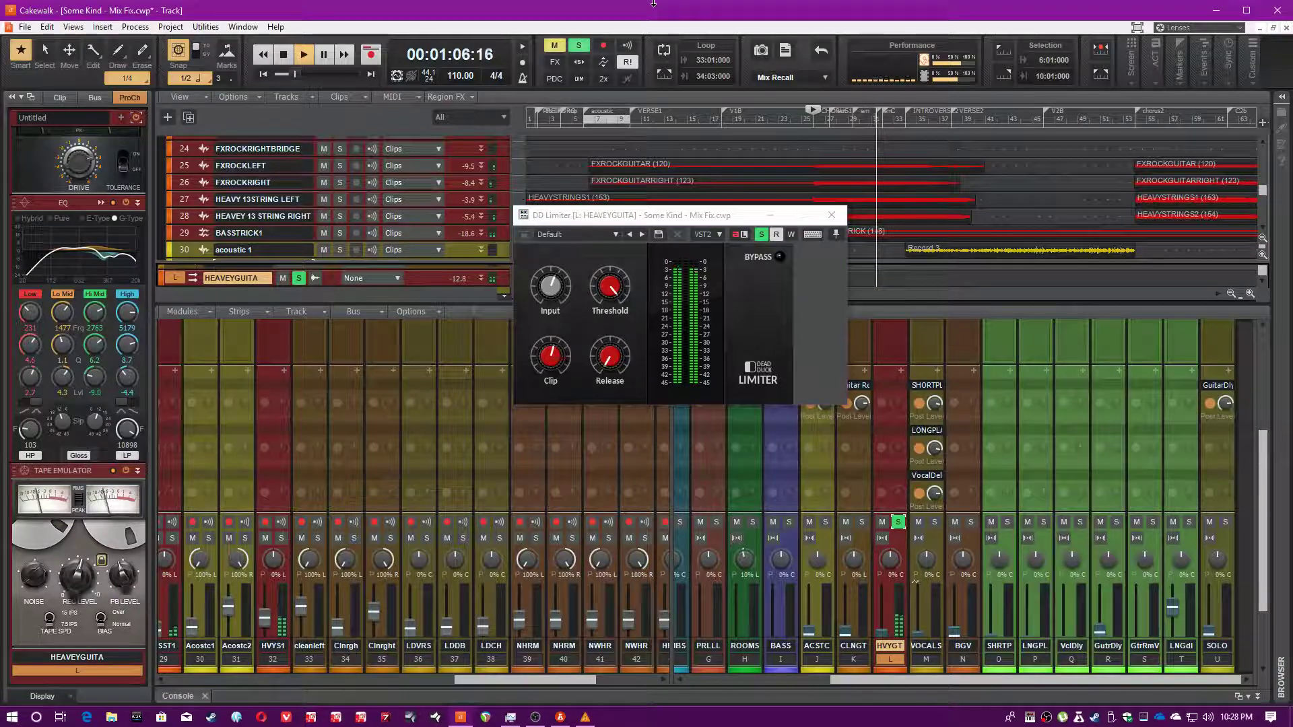
click(681, 297)
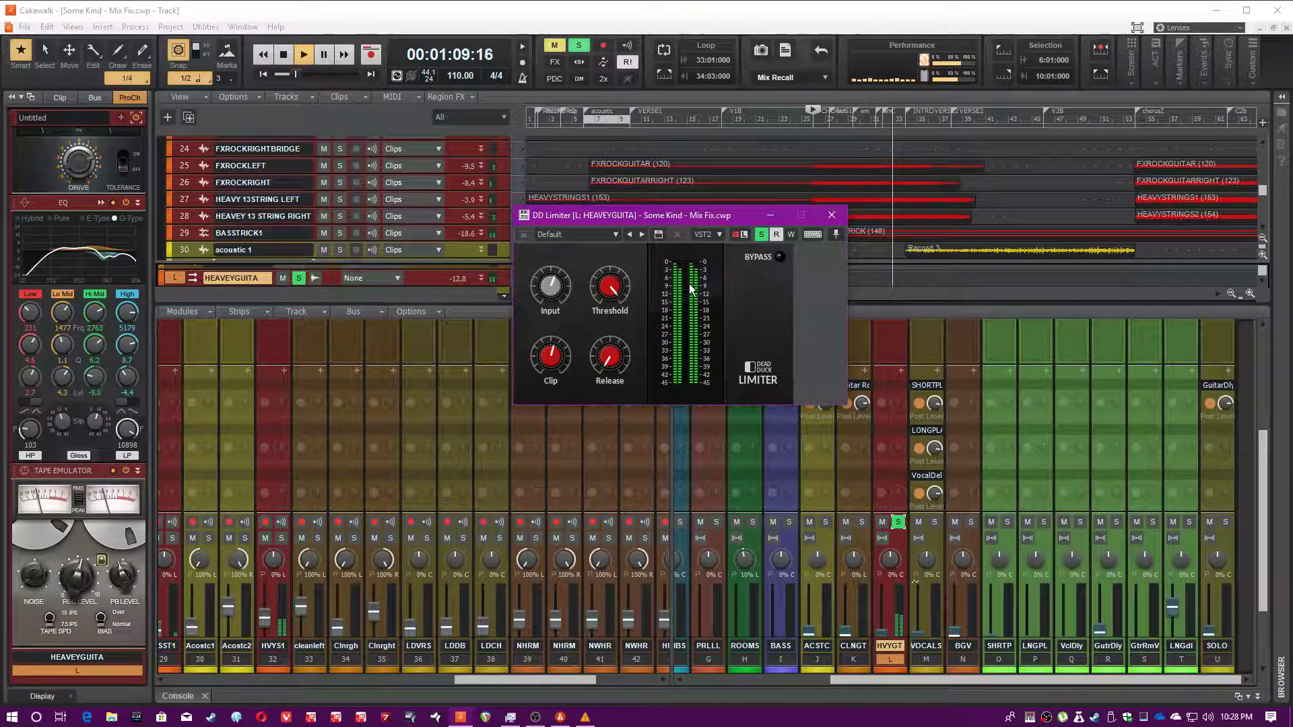
click(567, 361)
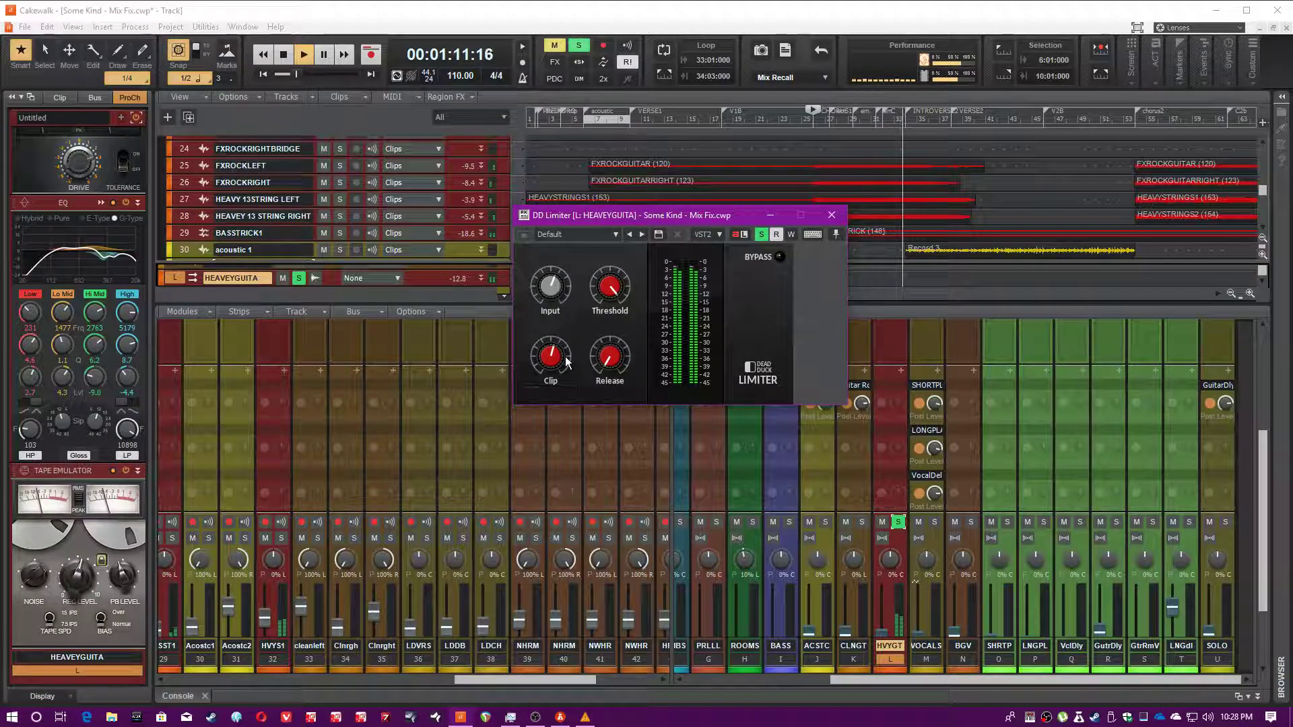
click(832, 215)
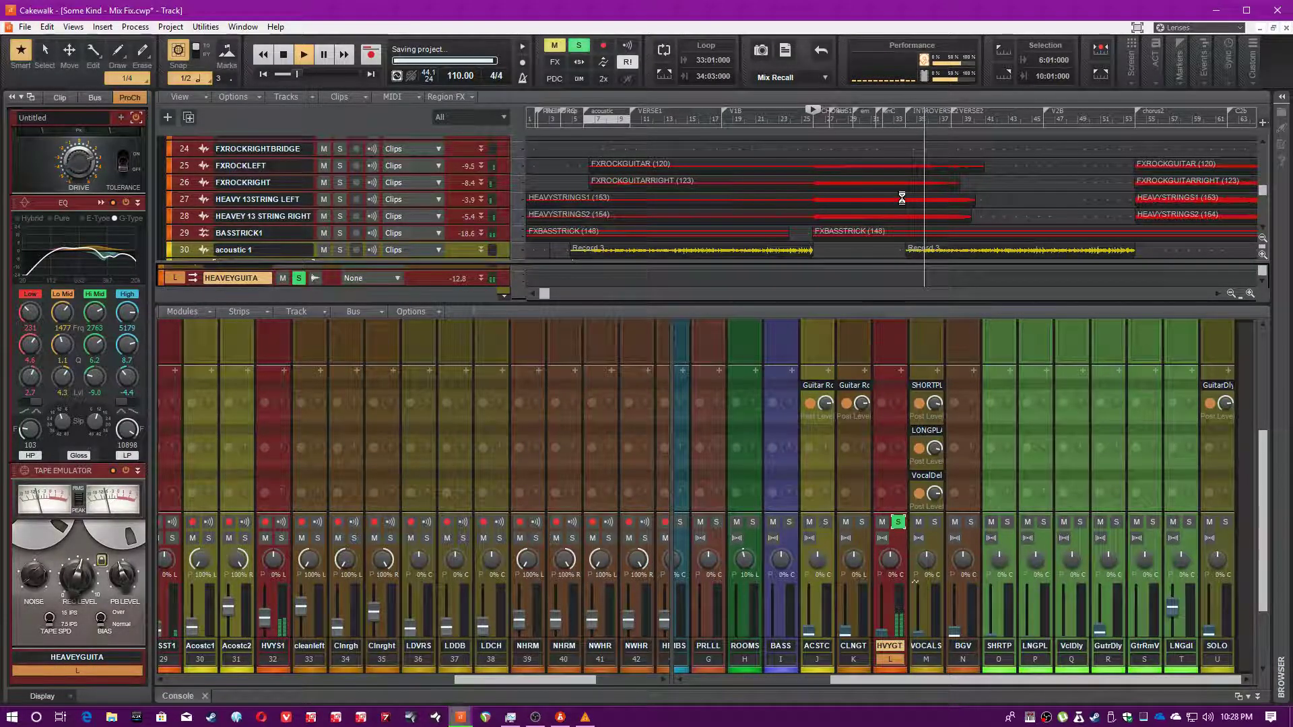
click(898, 522)
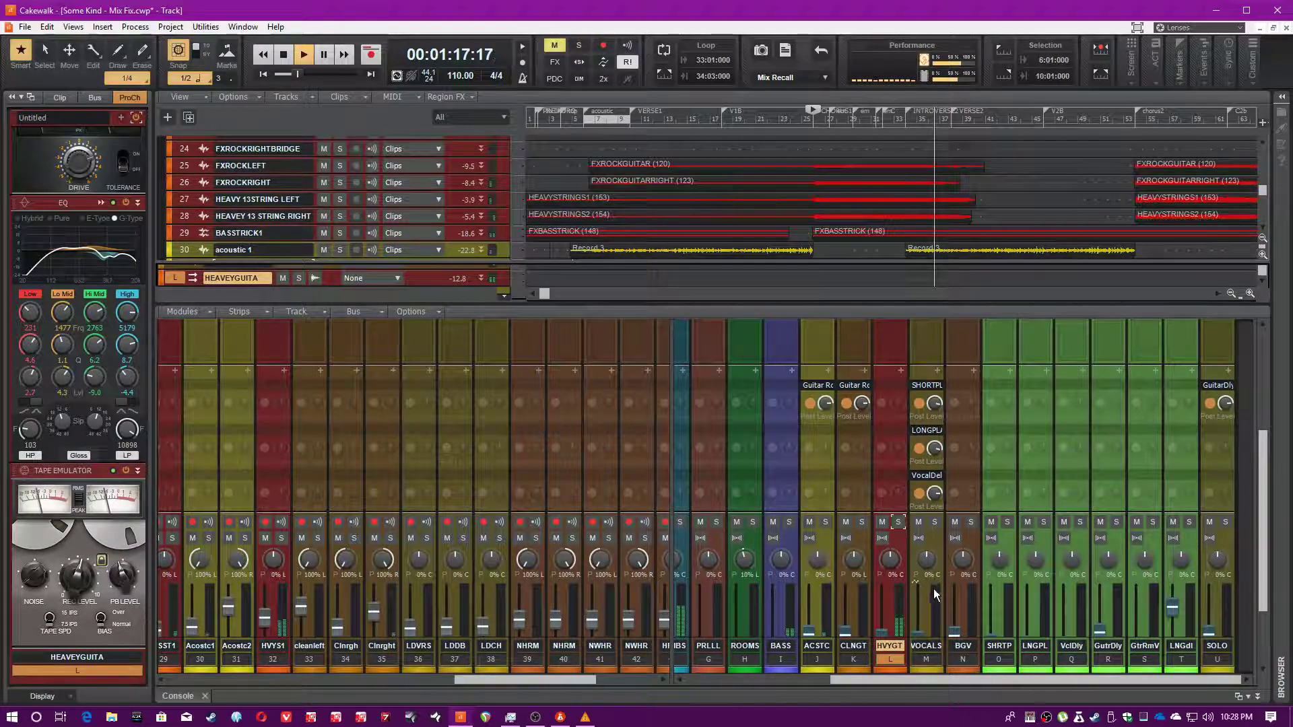
Stop playback, select the VOCALS bus in the console and solo it.
scroll(940, 597, down, 2)
scroll(941, 597, down, 1)
key(space)
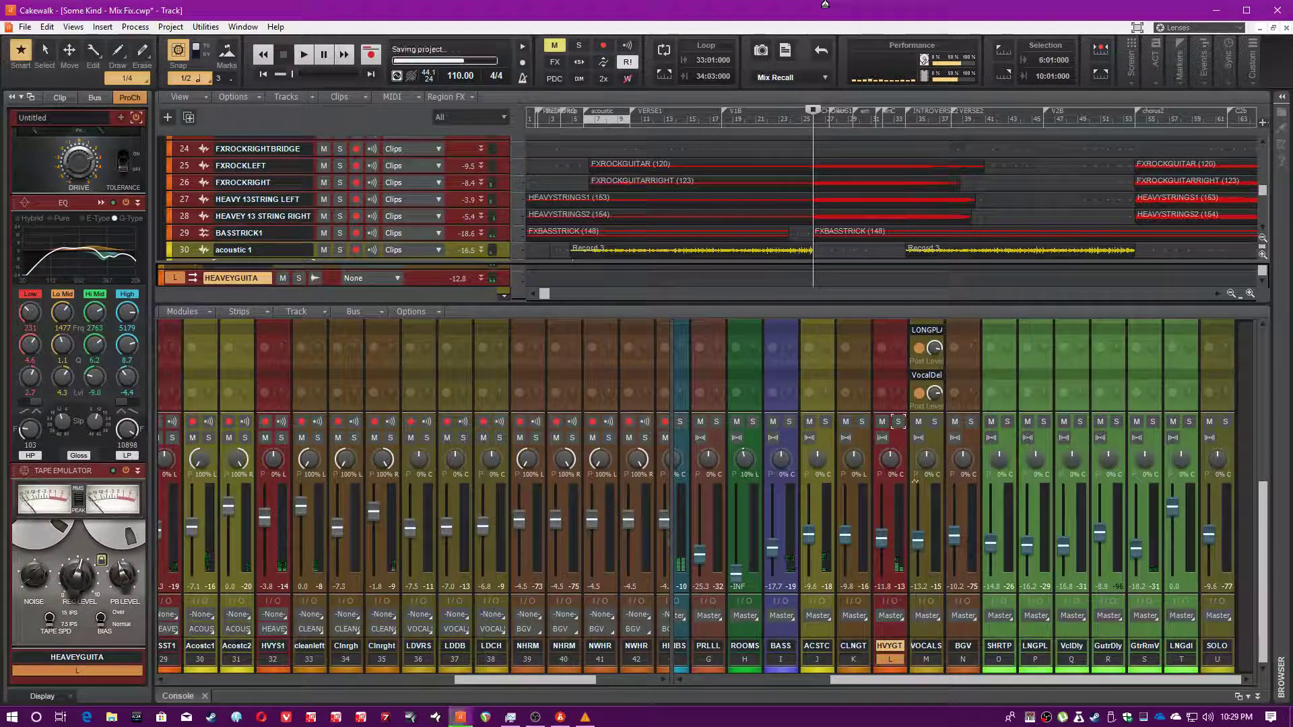
click(626, 680)
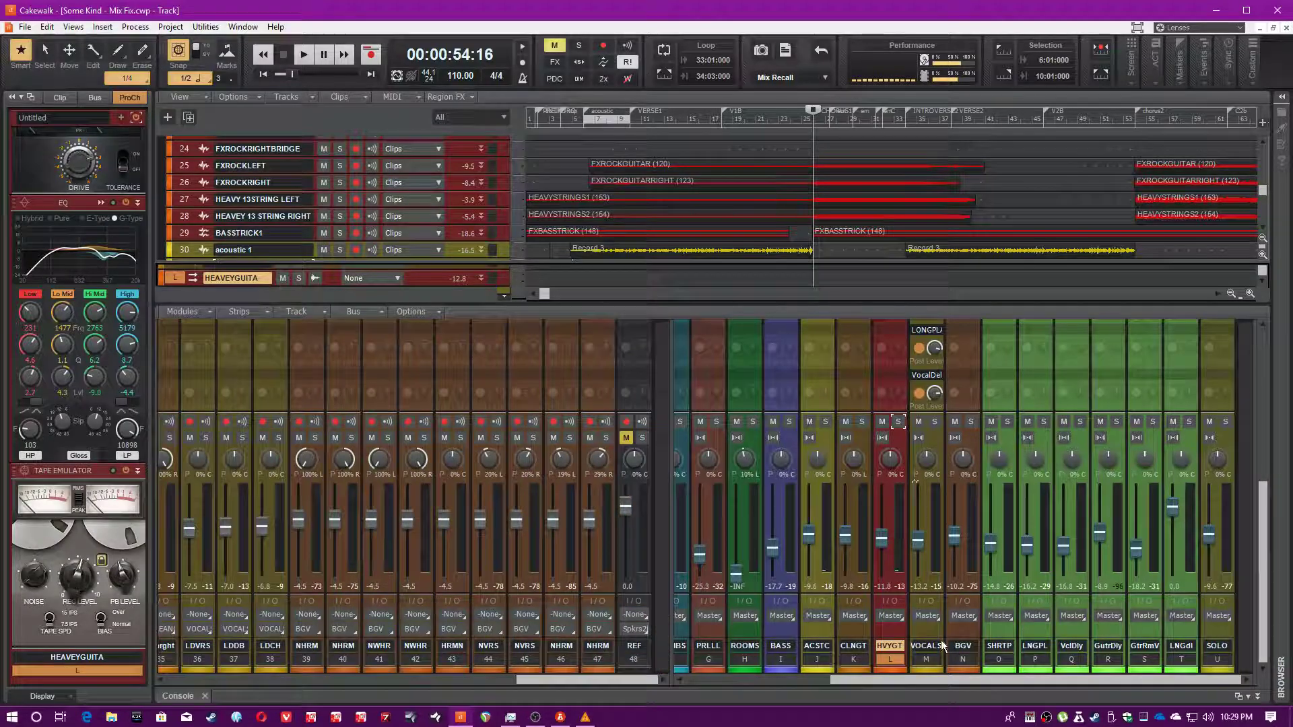
click(927, 662)
drag(617, 681, 556, 680)
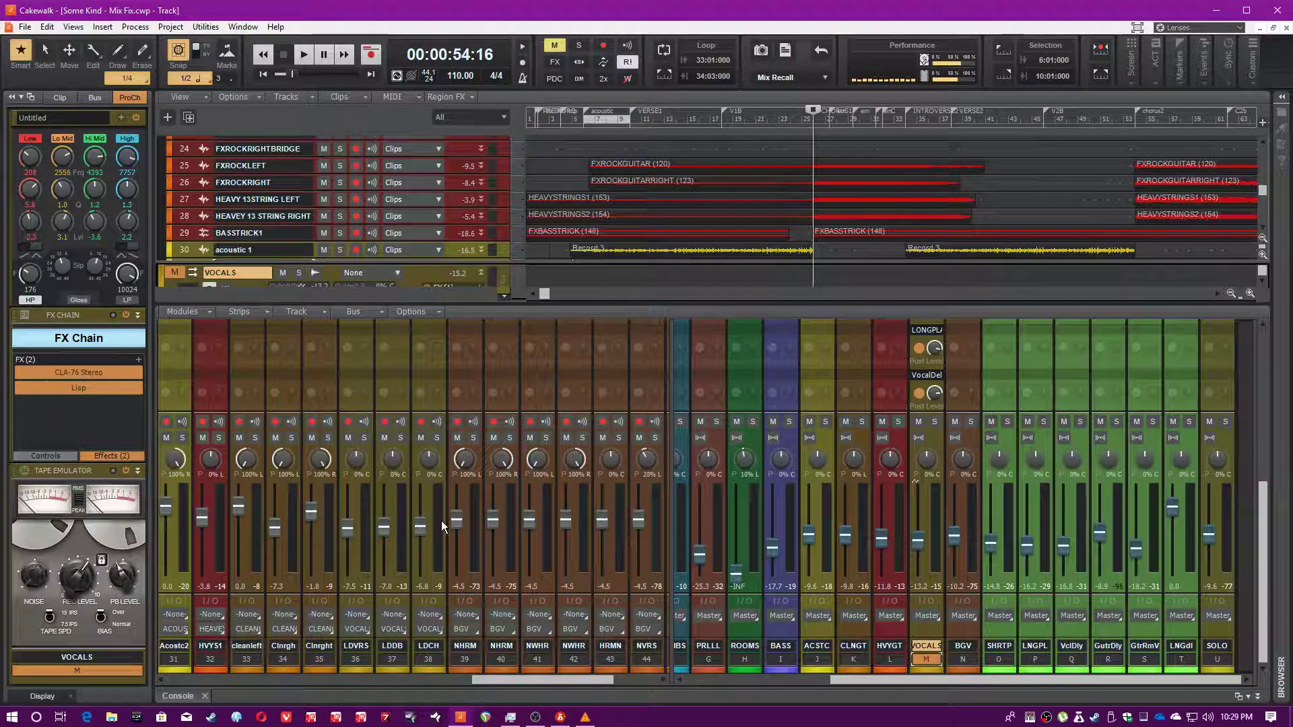
click(935, 422)
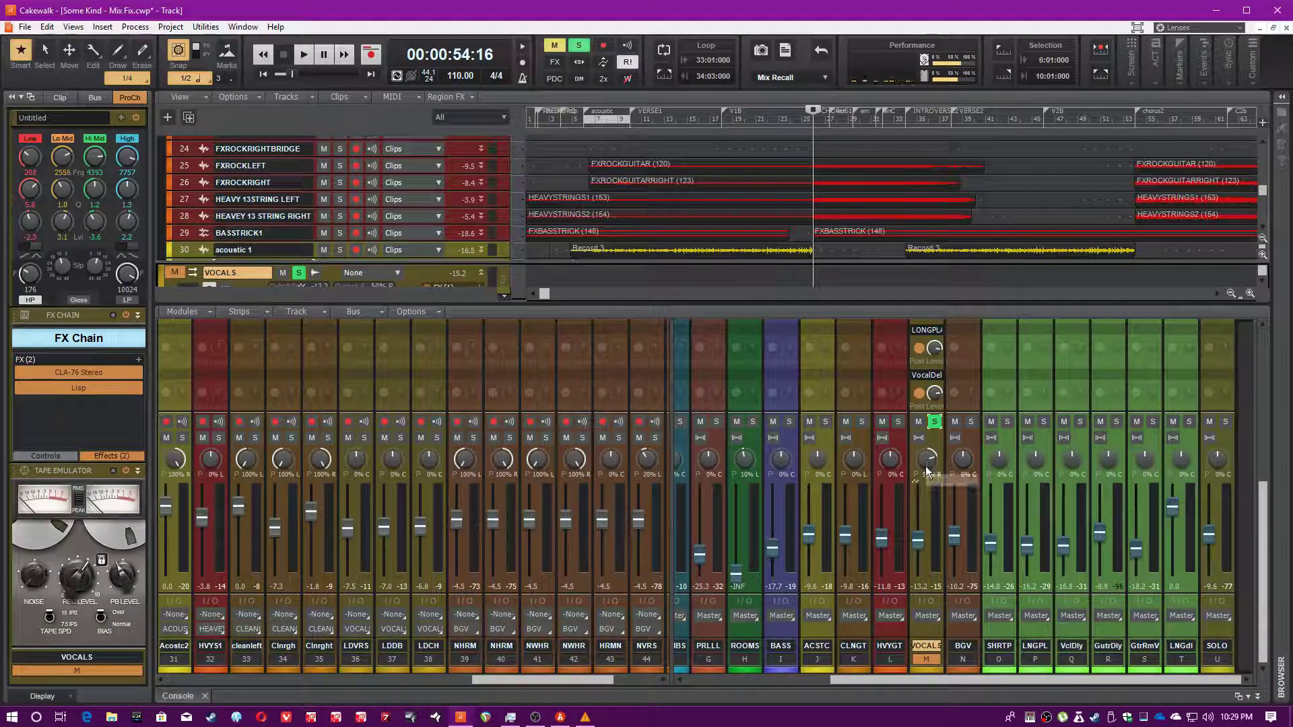
Play the soloed VOCALS bus, bypass the plug-in in its FX rack, toggle its ProChannel and stop playback.
scroll(934, 445, up, 5)
scroll(934, 448, up, 3)
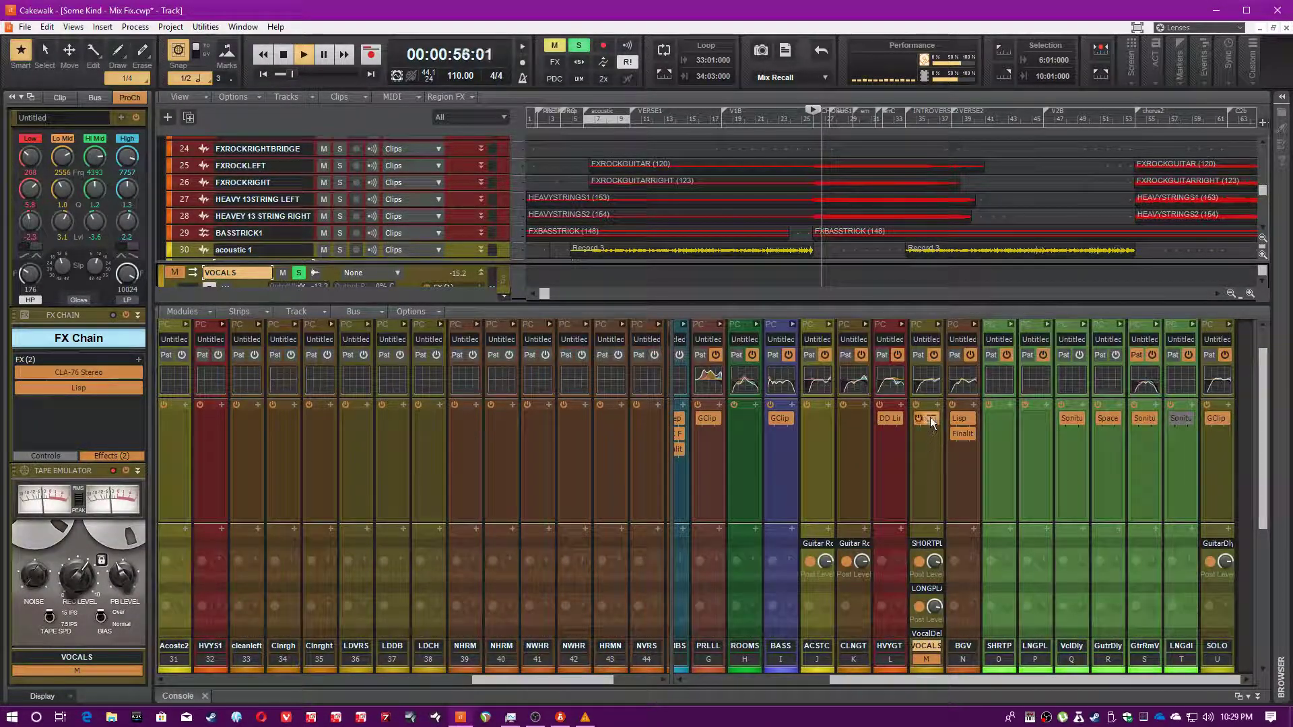
click(919, 418)
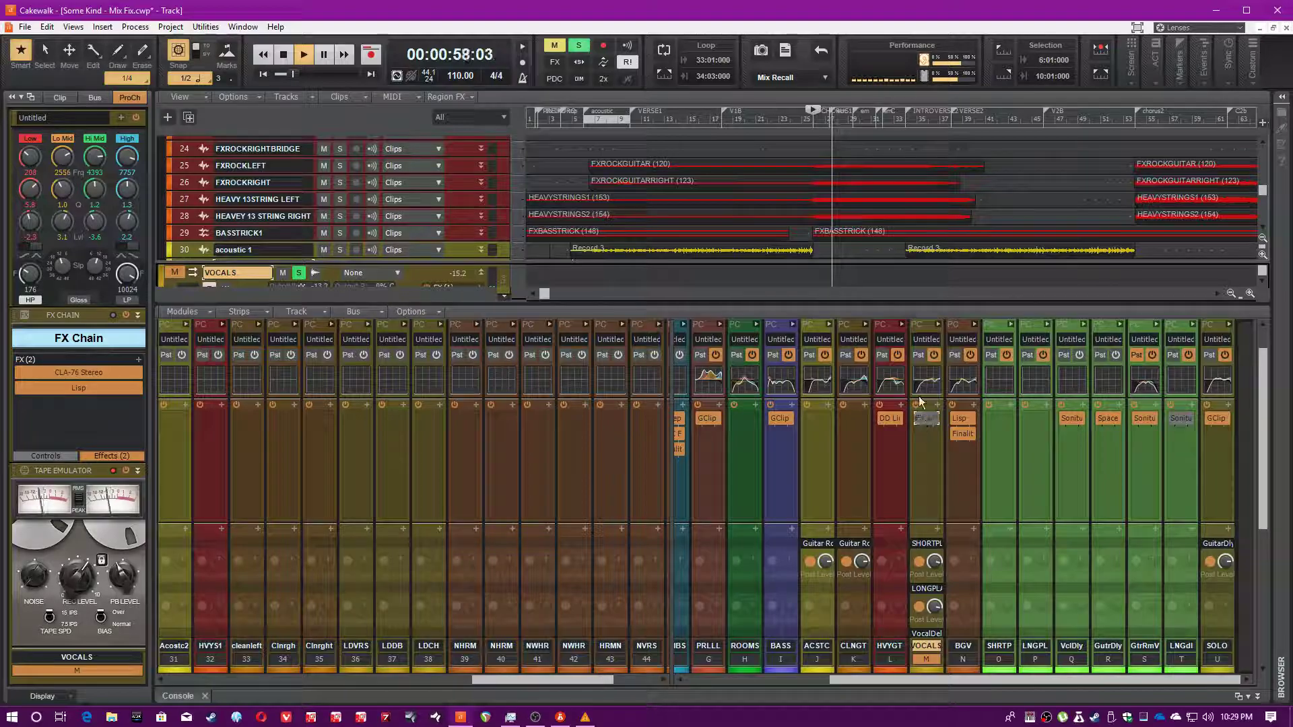
click(933, 355)
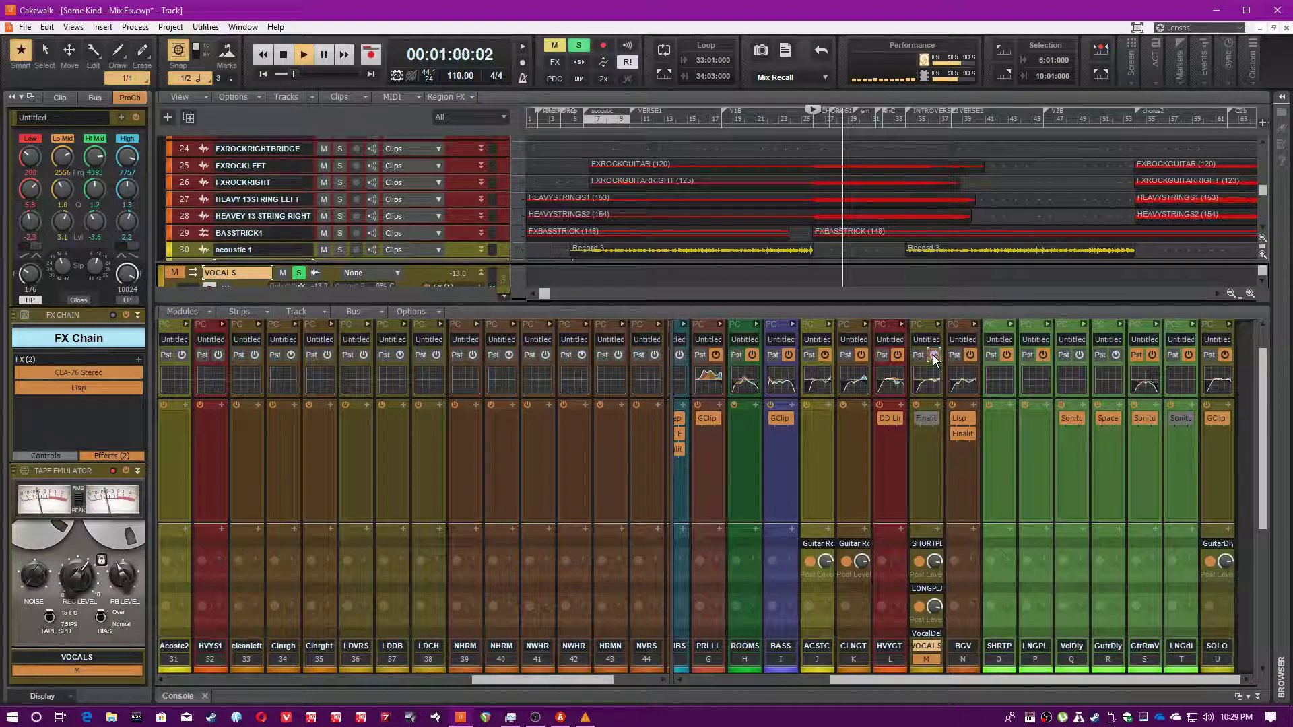
scroll(78, 430, up, 5)
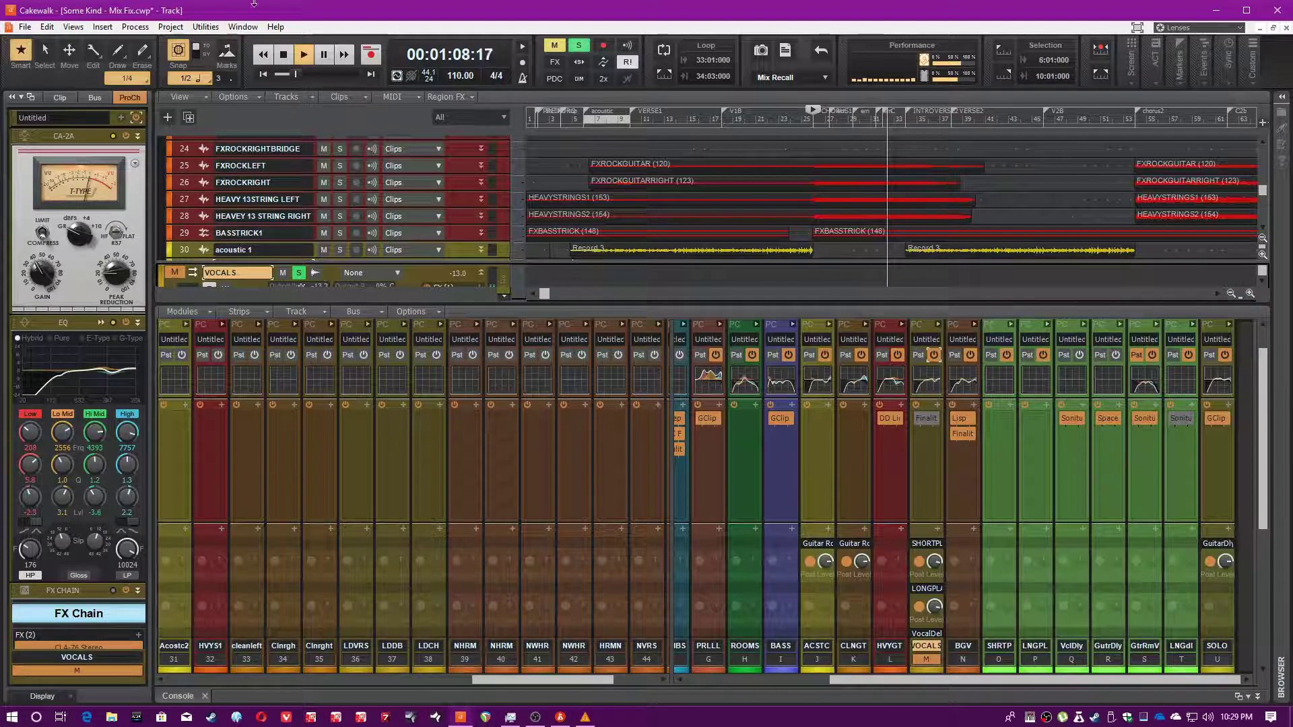
key(space)
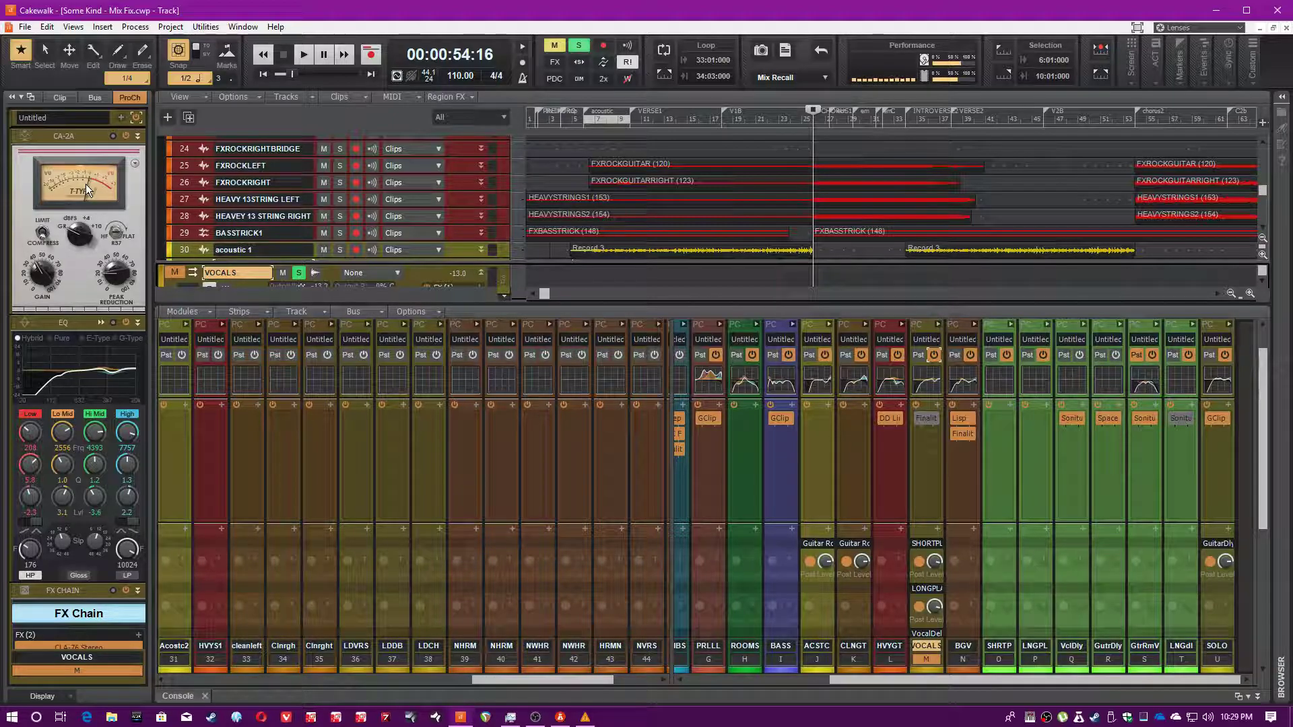
Compare the VOCALS bus with the EQ and FX Chain off while enabling the CA-2A, and switch the EQ back on.
click(125, 322)
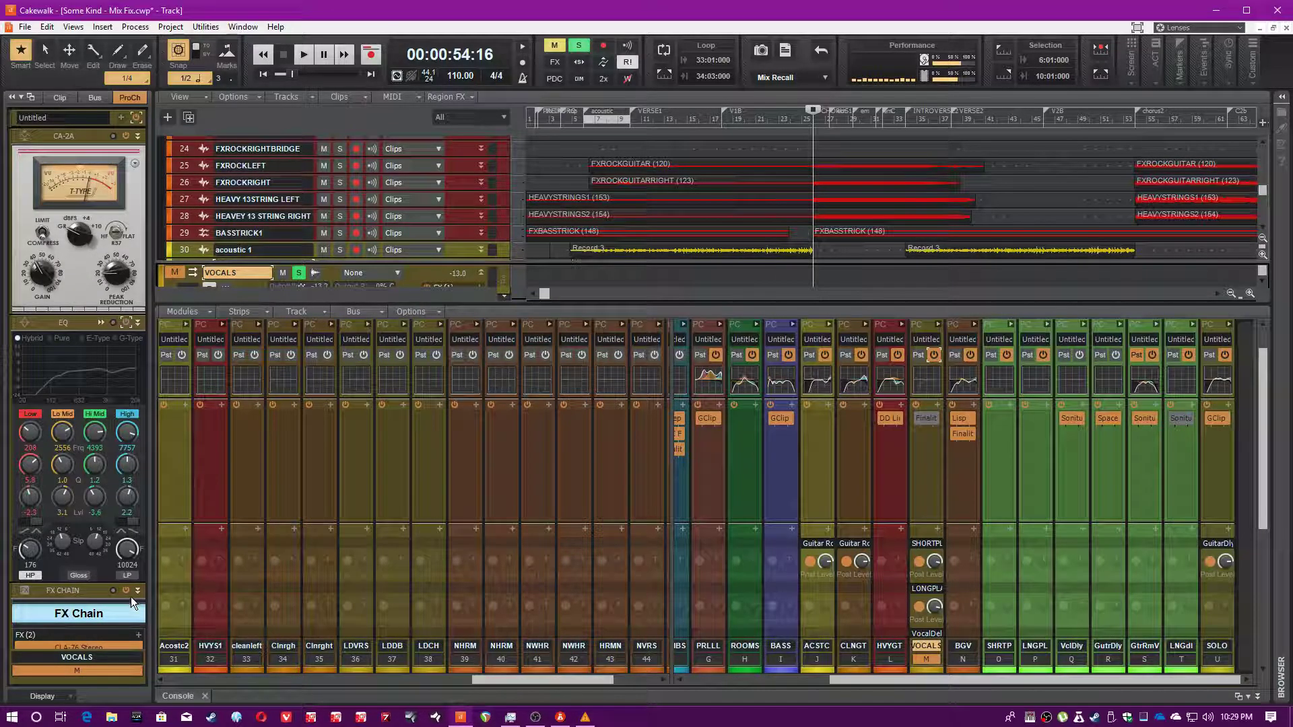
scroll(63, 591, down, 3)
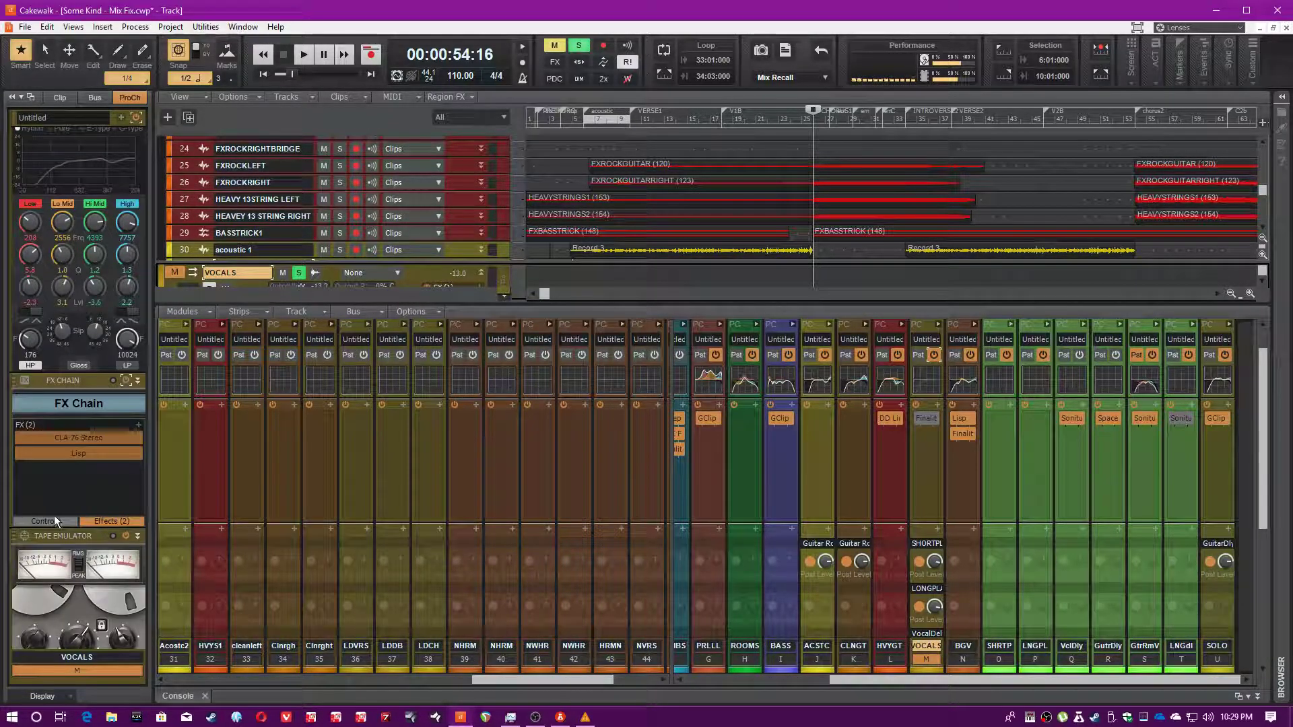
scroll(62, 533, up, 3)
key(space)
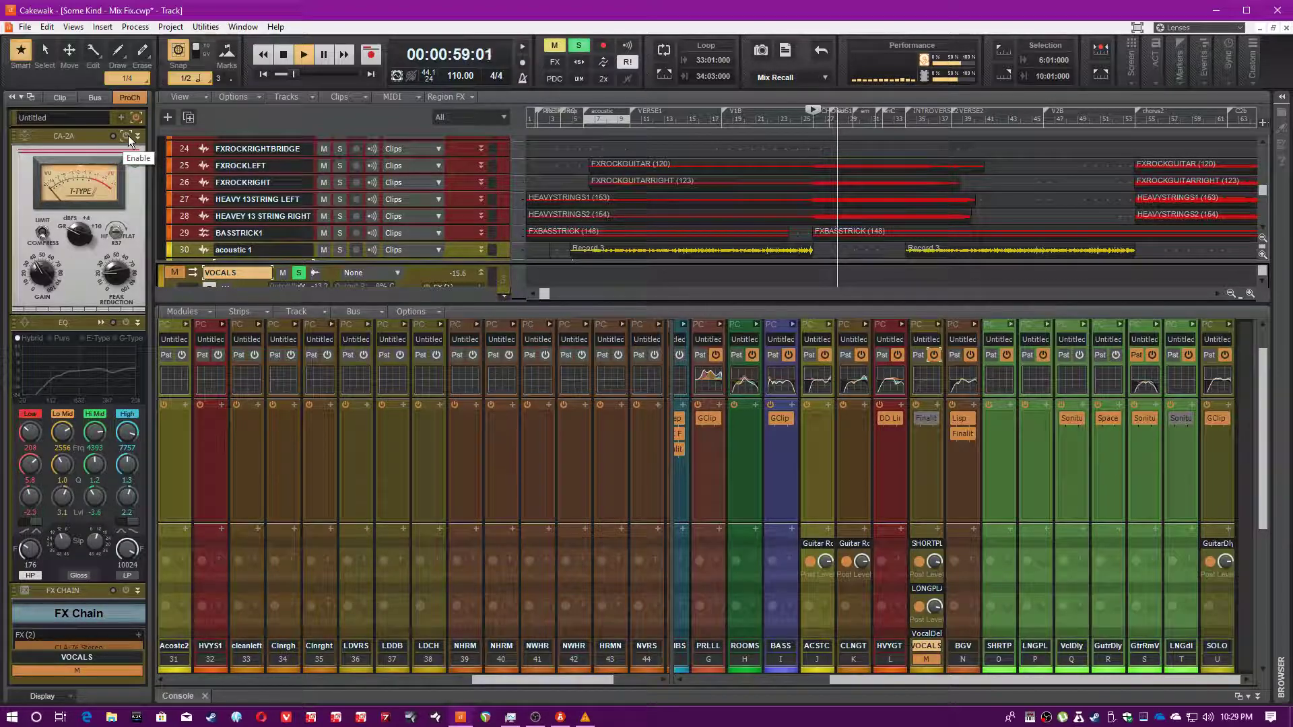
click(128, 136)
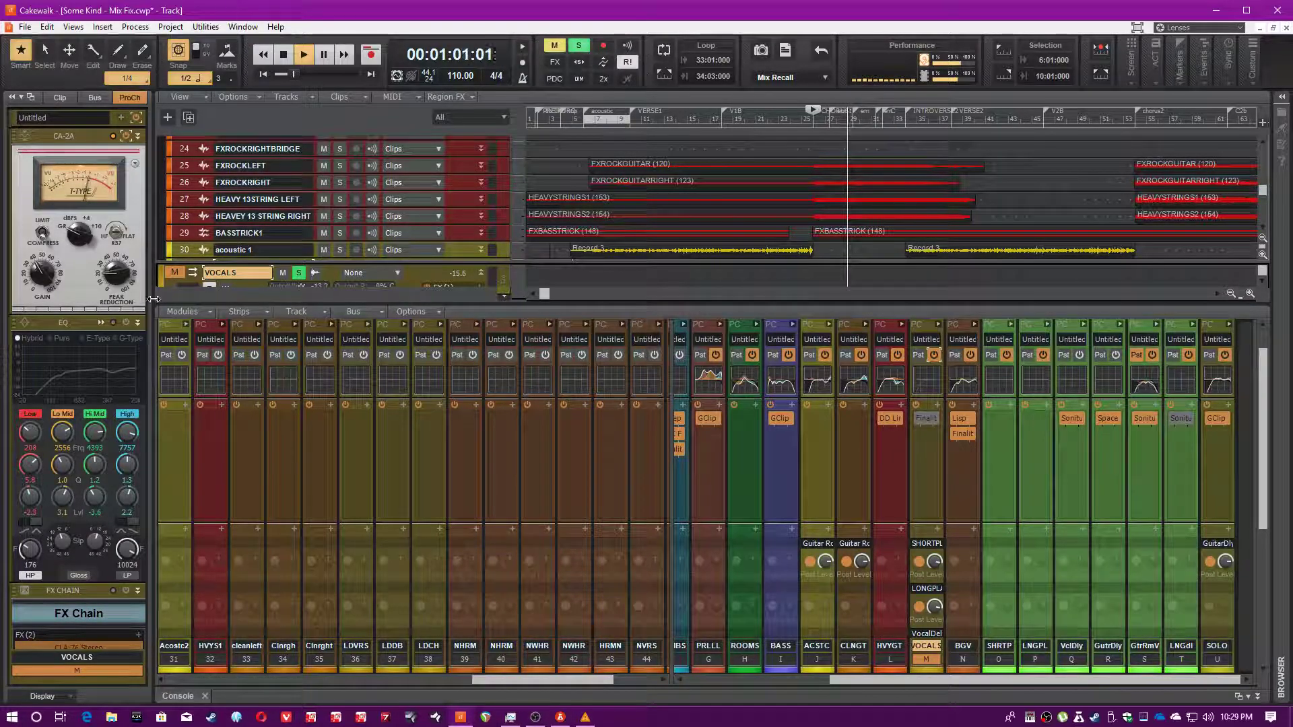
click(125, 323)
key(space)
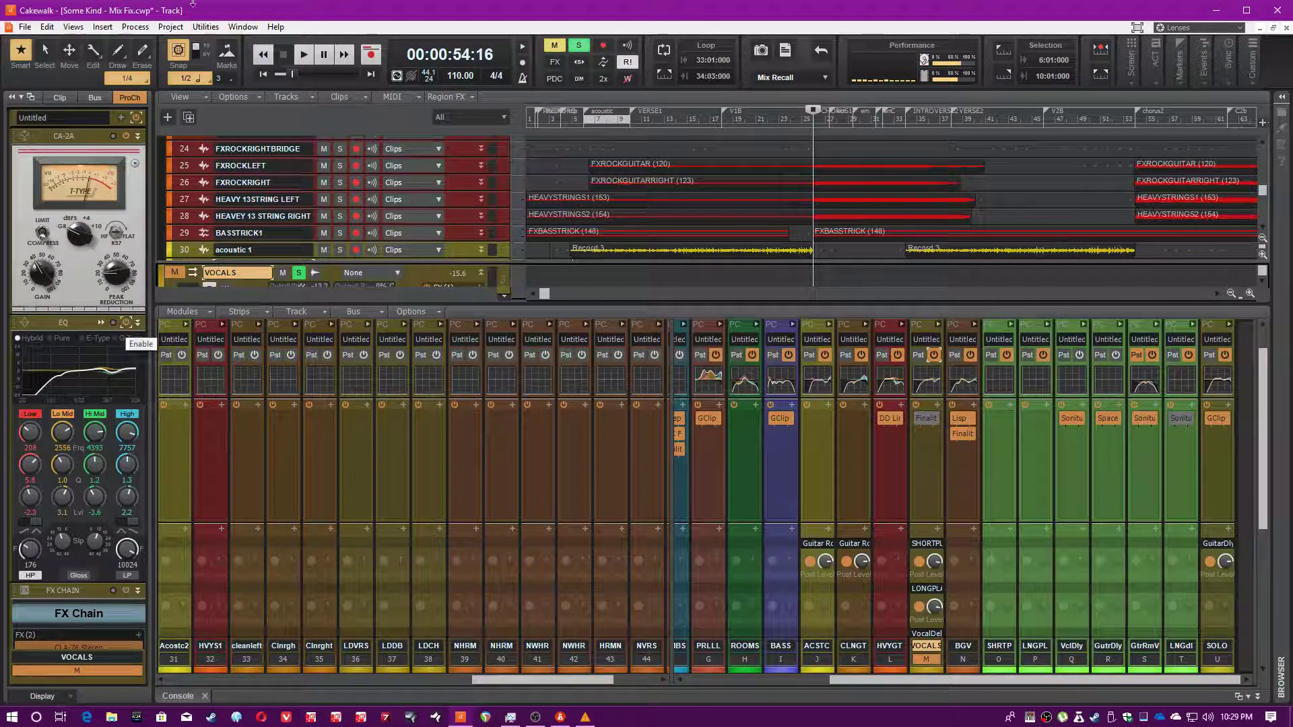
Open the VOCALS bus's QuadCurve Equalizer and compare its Low band off and on during playback.
click(101, 322)
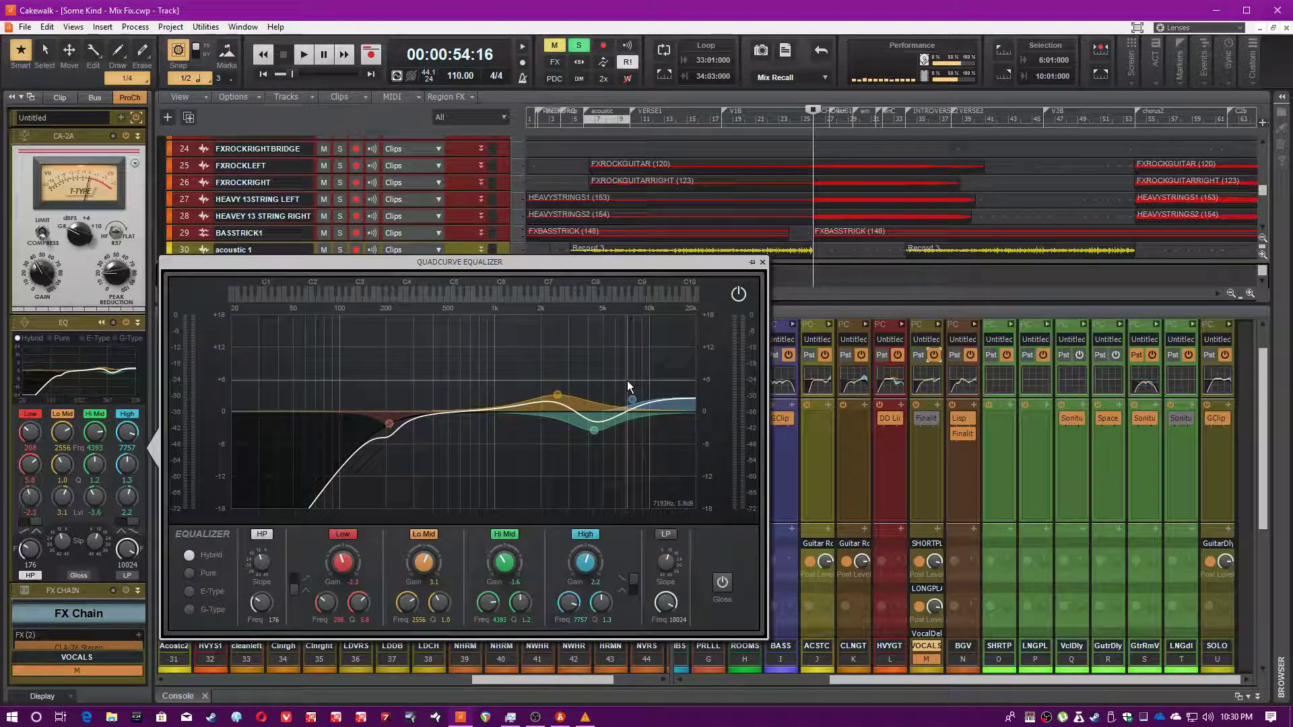
key(space)
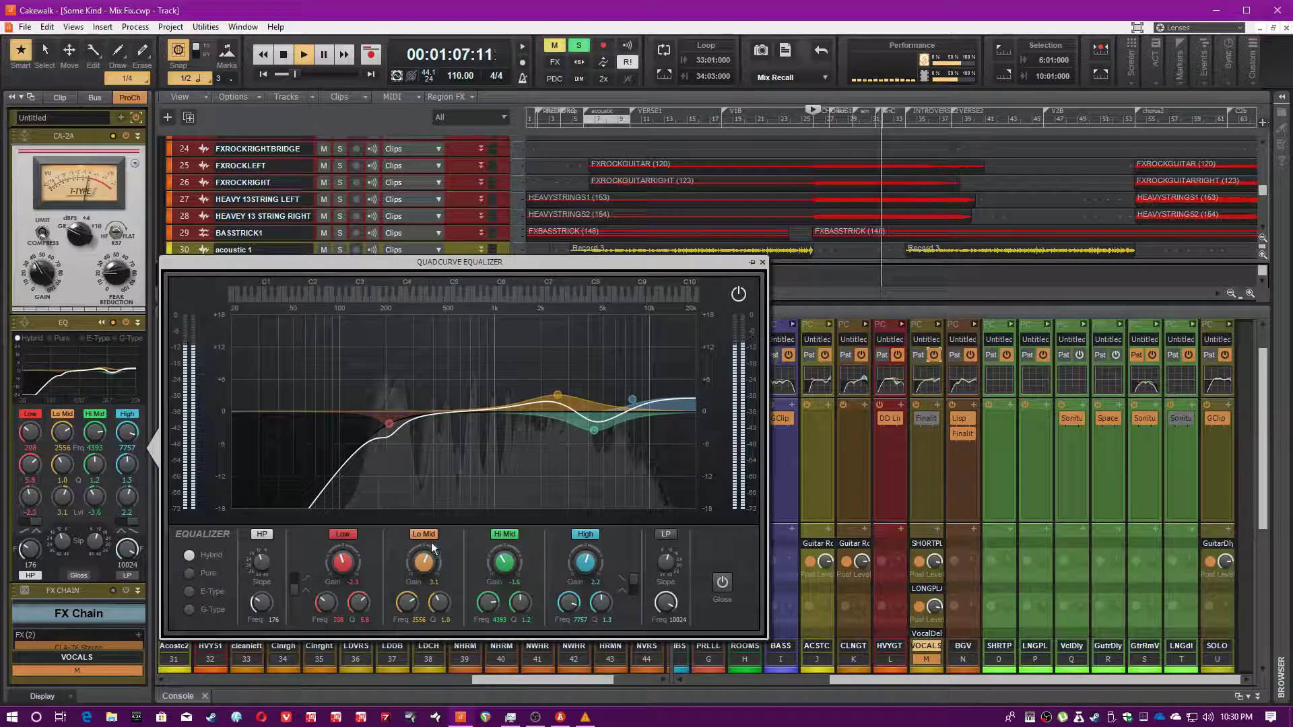
click(344, 534)
click(344, 534)
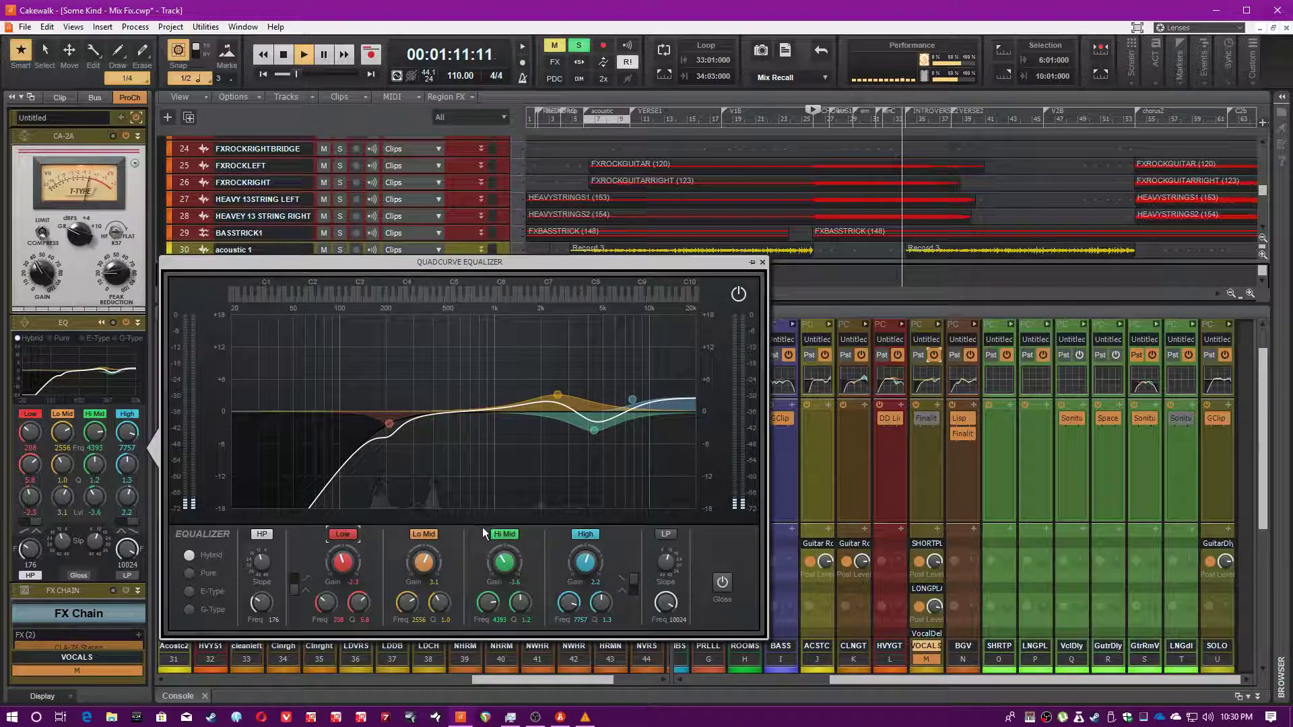
key(space)
Restart playback and compare the VOCALS EQ with its Lo Mid band switched off and on twice.
key(space)
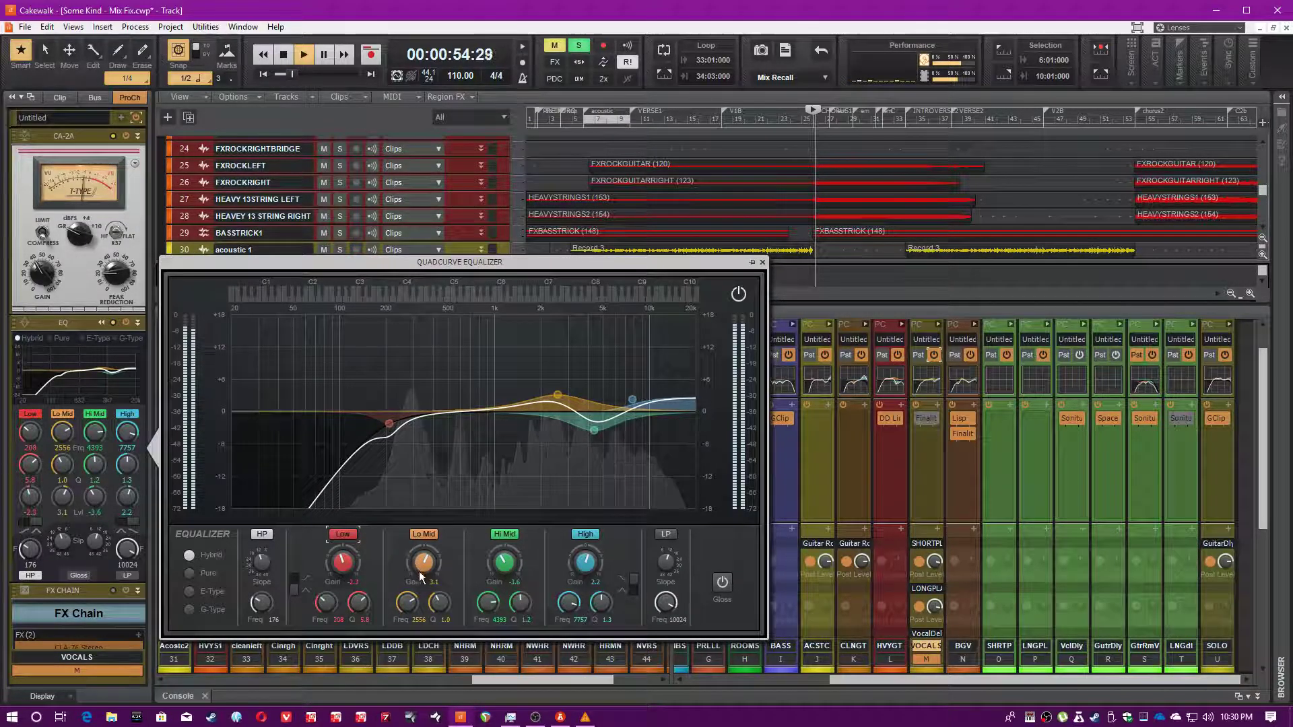
click(426, 535)
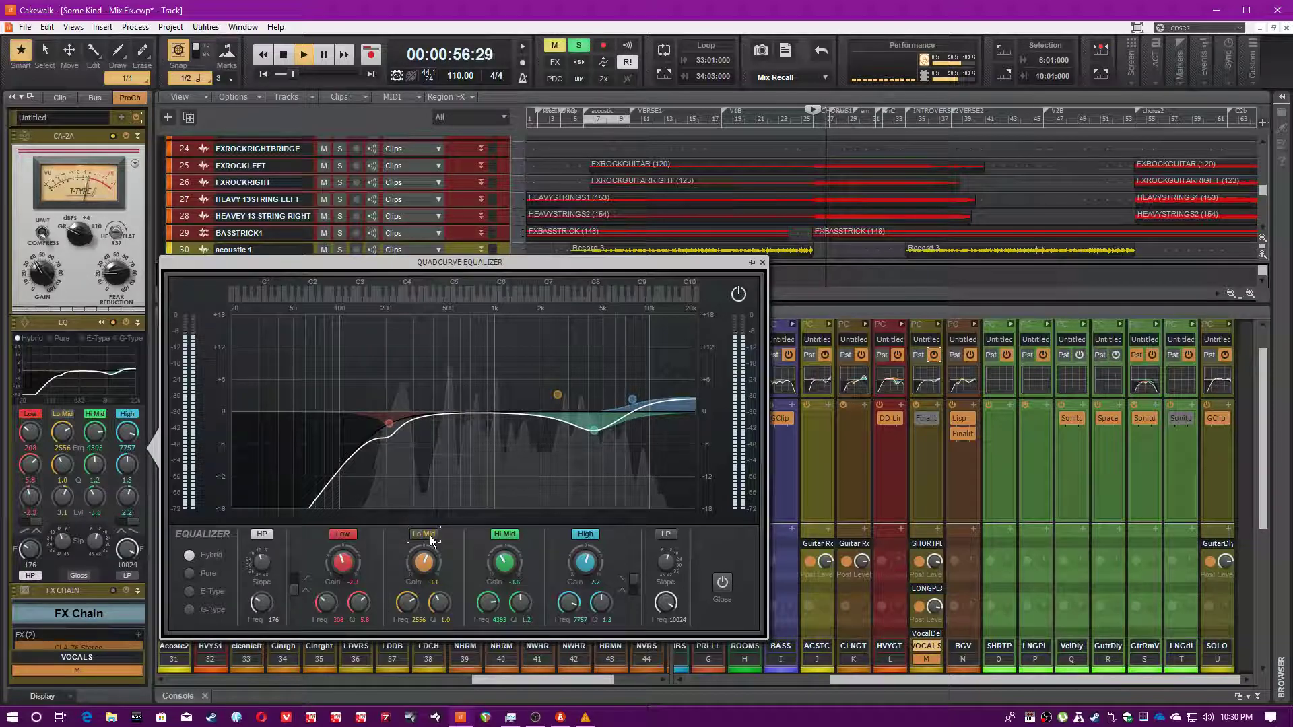
click(424, 535)
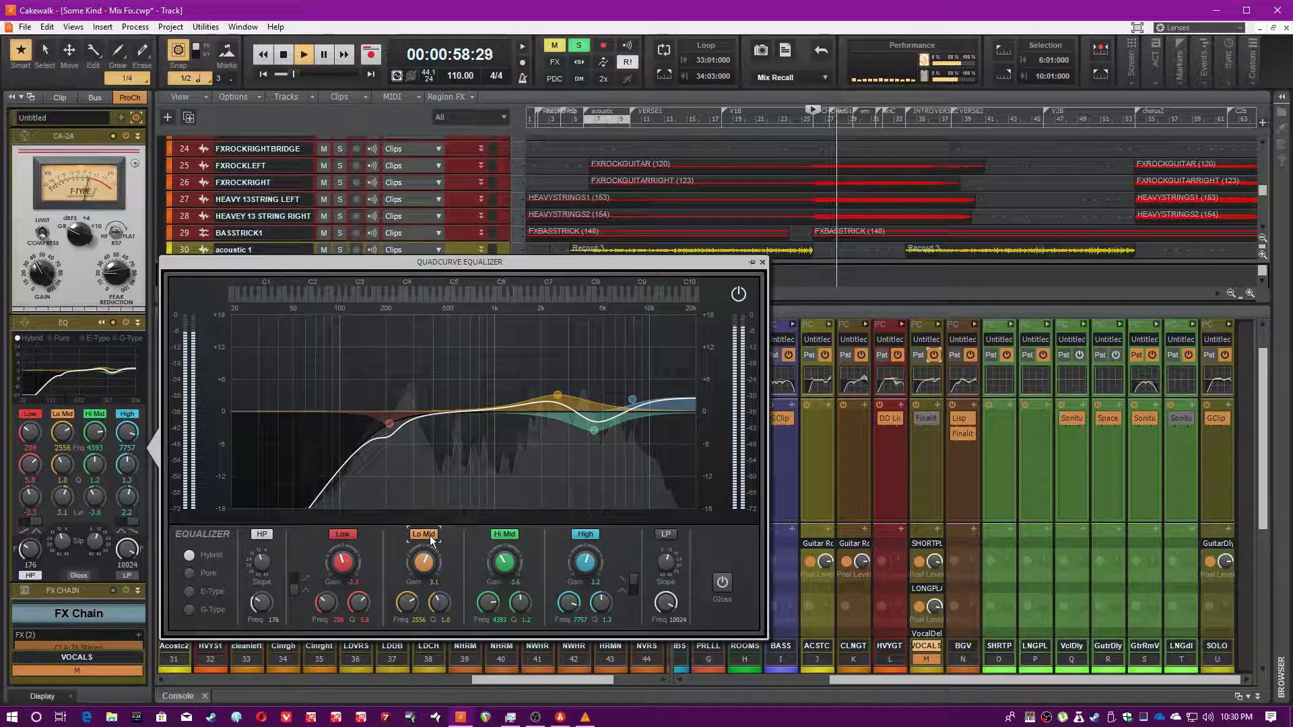
click(430, 536)
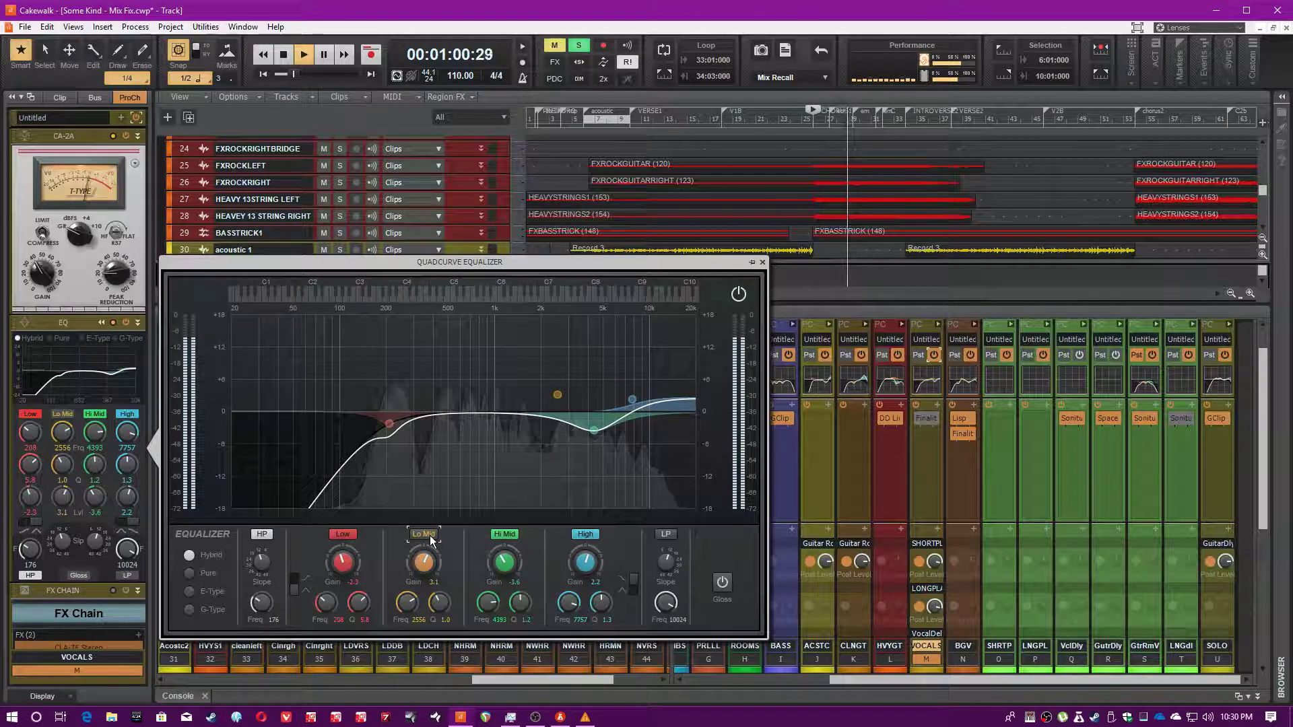
click(429, 535)
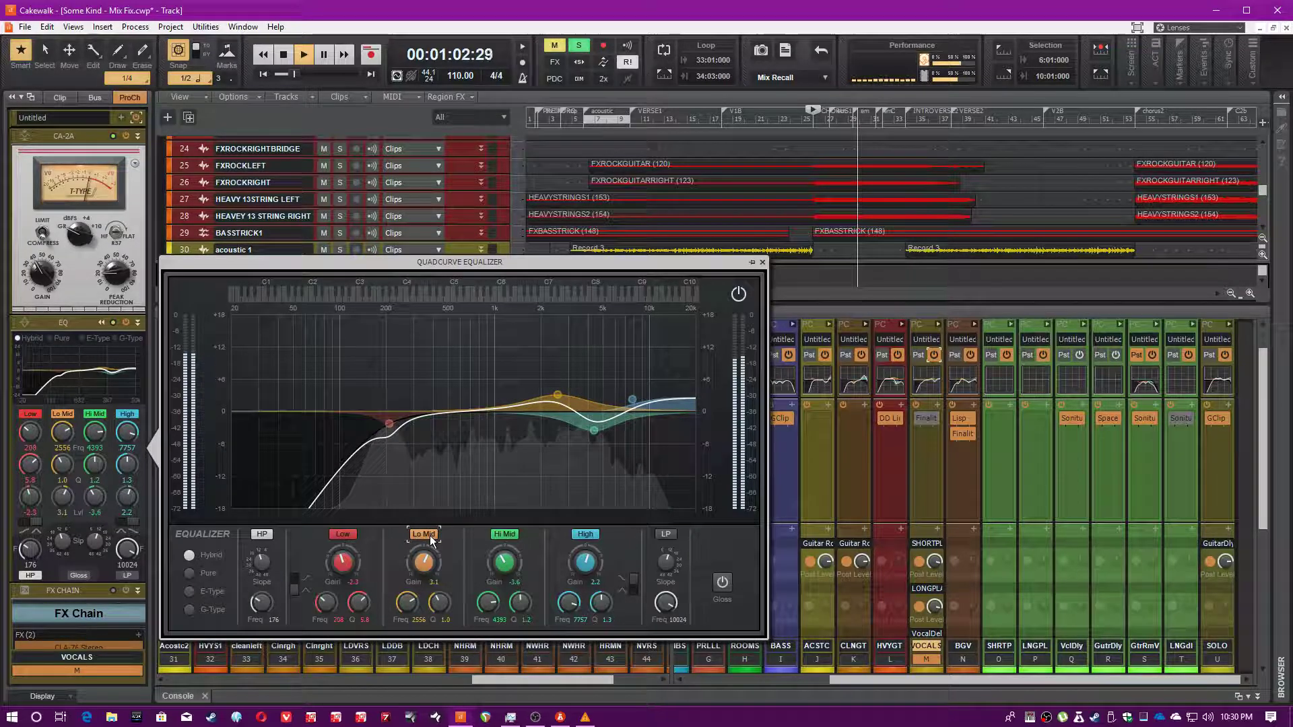
Compare the VOCALS EQ with its Hi Mid band off and on, restarting playback in between, and stop playback.
click(503, 535)
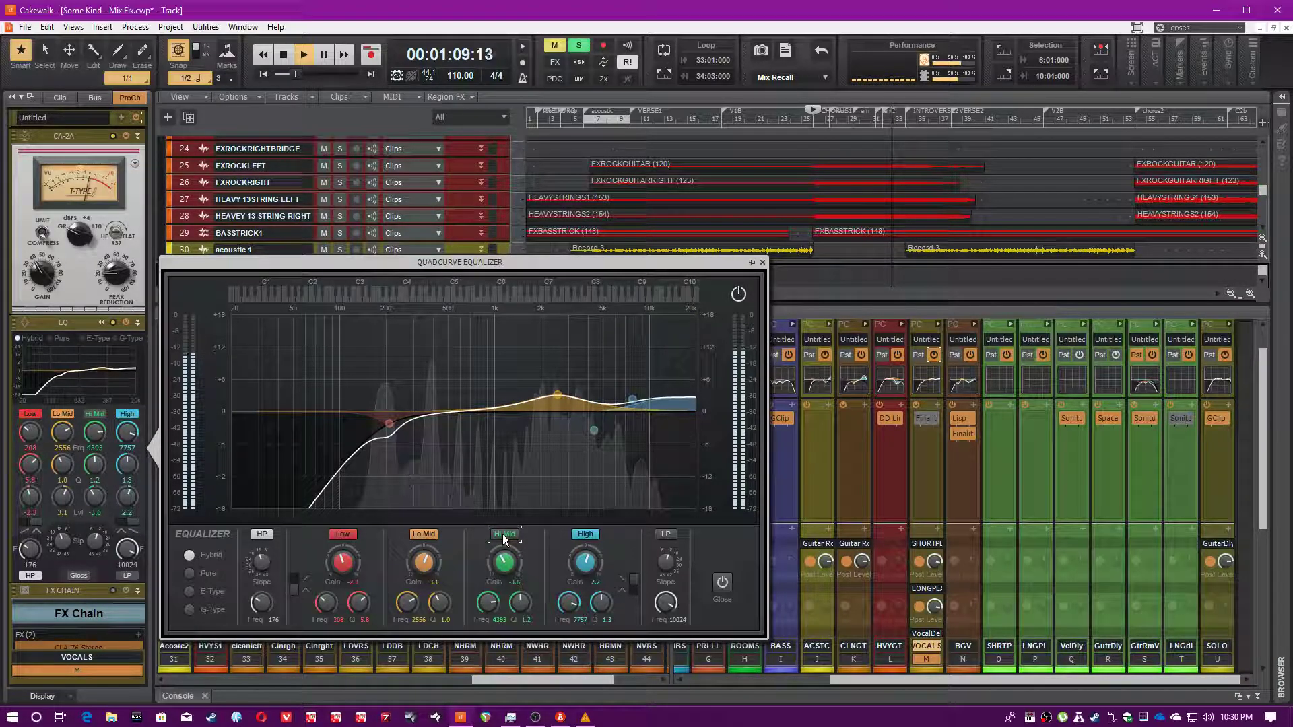
key(space)
key(space)
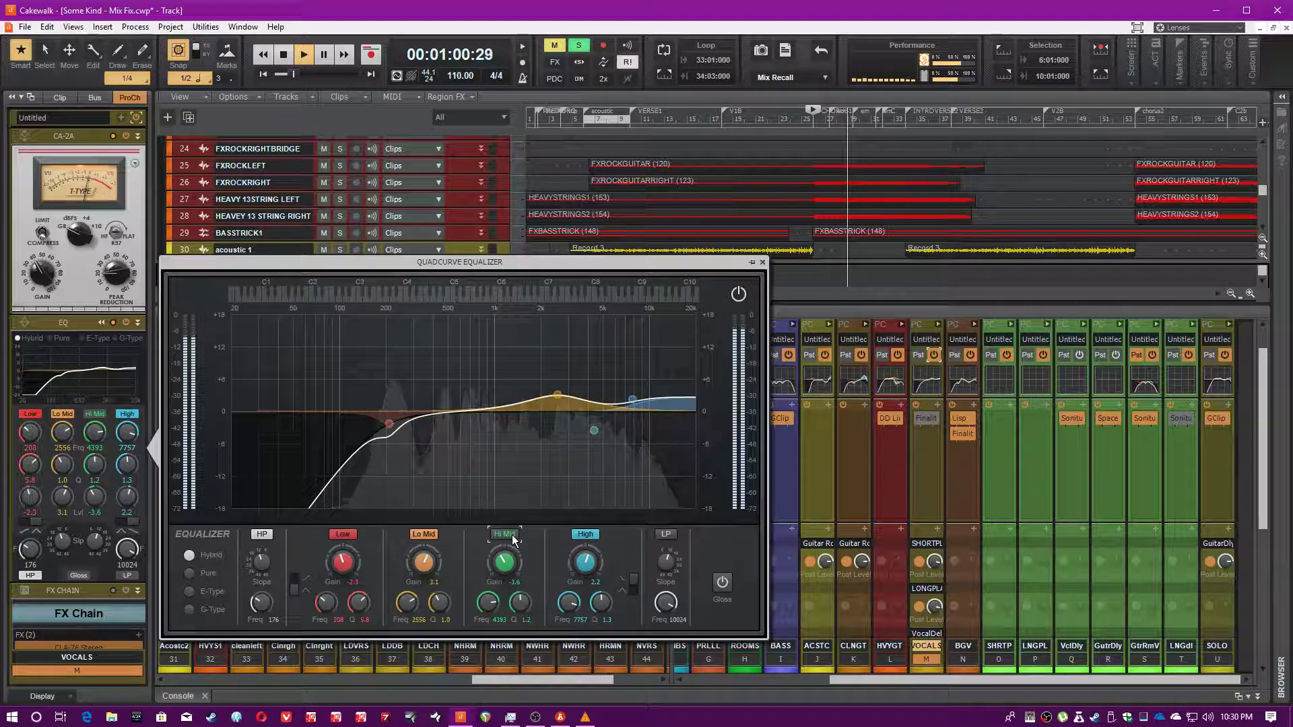
click(511, 534)
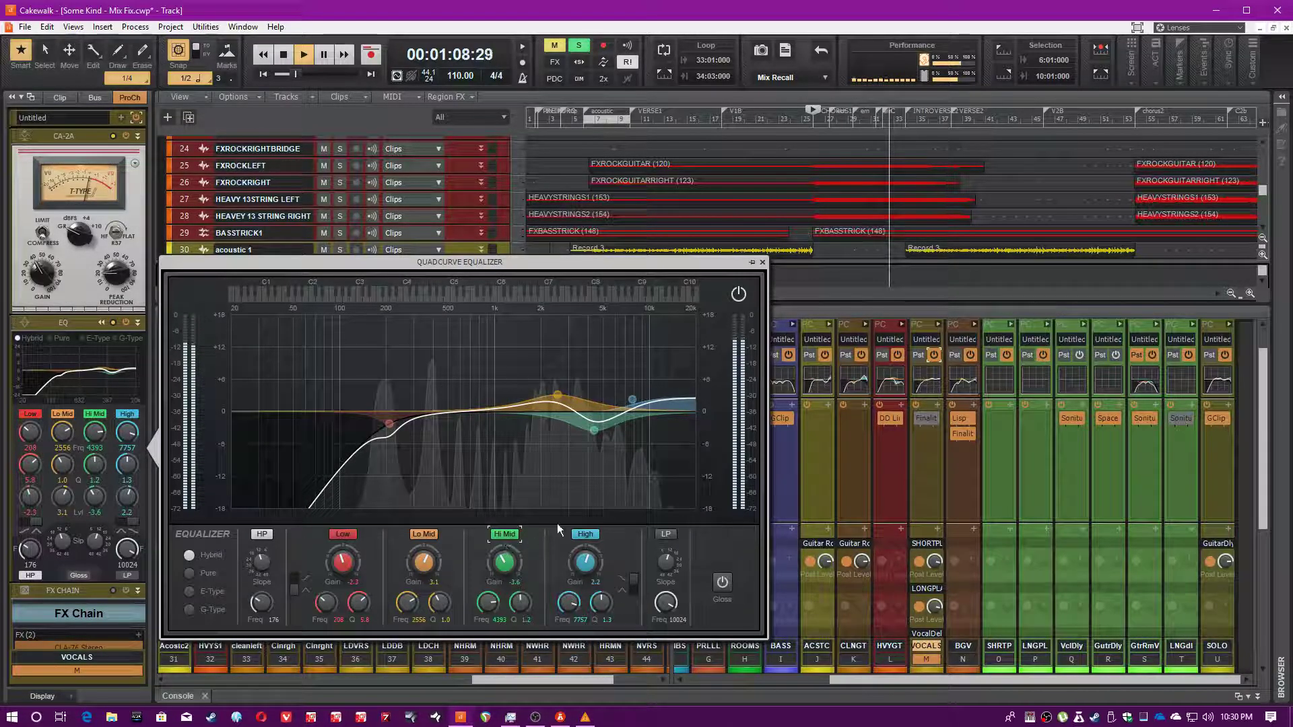
key(space)
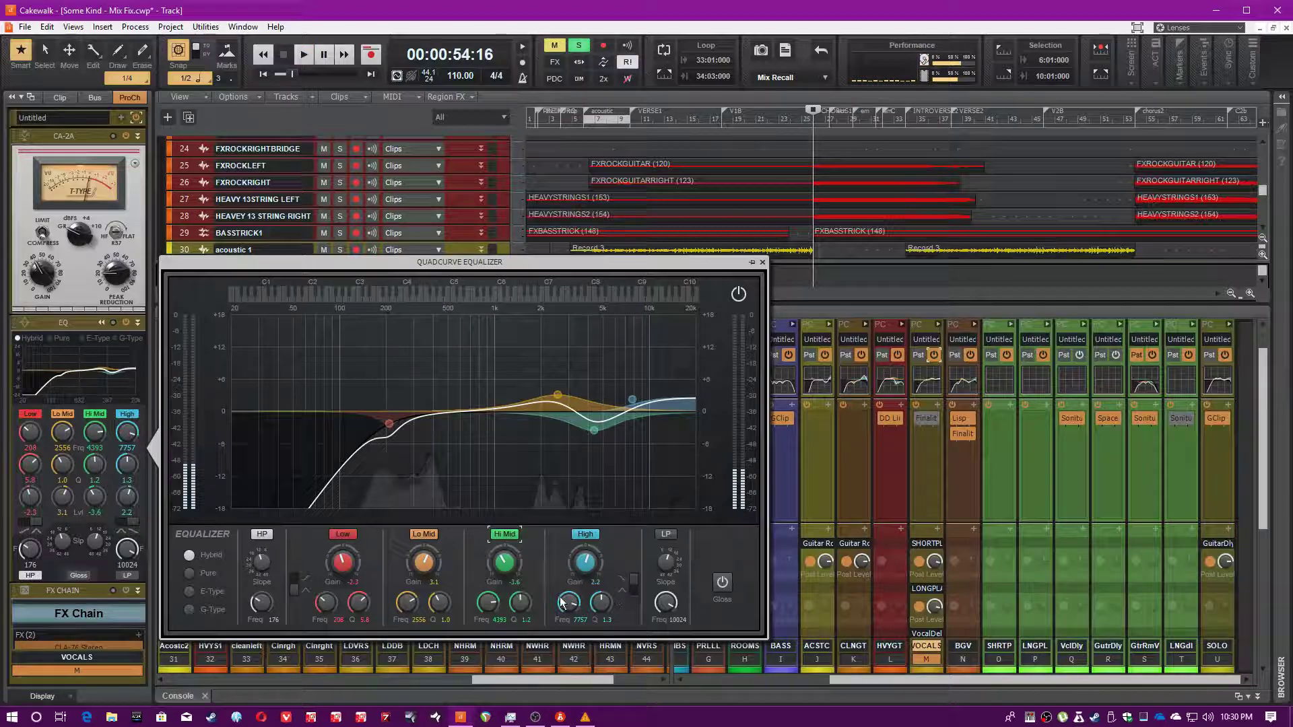
Compare the VOCALS EQ's High band off and on during playback and close the equalizer window.
key(space)
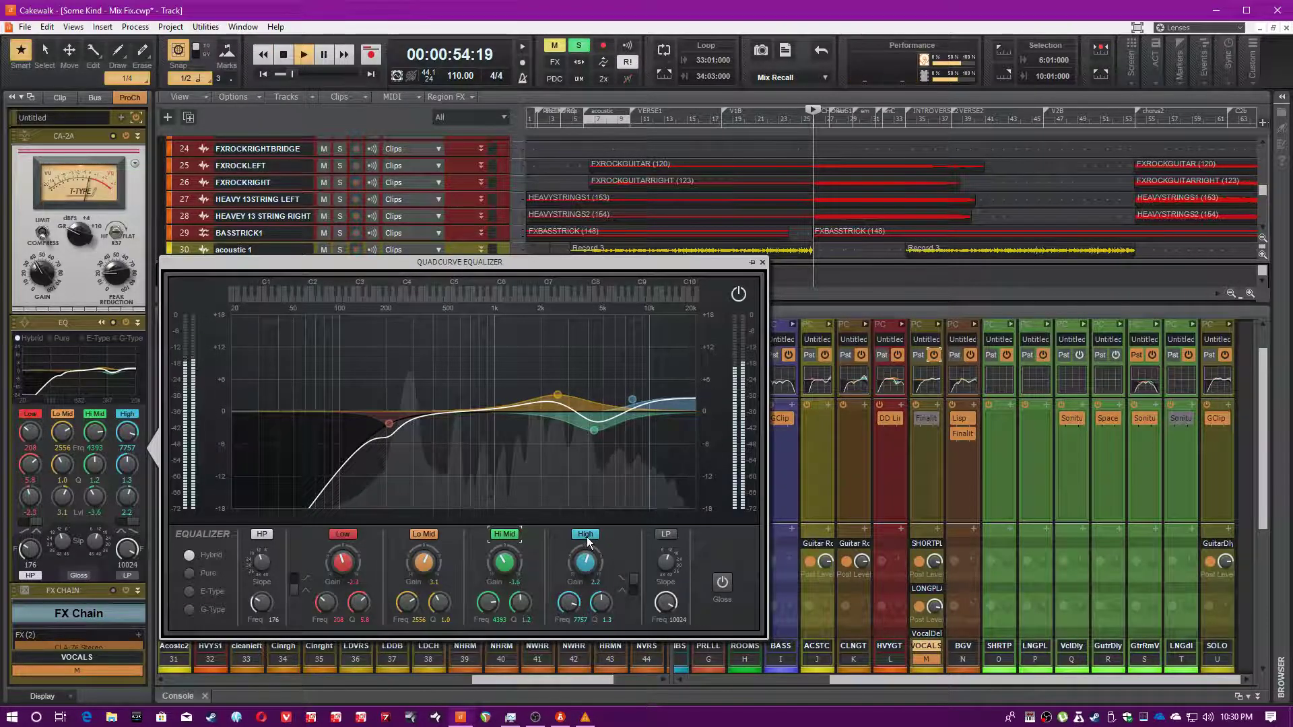
click(590, 534)
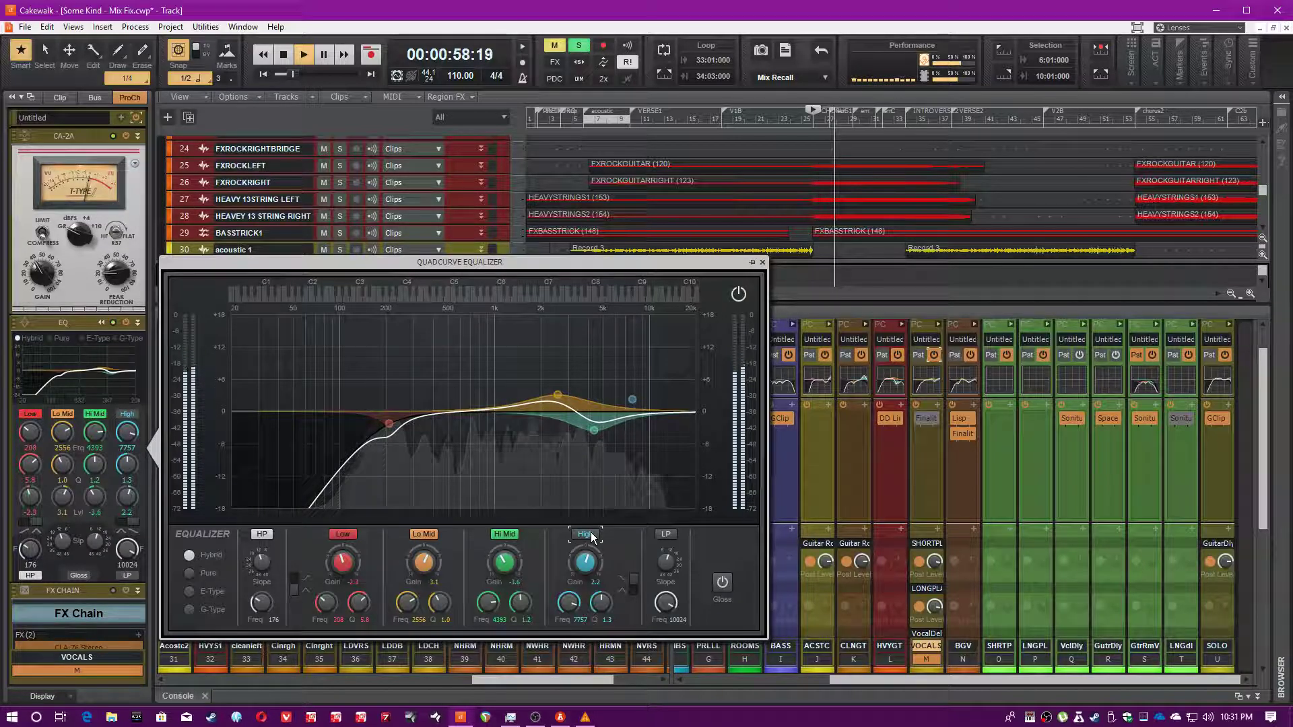
click(591, 532)
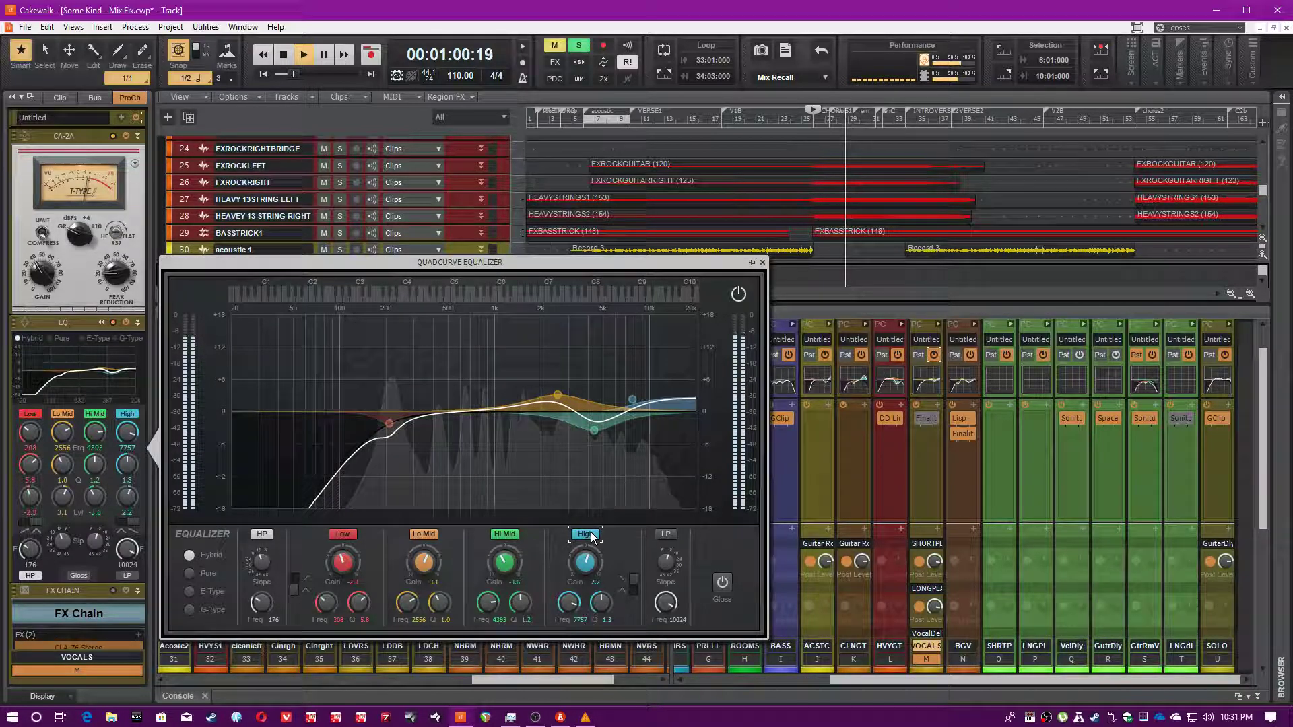
click(407, 3)
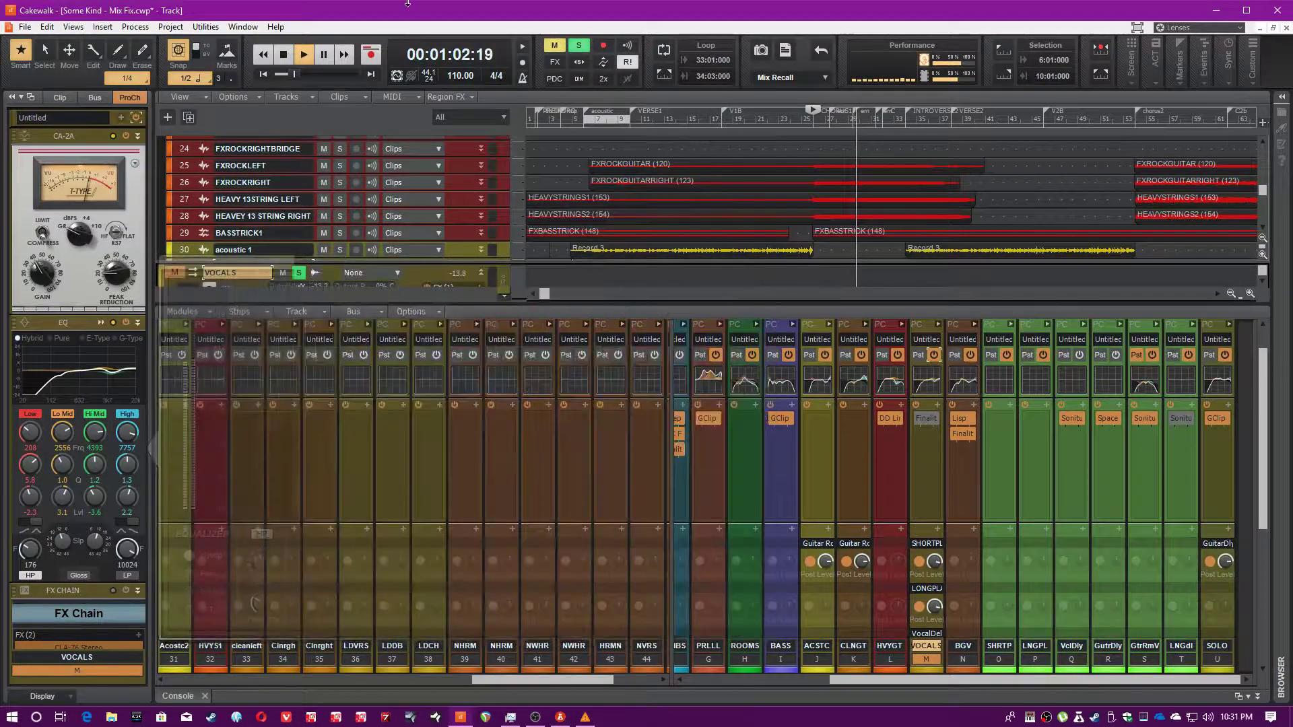
Enable the FX Chain module on the VOCALS bus and open its CLA-76 Stereo compressor.
scroll(67, 528, down, 2)
scroll(68, 528, down, 4)
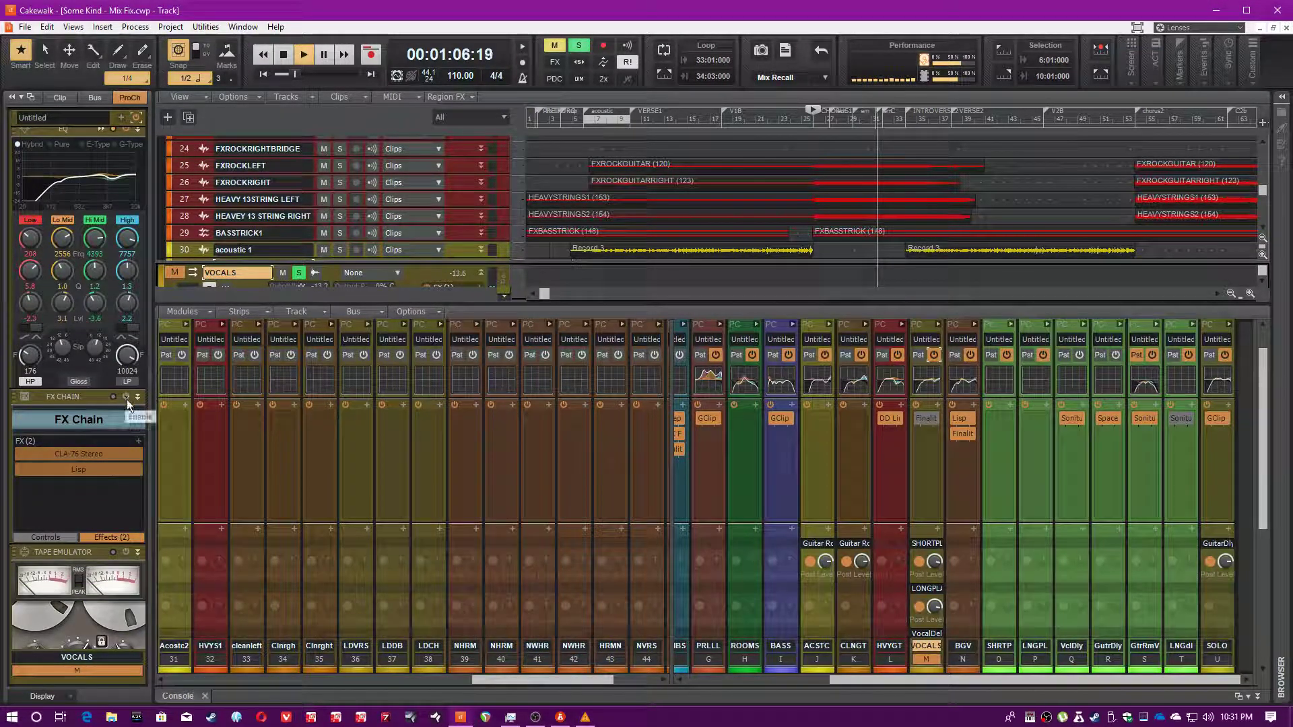
click(126, 397)
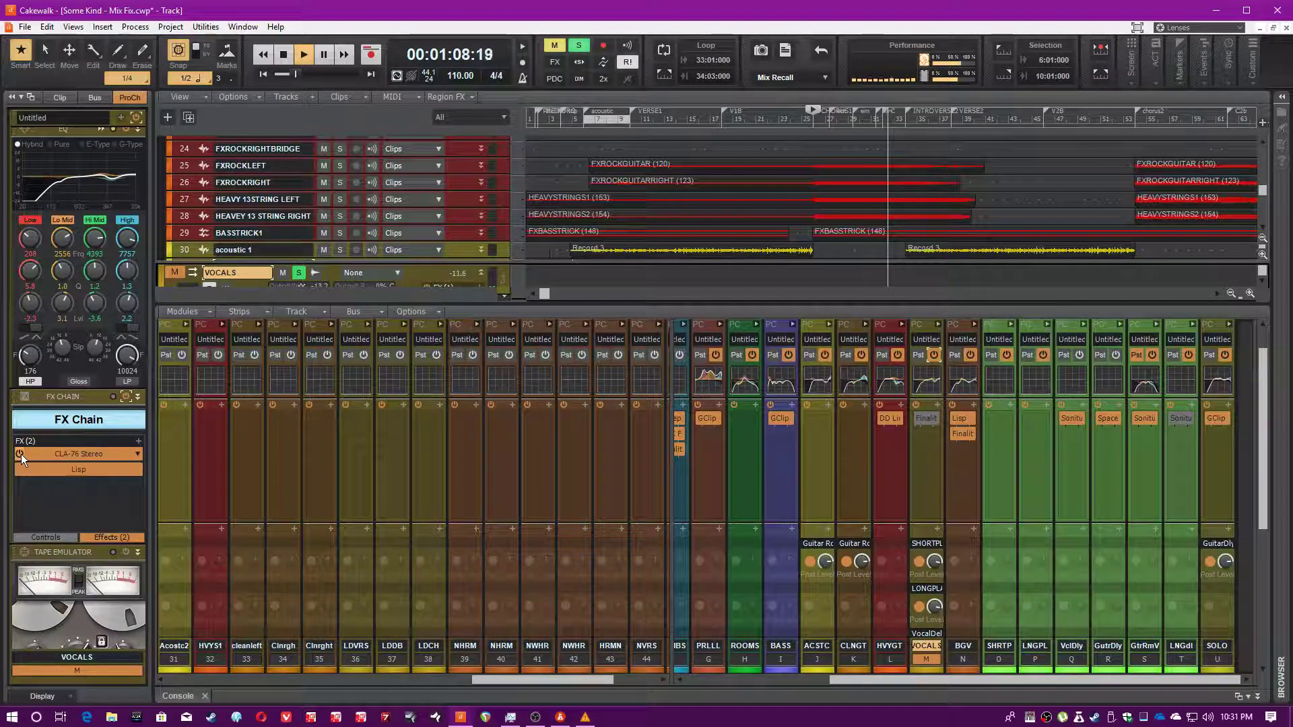
double_click(112, 457)
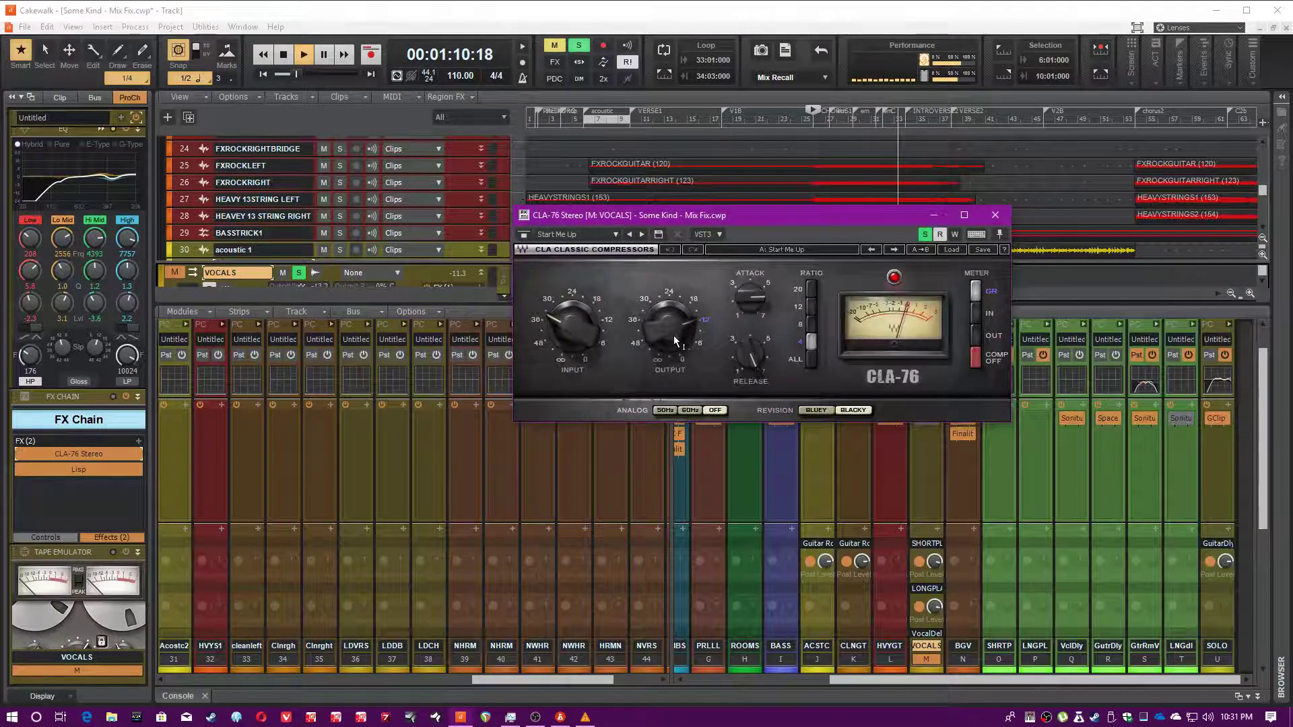
Restart playback, reposition the CLA-76 window and slightly nudge the compressor's Attack and Release knobs.
key(space)
key(space)
drag(815, 219, 805, 236)
drag(740, 313, 740, 309)
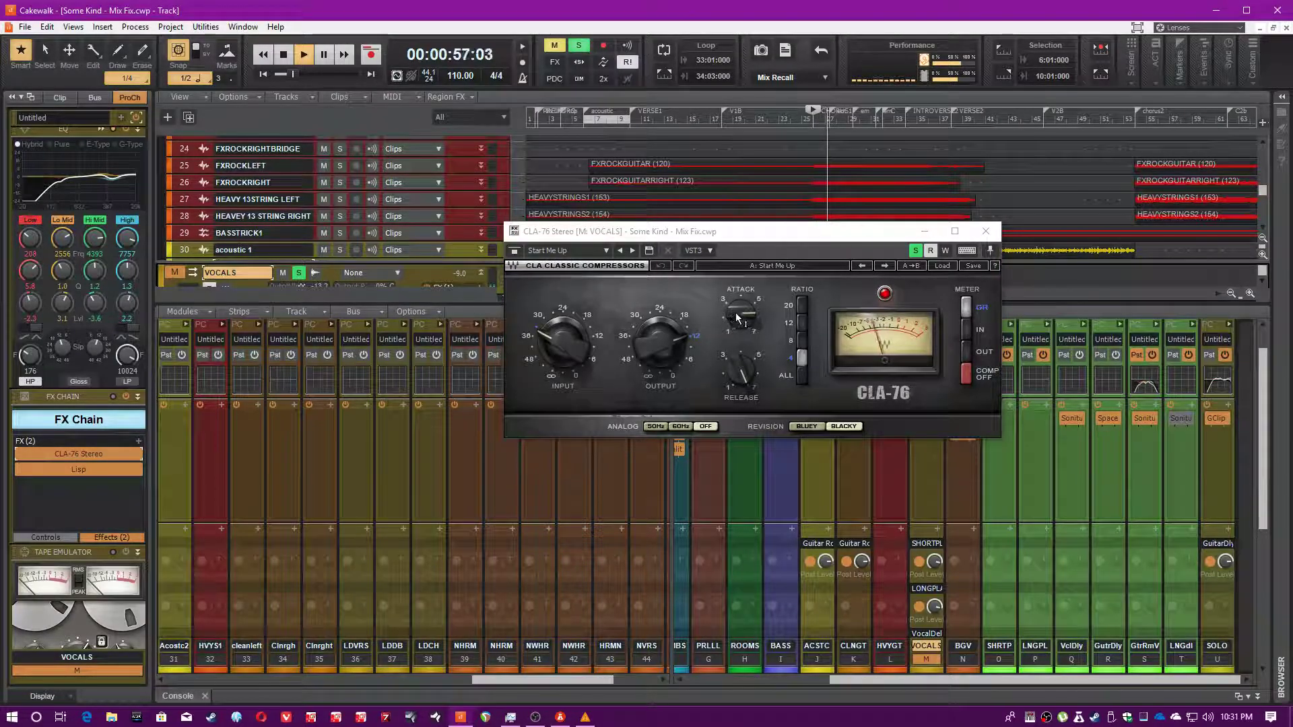
drag(727, 373, 719, 368)
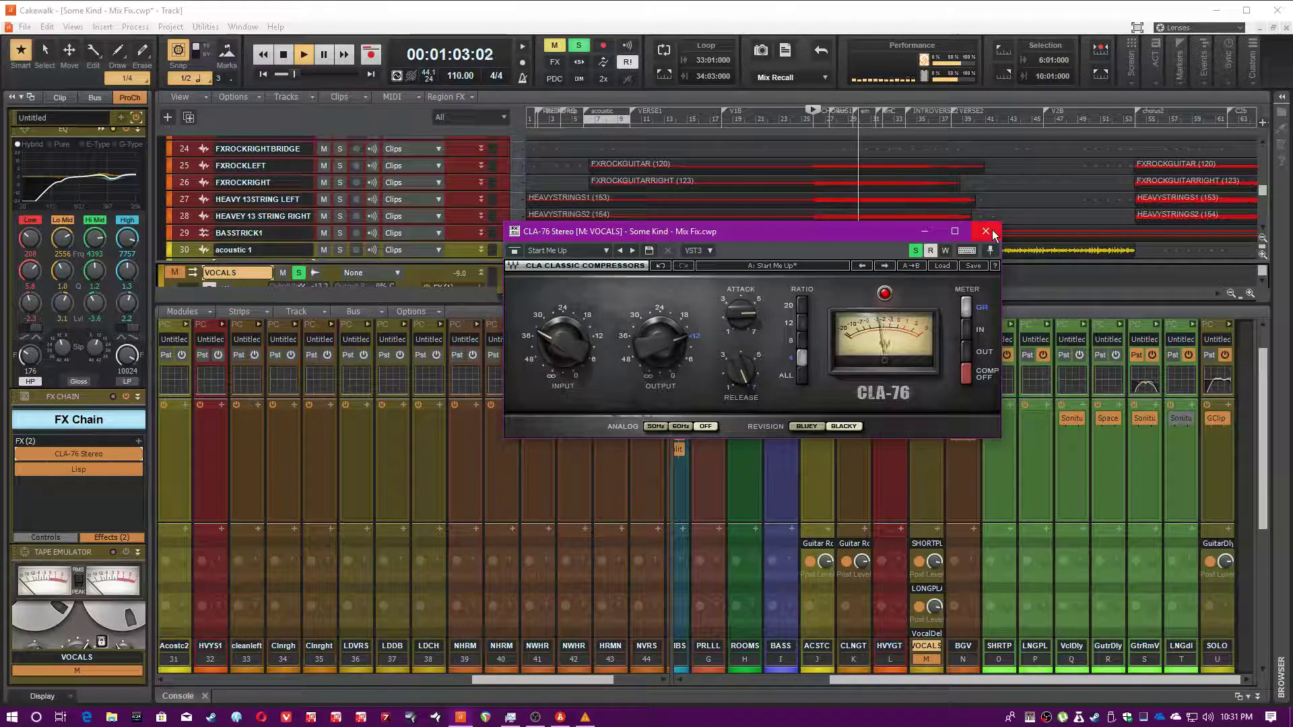
Save the project, then replace the CLA-76 window with the VOCALS bus's Lisp plug-in window and reposition it.
key(ctrl+s)
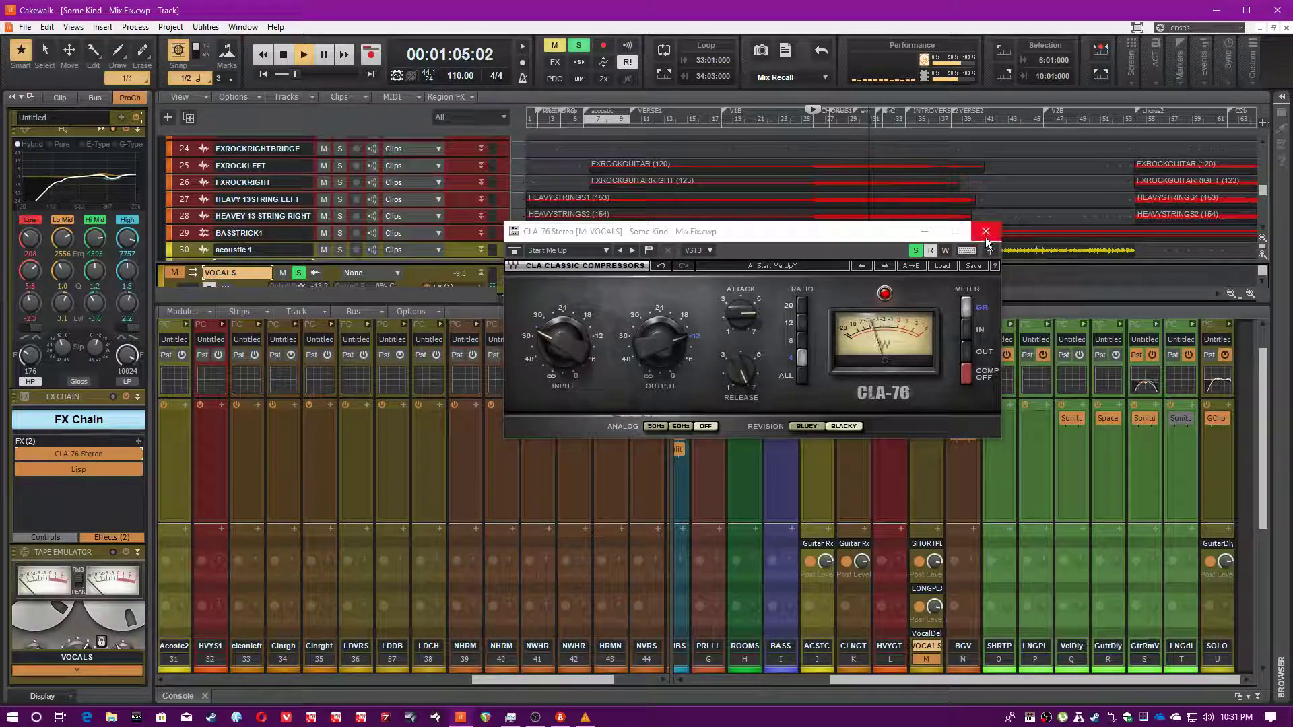
click(984, 231)
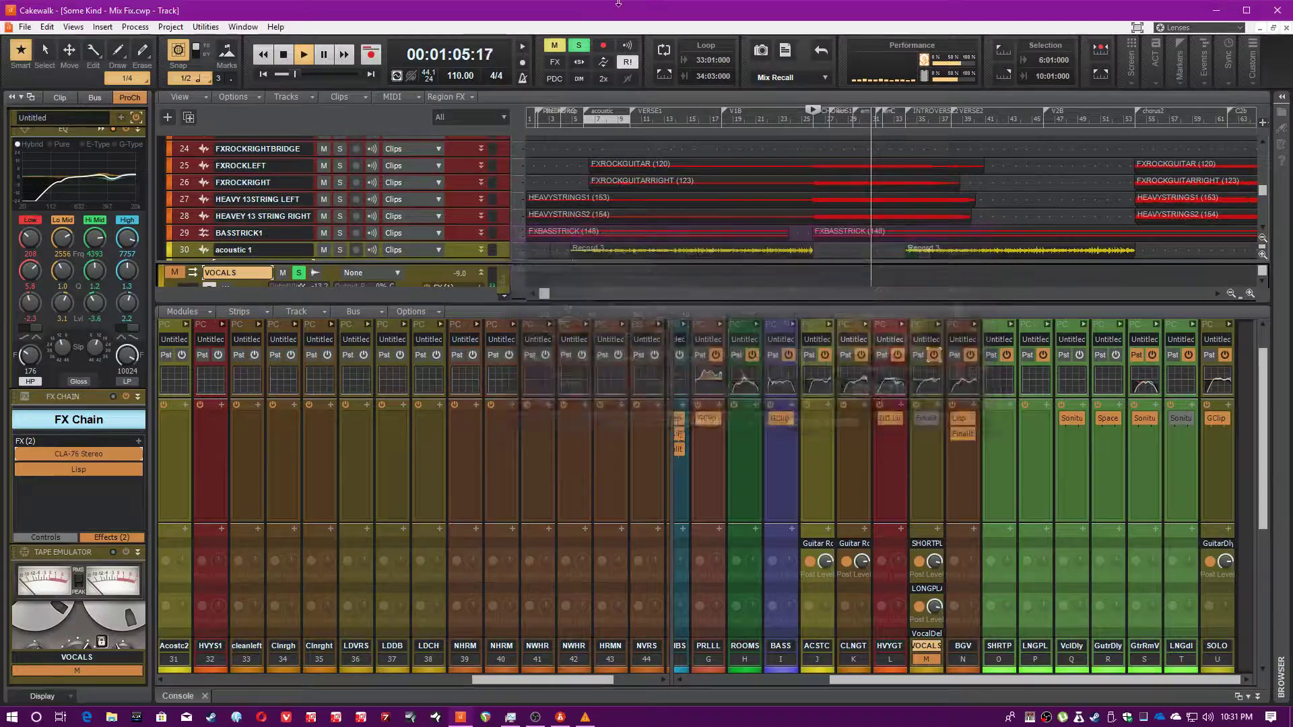
double_click(86, 470)
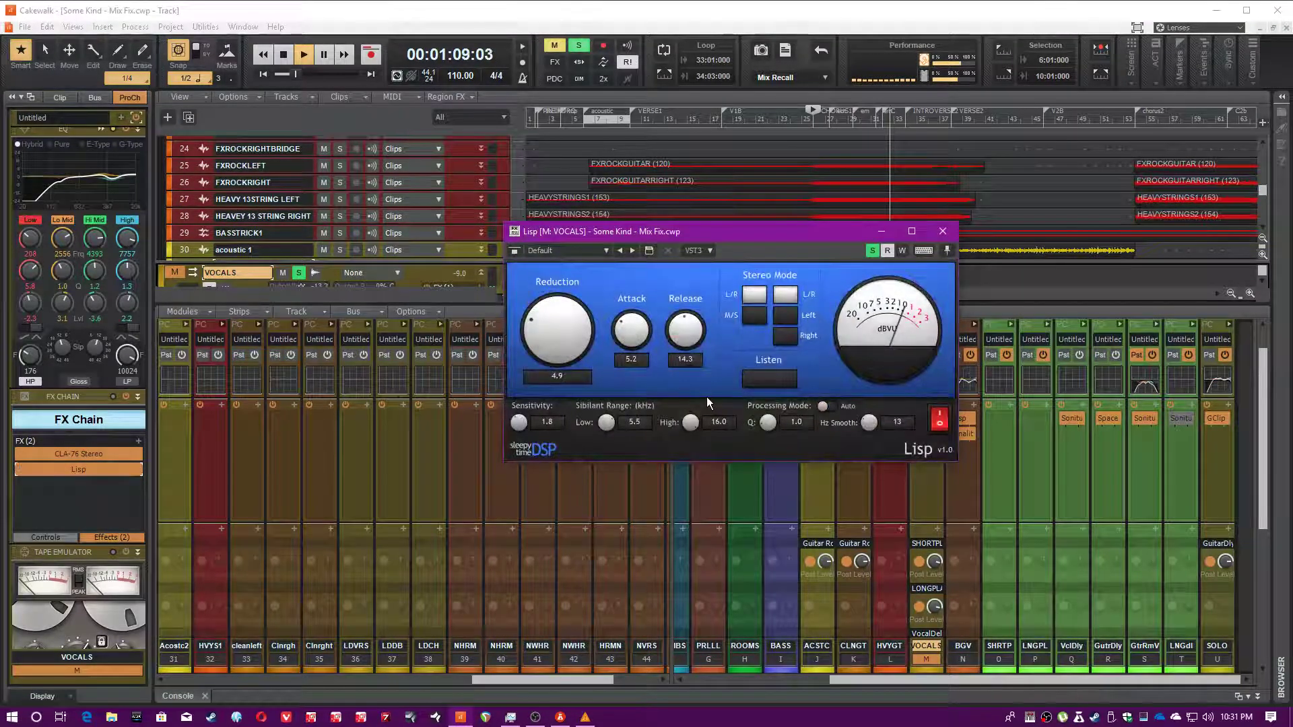
drag(734, 235, 734, 303)
Restart playback and audition the Lisp plug-in's Listen mode on and off.
key(space)
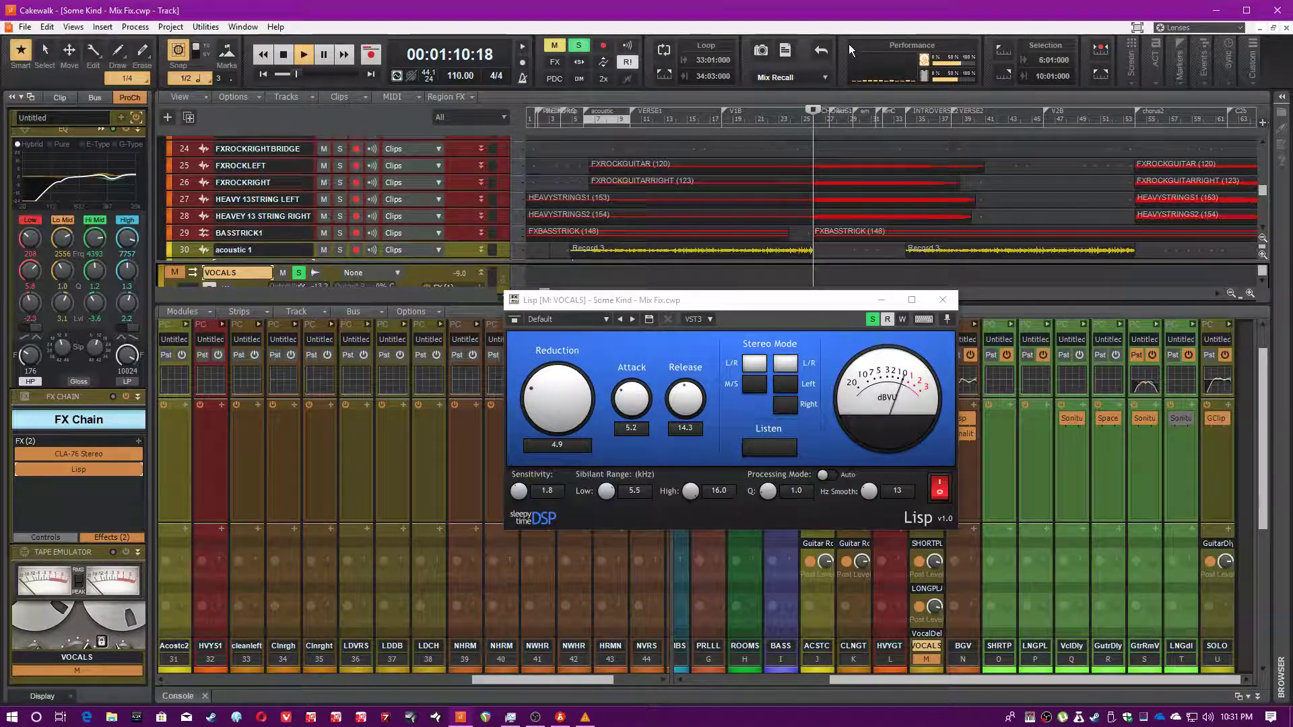
key(space)
click(772, 447)
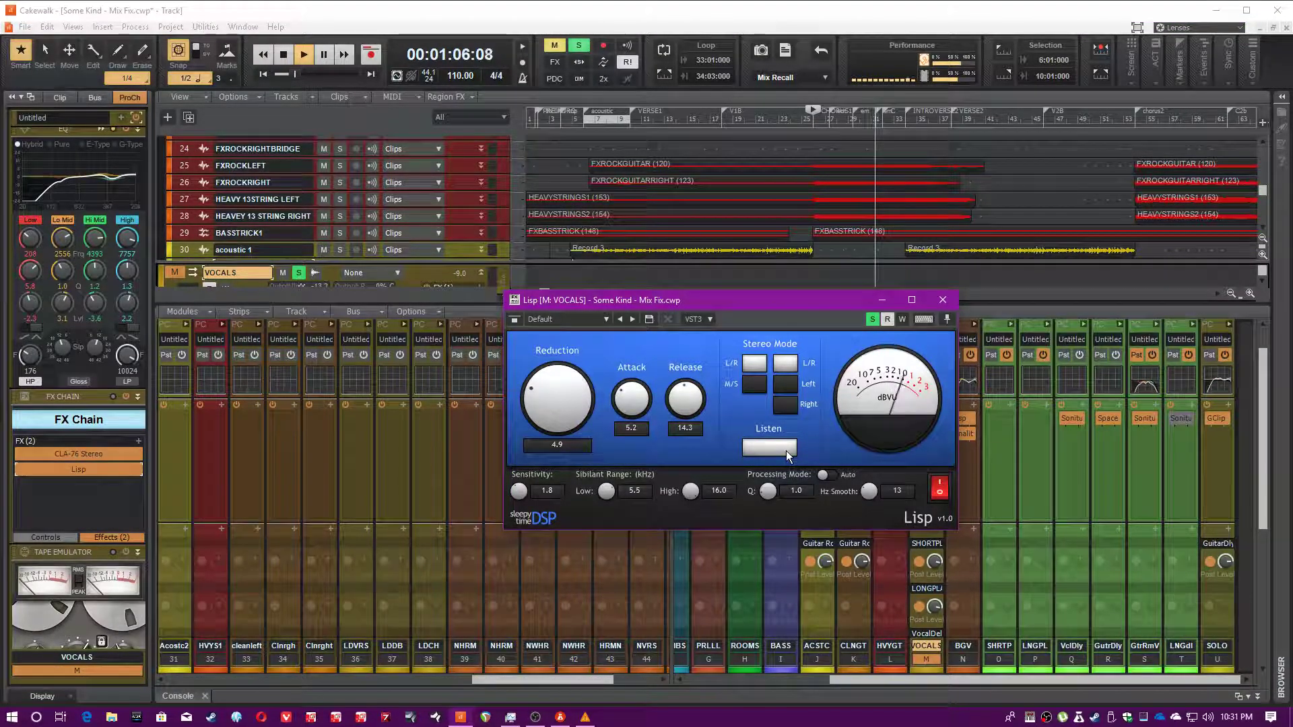
click(769, 447)
click(845, 22)
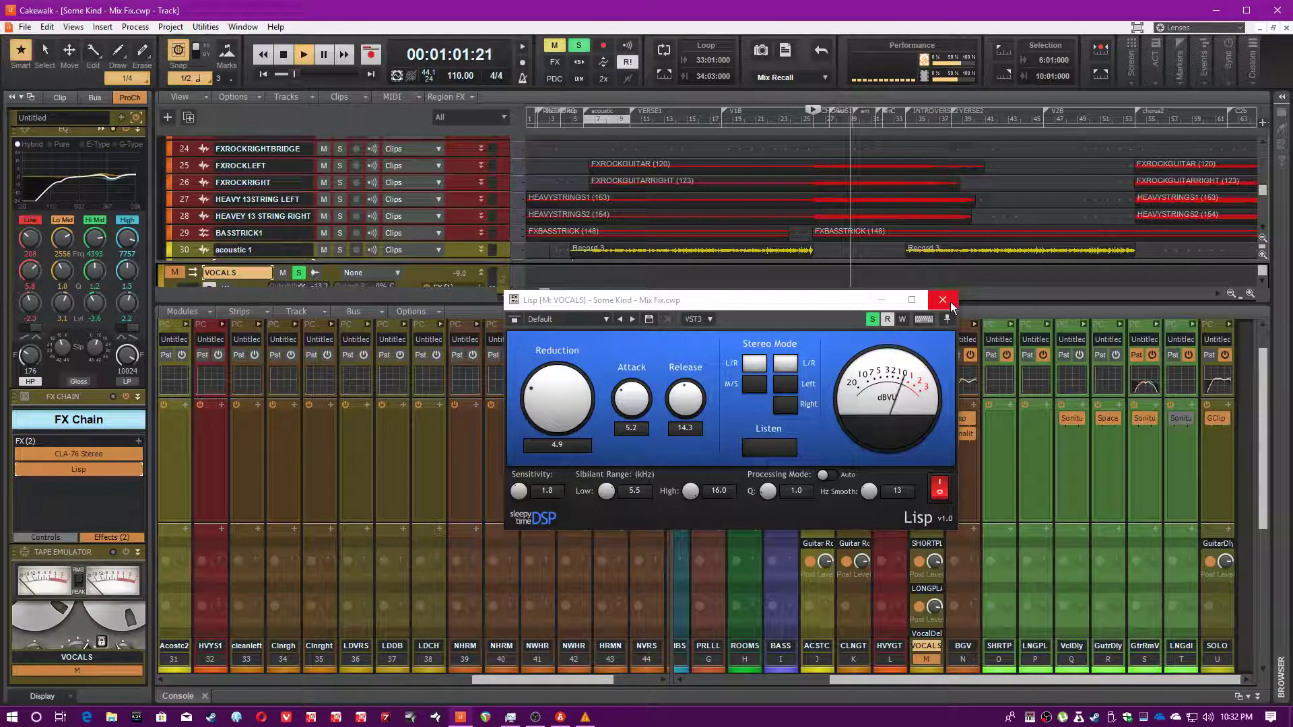
Compare the VOCALS bus with Lisp bypassed and active during playback, then close the plug-in window.
click(19, 469)
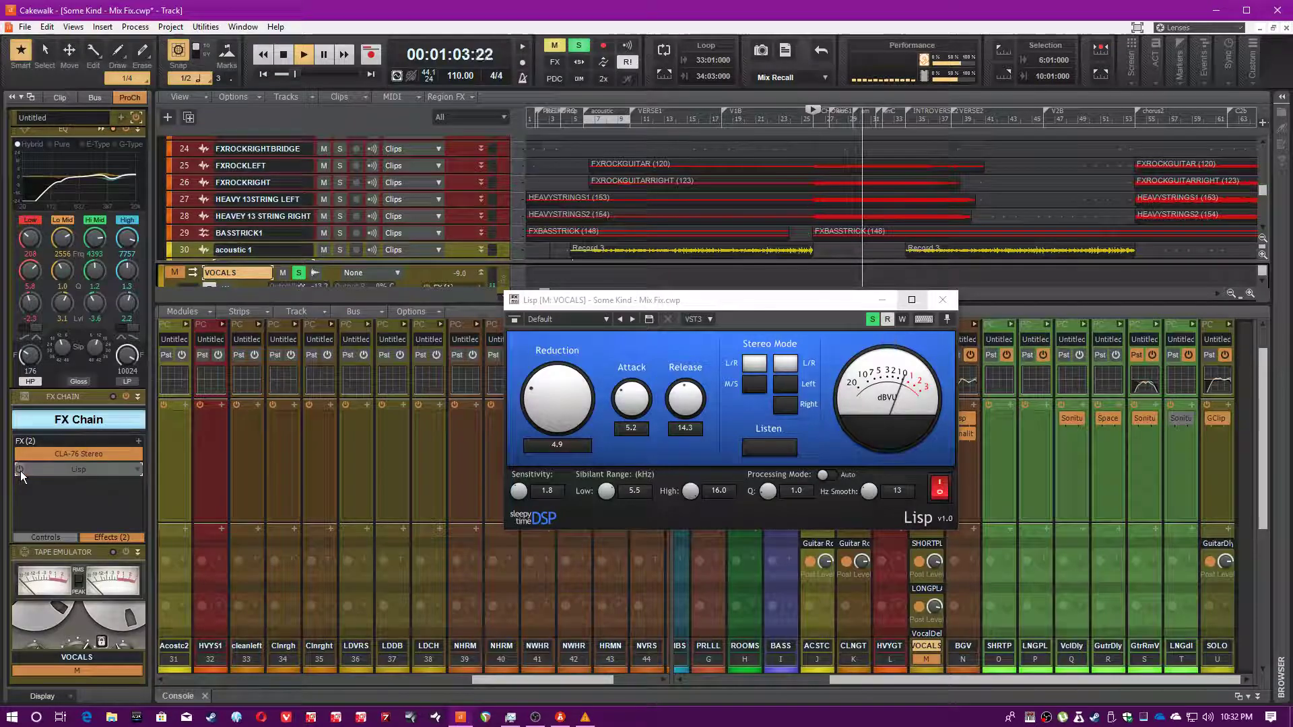
click(20, 470)
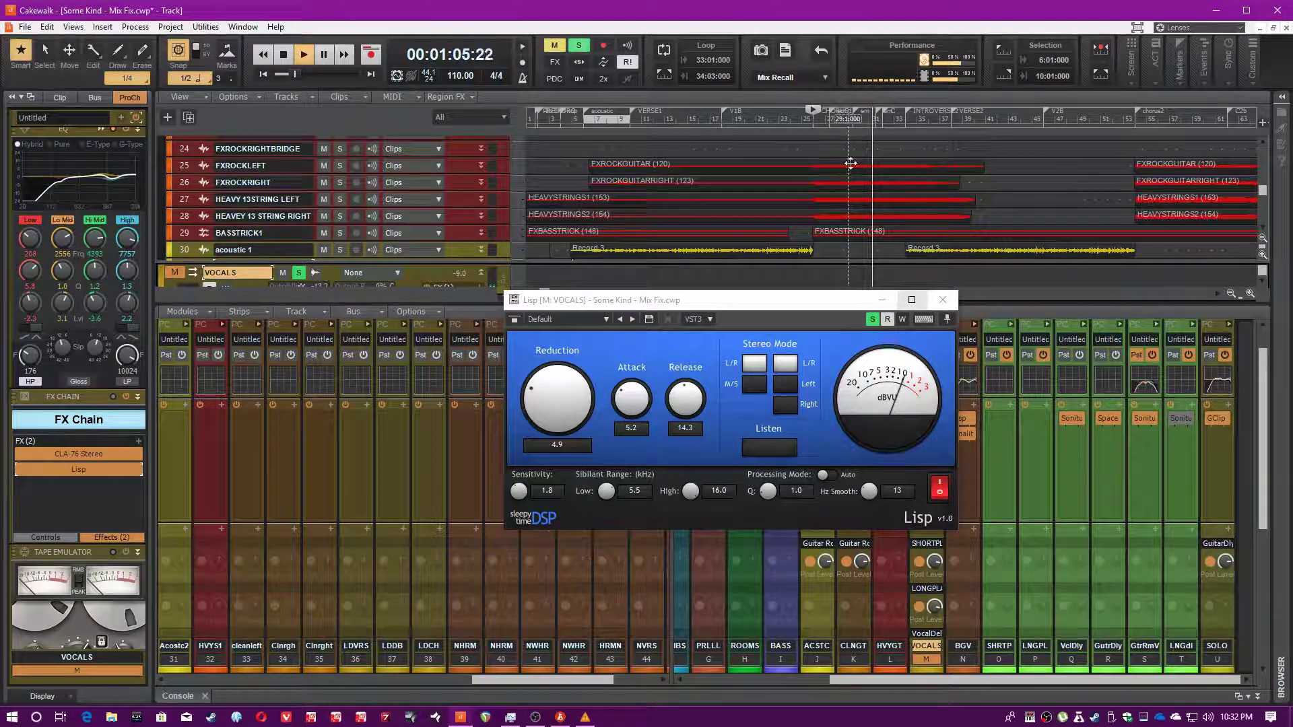
double_click(862, 123)
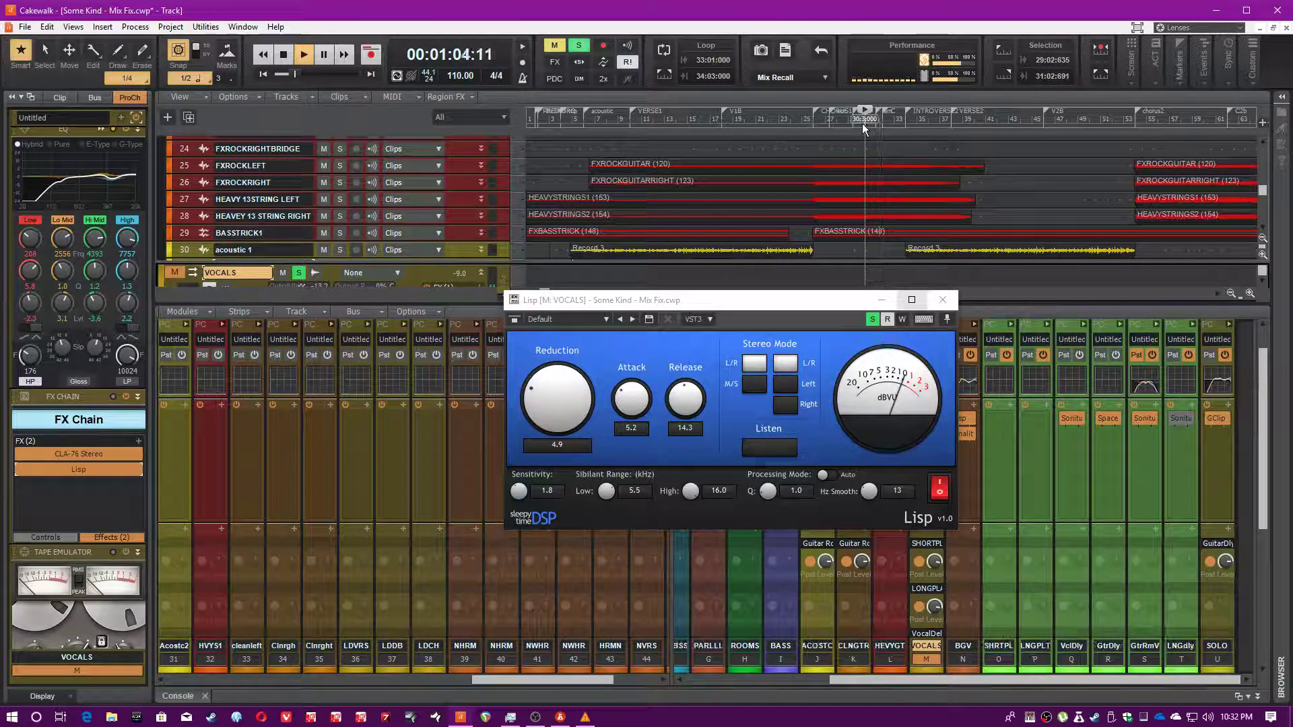
click(949, 301)
Enable the Tape Emulator on the VOCALS bus while playing from 00:00:55:19, then stop playback.
scroll(87, 483, down, 1)
scroll(86, 483, down, 1)
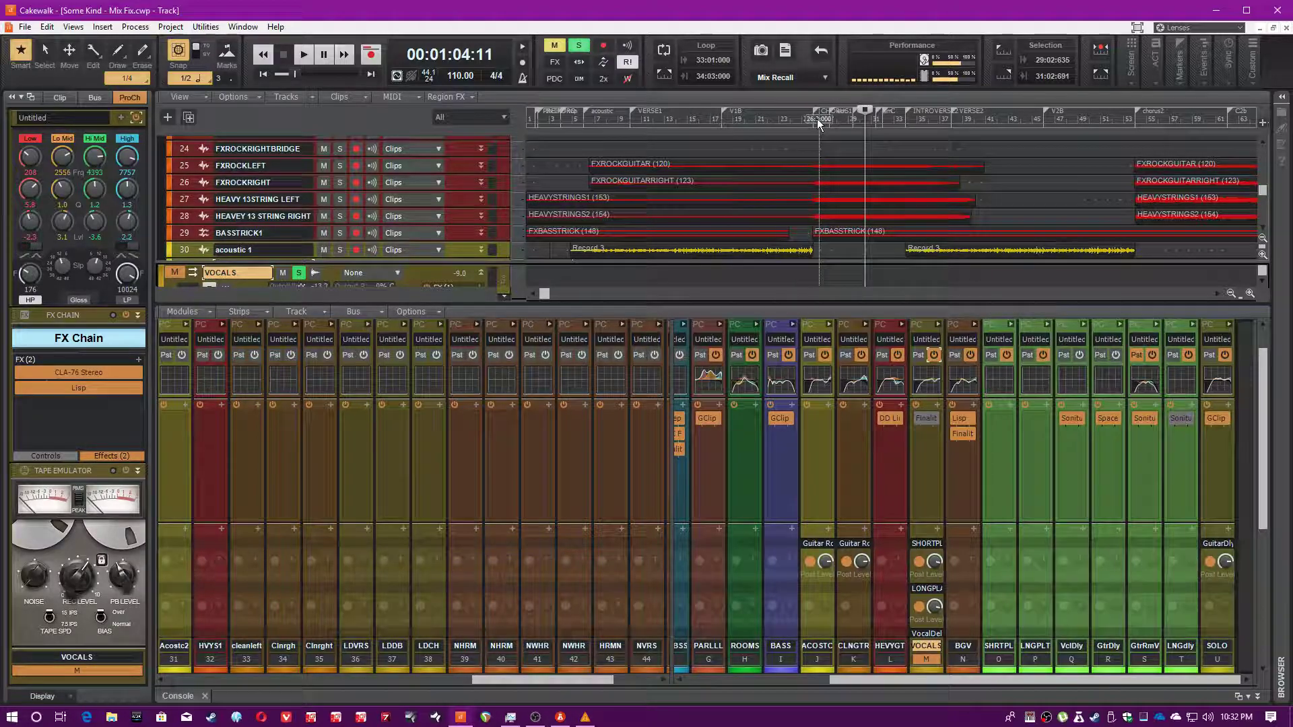
click(818, 115)
key(space)
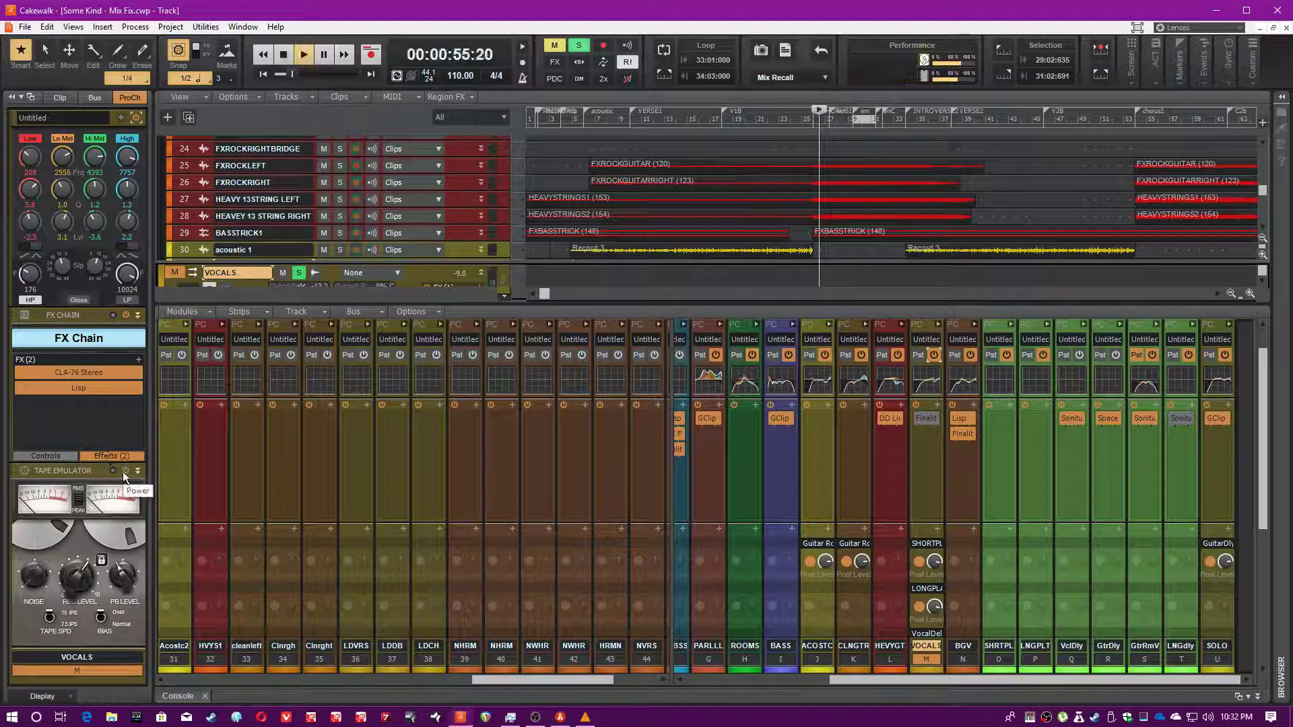
click(124, 470)
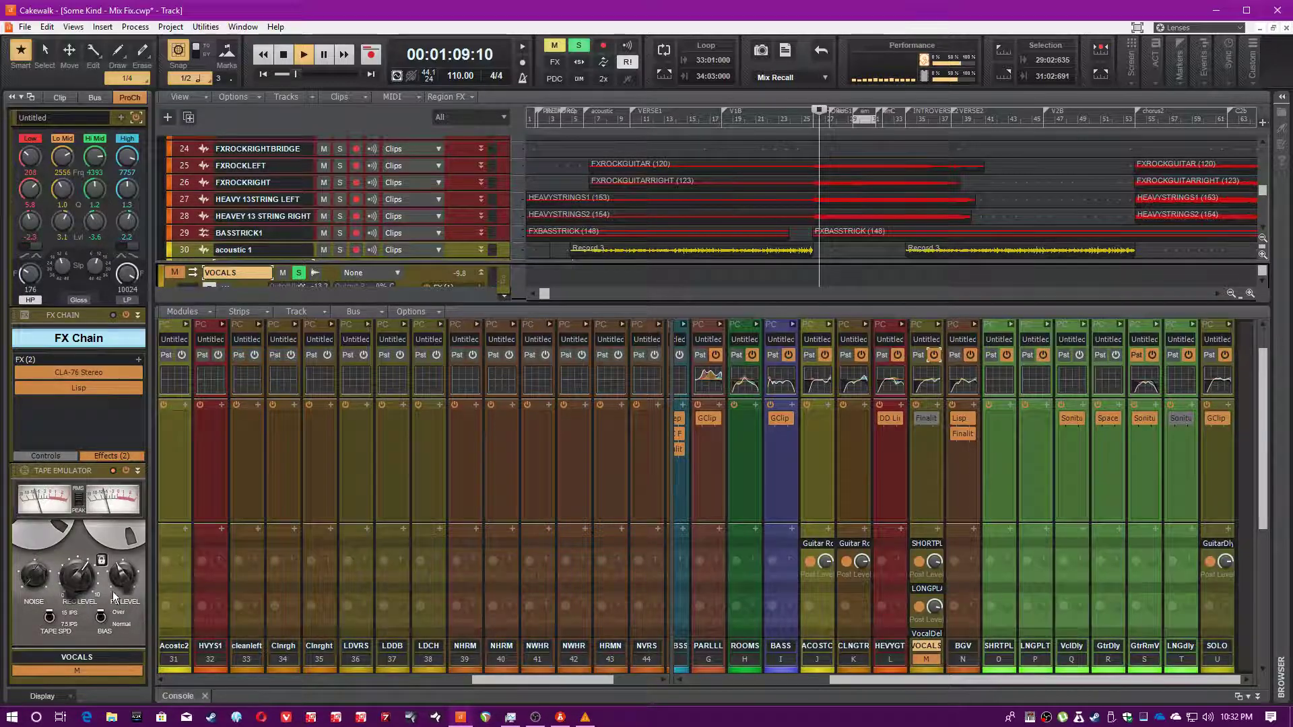
key(space)
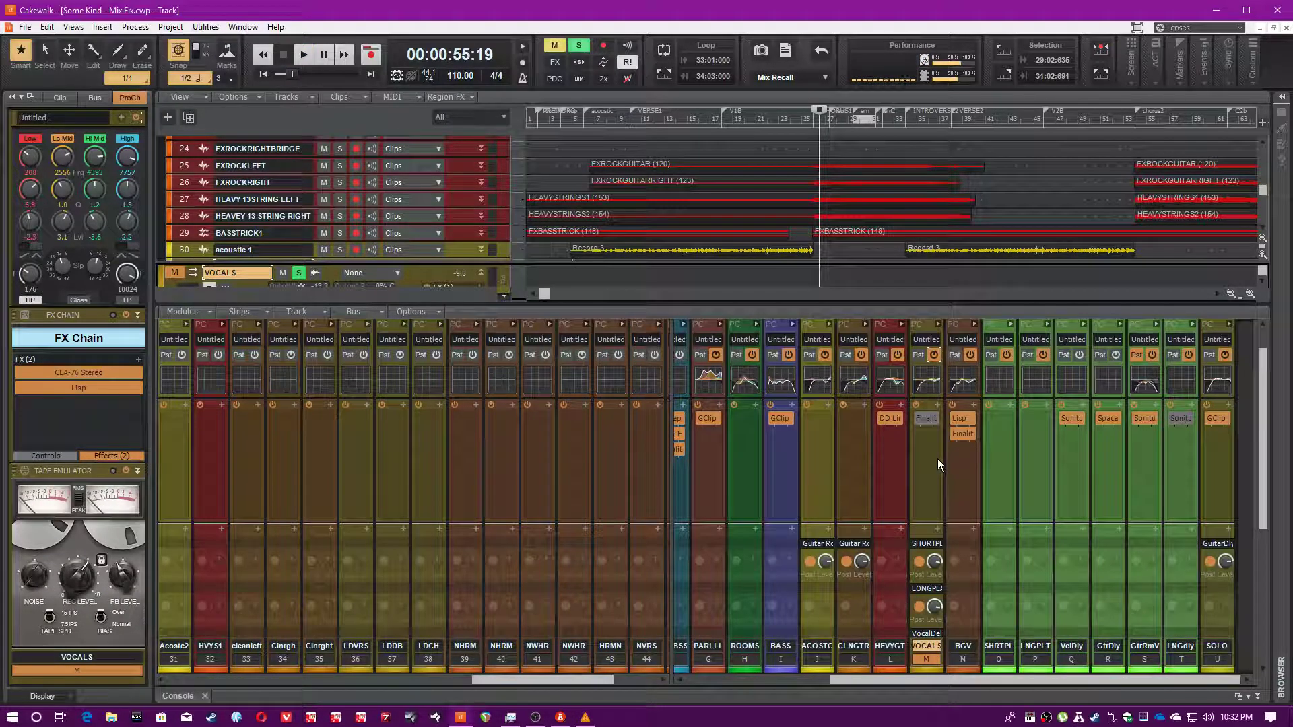
Open Finality Lite on the VOCALS bus, enable it and audition it during playback before closing its window.
scroll(932, 469, down, 3)
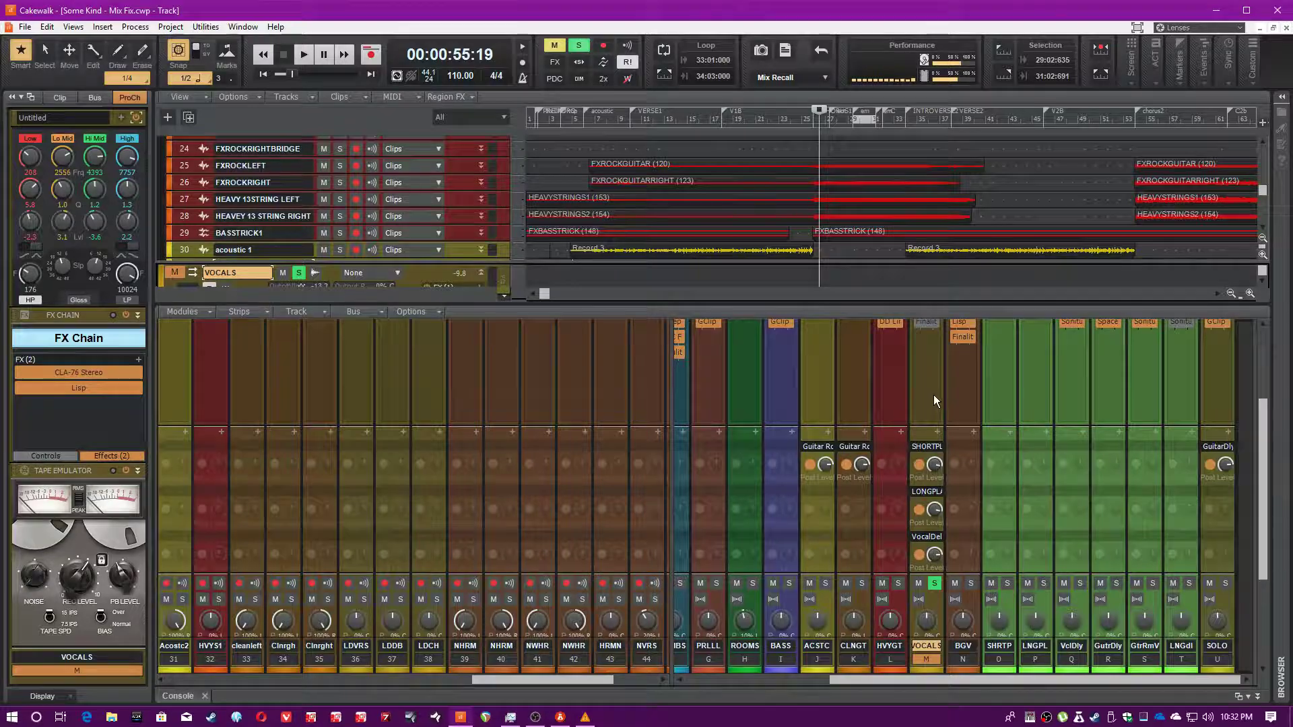
scroll(934, 402, down, 2)
scroll(971, 414, up, 4)
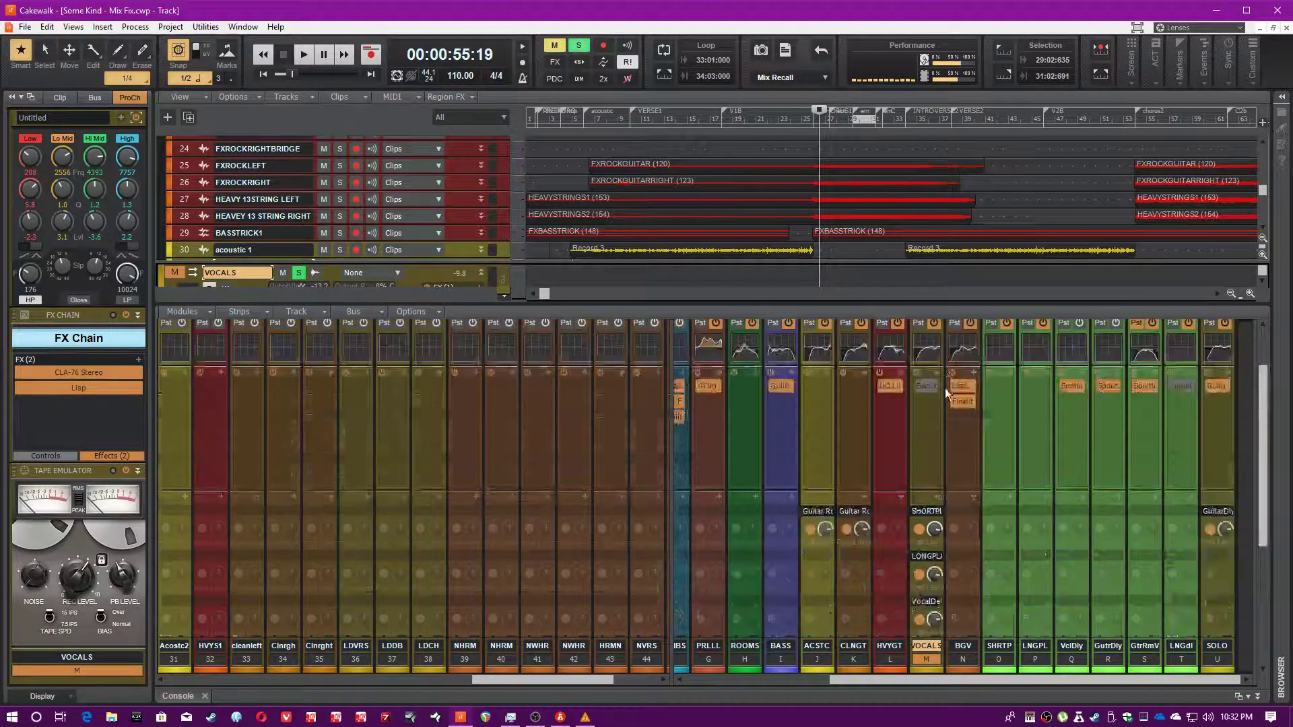
double_click(923, 385)
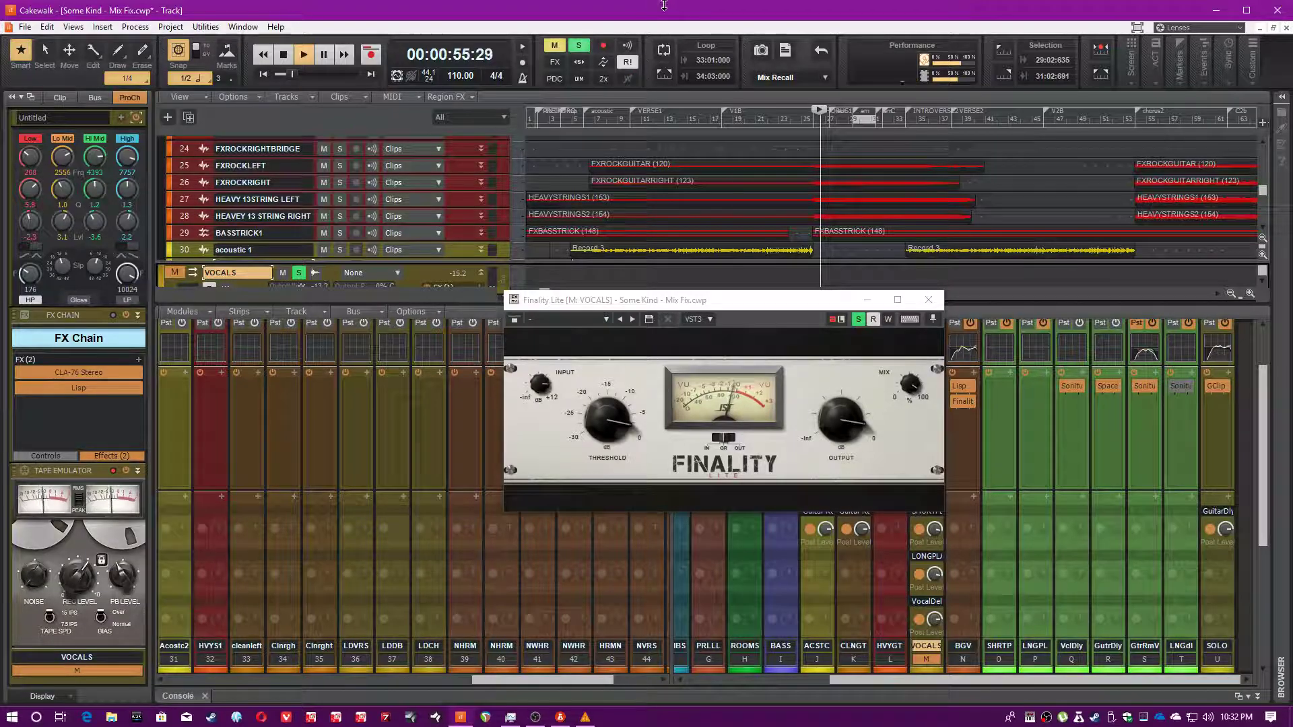
click(770, 381)
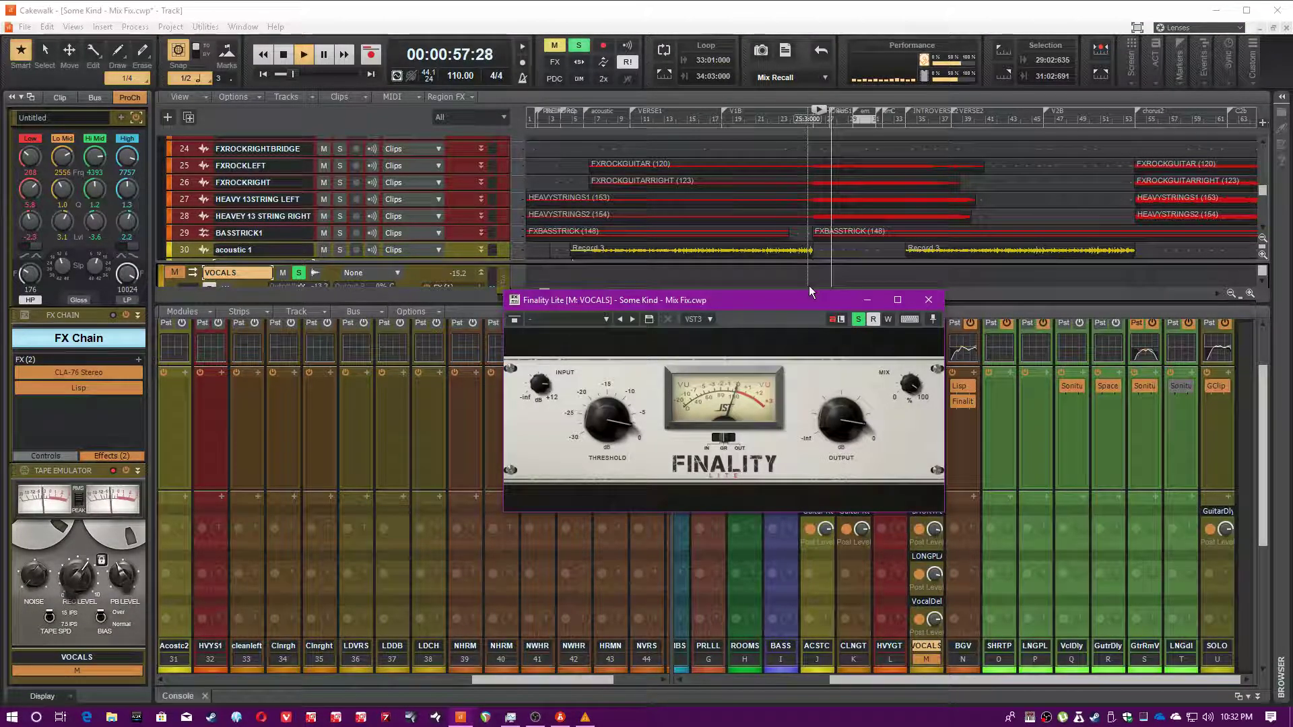
click(641, 4)
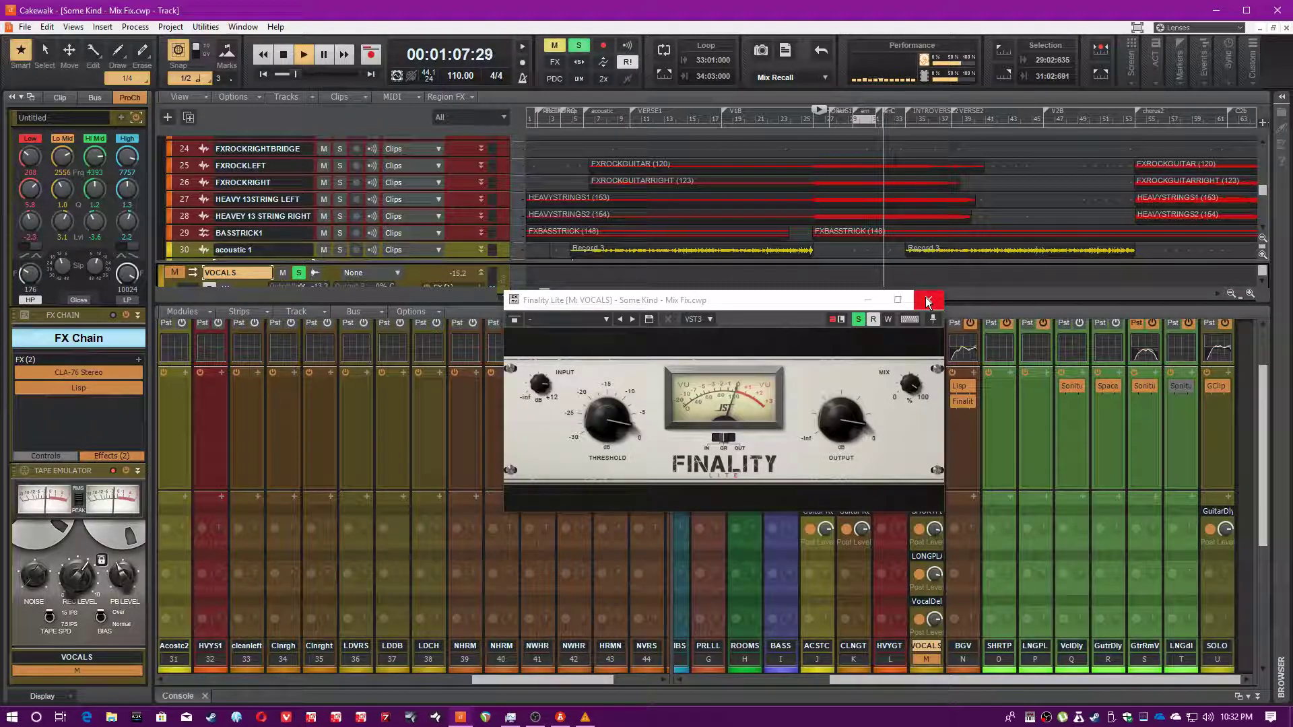
click(928, 301)
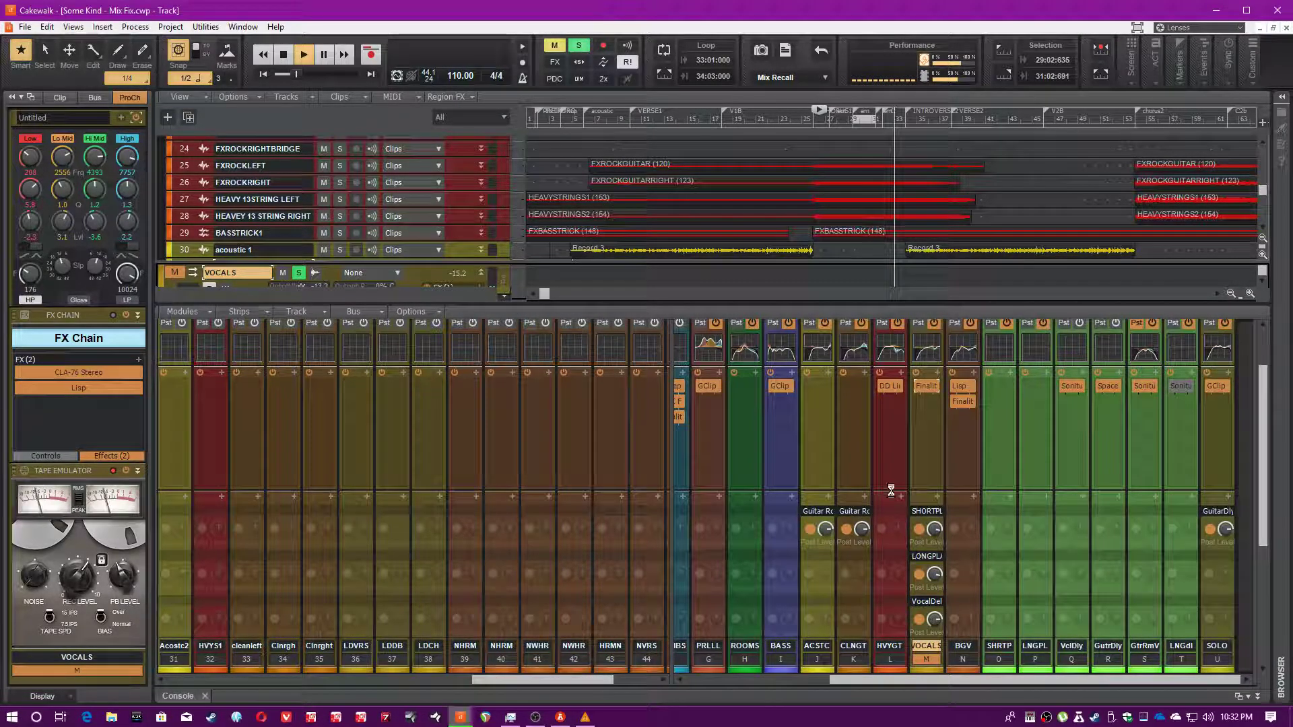
key(space)
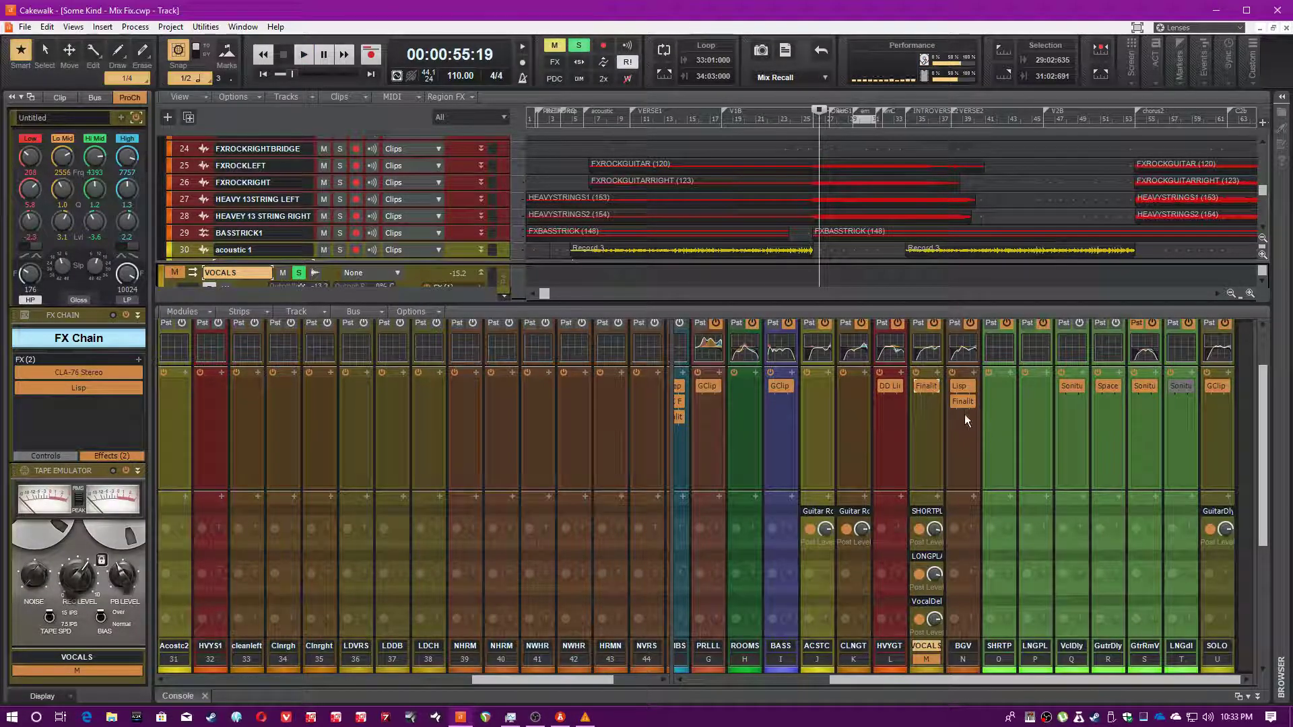
Review the VOCALS bus sends, switch the solo from VOCALS to the SHORTPLate bus and start playback.
scroll(919, 447, down, 3)
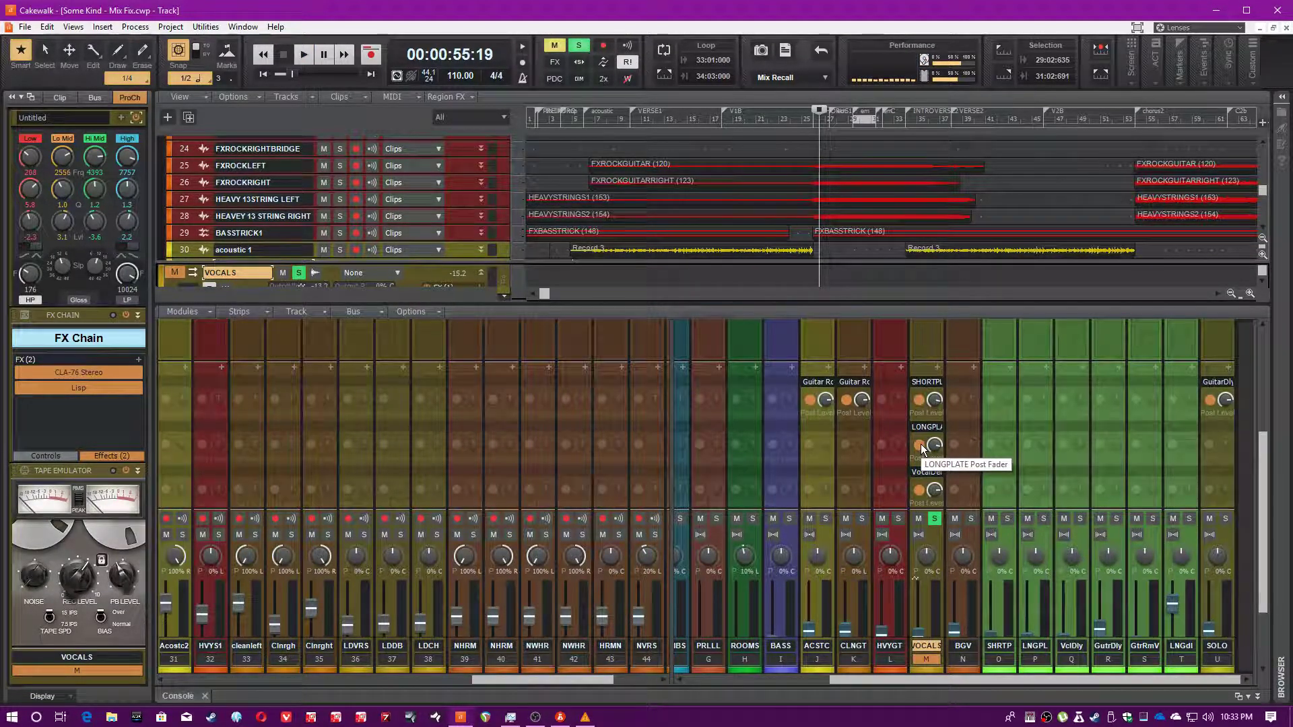
scroll(937, 551, down, 3)
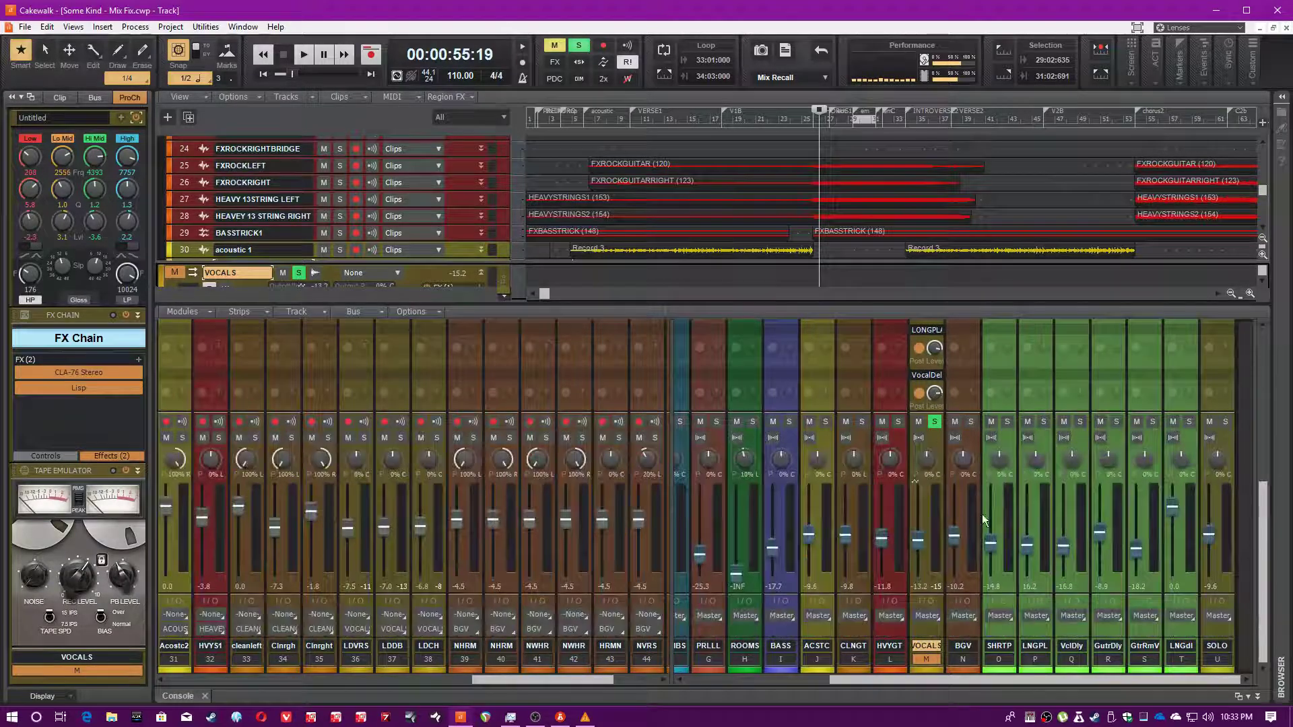
scroll(931, 350, up, 3)
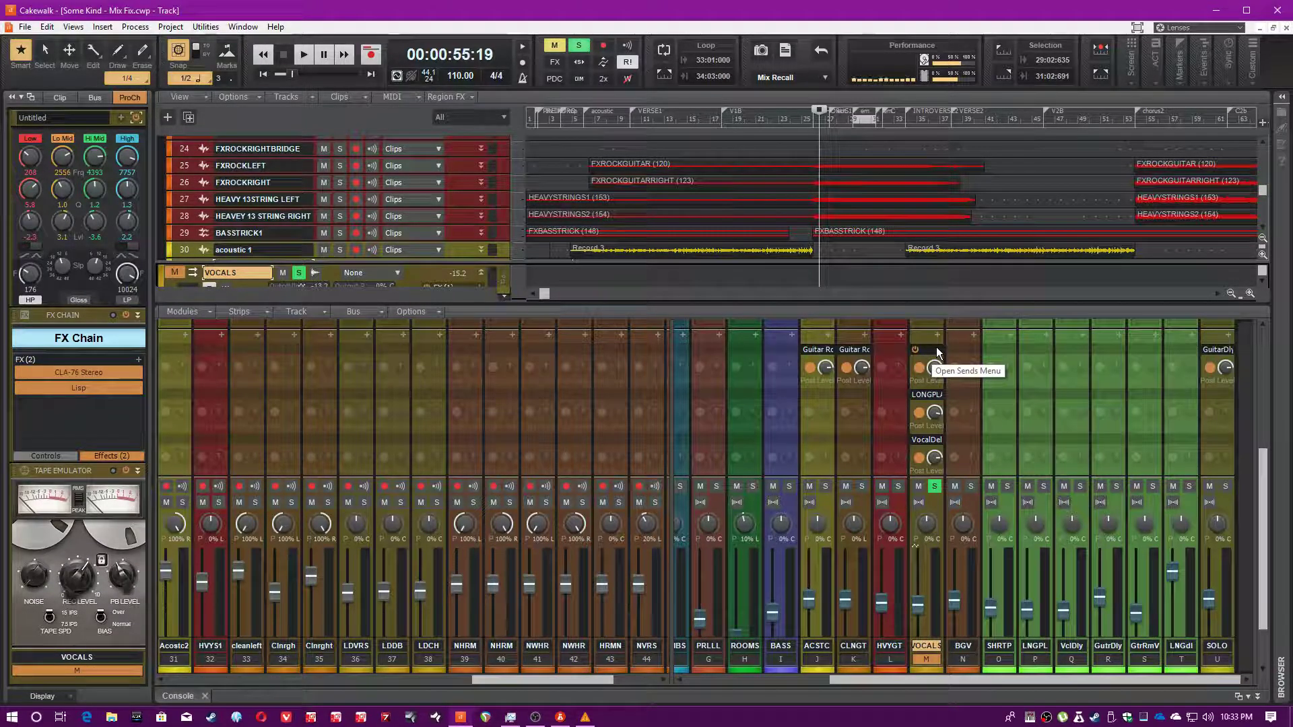
scroll(920, 437, down, 3)
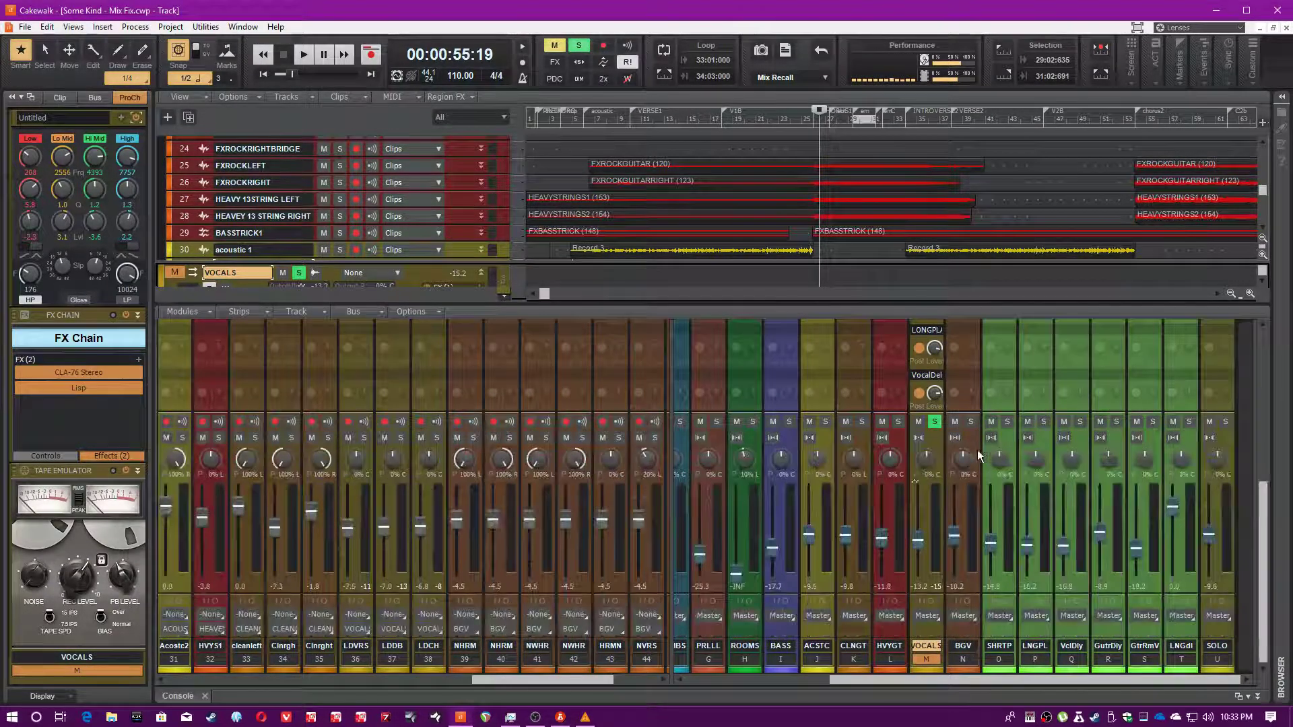
click(934, 421)
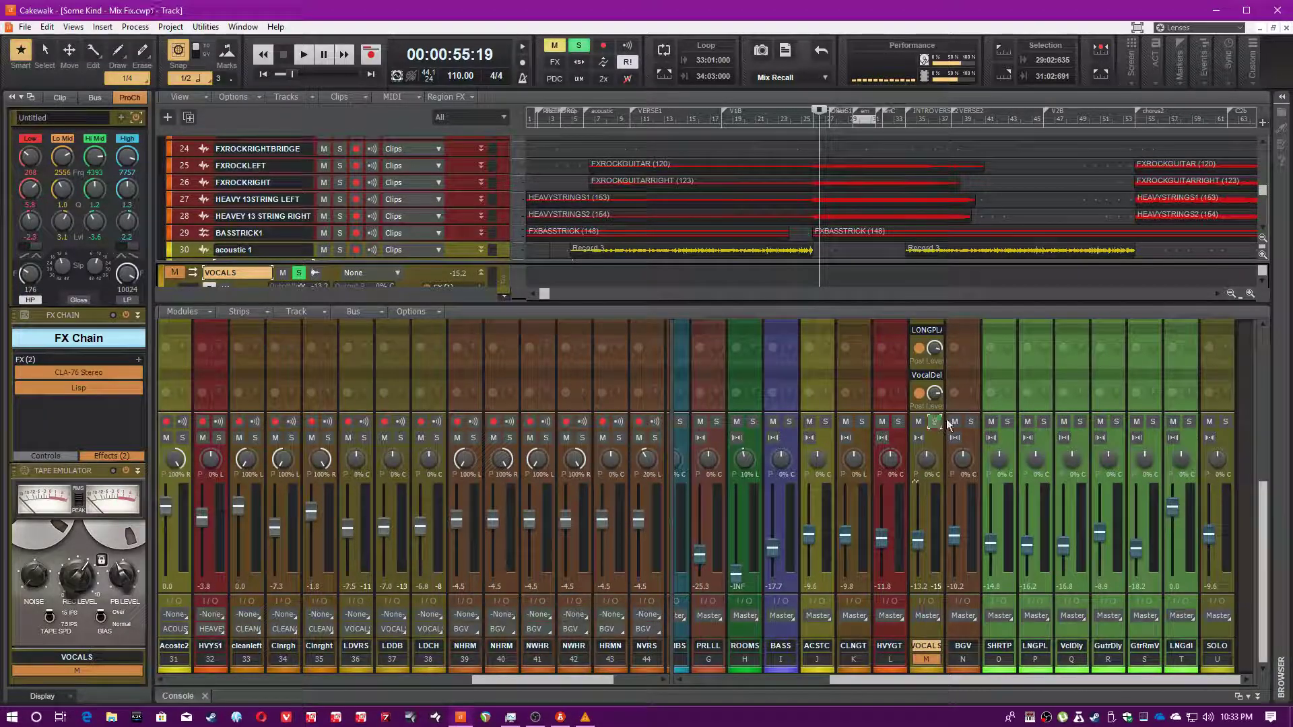
click(1007, 421)
key(space)
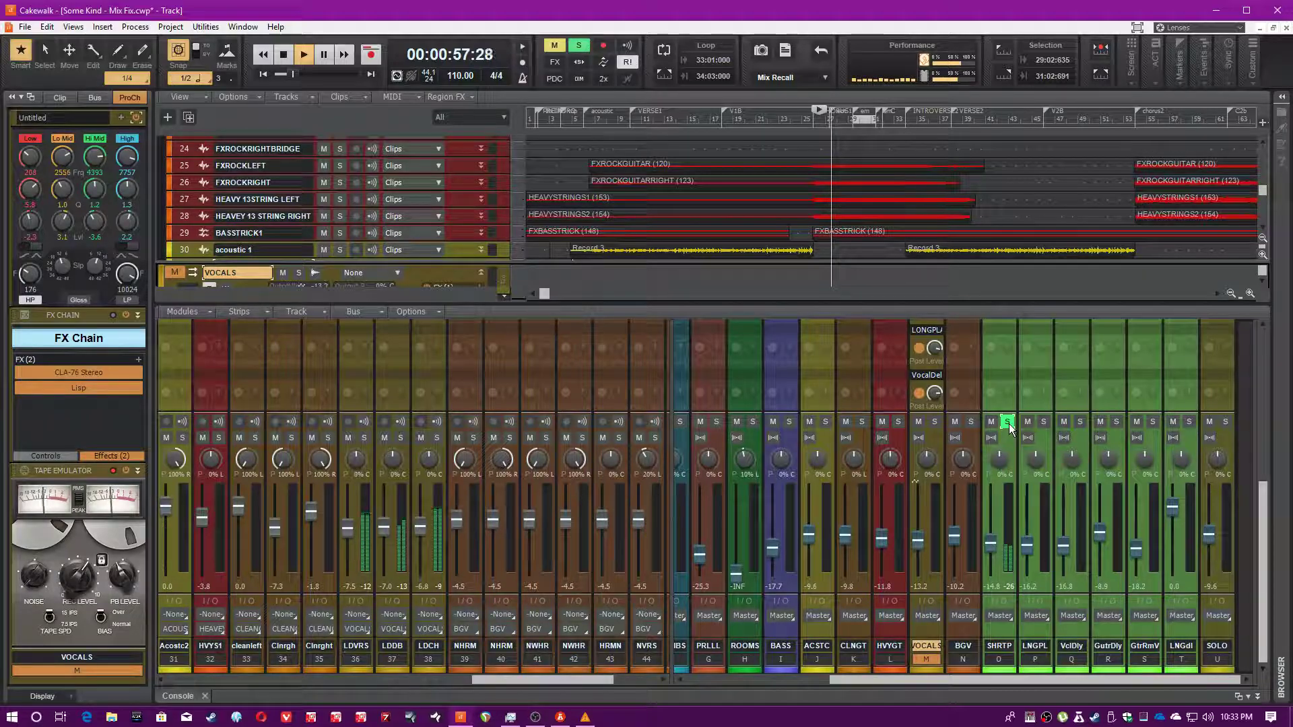
Show the SHORTPLate bus's BREVERB 2 settings and continue playback from the verse 2 section.
scroll(1009, 422, up, 10)
scroll(1009, 423, up, 2)
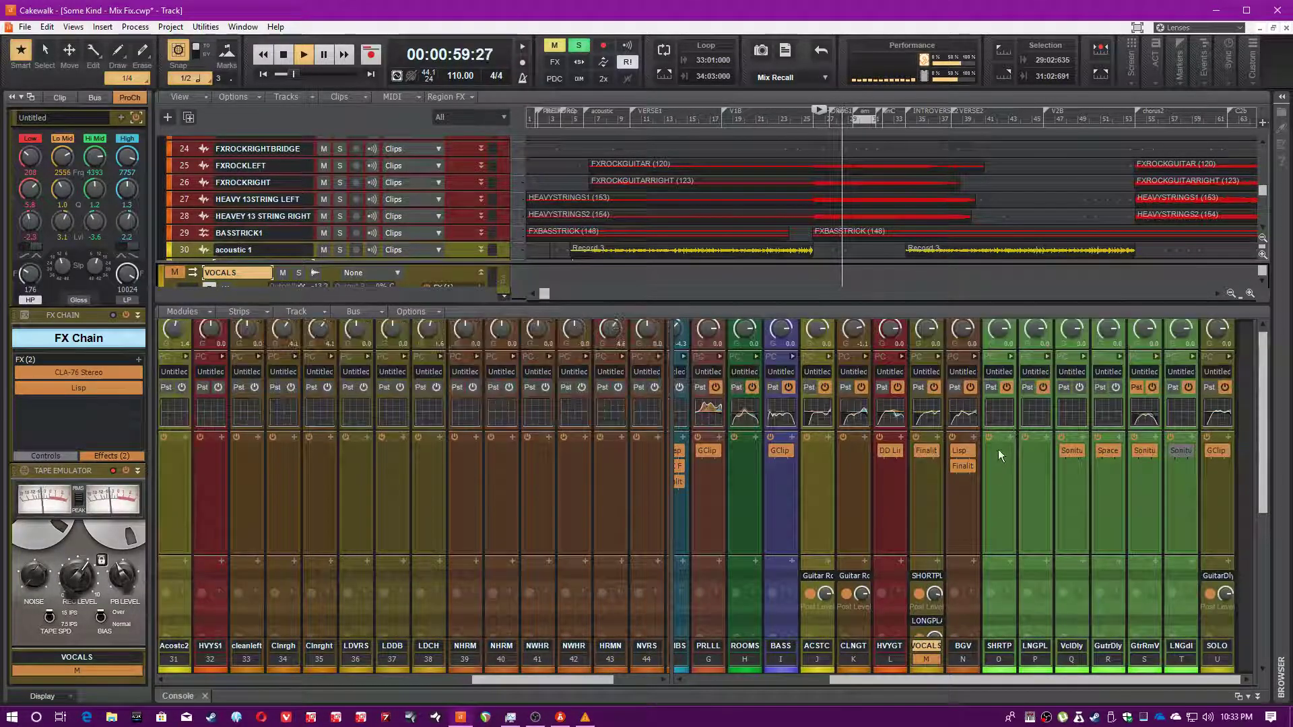
click(1001, 502)
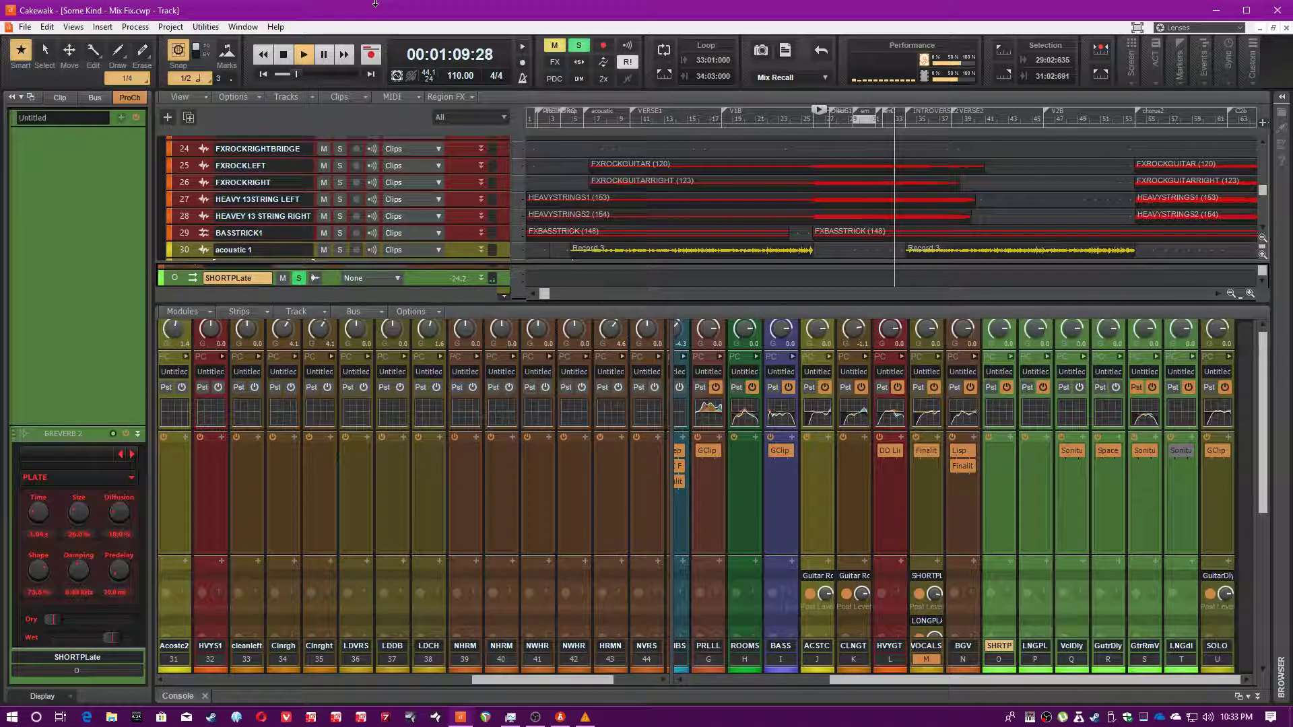
click(1003, 120)
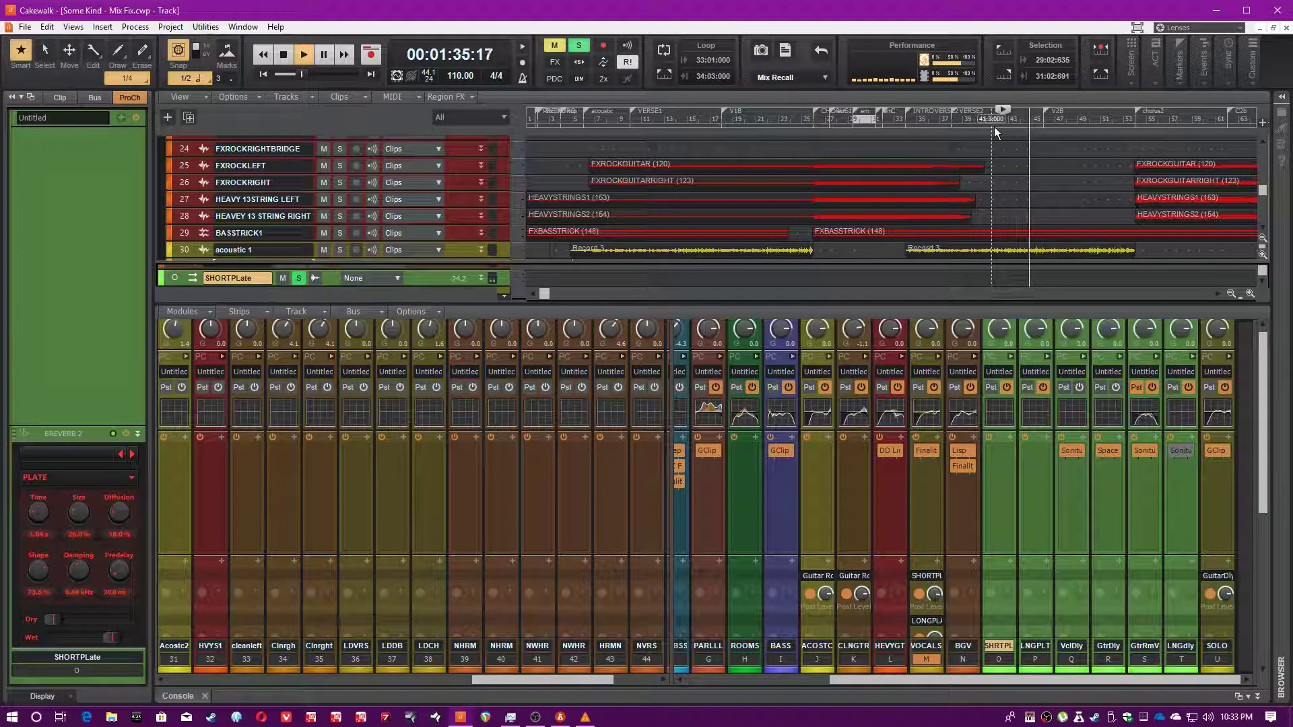
Switch the solo from SHORTPLate to the LONGPLATE bus and show its BREVERB 2 settings.
scroll(1034, 495, down, 5)
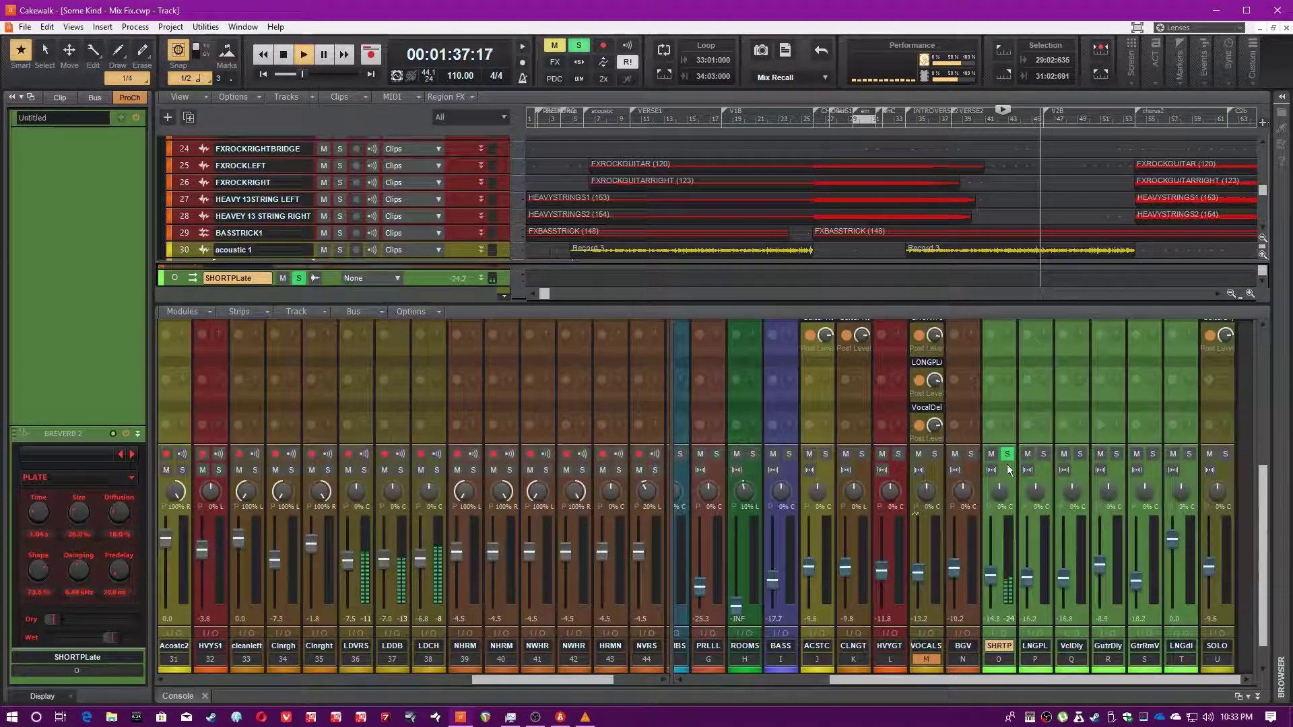
click(1008, 454)
click(1043, 453)
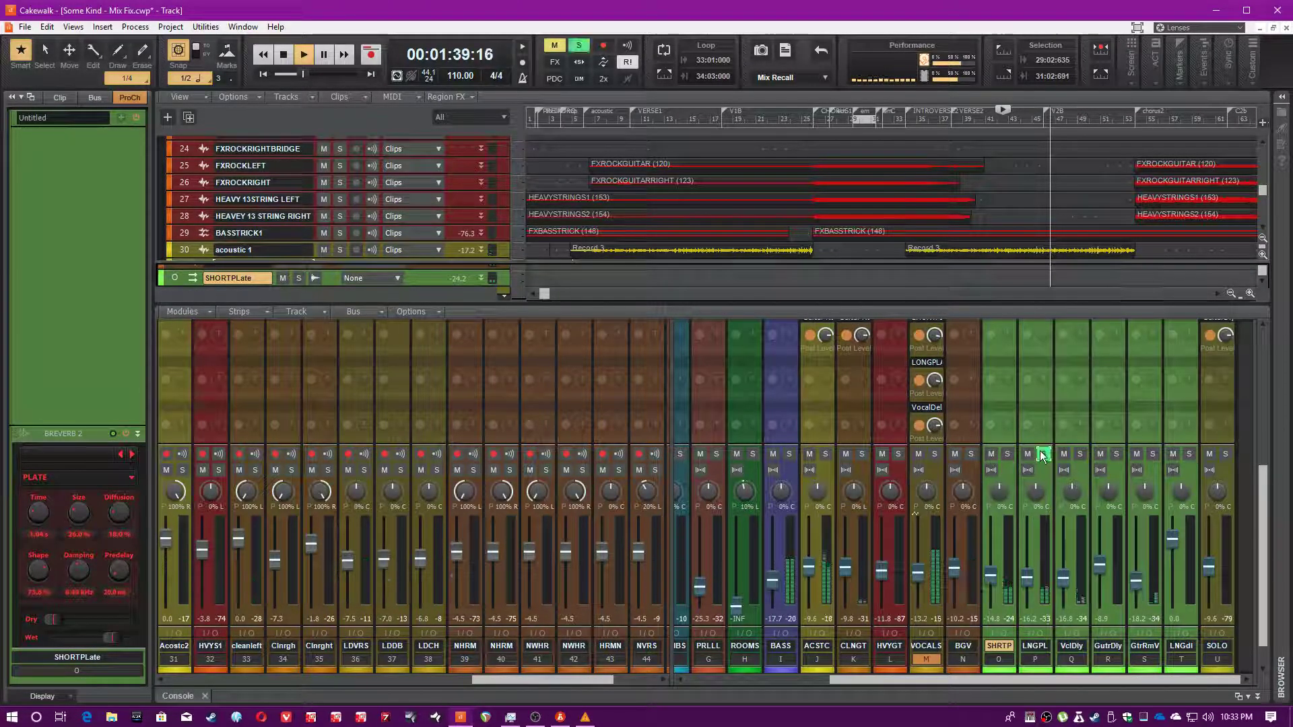
click(1034, 648)
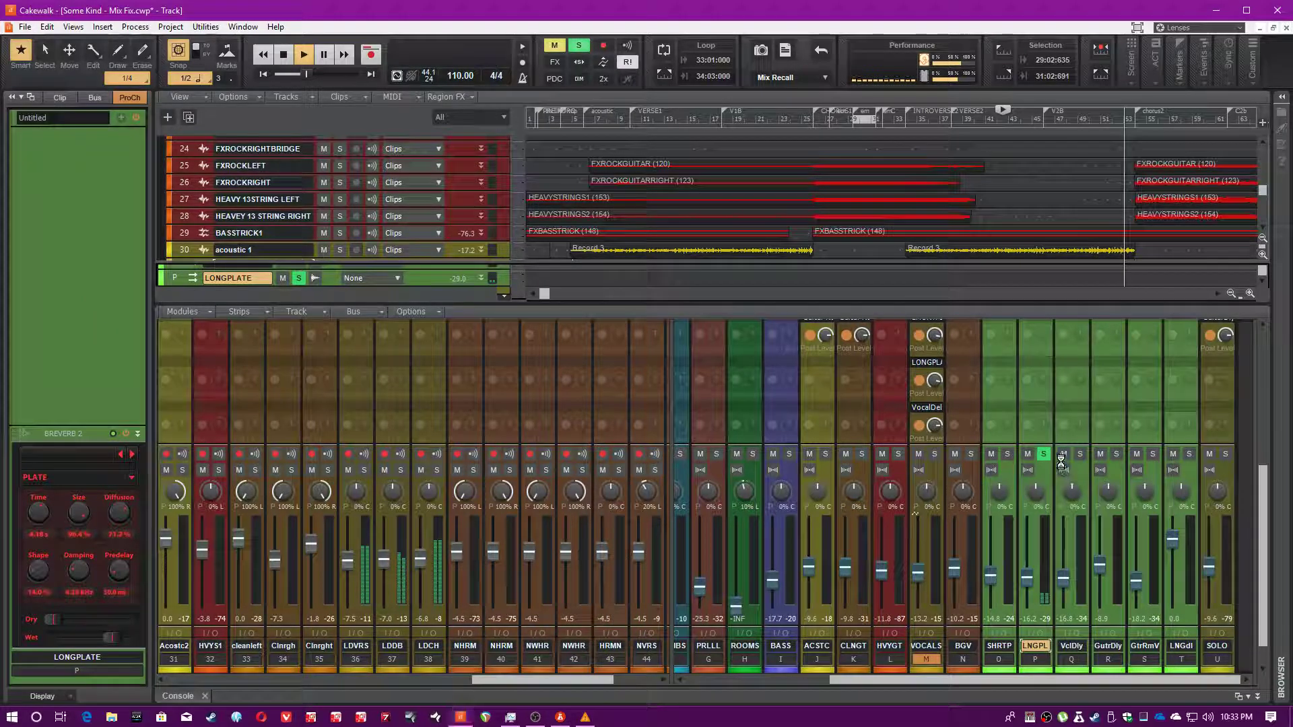
Solo SHORTPLate together with LONGPLATE and compare the BREVERB 2 settings of both buses.
click(1006, 454)
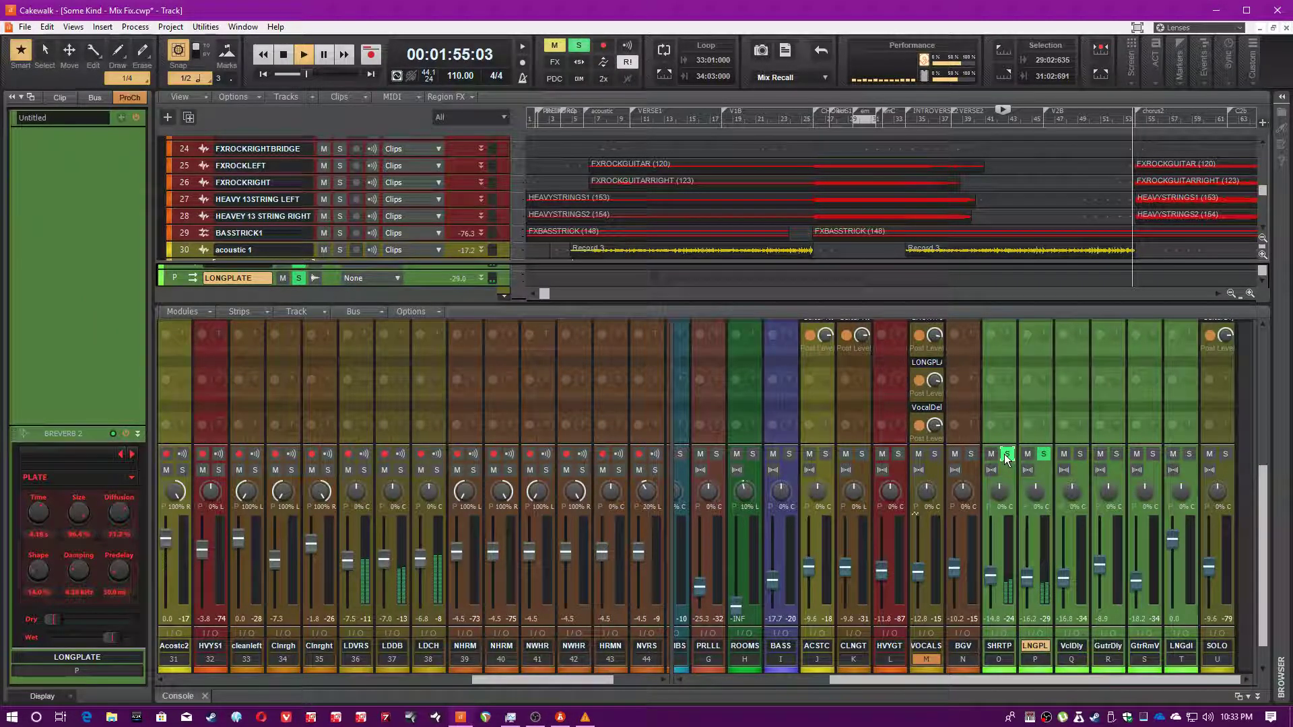
click(999, 645)
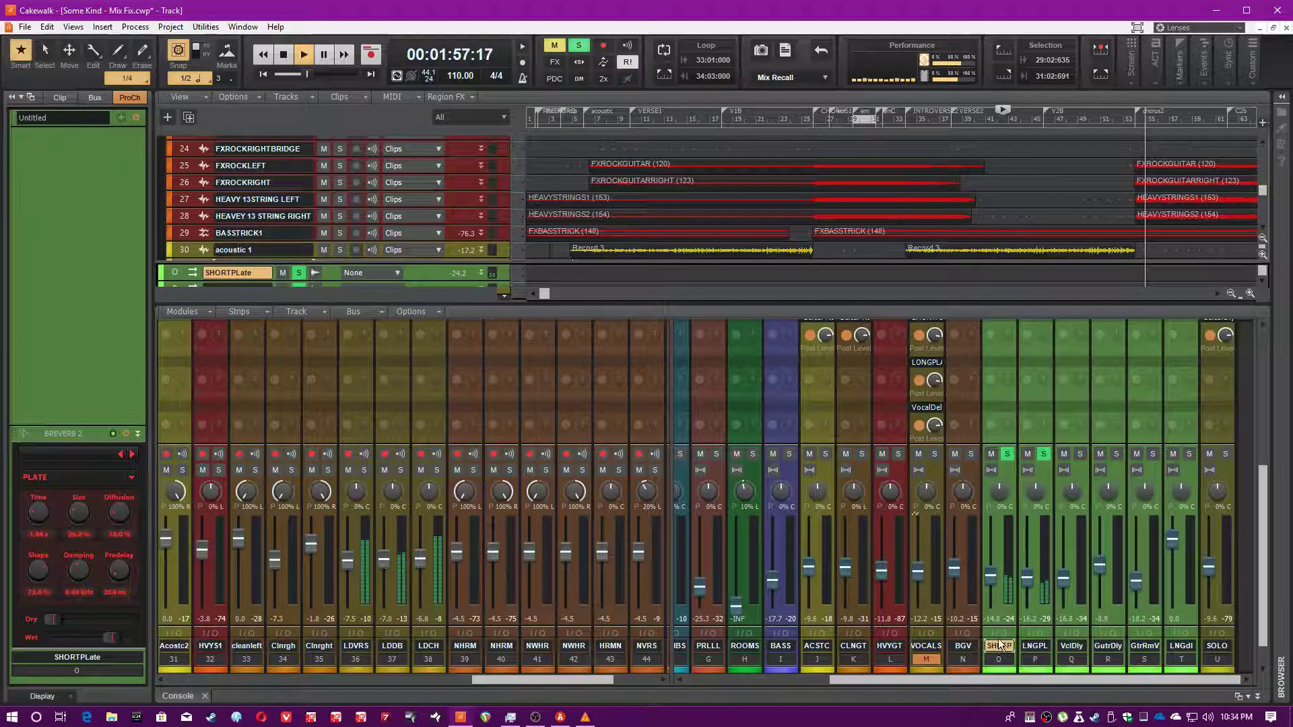
click(1032, 647)
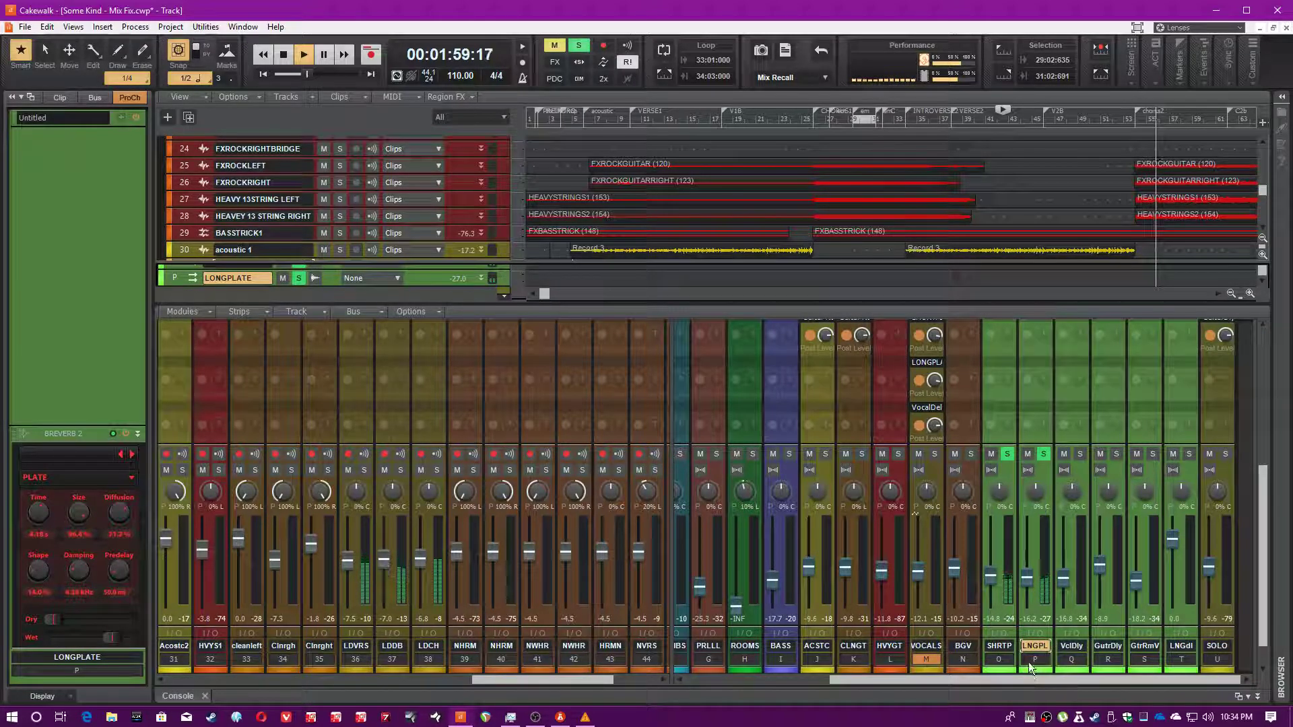
Show the SHORTPLate bus, turn its solo off and on against LONGPLATE, stop playback and save the project.
click(996, 644)
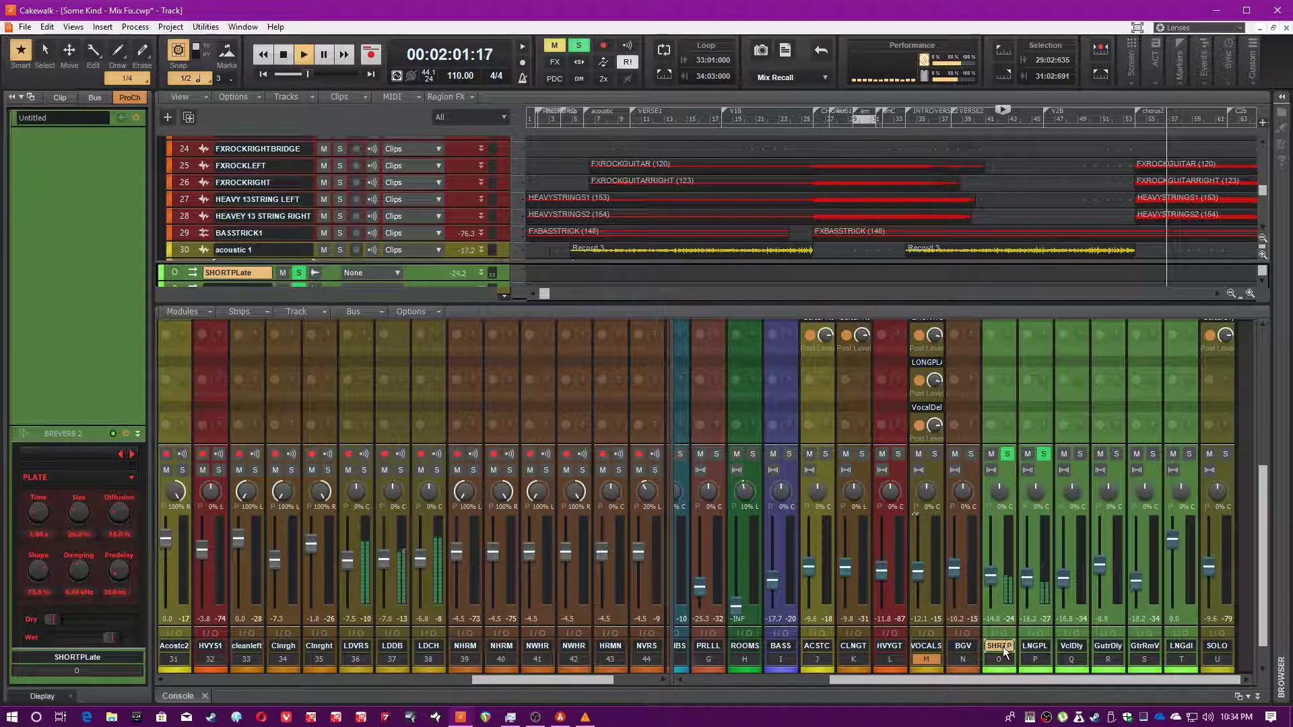
click(1008, 455)
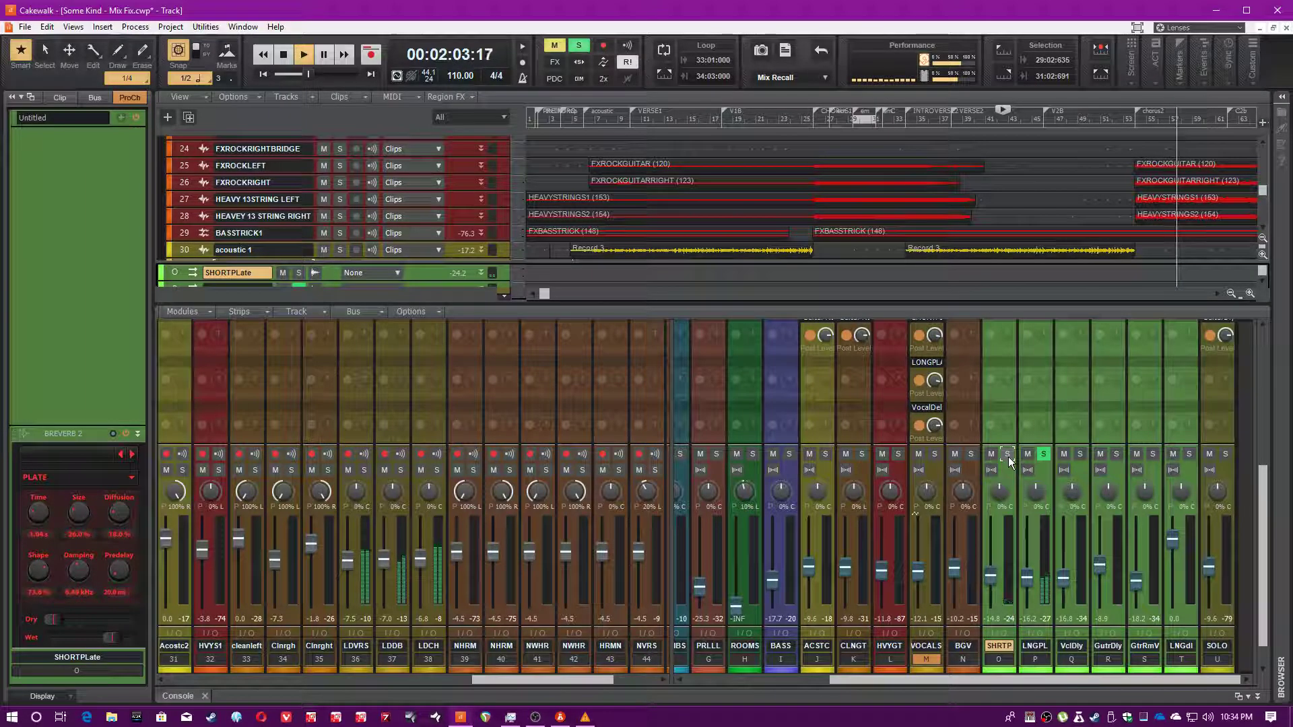
click(1008, 455)
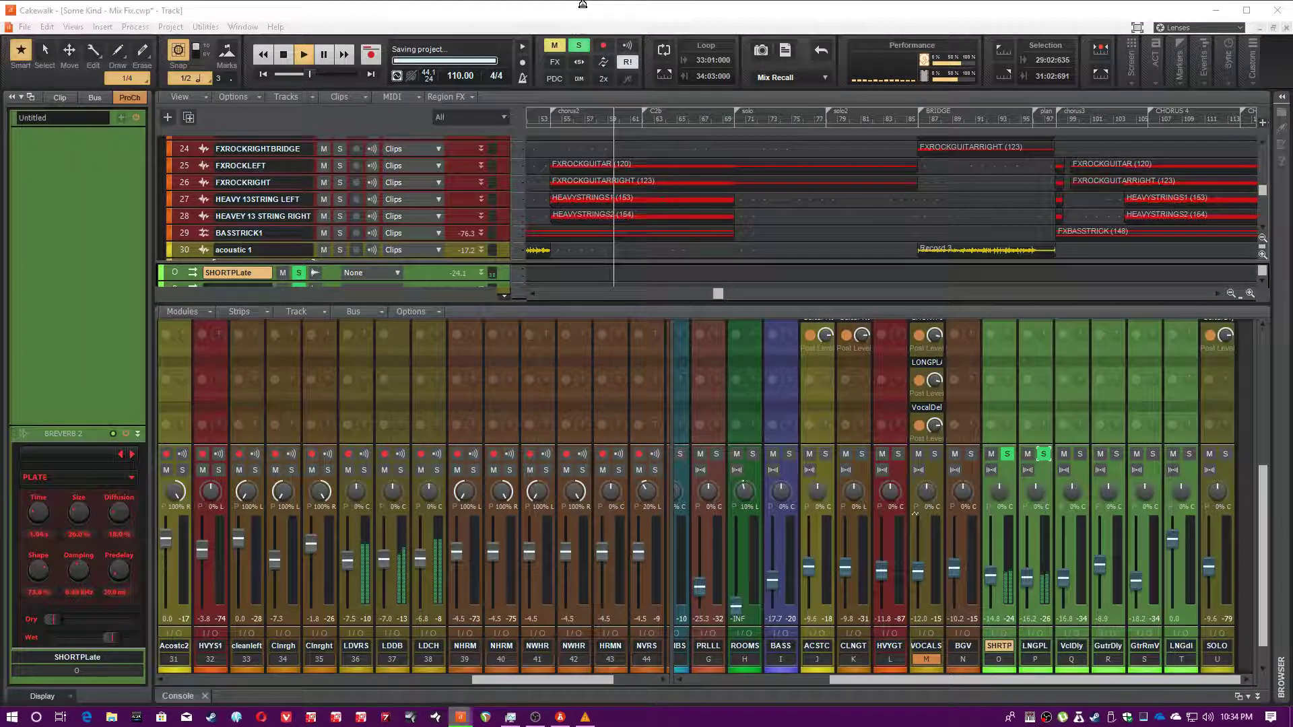
key(space)
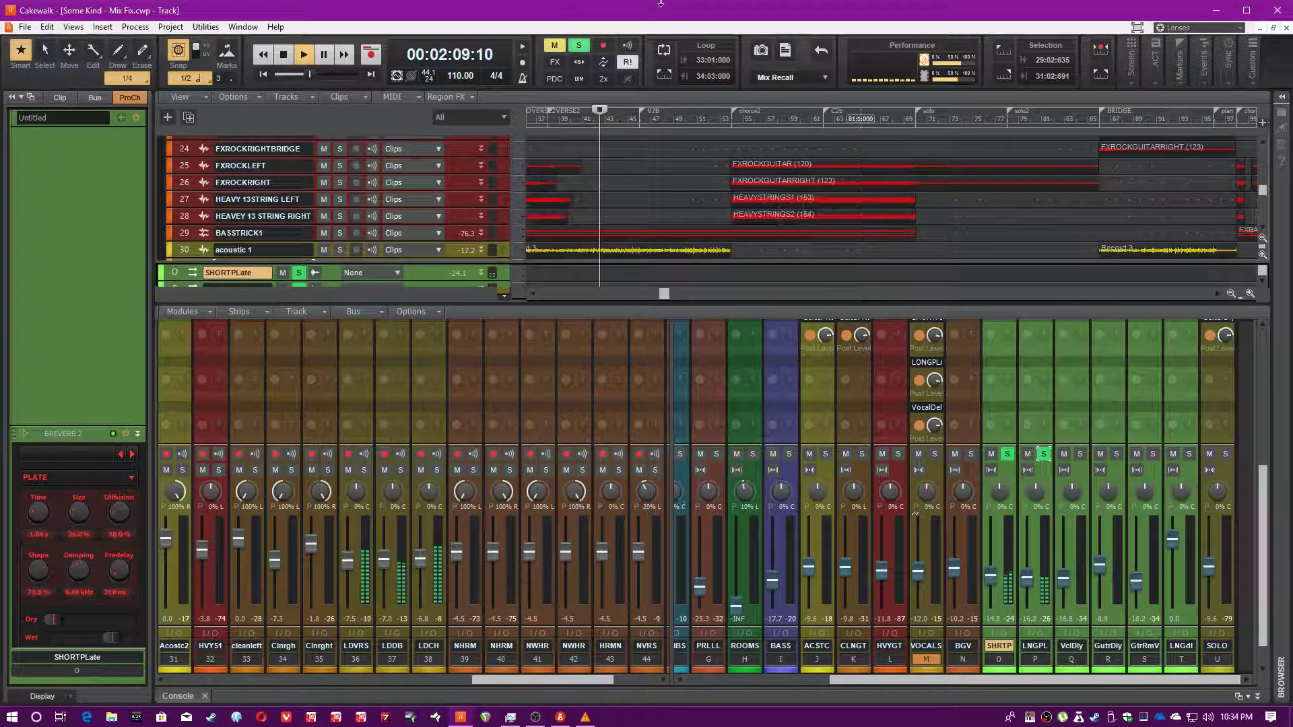
key(ctrl+s)
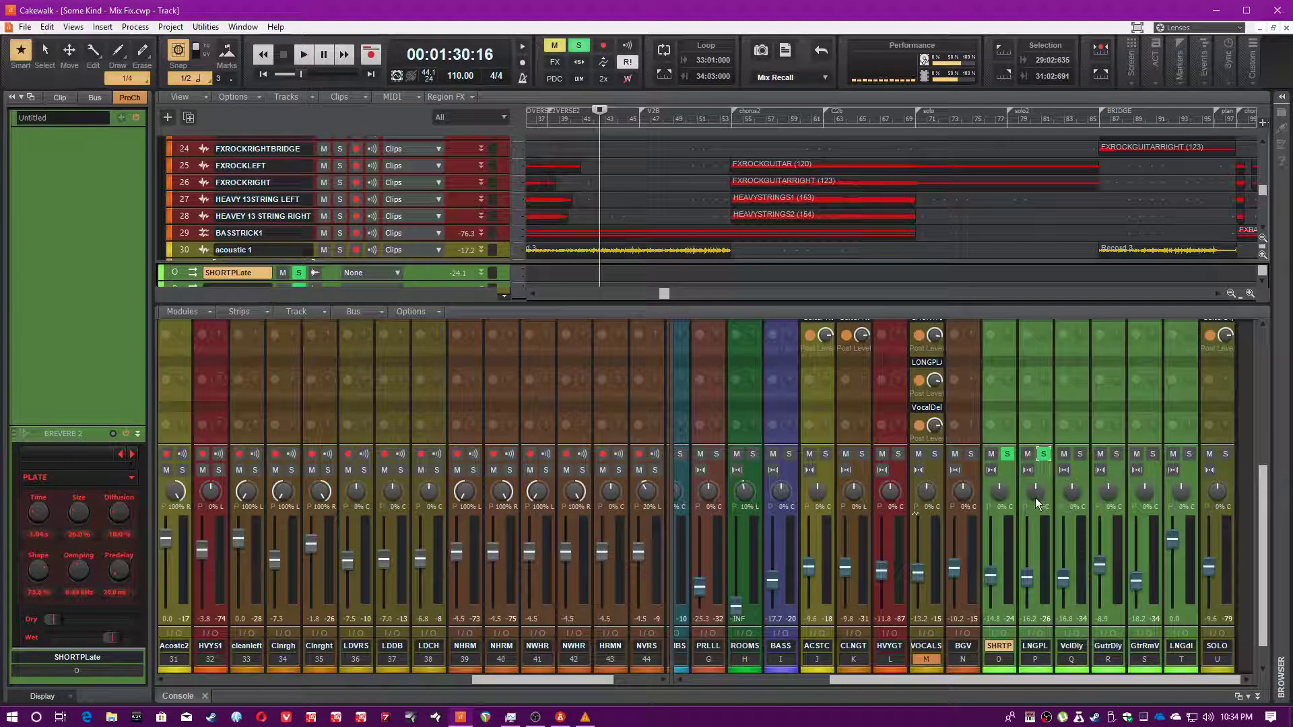
Switch between the LONGPLATE and SHORTPLate buses to review their plate reverb settings with playback stopped.
click(1040, 620)
scroll(1040, 620, up, 3)
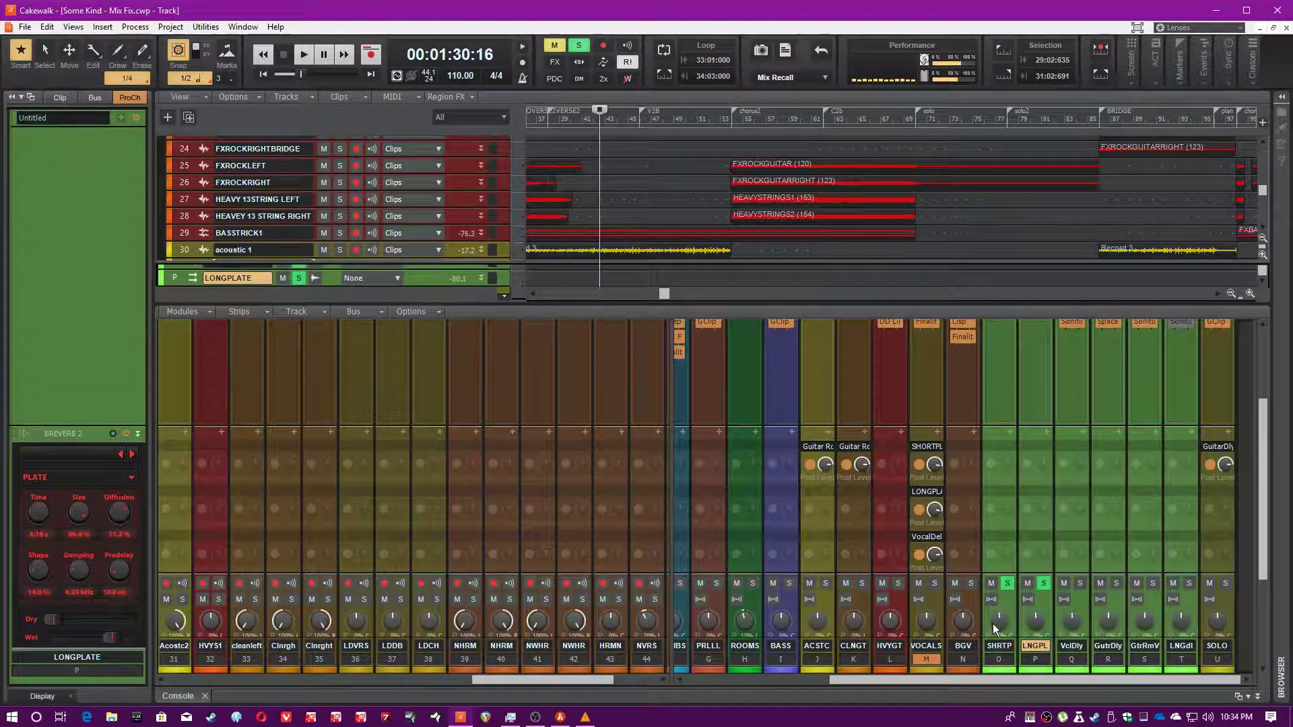
click(998, 657)
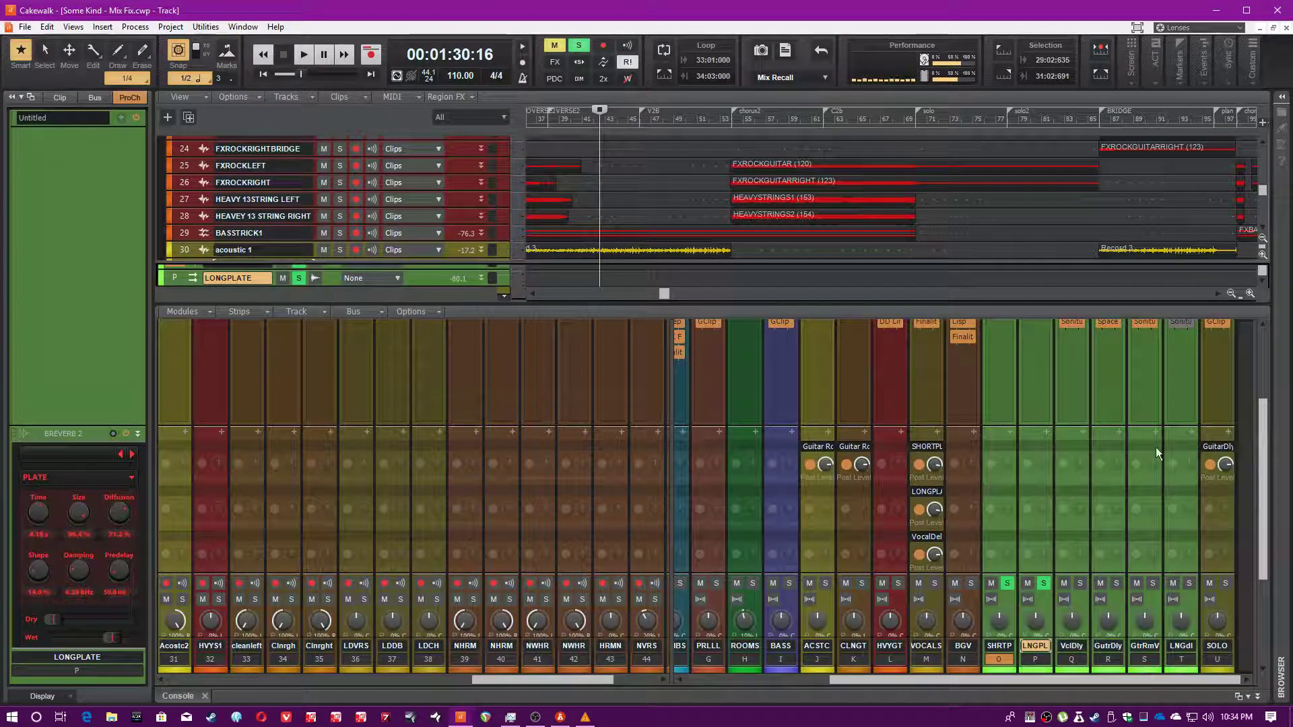
click(999, 647)
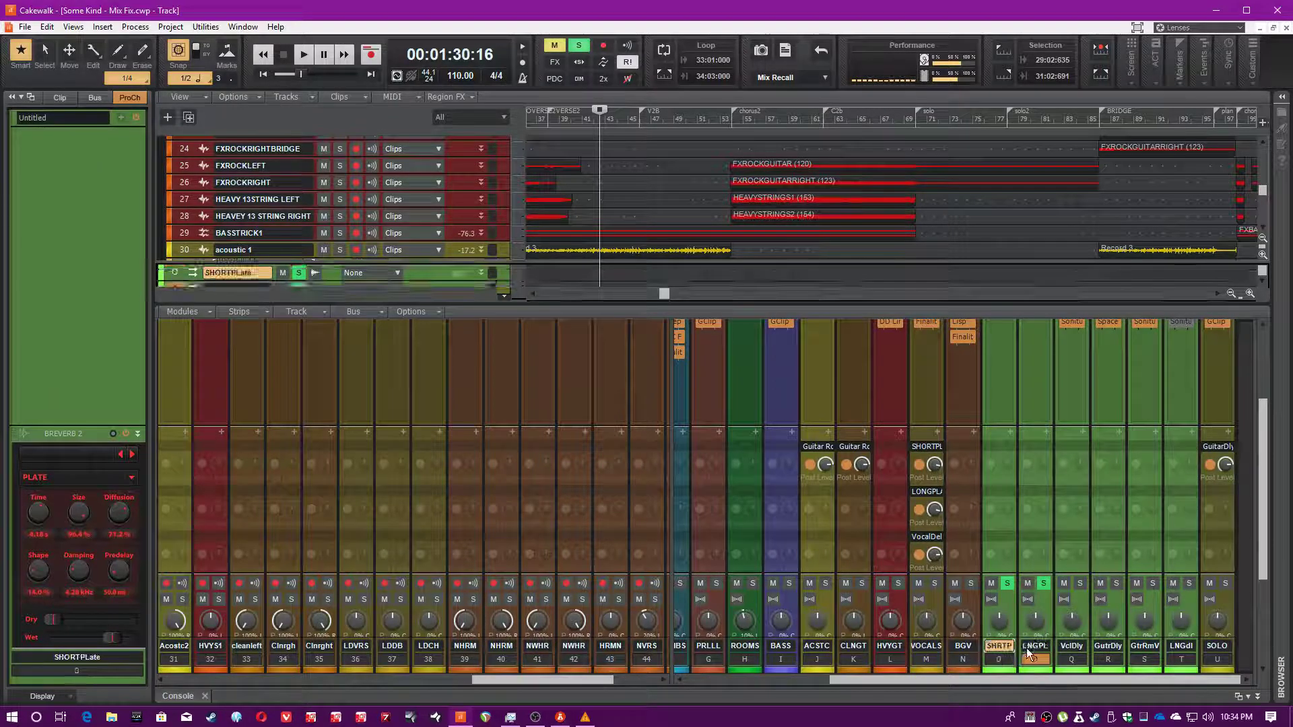
click(1044, 646)
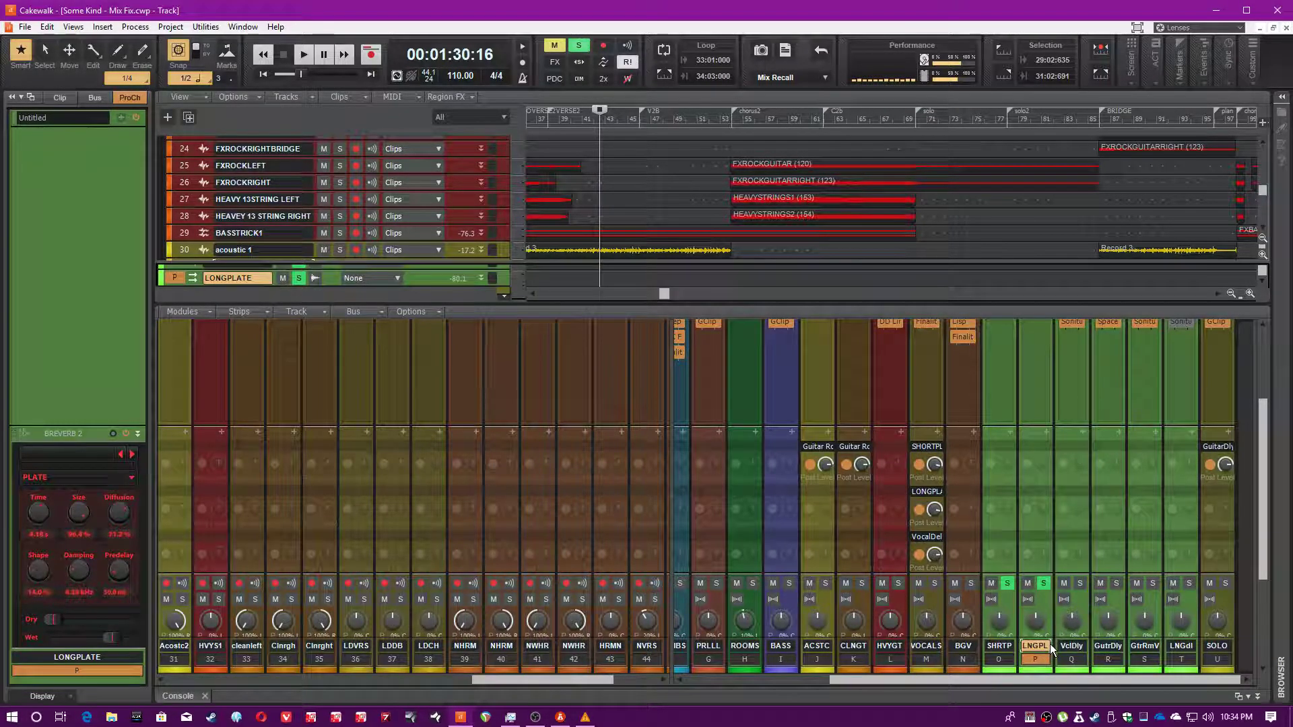
Solo only the VocalDelay bus, start playback and show its Sonitus Delay settings.
click(1077, 647)
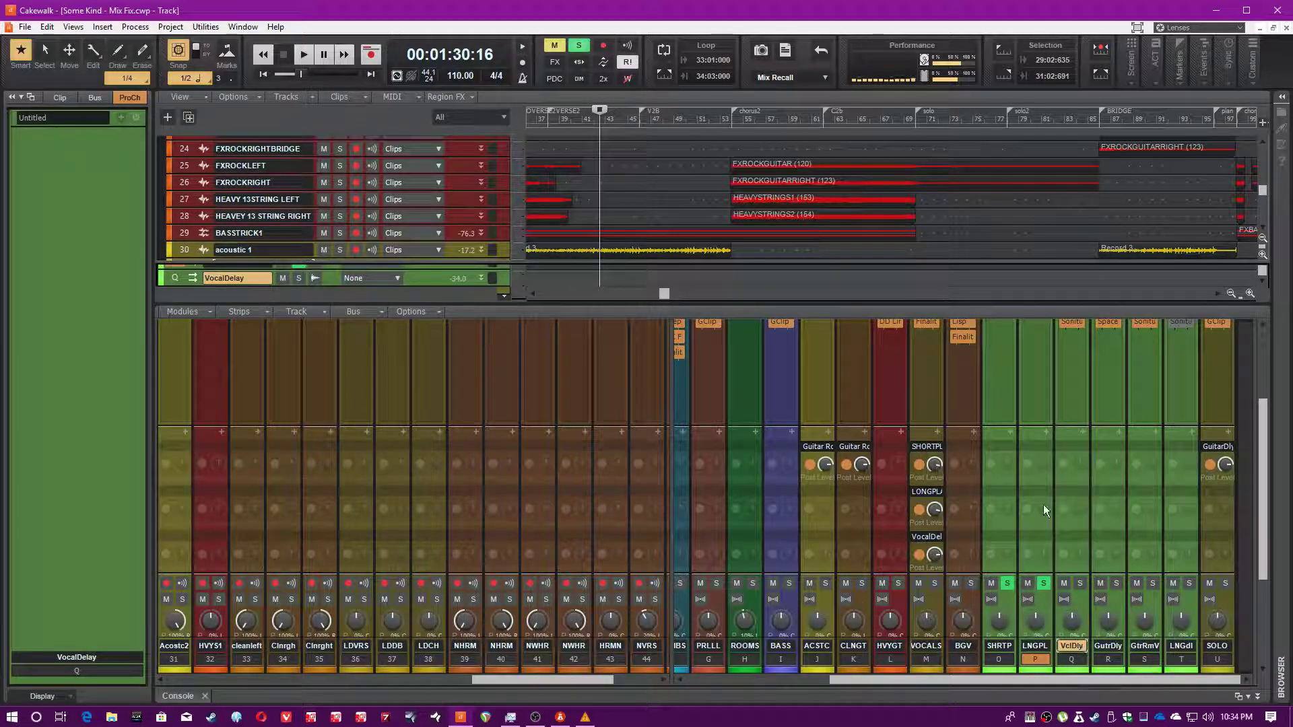
scroll(1041, 439, up, 3)
key(space)
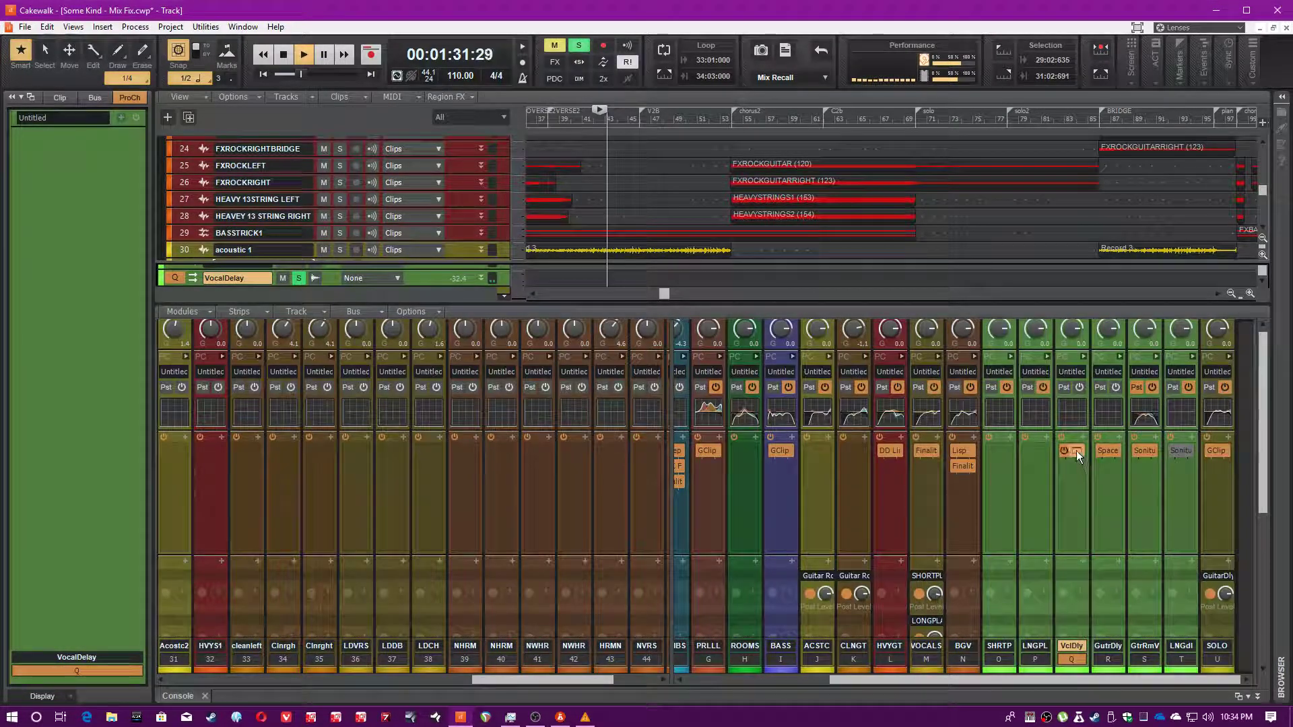
double_click(1076, 453)
drag(652, 303, 830, 304)
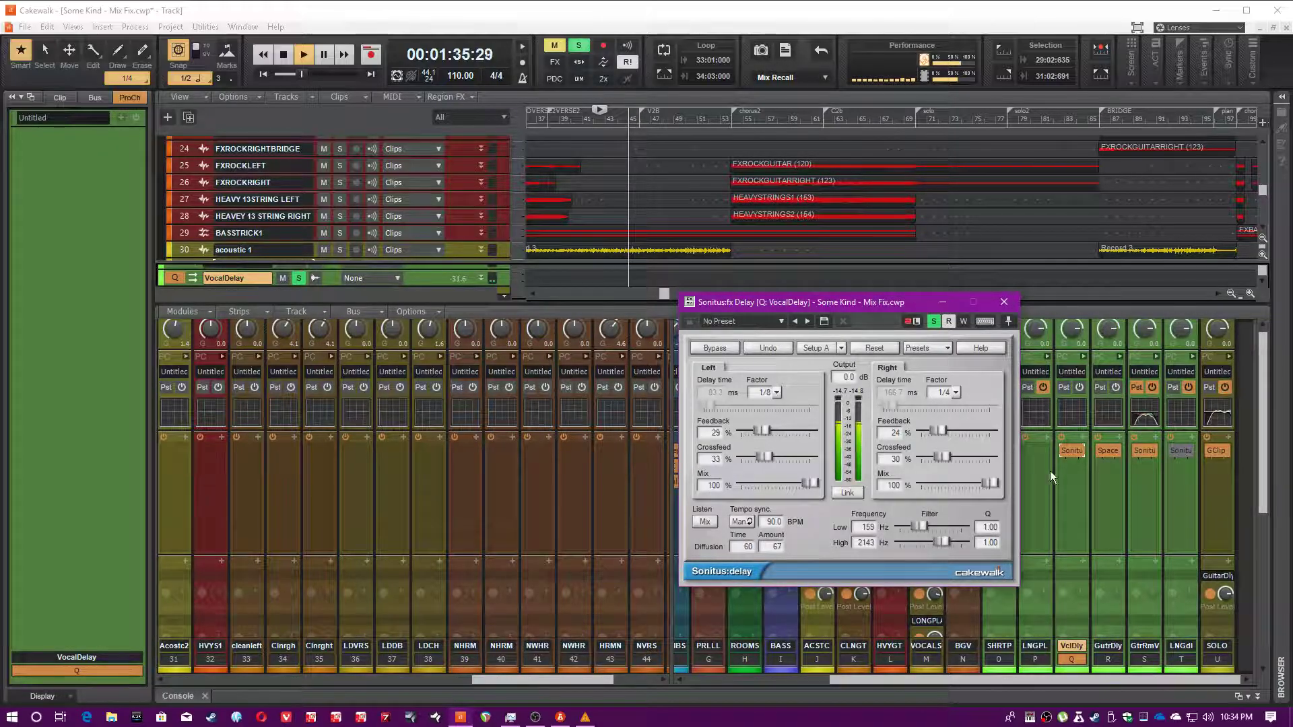
Audition the vocal delay from the chorus 2 section, bypassing and re-enabling the Sonitus Delay.
scroll(1078, 509, down, 3)
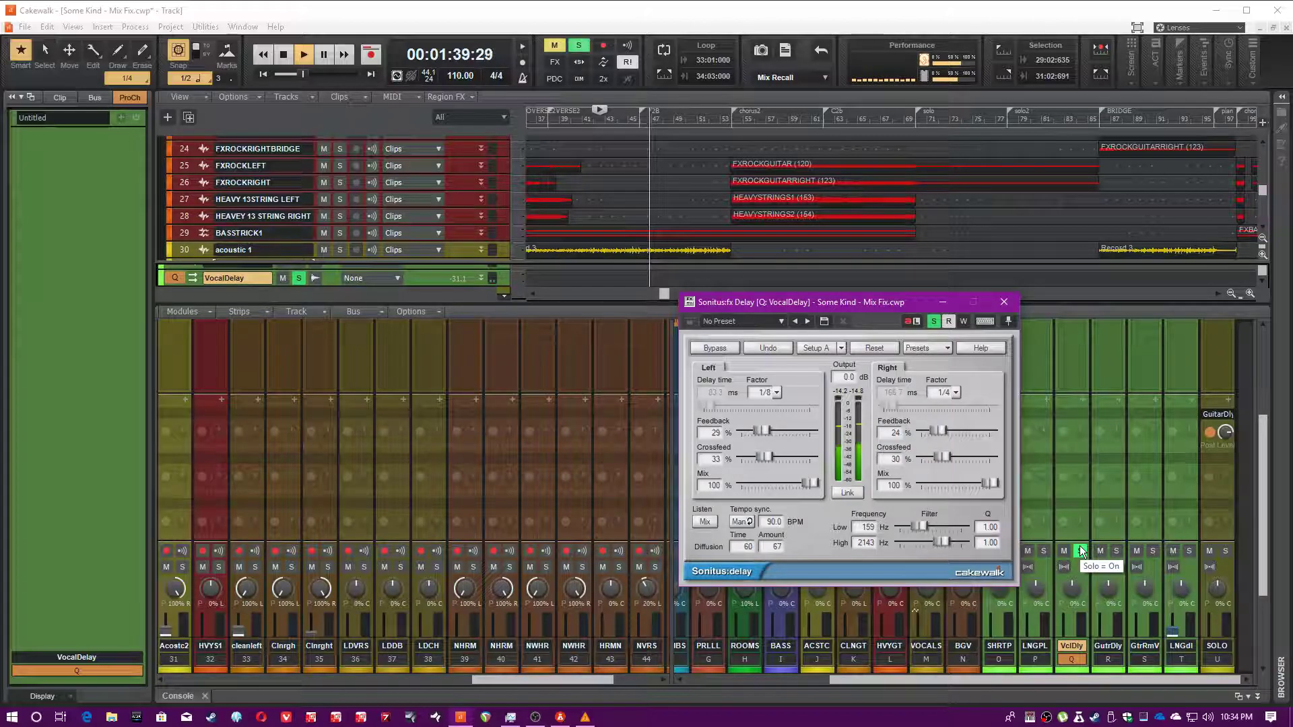
click(635, 5)
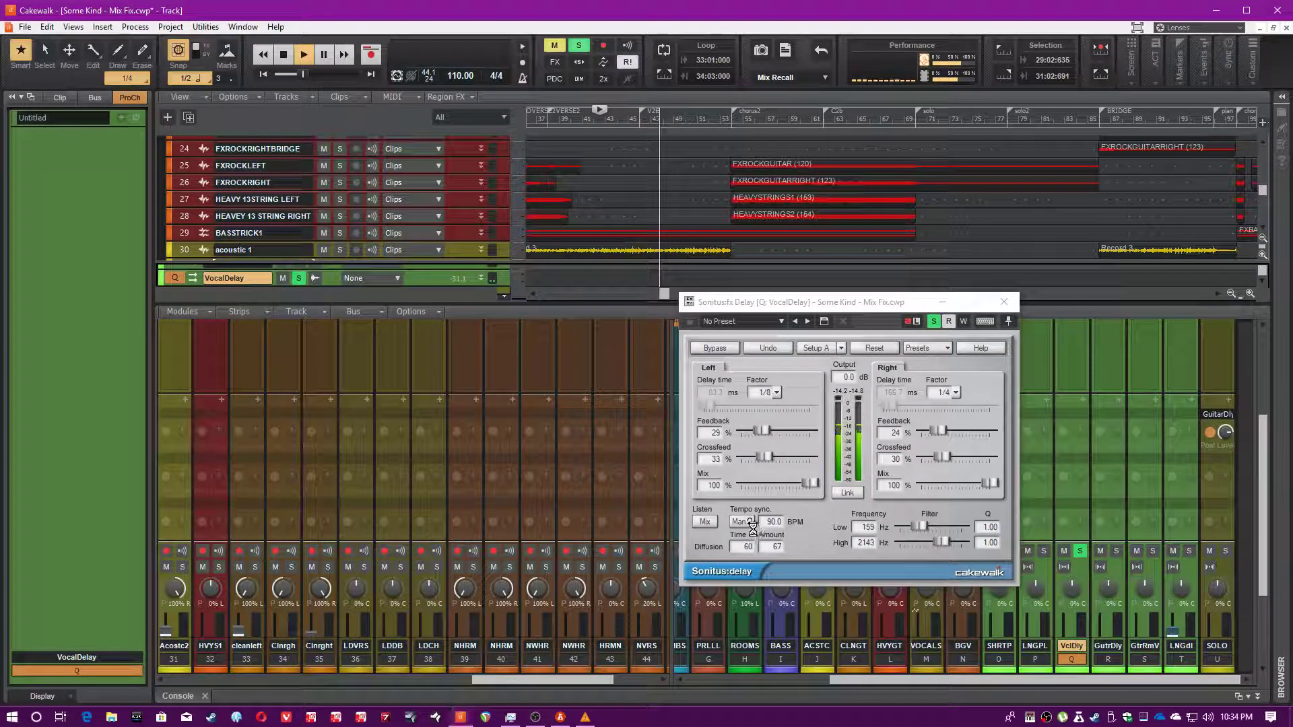
click(748, 126)
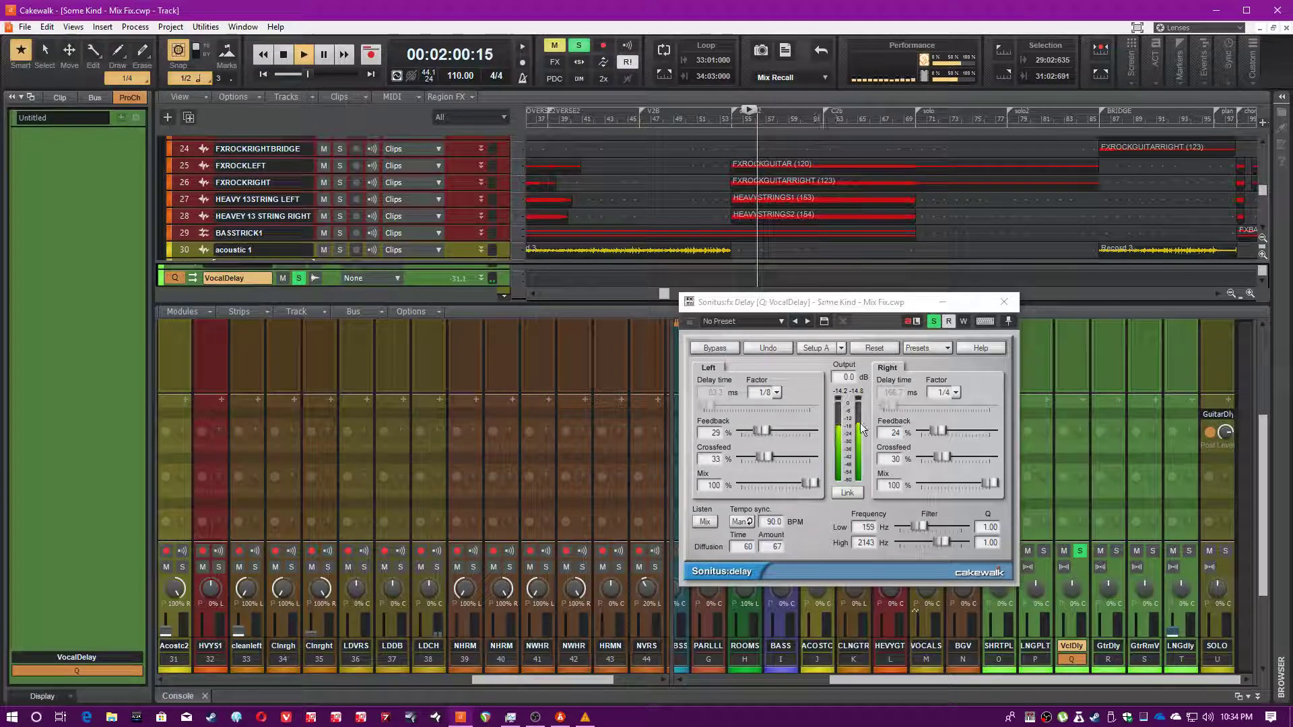
click(721, 349)
click(721, 349)
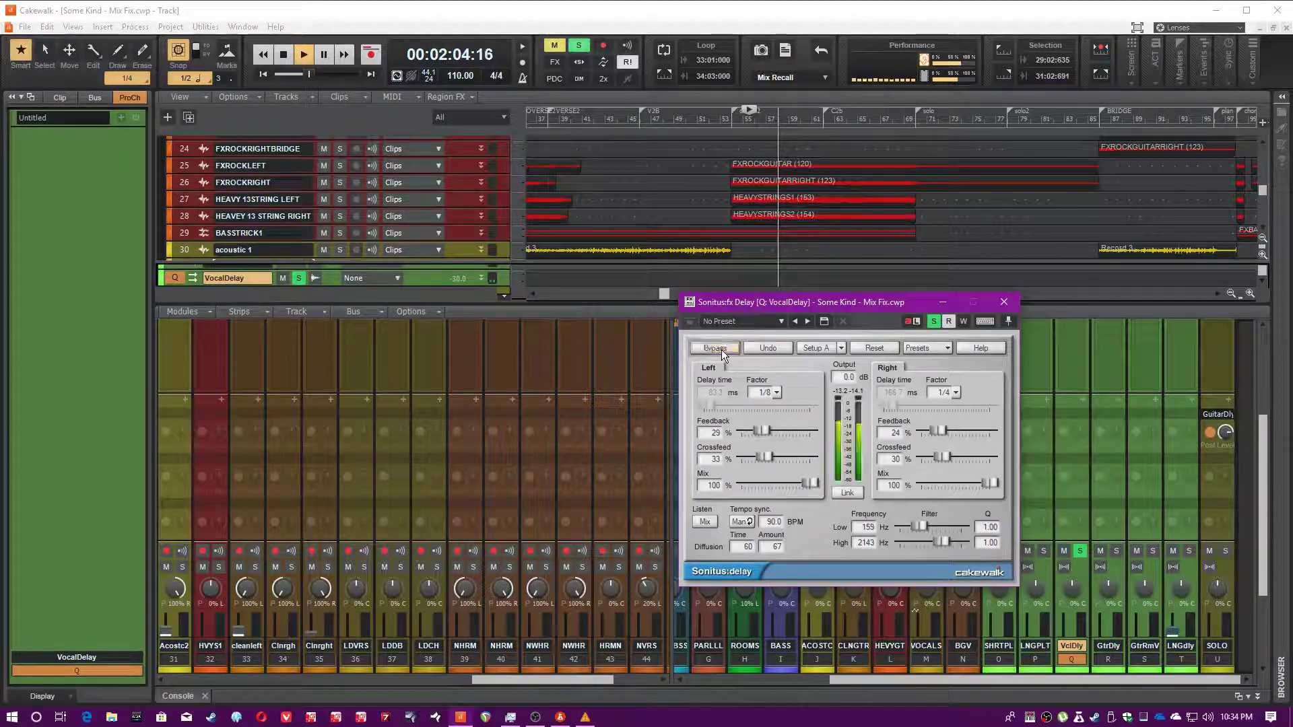
click(676, 3)
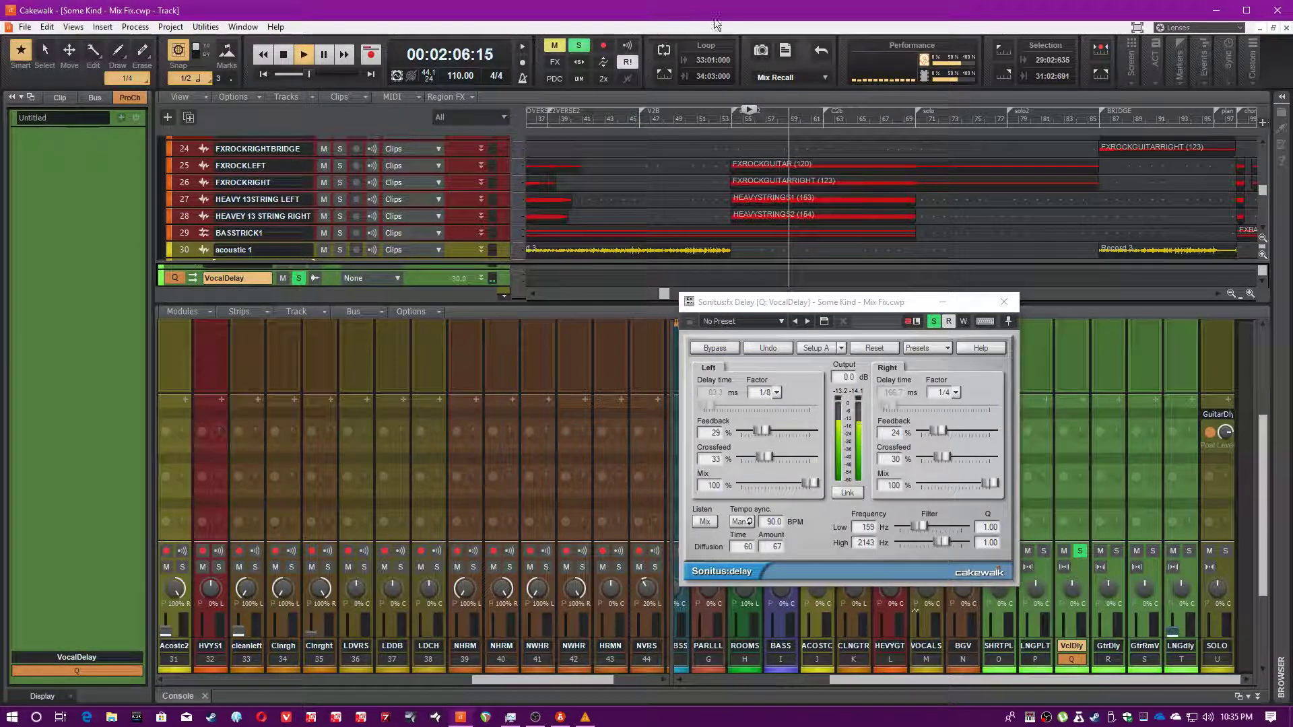
Remove the solo from the VocalDelay bus, stop playback and close the Sonitus Delay.
click(1079, 552)
click(1080, 552)
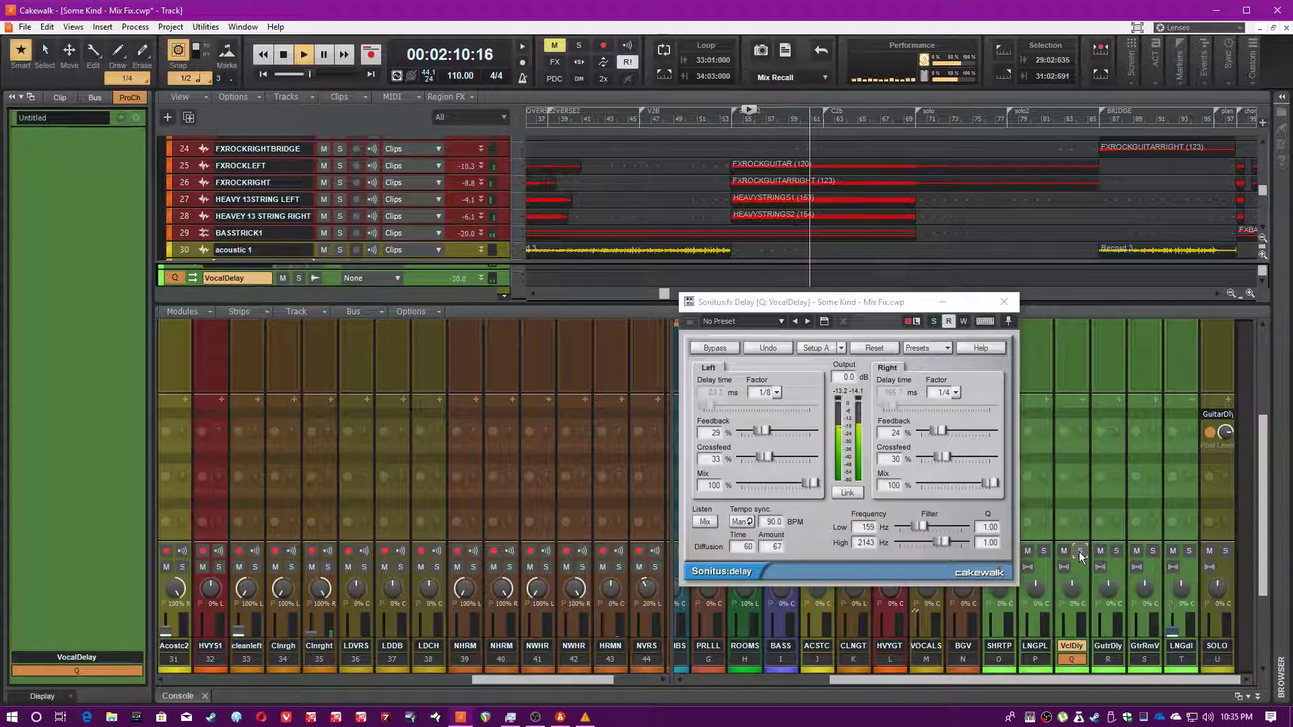
key(space)
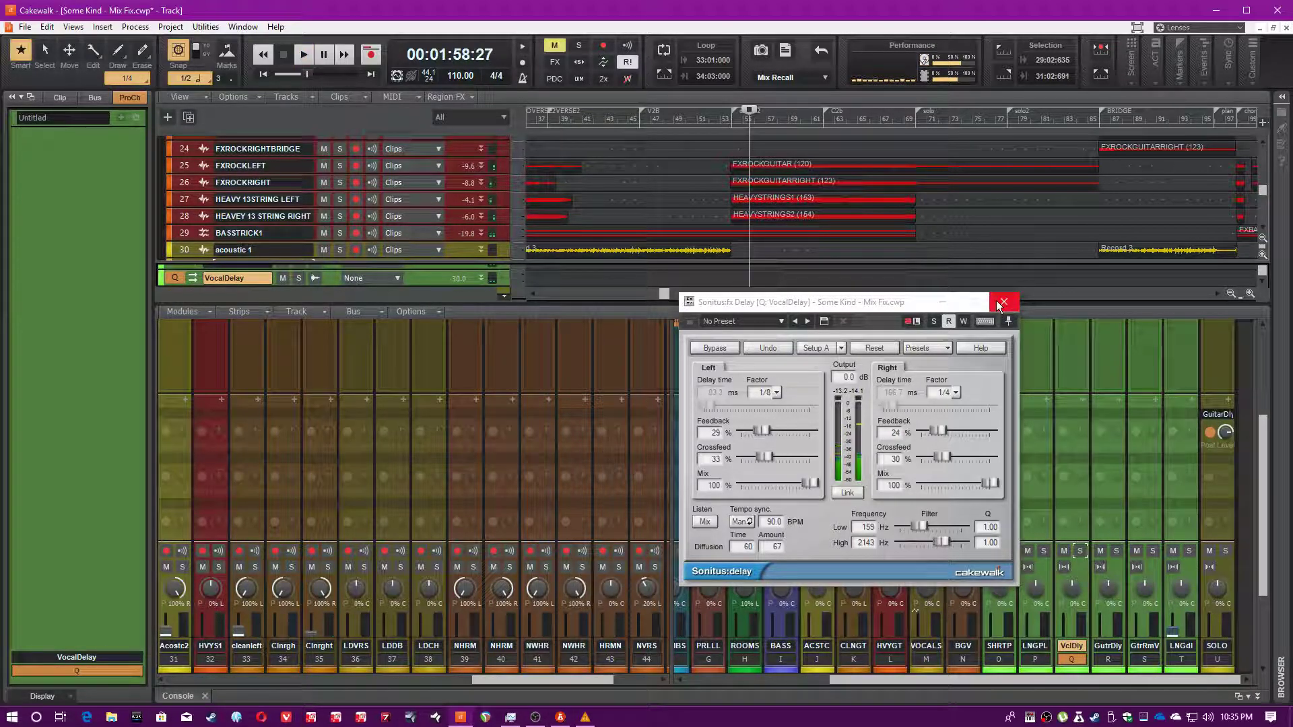
click(1003, 301)
Review the GuitarDly bus's Spaceship Delay settings with the Stereo Lead Guitar preset, and close the plug-in.
scroll(1060, 461, down, 4)
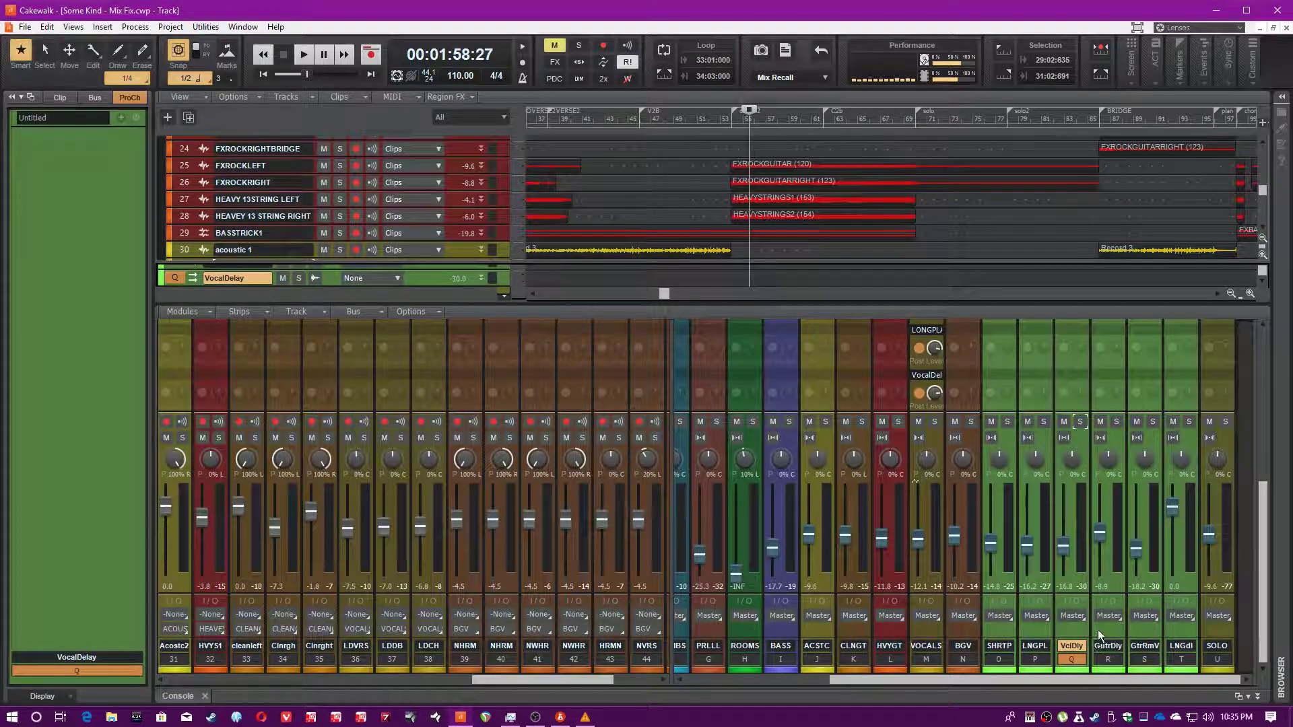
click(1113, 663)
scroll(1116, 462, up, 5)
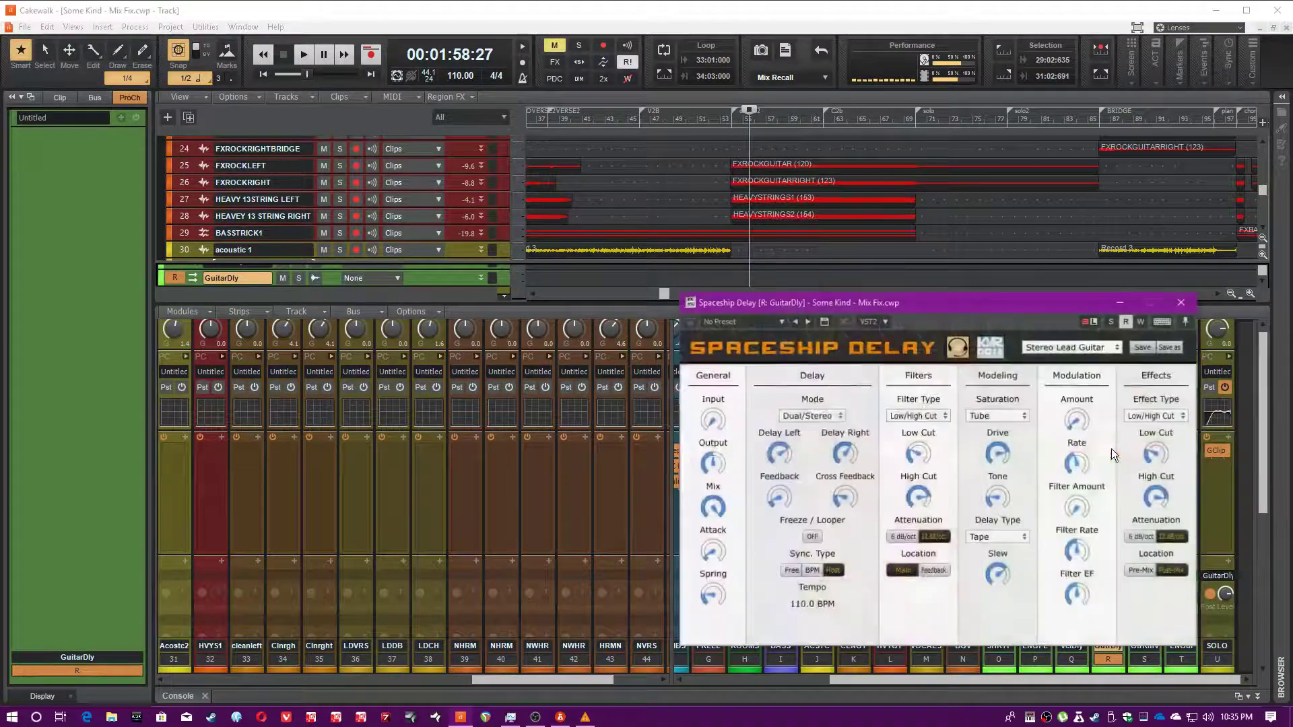
drag(992, 301, 474, 207)
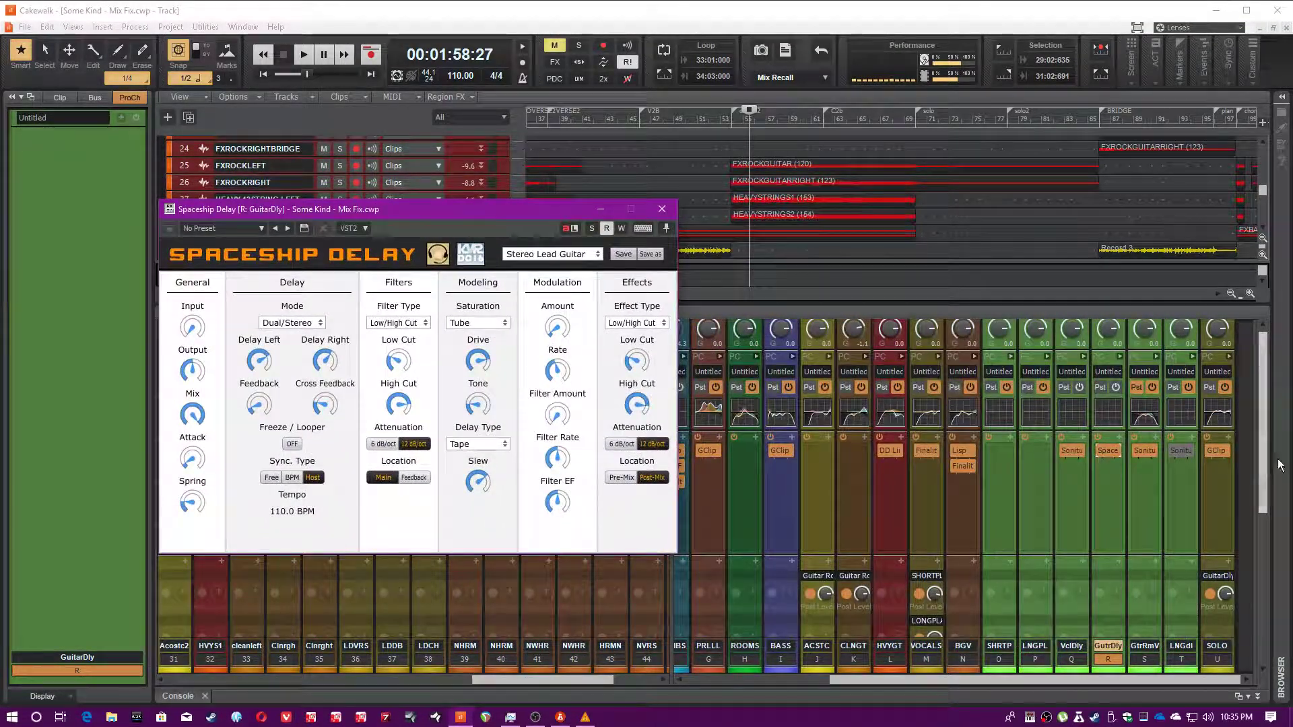
drag(1262, 478, 1260, 535)
scroll(1259, 585, up, 5)
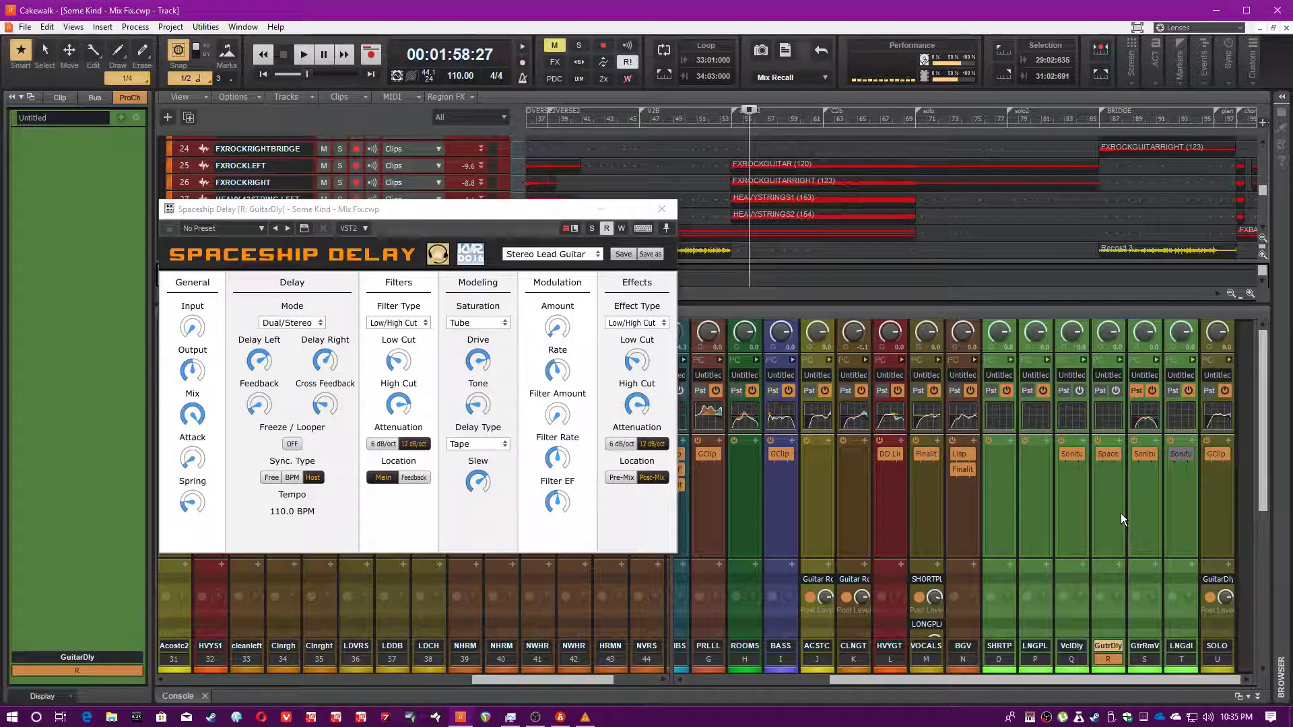
scroll(1120, 513, down, 5)
Solo the BGV bus, start playback from the chorus 2 section and show its ProChannel modules.
click(954, 659)
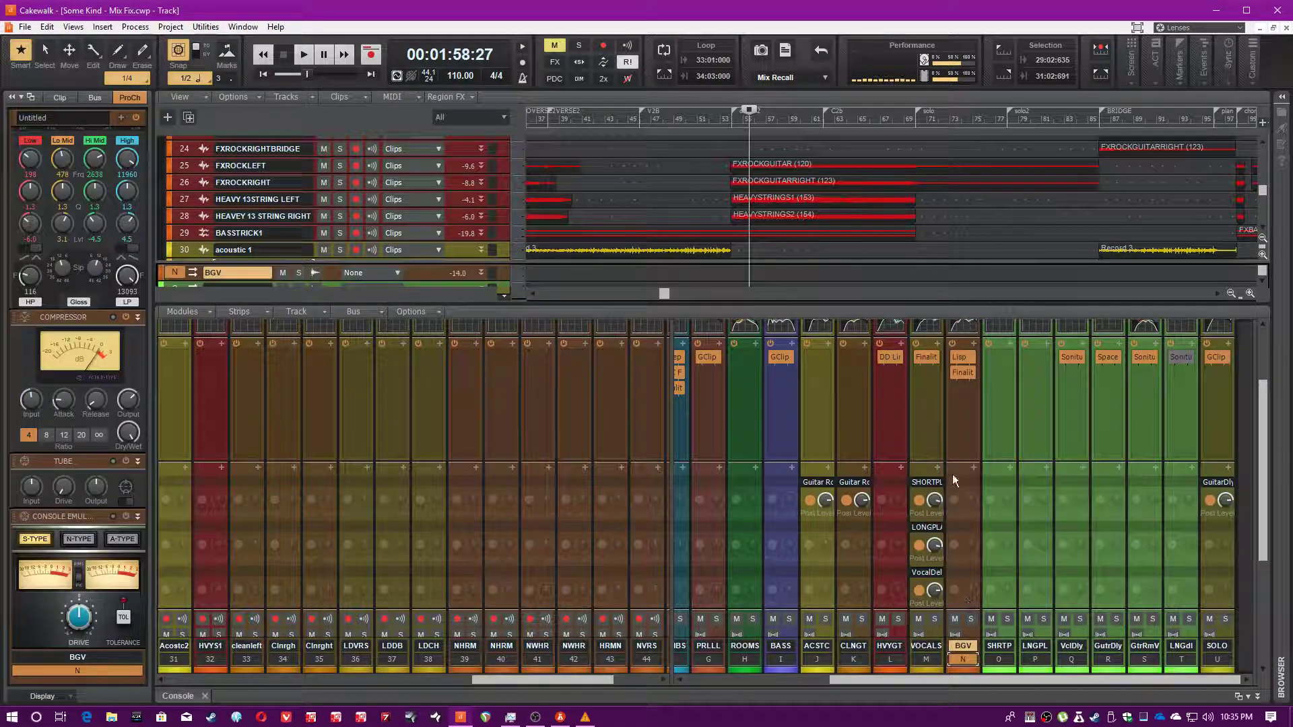
click(968, 620)
key(space)
scroll(966, 531, up, 3)
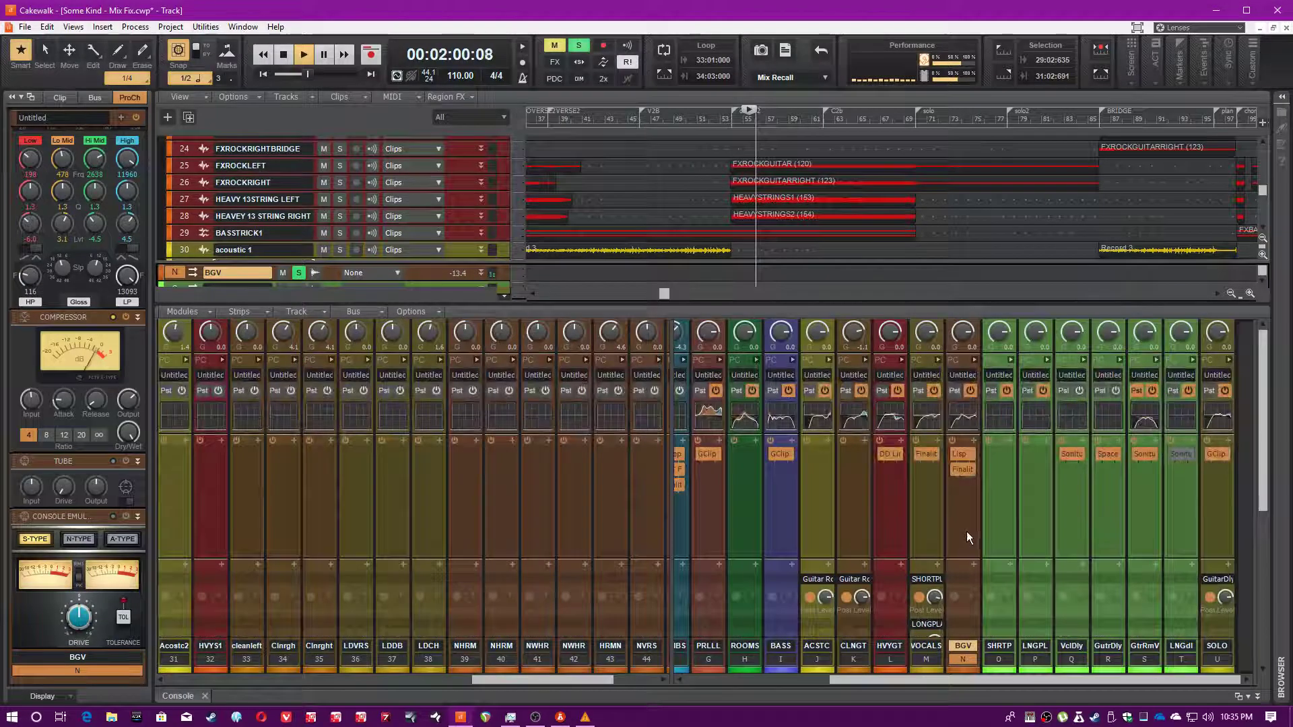
scroll(118, 367, up, 2)
scroll(66, 447, up, 1)
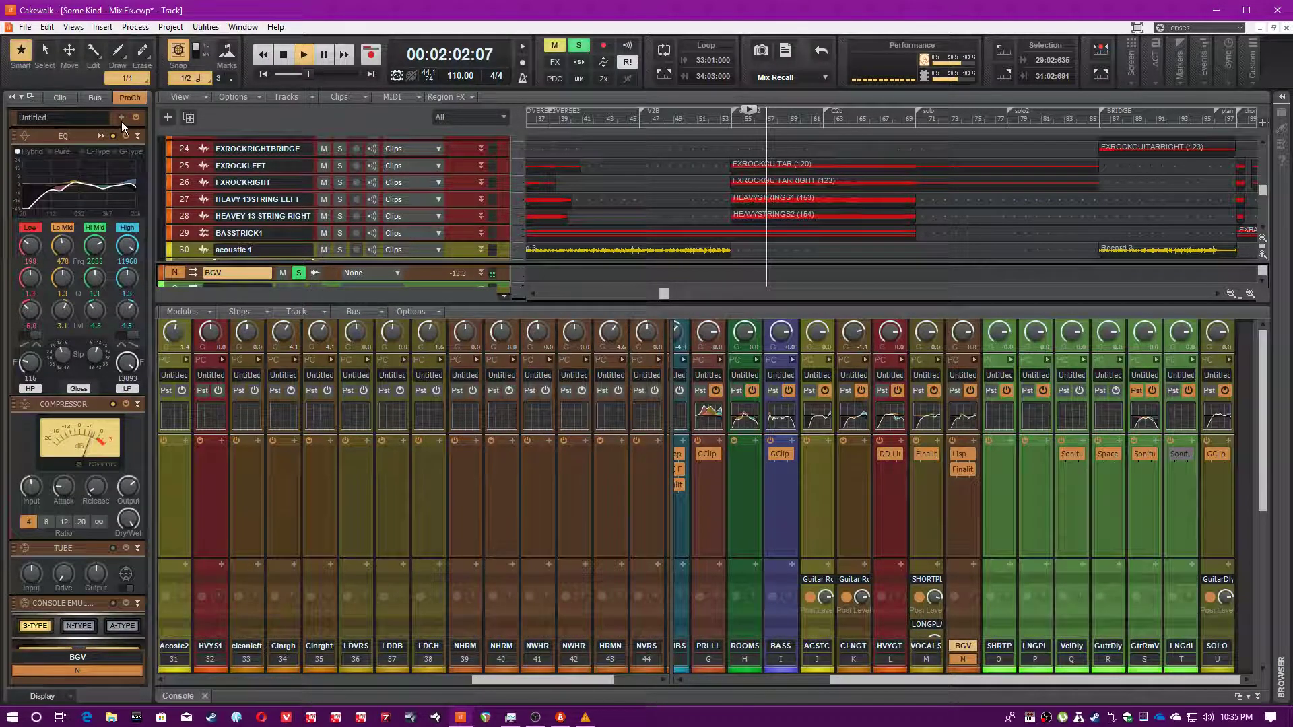
Open the BGV bus's QuadCurve Equalizer and audition the Lo Mid band by turning it off and on.
click(102, 136)
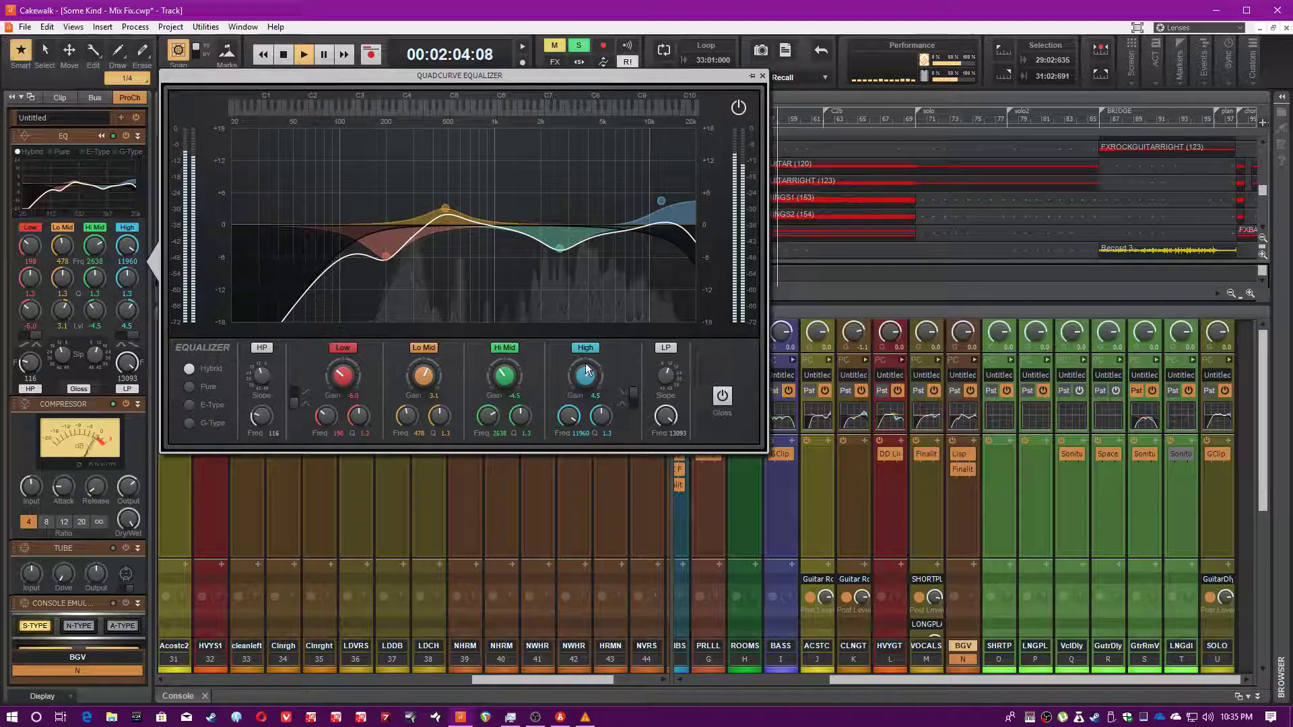
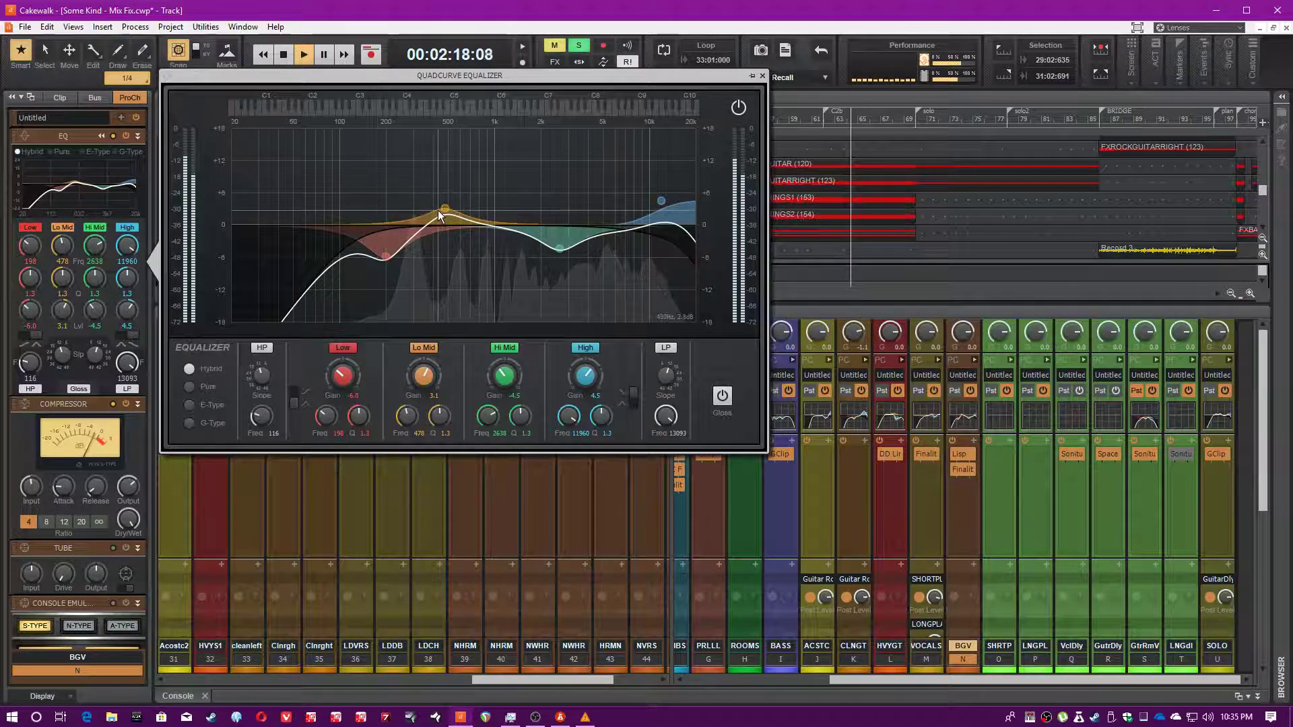
click(434, 349)
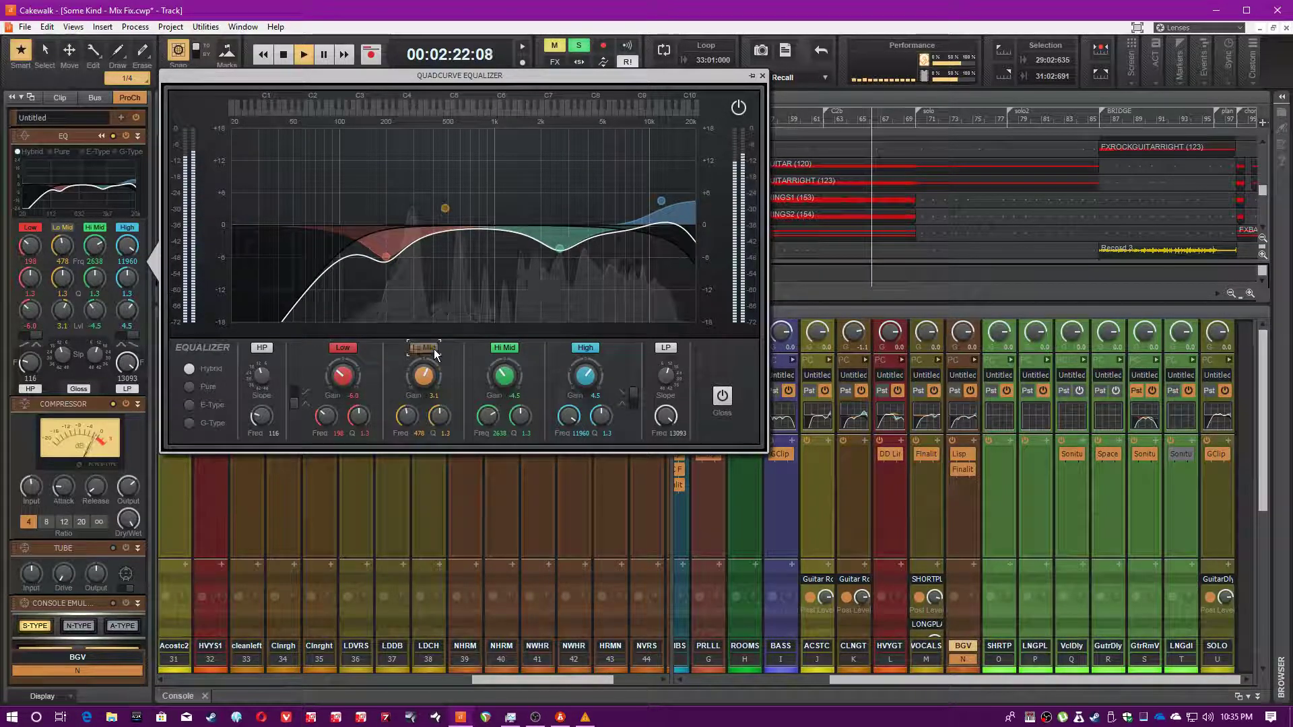
click(434, 348)
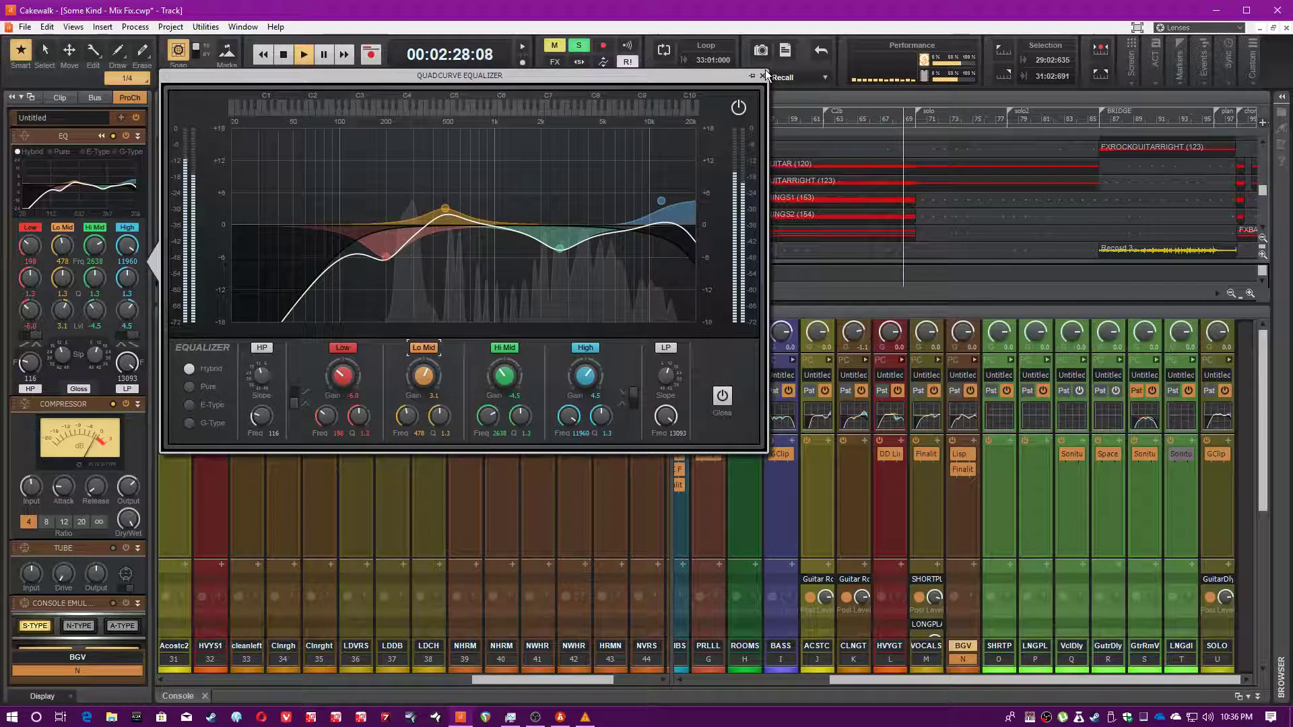
Replay the C2b section with the BGV bus's whole equalizer bypassed and re-enabled, close the equalizer and stop playback.
click(856, 120)
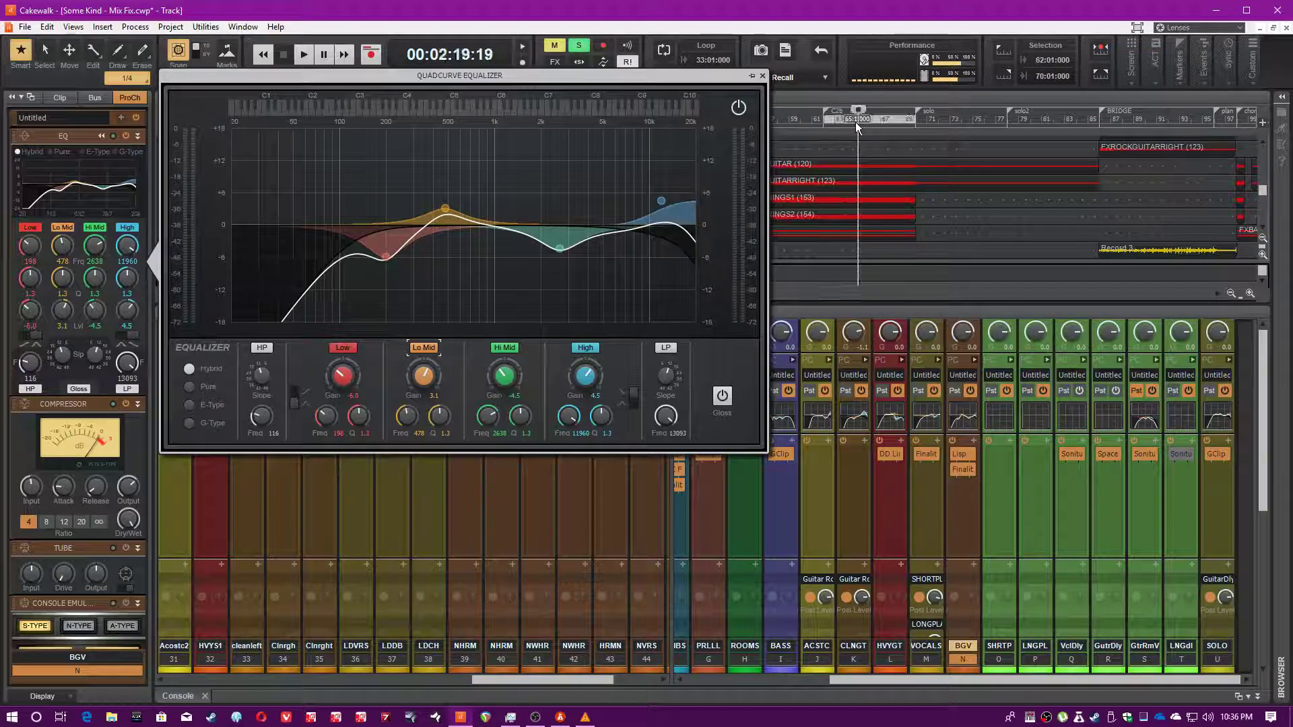
key(space)
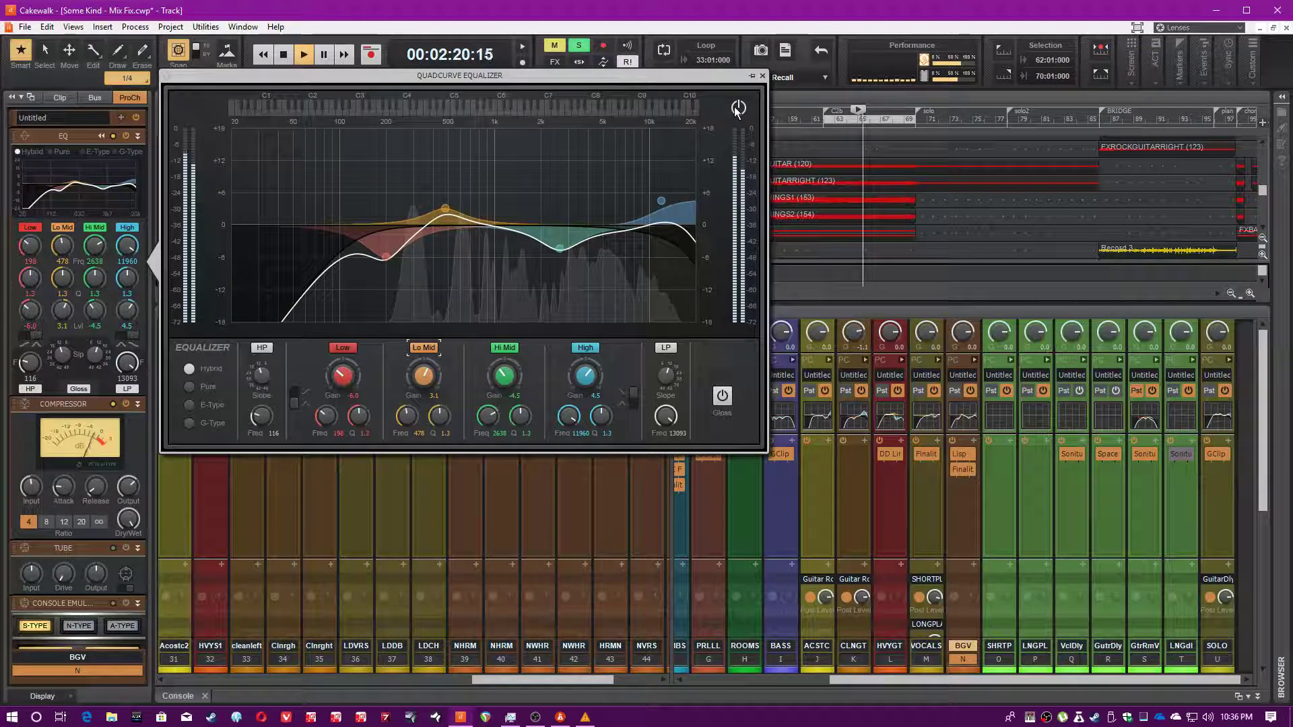
click(737, 107)
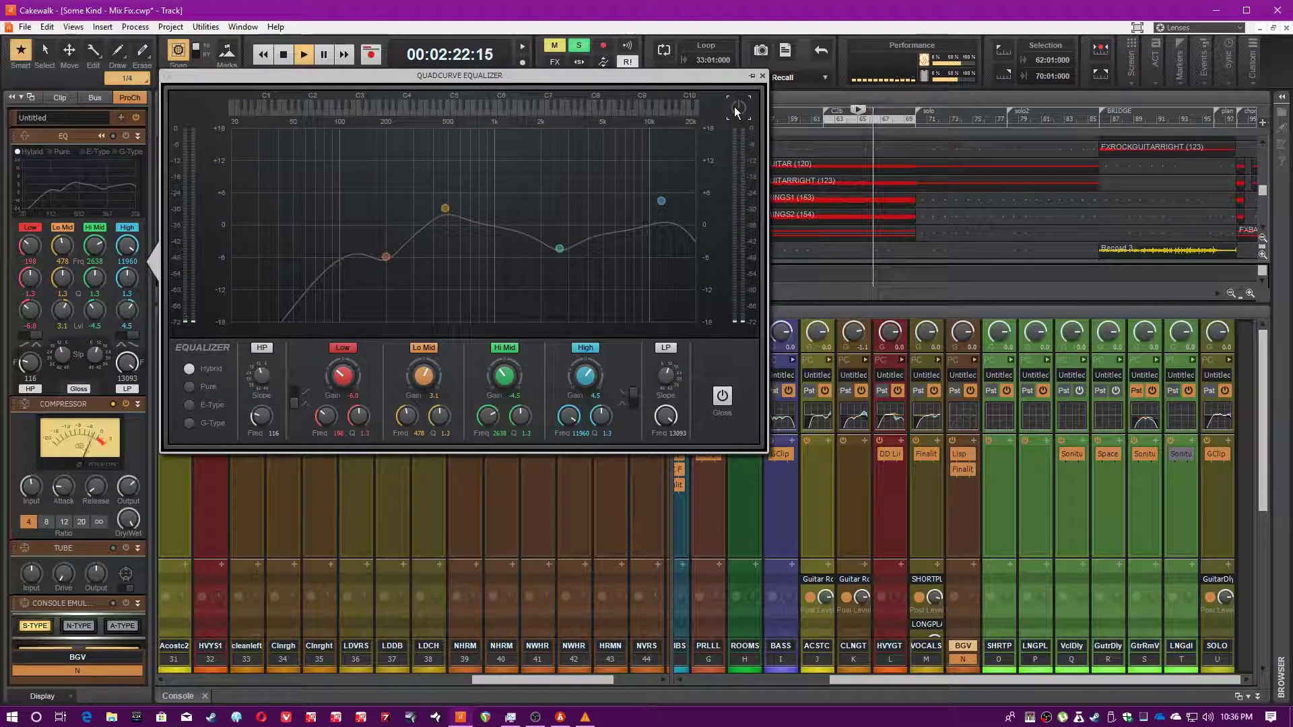
click(734, 108)
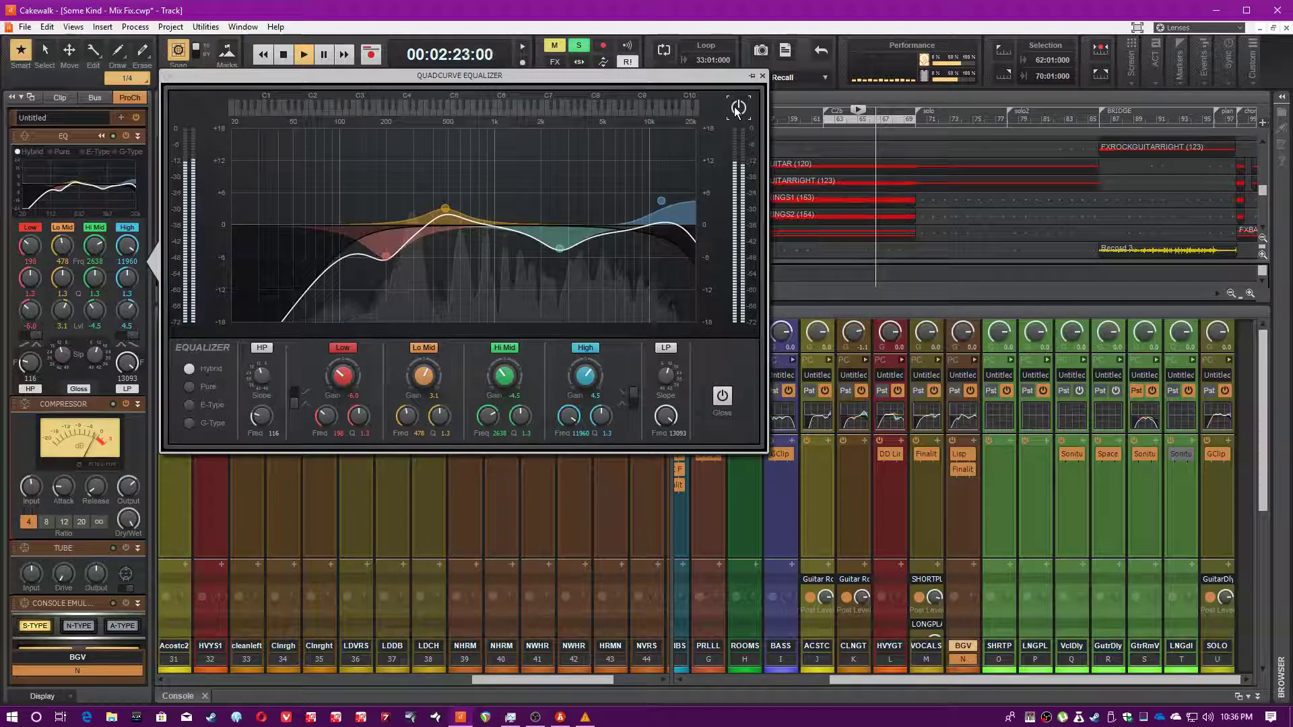
click(762, 75)
key(space)
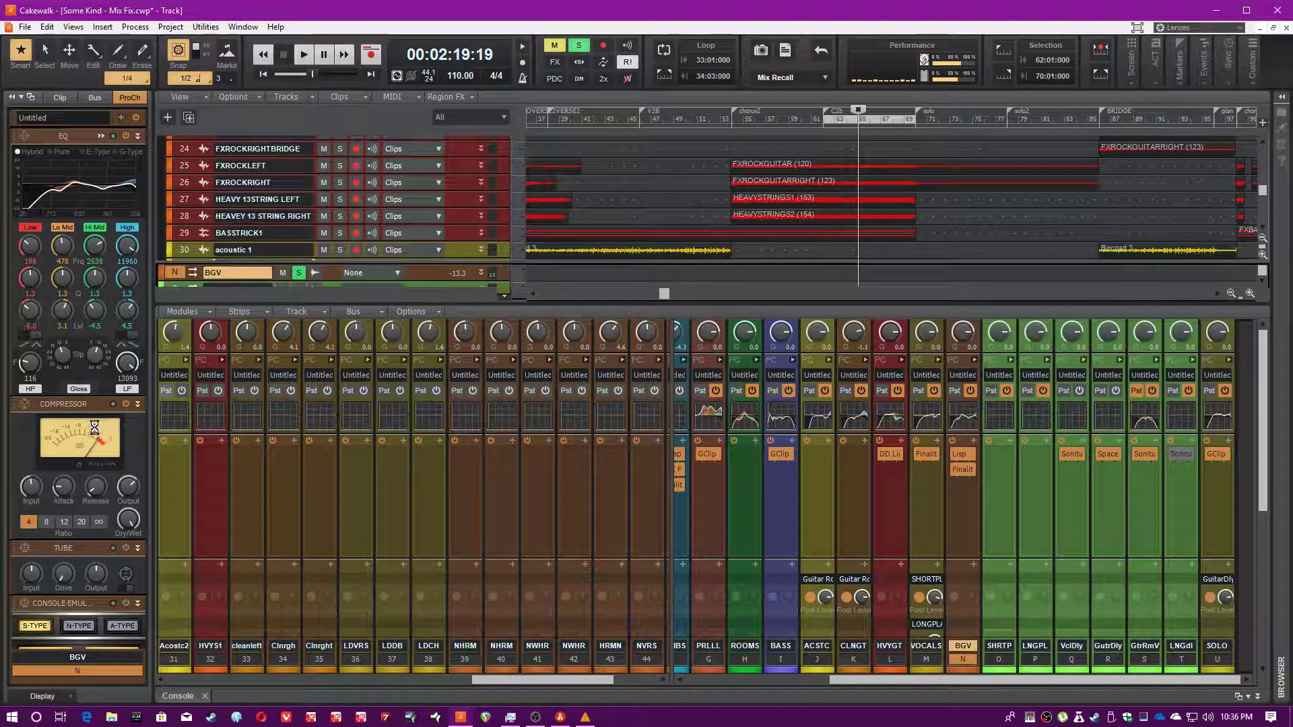
Play the soloed BGV bus and review its ProChannel compressor, tube and console emulator modules.
key(space)
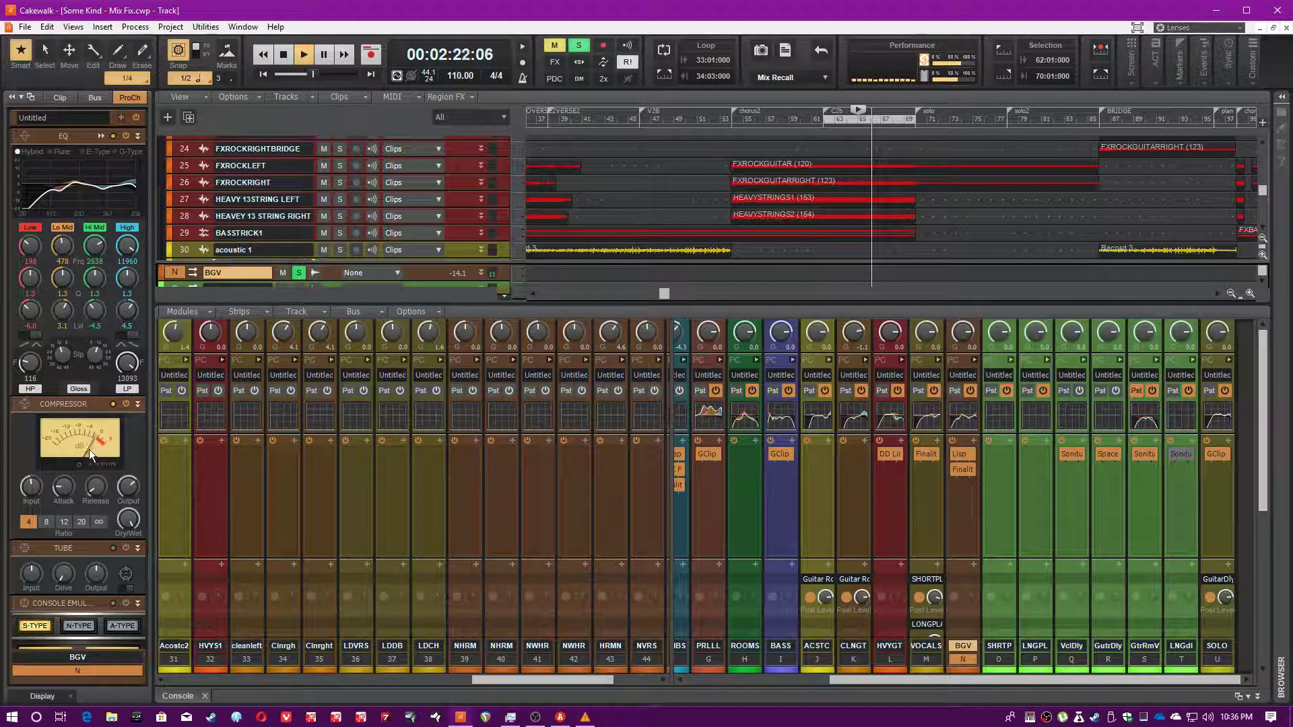
scroll(80, 568, down, 2)
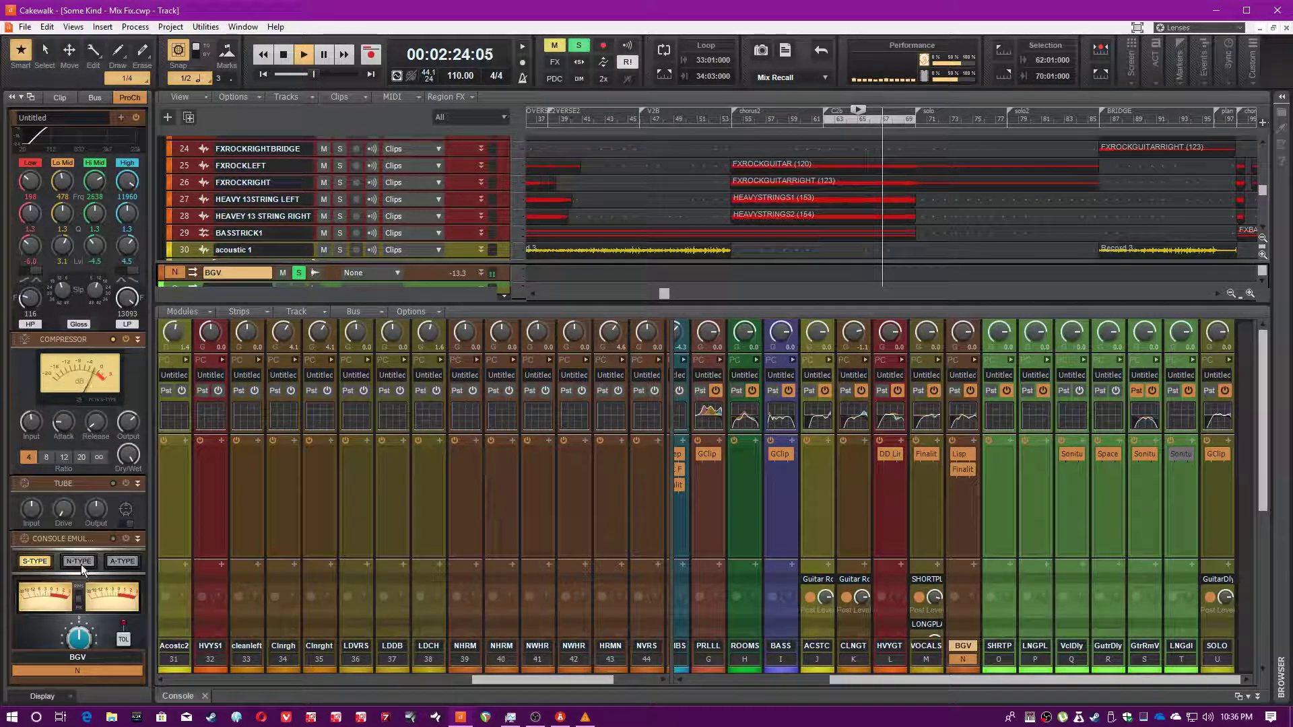
scroll(80, 568, down, 1)
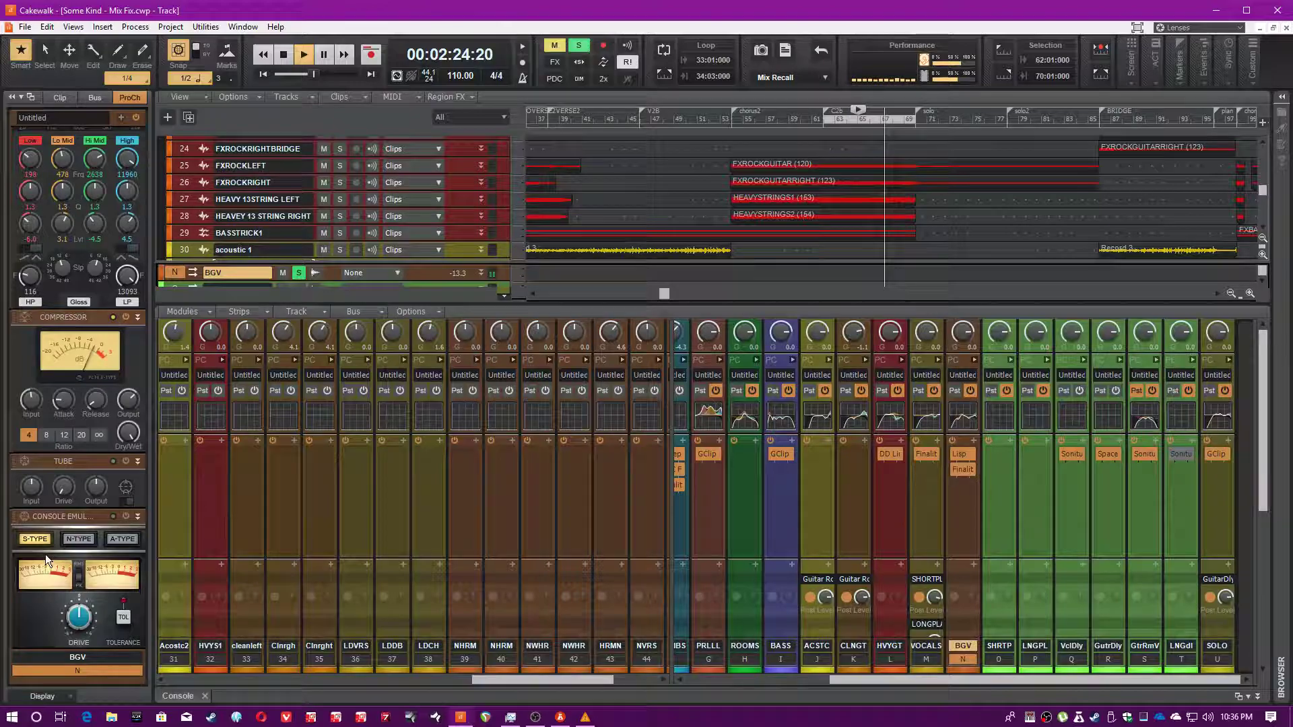
Open the BGV bus's Lisp de-esser, replay from the C2b marker while checking its Listen mode, and close the plug-in.
double_click(964, 453)
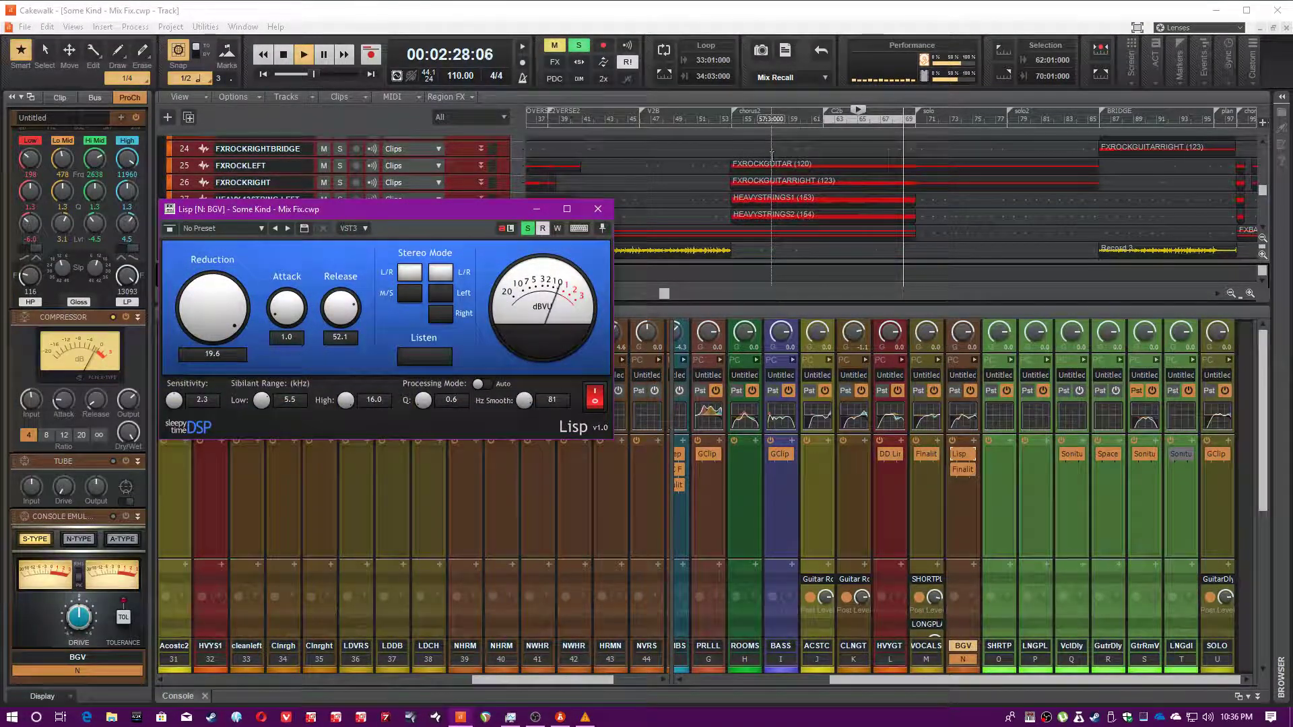
click(826, 122)
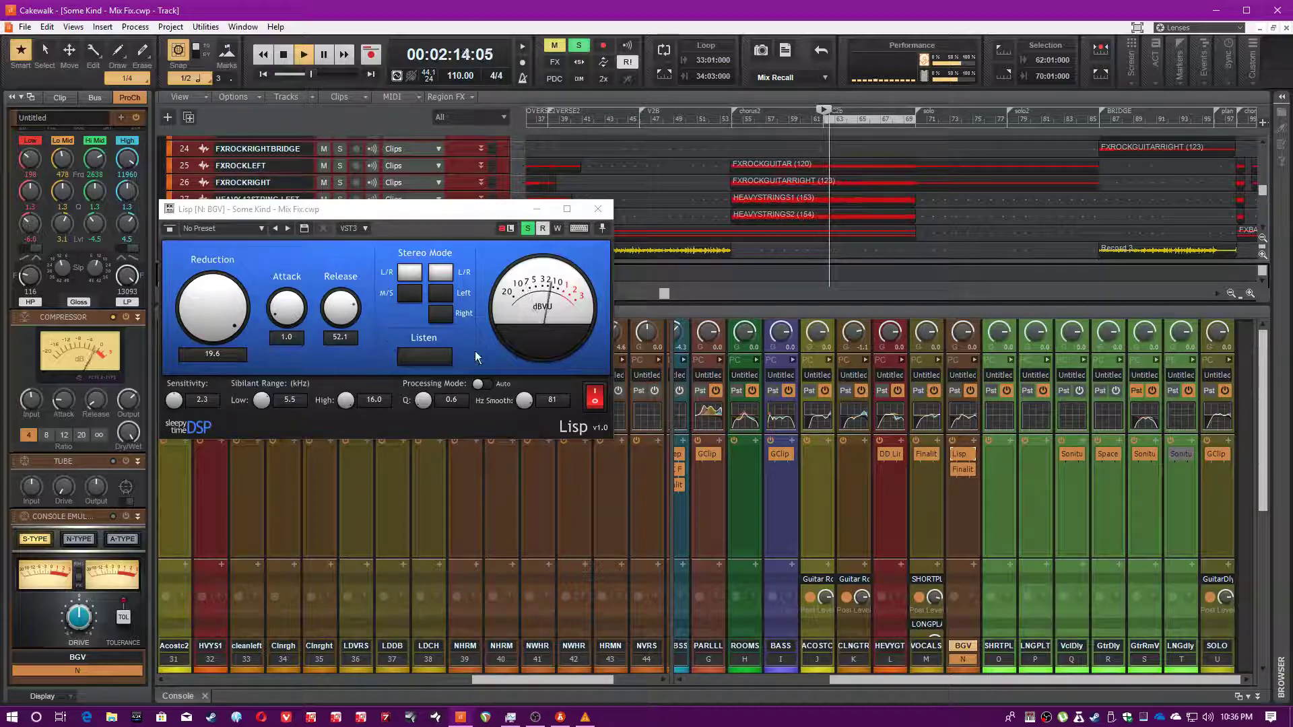
click(434, 354)
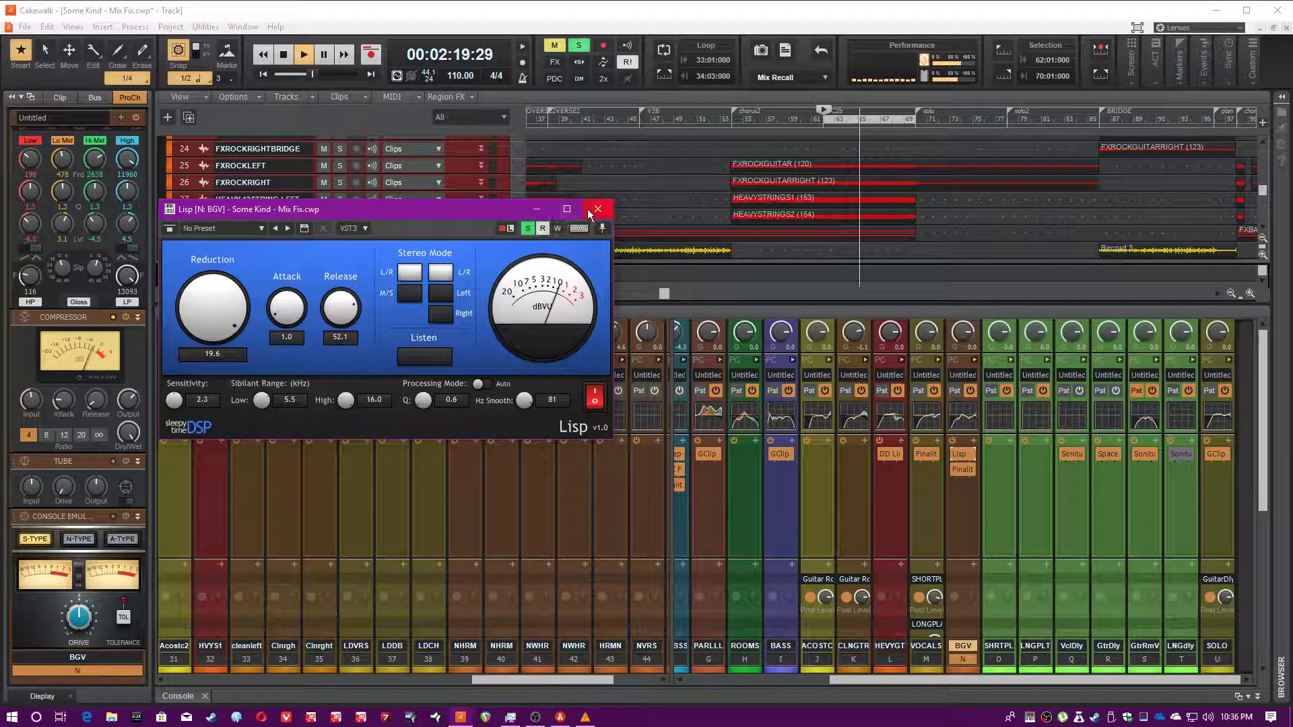
click(550, 4)
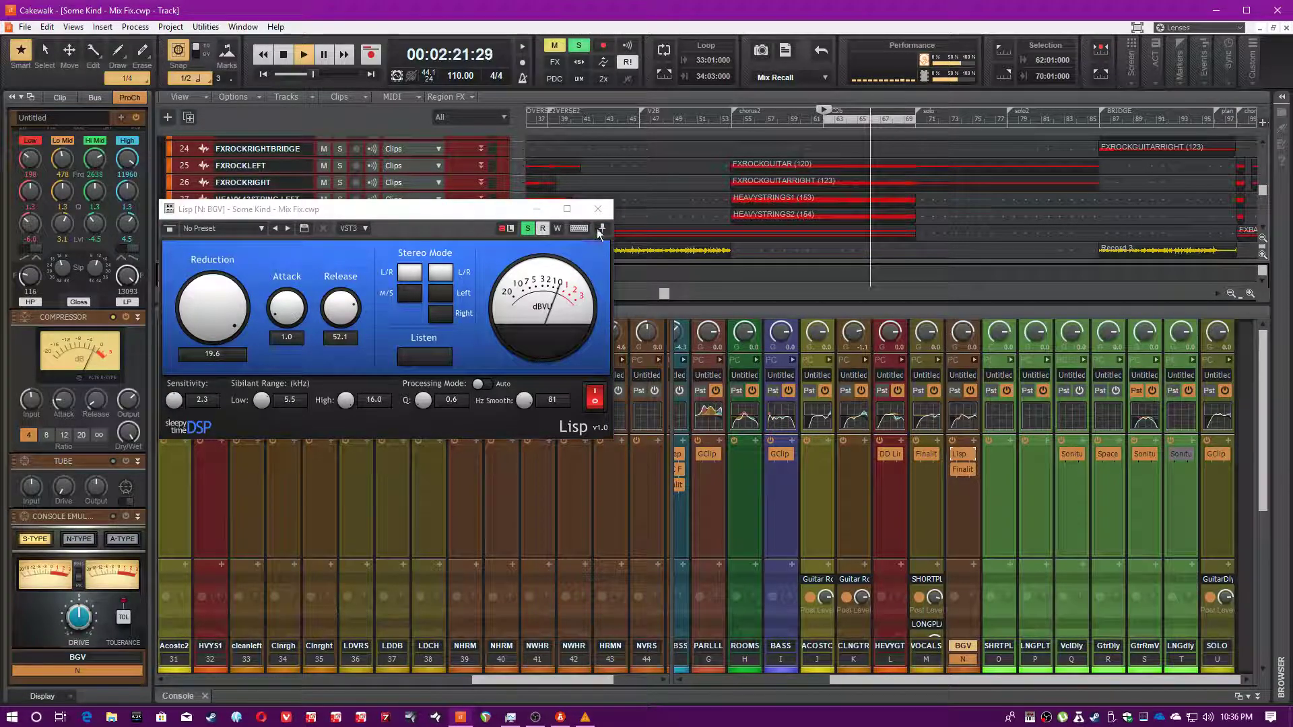
click(597, 209)
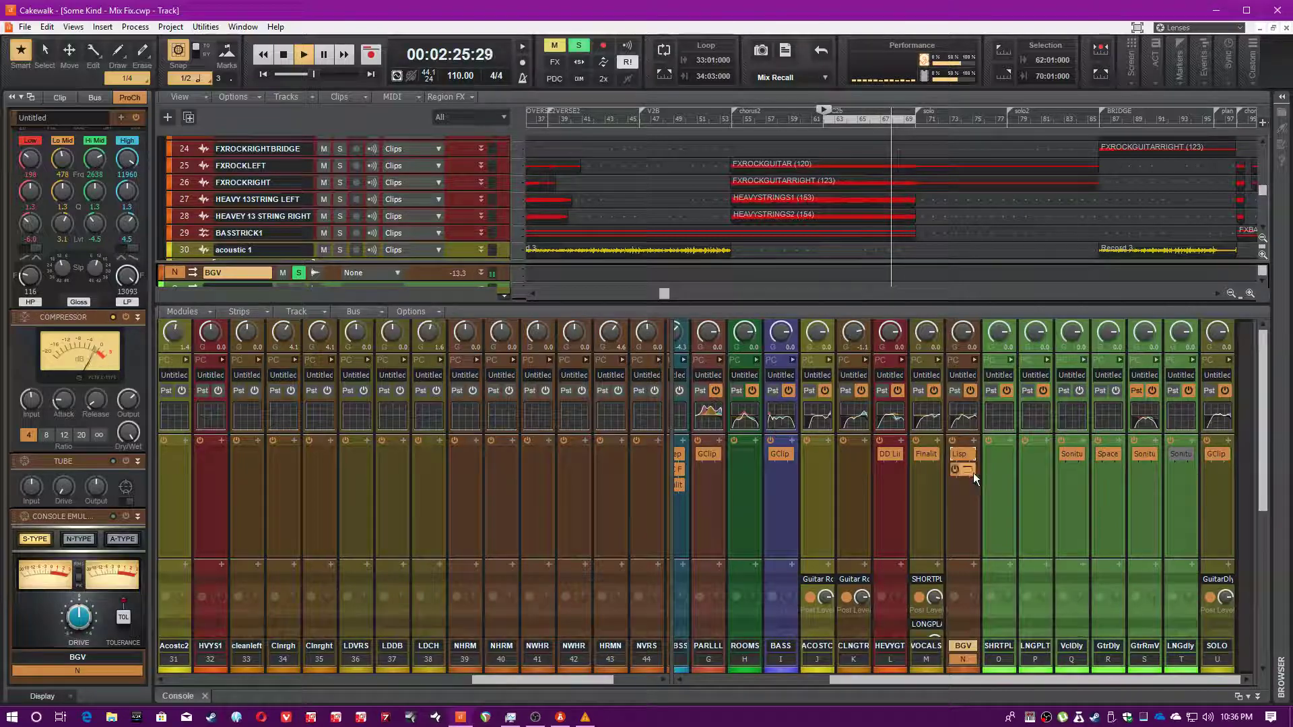
Review the BGV bus's Finality Lite settings while replaying the C2b section, save the project and close the plug-in.
mouse_move(968, 470)
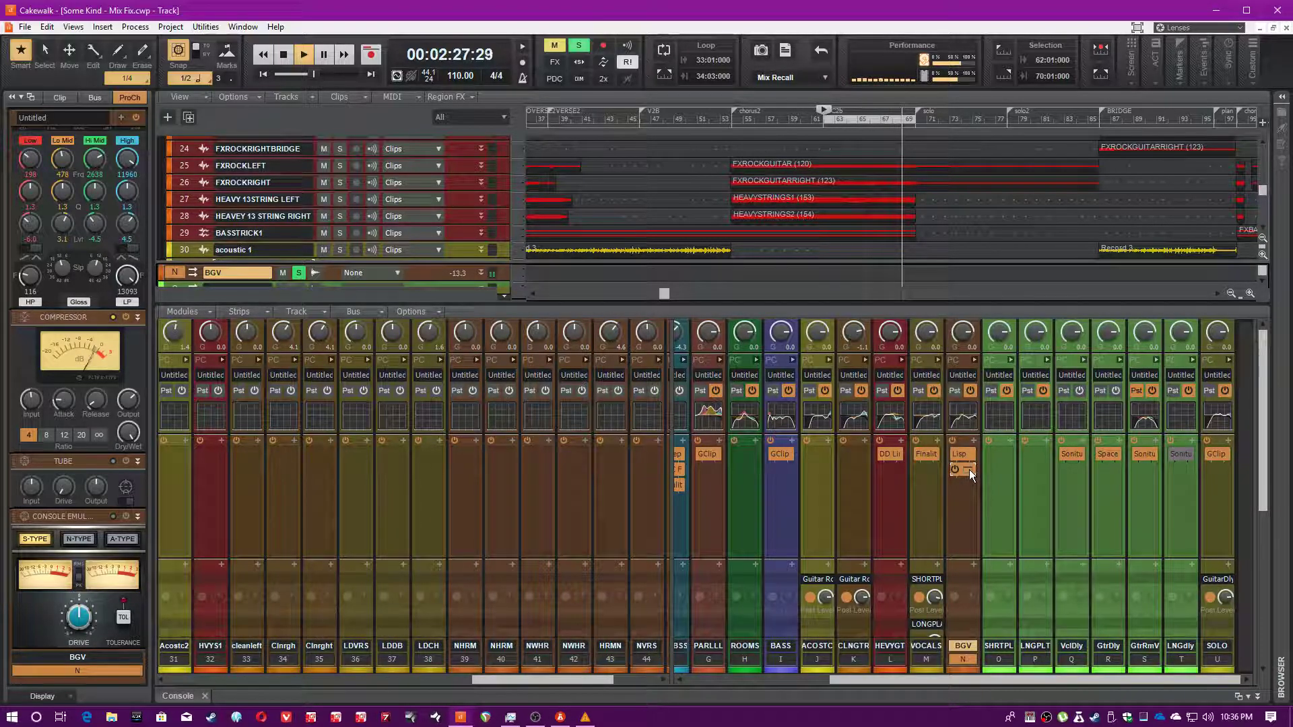
double_click(968, 470)
key(space)
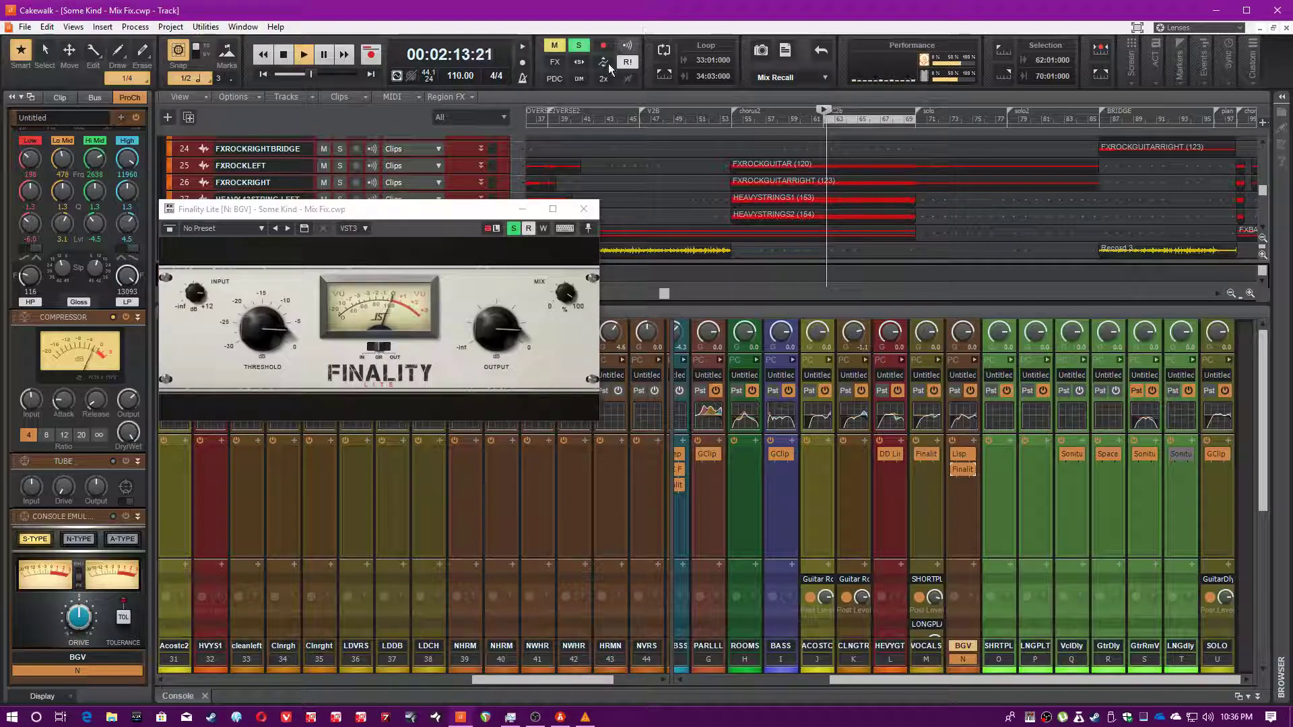
key(ctrl+s)
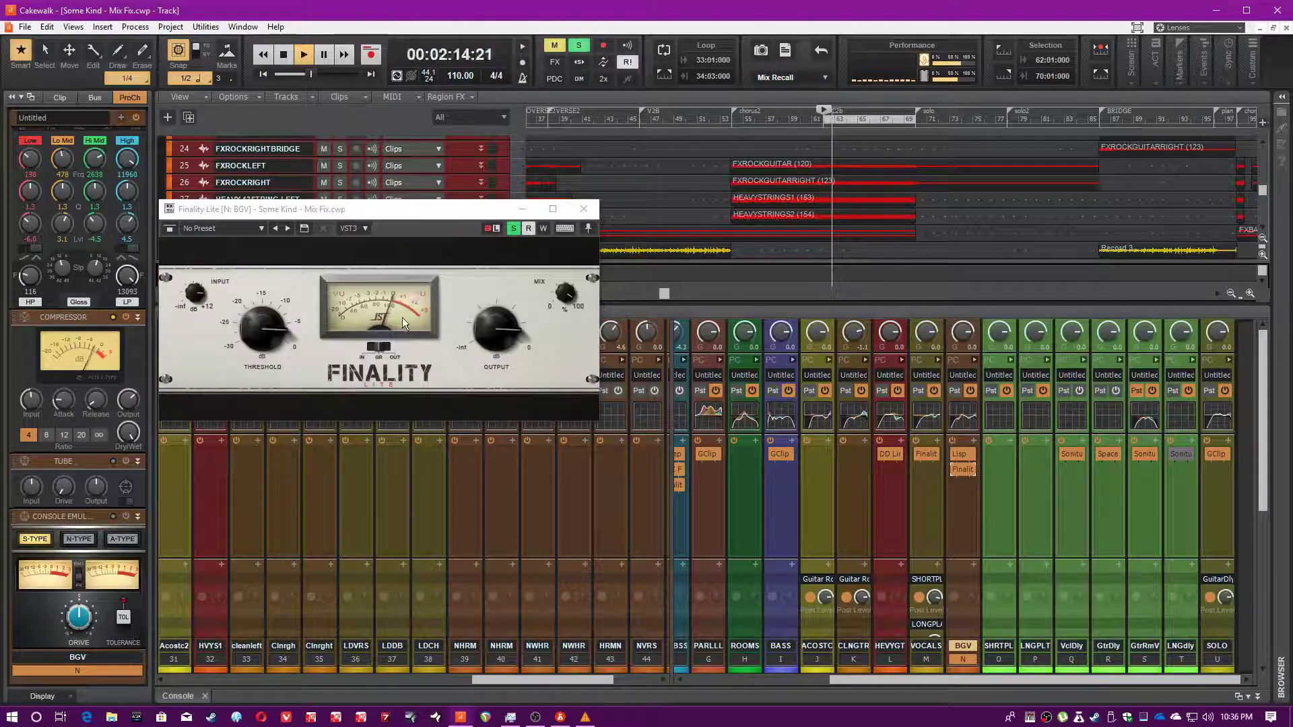
click(583, 209)
Take the BGV bus out of solo, play the C2b section with the full mix, and save the project.
scroll(966, 510, down, 5)
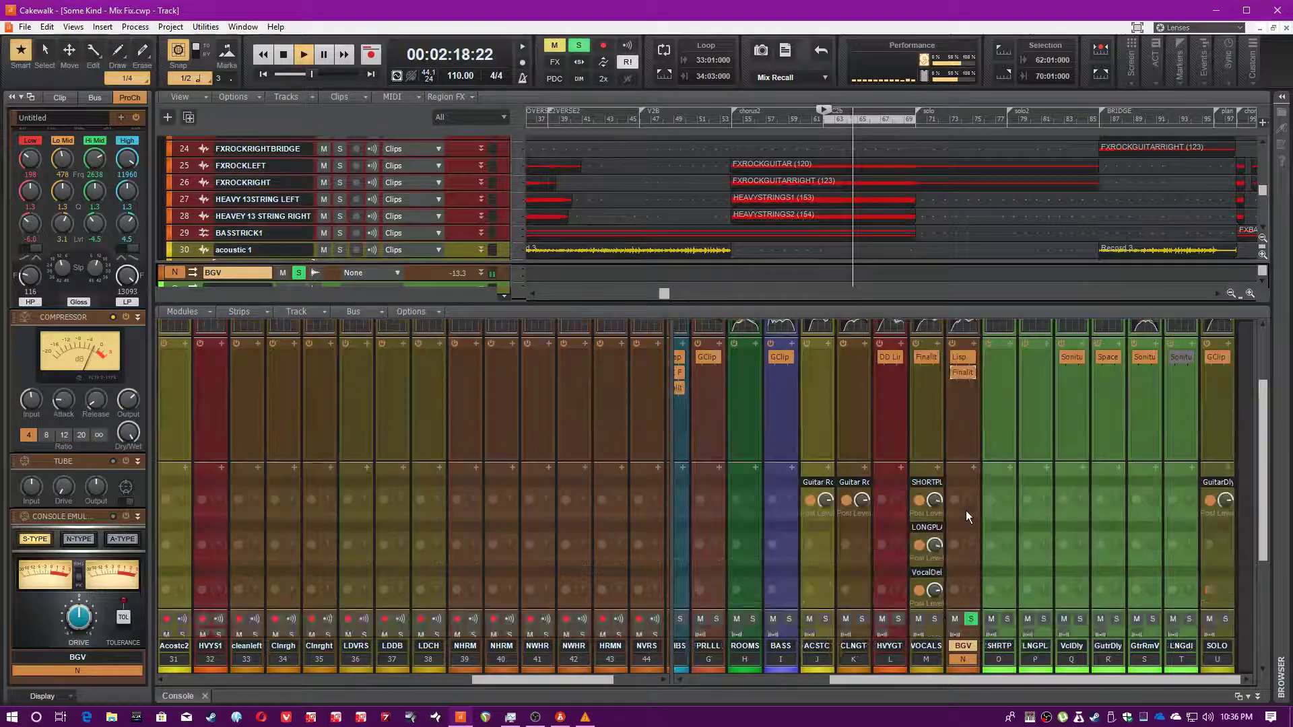
click(971, 554)
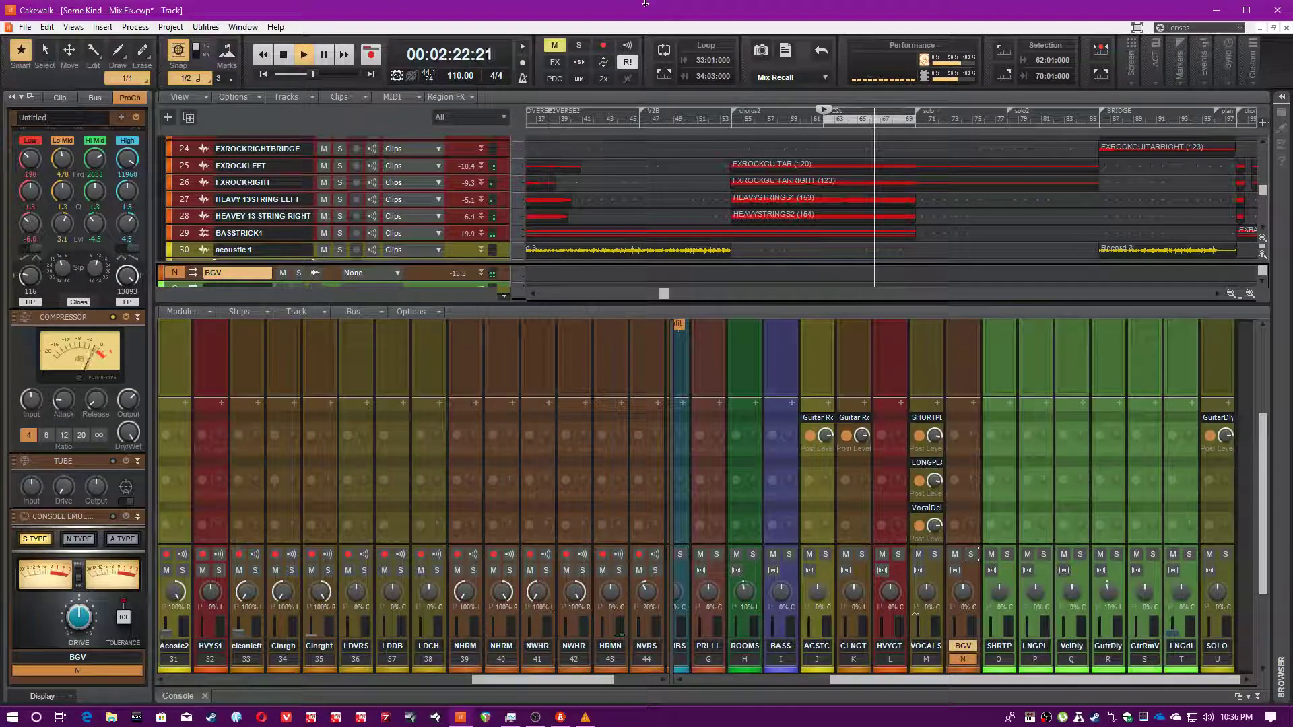
key(ctrl+s)
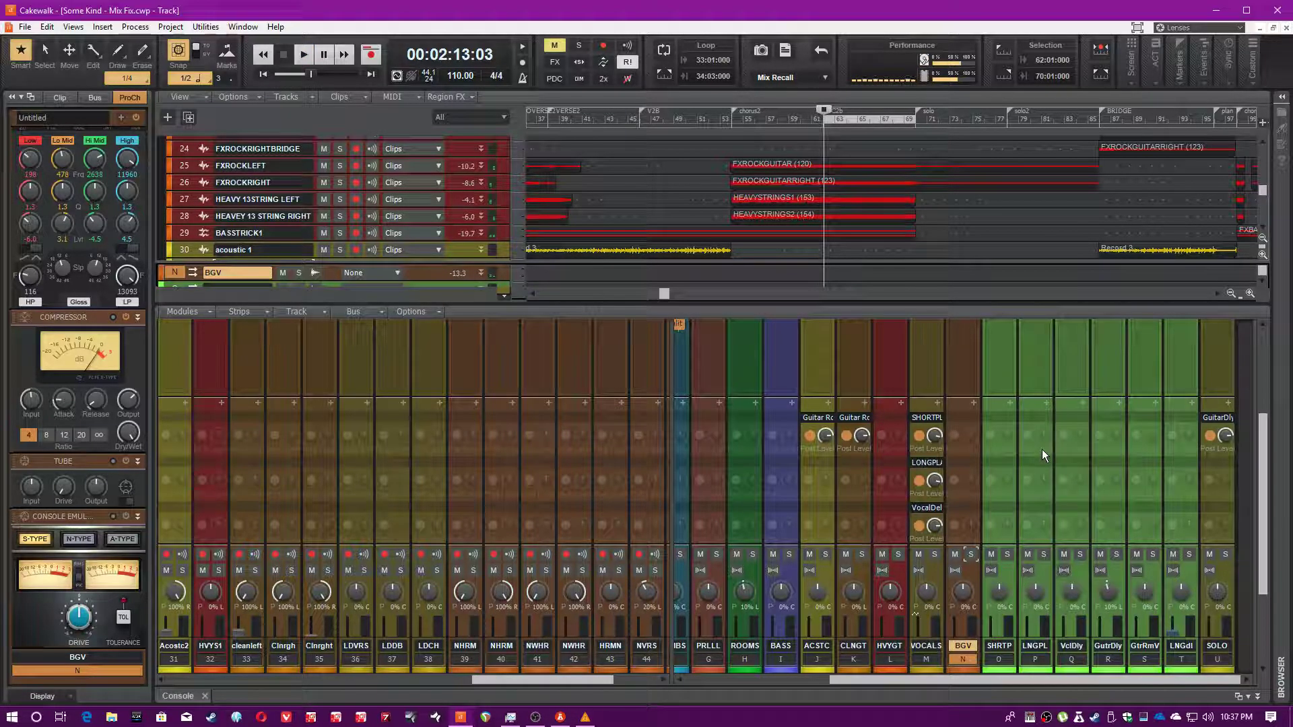
Solo the SOLO bus in the console so its ProChannel modules are shown.
scroll(1041, 449, down, 3)
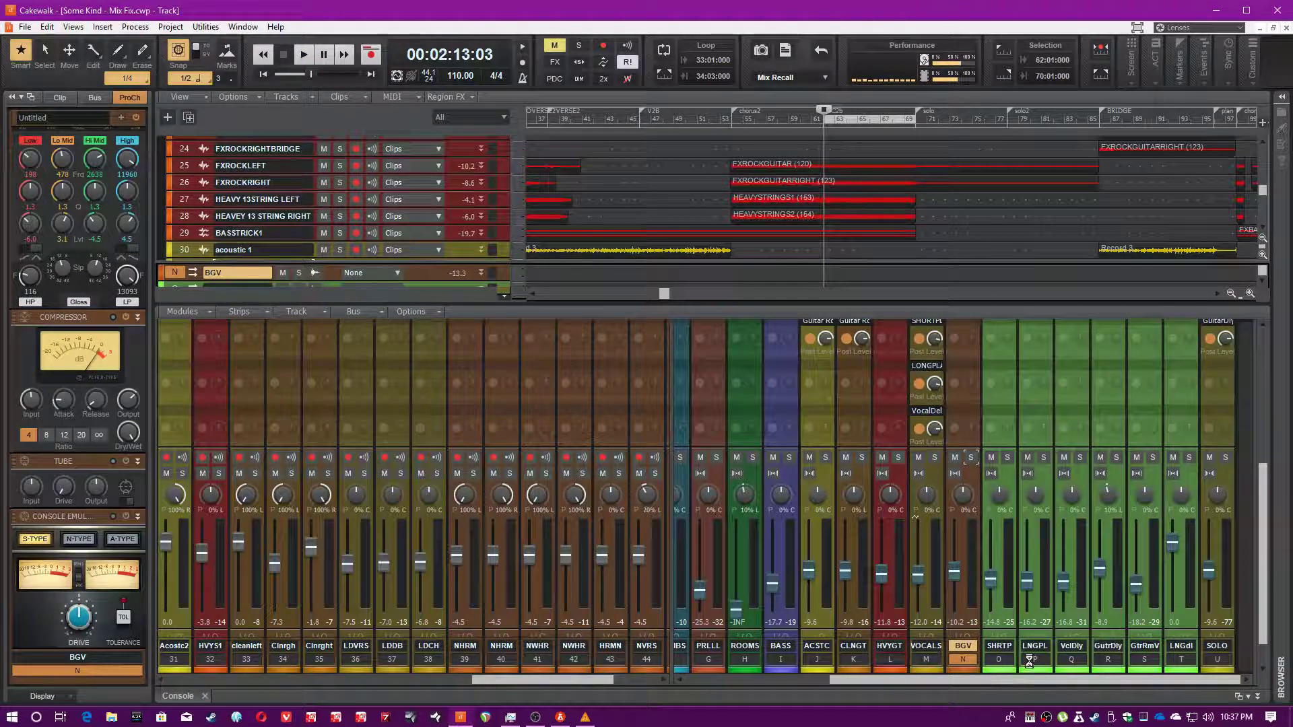
scroll(1226, 431, down, 1)
click(1226, 426)
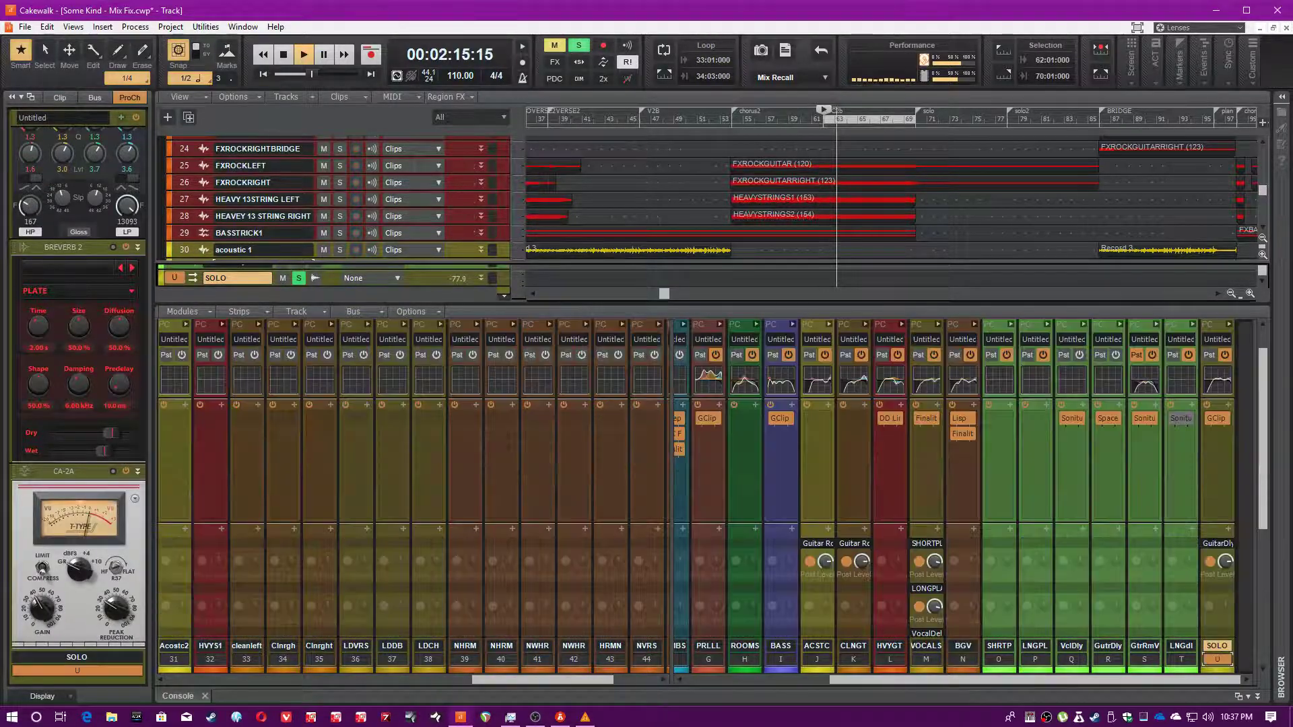
Select the time range over the guitar solo sections from measure 69 to 88 and start playback there.
scroll(423, 231, down, 4)
scroll(486, 195, up, 3)
scroll(462, 203, up, 7)
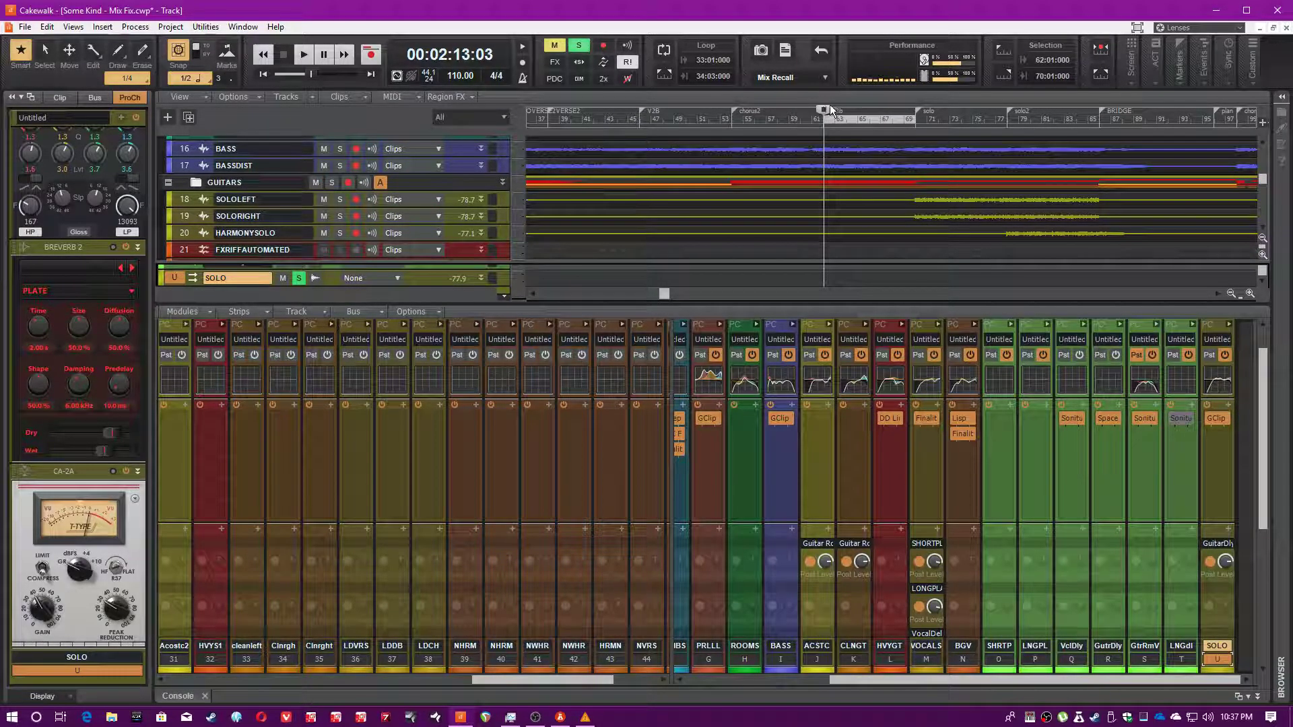
click(903, 122)
drag(901, 119, 1122, 120)
key(space)
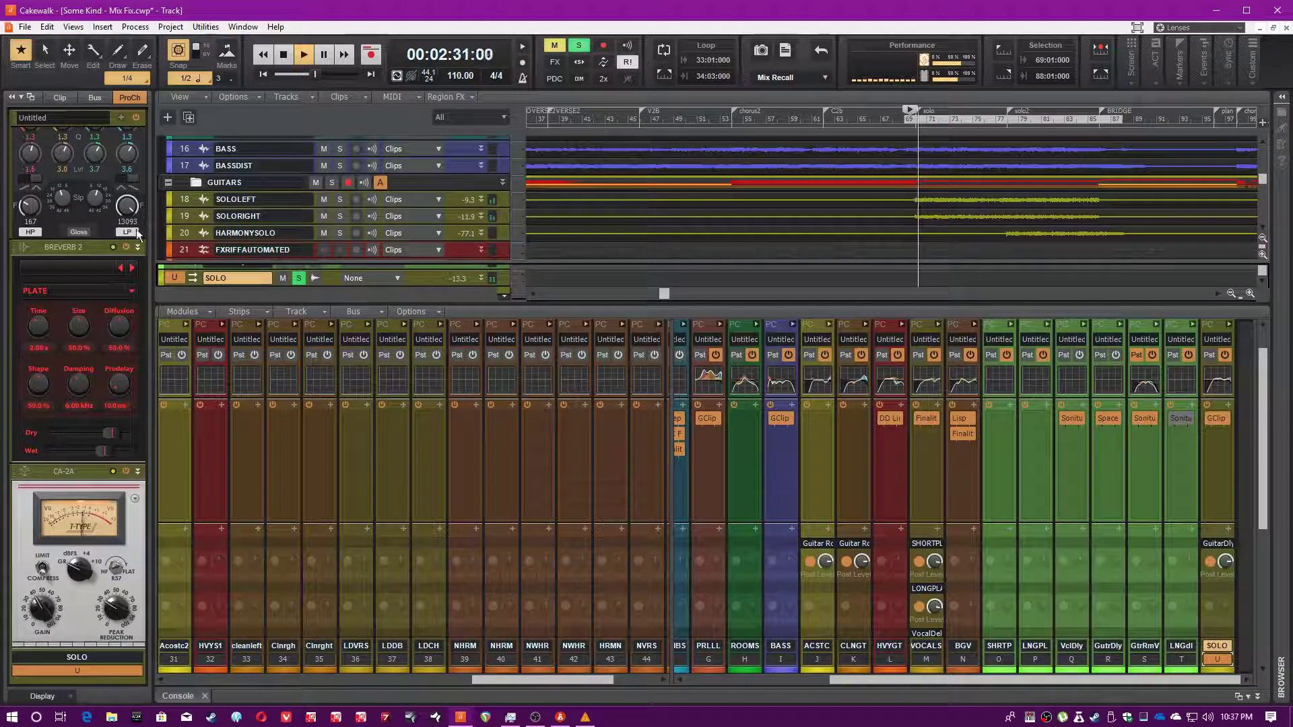
Stop playback and open the SOLO bus's QuadCurve Equalizer from its ProChannel EQ module.
scroll(136, 228, up, 5)
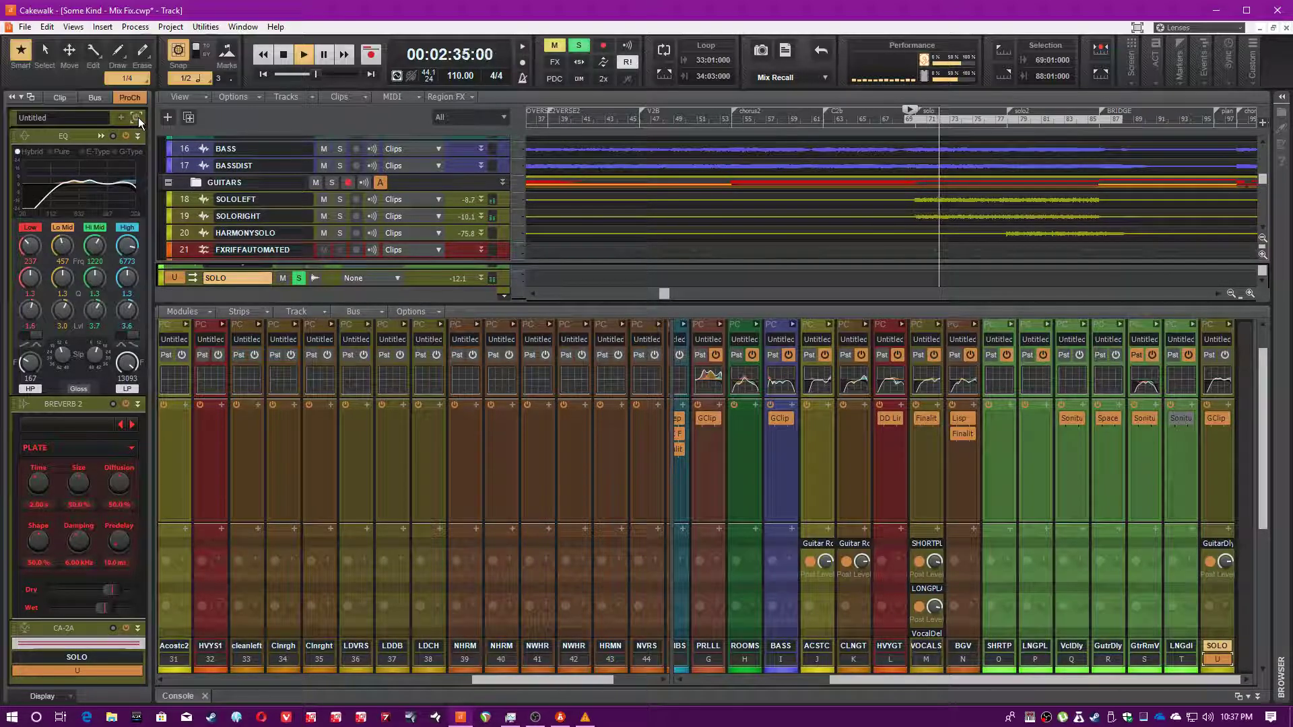
click(100, 135)
key(space)
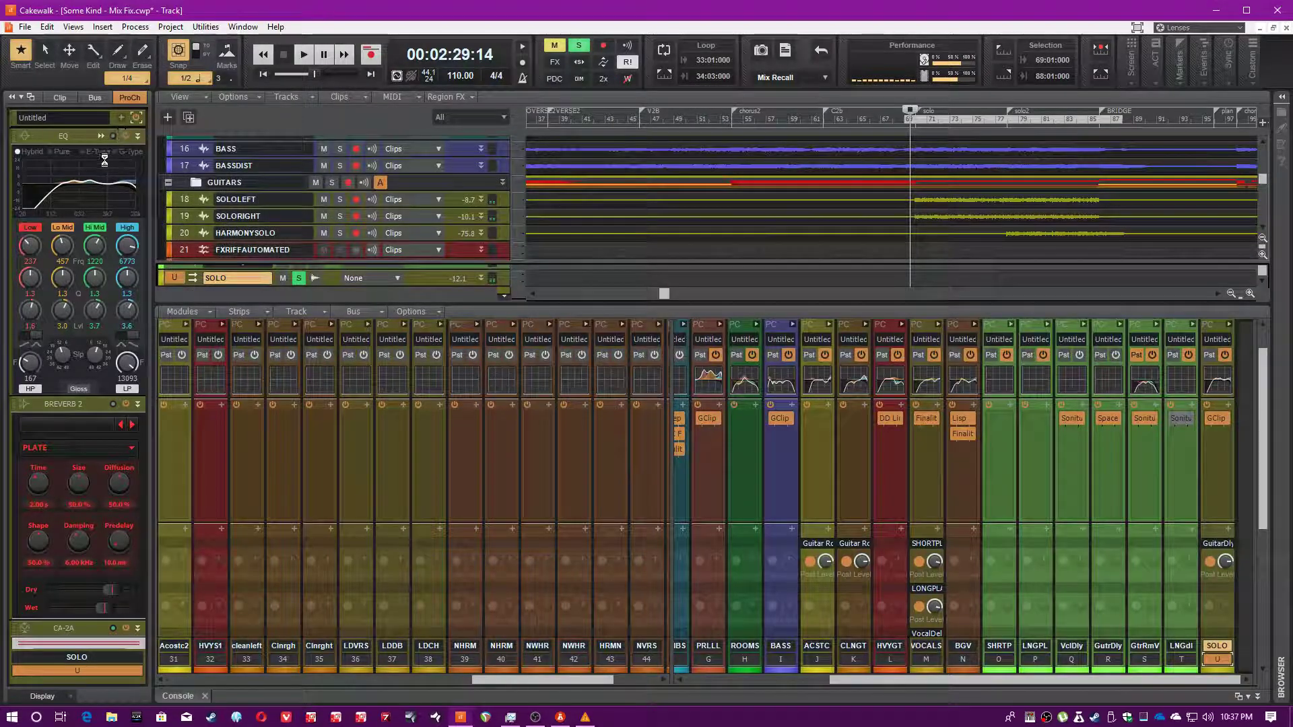
click(100, 136)
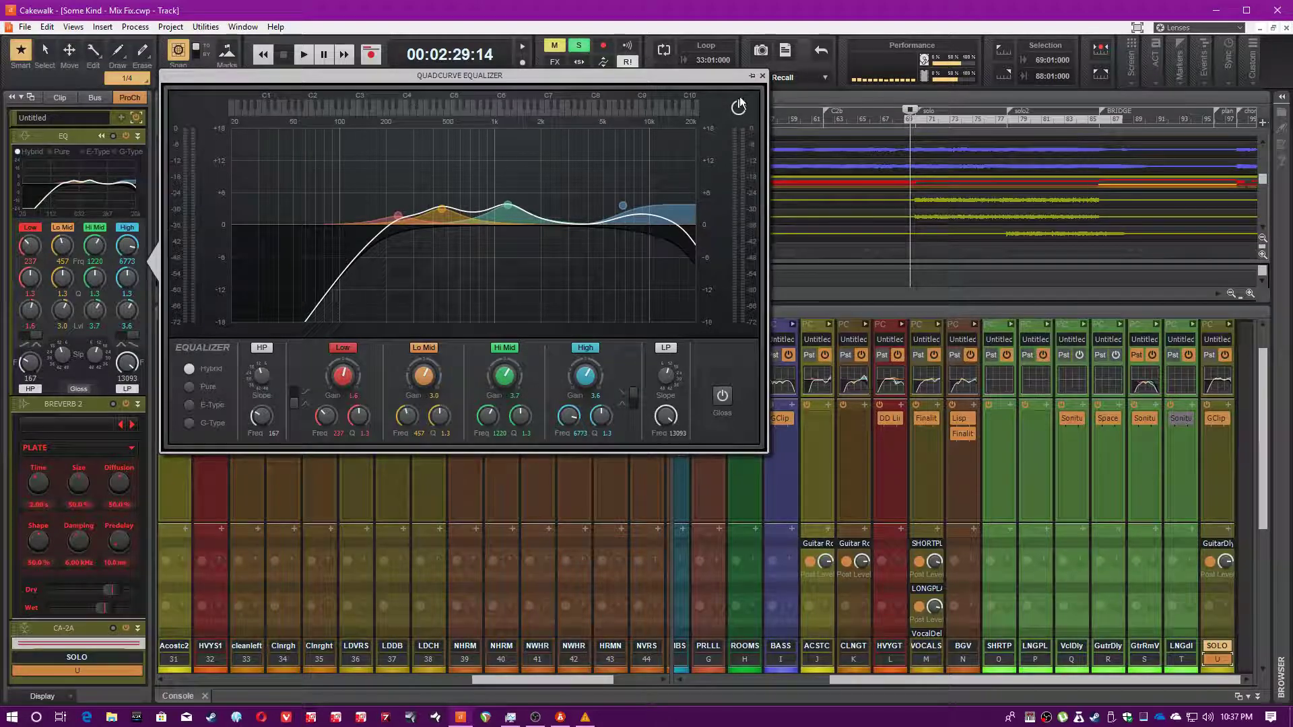
Play the guitar solo and audition the Low, Lo Mid, Hi Mid and High equalizer bands by turning each off and on.
key(space)
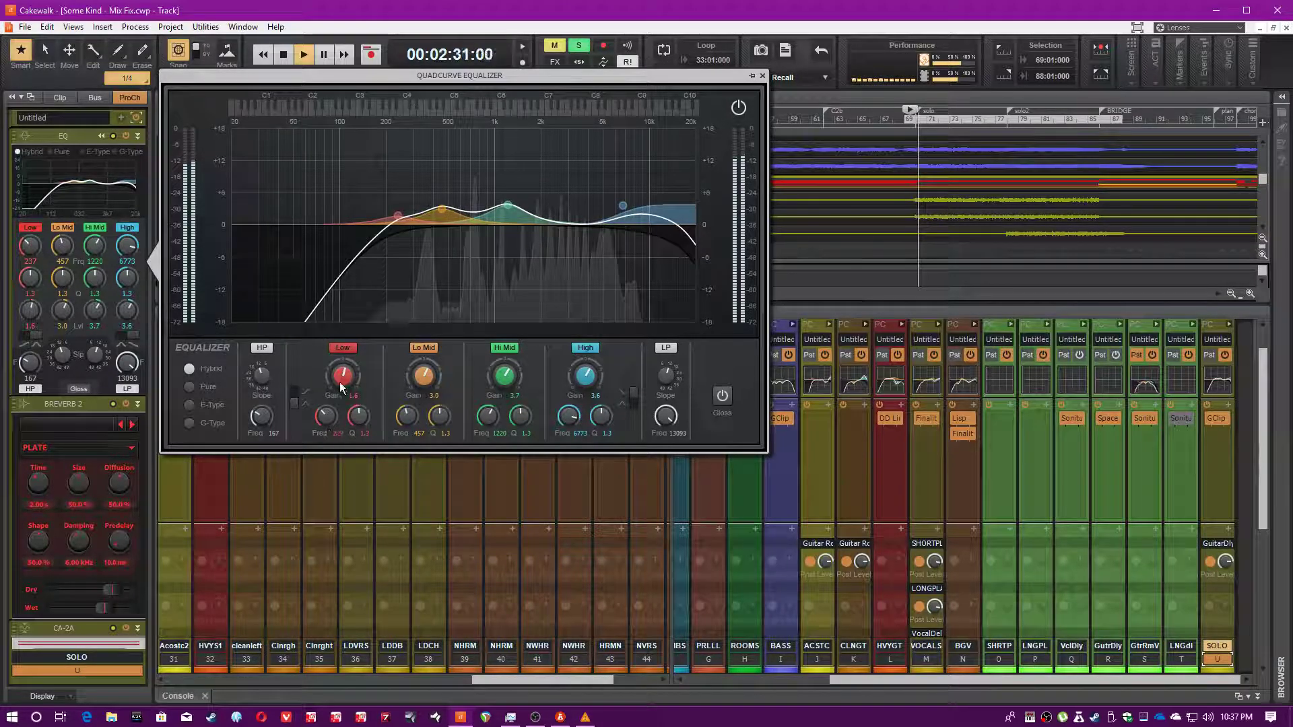
click(343, 347)
click(345, 349)
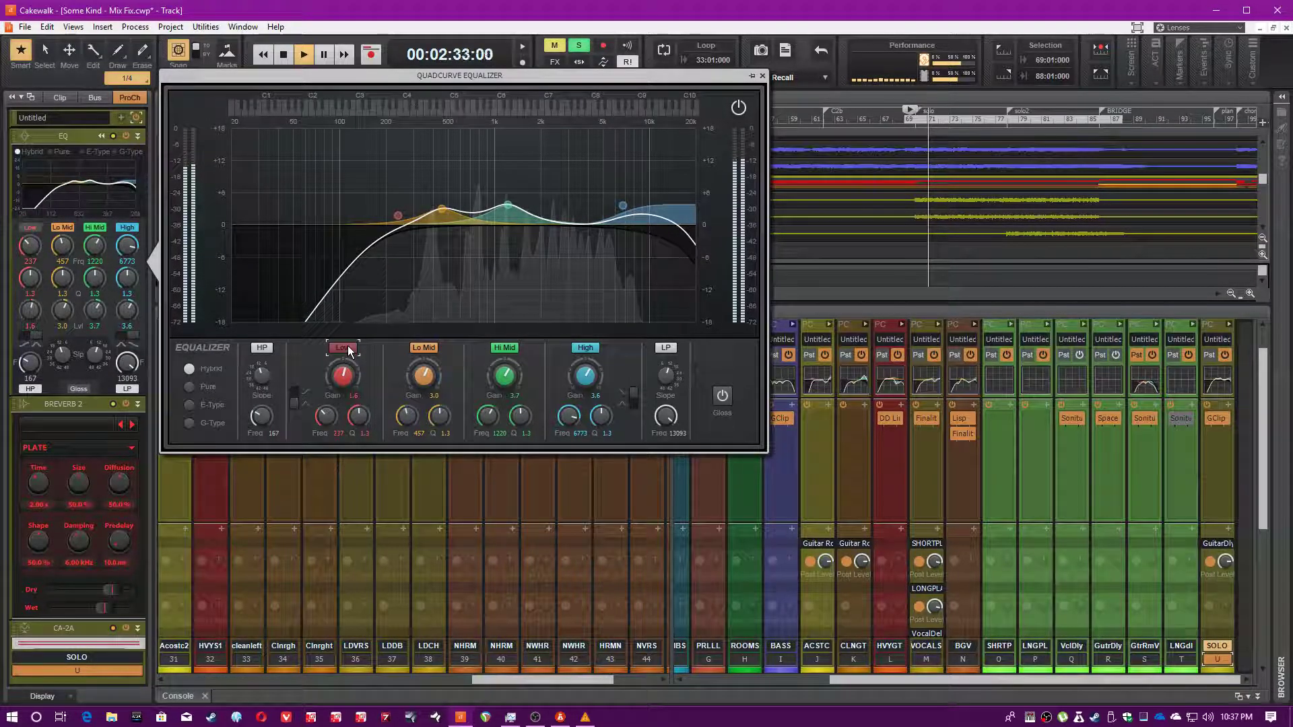
click(430, 345)
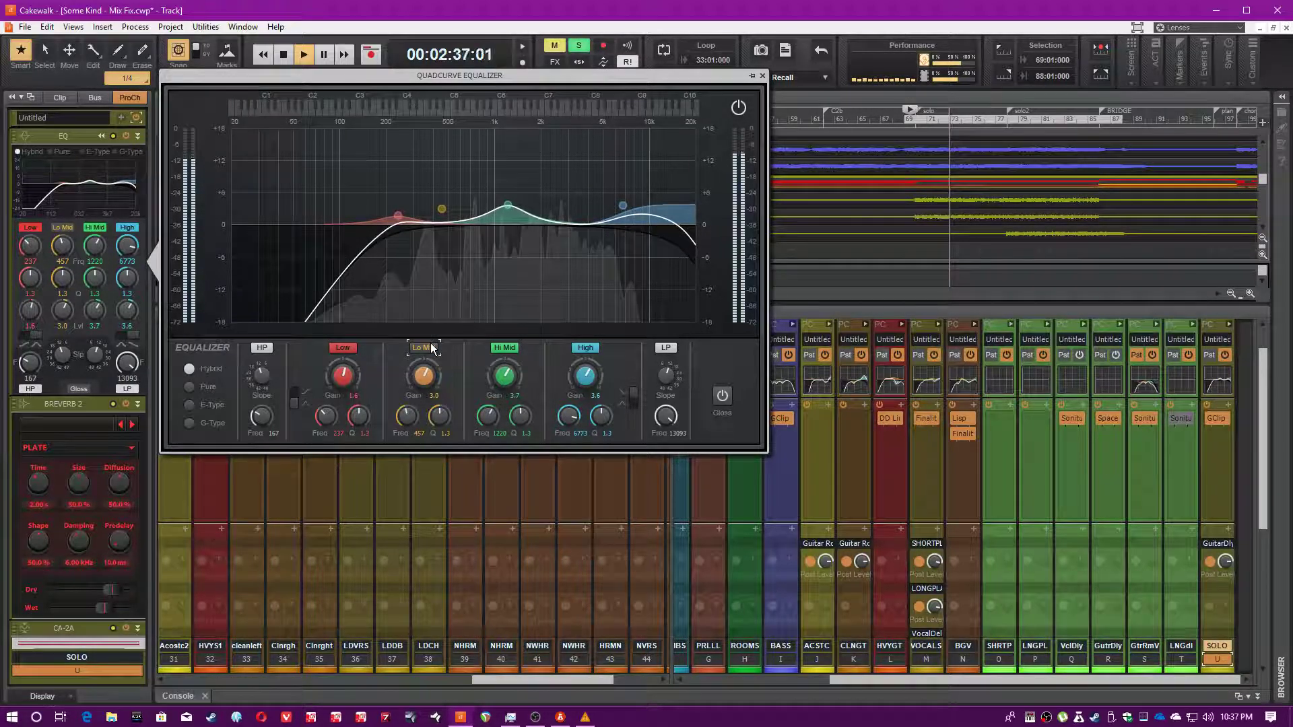
click(430, 343)
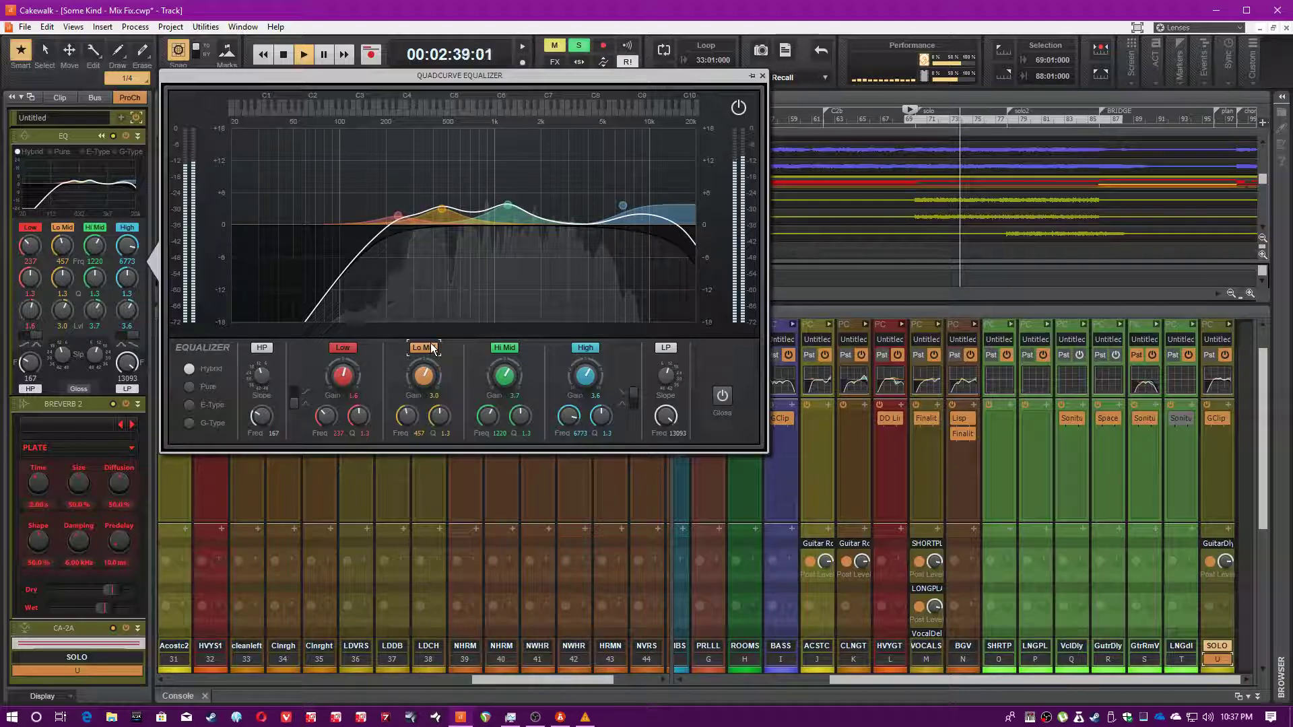
click(509, 349)
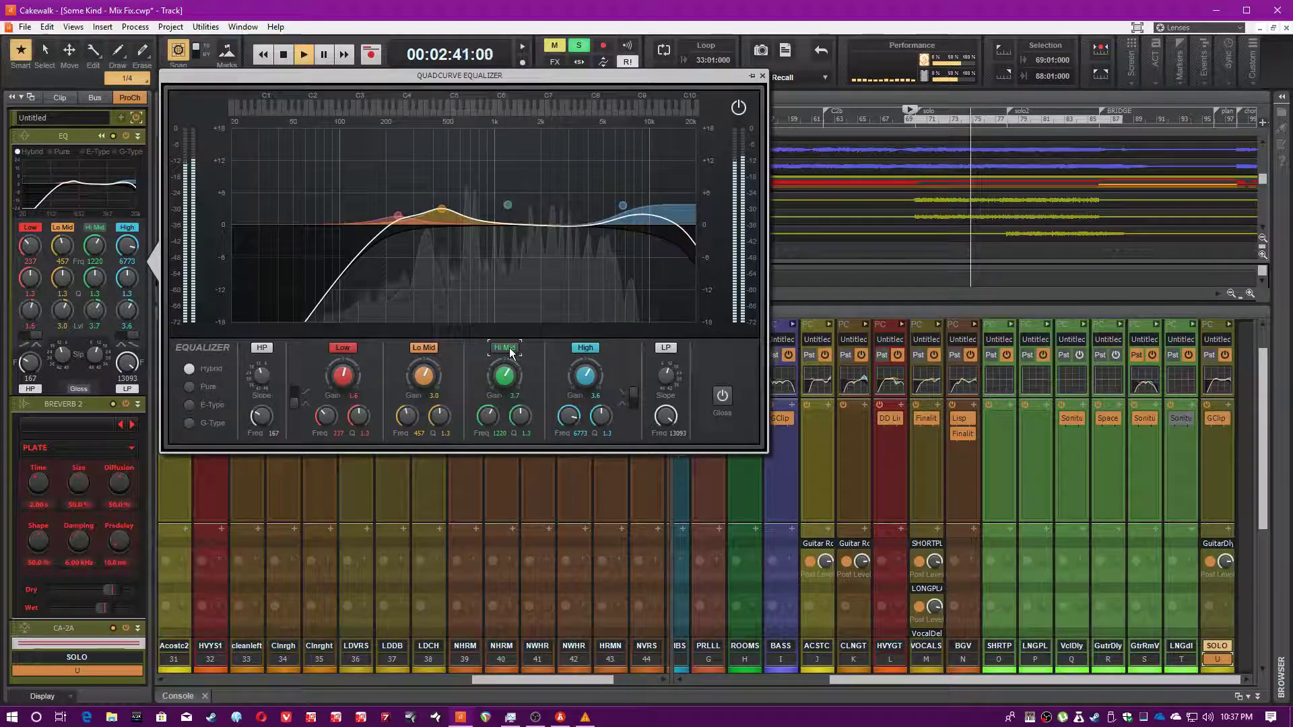
click(509, 350)
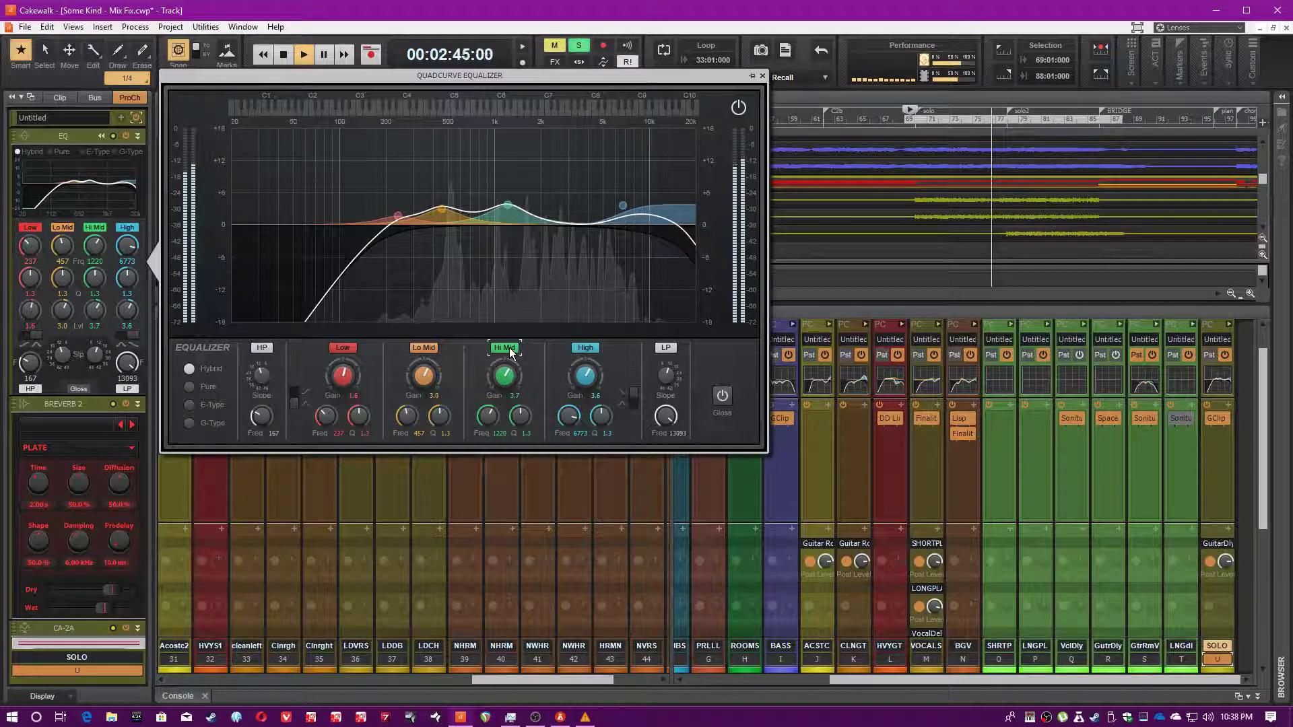
click(585, 346)
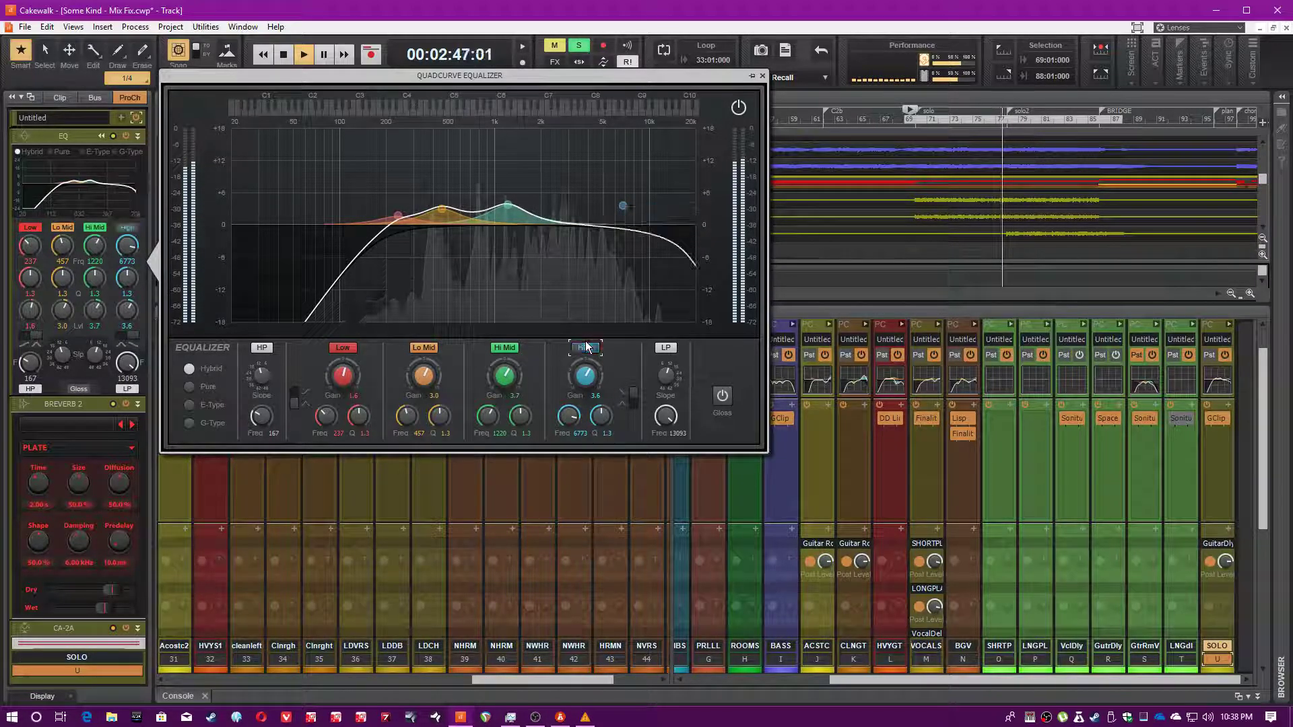
click(585, 346)
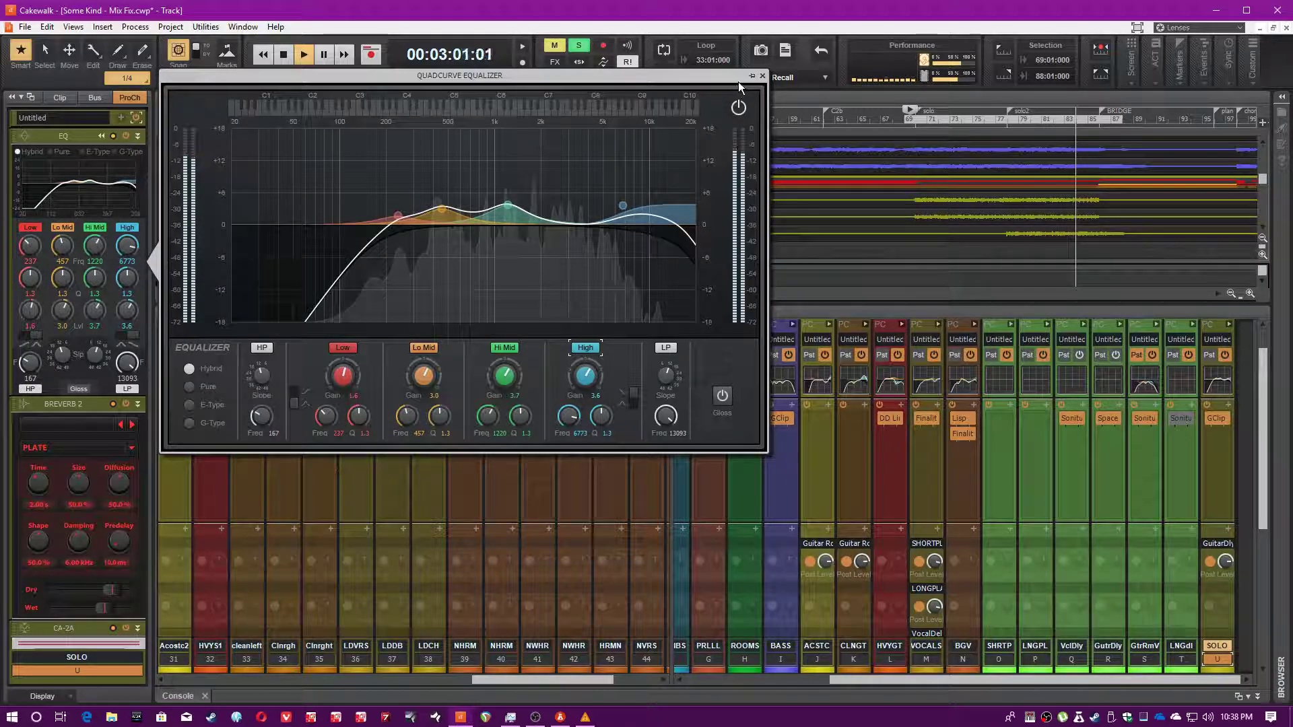
Bypass and re-enable the SOLO bus's whole equalizer during playback, and close the equalizer.
click(735, 108)
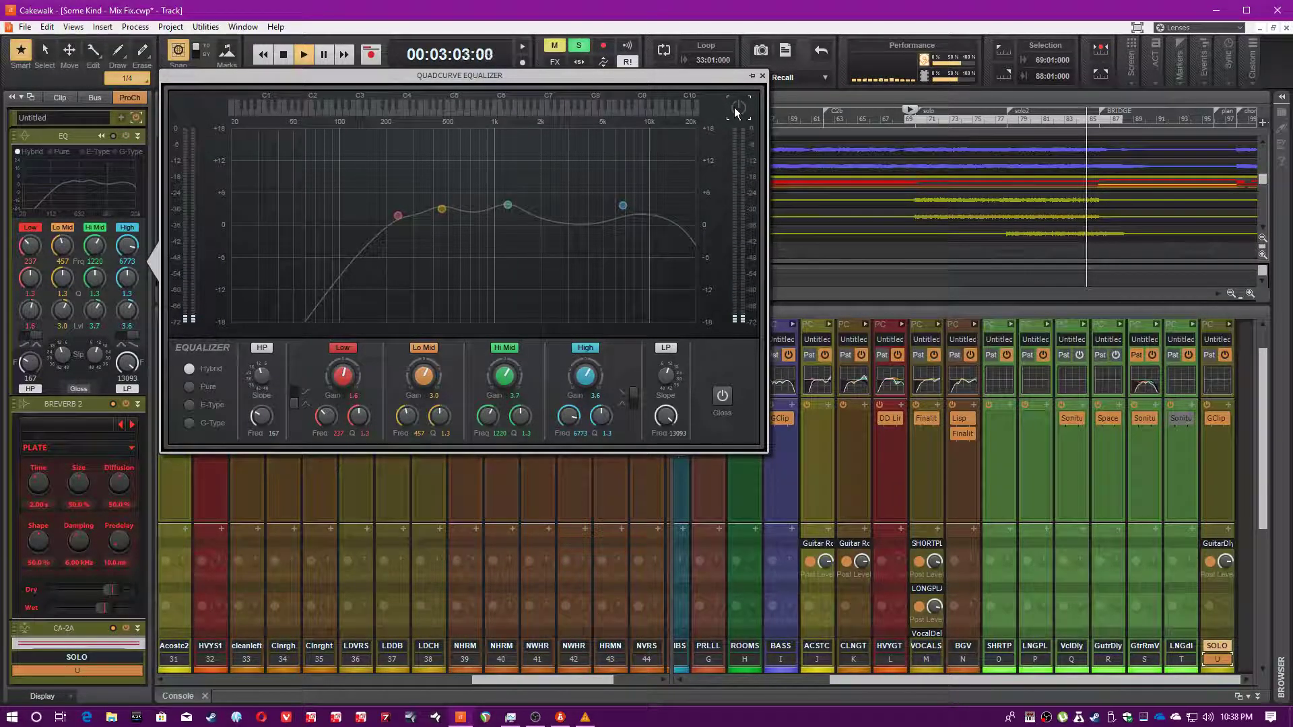
click(735, 107)
click(763, 76)
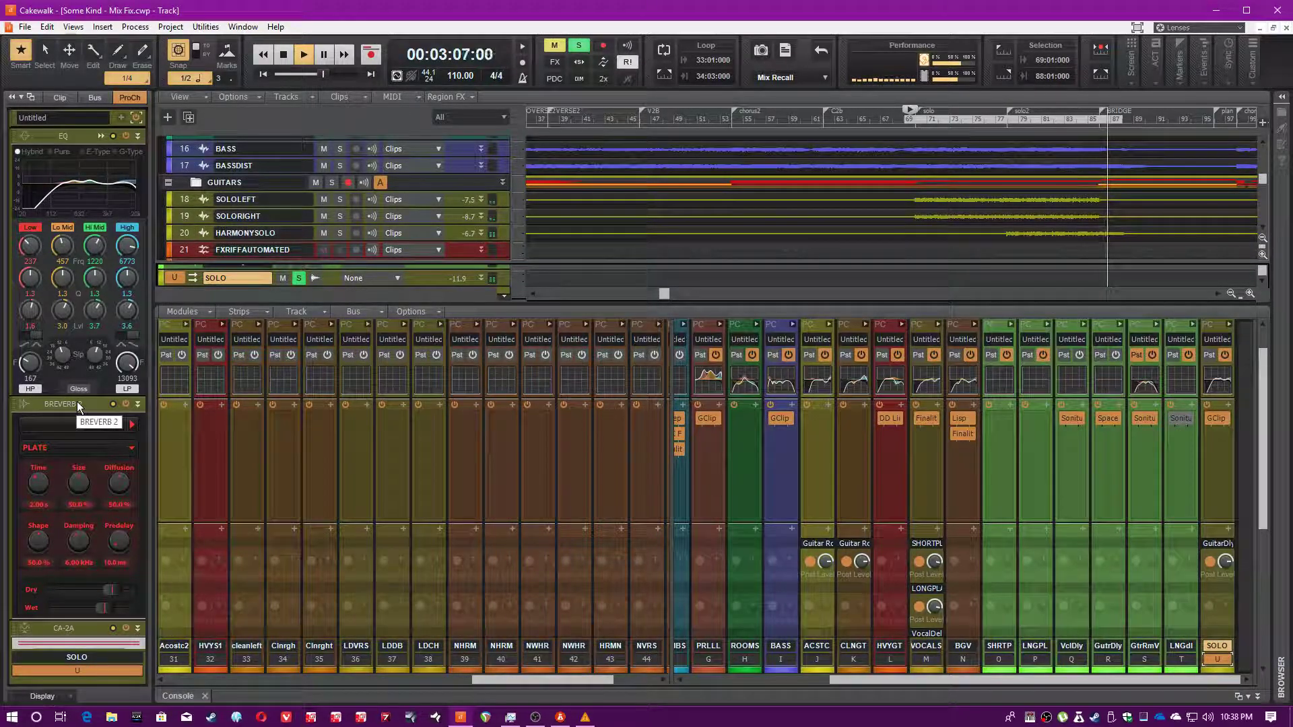
Review the SOLO bus's BREVERB 2 plate settings and its Wet and Dry levels while replaying the guitar solo.
scroll(77, 401, down, 2)
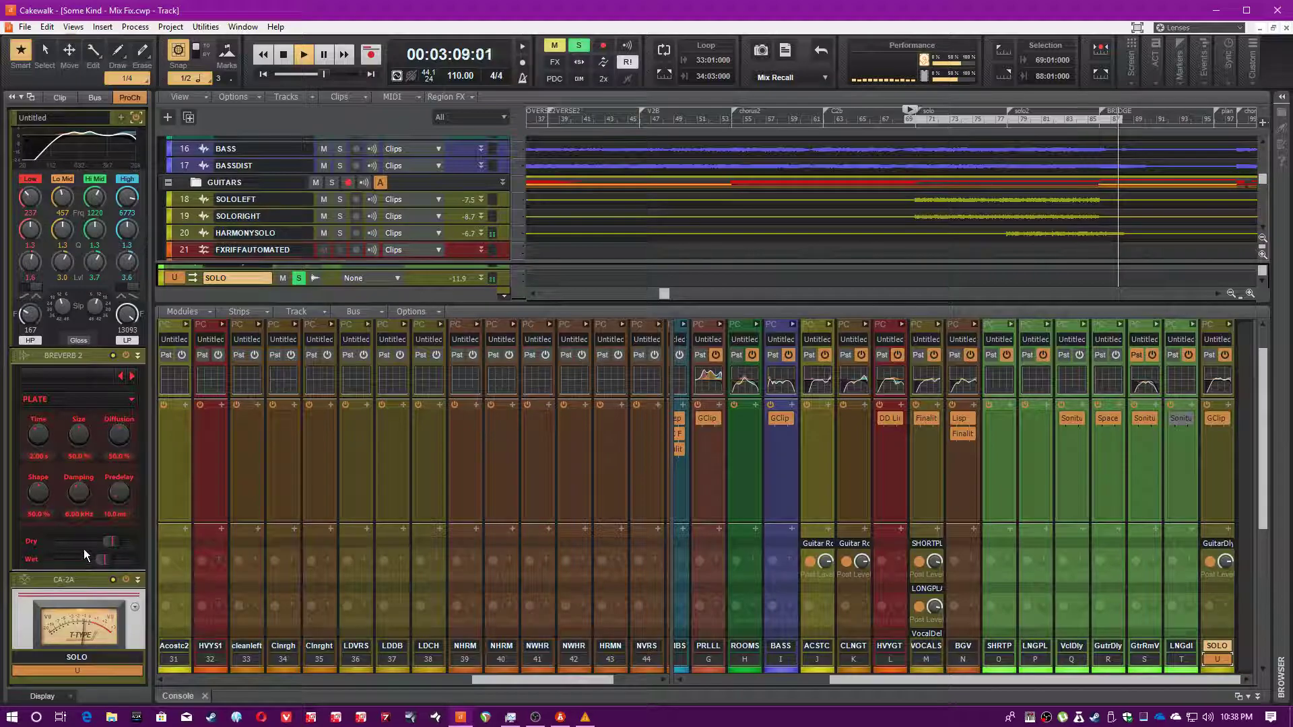
click(106, 560)
click(112, 542)
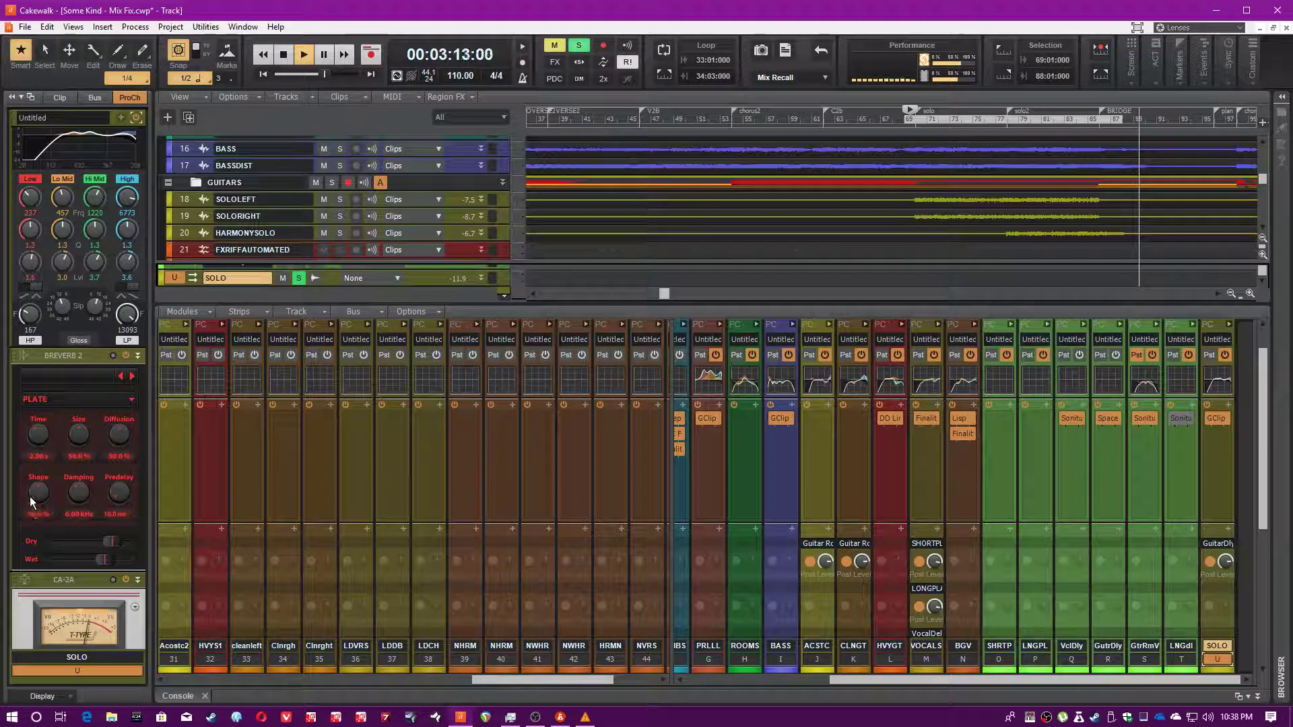
key(space)
scroll(47, 433, down, 3)
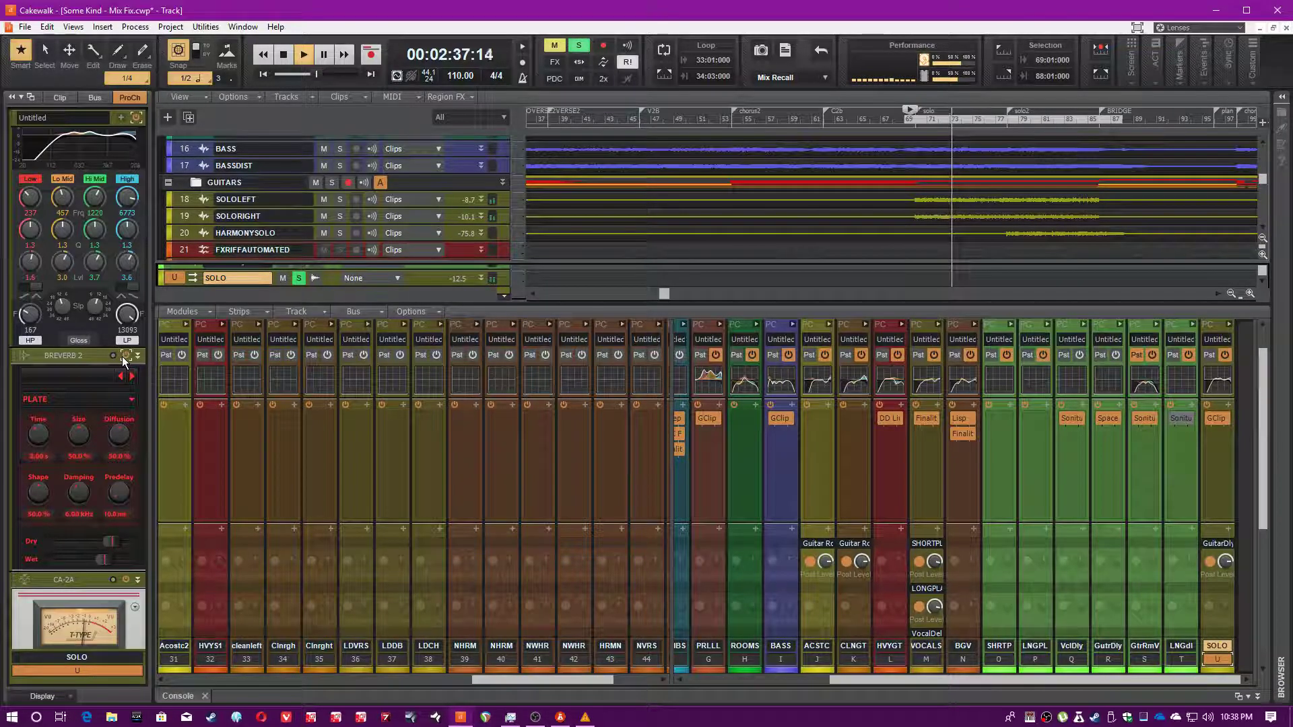
scroll(135, 467, down, 2)
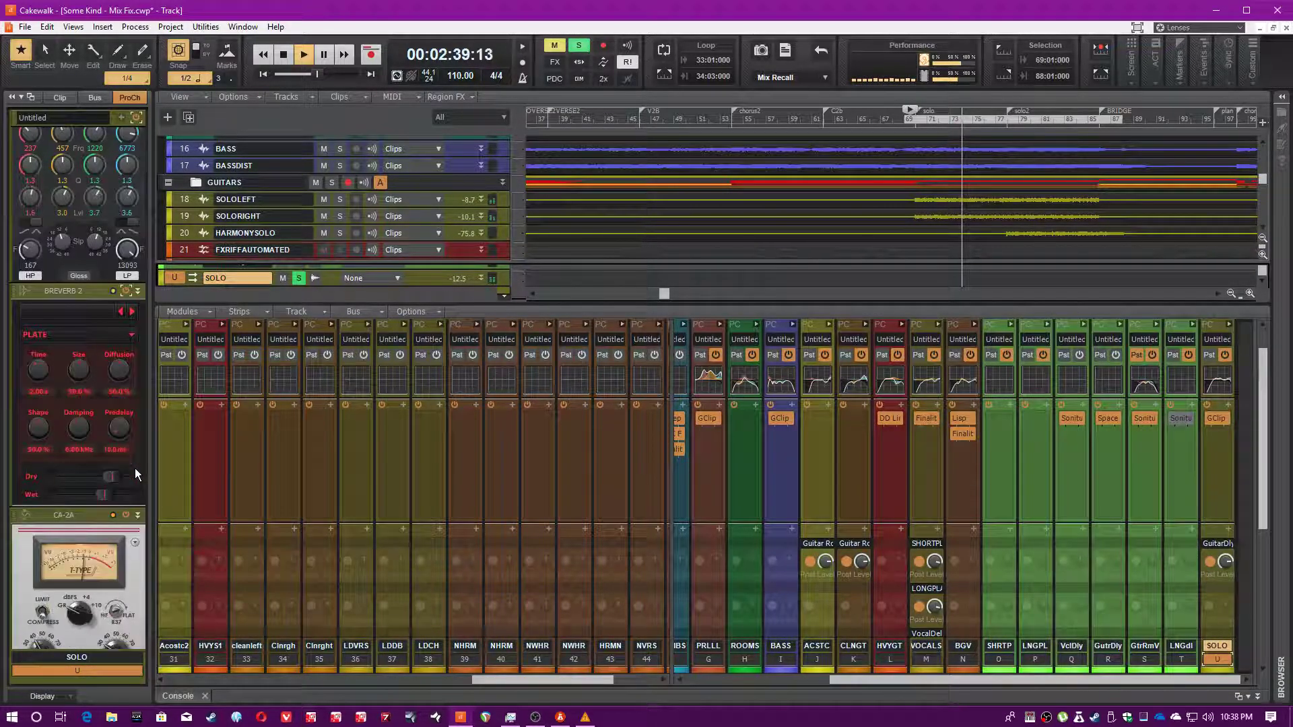
Open the SOLO bus's GClip effect, replay the guitar solo, and bypass and re-enable GClip to compare the sound.
scroll(70, 528, down, 2)
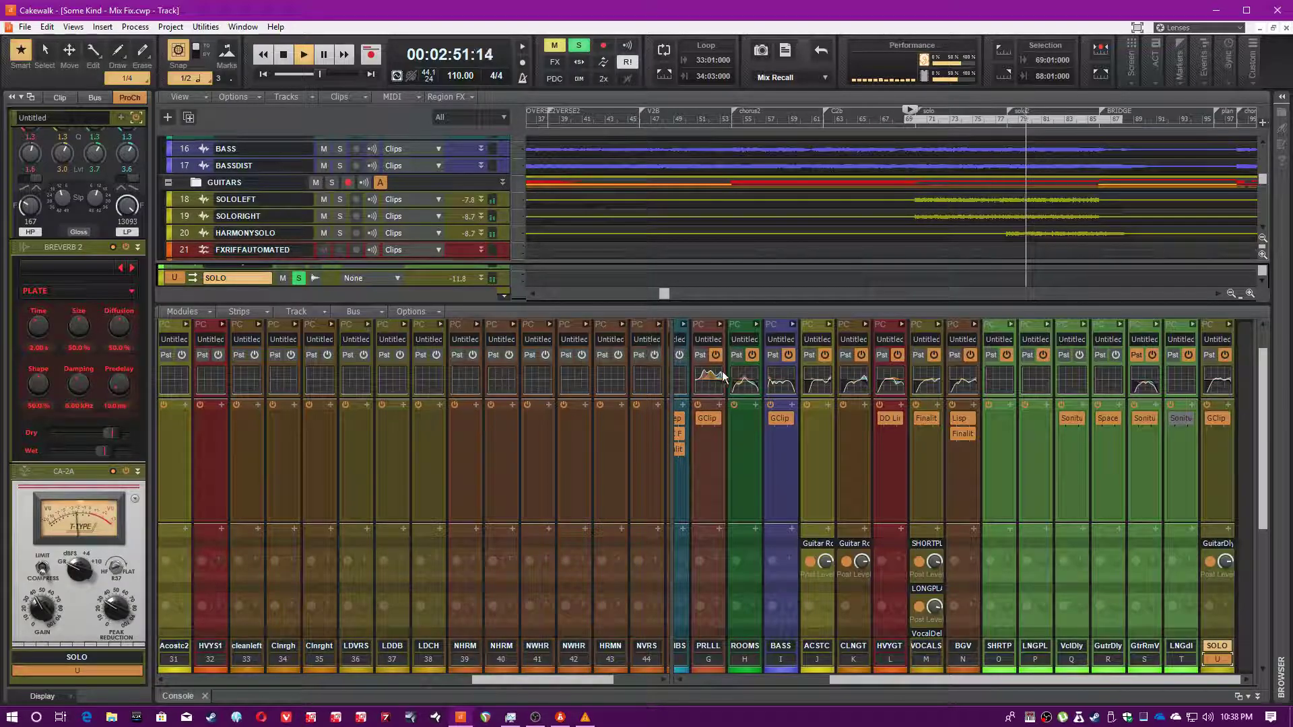
click(1221, 421)
click(904, 131)
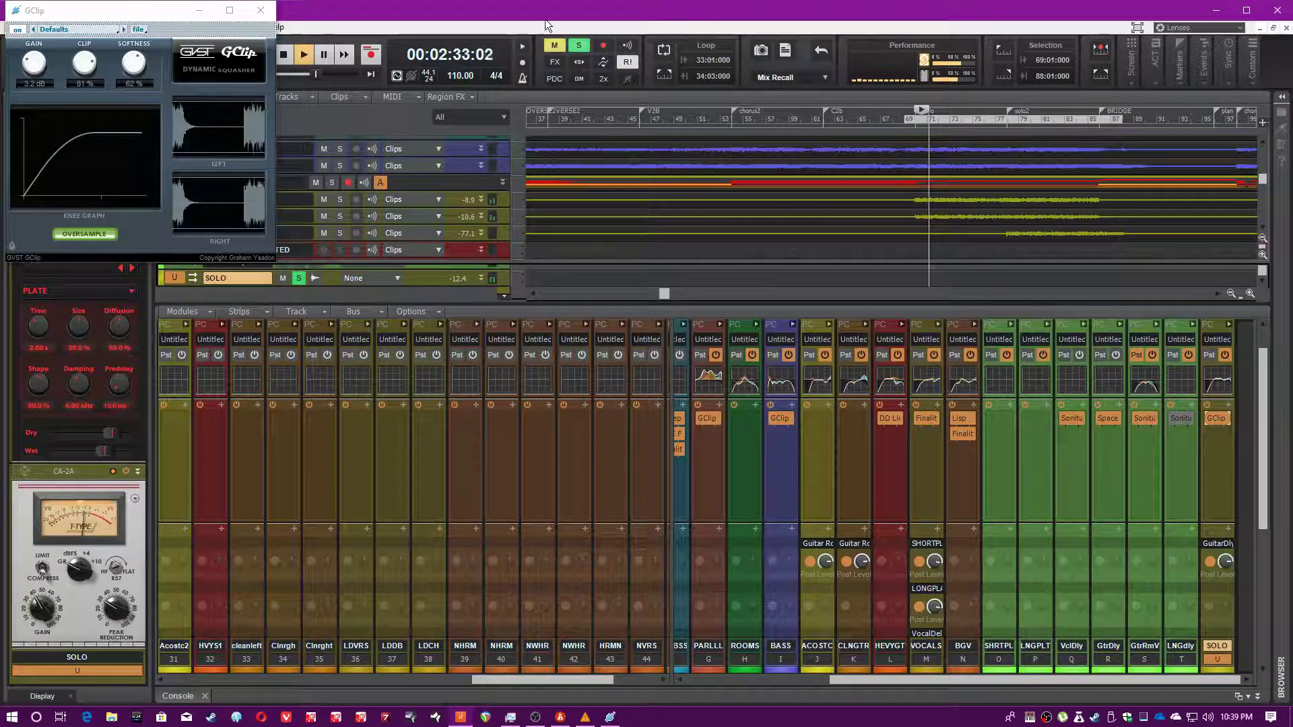
drag(180, 18, 688, 206)
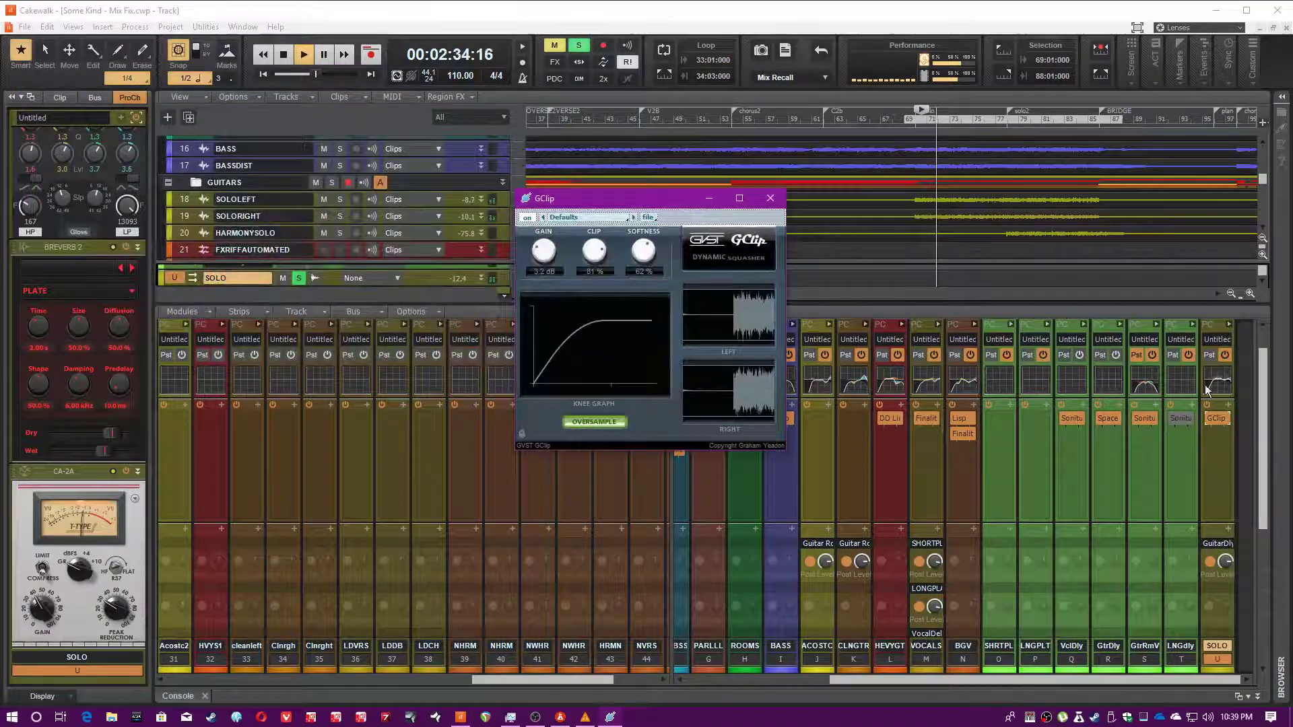
click(1209, 421)
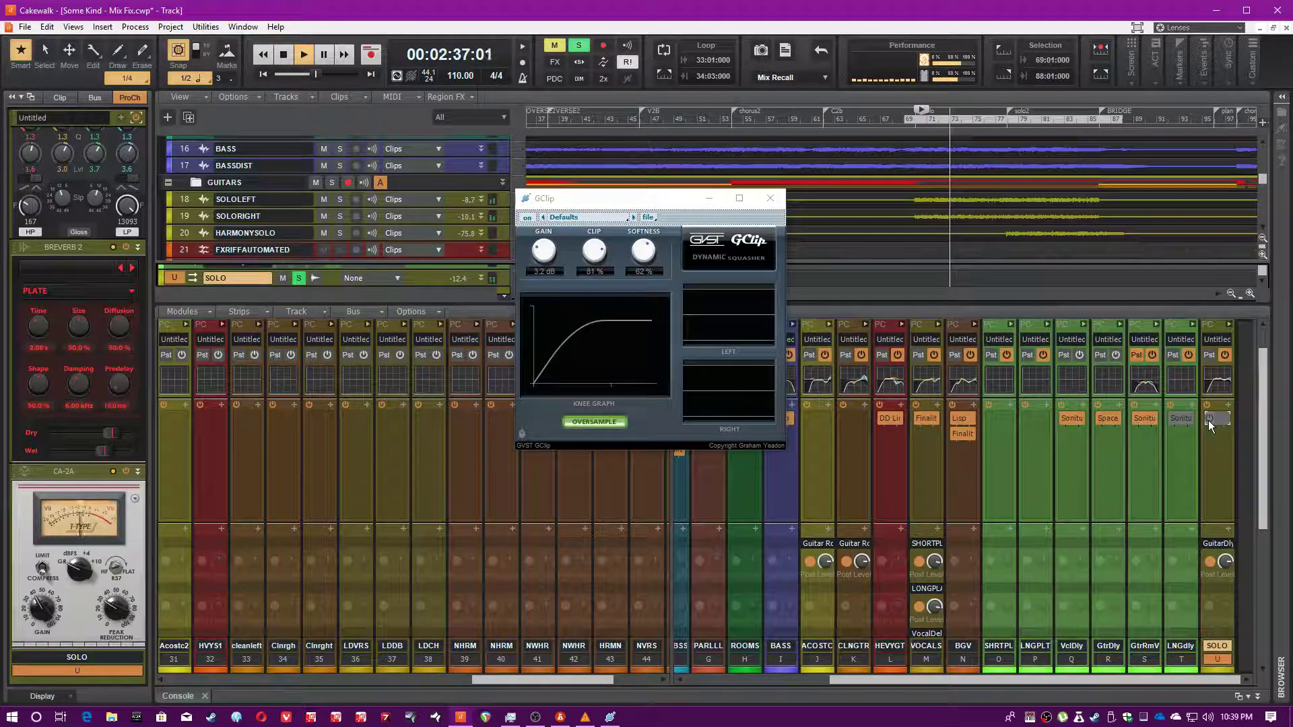
click(1209, 419)
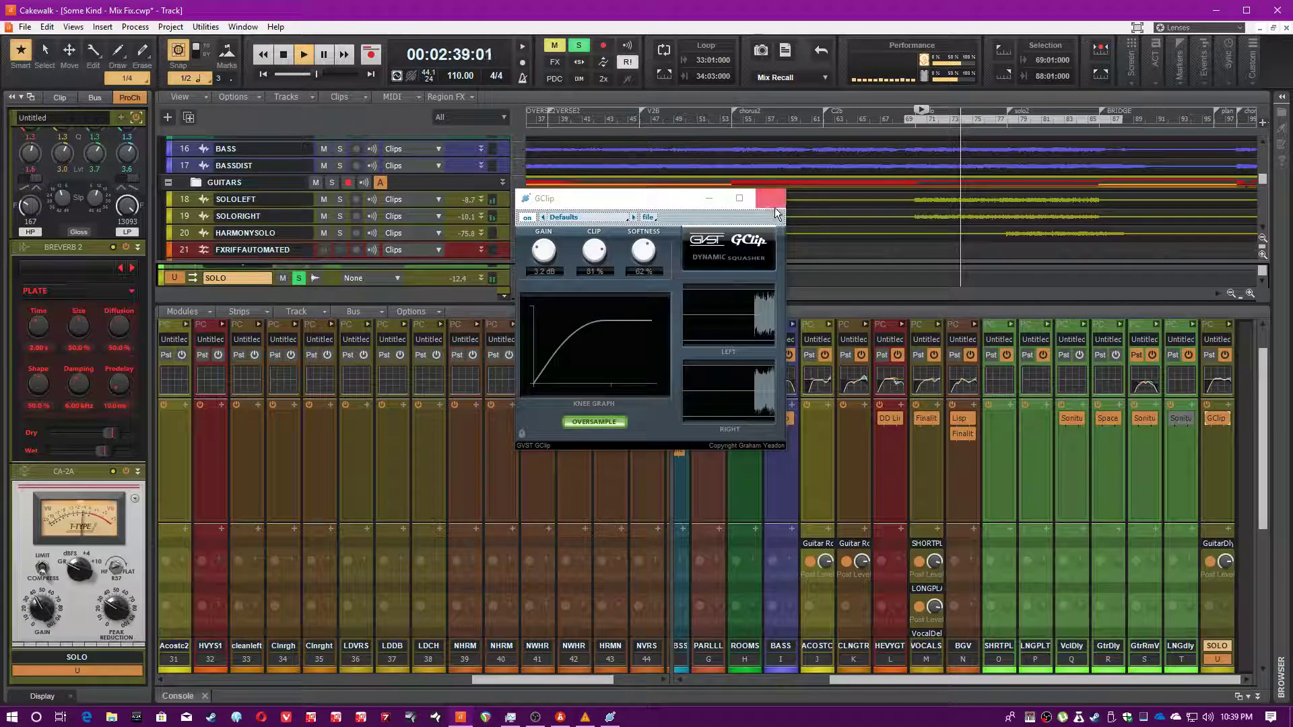
Play from the solo2 section with GClip showing, close it, stop playback and save the project.
key(ctrl+s)
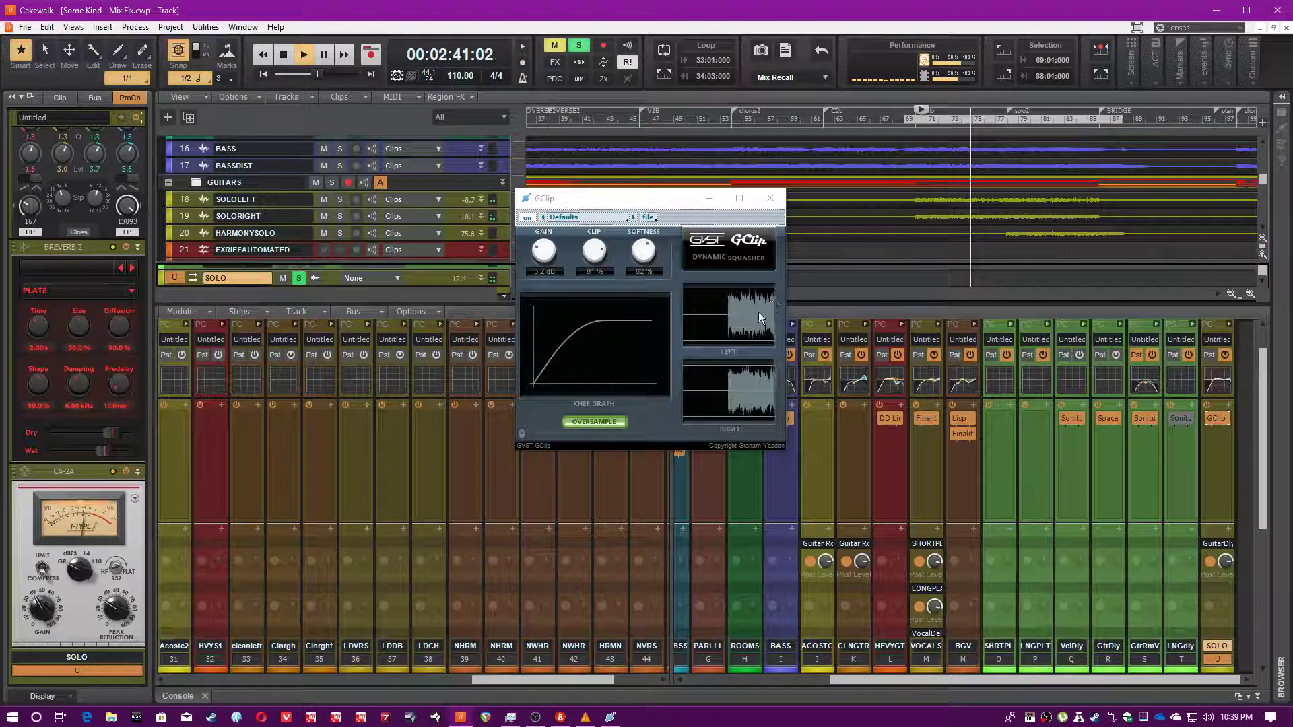
click(1014, 116)
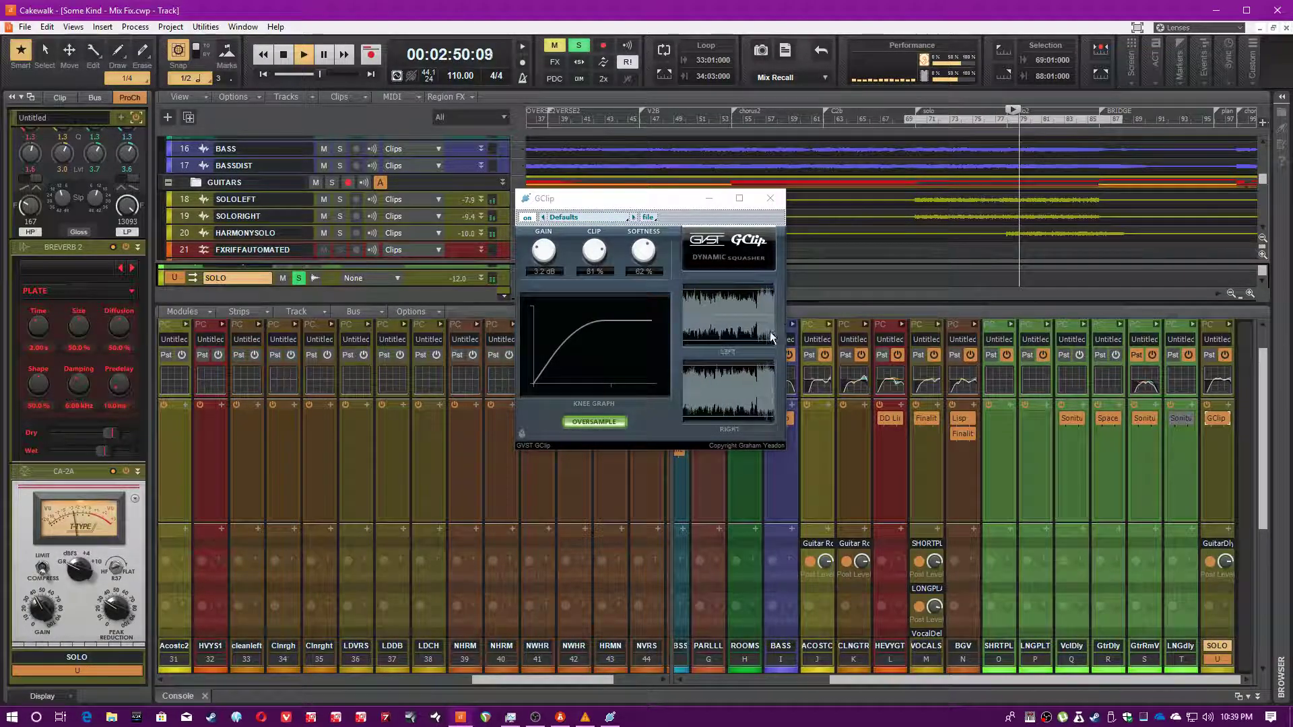
click(771, 199)
key(space)
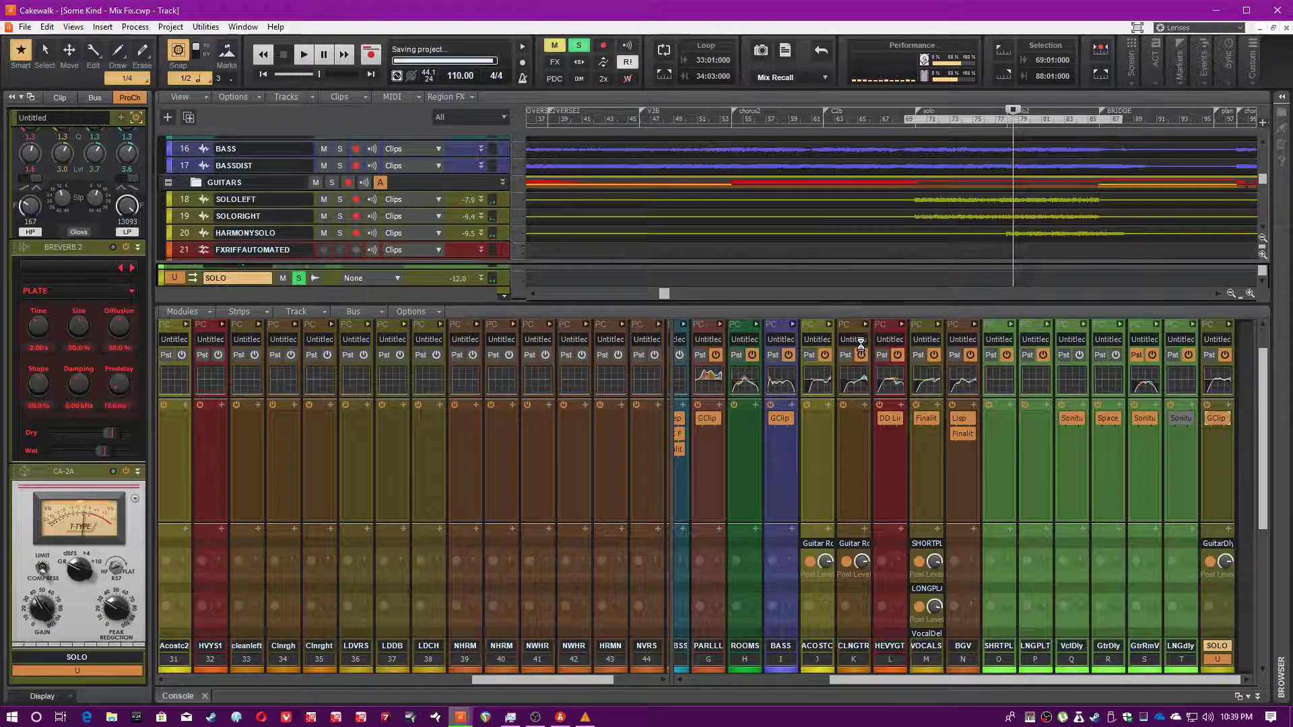
Unsolo the SOLO bus and open the Spaceship Delay effect on the GuitarDly bus.
scroll(1194, 463, down, 5)
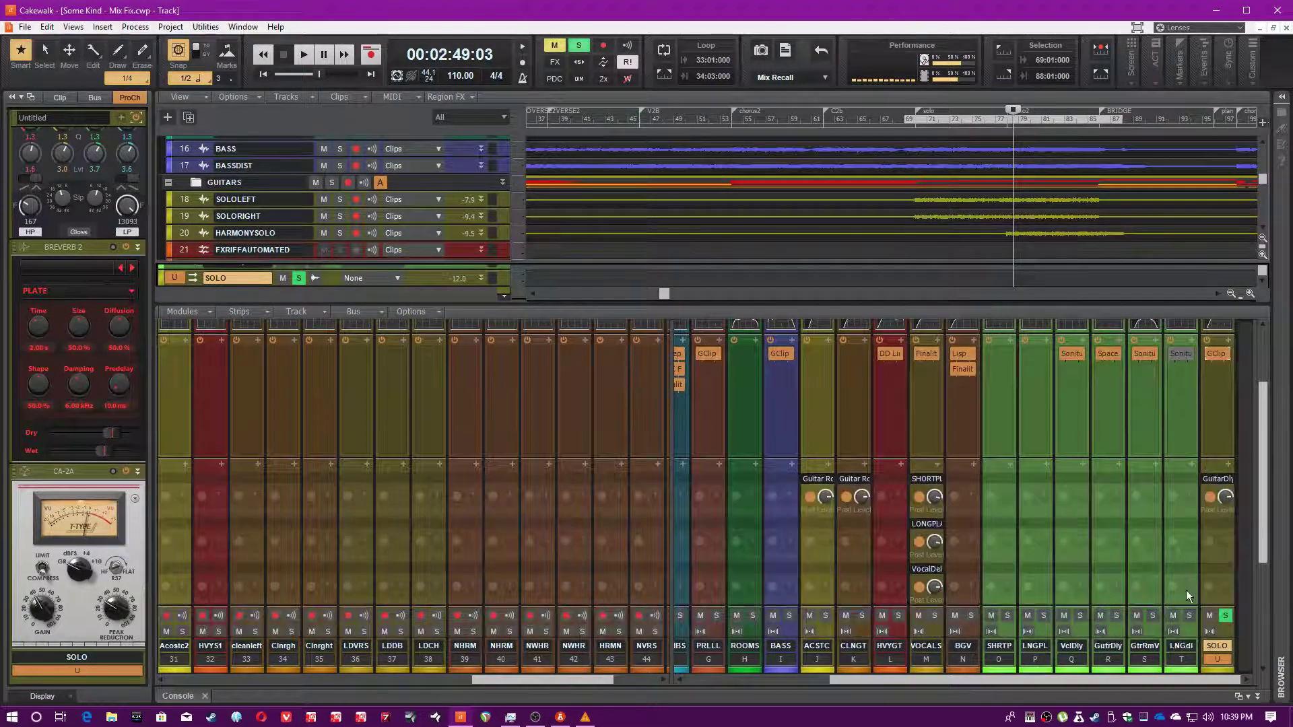
click(1225, 518)
scroll(1101, 440, up, 5)
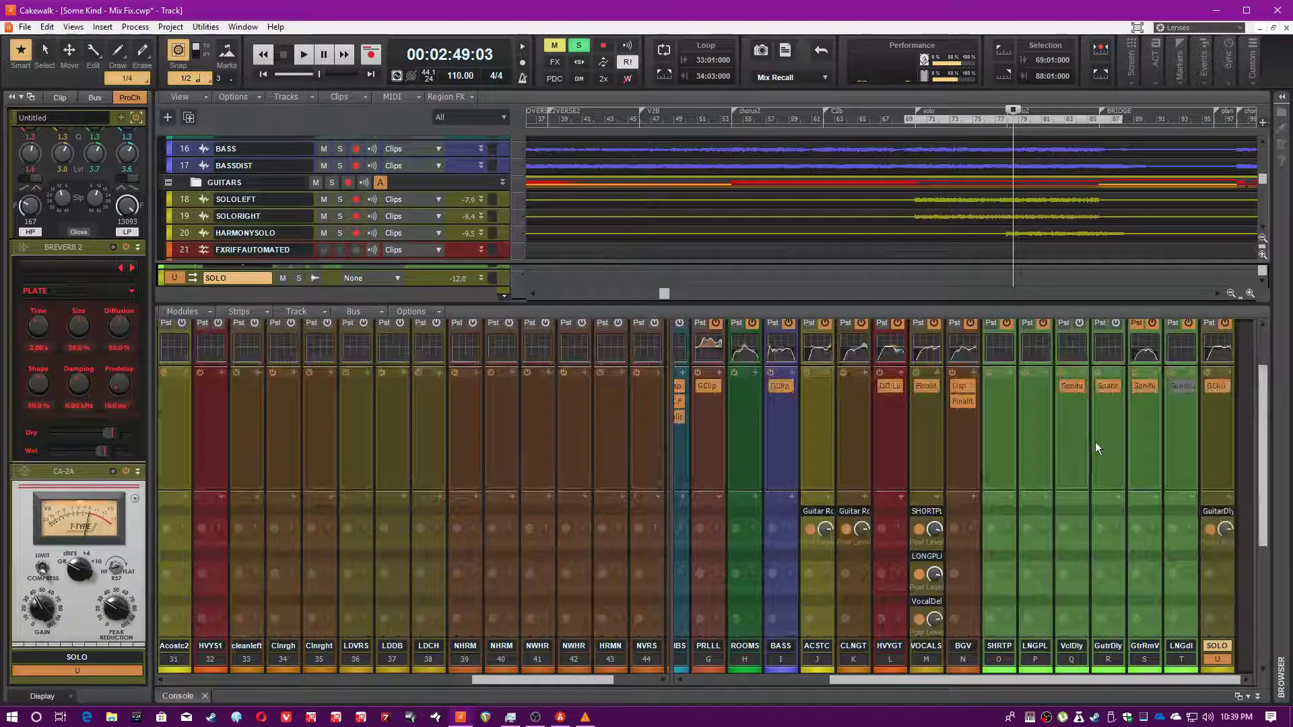
double_click(1115, 383)
Play the solo2 section while reviewing the Spaceship Delay settings, and close the effect and stop playback.
key(space)
drag(884, 200, 861, 206)
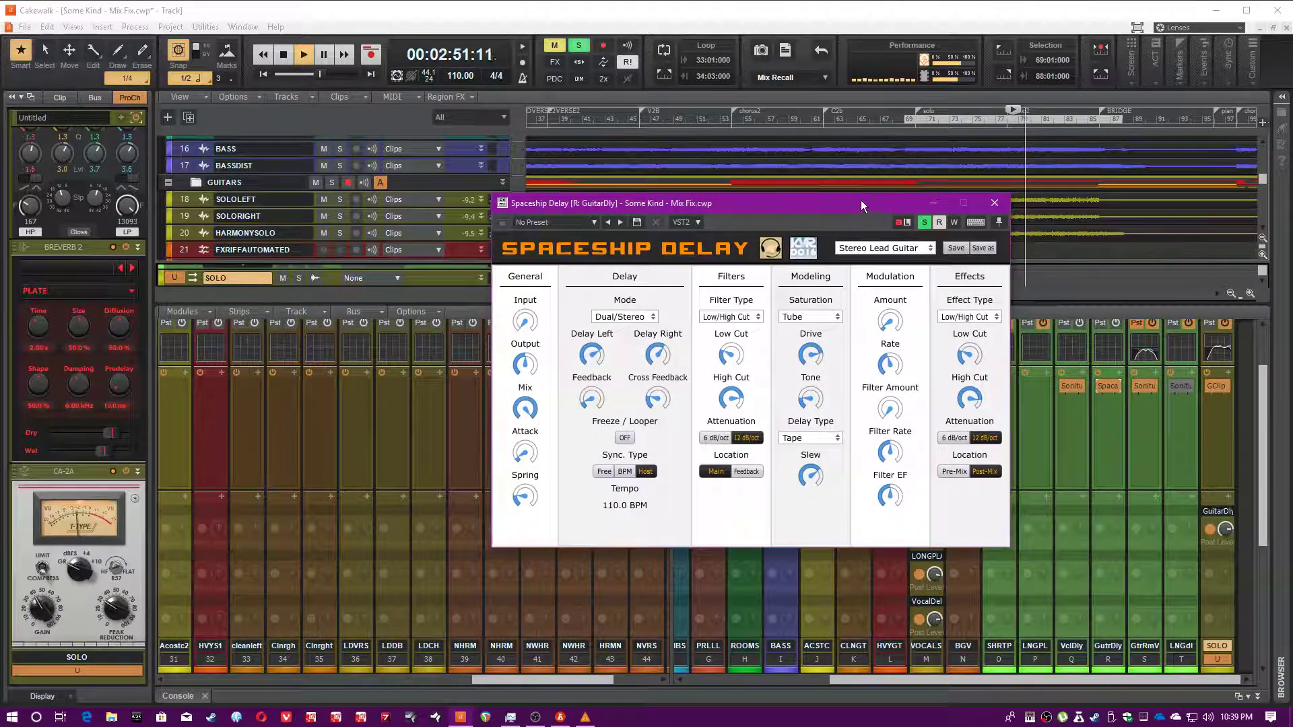
click(603, 4)
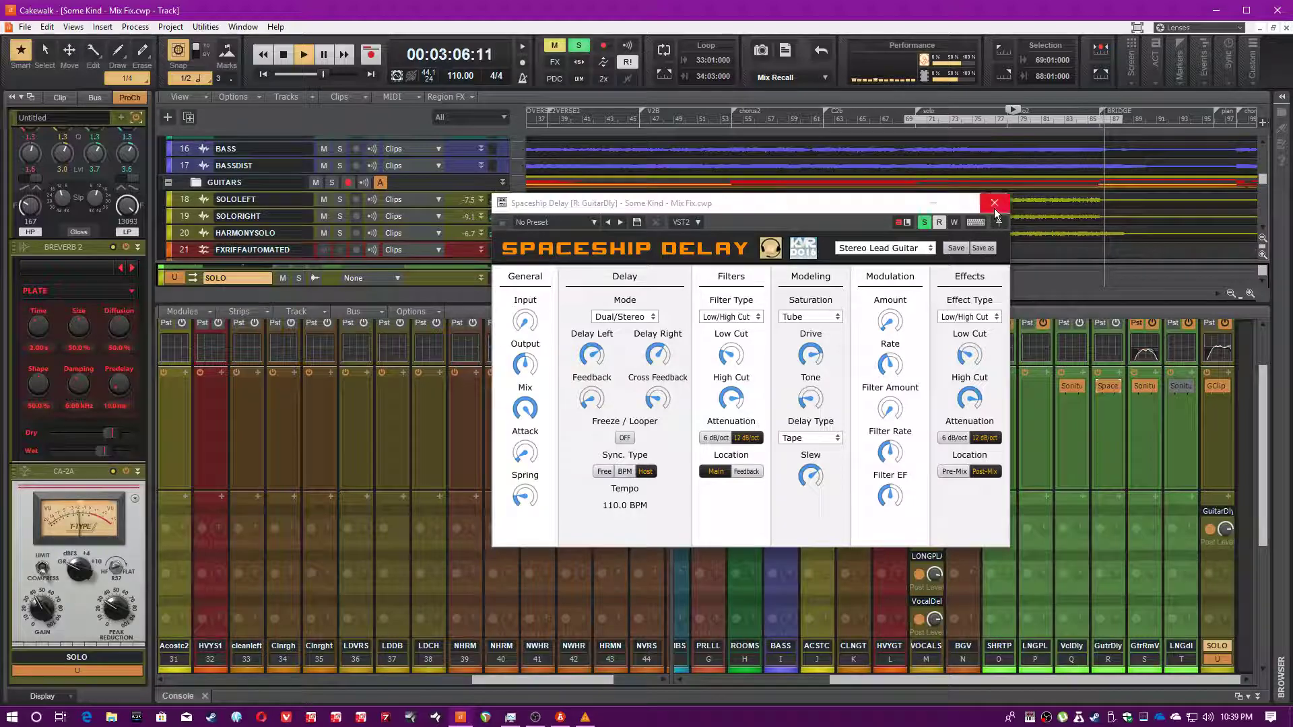
click(995, 203)
key(space)
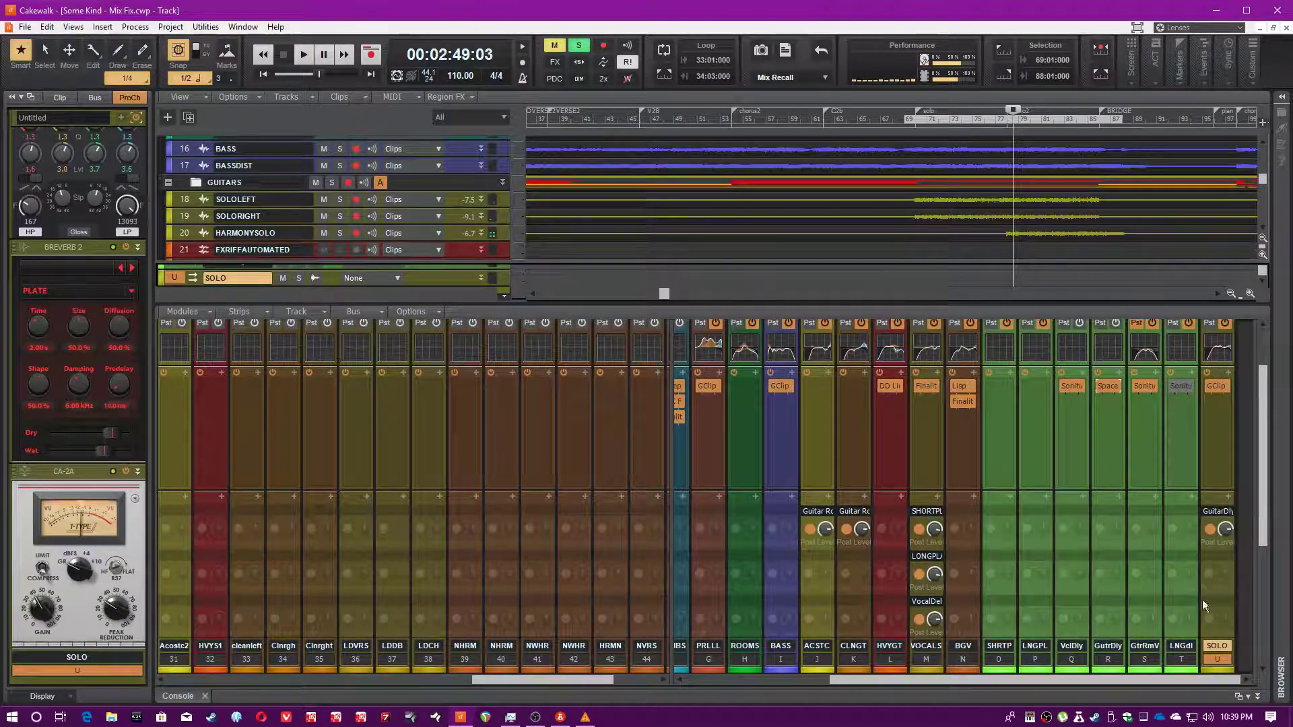
Play the solo2 section and audition the SOLO bus by soloing and unsoloing it.
scroll(1226, 586, down, 5)
key(space)
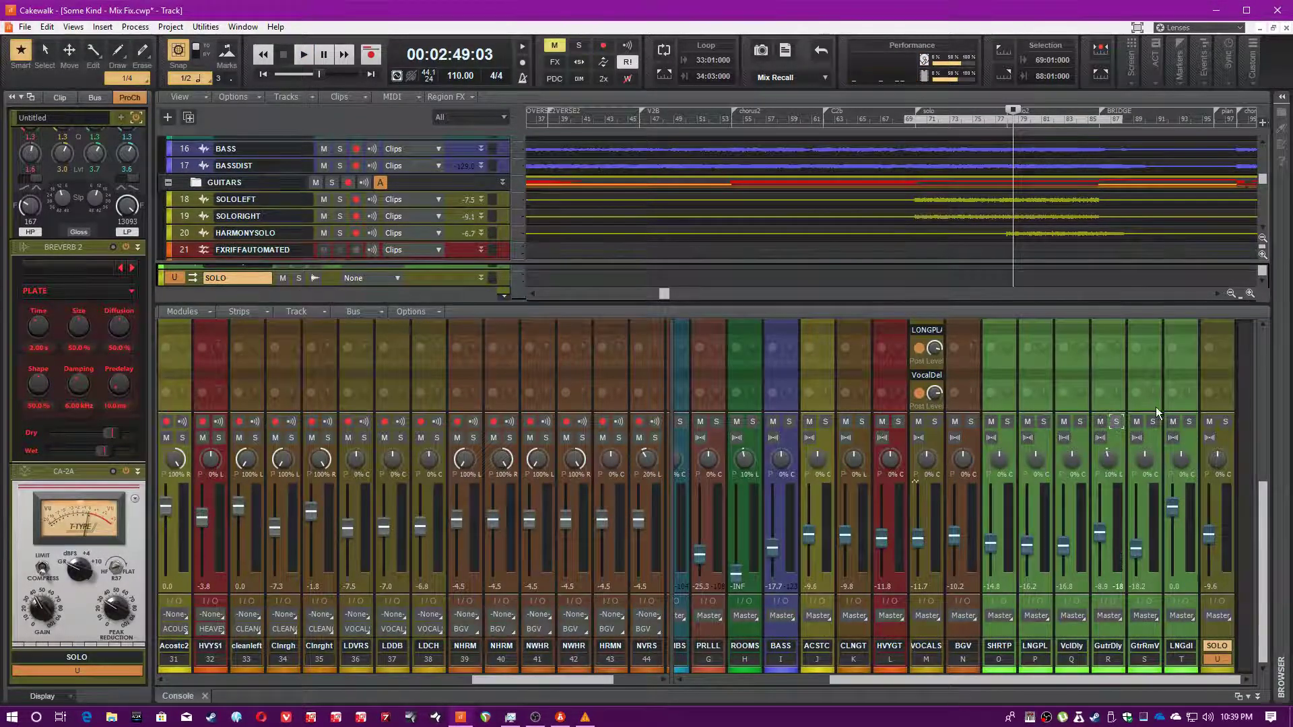
click(1223, 420)
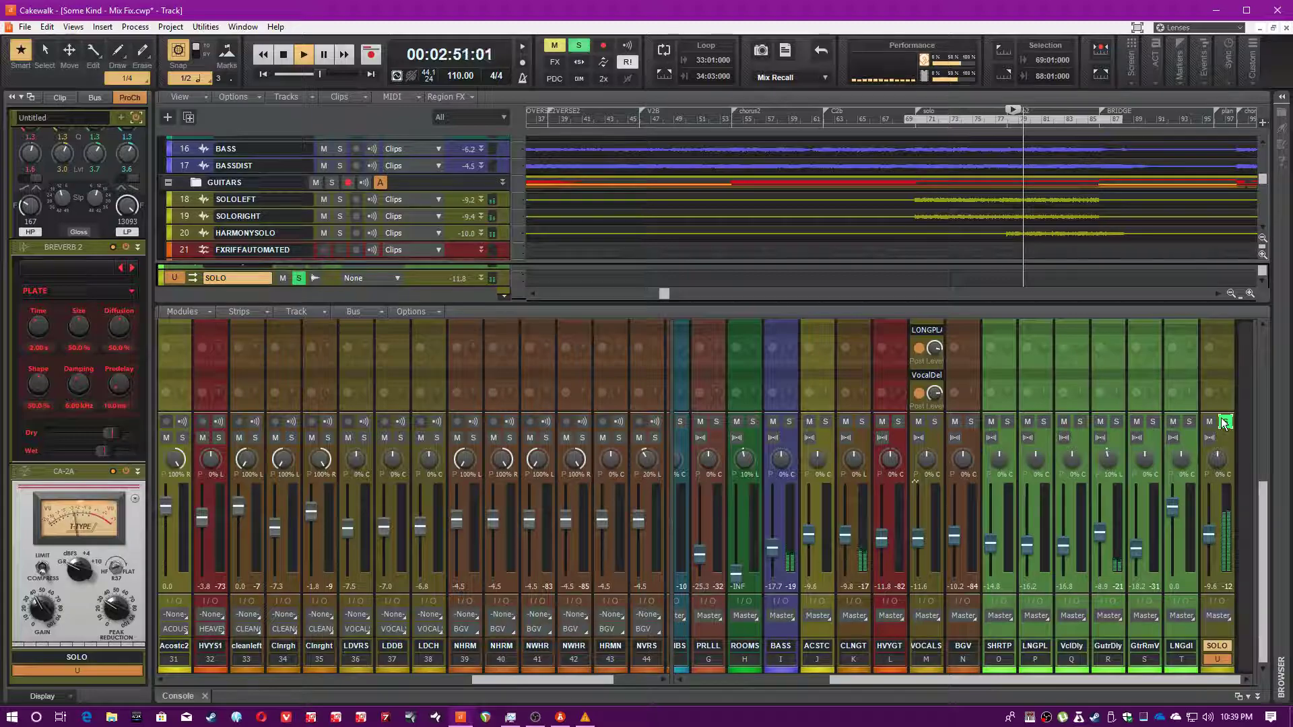
click(1223, 420)
key(space)
Replay the full mix from shortly before the solo2 marker with the bus faders and meters in view.
scroll(1222, 420, up, 5)
click(1024, 118)
key(space)
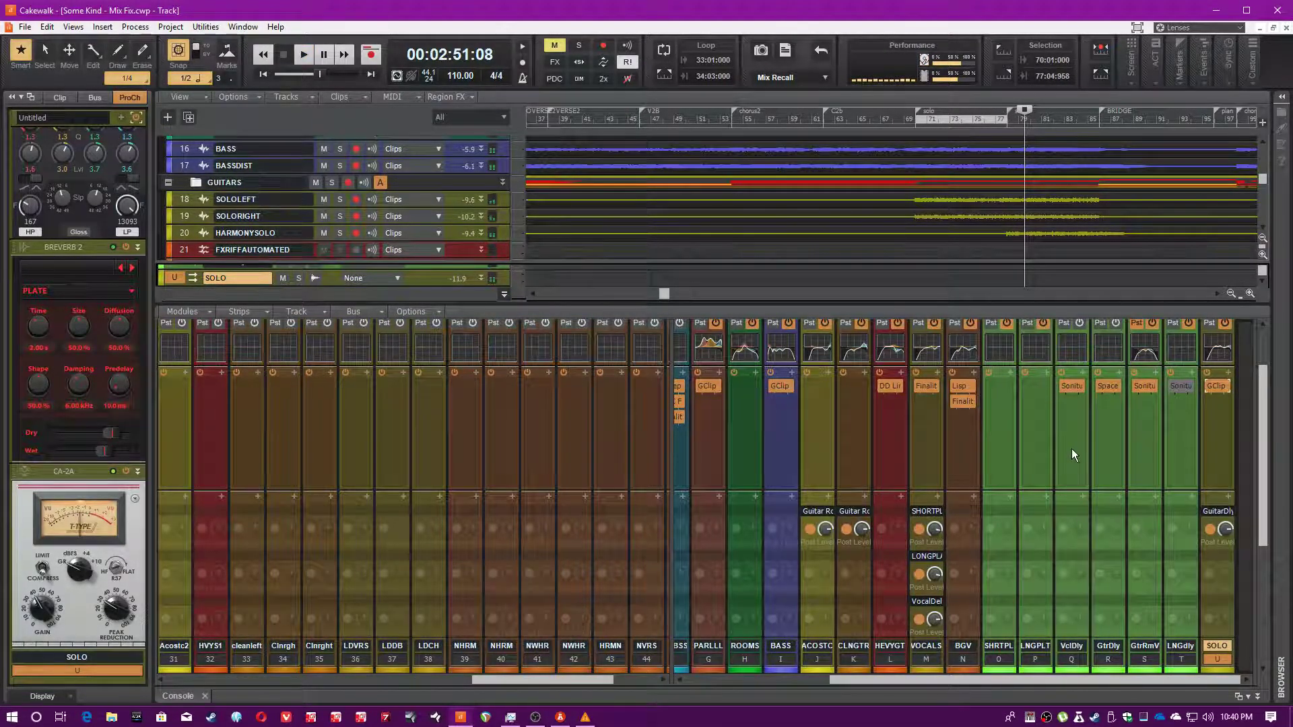
scroll(1070, 452, down, 5)
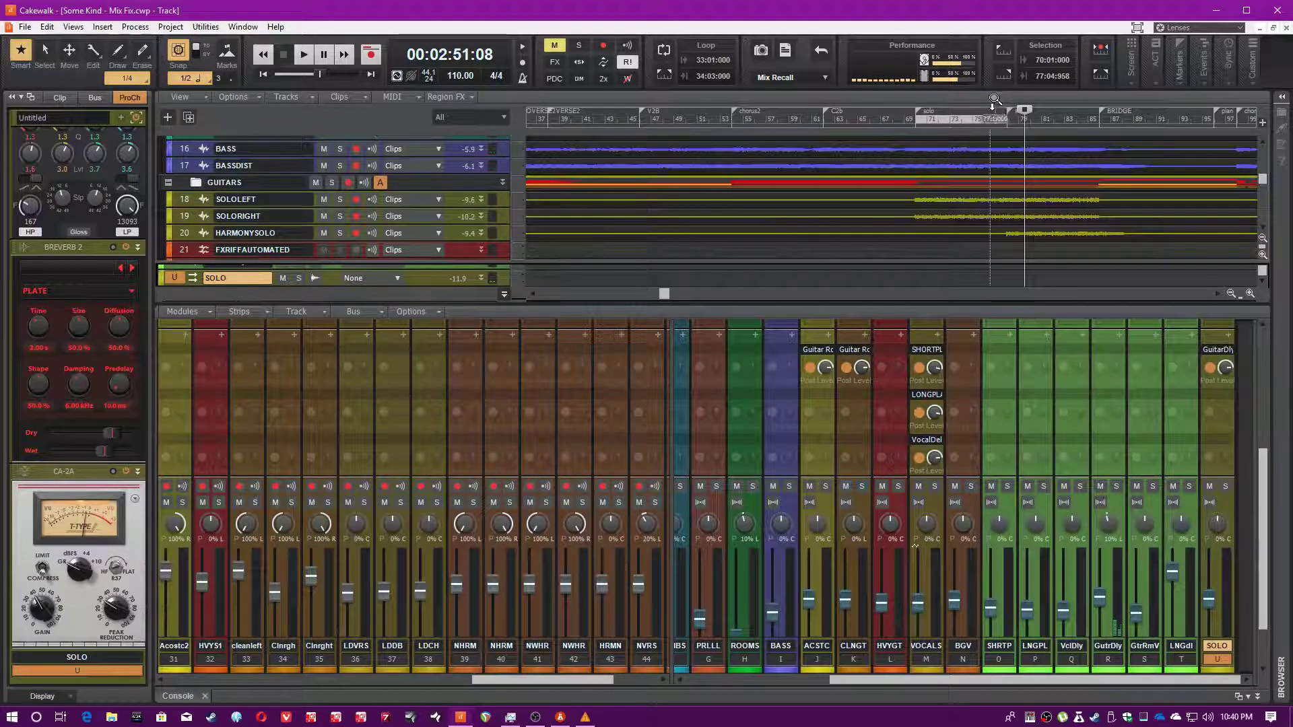
click(990, 125)
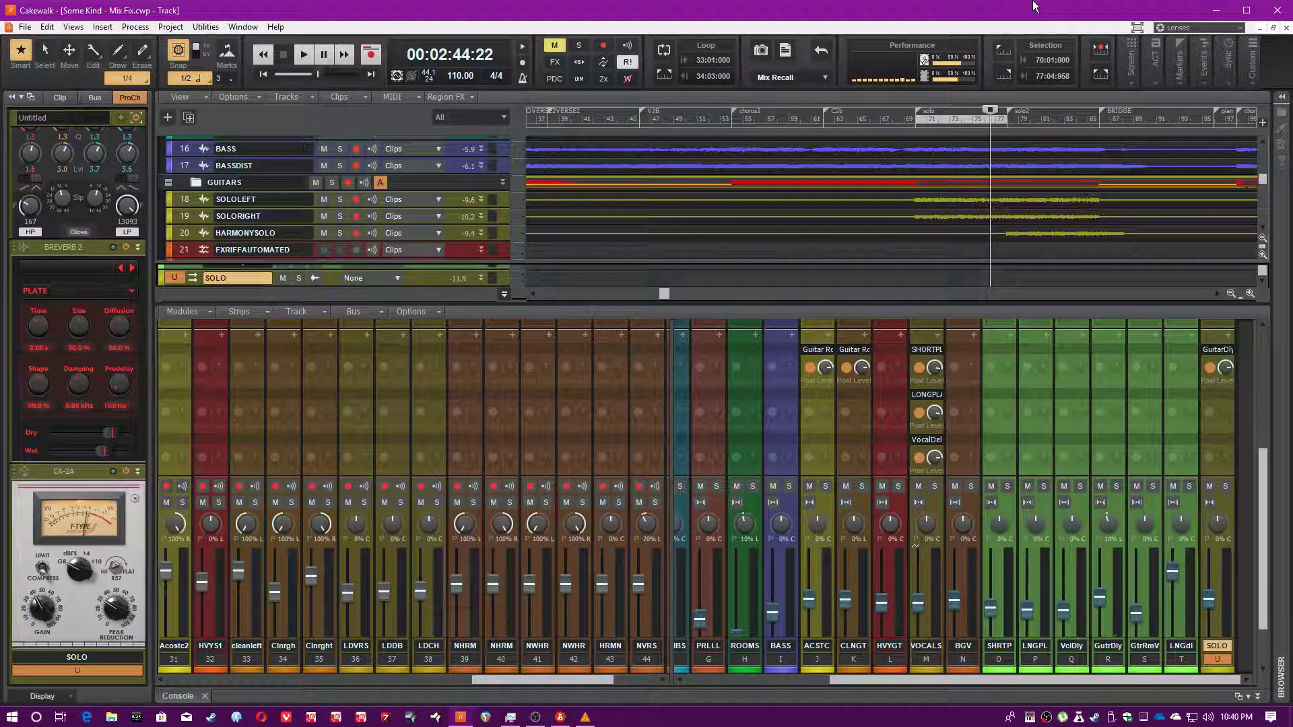
key(space)
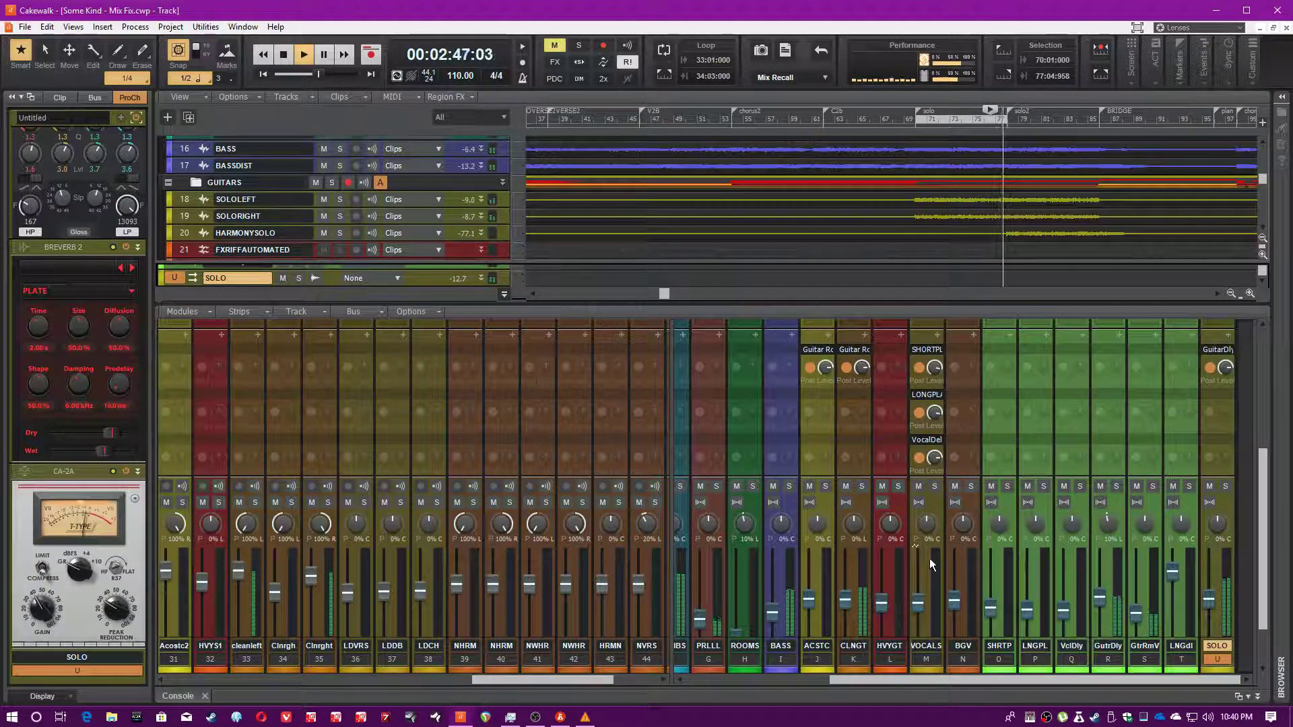
scroll(933, 557, down, 2)
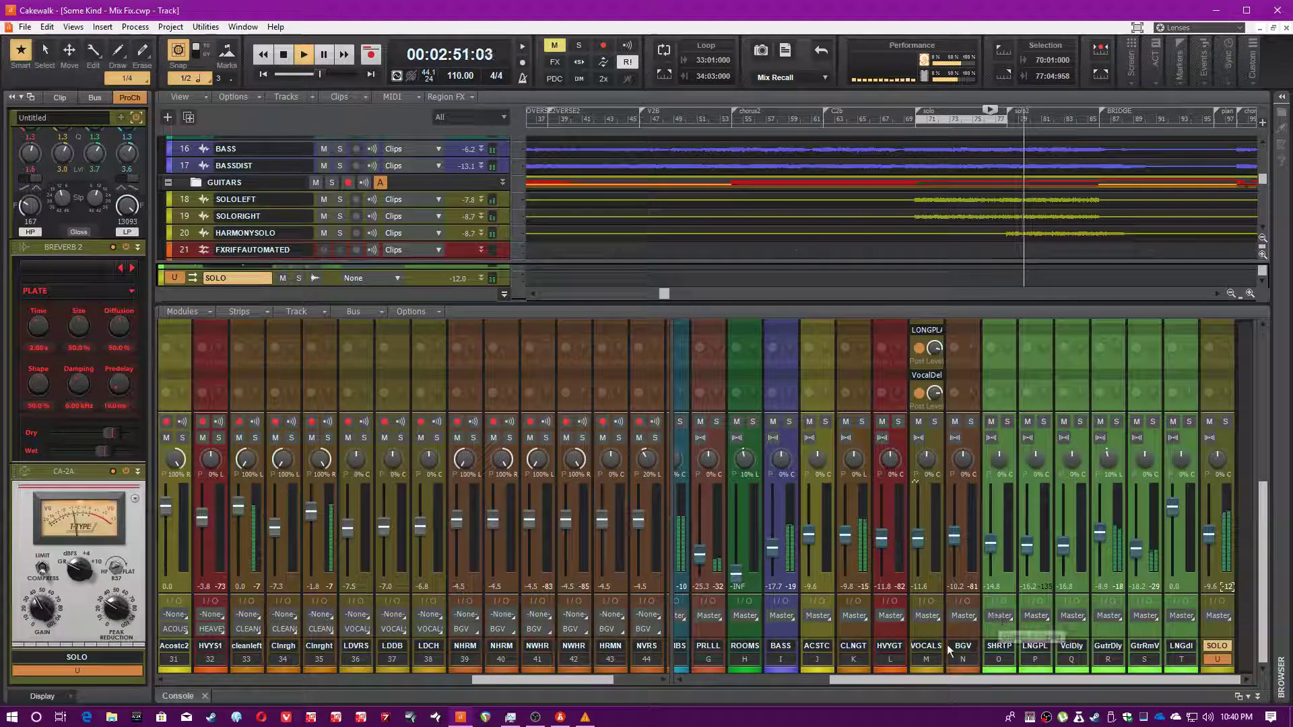
Select the Master bus, bring its effects rack into view in the console, and save the project.
click(780, 648)
drag(849, 681, 653, 677)
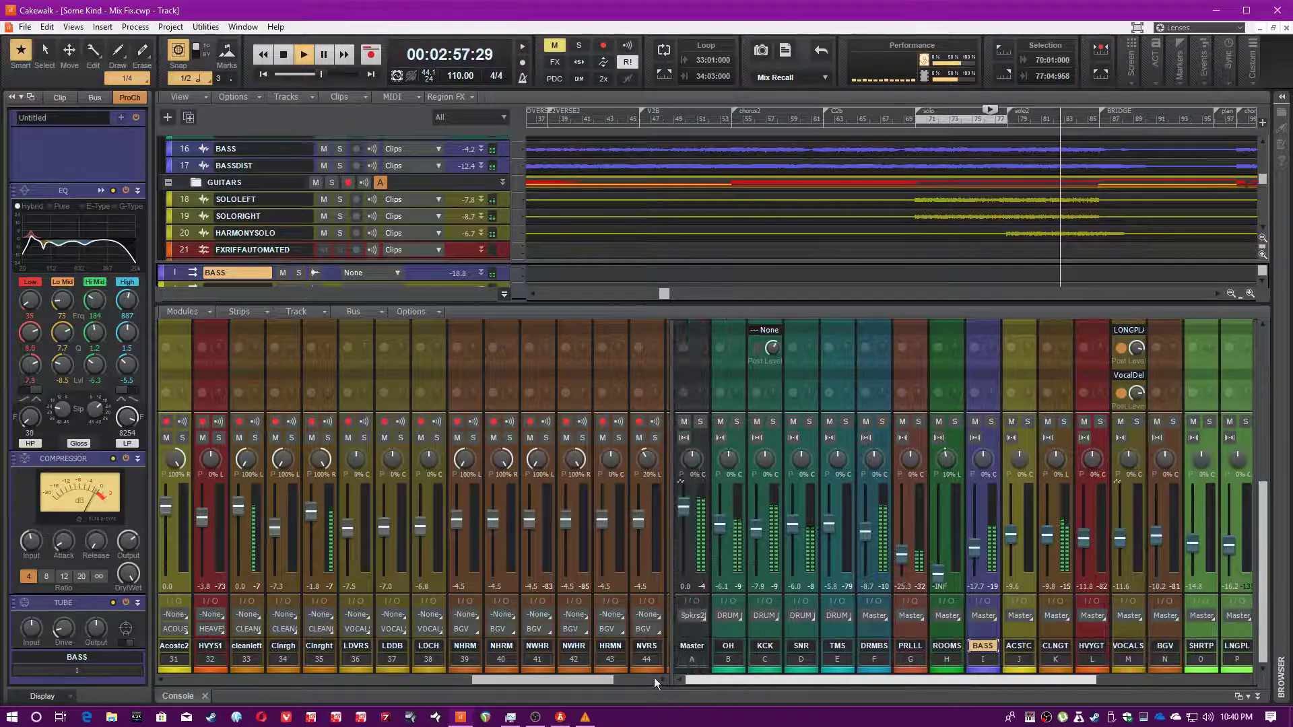
click(693, 553)
scroll(698, 556, up, 3)
scroll(701, 476, up, 3)
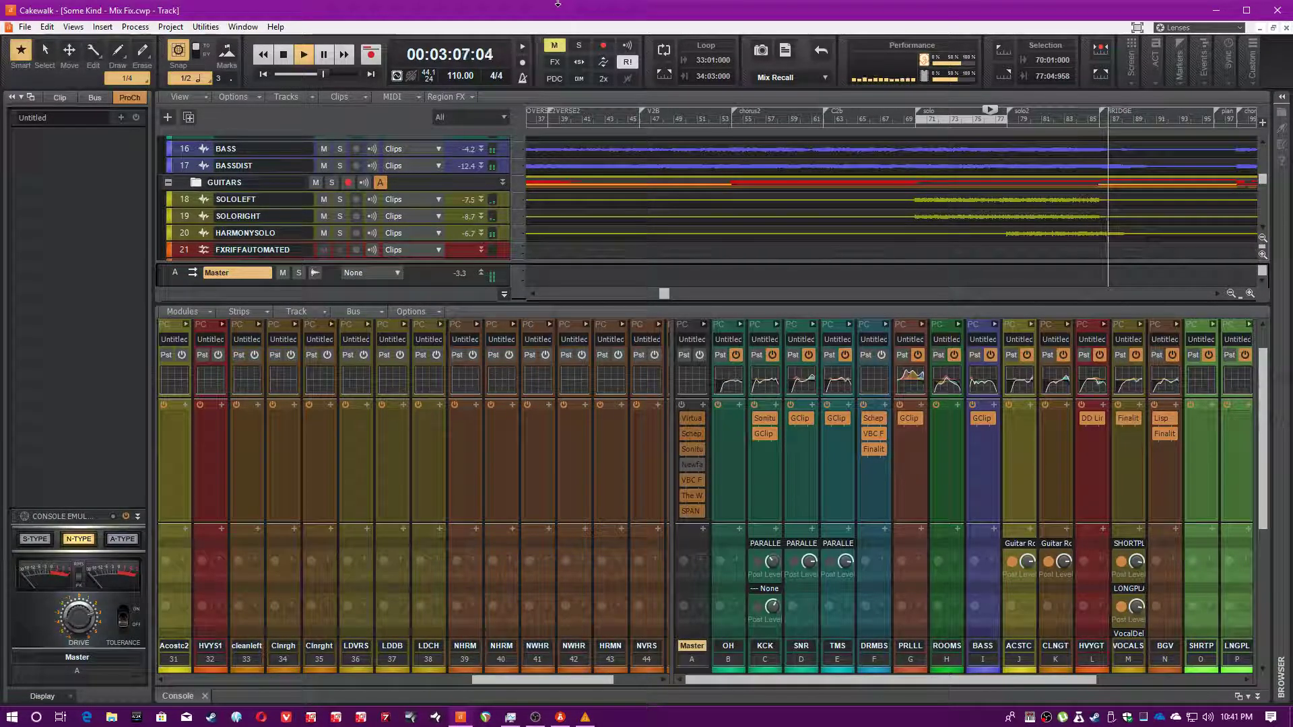
click(682, 404)
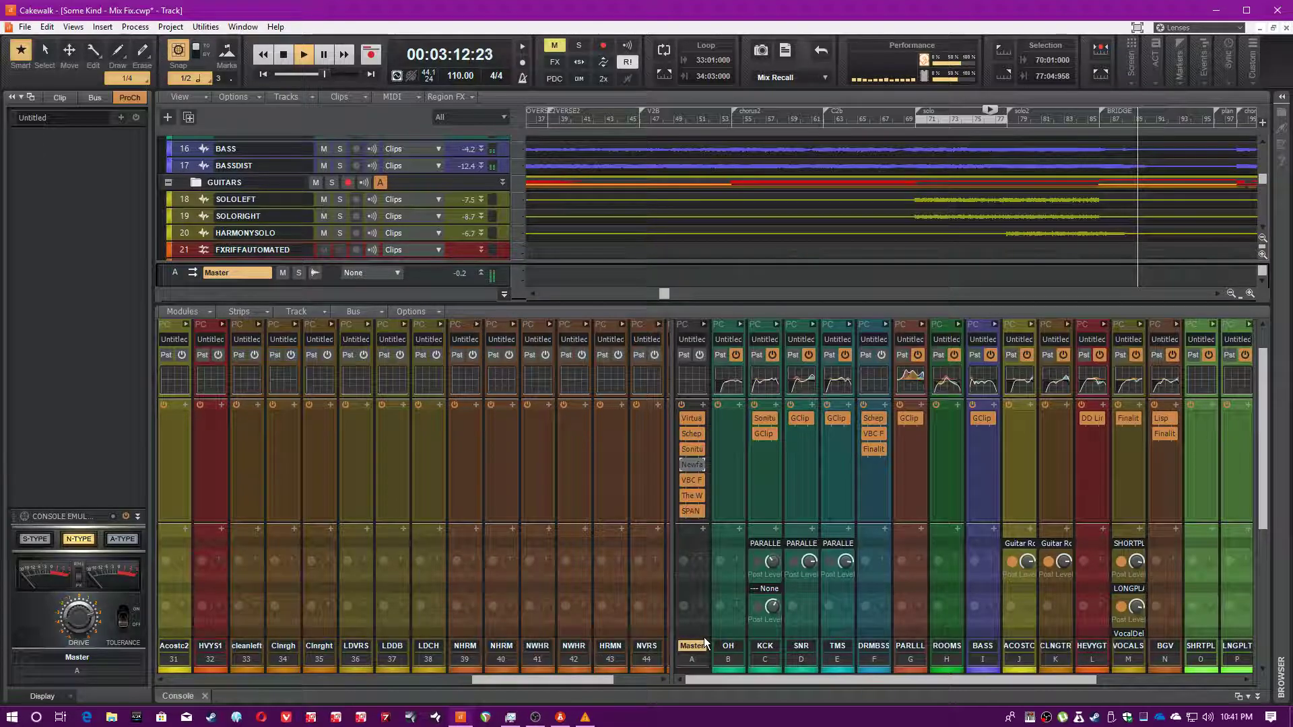
click(692, 657)
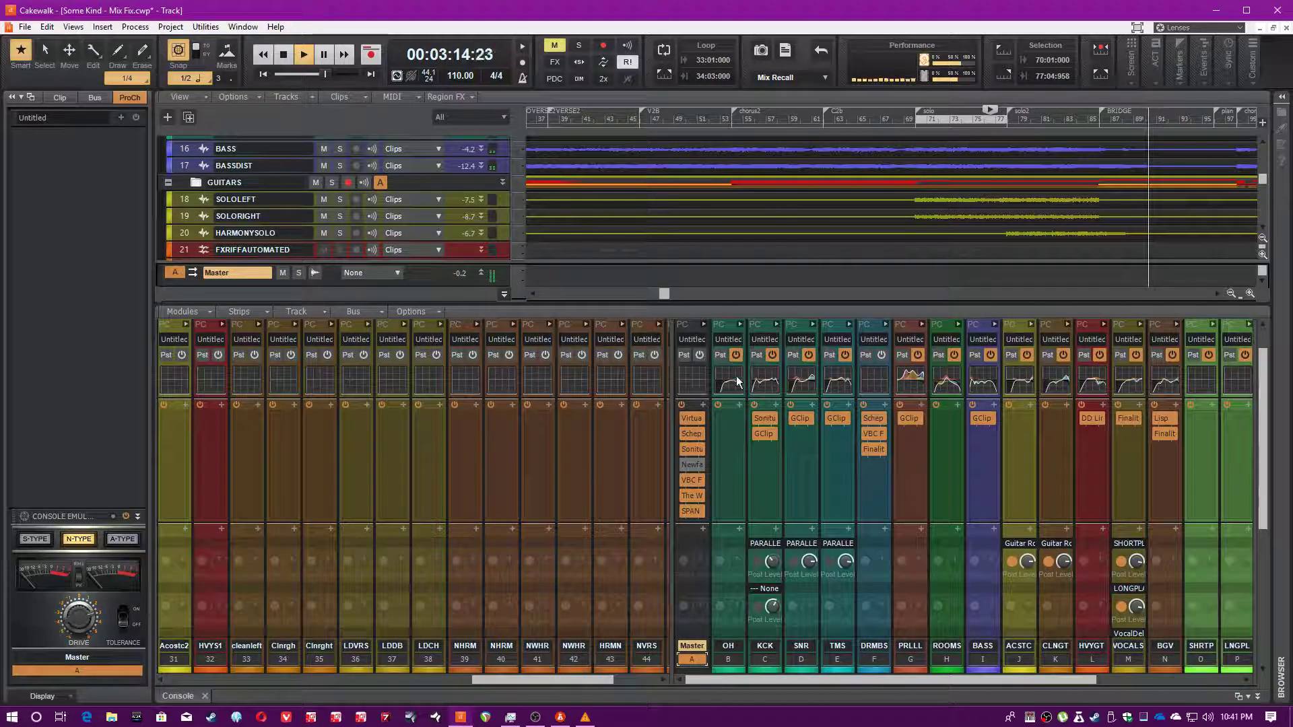
key(ctrl+s)
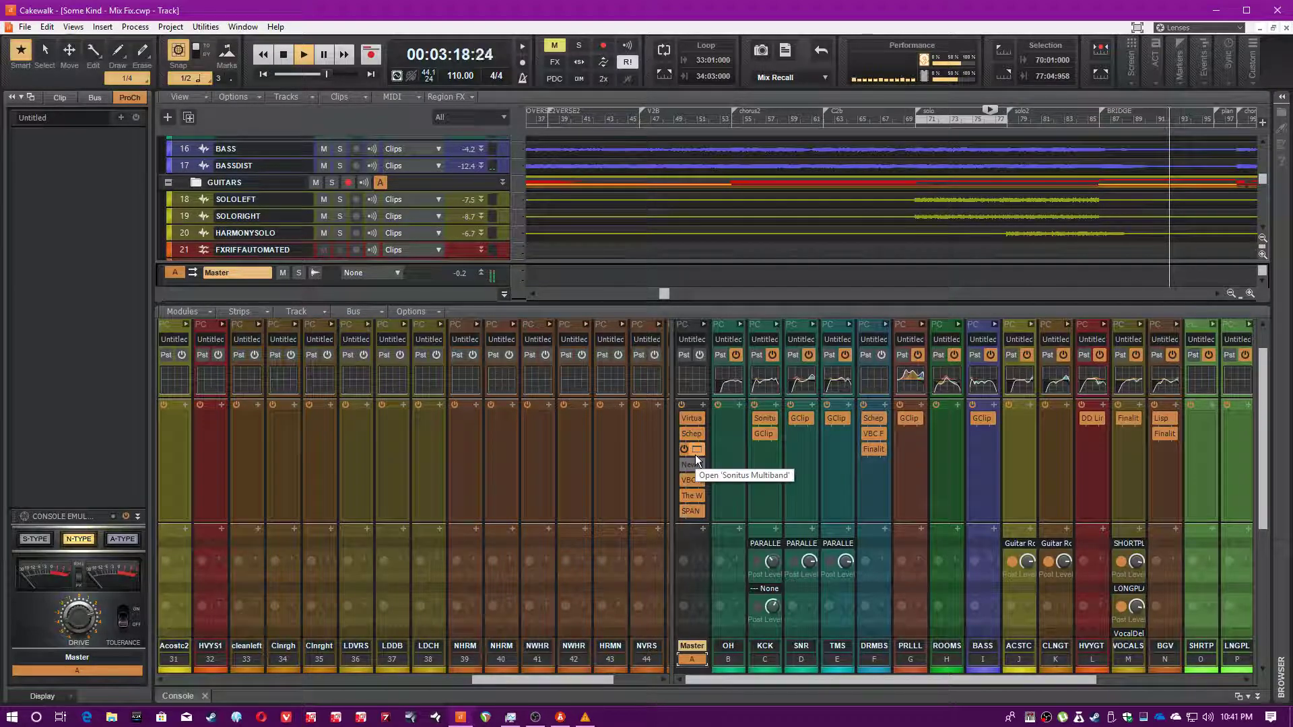
Stop playback and bypass the Master bus effects between Virtual Tape Machines and SPAN, including Sonitus Multiband.
click(1263, 204)
drag(1264, 204, 1263, 215)
click(1228, 293)
click(1228, 294)
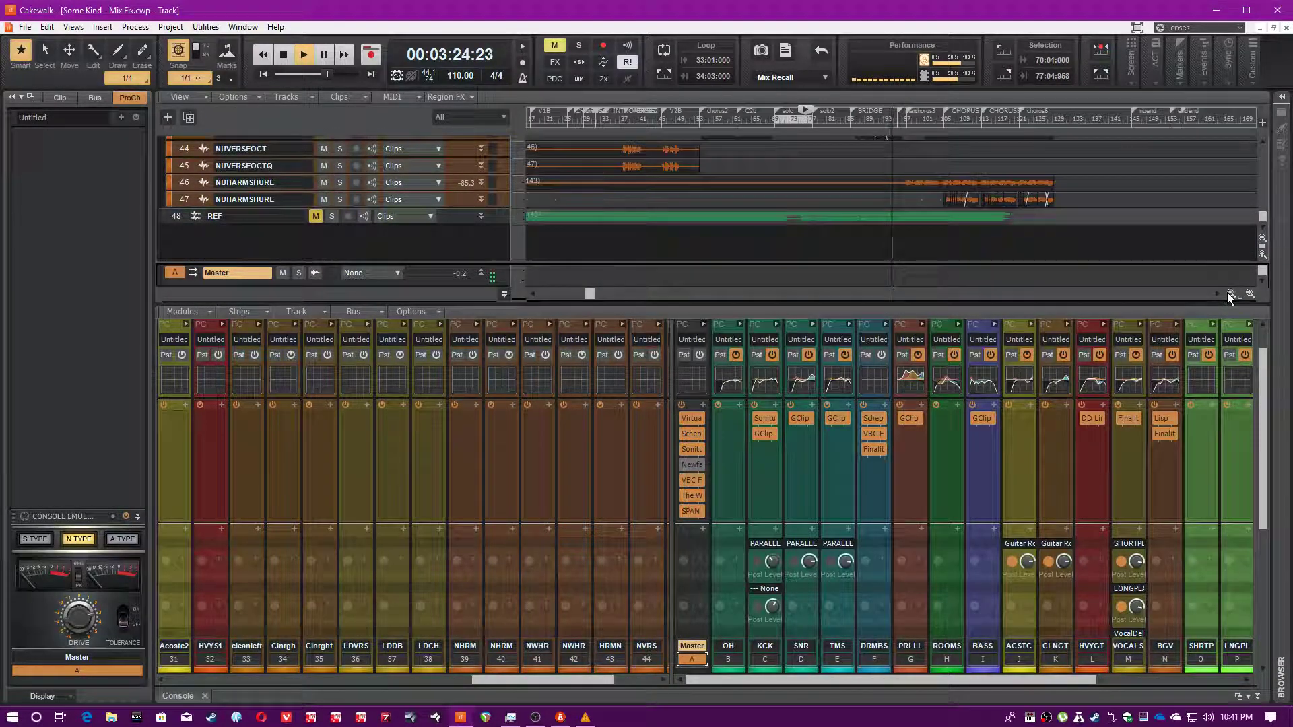
click(1228, 294)
click(1228, 293)
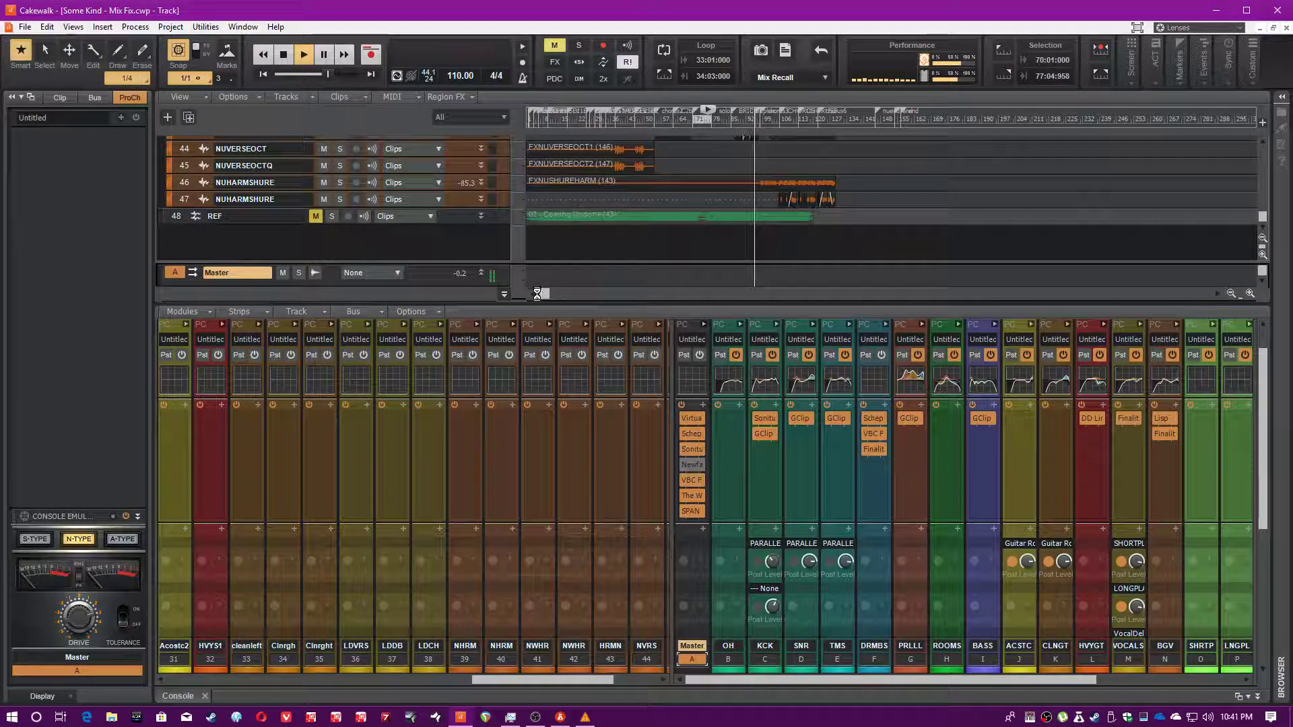
mouse_move(694, 429)
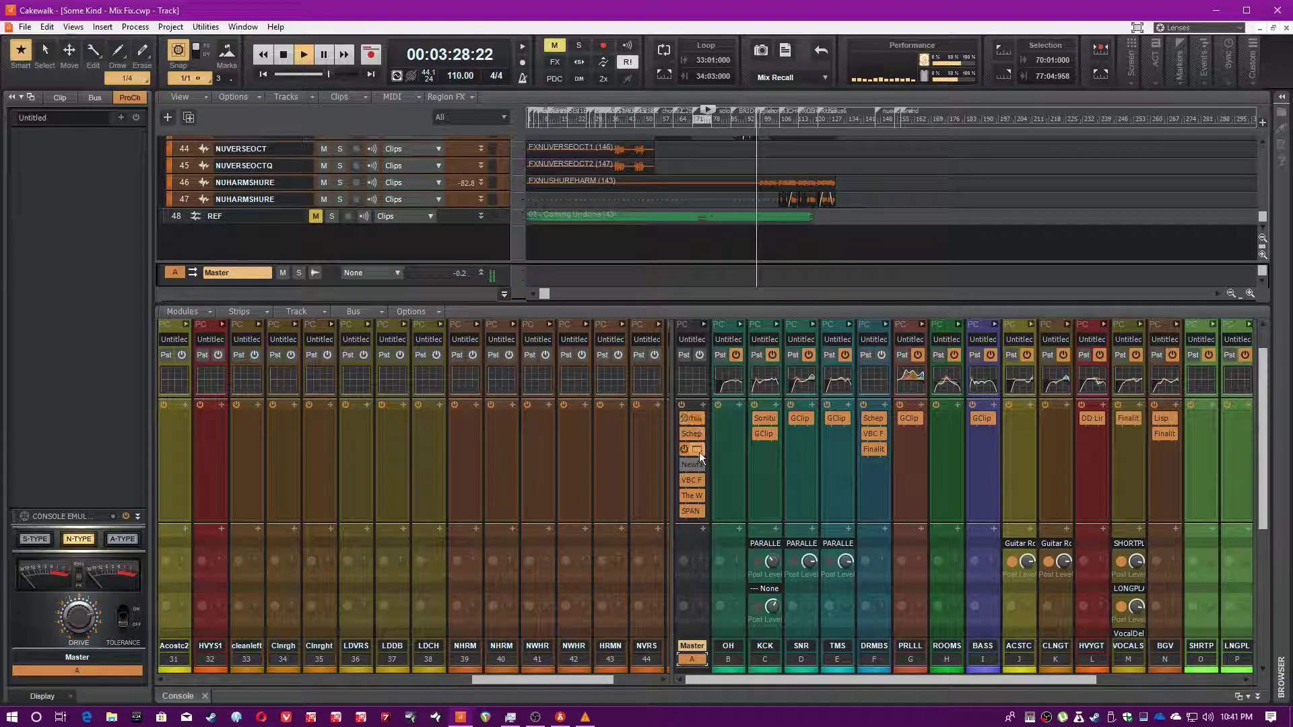
key(space)
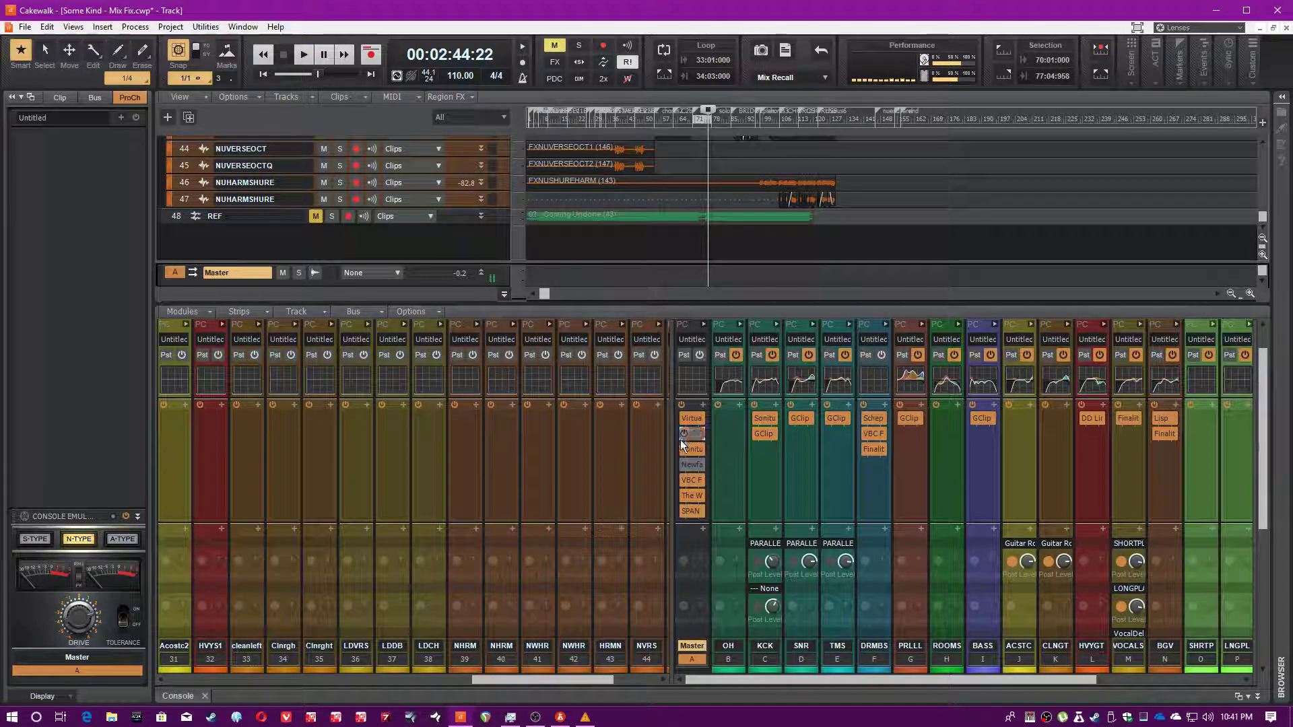
click(683, 449)
click(683, 480)
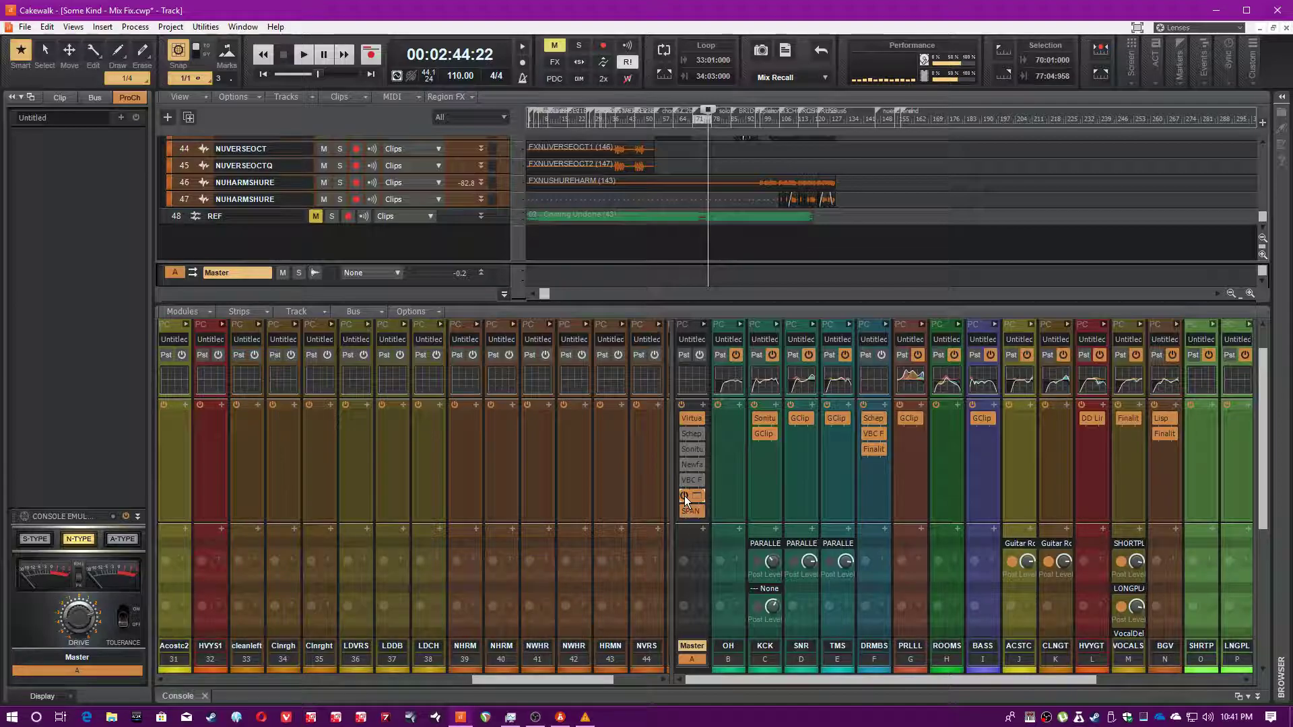
Open the Voxengo SPAN analyzer and the Virtual Tape Machines effect from the Master bus.
click(696, 511)
drag(670, 215, 911, 252)
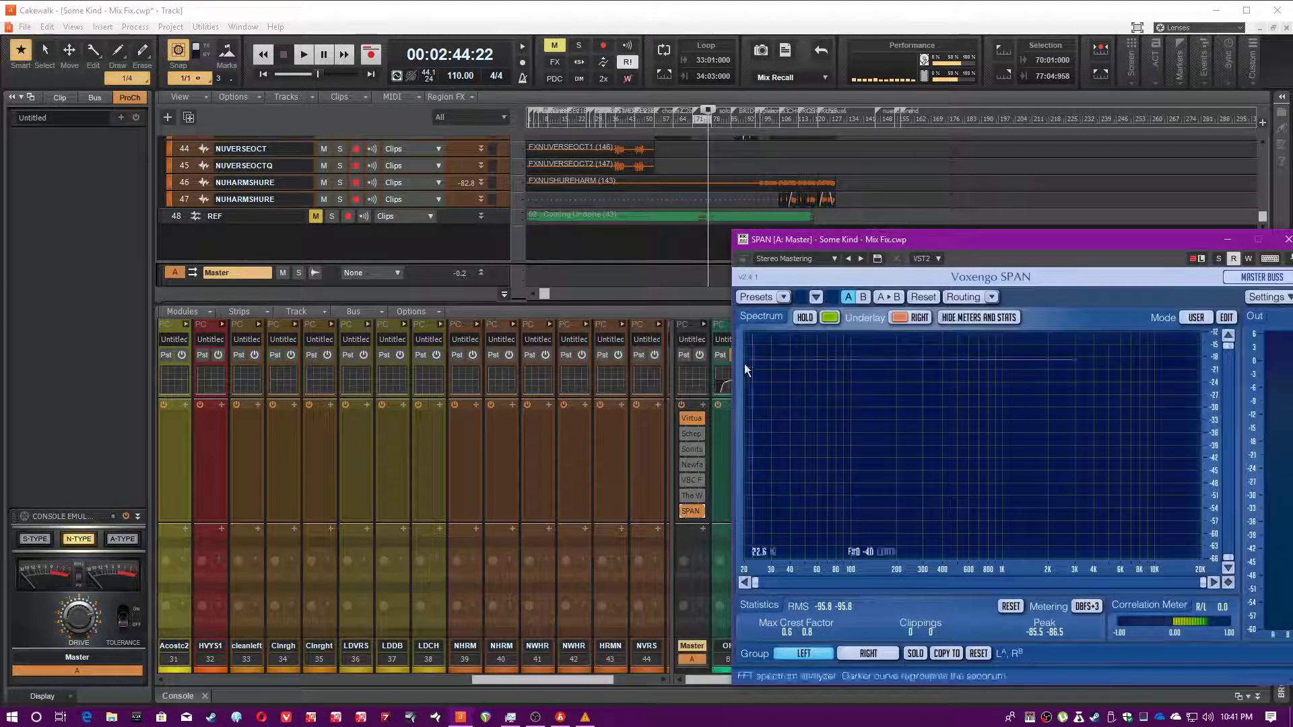
click(684, 419)
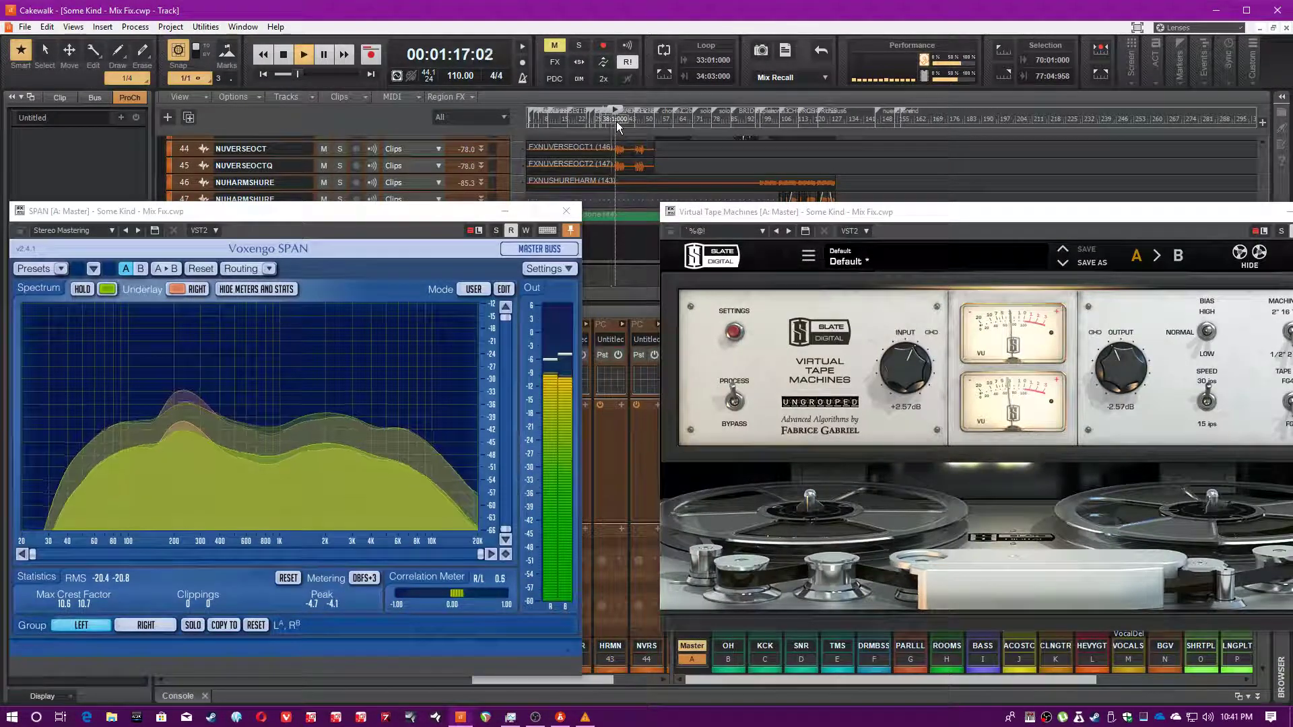
Play the song from about the one-minute point and arrange the SPAN and Virtual Tape Machines windows side by side.
click(593, 120)
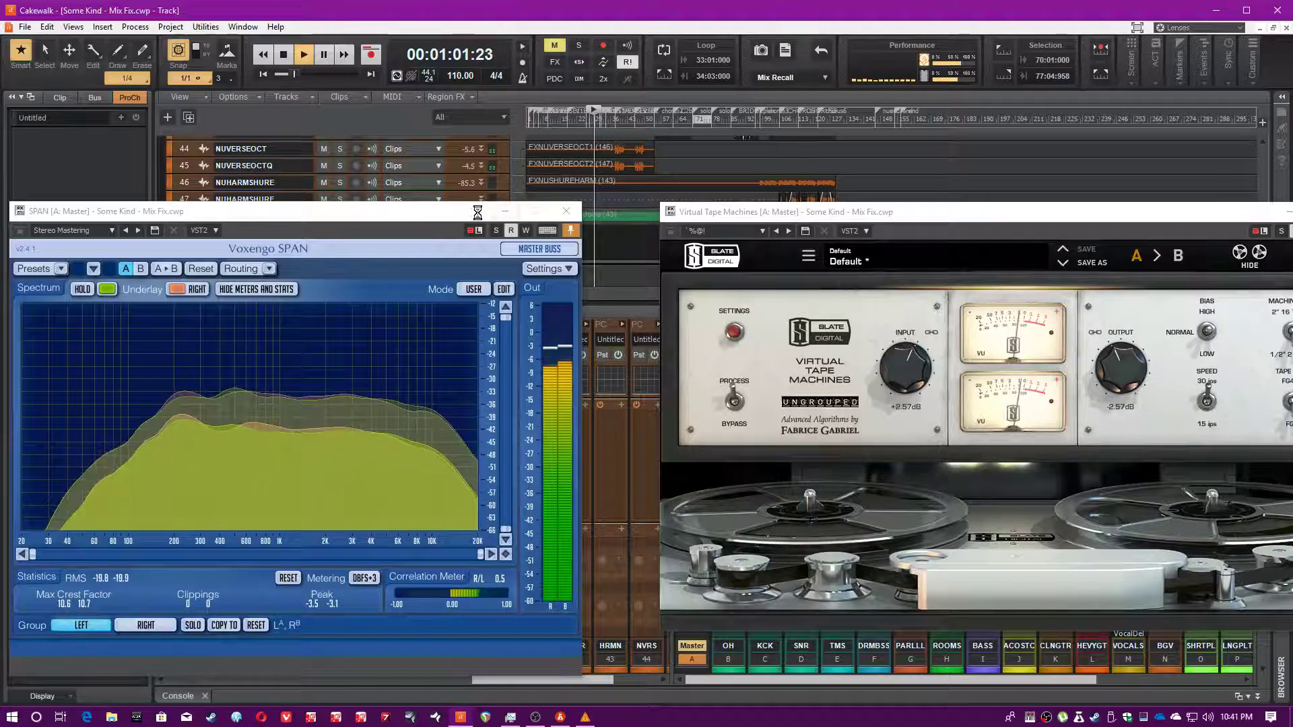
drag(424, 215, 470, 109)
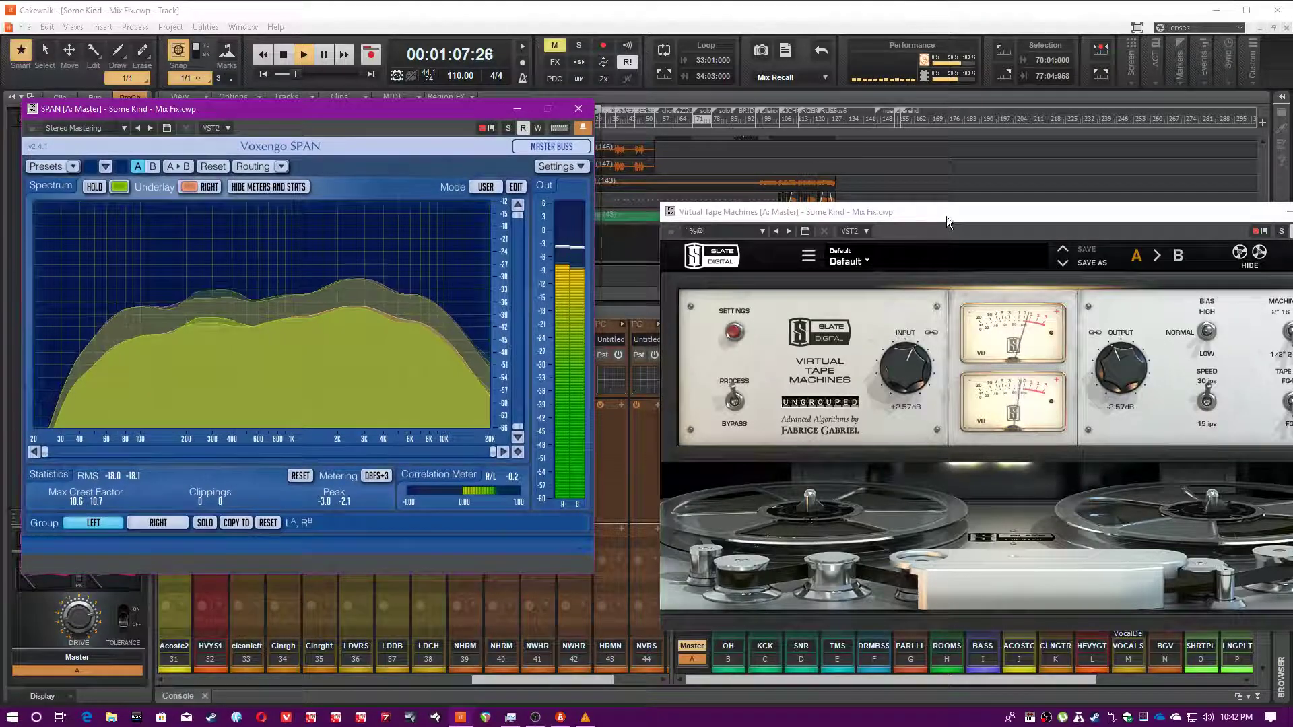
drag(947, 217, 859, 144)
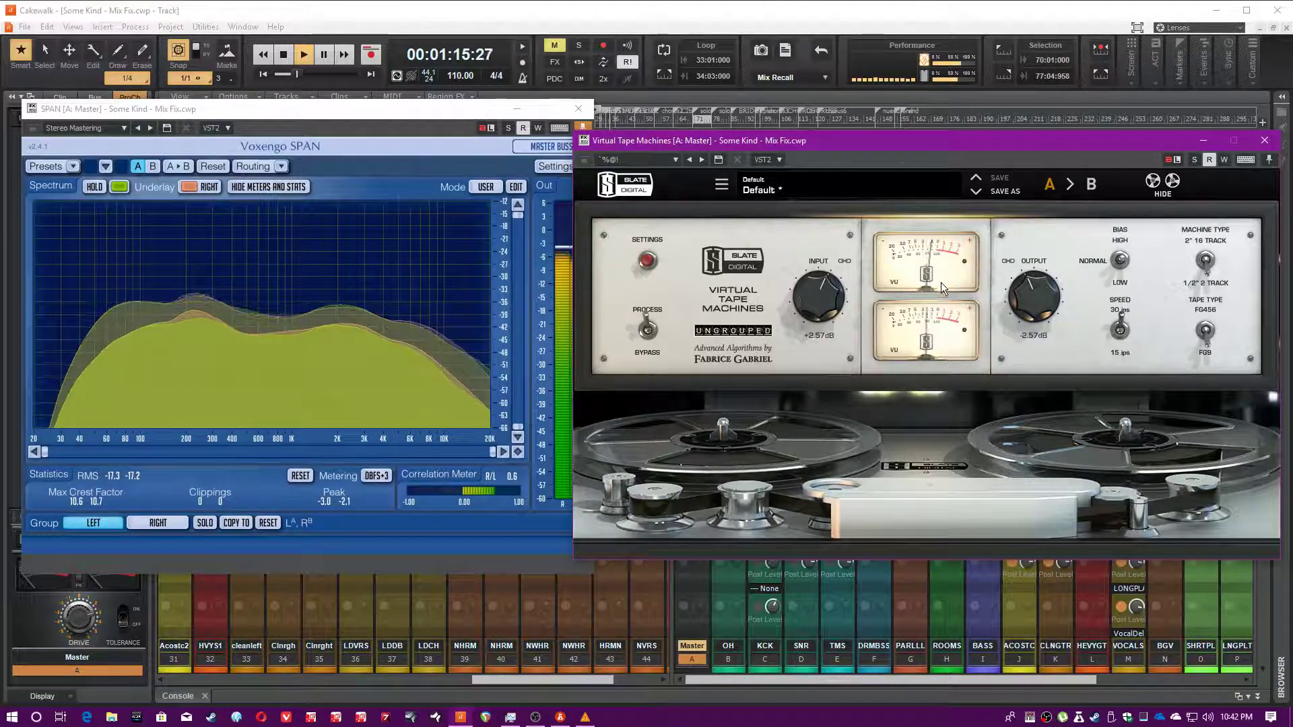
Look over the calibration settings of Virtual Tape Machines, hide them, and shift the plugin window lower.
click(646, 262)
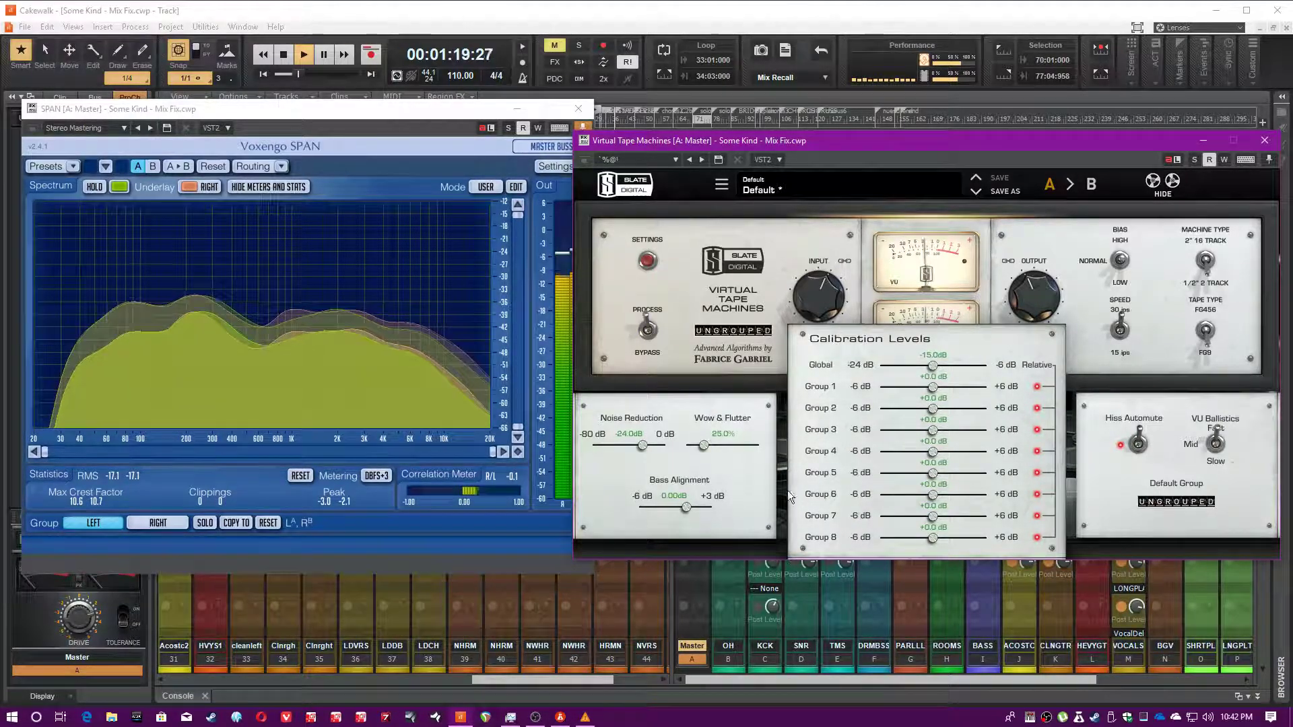
click(895, 250)
drag(674, 144, 685, 170)
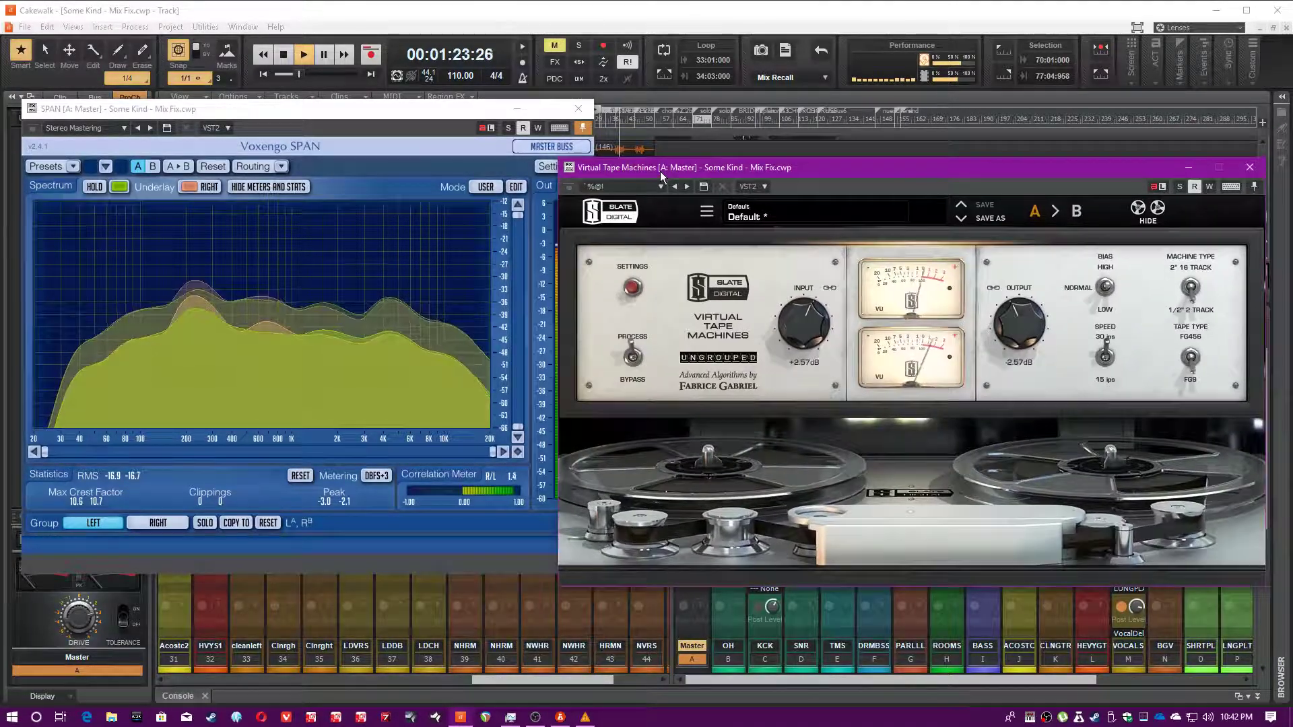
Compare Virtual Tape Machines bypassed and processing during playback, then save the project with processing on.
click(659, 357)
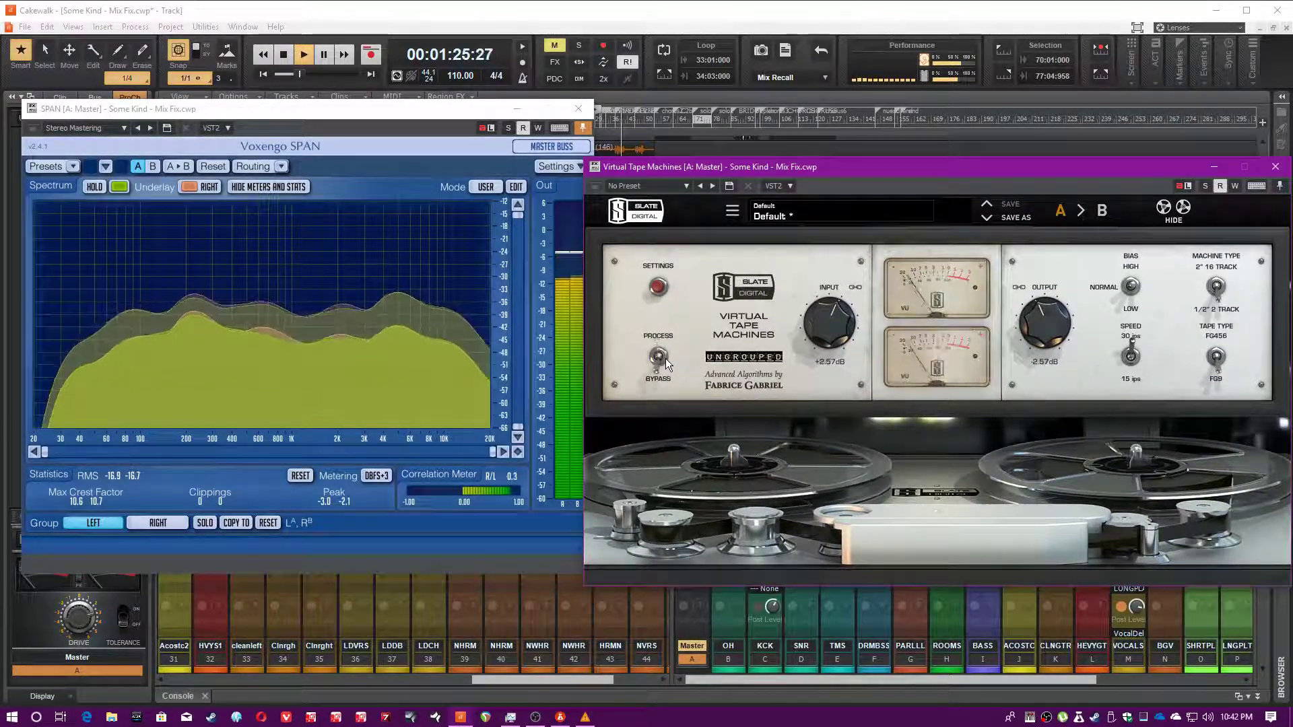
click(665, 358)
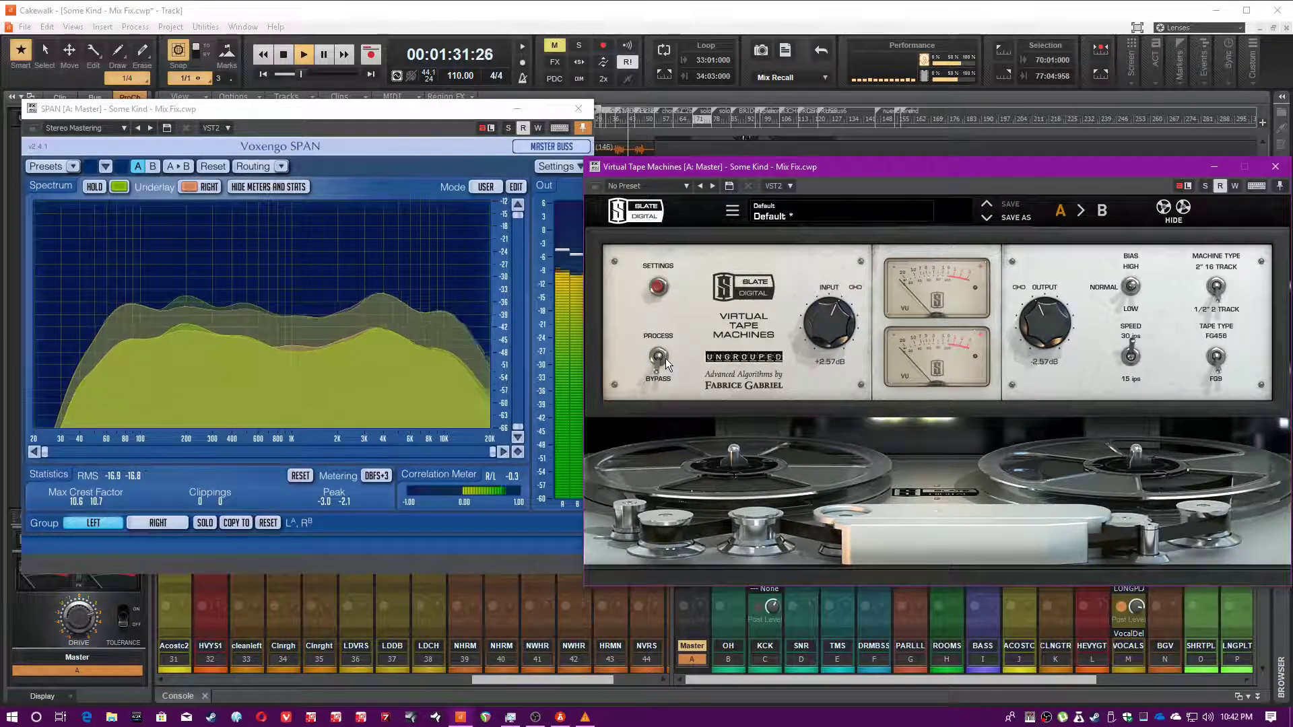
click(665, 358)
key(ctrl+s)
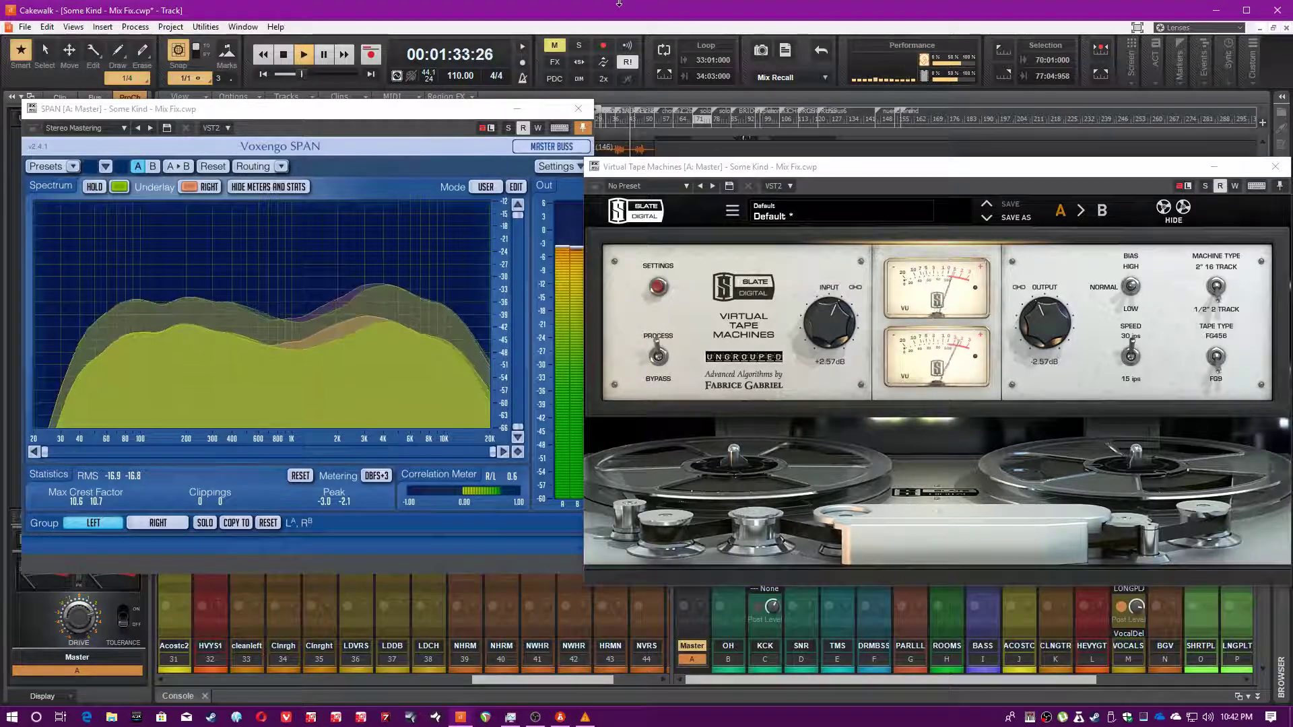
key(space)
Clear the Virtual Tape Machines window away and open Scheps Omni Channel from the Master bus effects rack.
drag(805, 171, 1068, 164)
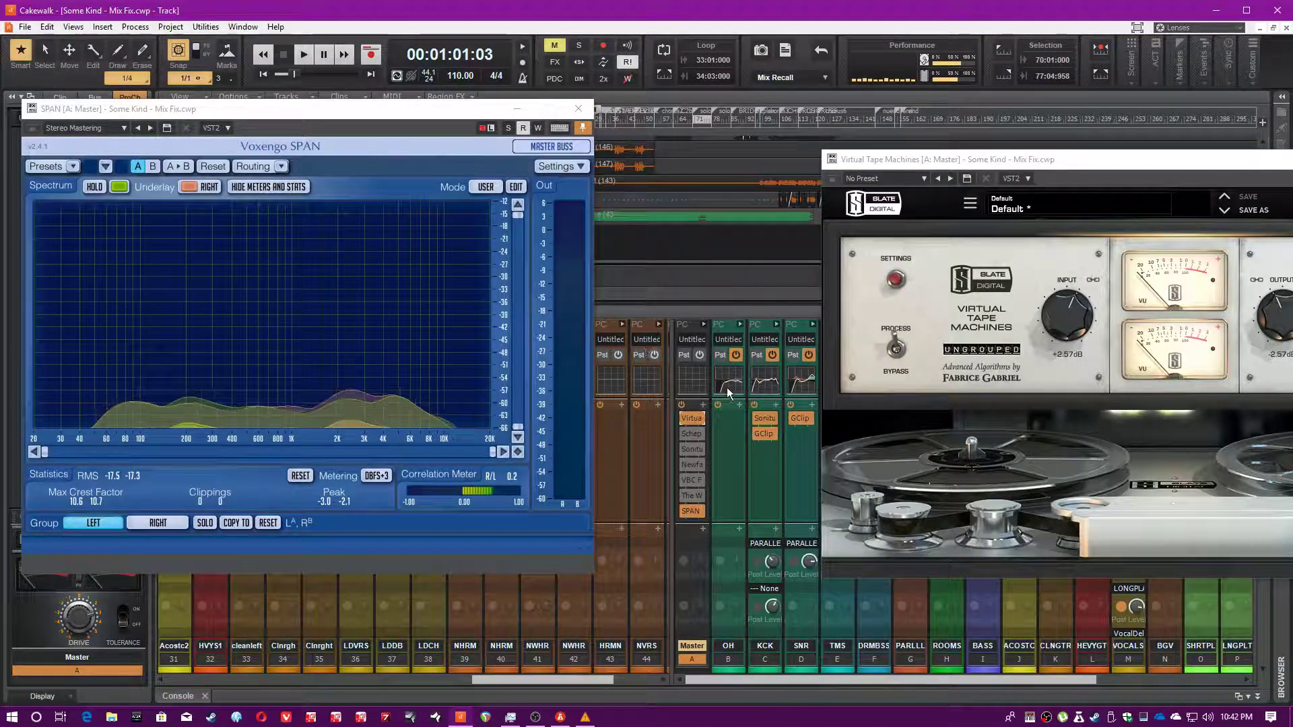
click(953, 162)
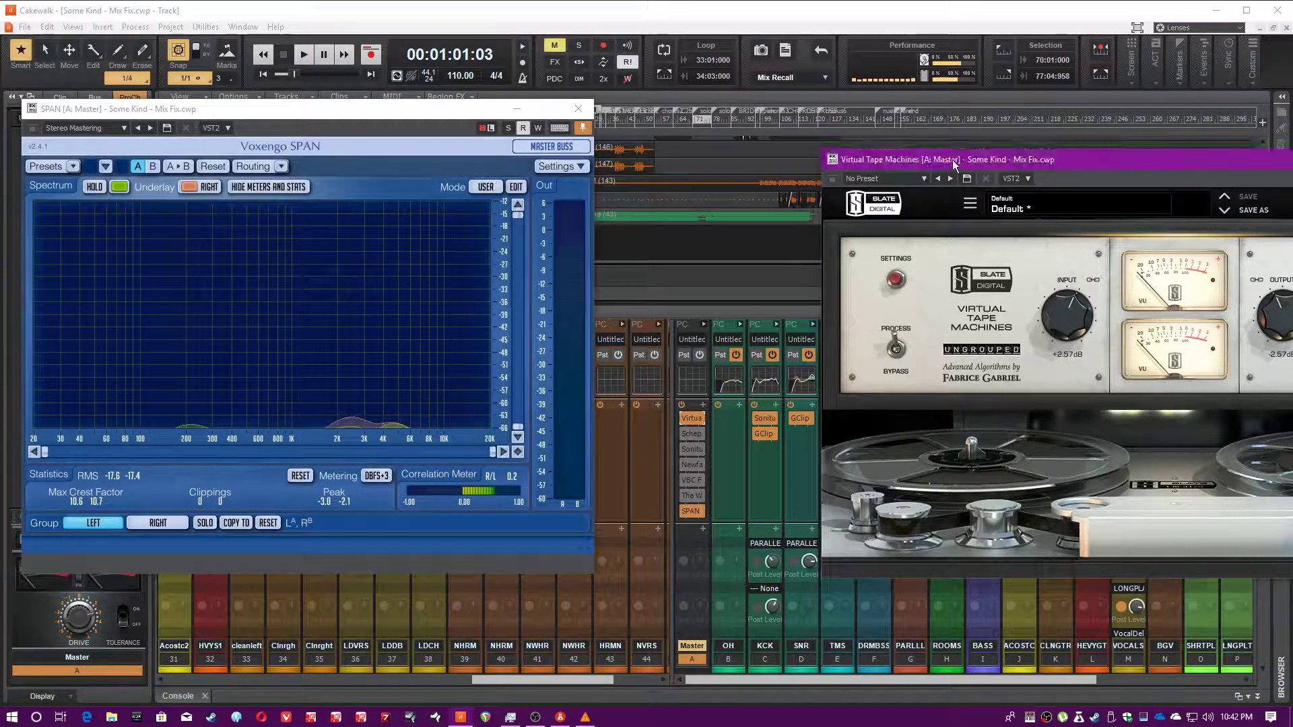
drag(953, 162, 635, 128)
click(693, 440)
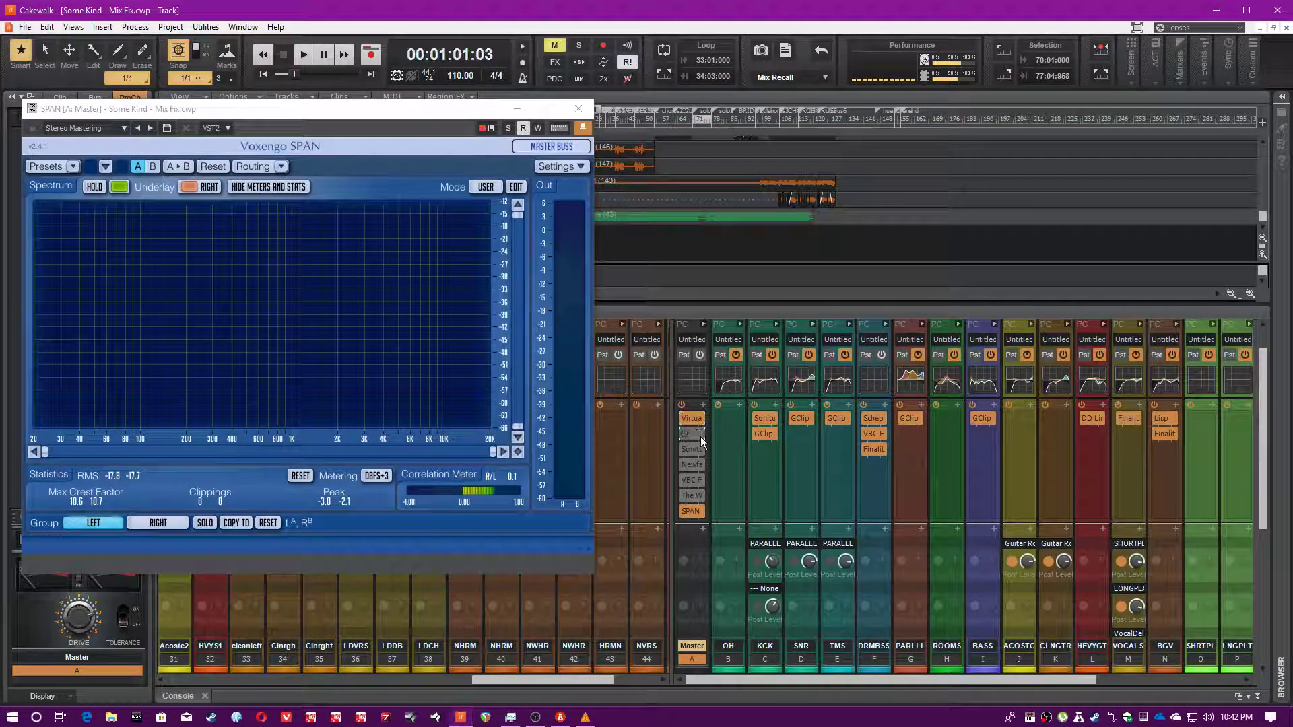
double_click(700, 437)
Play the song with Scheps Omni Channel enabled on the Master bus and place its window beside SPAN.
key(space)
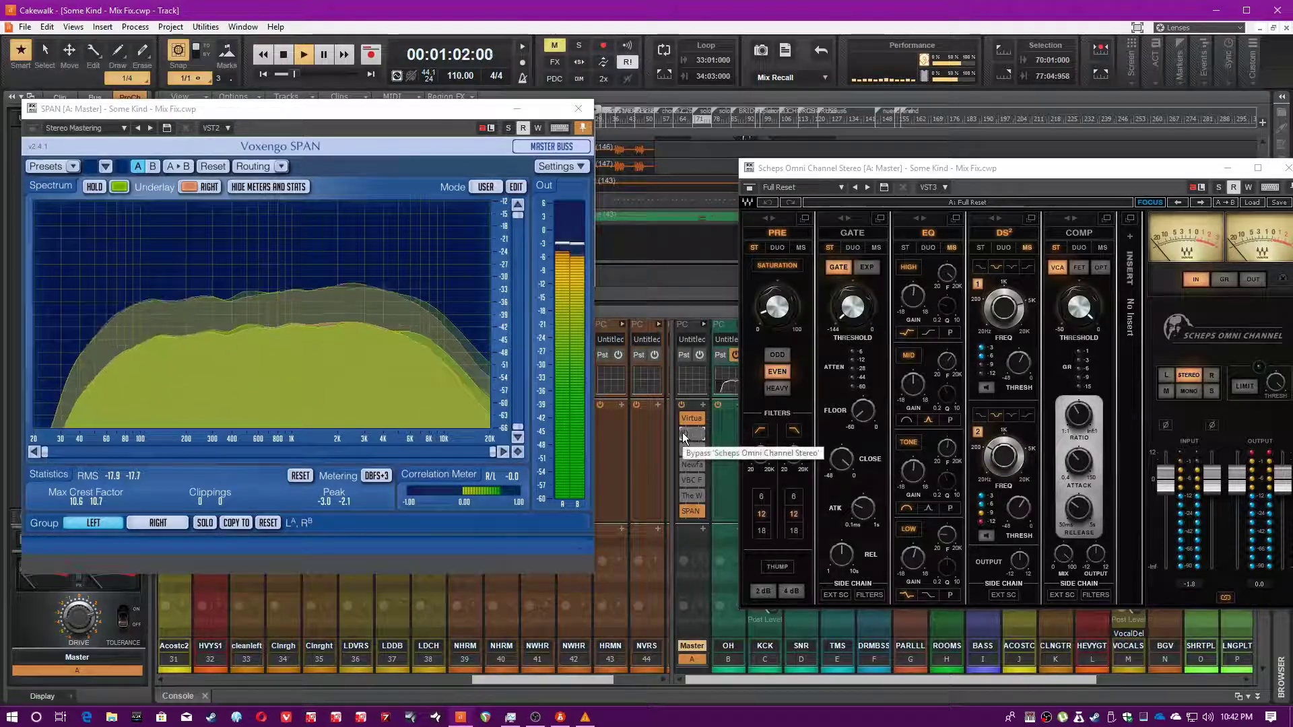
drag(870, 172, 783, 121)
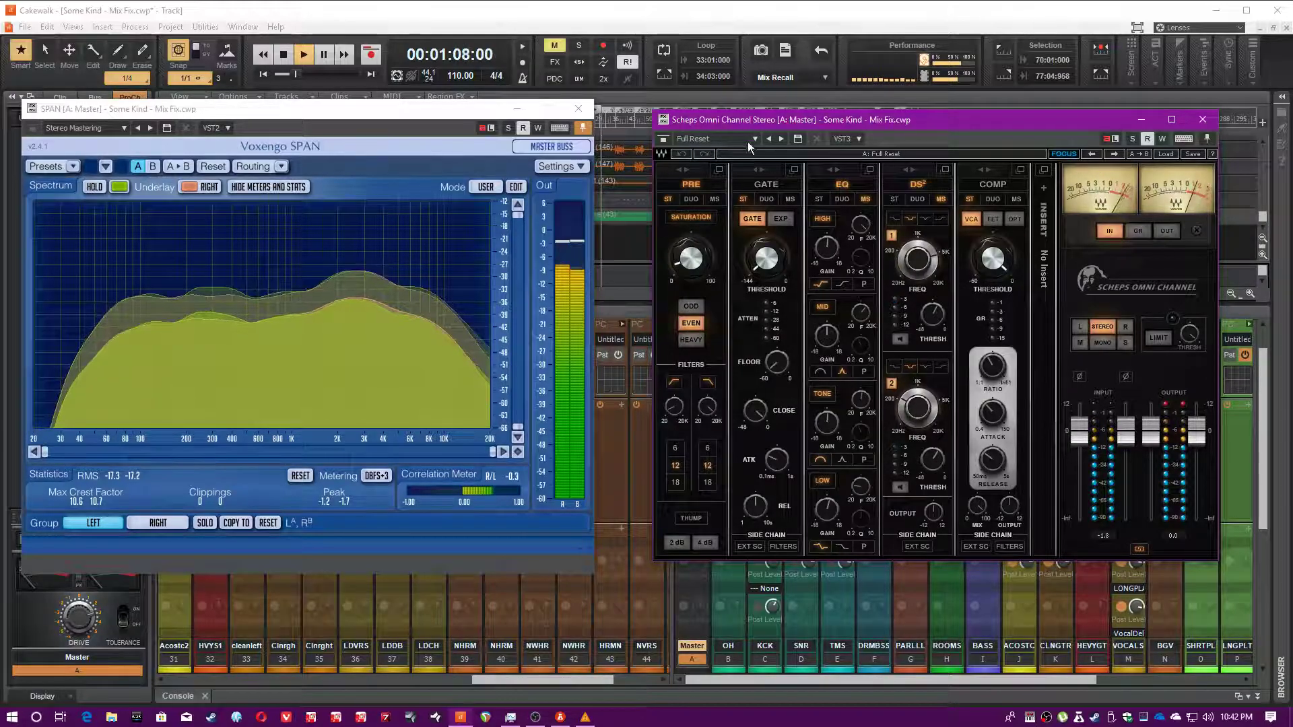
drag(759, 121, 812, 110)
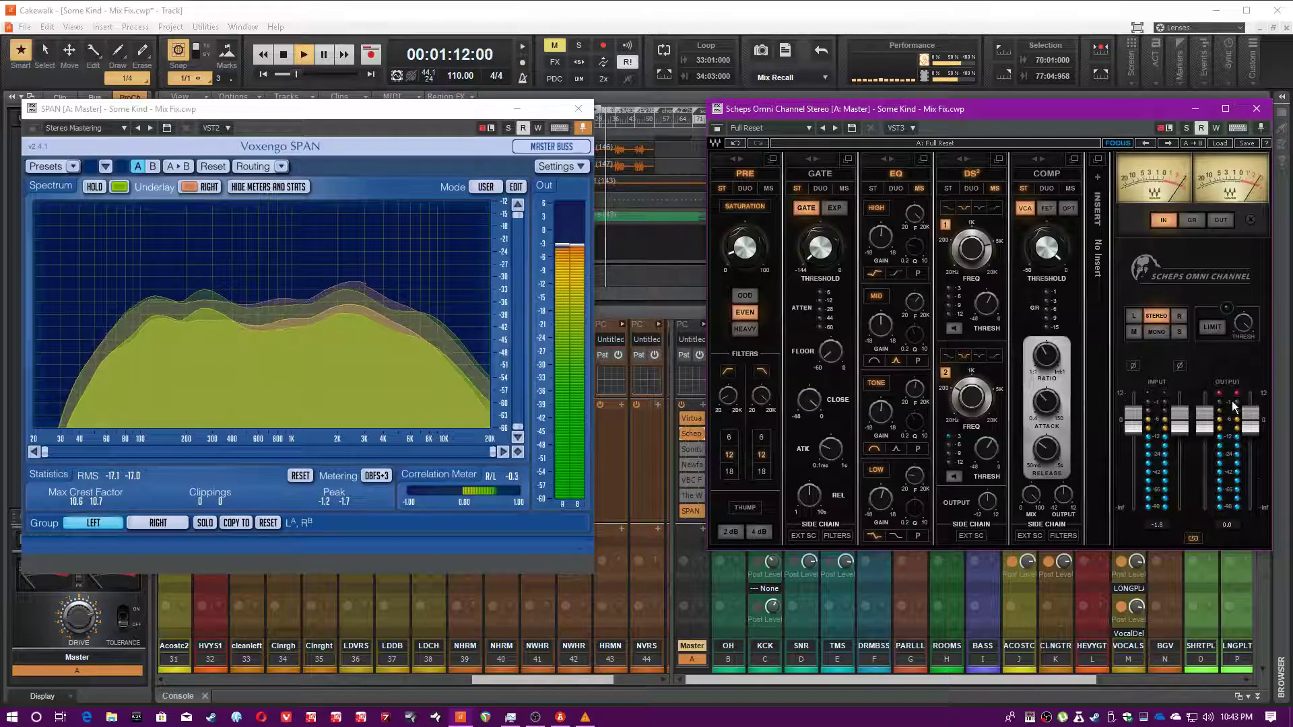
key(space)
Examine the PRE section of Scheps Omni Channel, then expand the EQ section and check its mid and side High frequencies.
drag(752, 268, 754, 264)
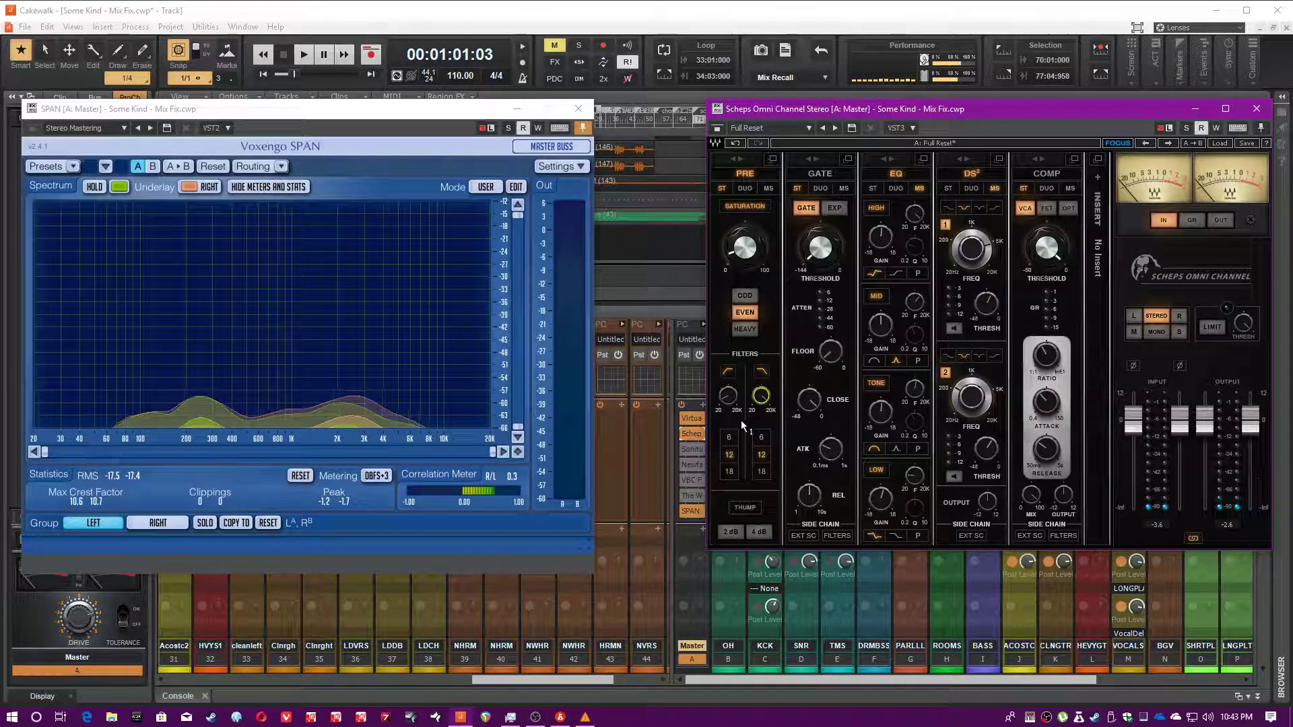
click(917, 157)
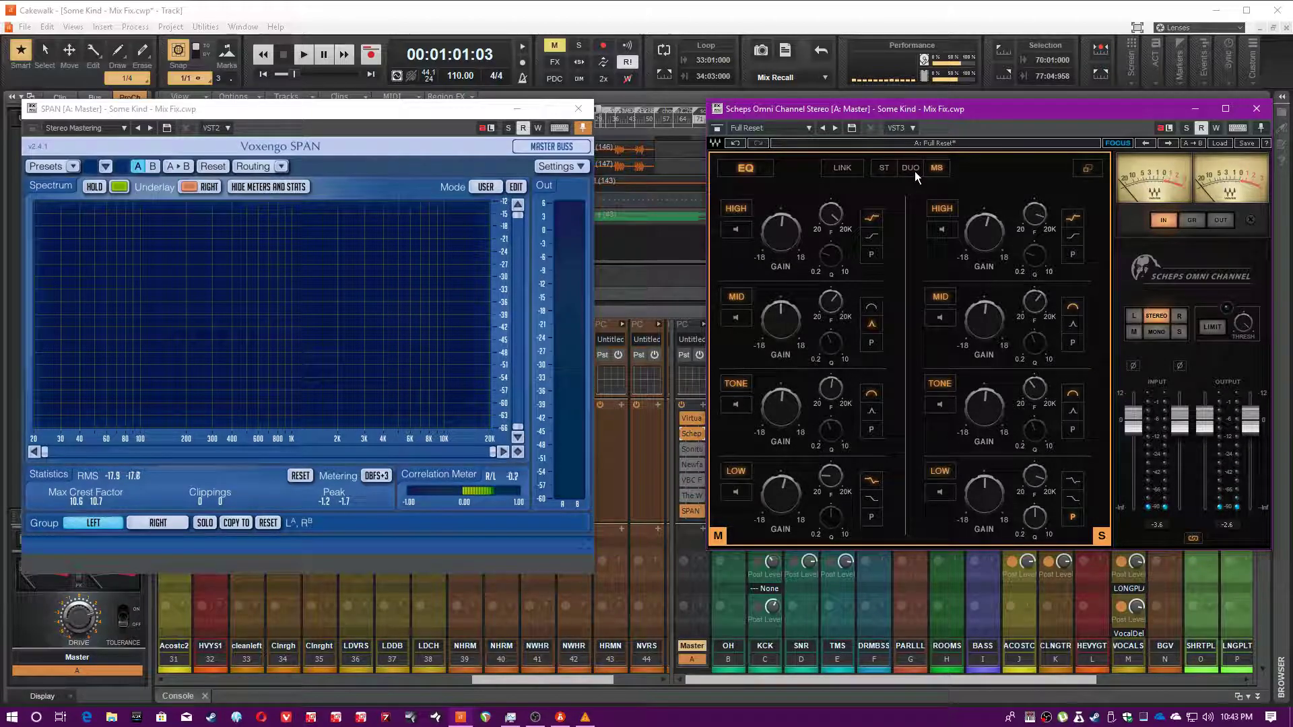
click(707, 3)
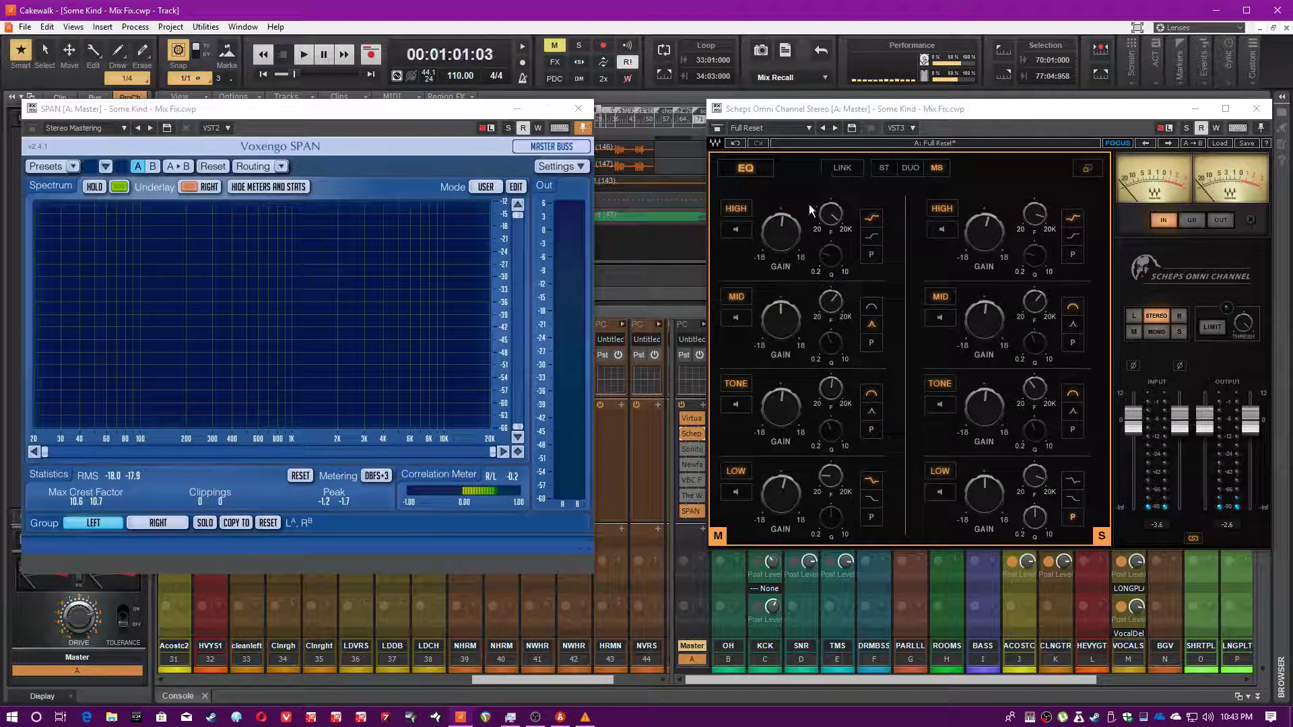
click(828, 221)
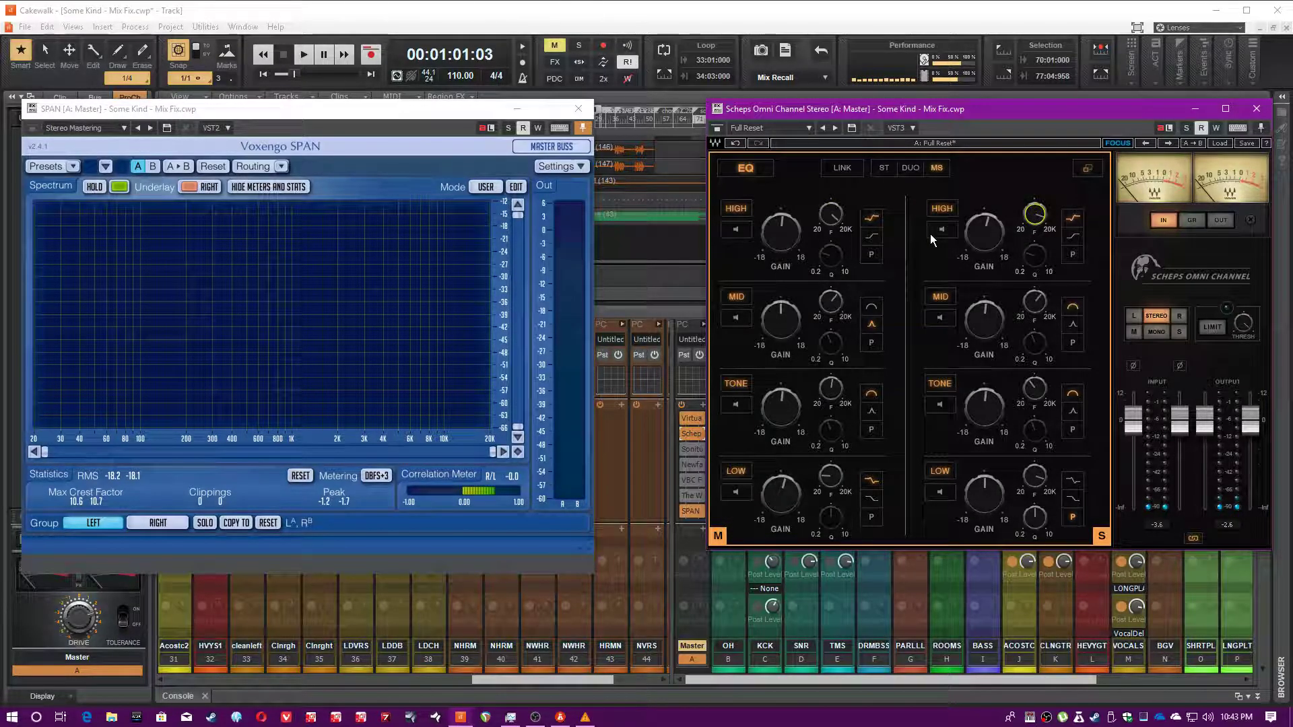
drag(1035, 214, 1035, 220)
Play the song and solo the side channel's High and Mid EQ bands in turn to hear what they affect.
key(space)
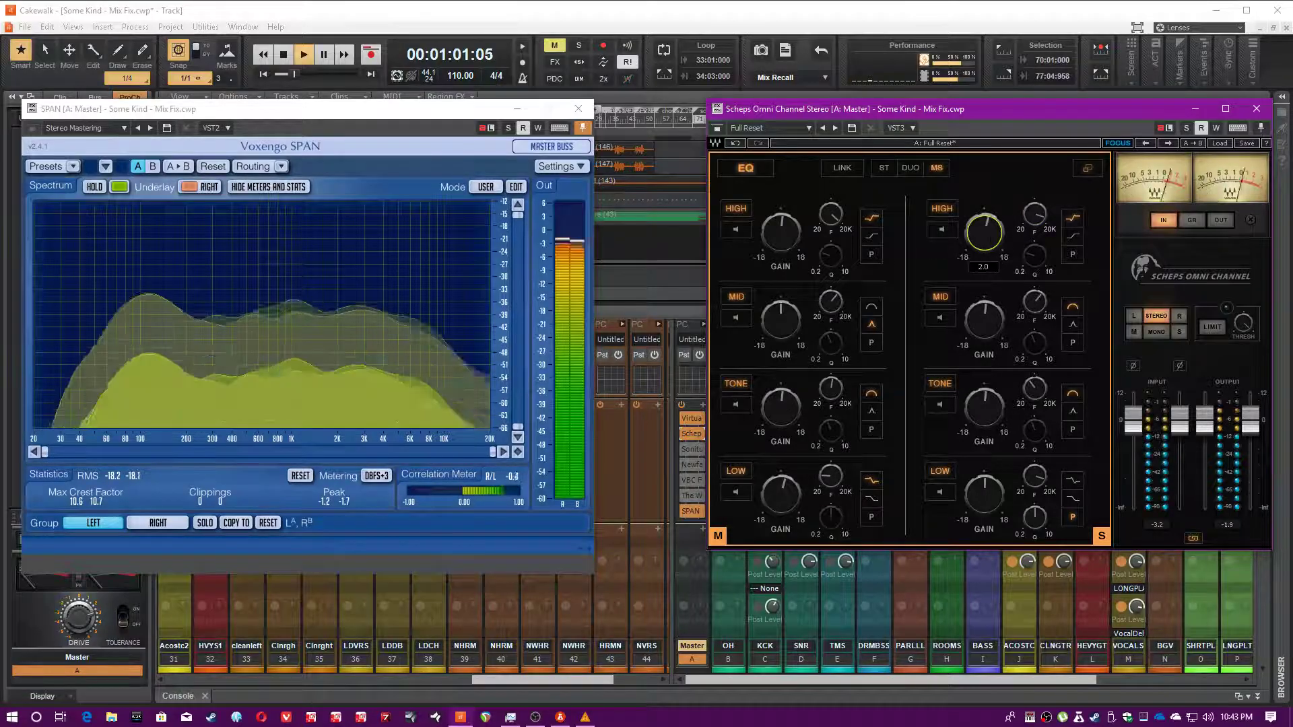
click(941, 231)
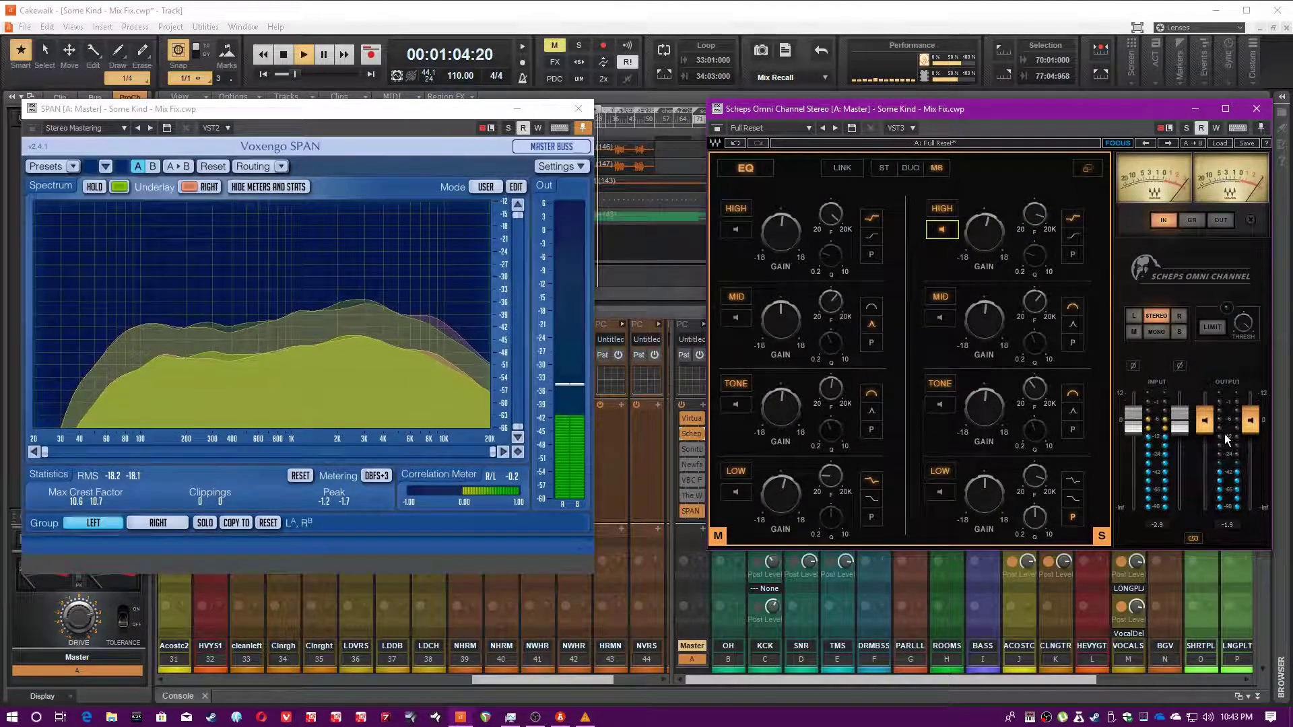
click(942, 230)
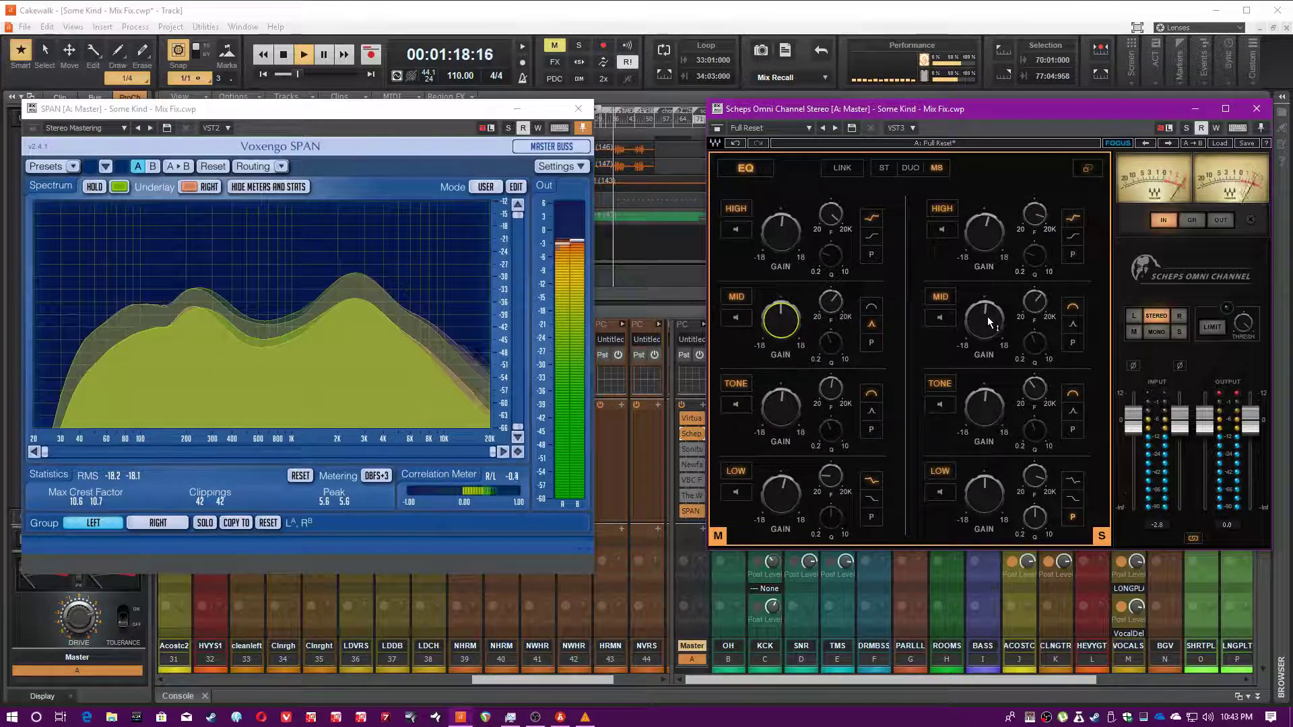
click(939, 318)
drag(1034, 302, 1049, 307)
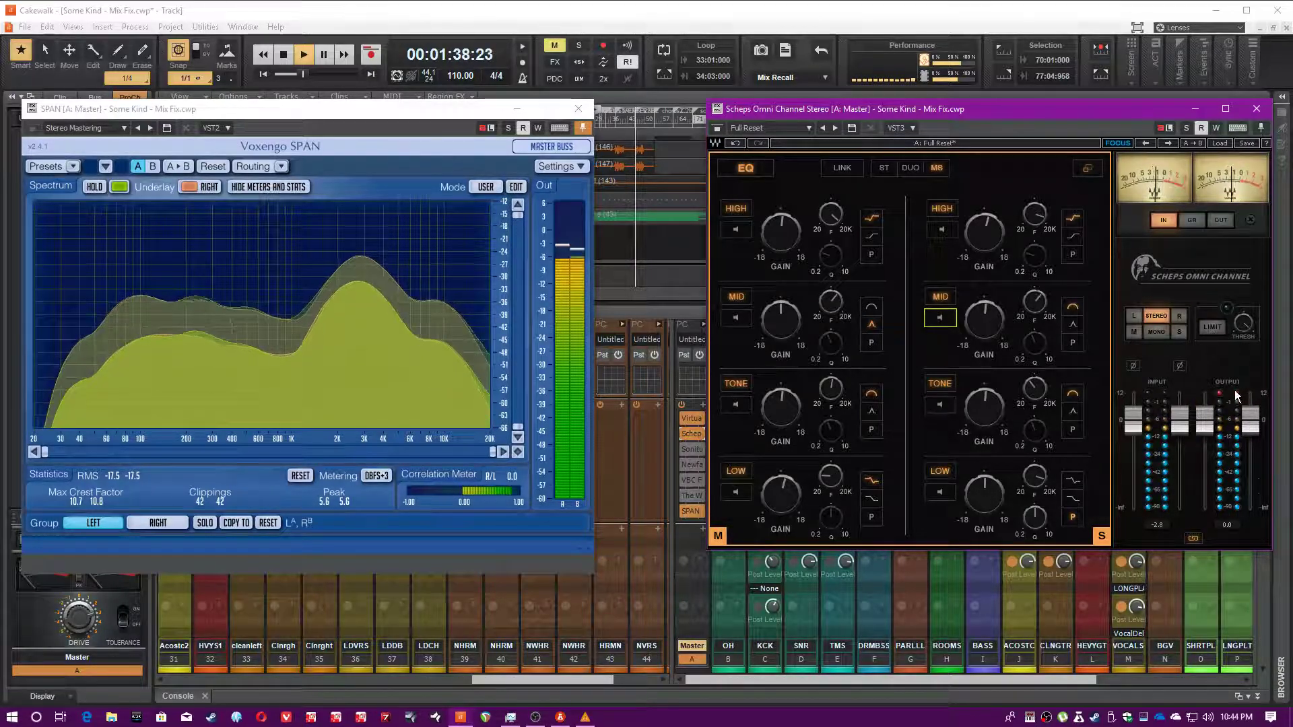
Audition the Tone EQ band soloed on the side channel and then on the mid channel, checking it in SPAN.
click(1034, 389)
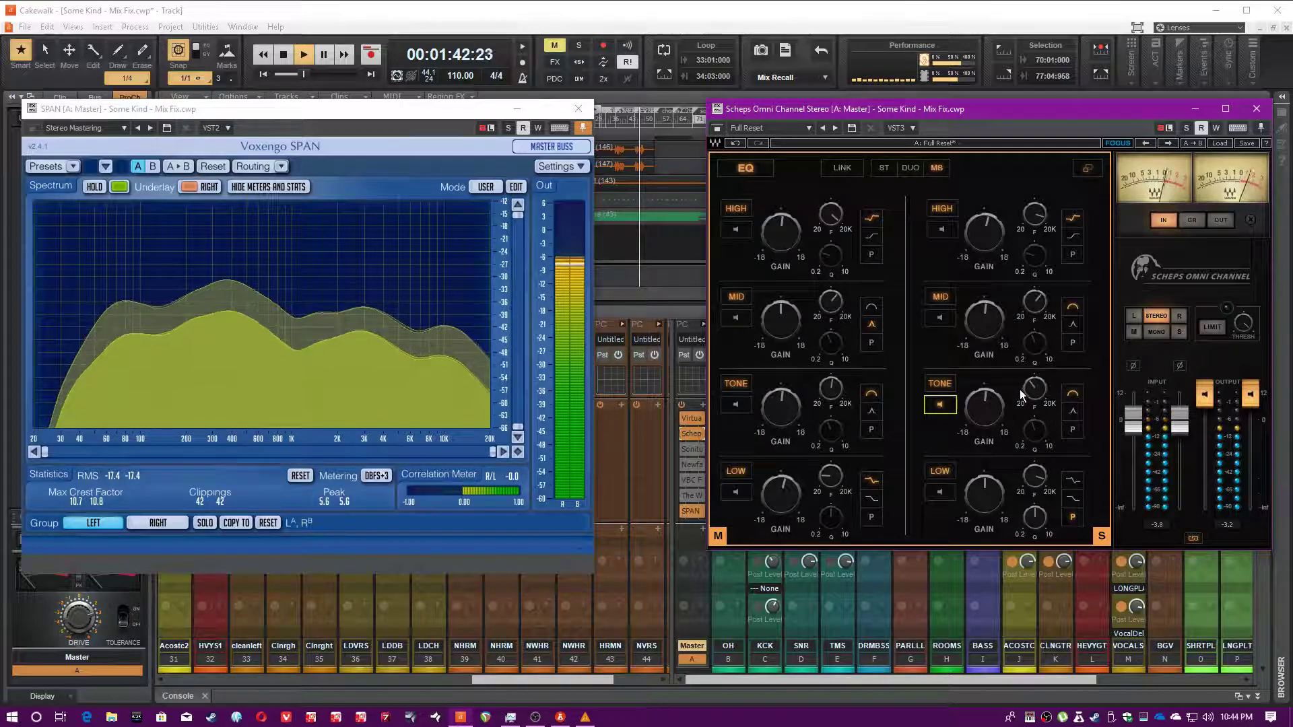
click(315, 316)
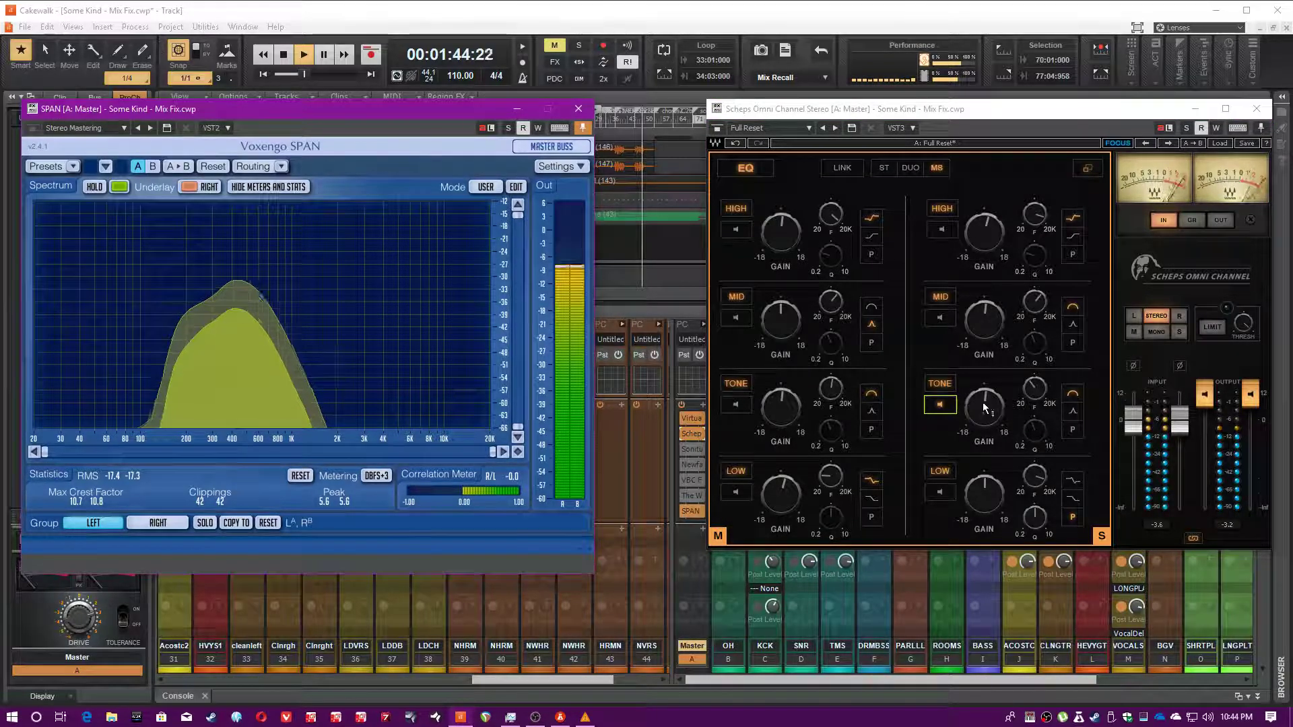
click(833, 388)
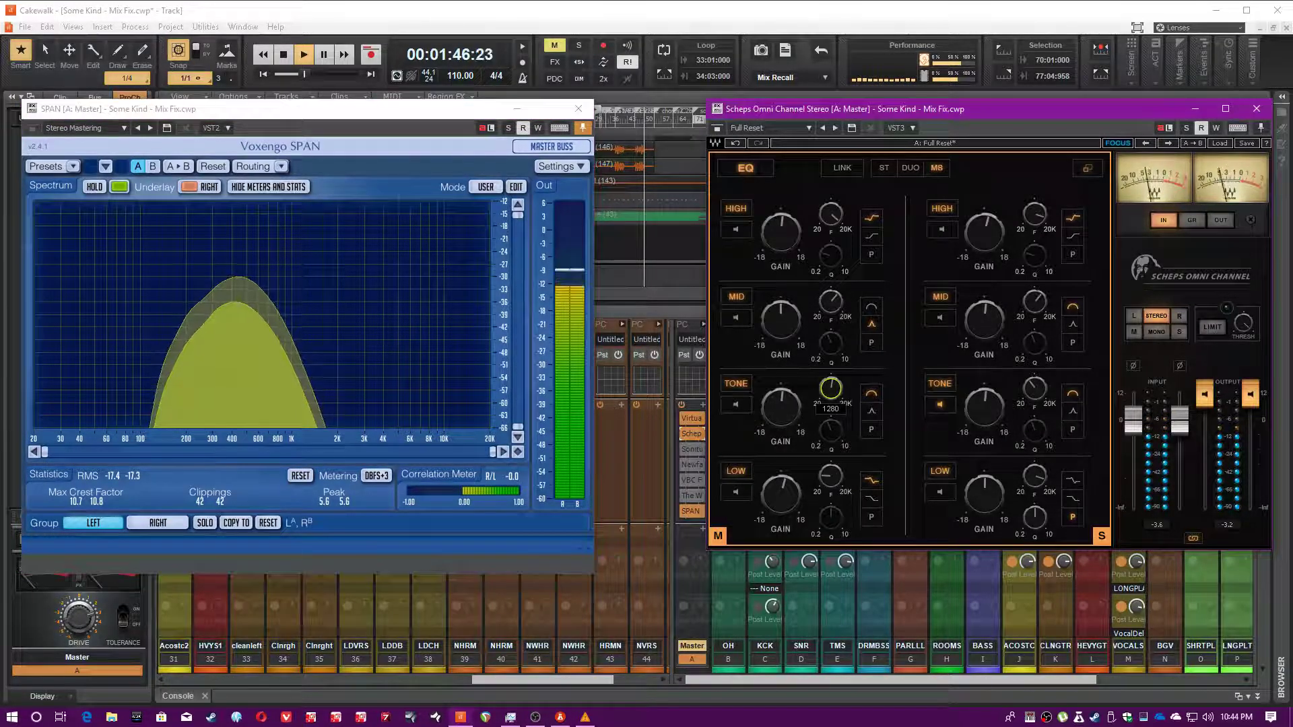
click(737, 405)
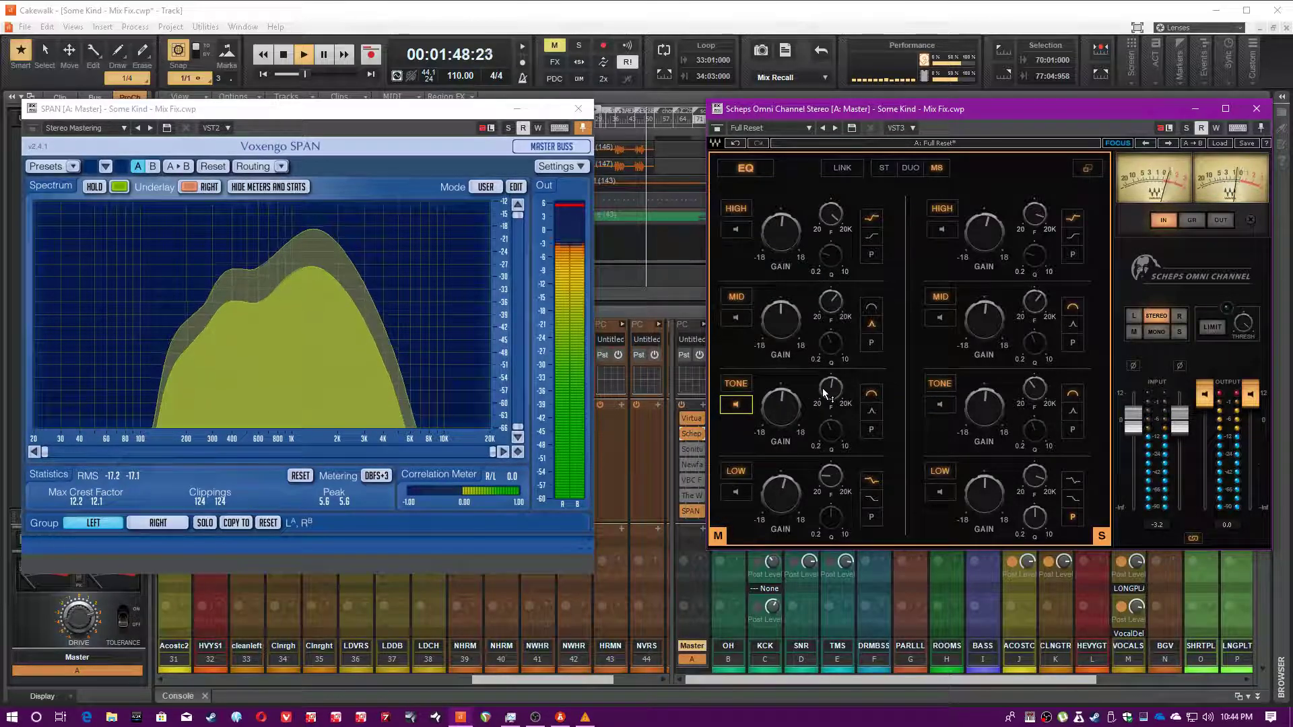
click(741, 403)
click(593, 4)
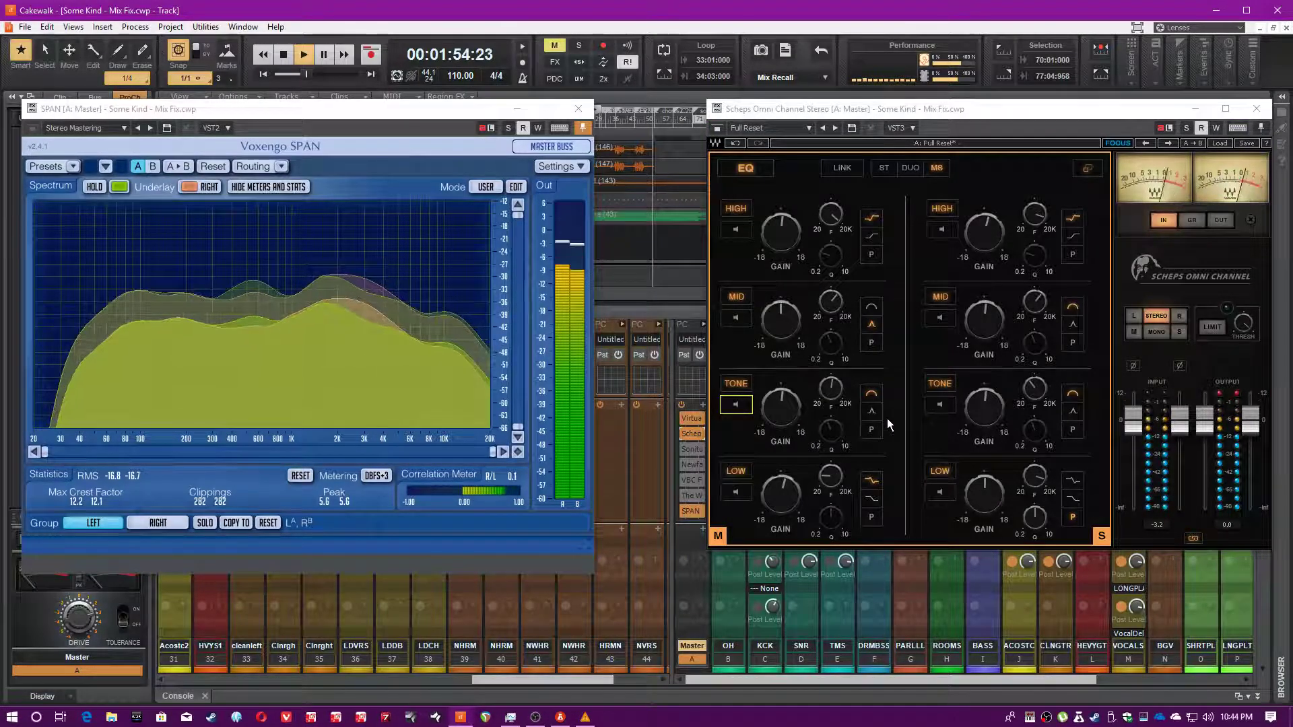
Check the mid channel's Low EQ frequency and gain, soloing the band on and off while viewing it in SPAN.
click(827, 475)
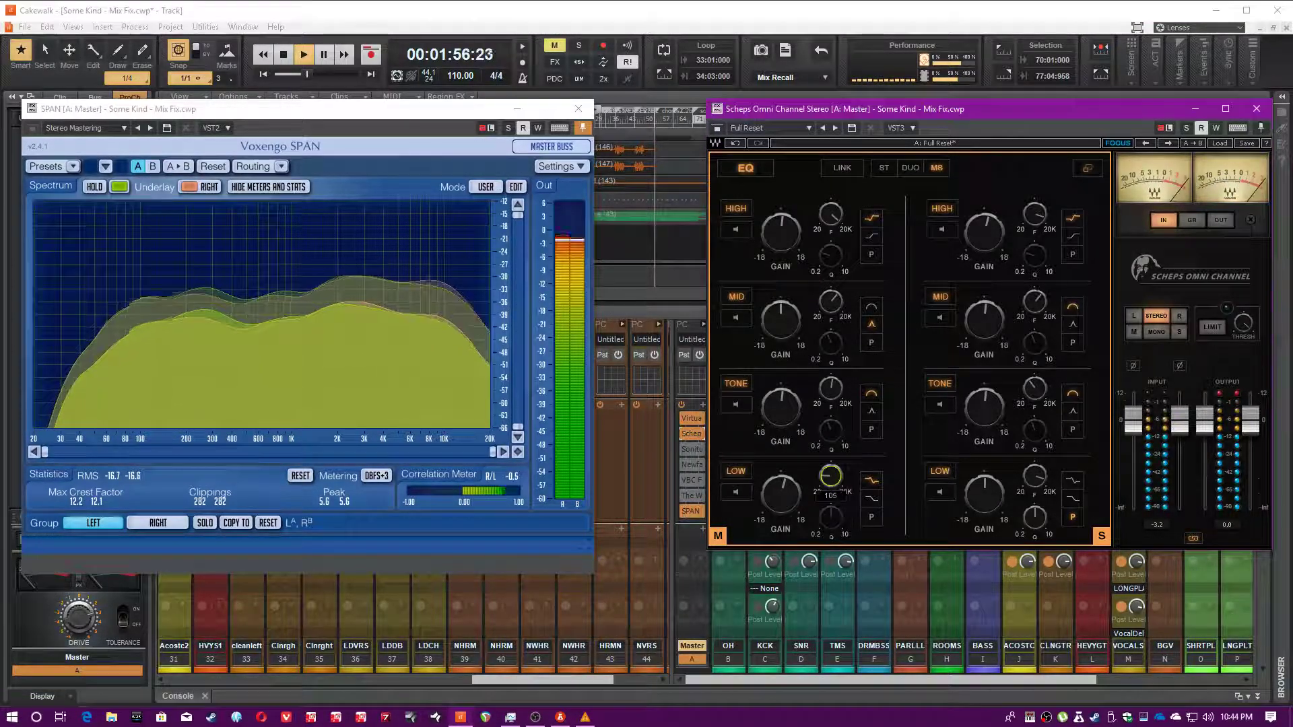
click(739, 493)
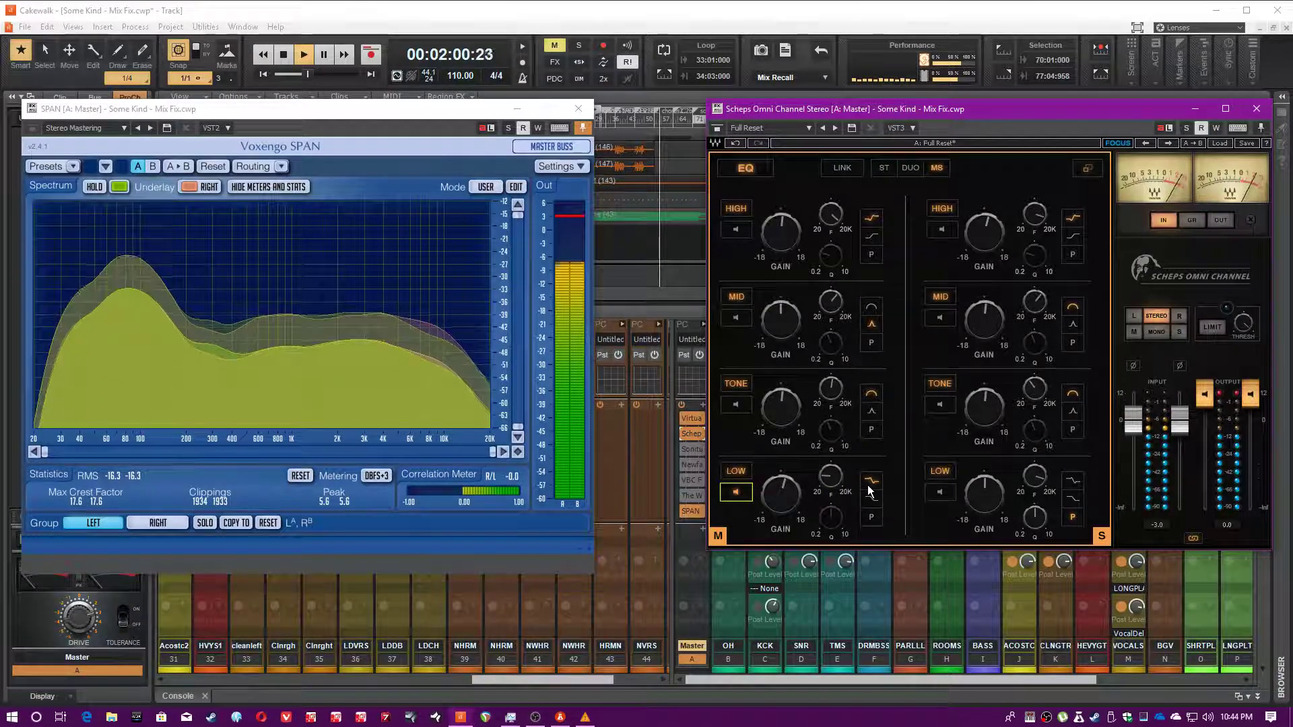
drag(780, 493, 780, 486)
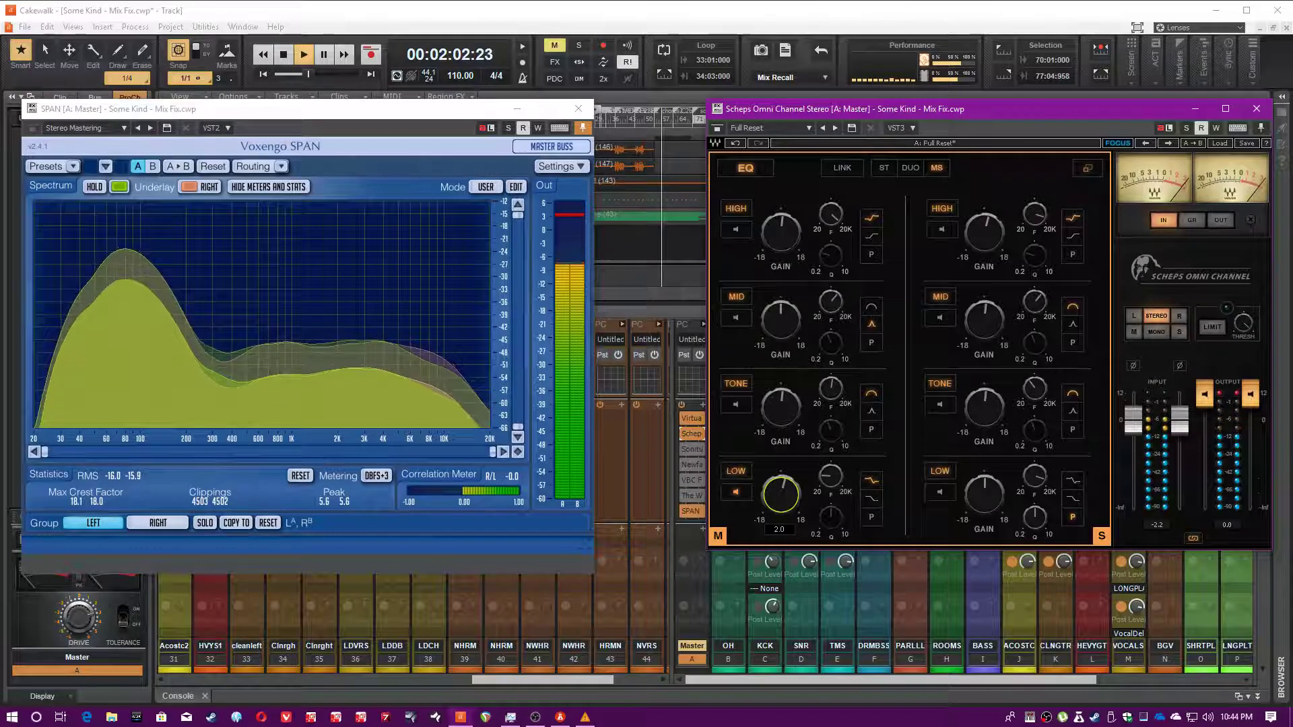
click(745, 493)
click(737, 493)
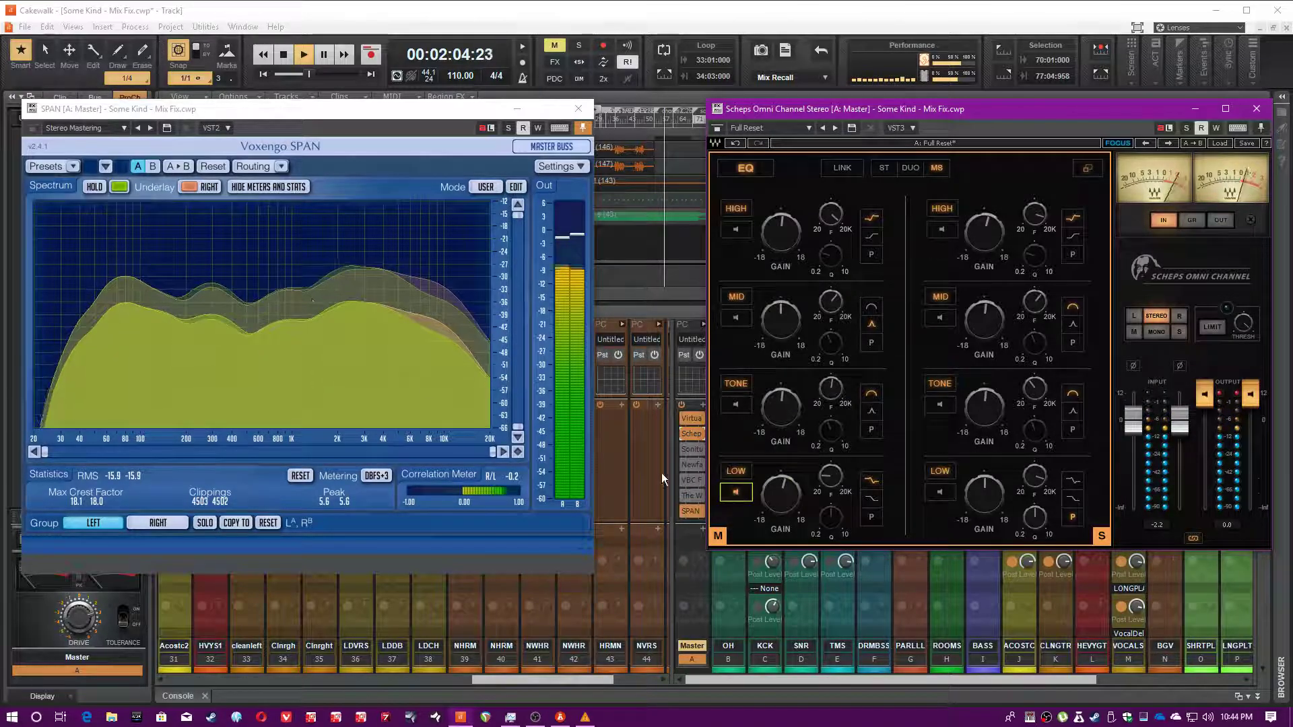
click(311, 284)
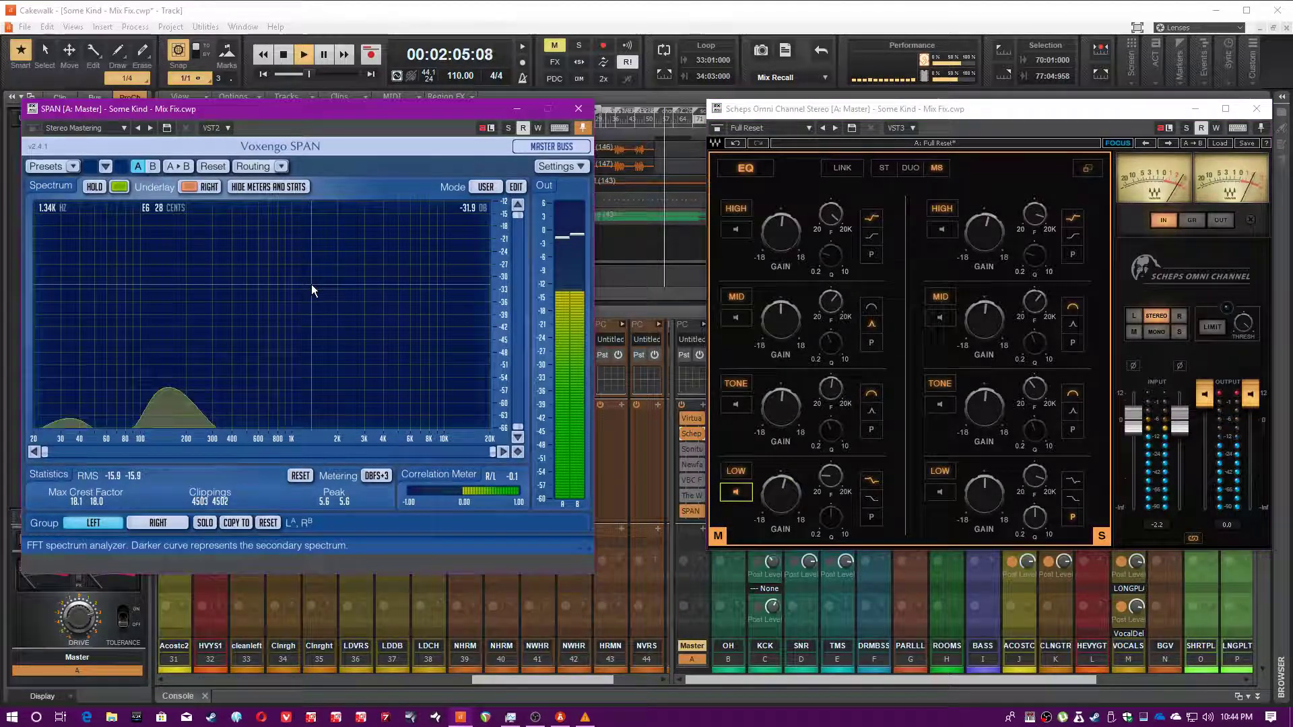
click(754, 497)
Audition the side channel's Low EQ band, then collapse the EQ section and save the project.
click(940, 492)
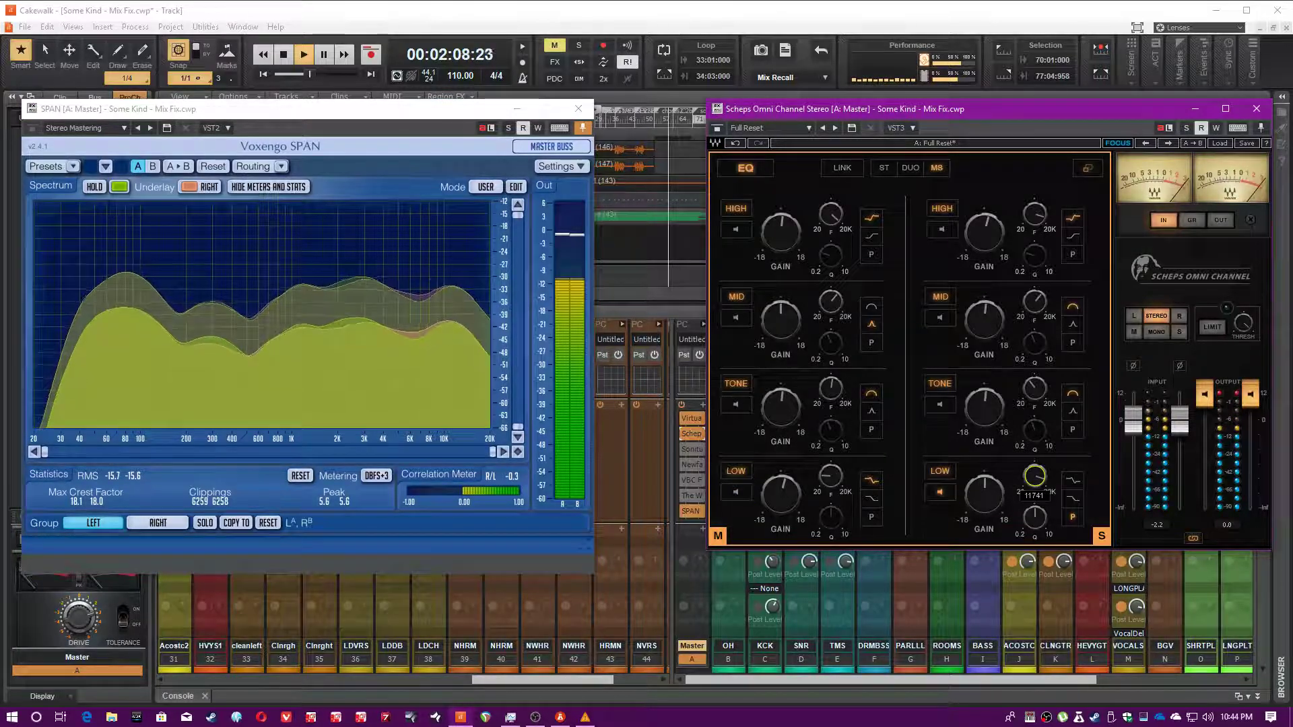
click(940, 493)
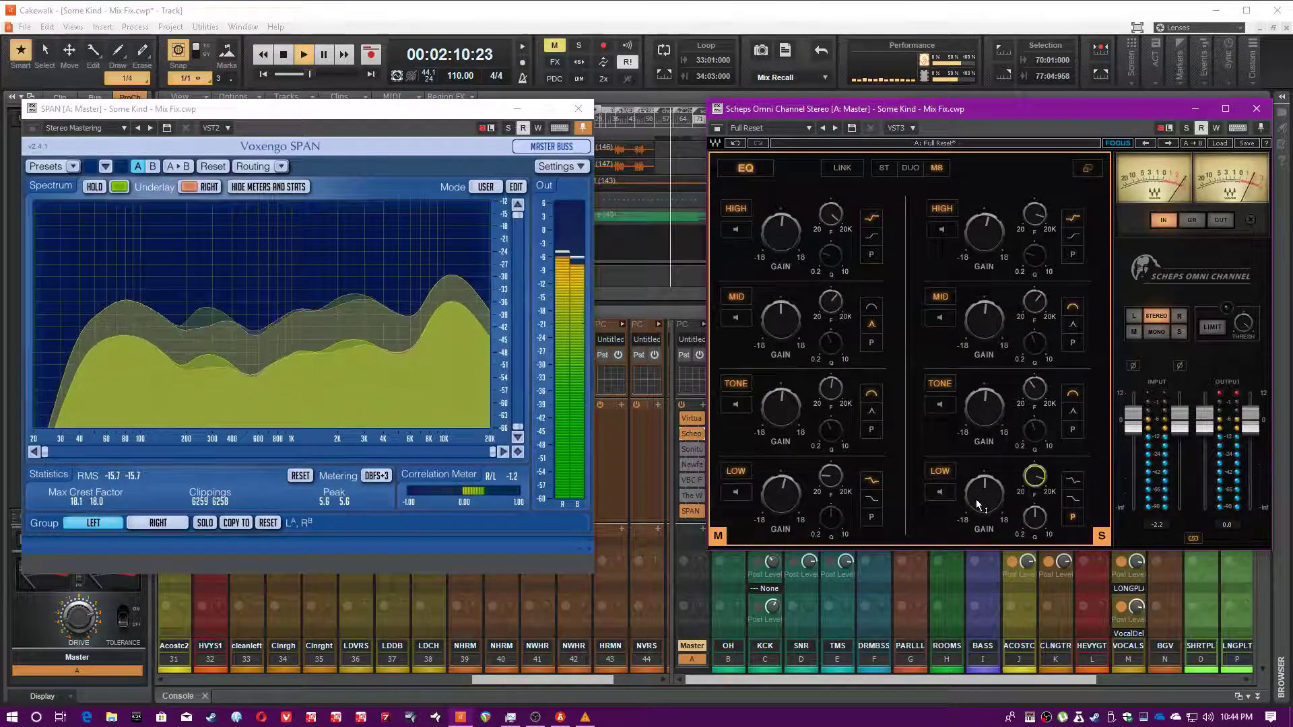
mouse_move(990, 498)
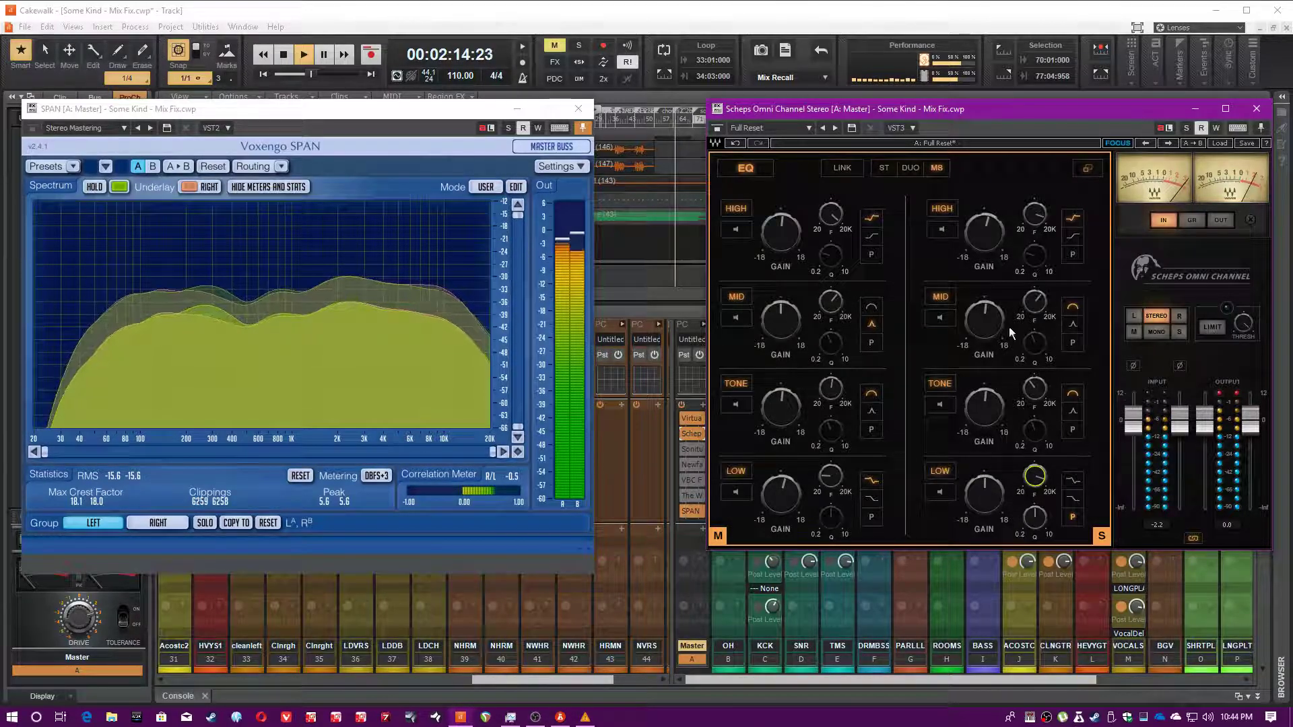
click(1085, 171)
click(831, 4)
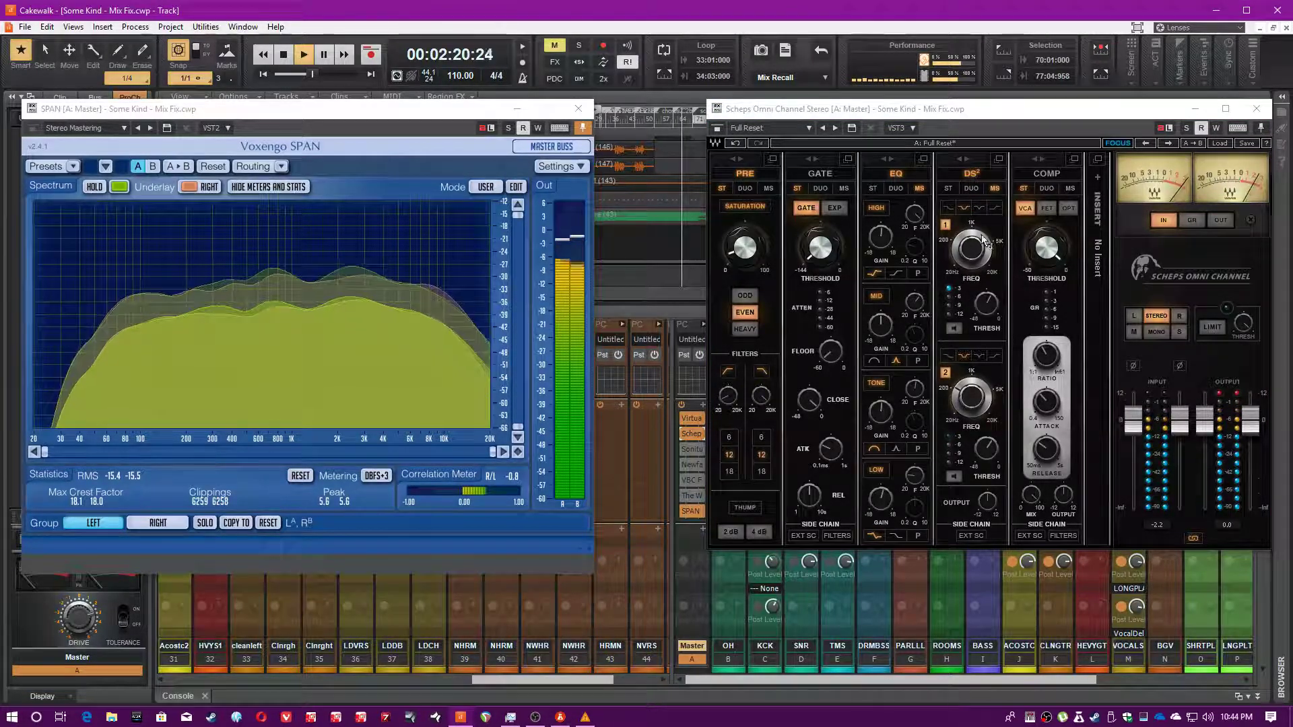
Expand Scheps Omni Channel's DS2 section and audition the mid channel's bands 1 and 2 soloed in turn, checking them in SPAN.
click(999, 159)
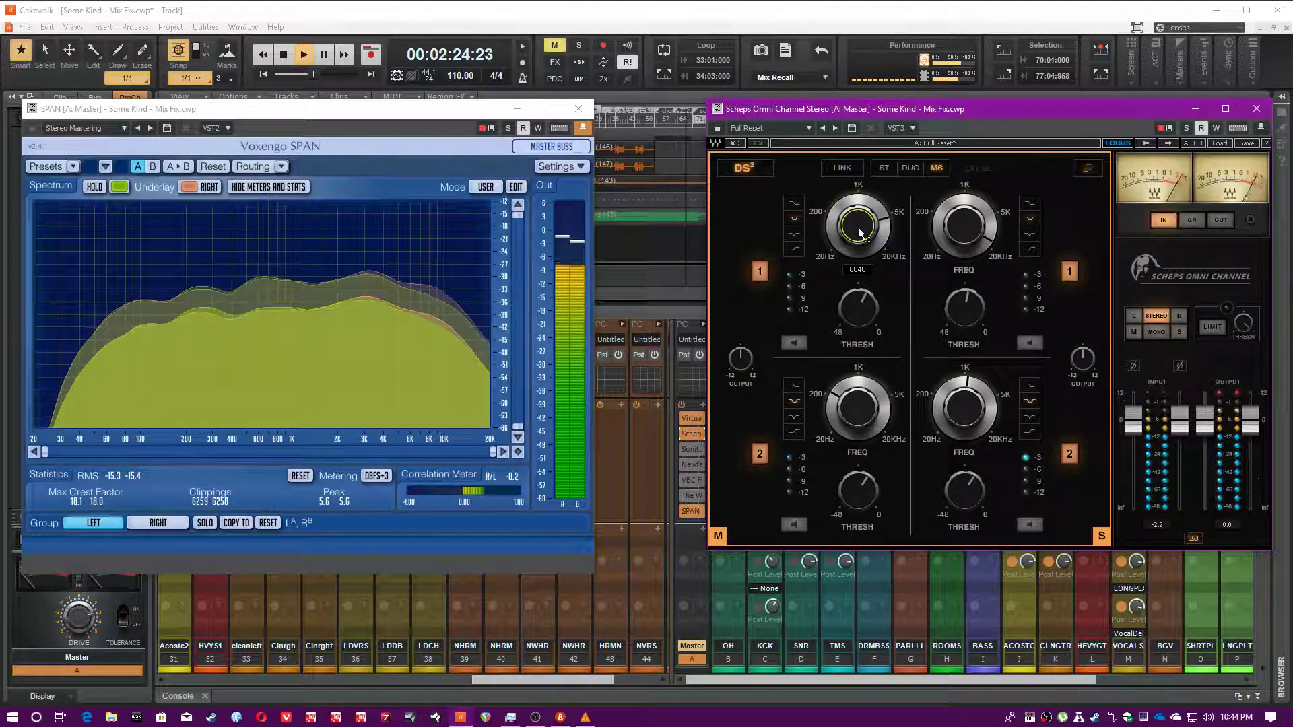
click(795, 343)
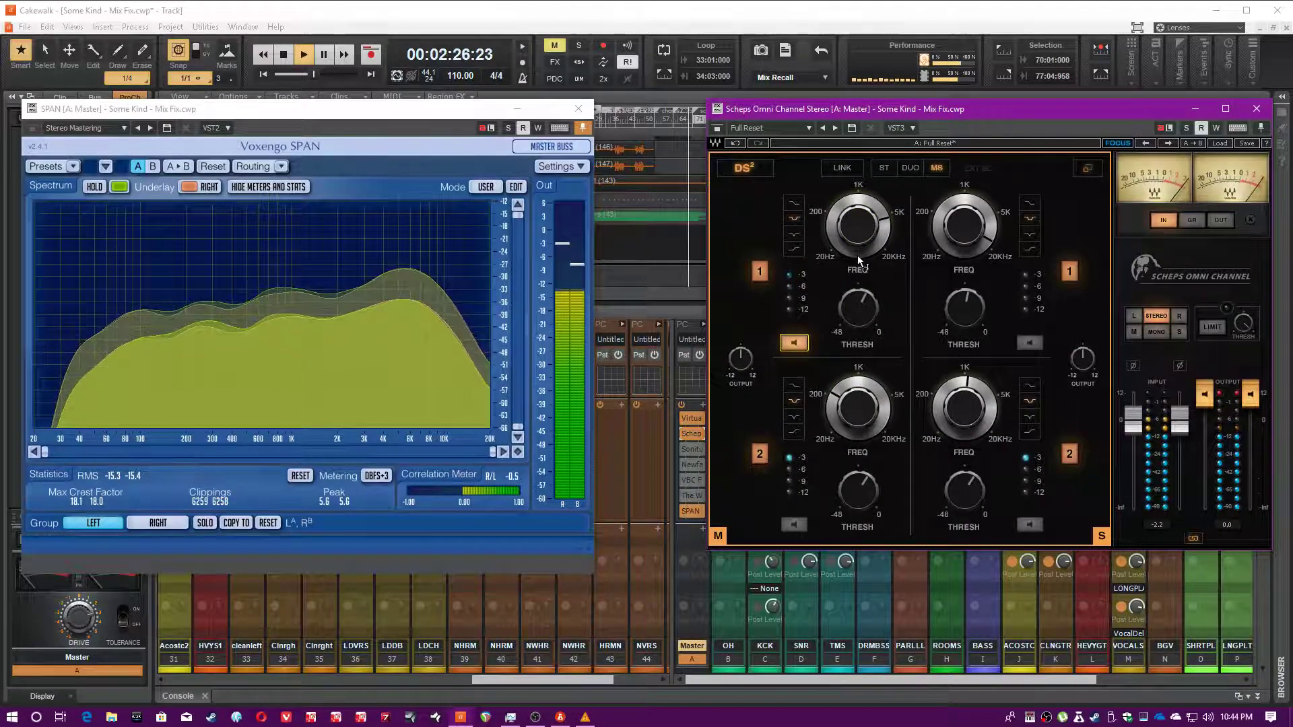
drag(862, 241, 863, 237)
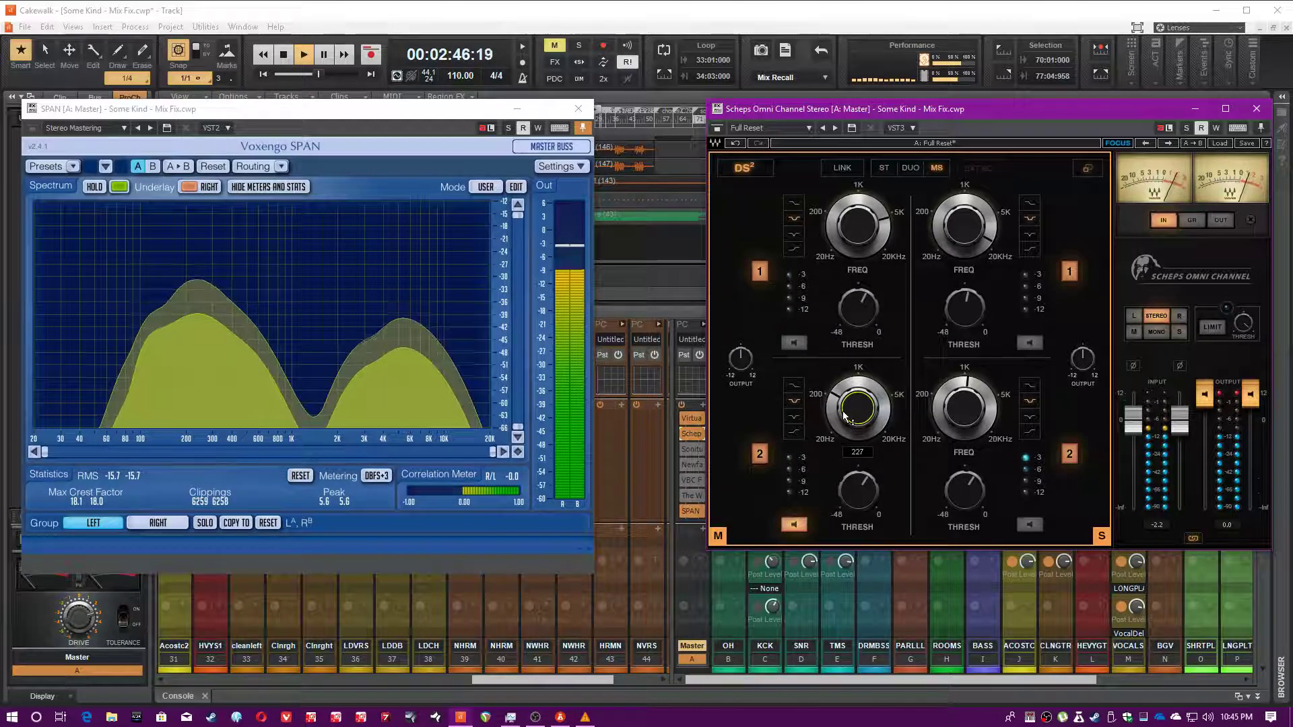
click(792, 523)
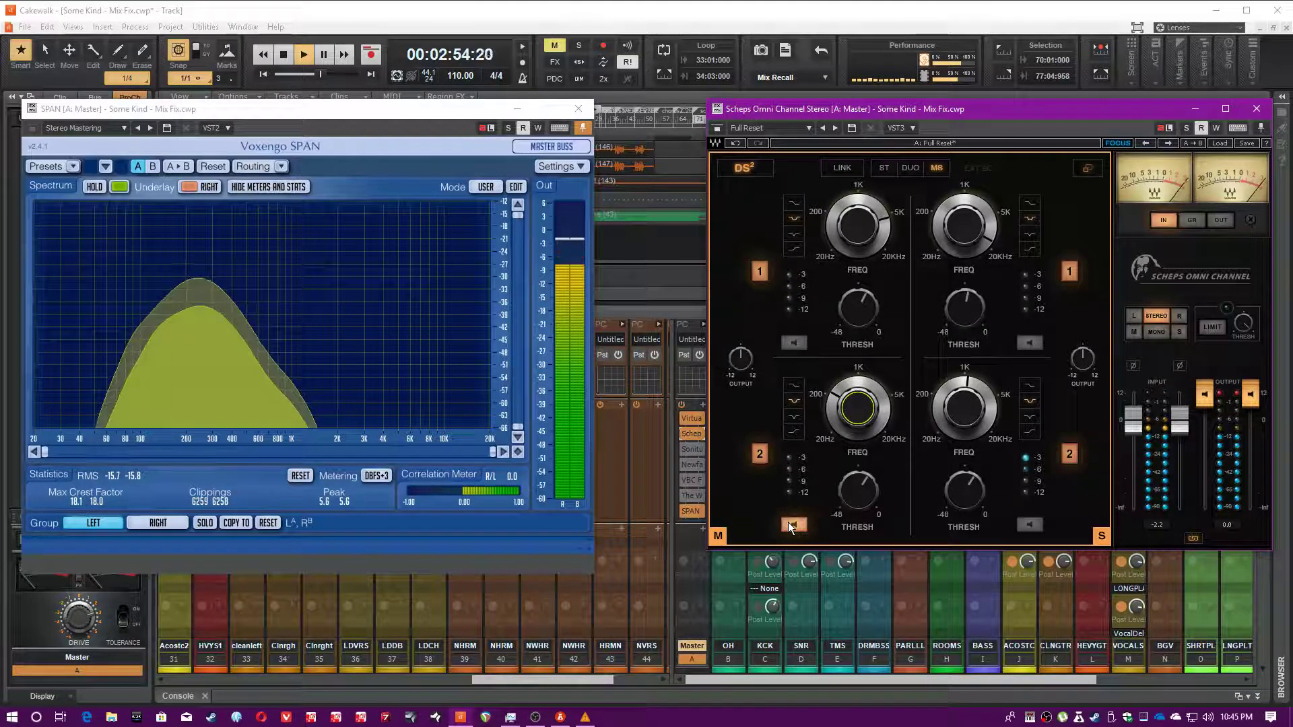
click(792, 524)
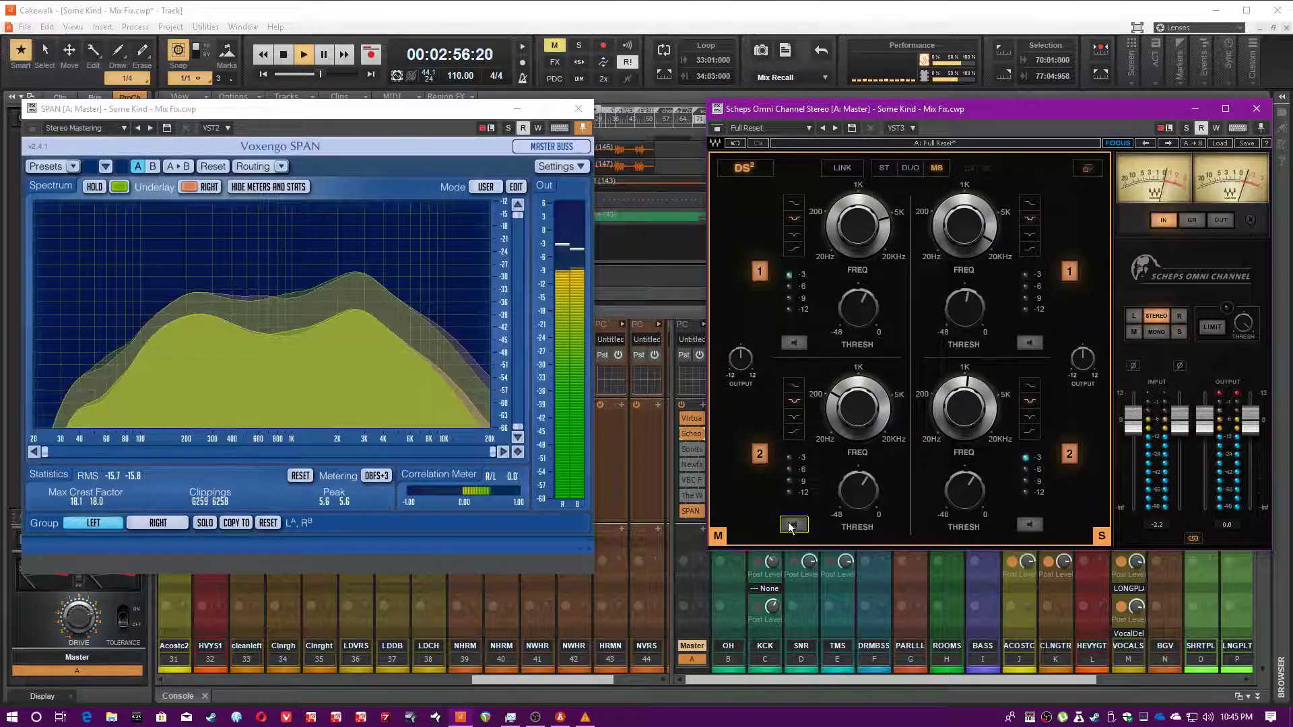
Audition the side channel's DS2 bands 2 and 1 soloed in turn, then collapse the DS2 section.
click(1029, 523)
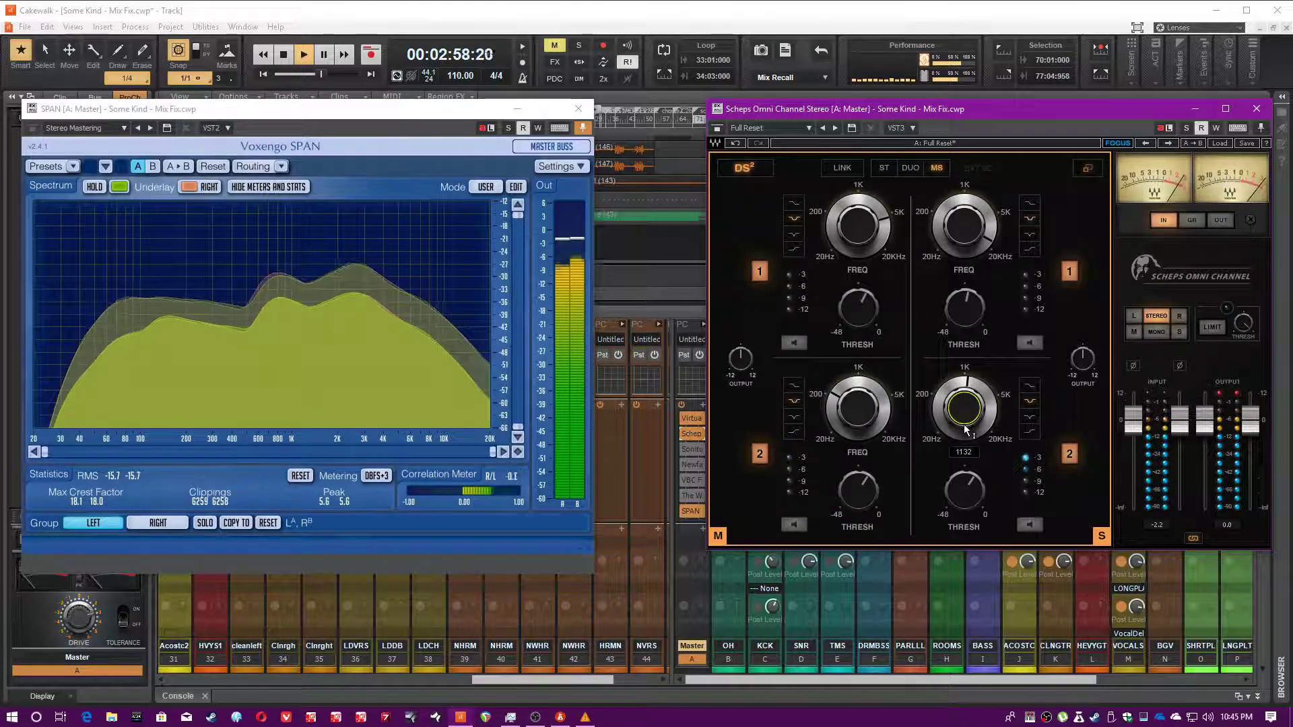
mouse_move(968, 418)
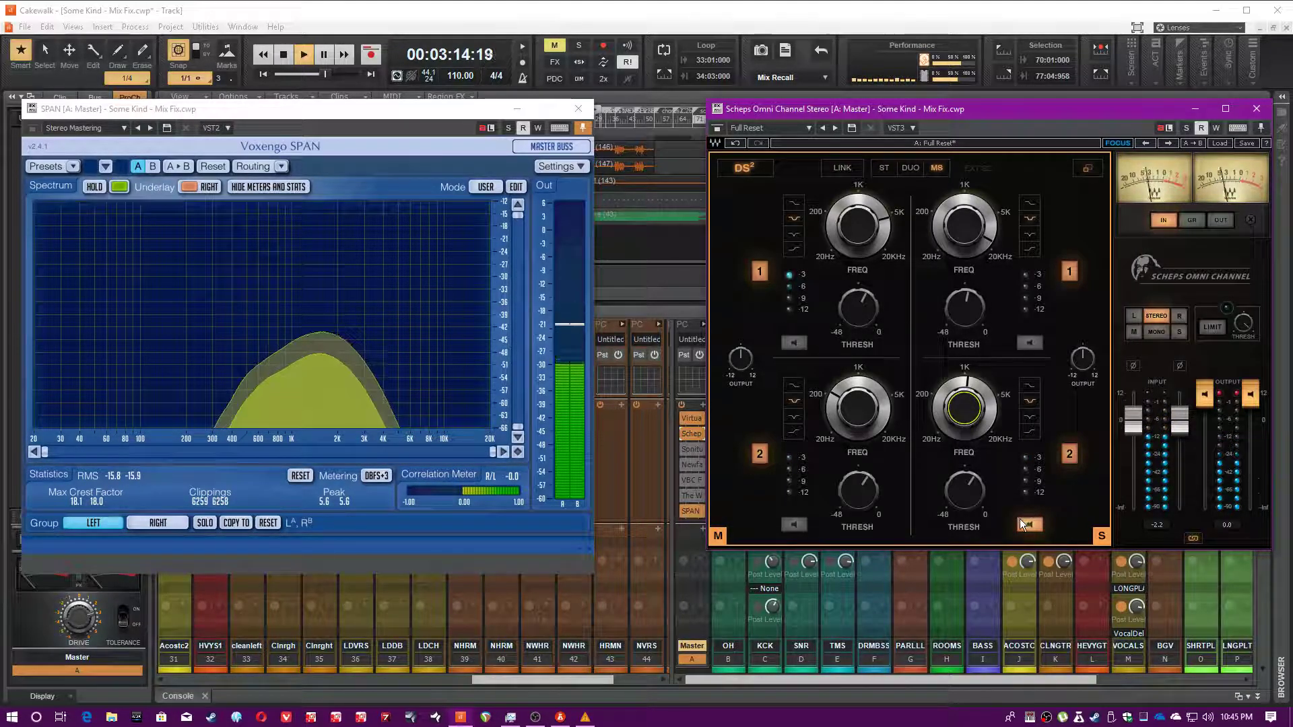
click(1030, 343)
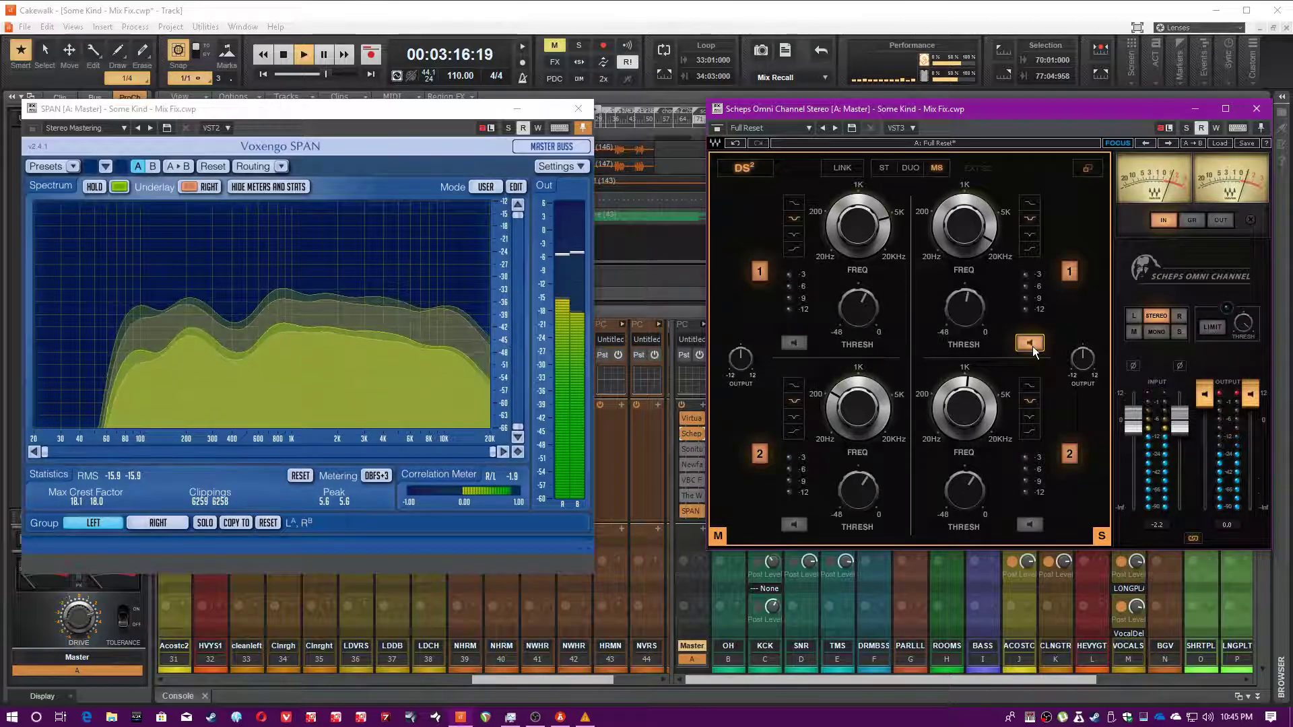
mouse_move(968, 239)
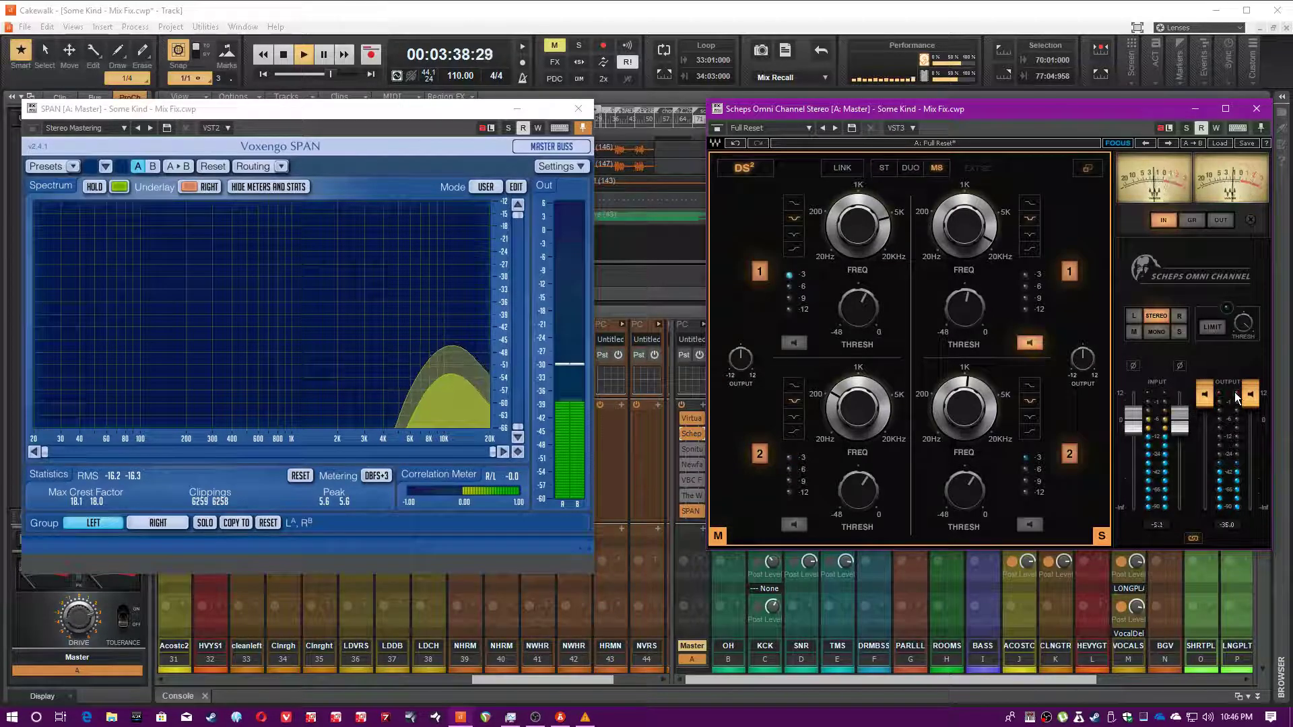
click(1031, 340)
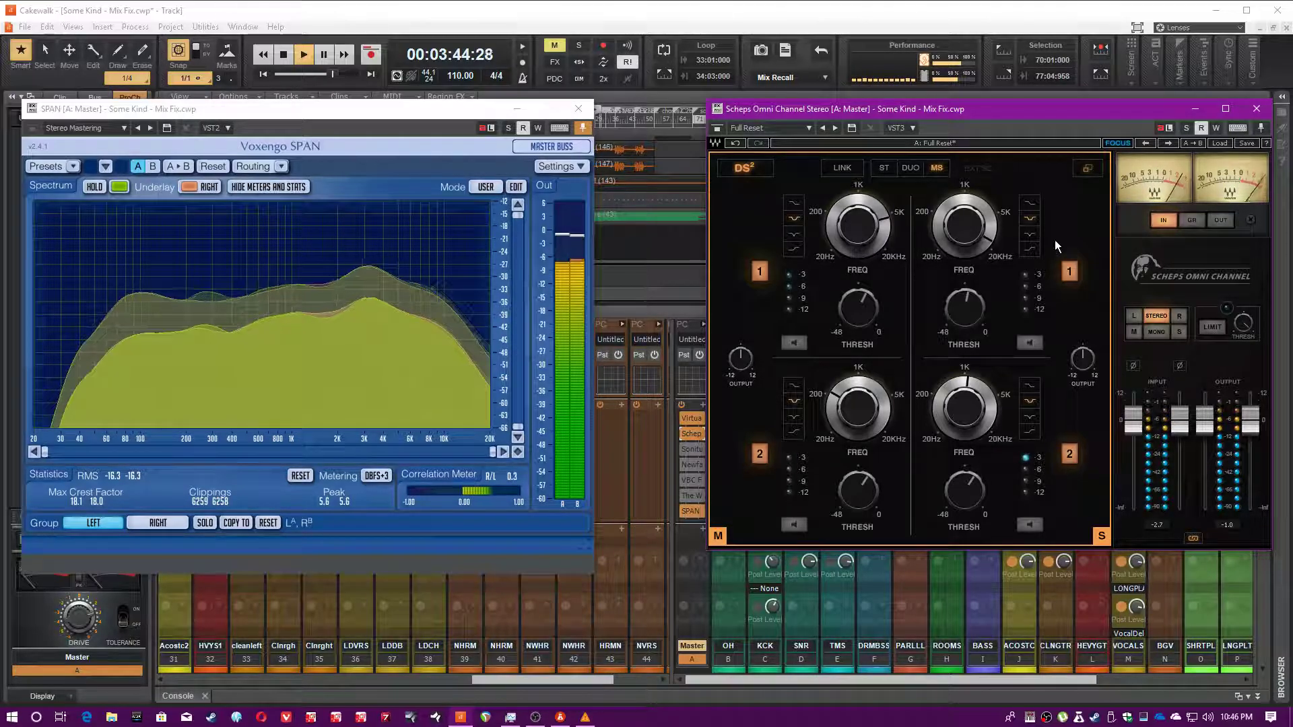
click(1088, 168)
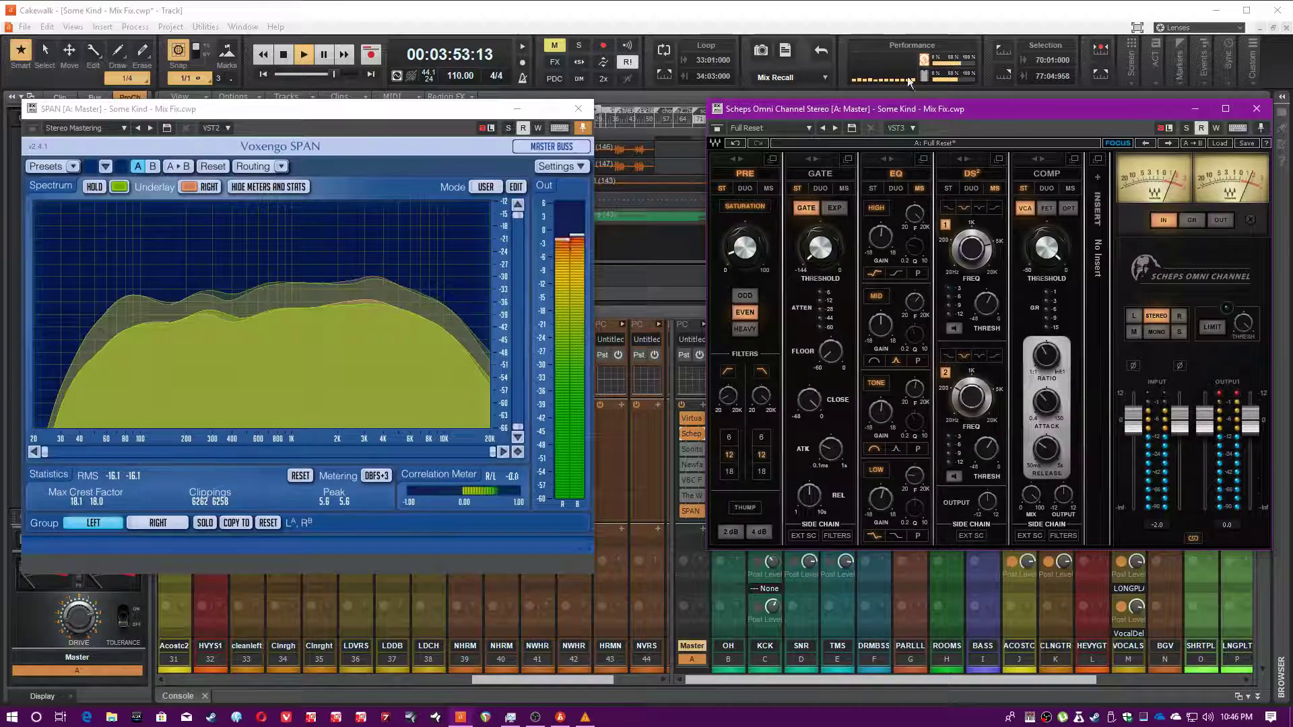
Close Scheps Omni Channel, open and enable Sonitus Multiband on the Master bus, and play the song with its common band settings shown.
key(space)
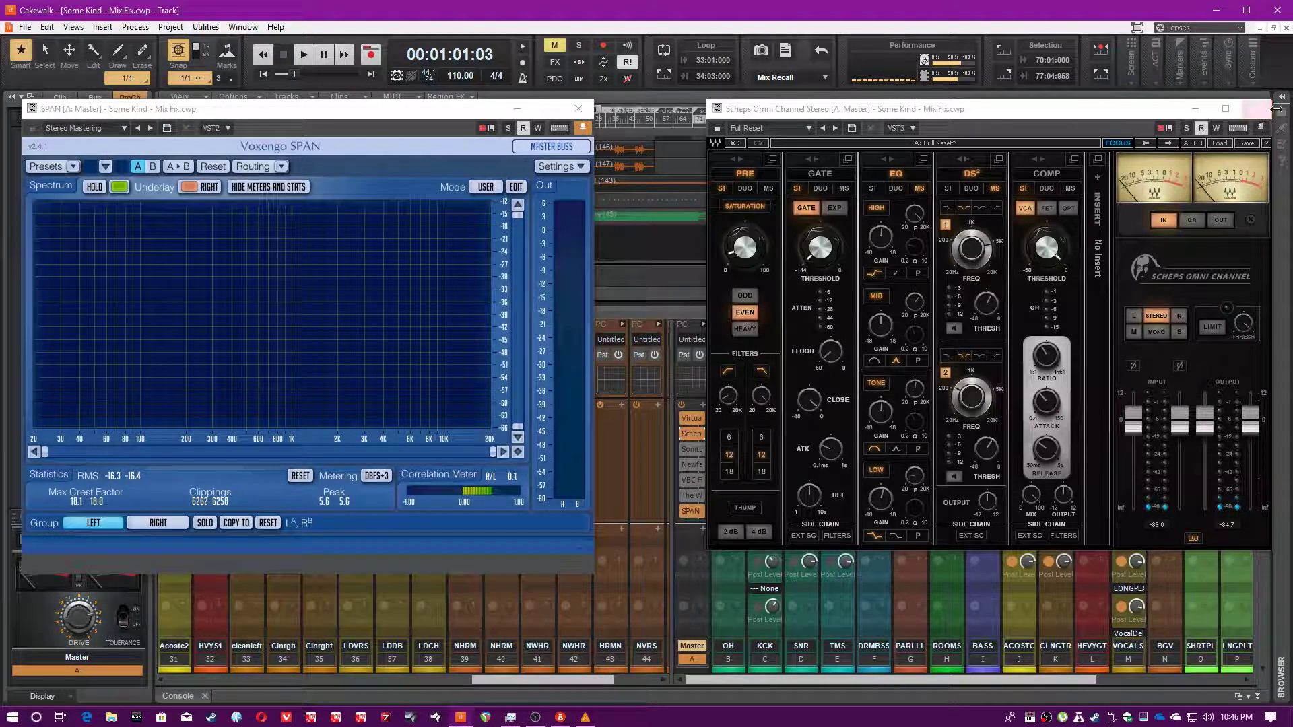
click(1263, 114)
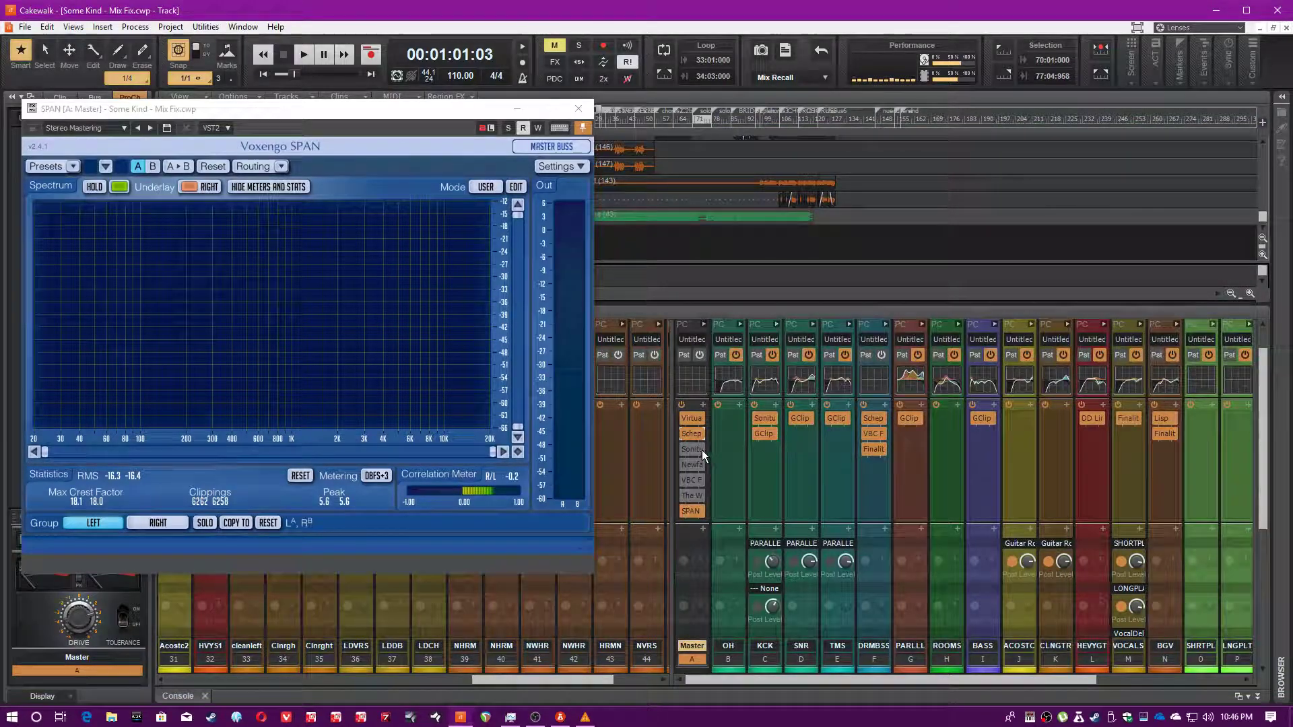
double_click(701, 450)
click(682, 451)
key(space)
drag(842, 112, 886, 148)
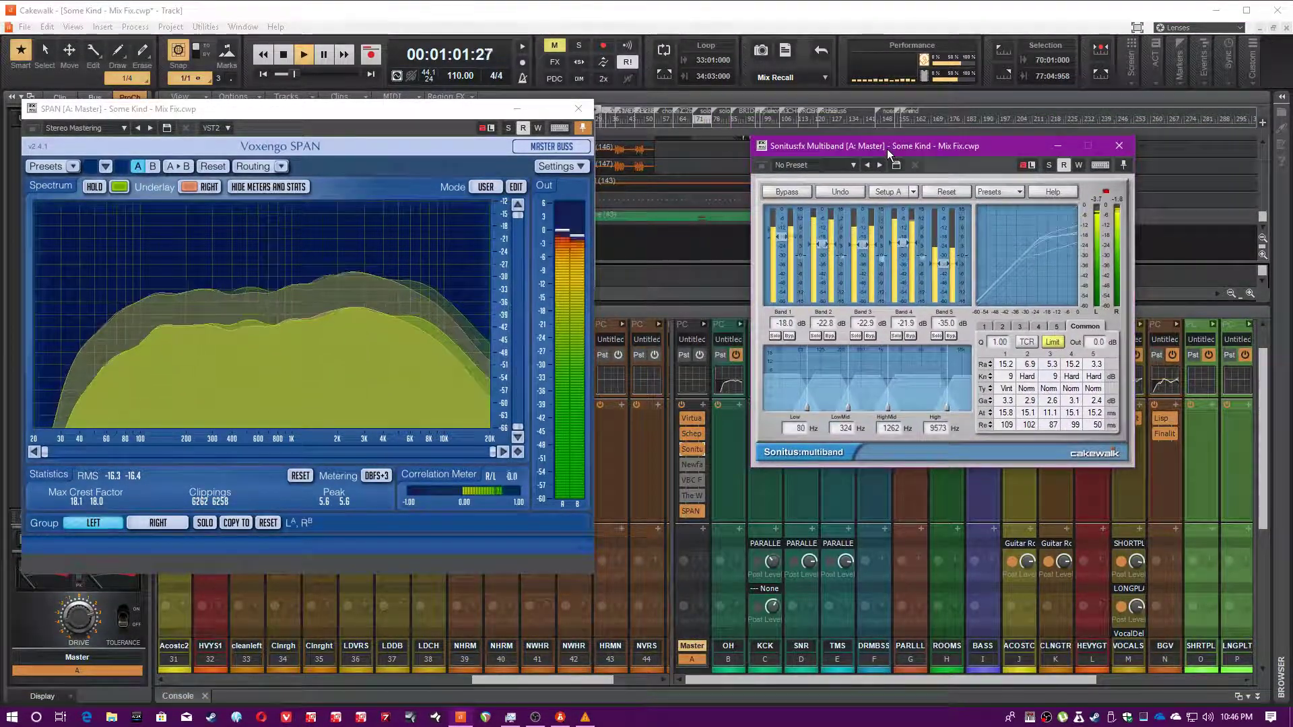
click(779, 235)
click(1081, 326)
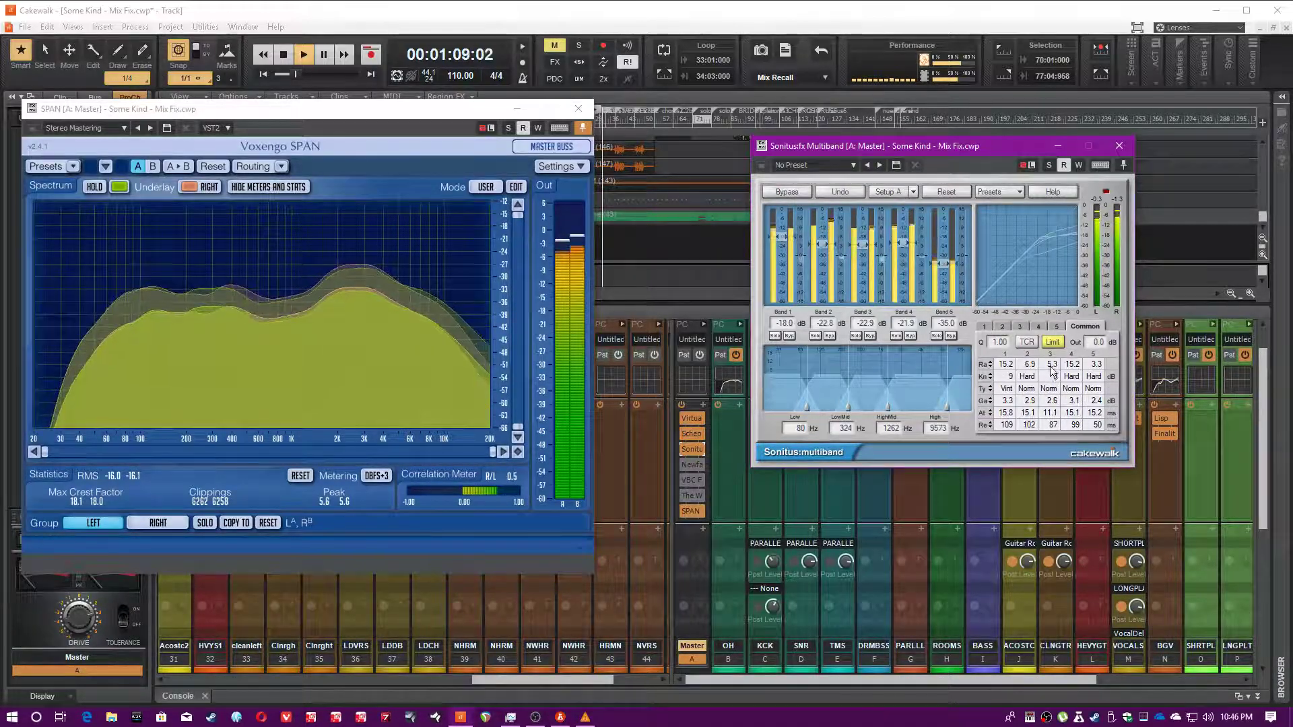
Audition the Multiband's bands 1 and 2 soloed in turn during playback, then clear the solo and stop.
click(775, 335)
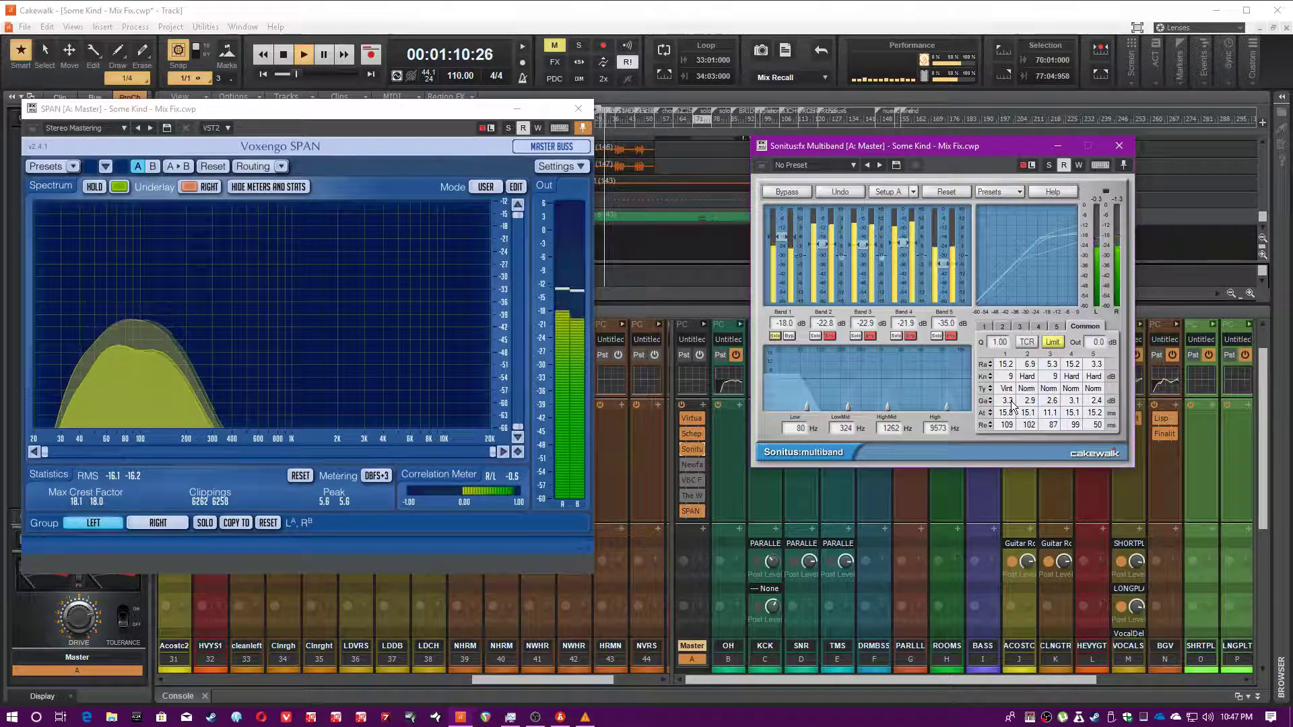
click(812, 336)
click(774, 336)
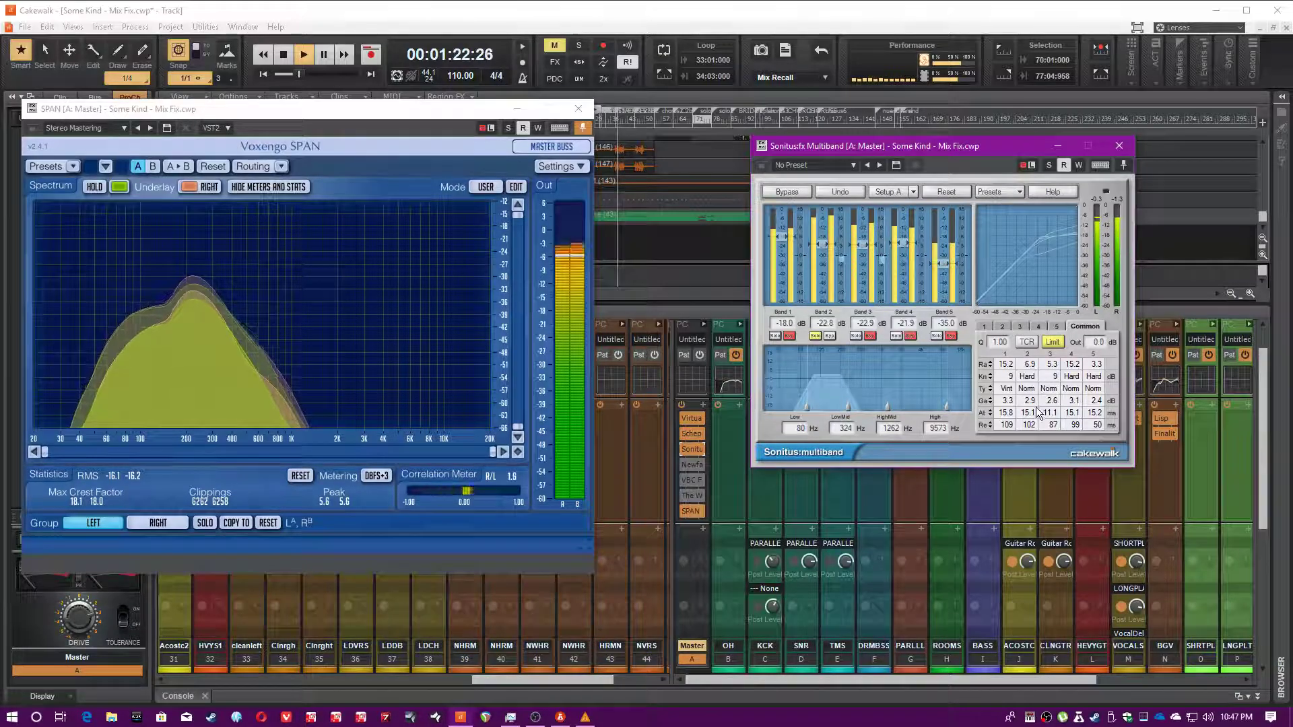
key(space)
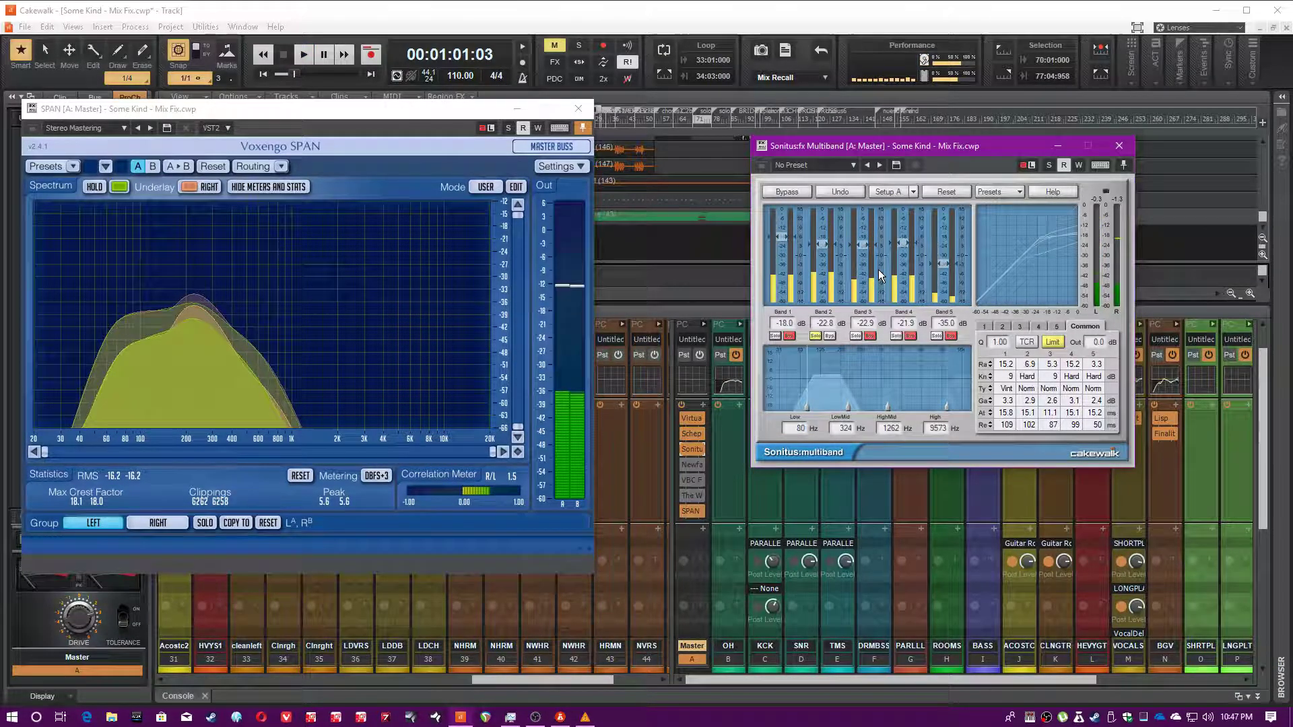
key(space)
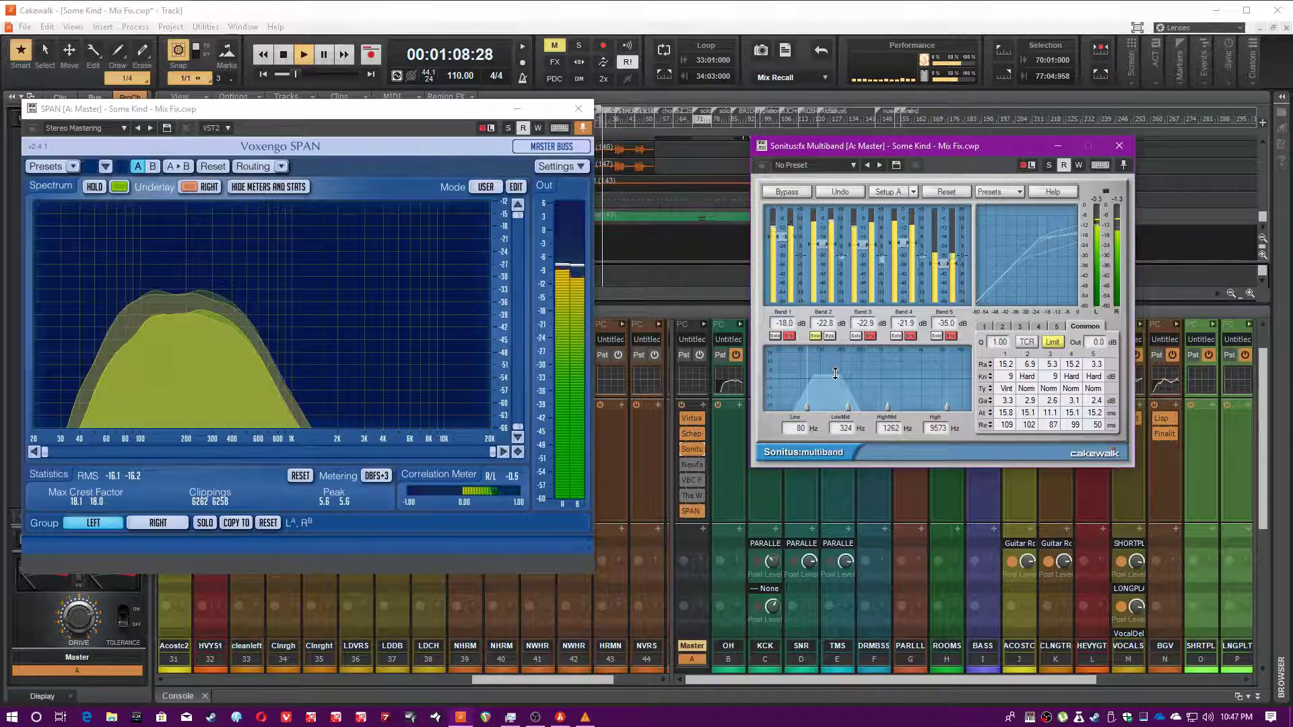
click(797, 333)
key(space)
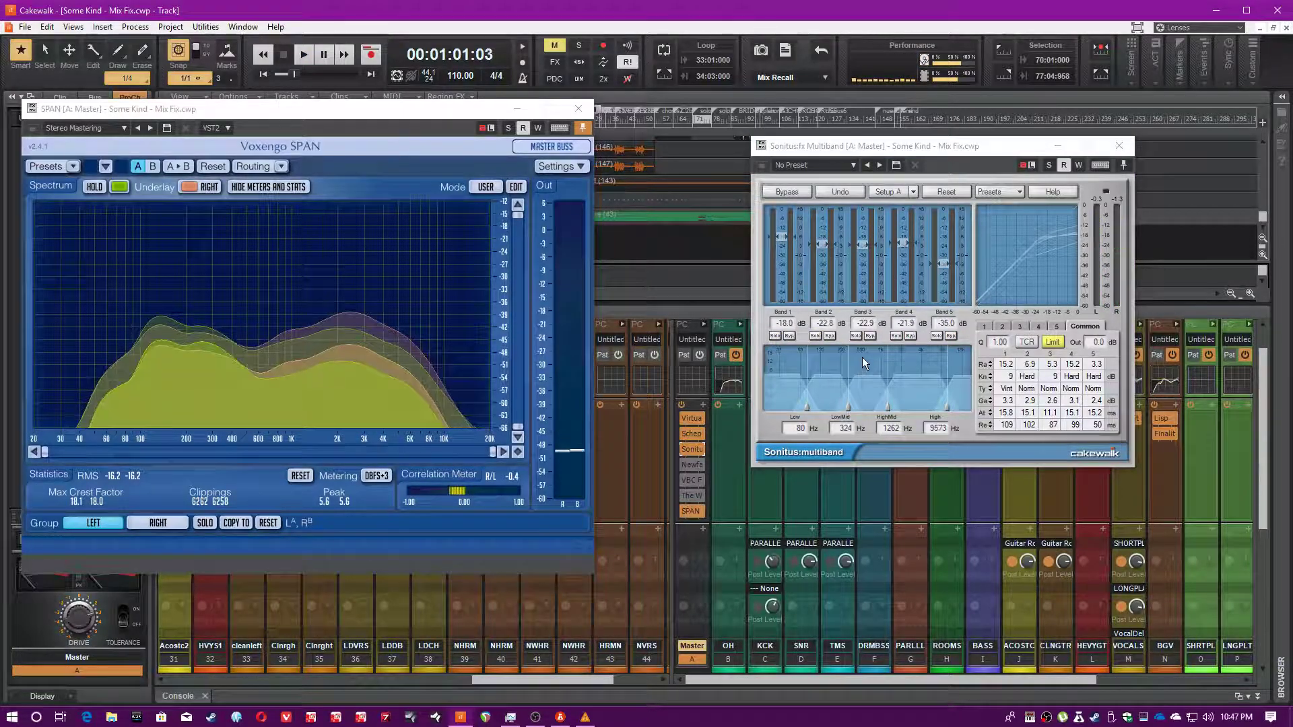
Play the song and audition the Multiband's bands 3, 4 and 5 soloed in turn, checking each in SPAN.
key(space)
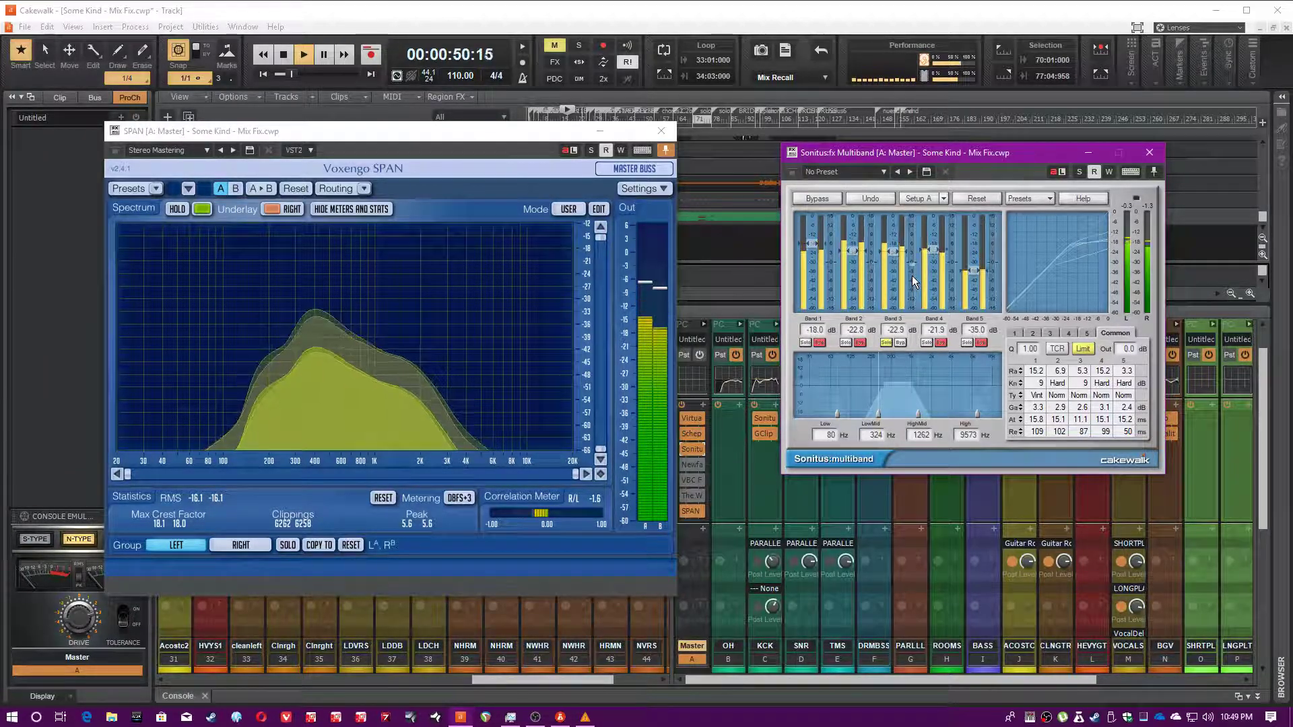
click(926, 343)
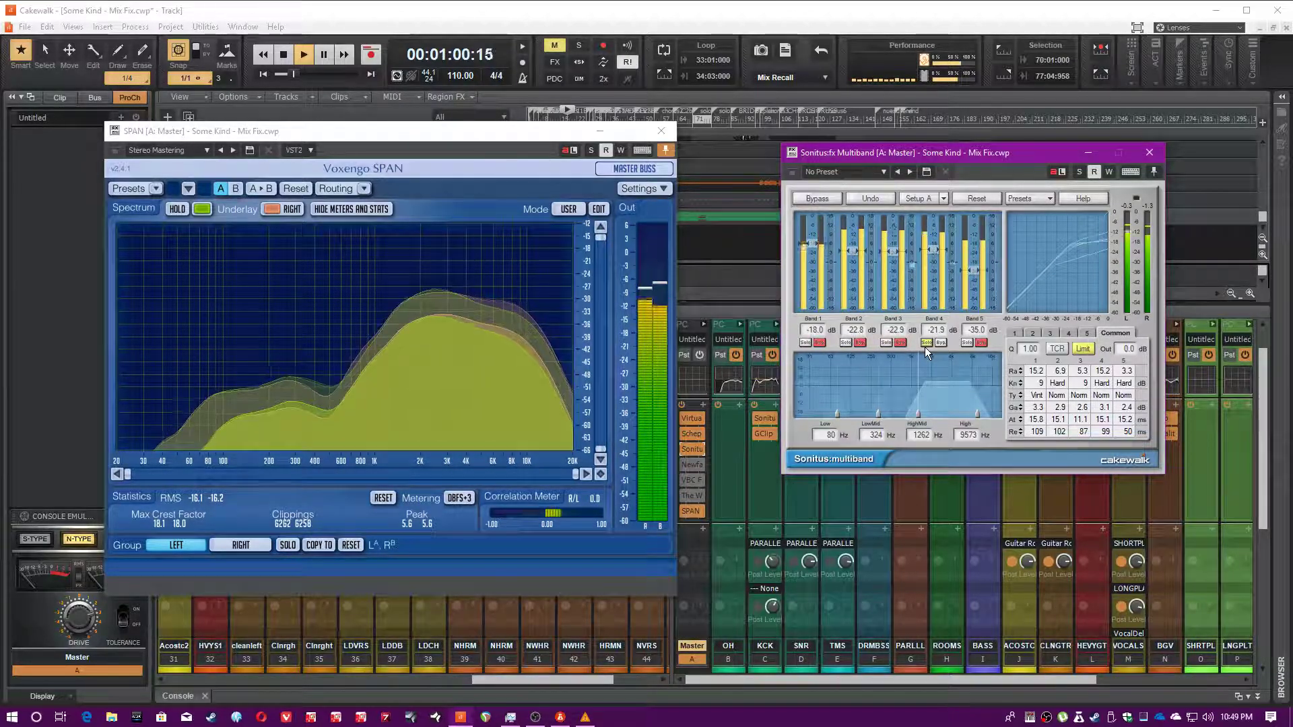
click(939, 354)
click(926, 342)
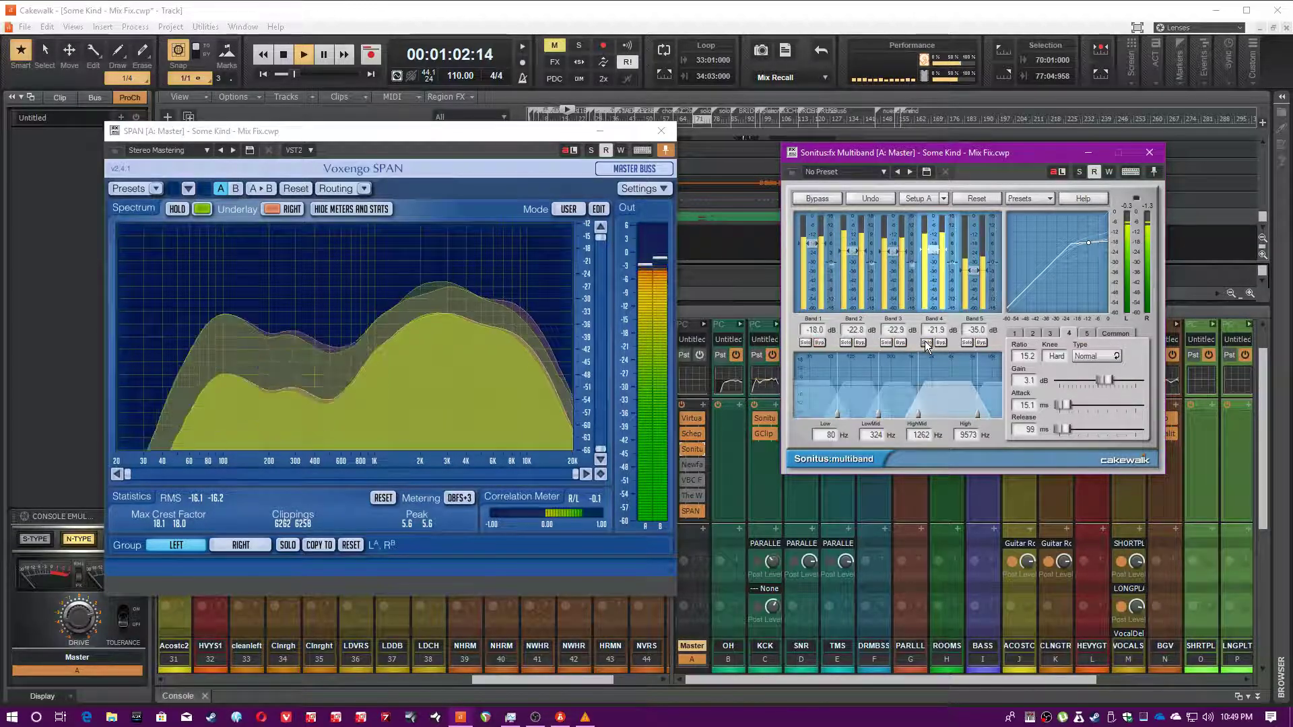
click(1119, 331)
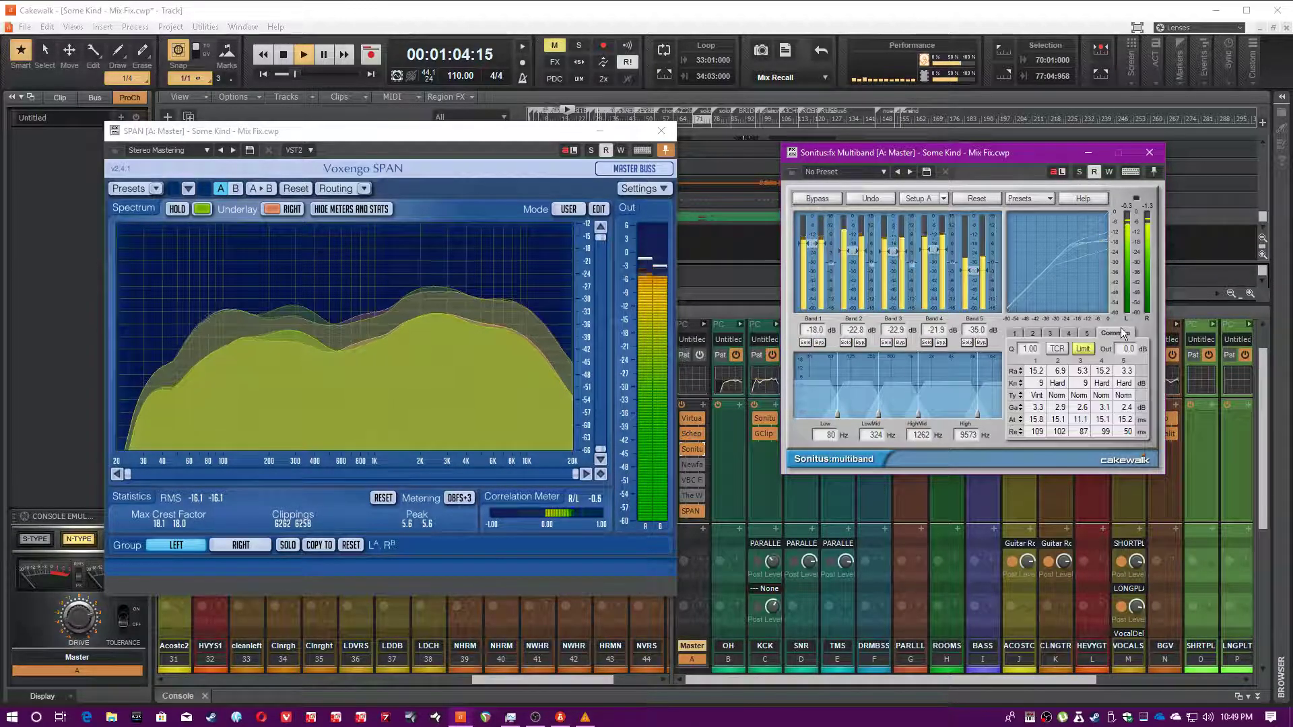
click(966, 342)
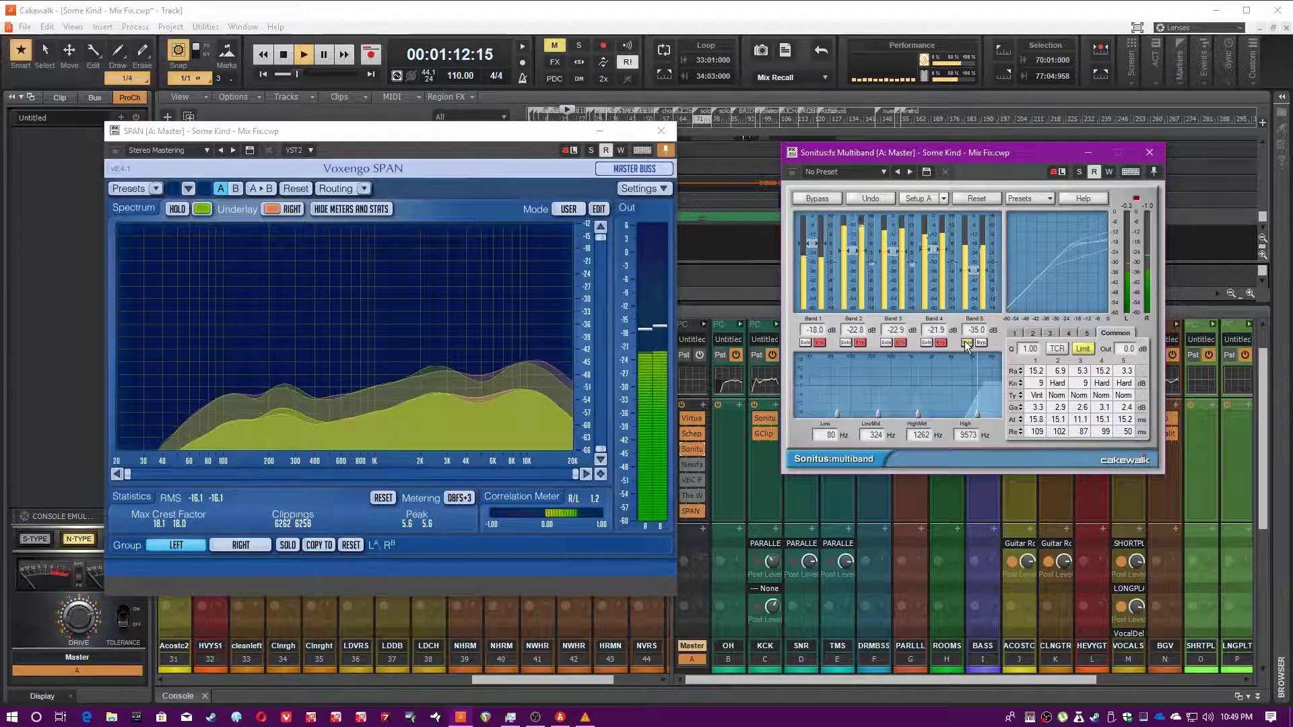
click(966, 342)
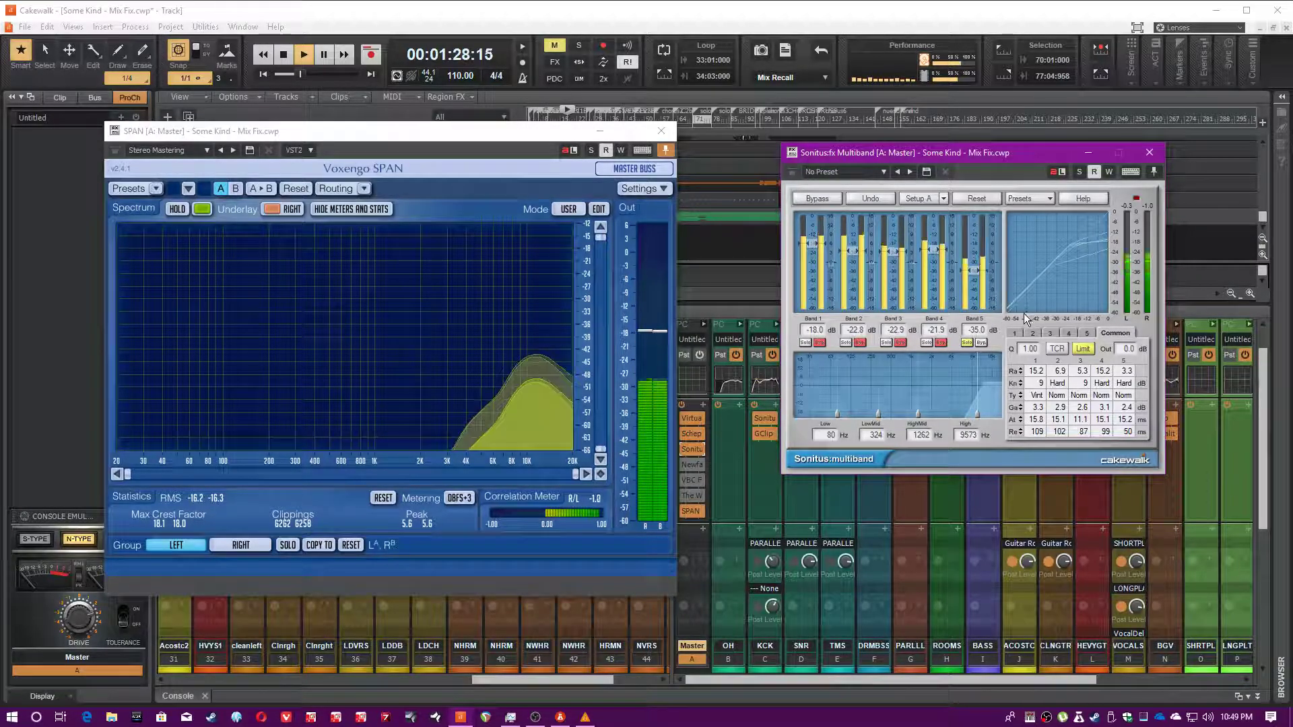
click(966, 343)
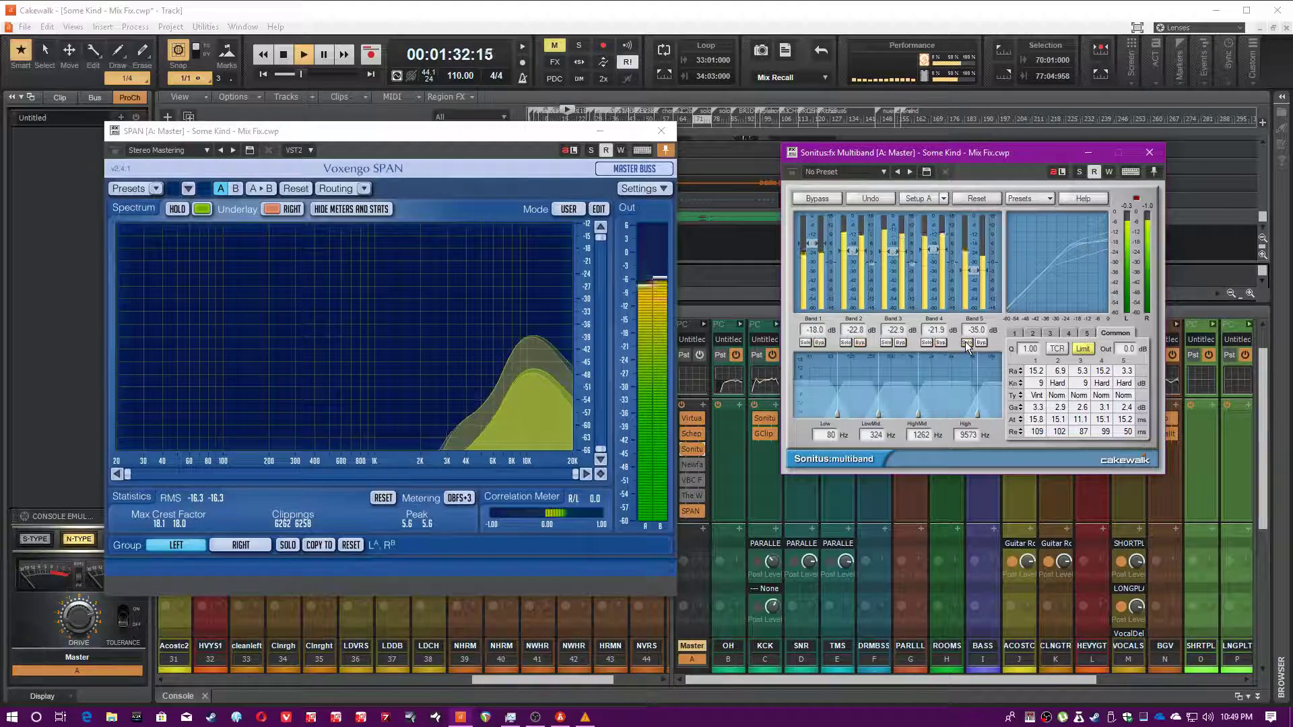
Compare the Master bus sound with Sonitus Multiband bypassed and enabled during playback, then close its window.
drag(990, 169, 1042, 156)
mouse_move(685, 449)
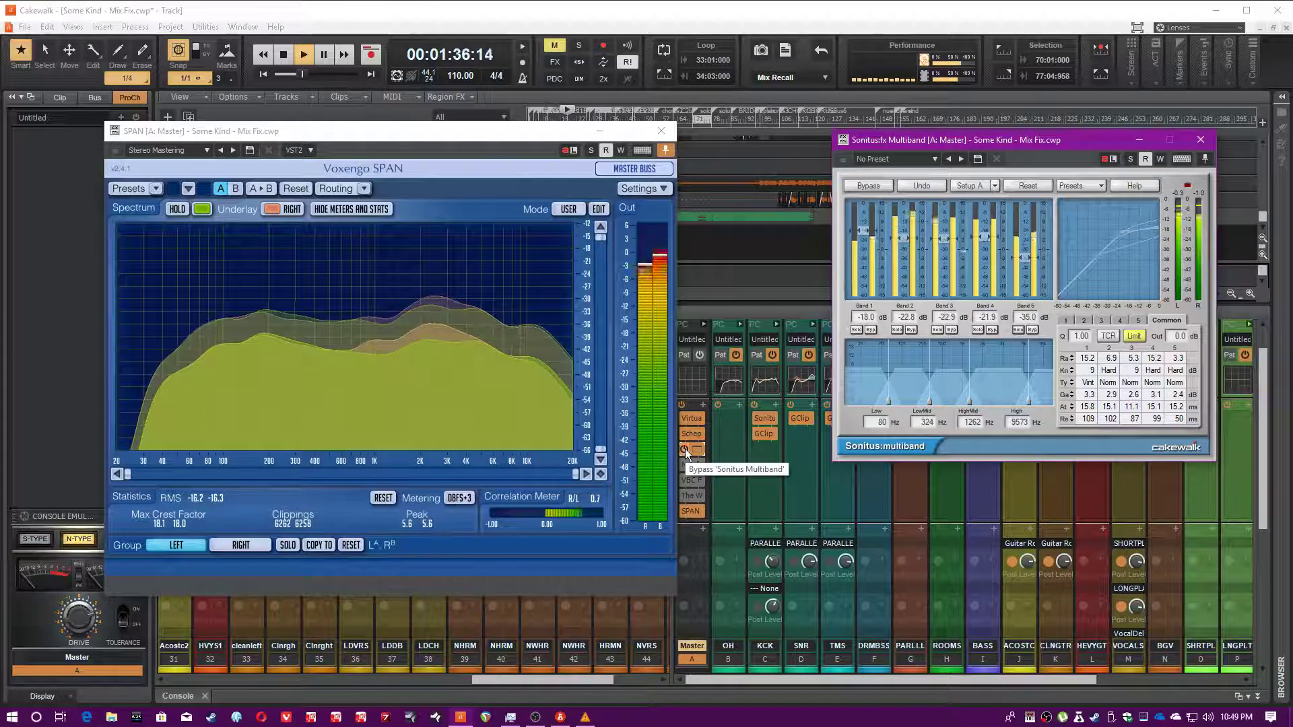
click(685, 449)
click(685, 448)
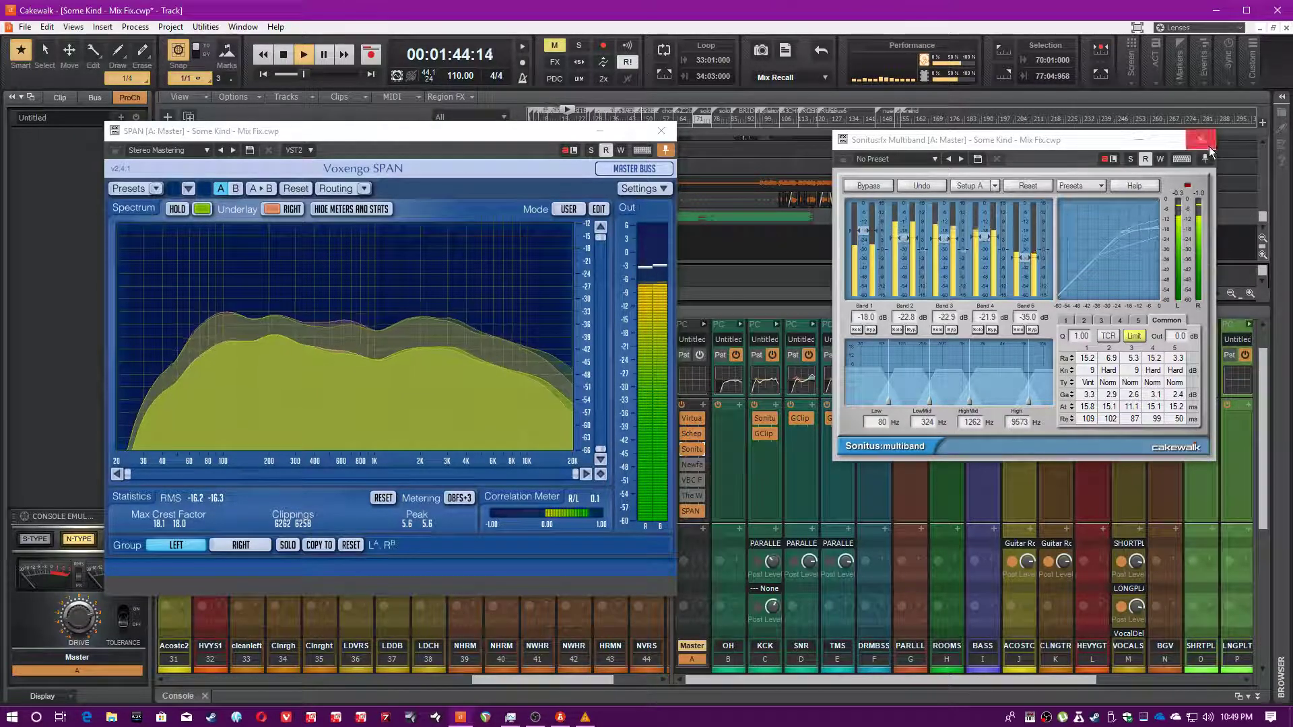
click(697, 449)
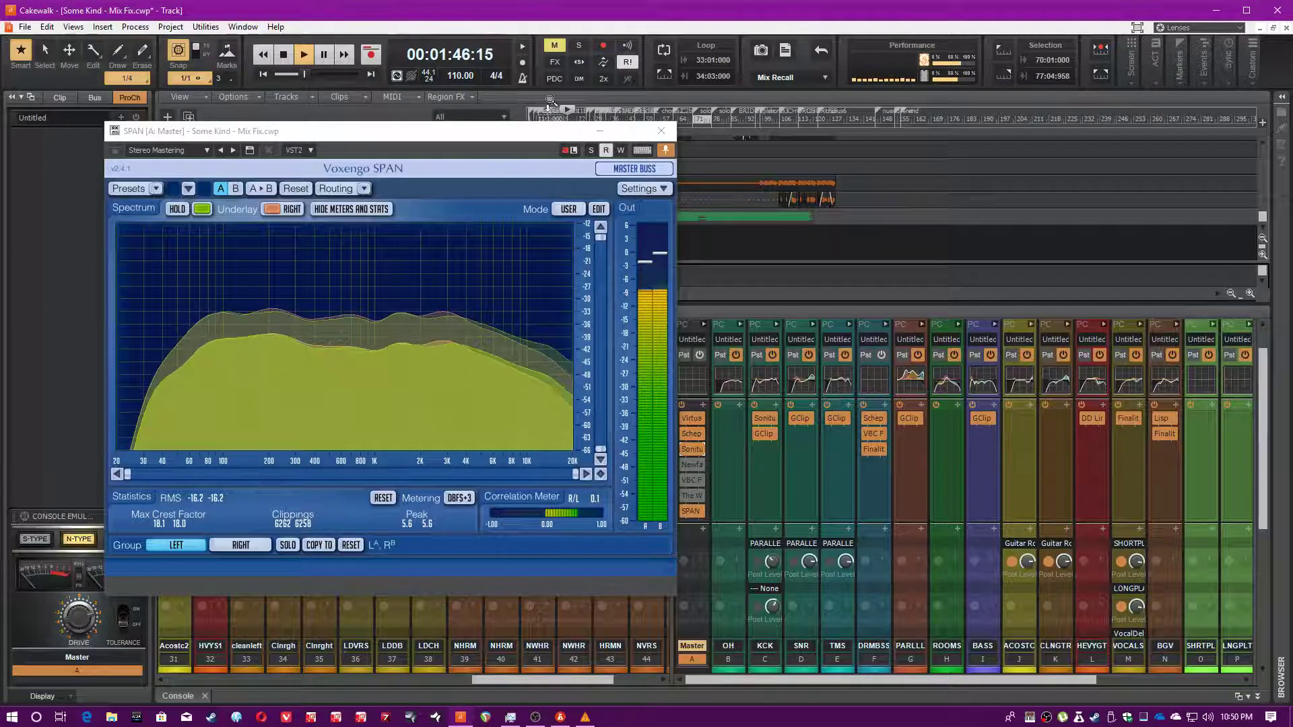
Stop playback, open Newfangled EQuivocate from the Master bus effects, and arrange its window beside SPAN.
drag(500, 138, 474, 137)
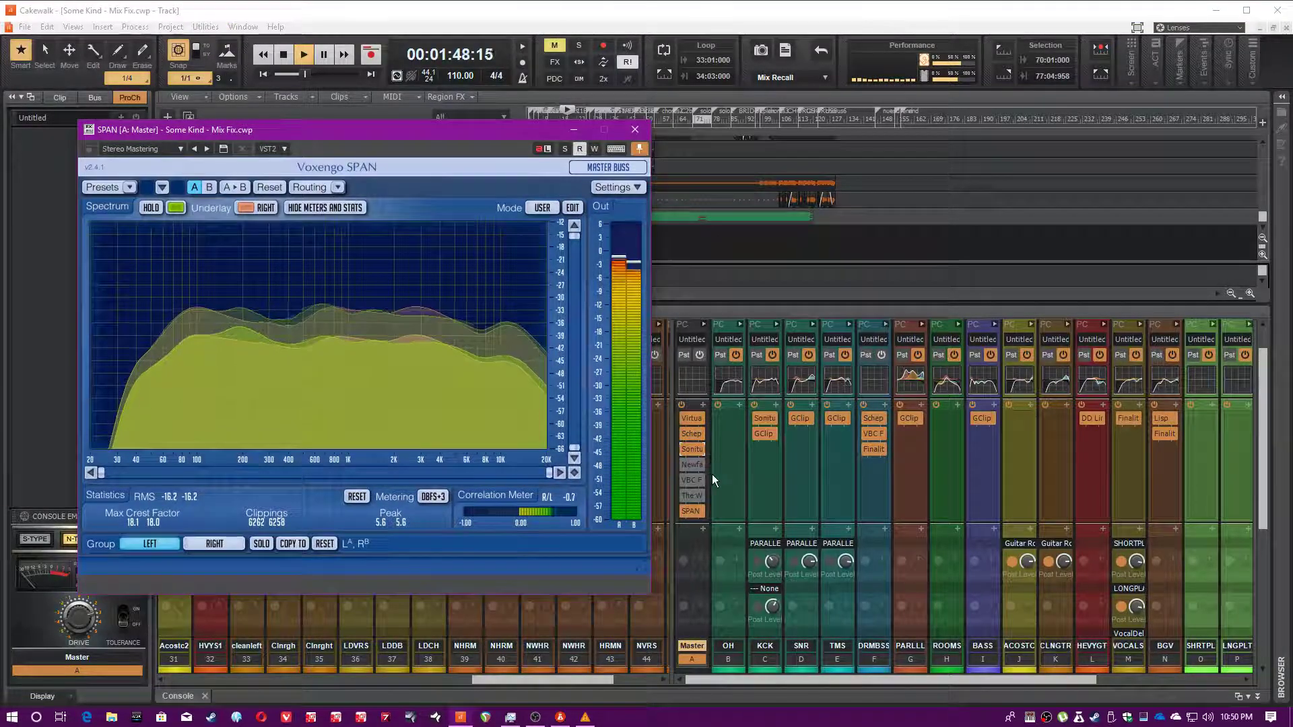
key(space)
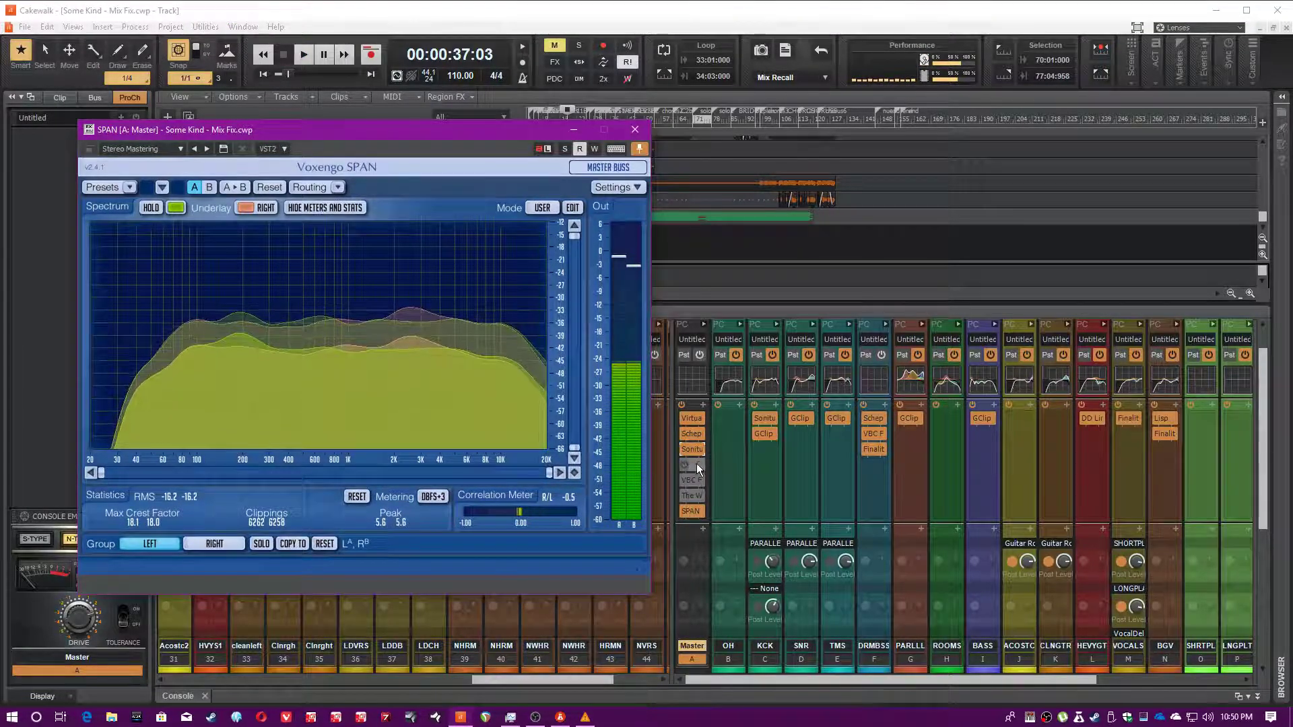
click(696, 463)
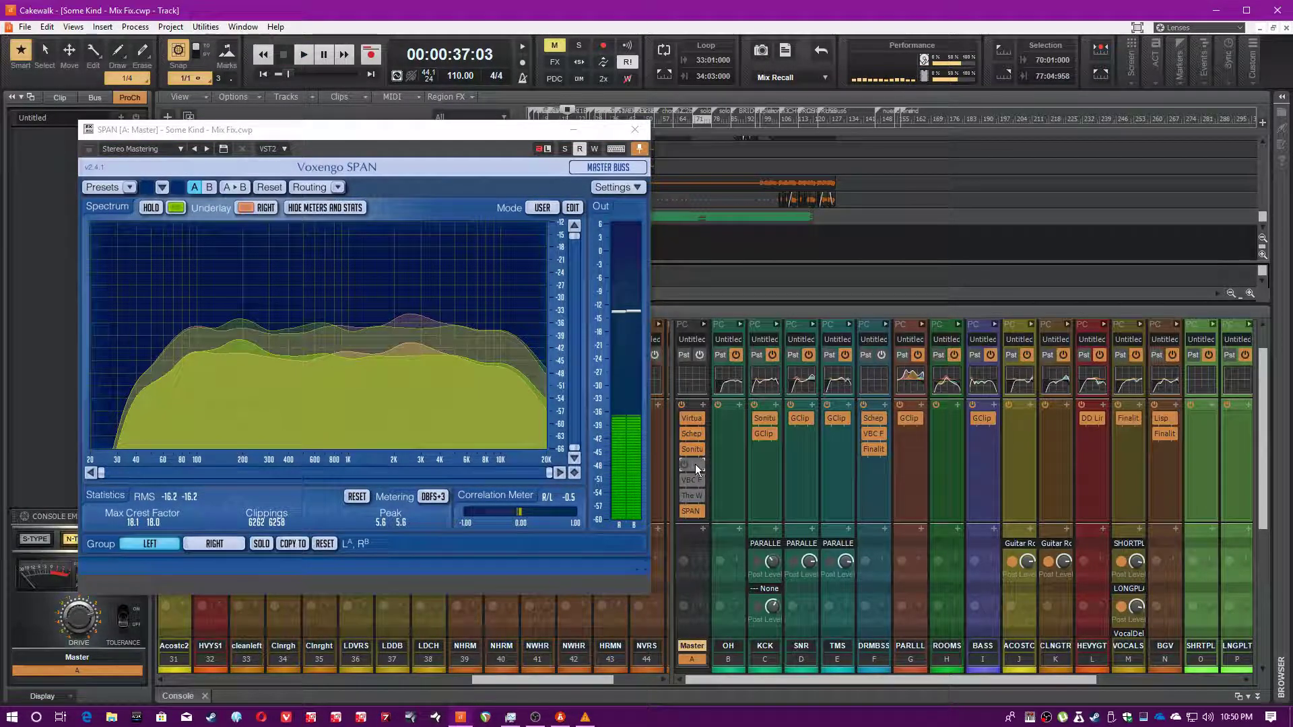
drag(1026, 140, 831, 178)
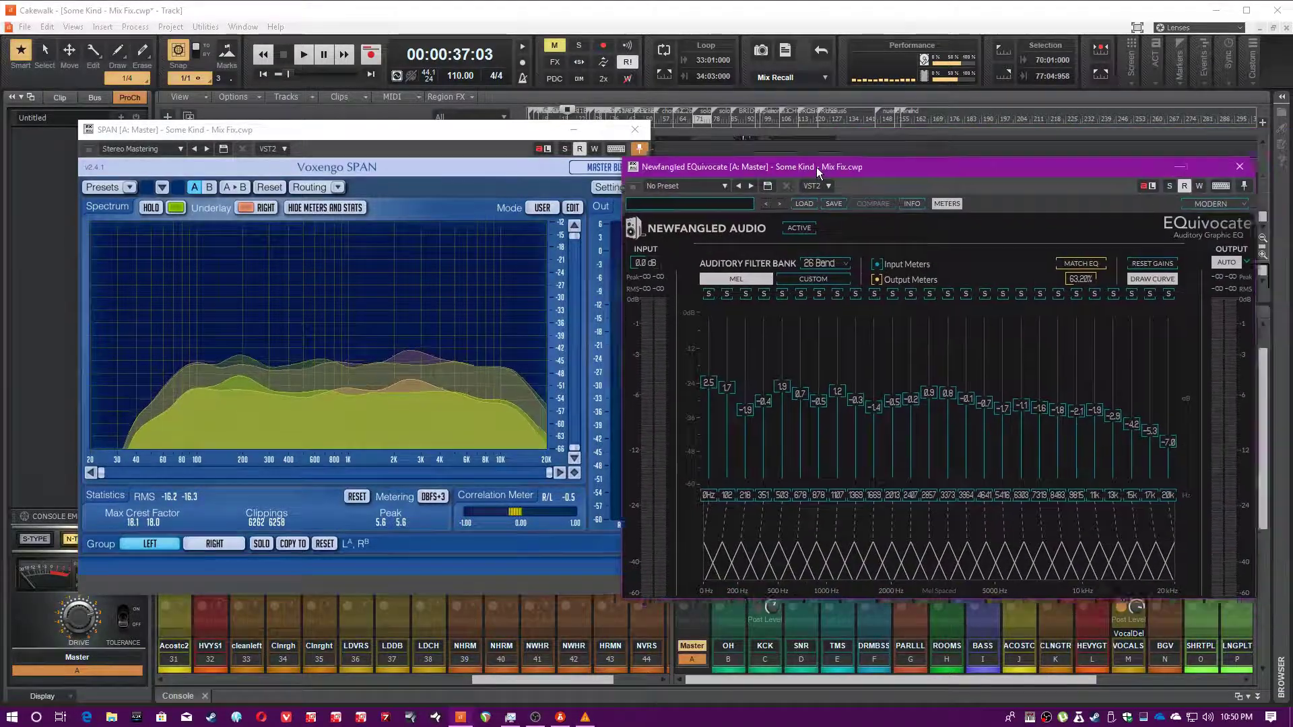
click(793, 4)
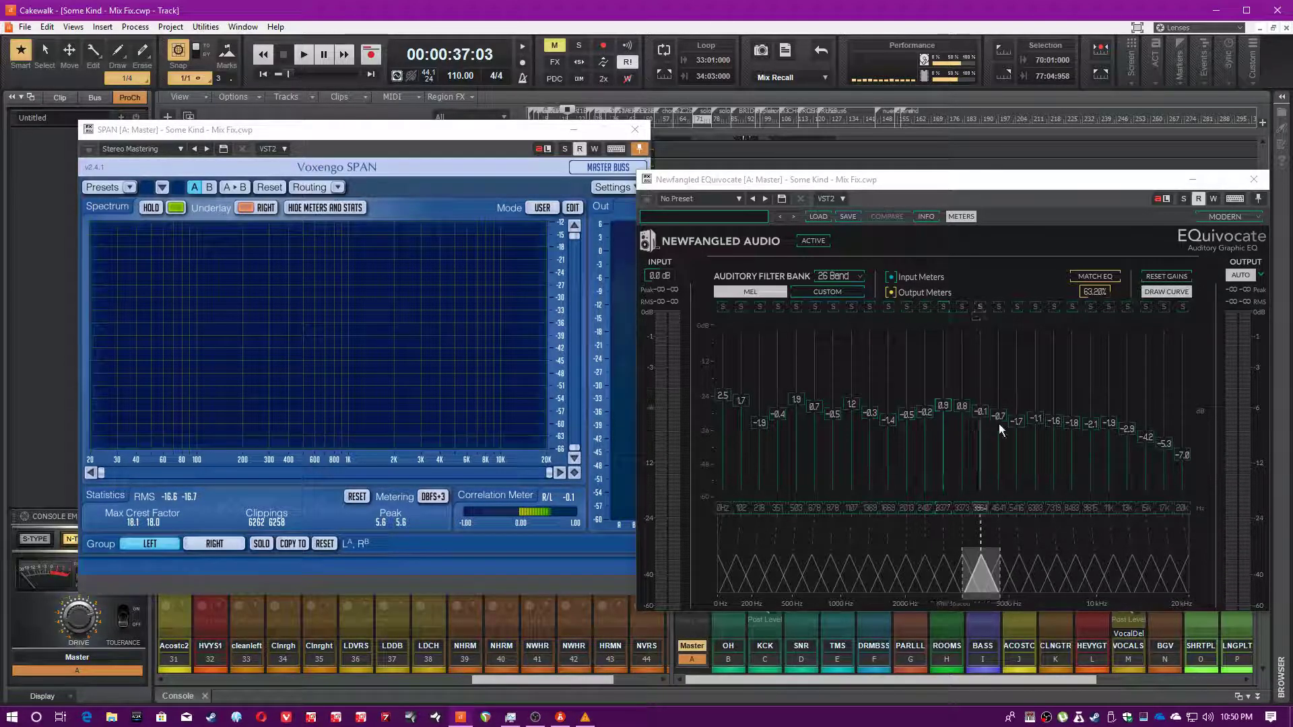
Close the Newfangled EQuivocate window and save the project.
click(1270, 183)
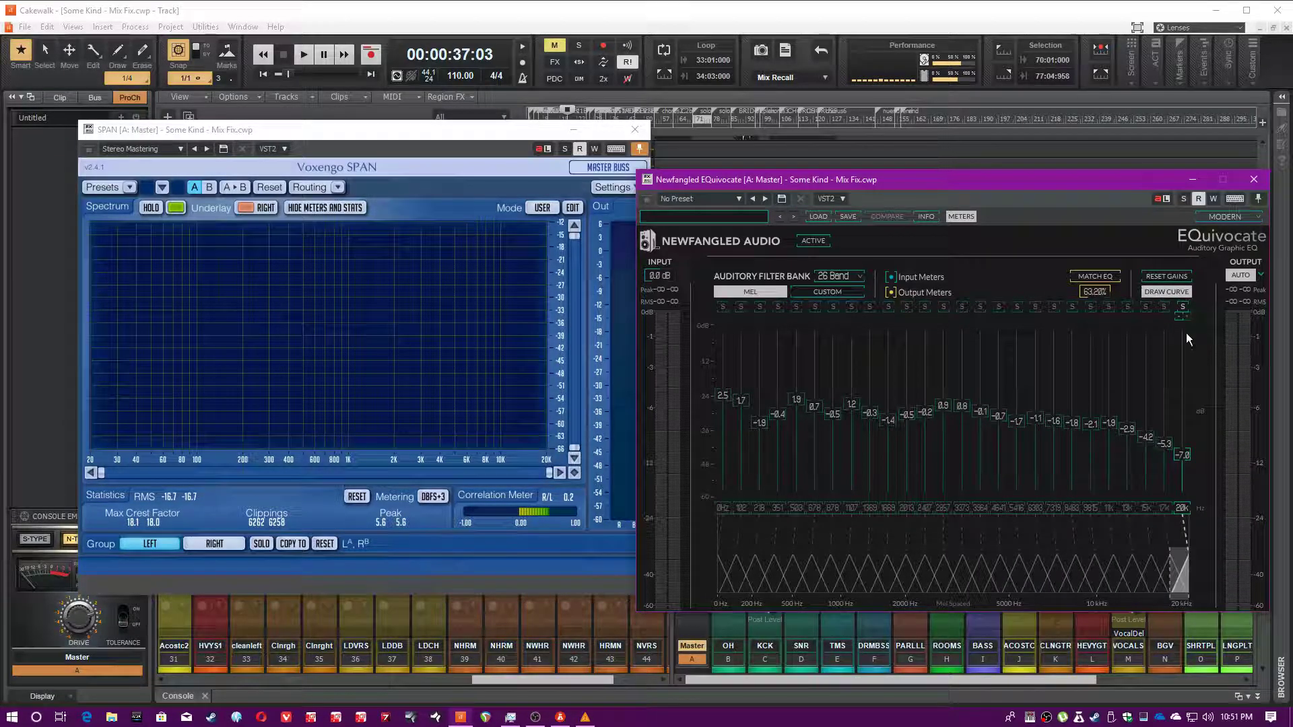
click(1255, 179)
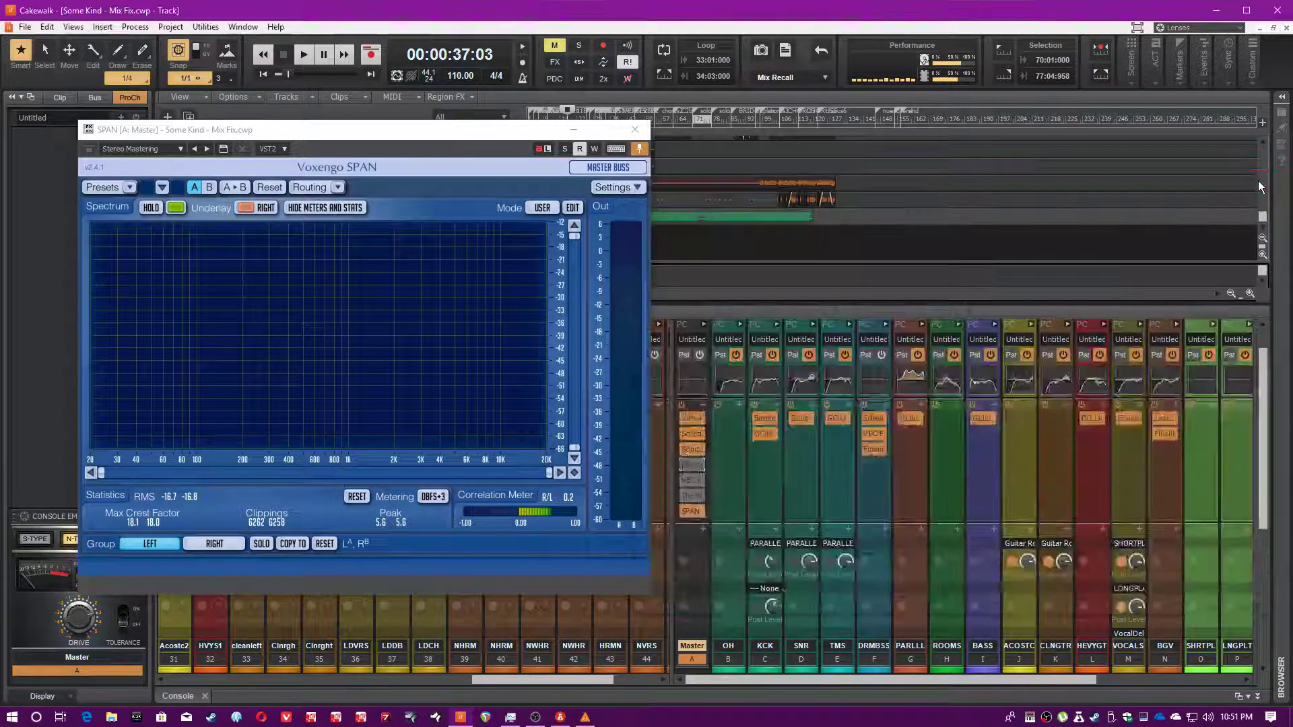
key(ctrl+s)
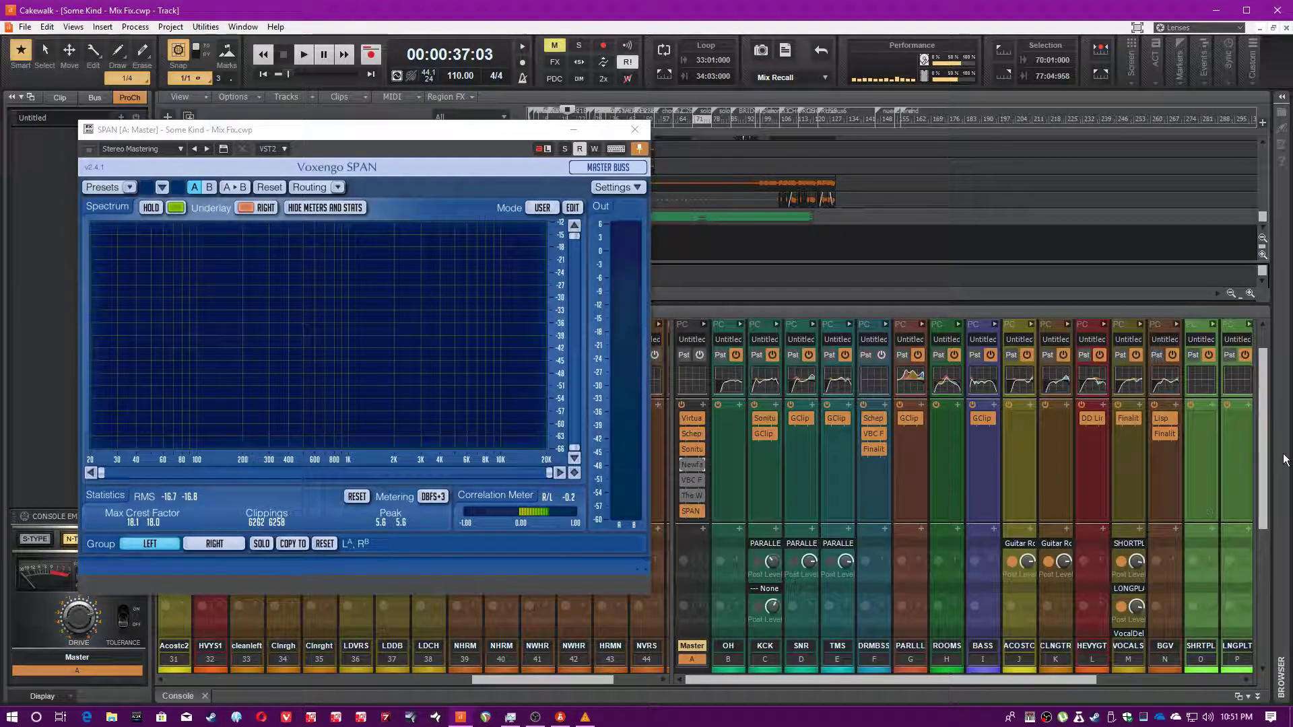
Enable and open VBC FG-Grey on the Master bus, place it beside SPAN, then play the song and check its release and attack.
drag(1261, 466, 1239, 453)
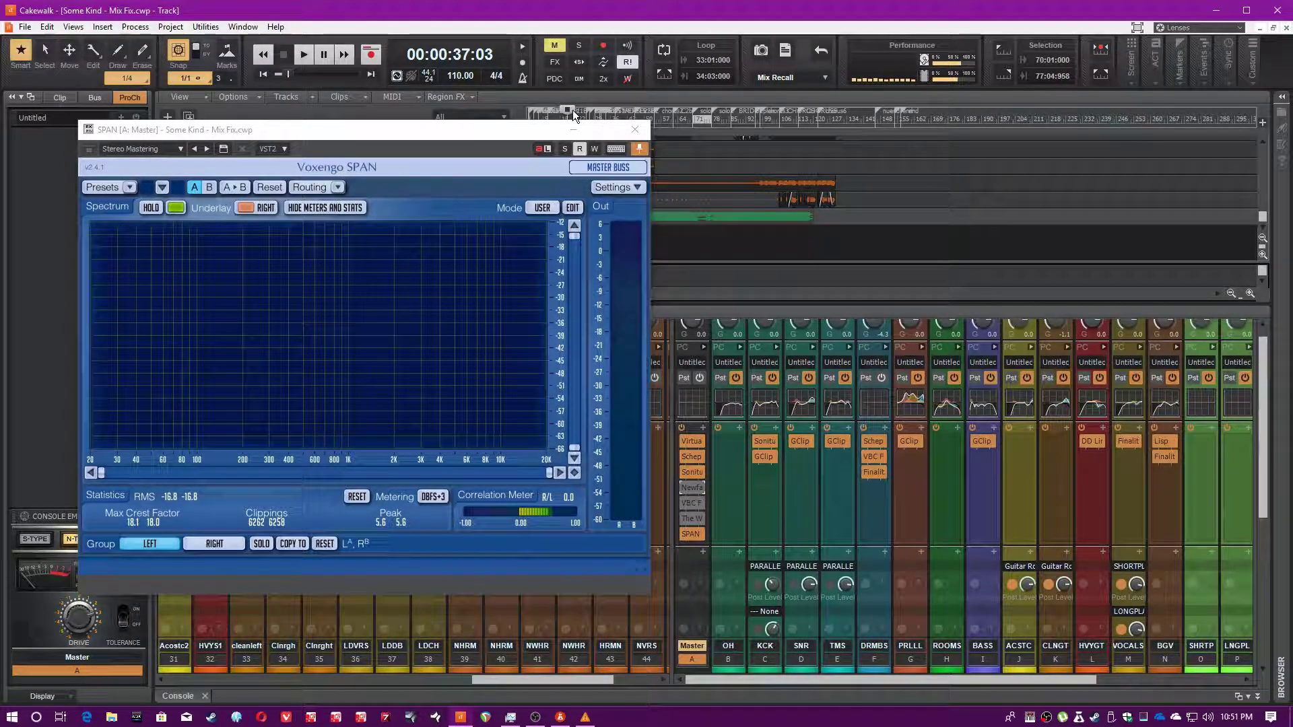
double_click(685, 502)
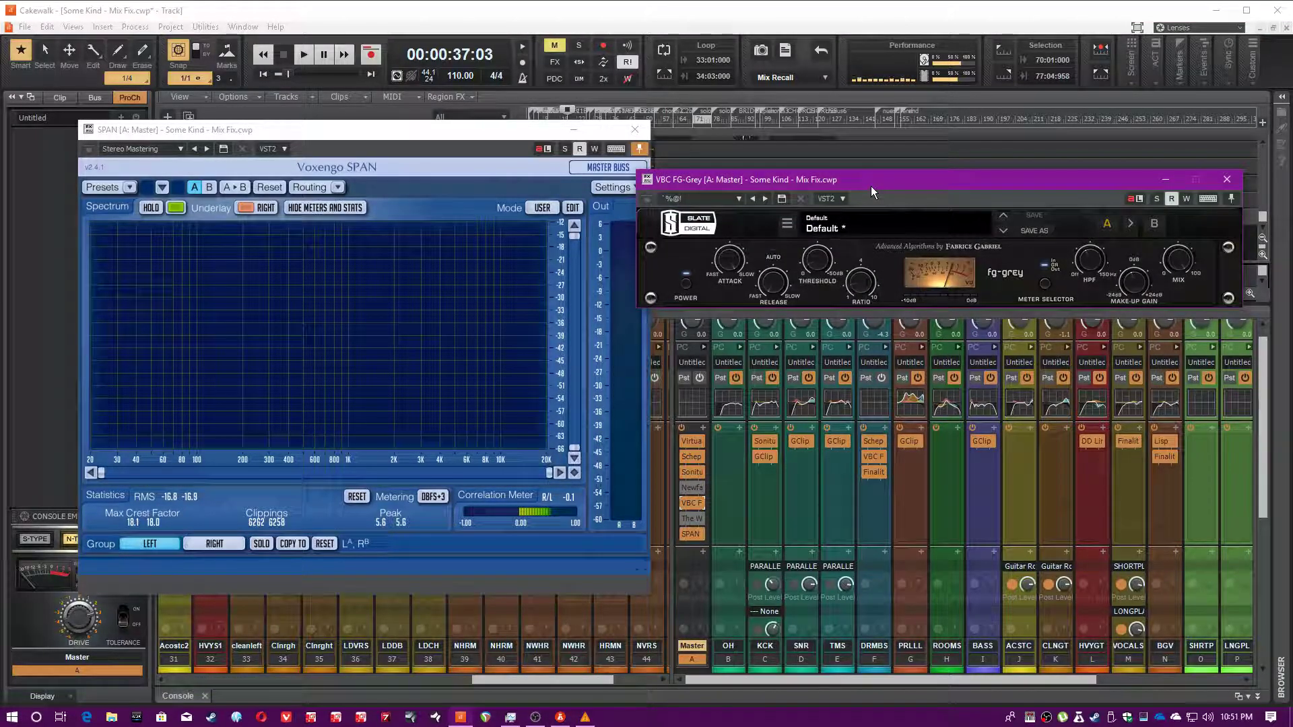
drag(871, 186, 858, 261)
click(691, 3)
key(space)
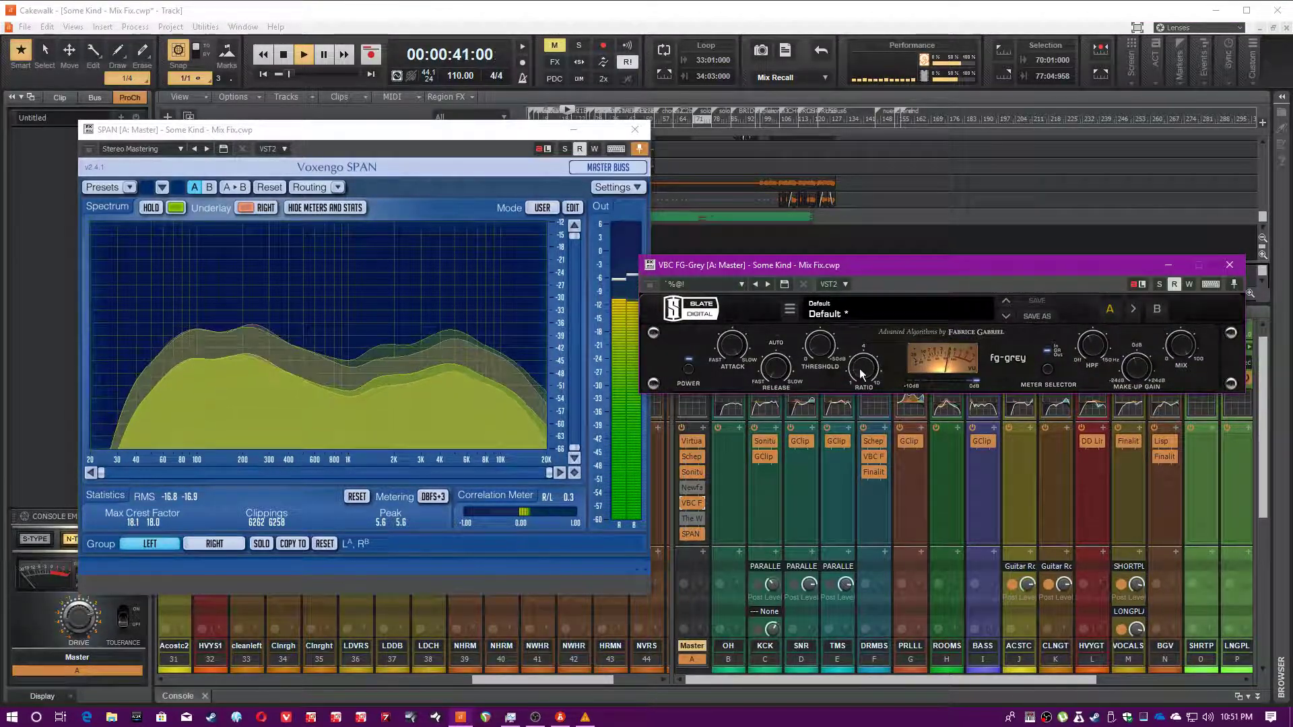
mouse_move(783, 374)
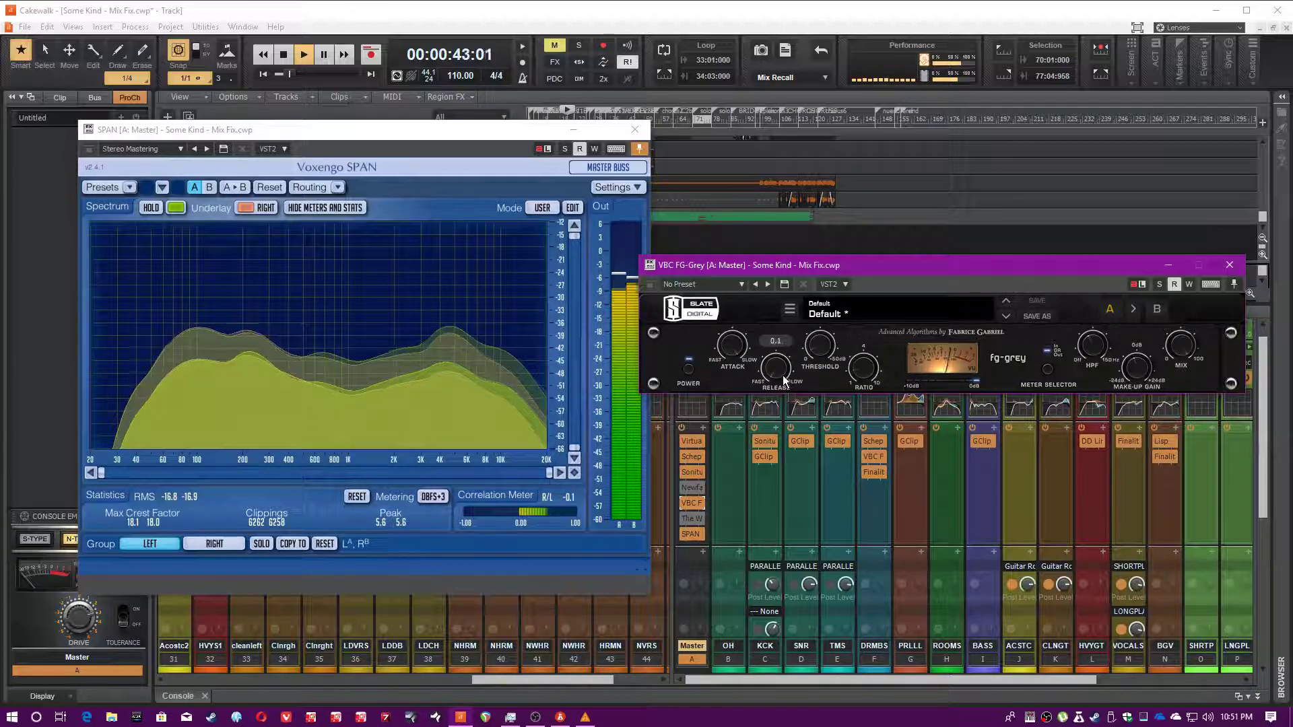
mouse_move(732, 350)
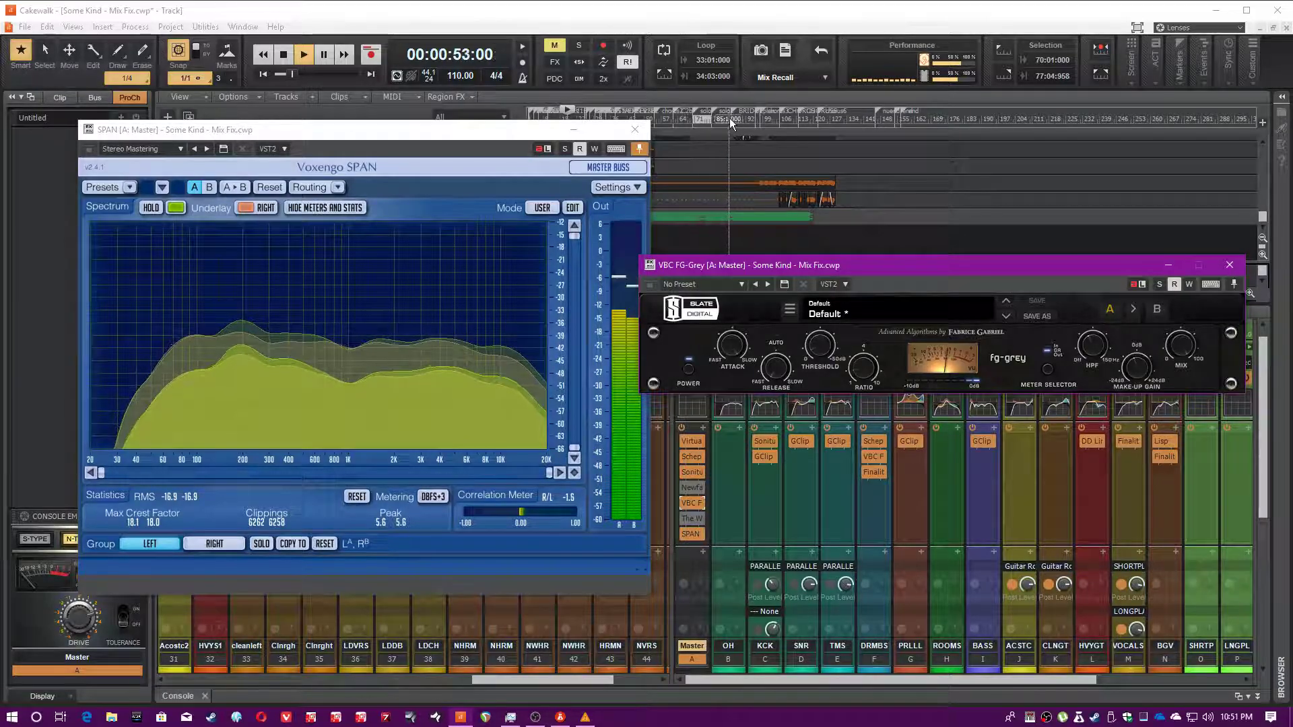
Continue playback from a later section of the song, check FG-Grey's high-pass filter setting, and close its window.
click(793, 119)
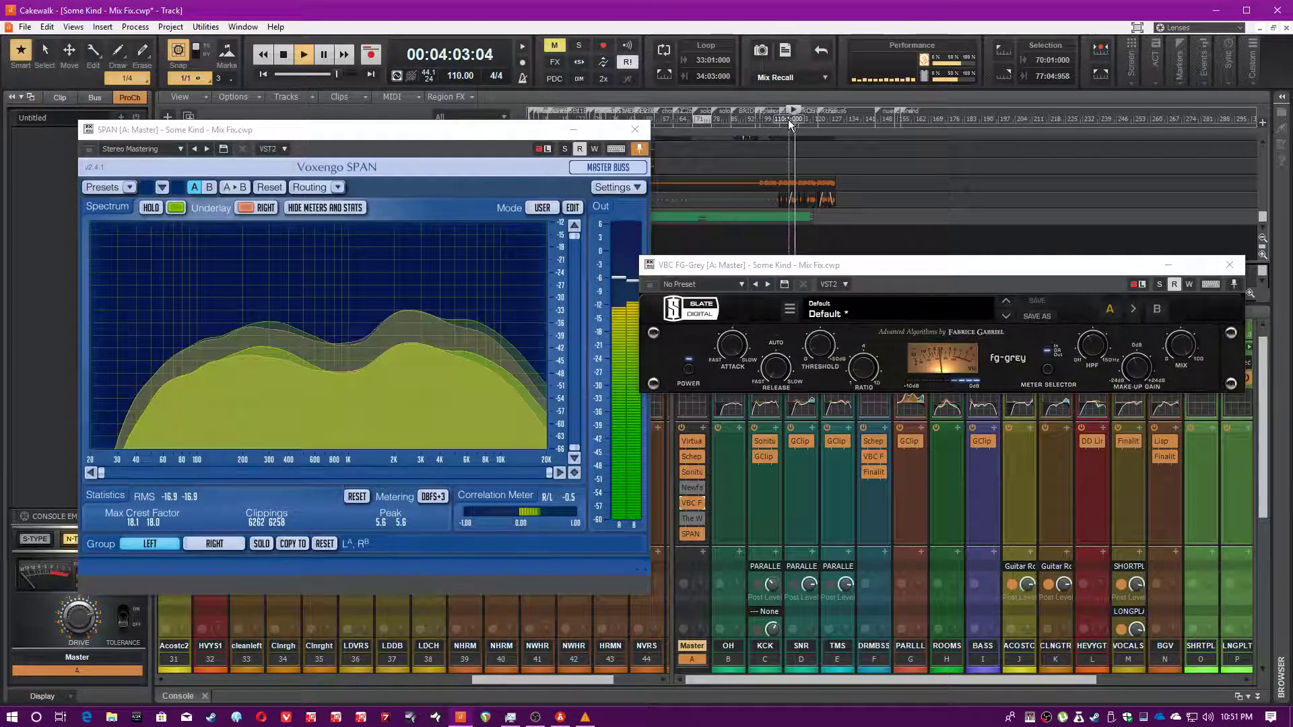
drag(985, 270, 968, 317)
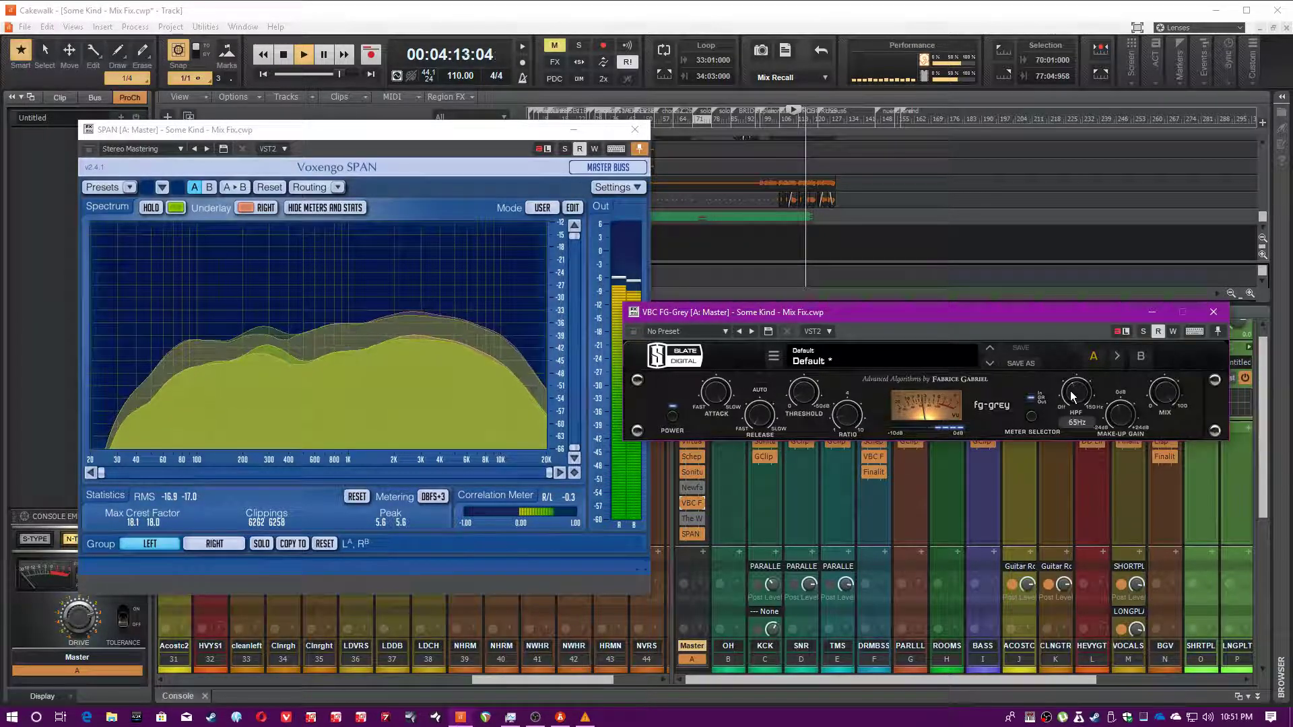
mouse_move(1070, 393)
mouse_down()
mouse_move(1078, 357)
mouse_move(1075, 398)
mouse_up()
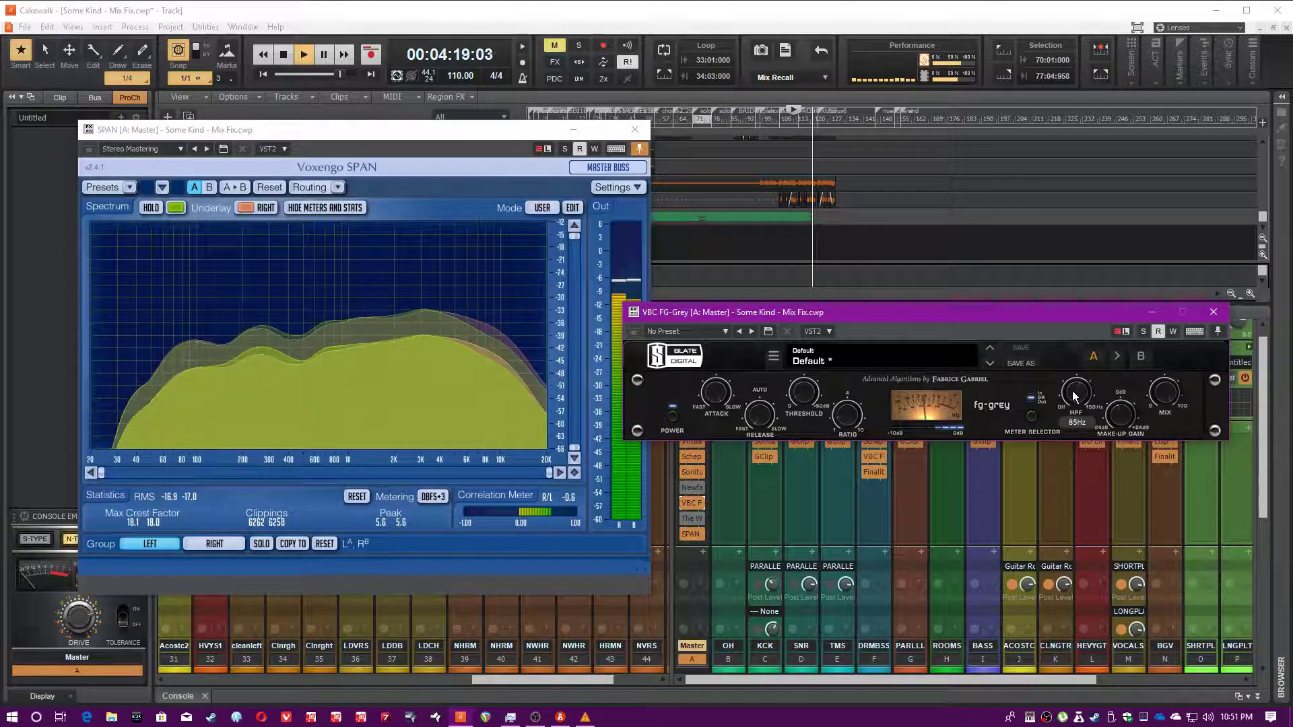
click(1212, 312)
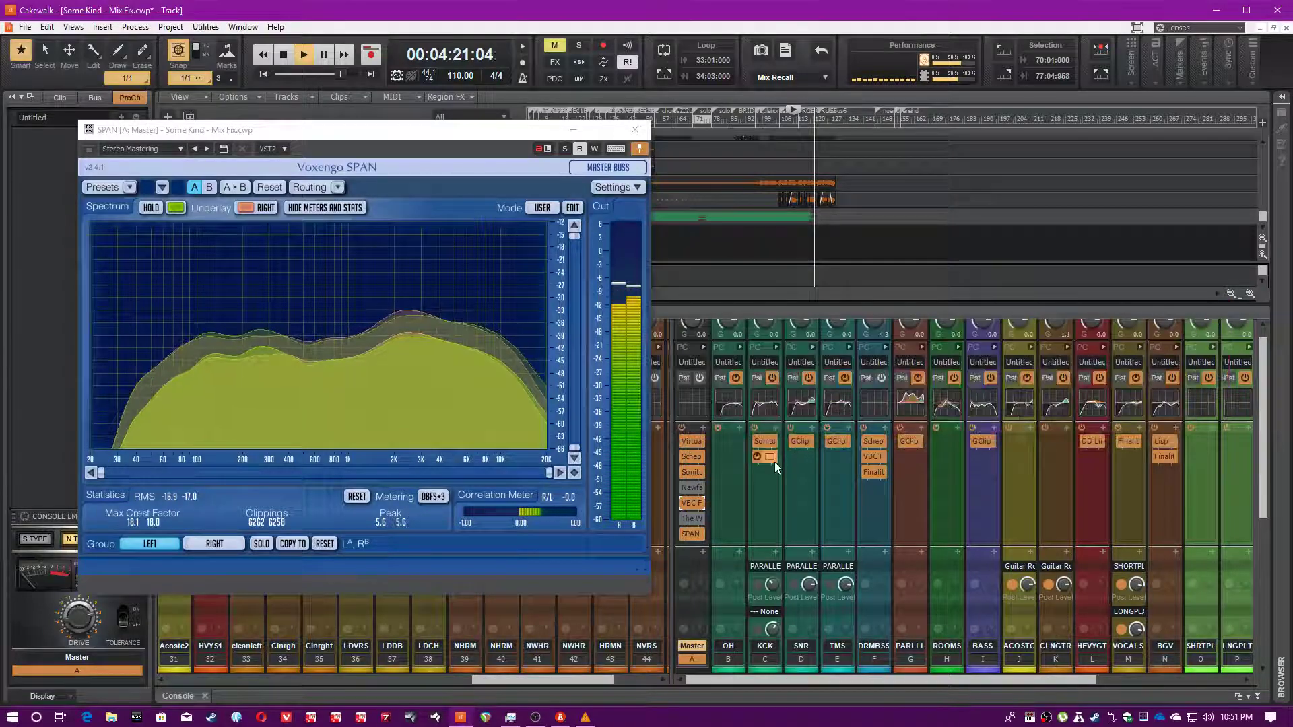
Compare the Master bus with VBC FG-Grey bypassed and enabled, then reopen it to check the make-up gain and close it.
click(684, 502)
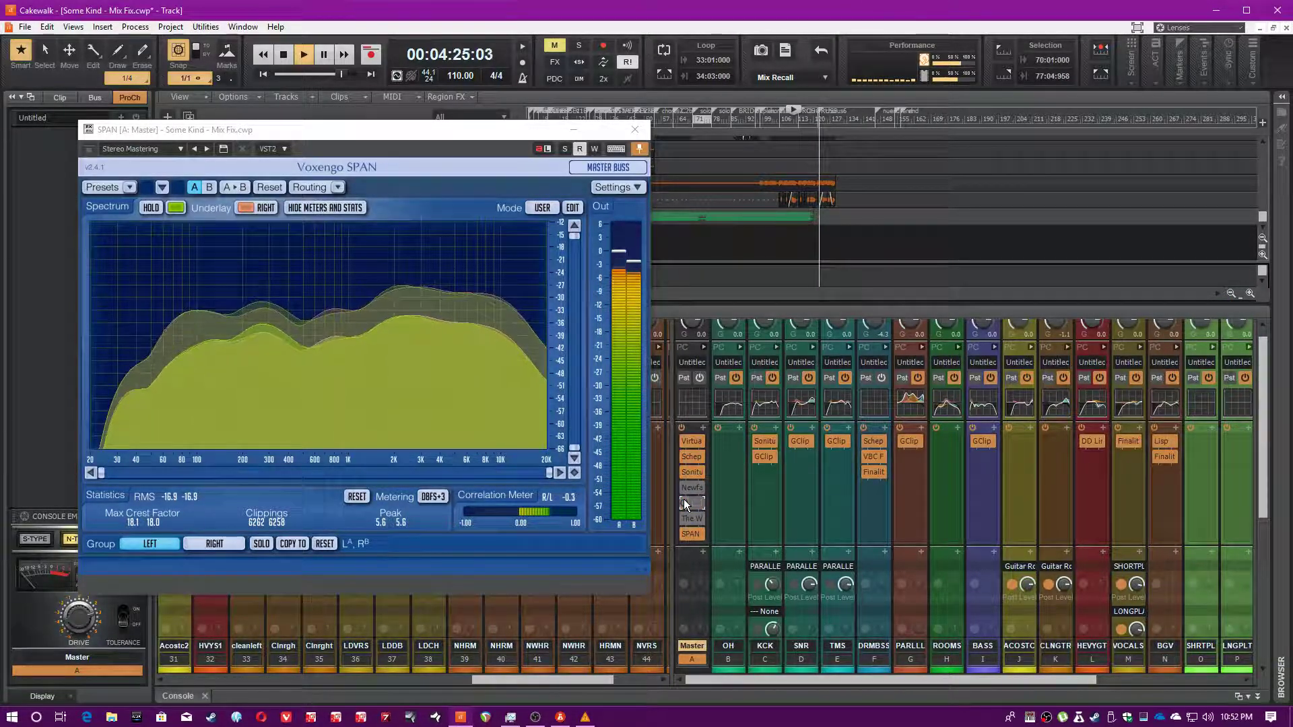
click(684, 502)
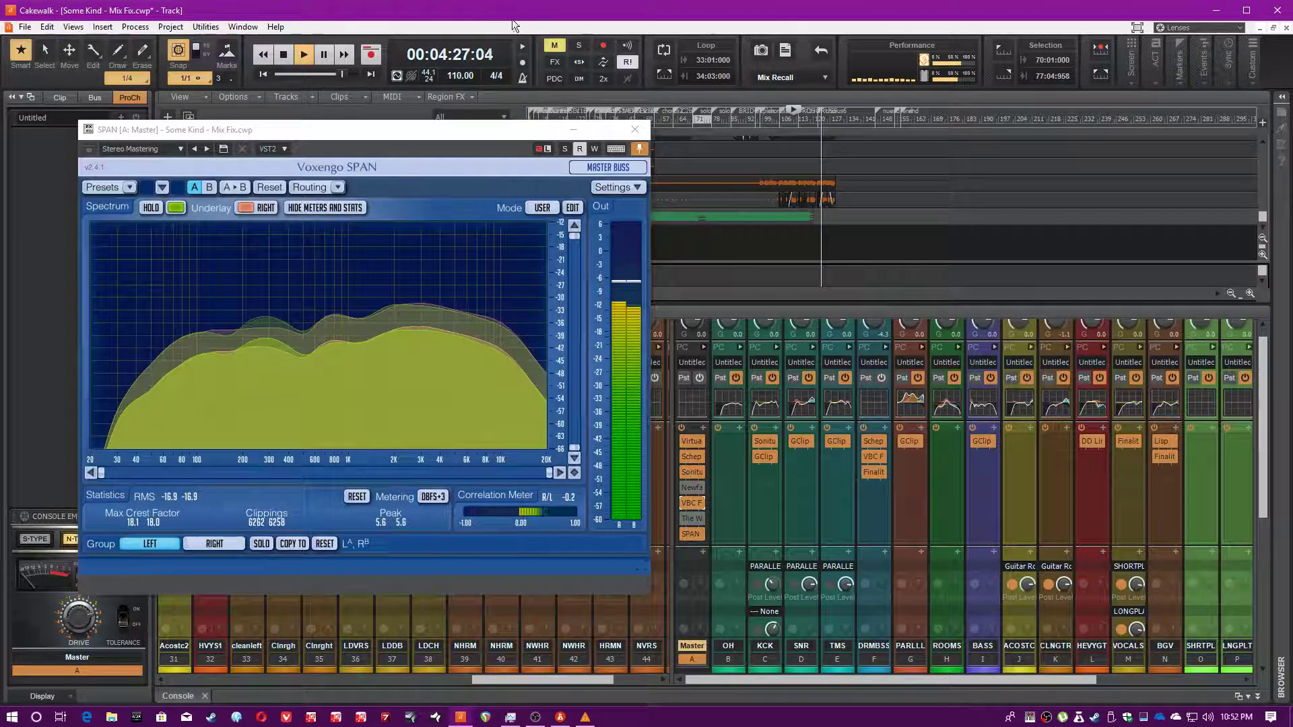
click(698, 500)
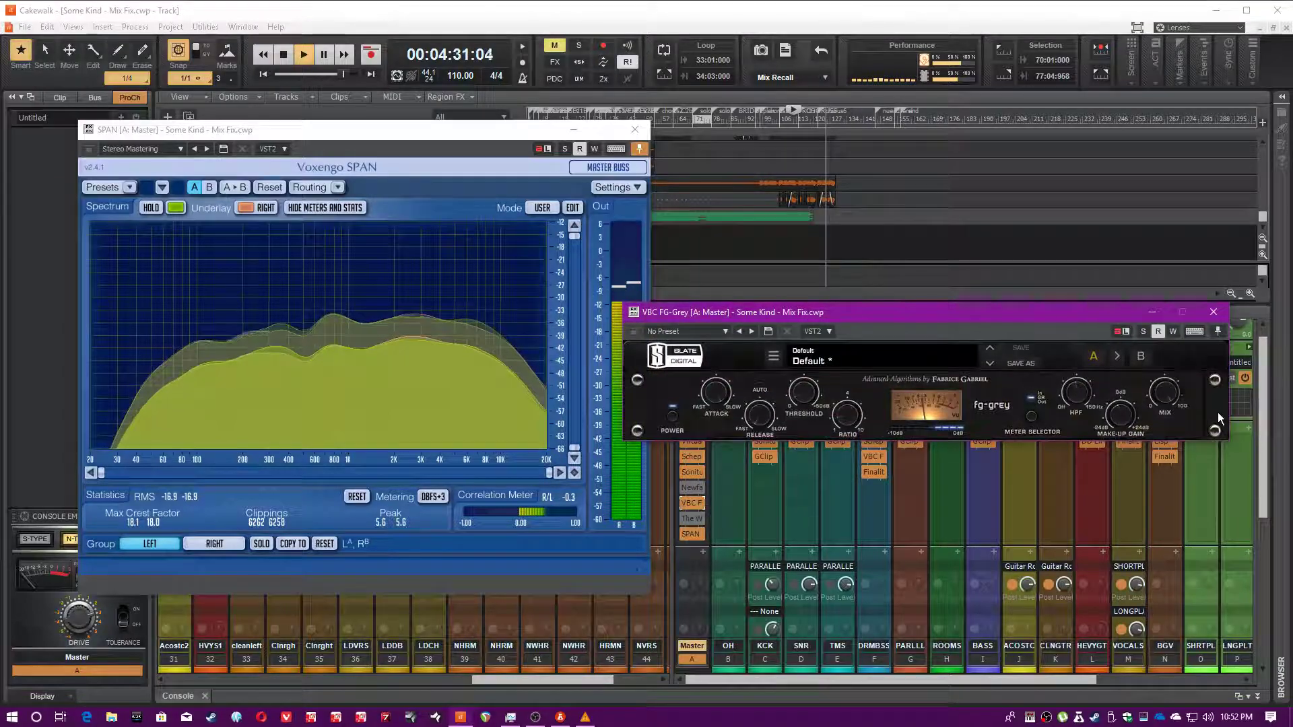
click(1124, 417)
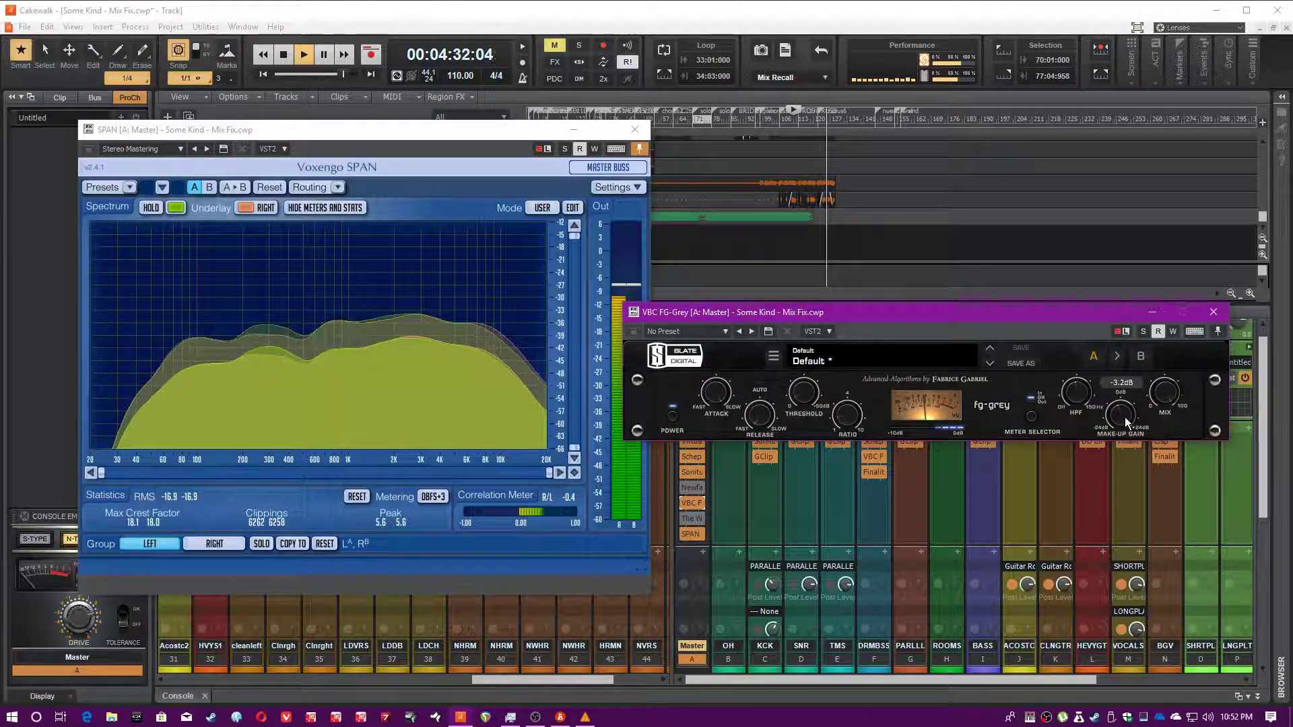
click(1213, 311)
Check the Master bus output level, then open The Wall limiter from its effects, place it beside SPAN, and enable it.
drag(1265, 488, 1251, 626)
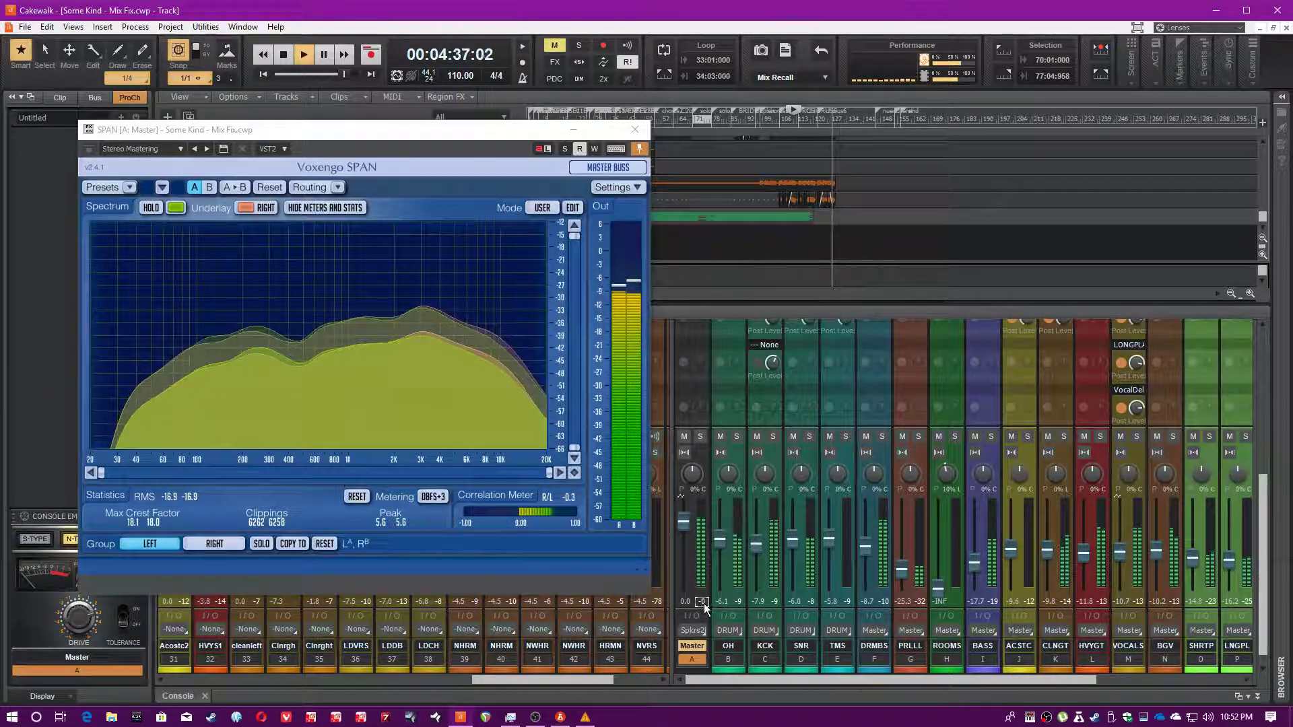
scroll(699, 404, up, 3)
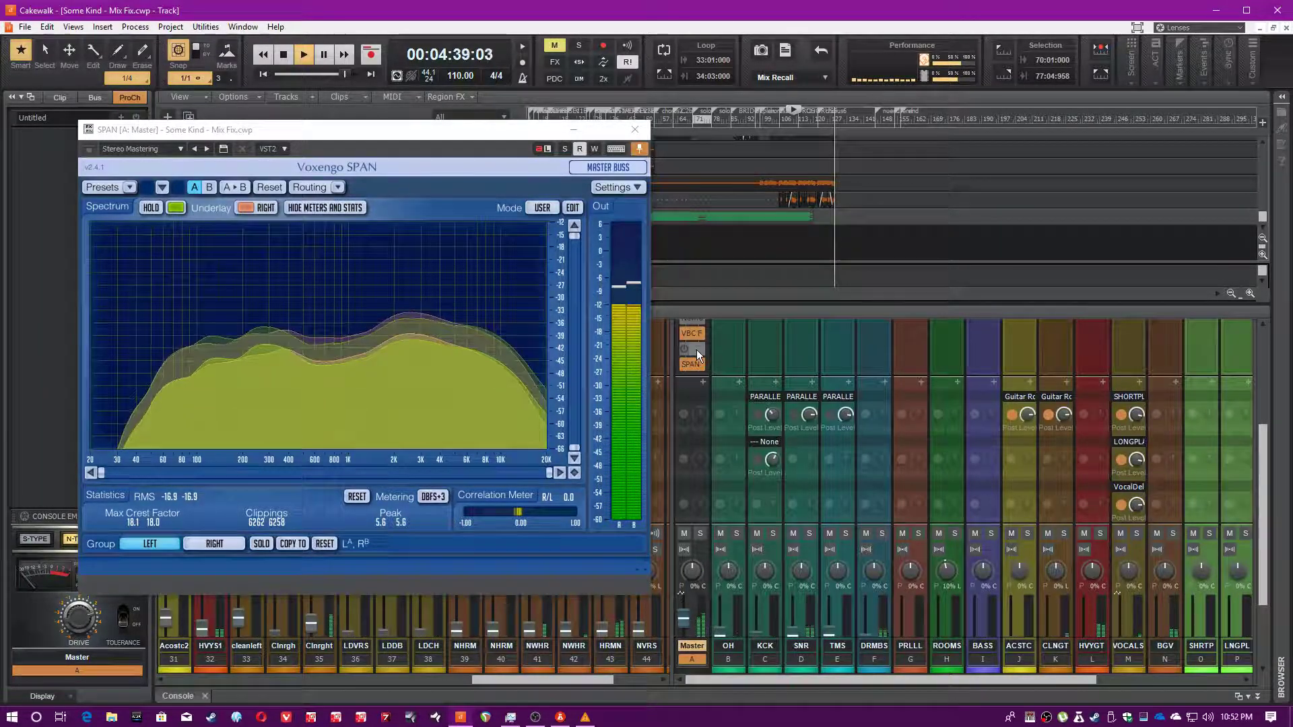
double_click(696, 350)
drag(775, 311, 880, 270)
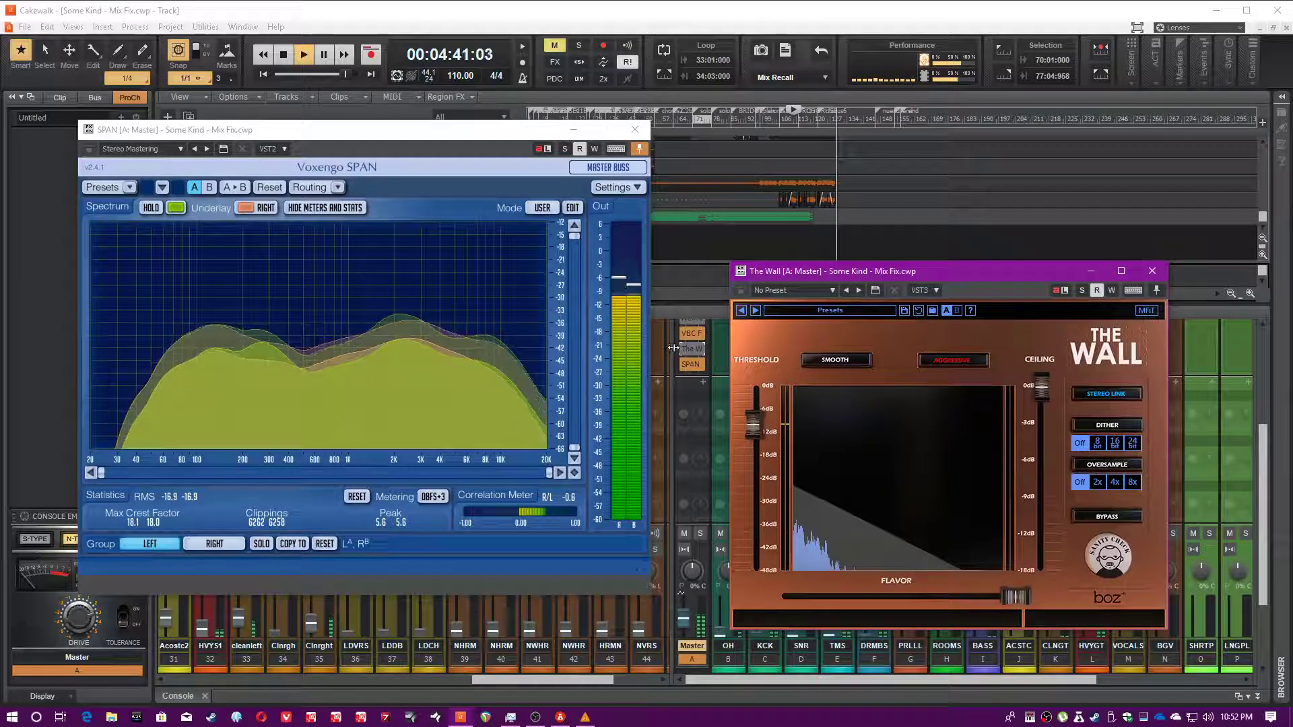
click(673, 348)
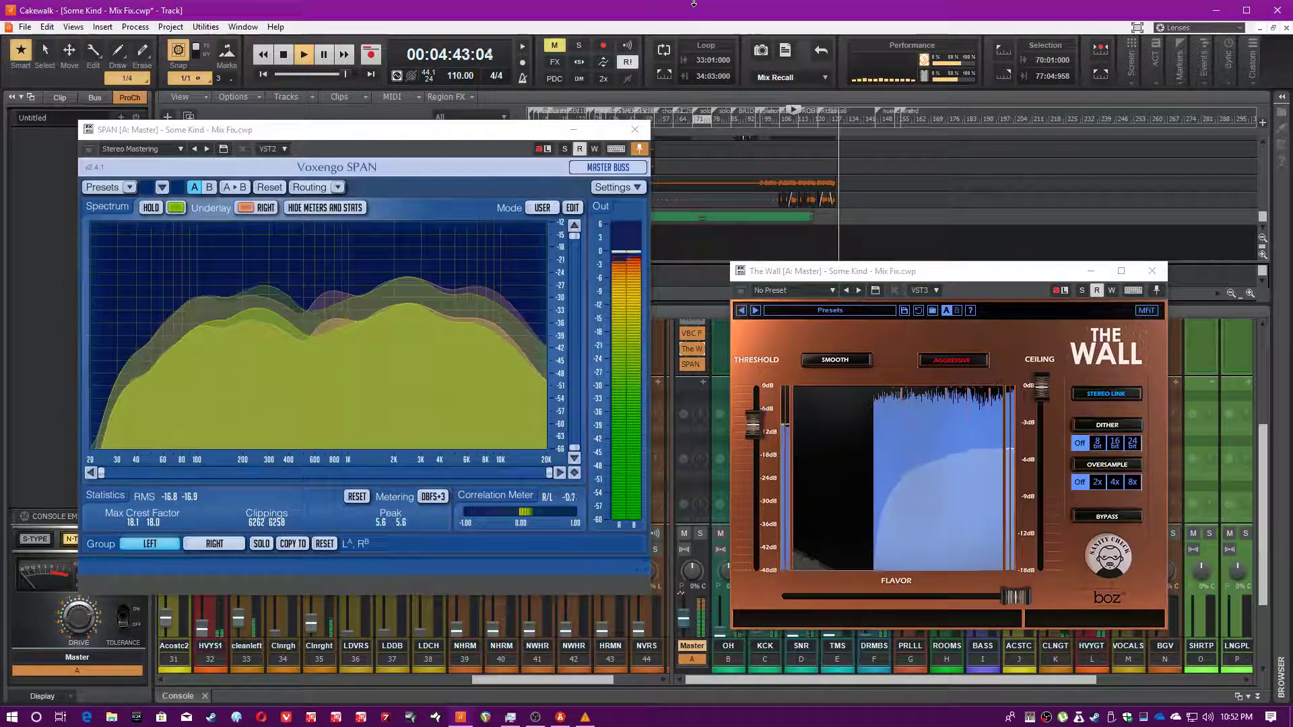
Reset SPAN's statistics and check the limited mix's RMS, peaks and clippings during playback, saving the project along the way.
click(353, 497)
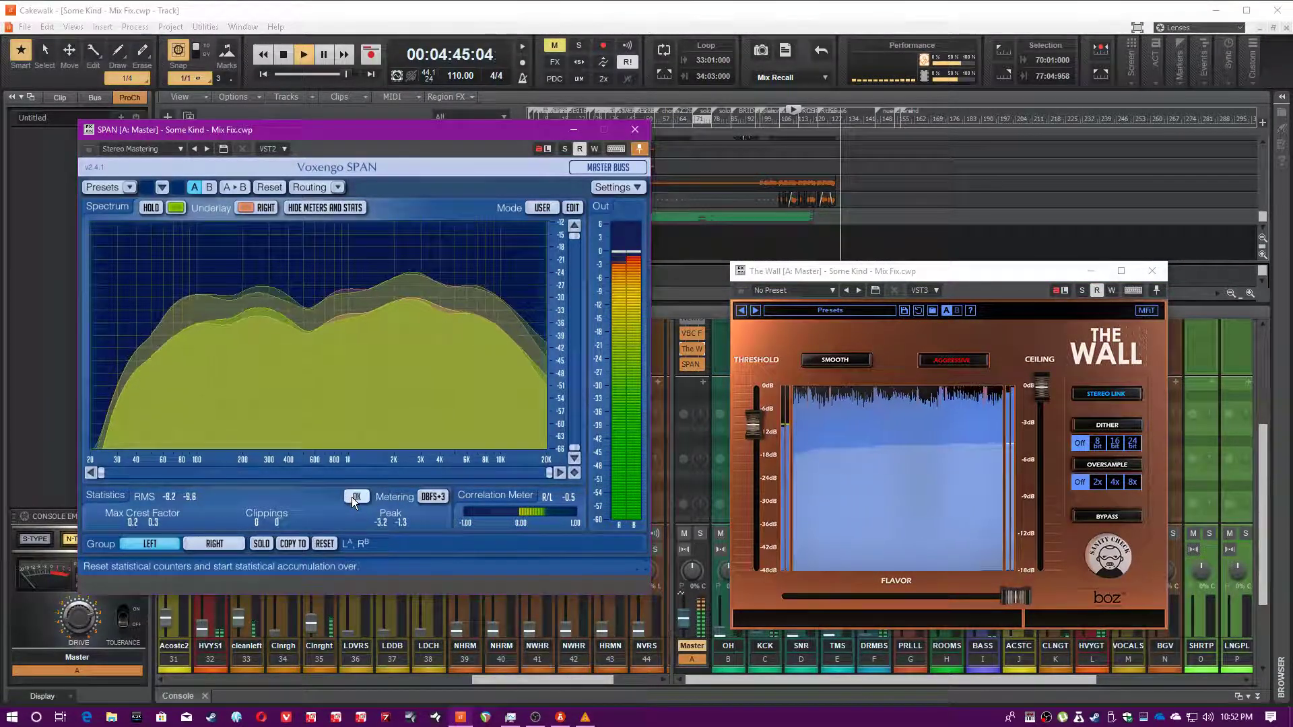
click(984, 547)
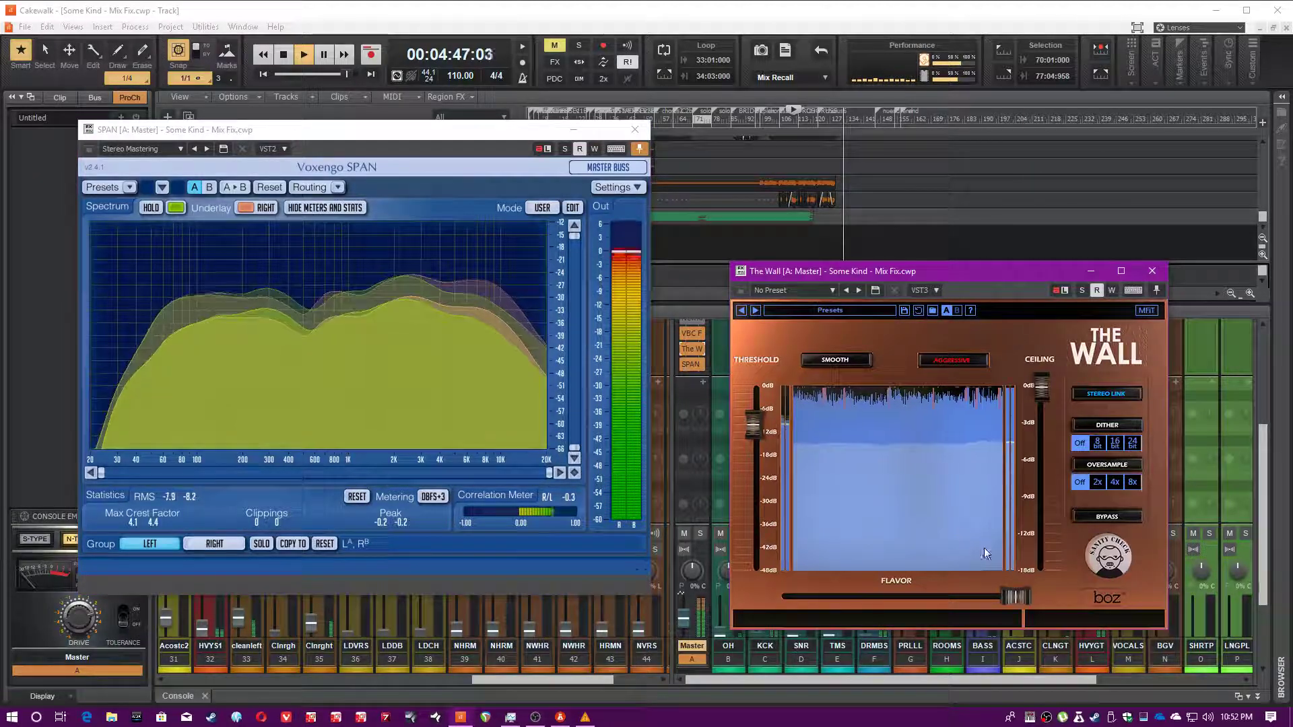
click(325, 501)
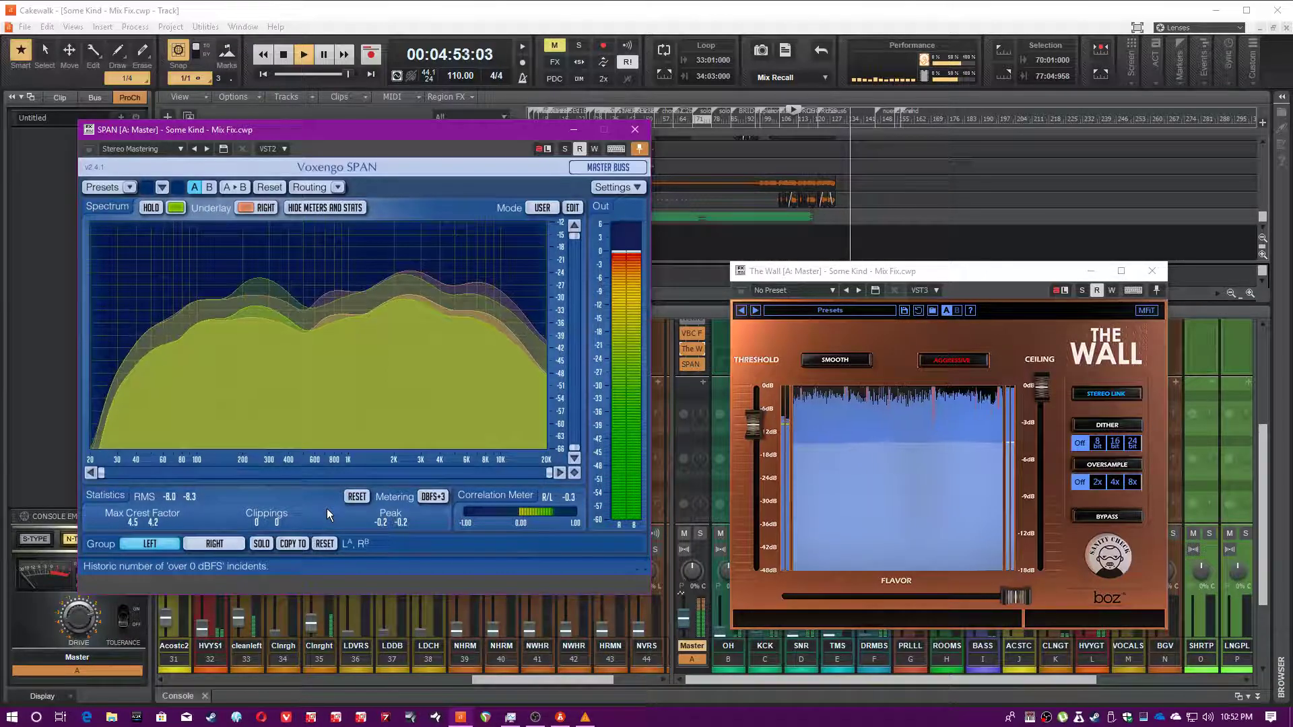
click(736, 428)
key(ctrl+s)
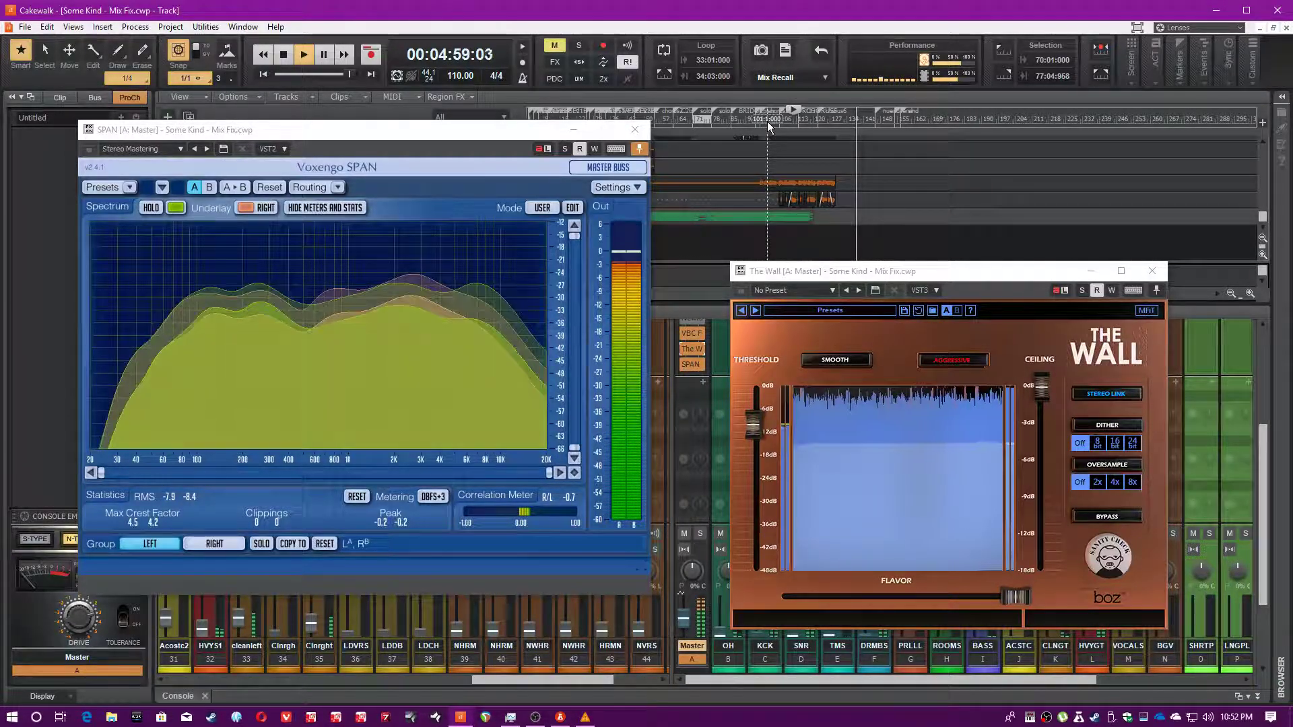
click(357, 496)
click(753, 3)
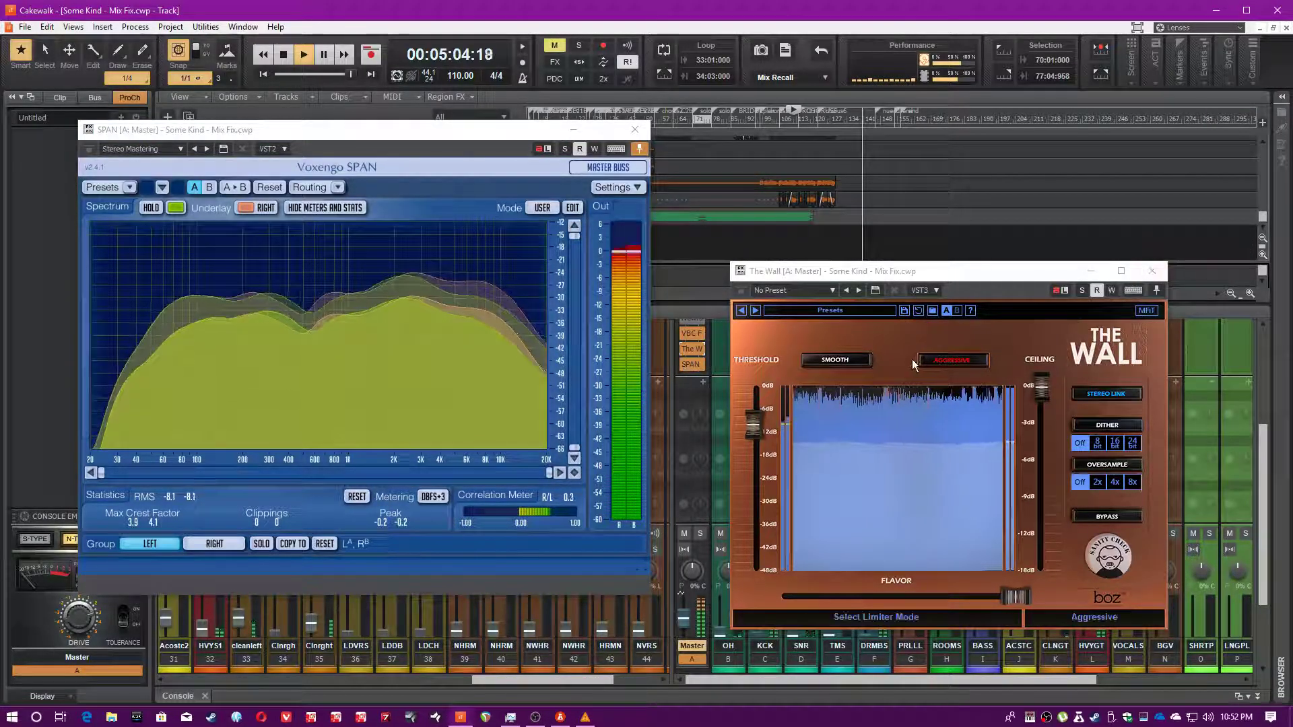
Close The Wall, then replay the section and compare the mix with all project effects bypassed and re-enabled.
click(1152, 270)
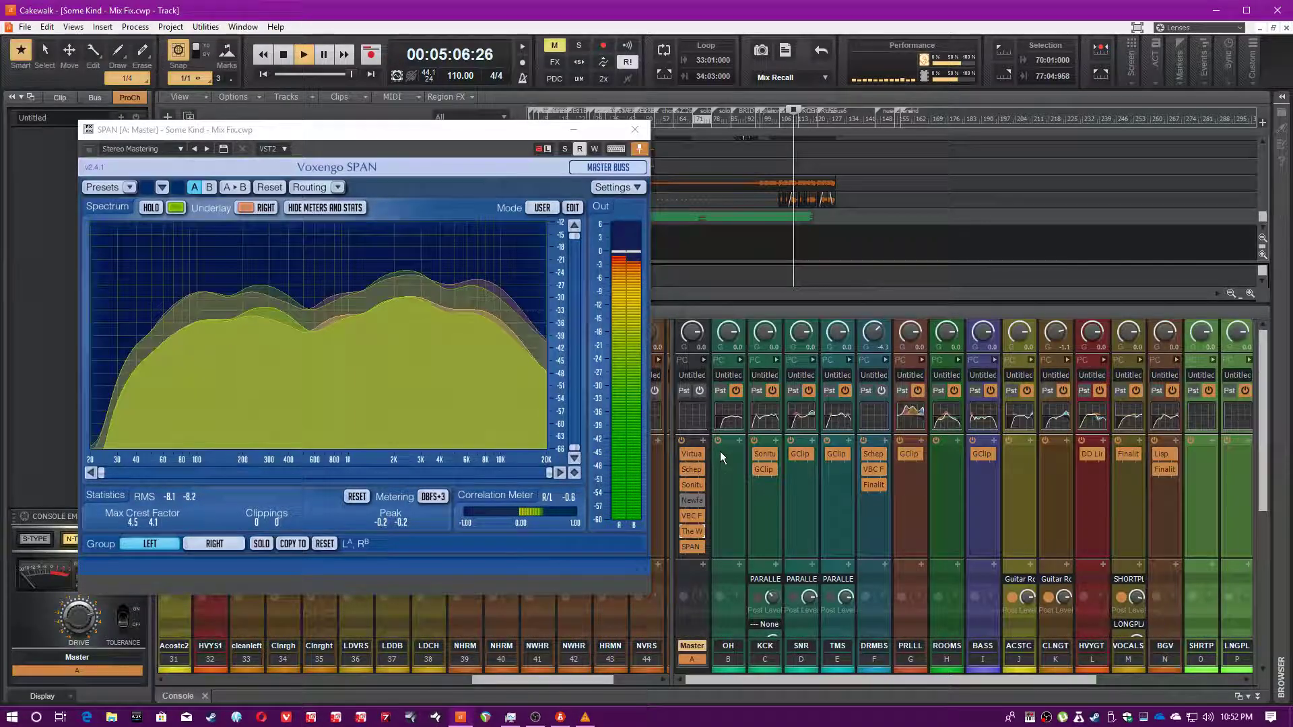
key(space)
click(558, 64)
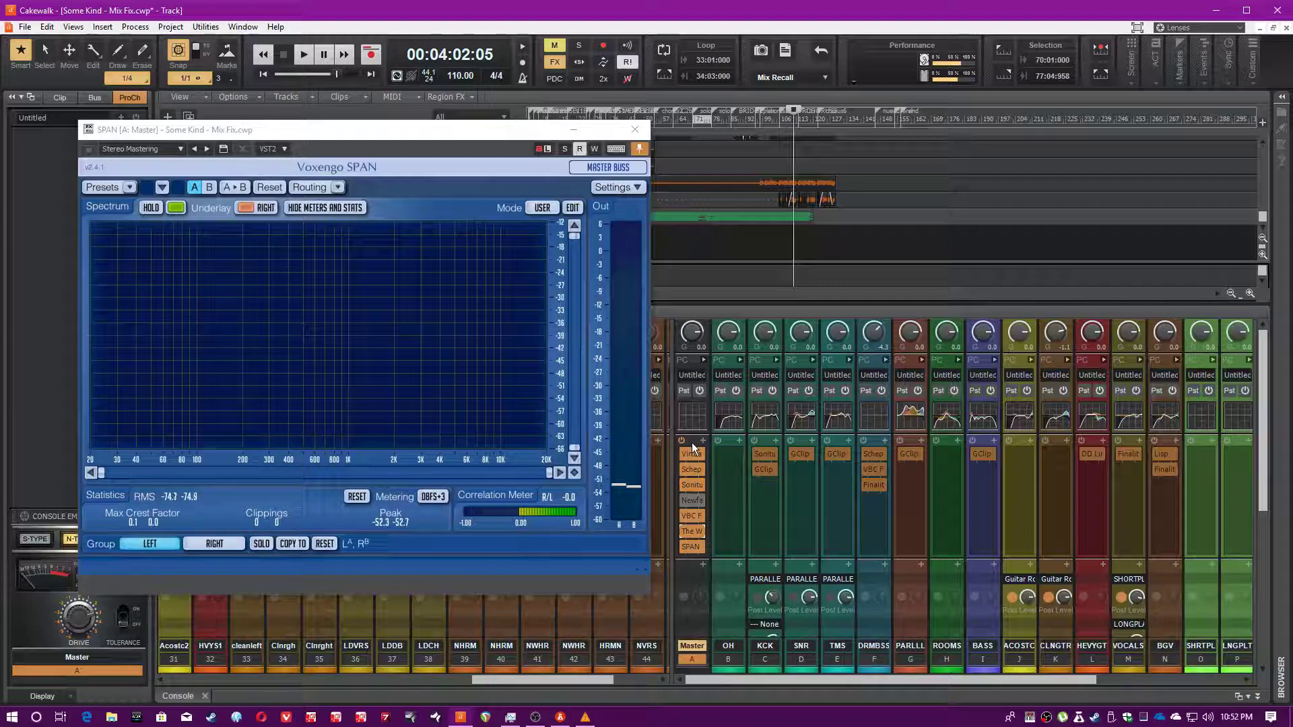
key(space)
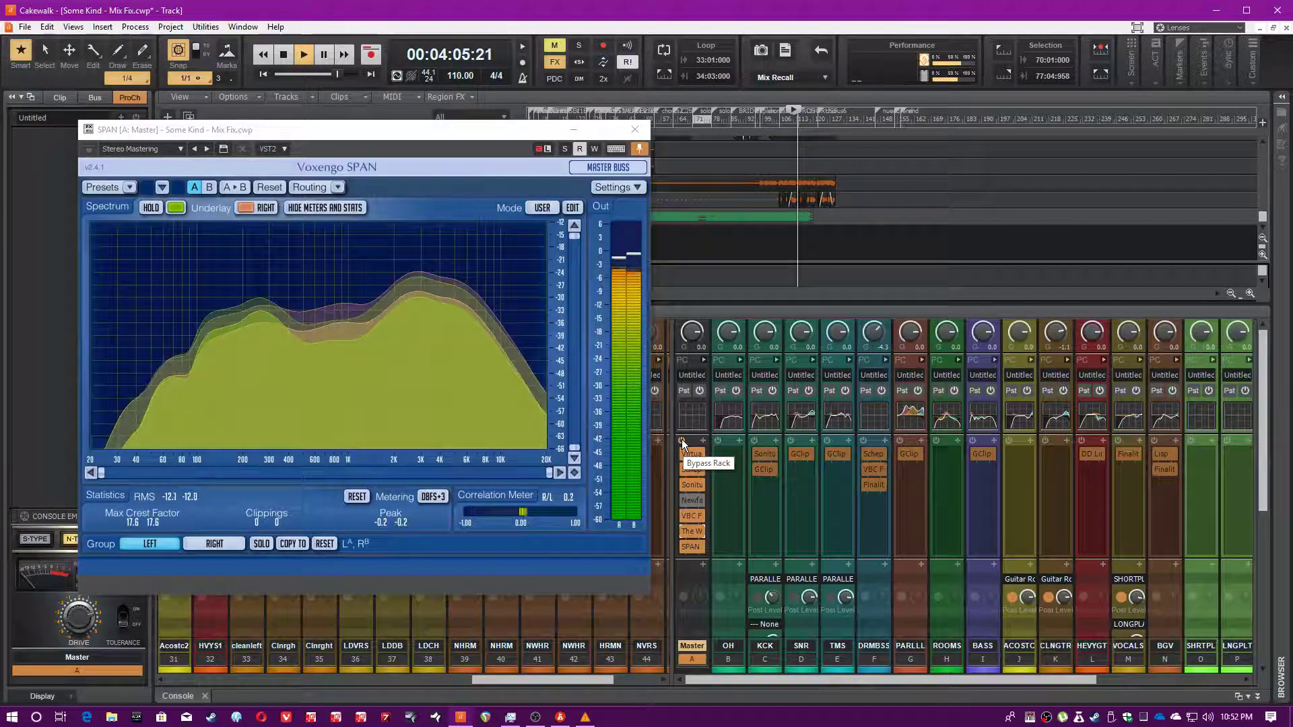
click(554, 63)
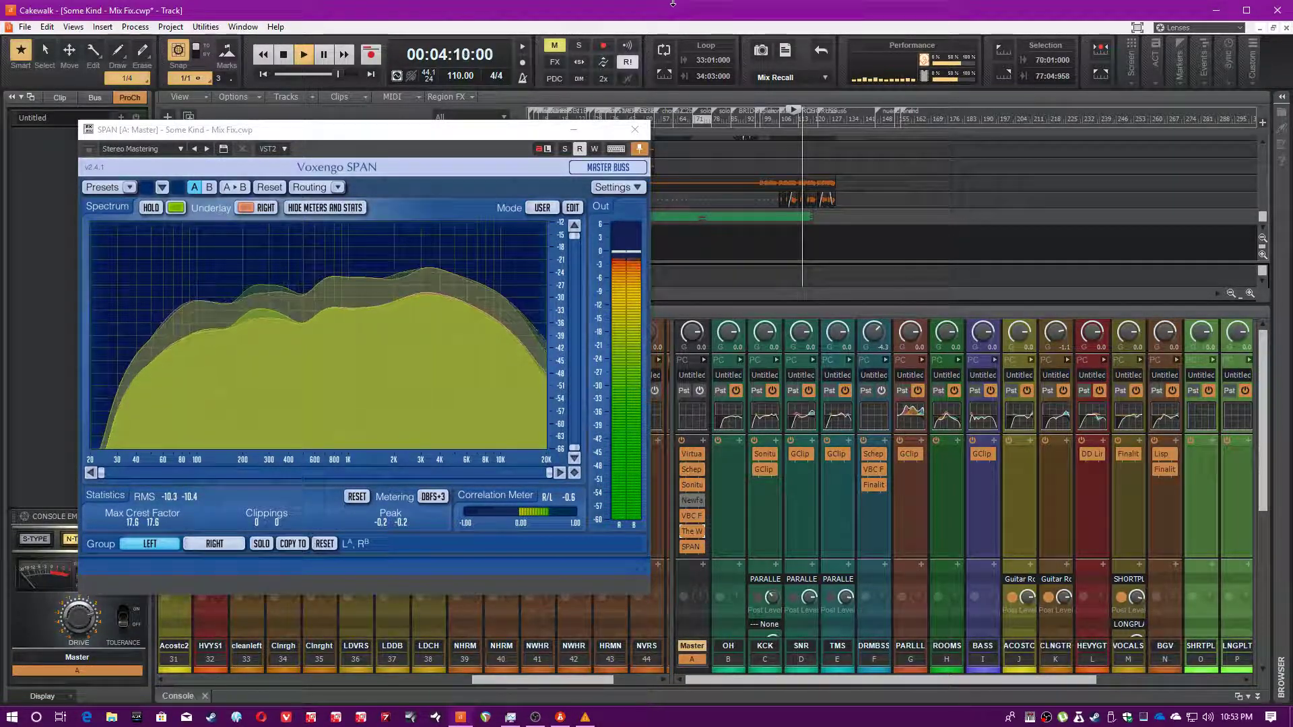
Move SPAN aside, audition the BASS bus soloed and within the full mix, and save the project.
drag(528, 131, 617, 181)
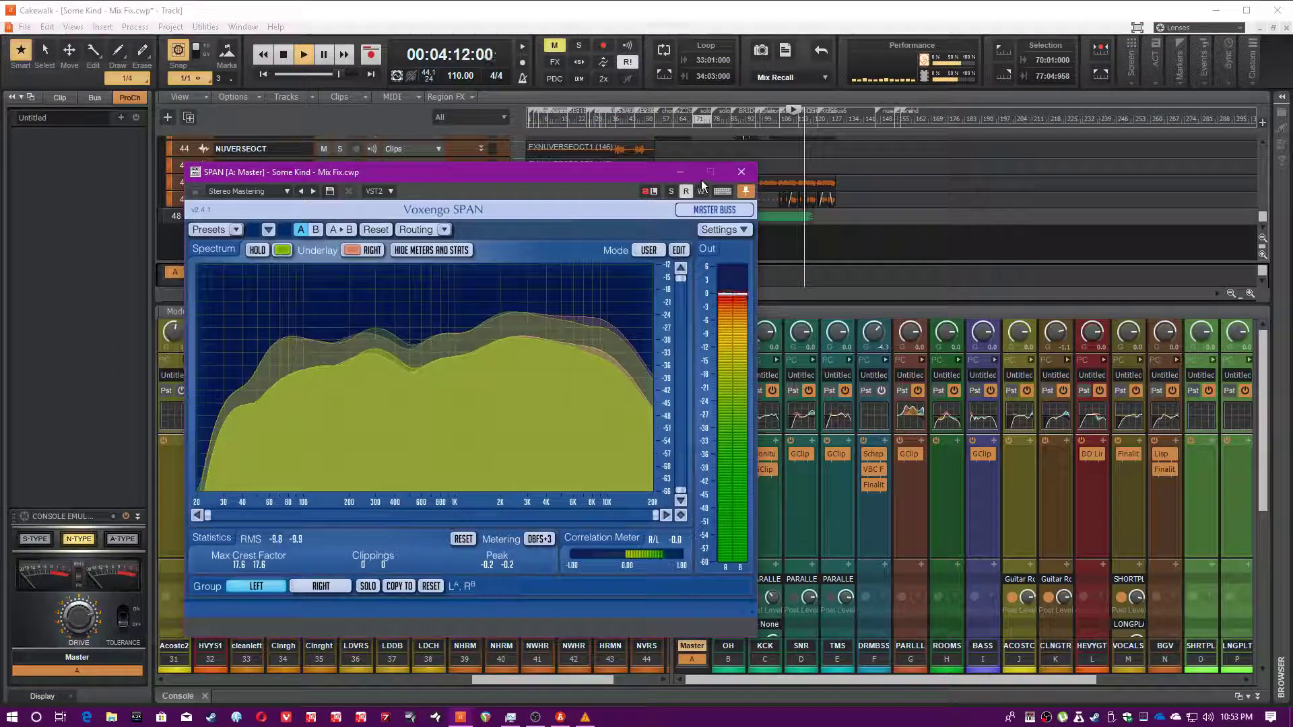
click(673, 95)
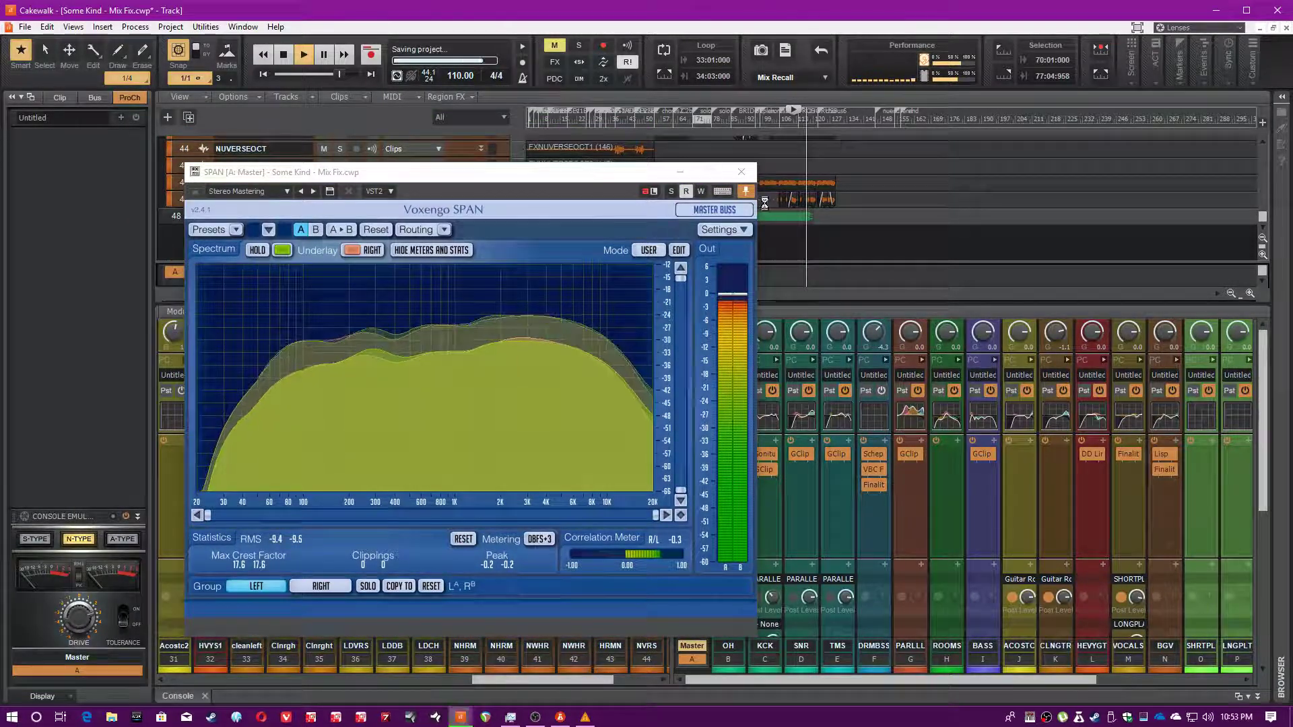
scroll(956, 519, down, 3)
scroll(961, 441, down, 3)
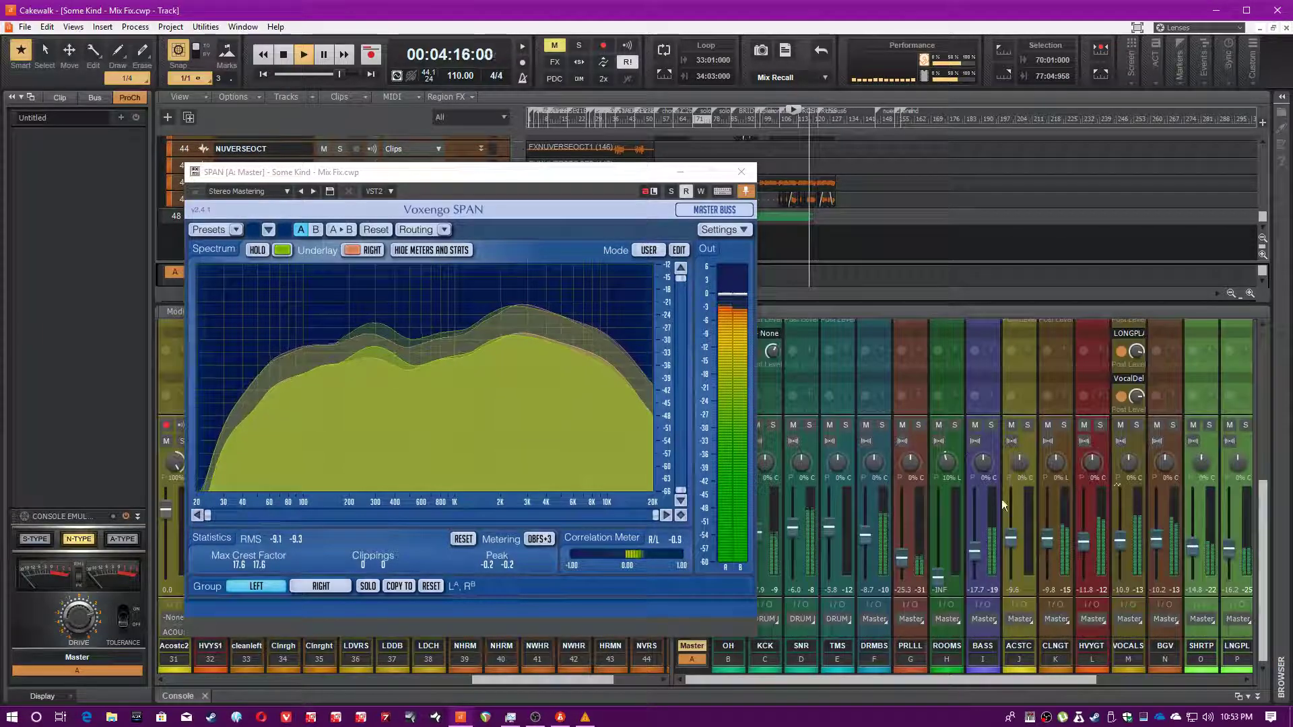
click(995, 426)
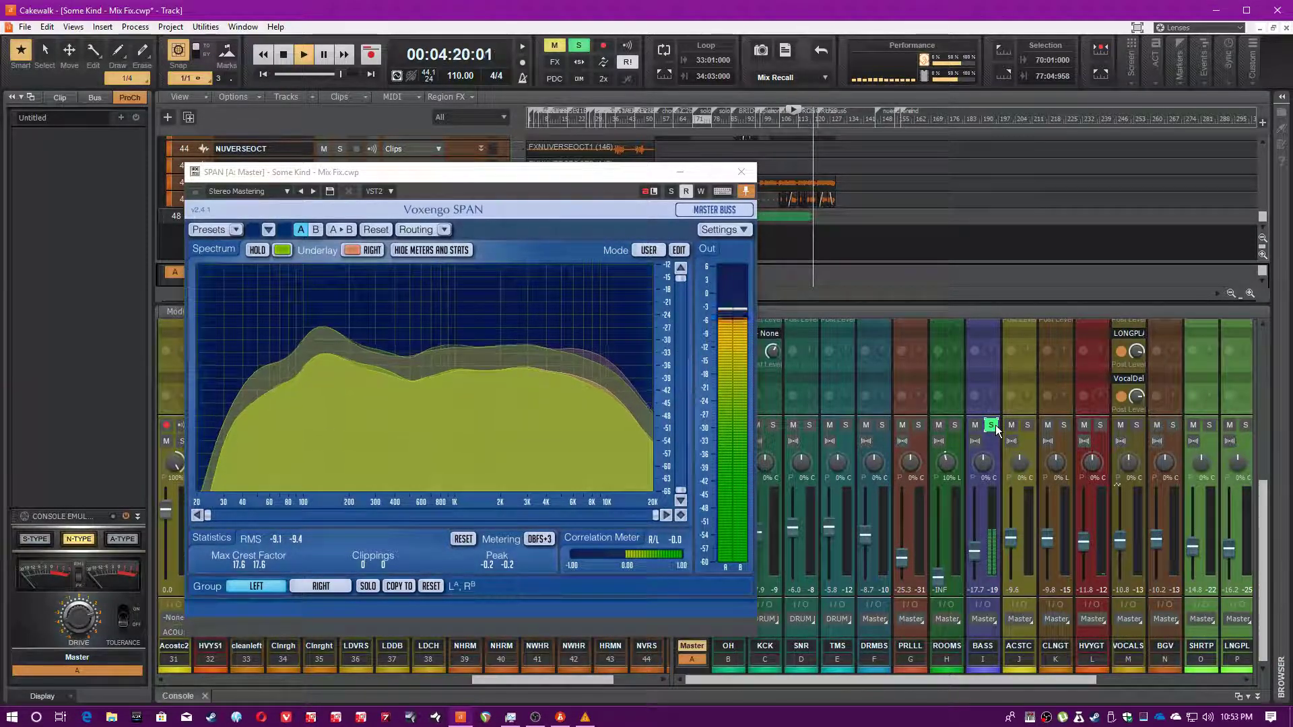
click(991, 425)
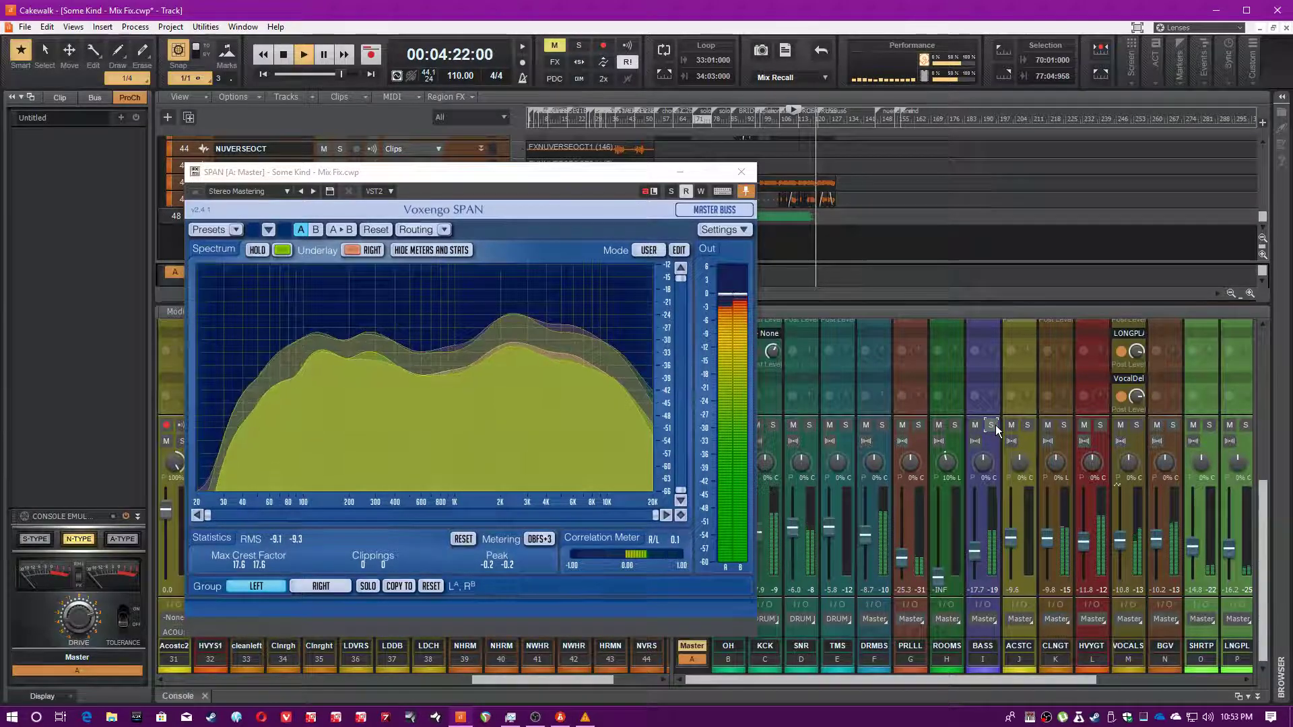
key(ctrl+s)
Reposition the SPAN window over the middle of the track view and console while the song plays.
drag(584, 170, 647, 177)
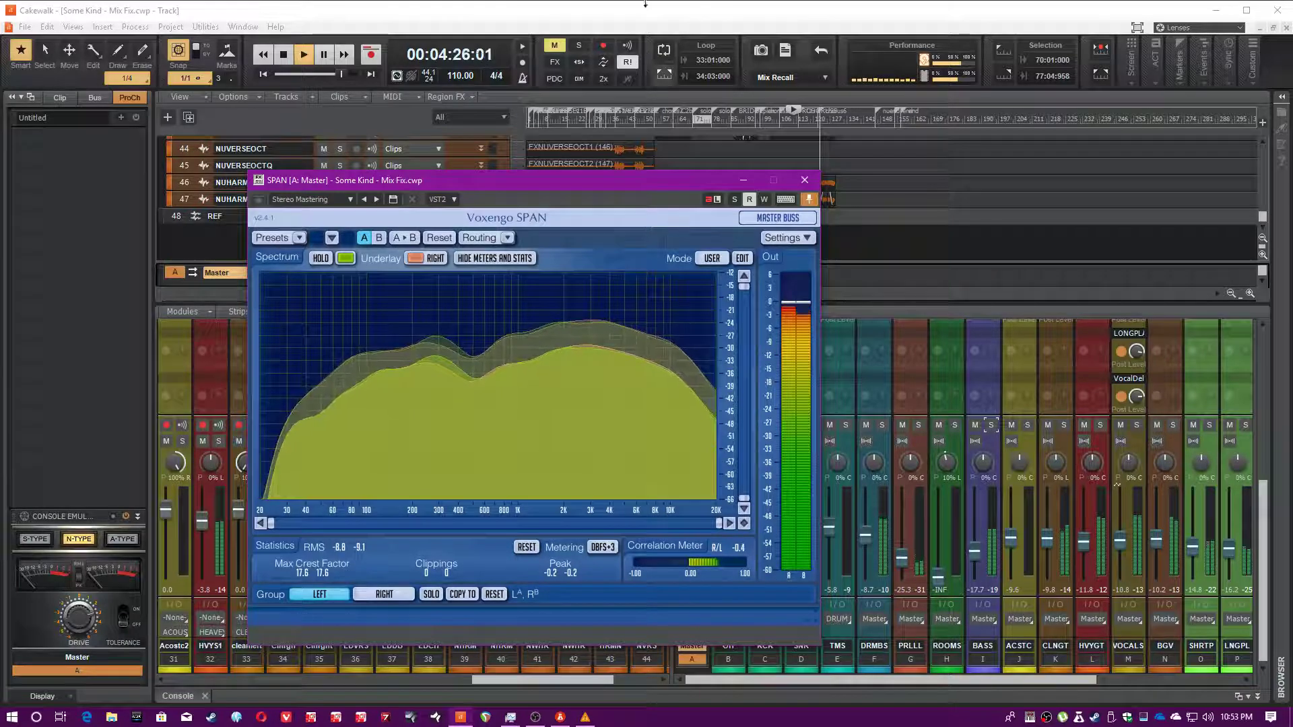
click(522, 165)
drag(530, 187, 705, 215)
click(579, 3)
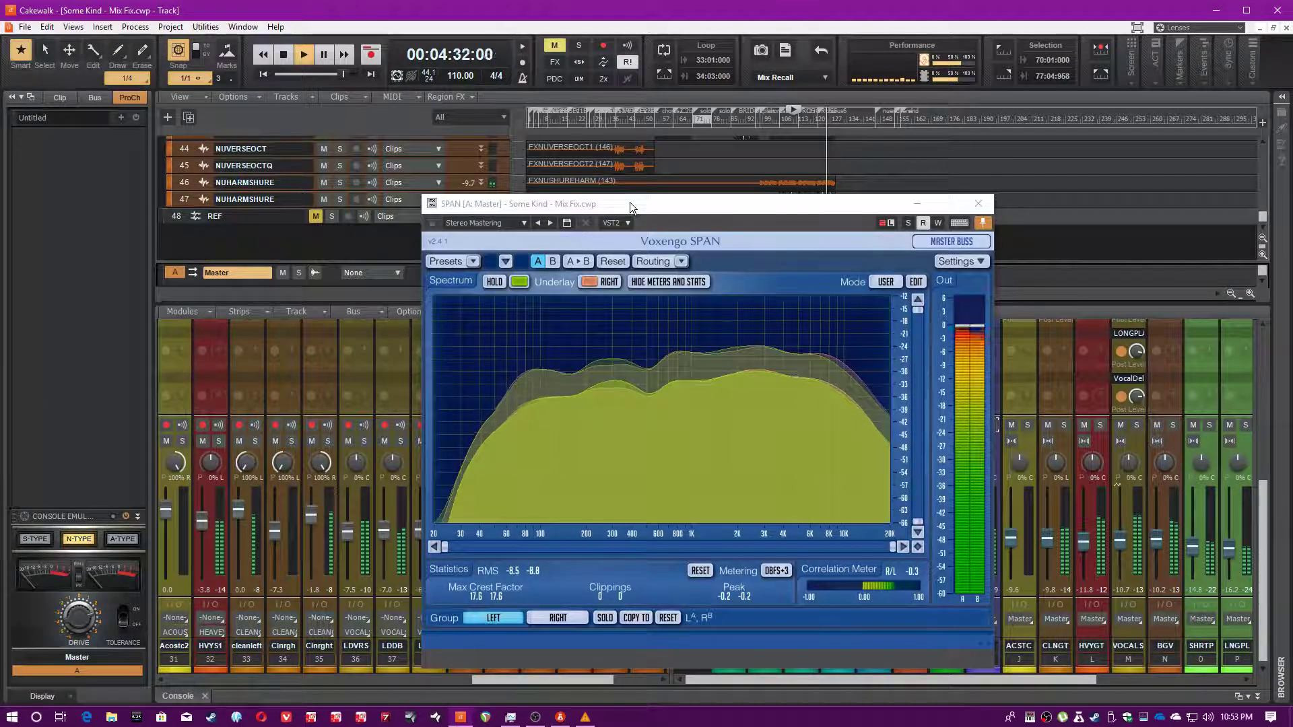
drag(628, 202, 547, 205)
click(560, 5)
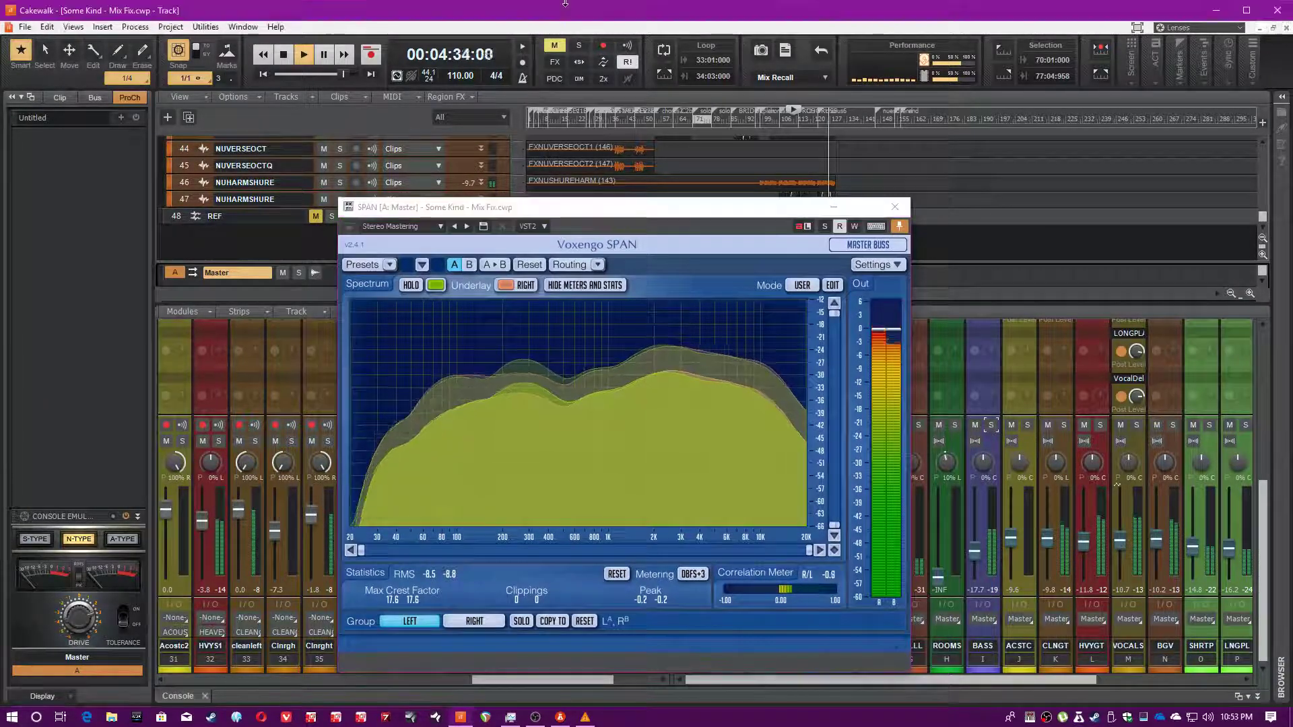
Stop playback and save the project.
key(space)
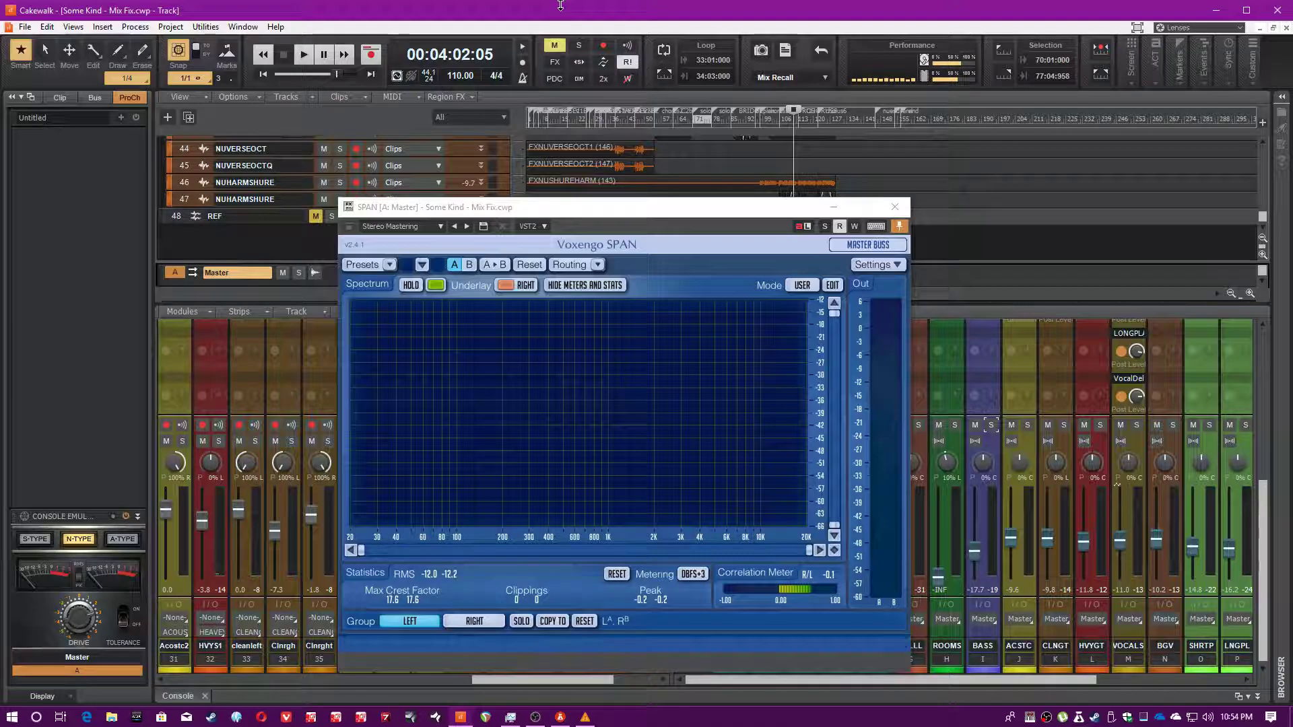
click(25, 27)
click(39, 117)
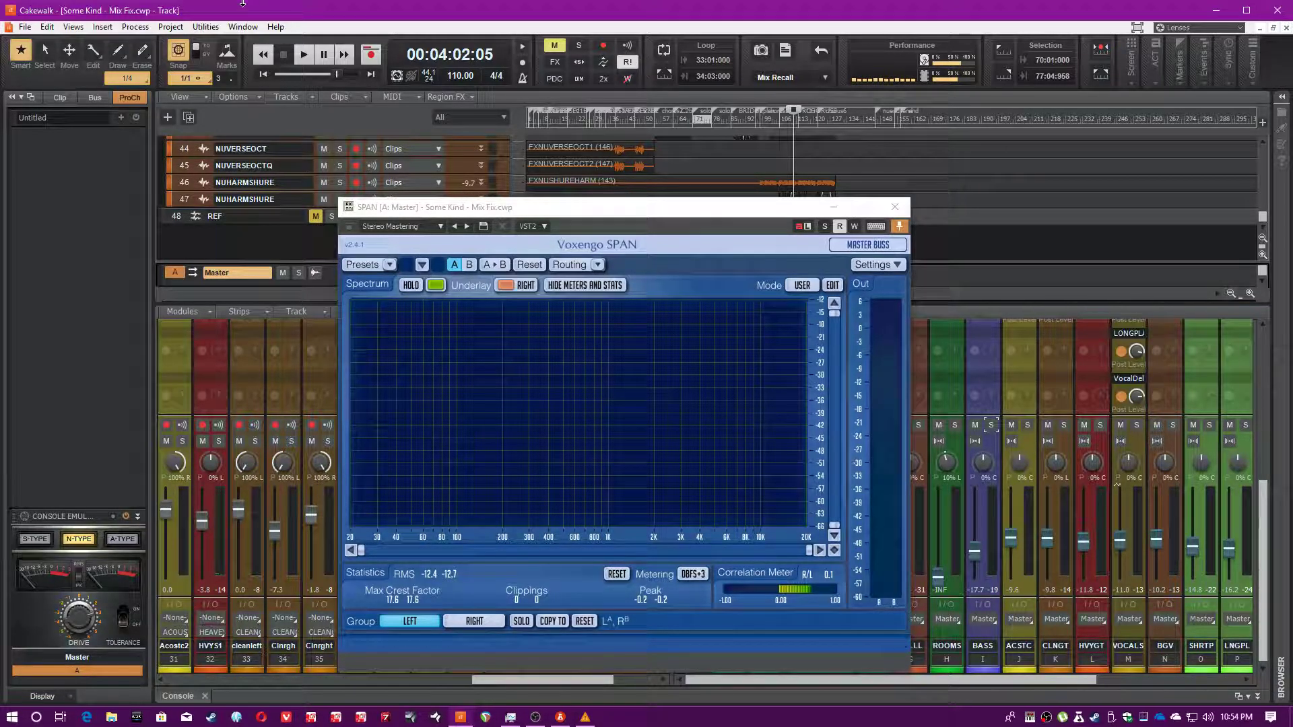
key(alt+Tab)
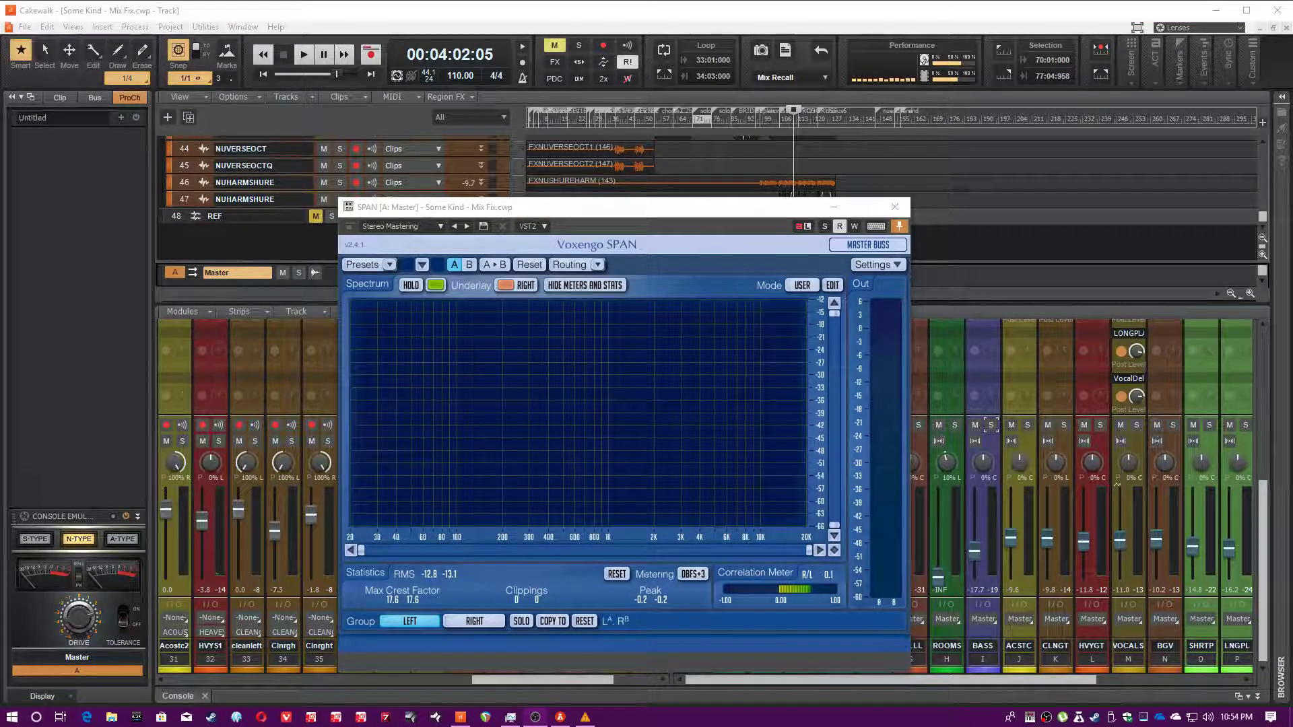